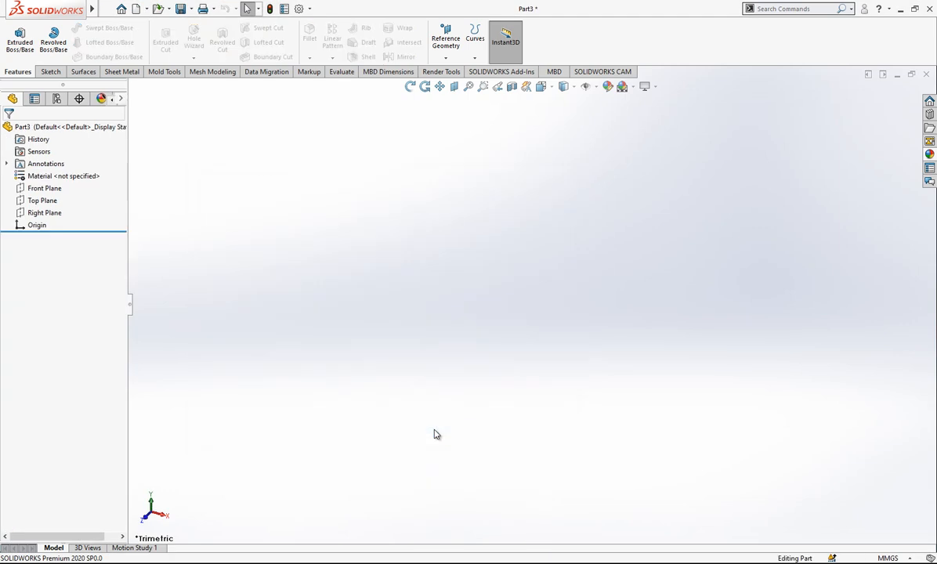
Step: Start a sketch on the Front Plane and draw two concentric circles at the origin, about 51 mm and 28 mm in diameter
{"action": "left_click", "coordinate": [61, 187]}
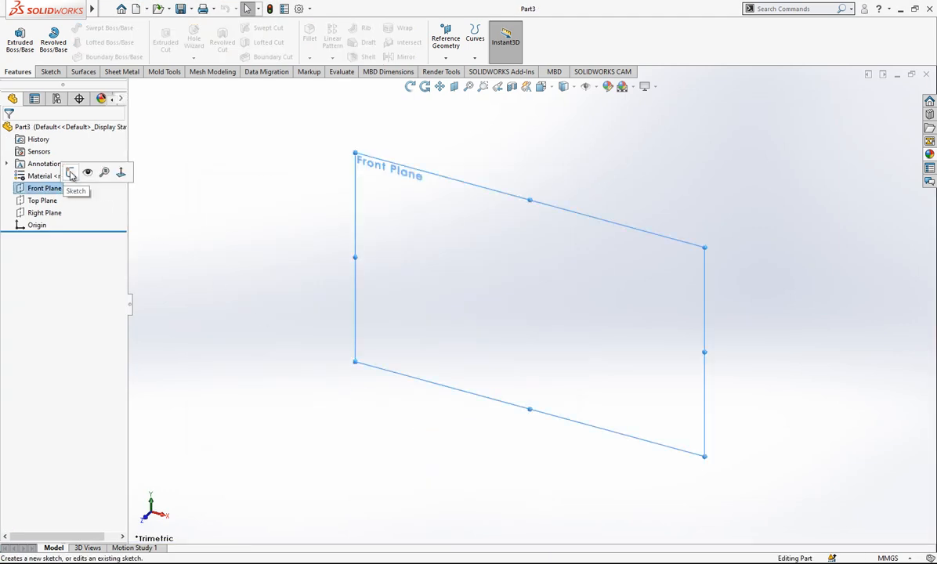
{"action": "left_click", "coordinate": [71, 173]}
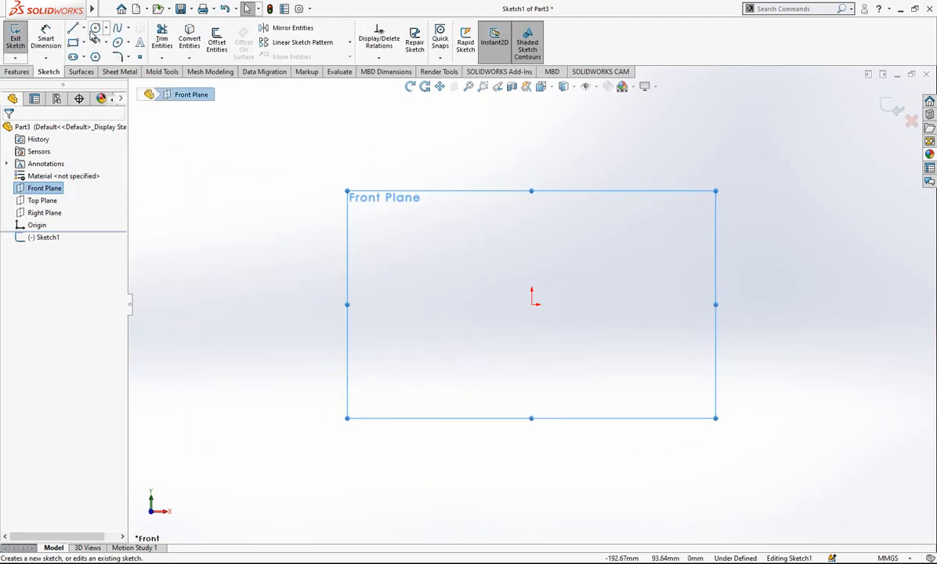
{"action": "left_click", "coordinate": [94, 29]}
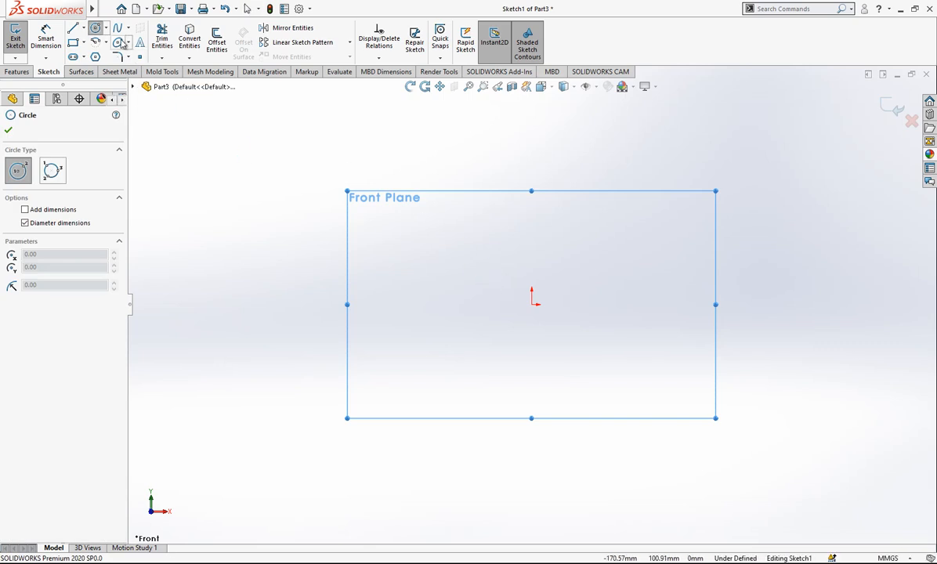
{"action": "left_click", "coordinate": [532, 304]}
{"action": "left_click", "coordinate": [572, 270]}
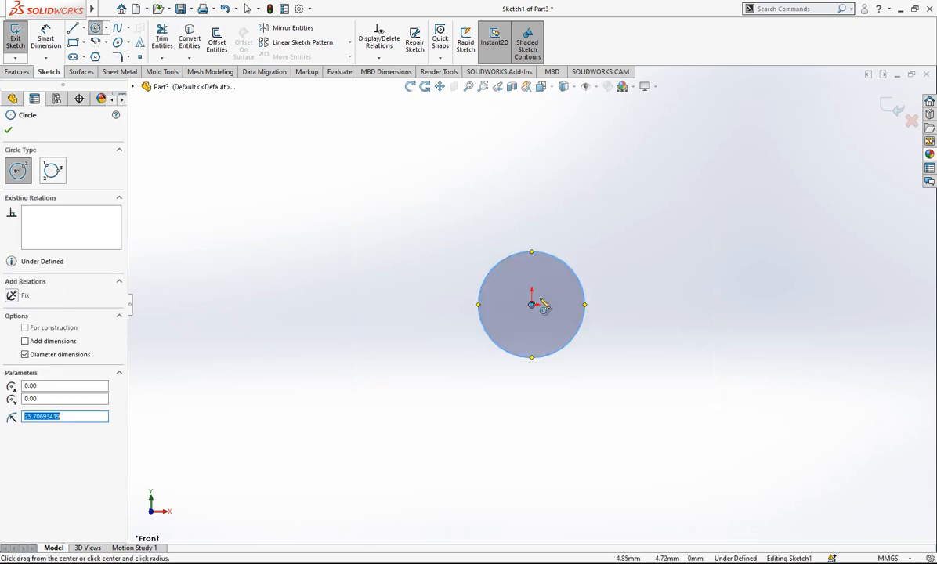
{"action": "left_click", "coordinate": [531, 305]}
{"action": "left_click", "coordinate": [564, 293]}
{"action": "key", "text": "Escape"}
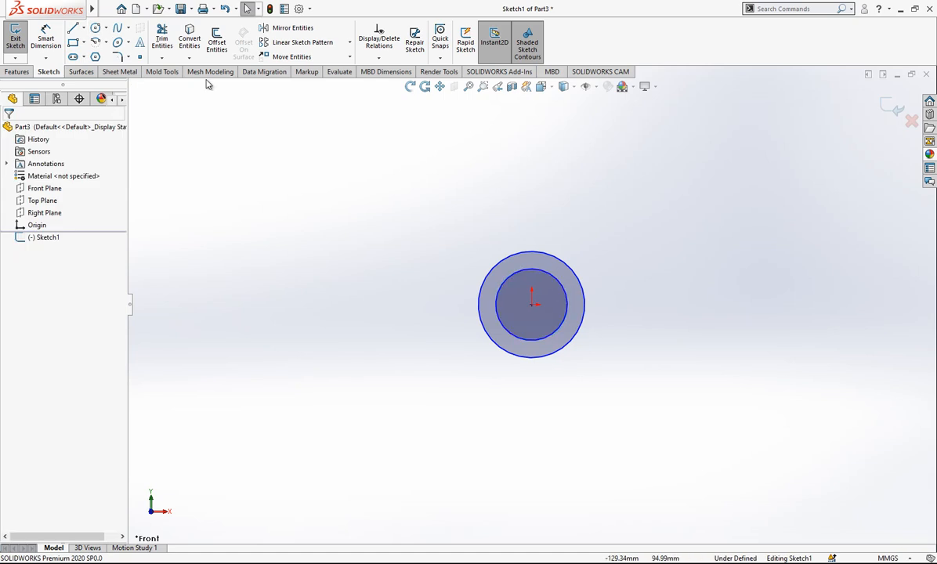
Step: Set the outer circle's diameter to 42 mm and the inner circle's diameter to 22 mm
{"action": "left_click", "coordinate": [55, 39]}
{"action": "left_click", "coordinate": [554, 255]}
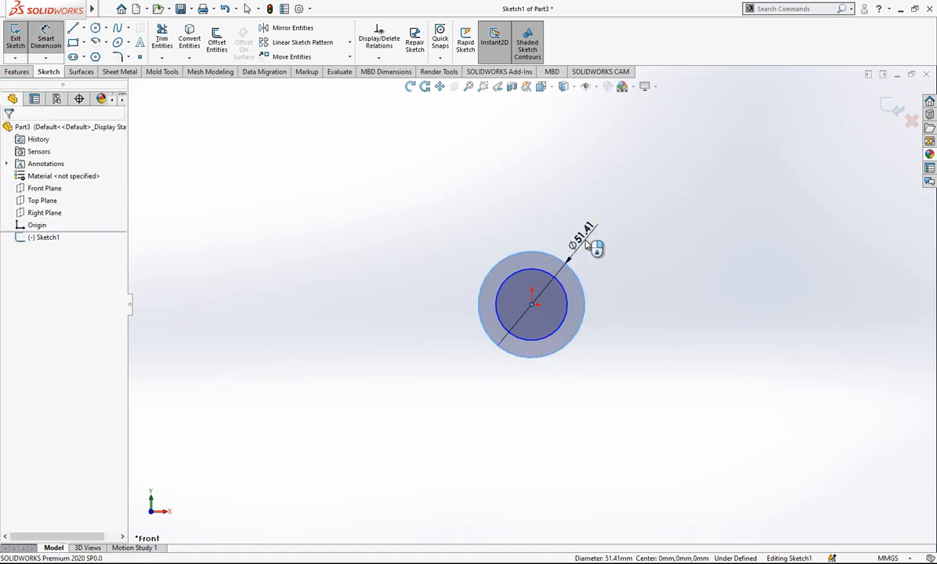
{"action": "left_click", "coordinate": [586, 246]}
{"action": "type", "text": "42"}
{"action": "key", "text": "Return"}
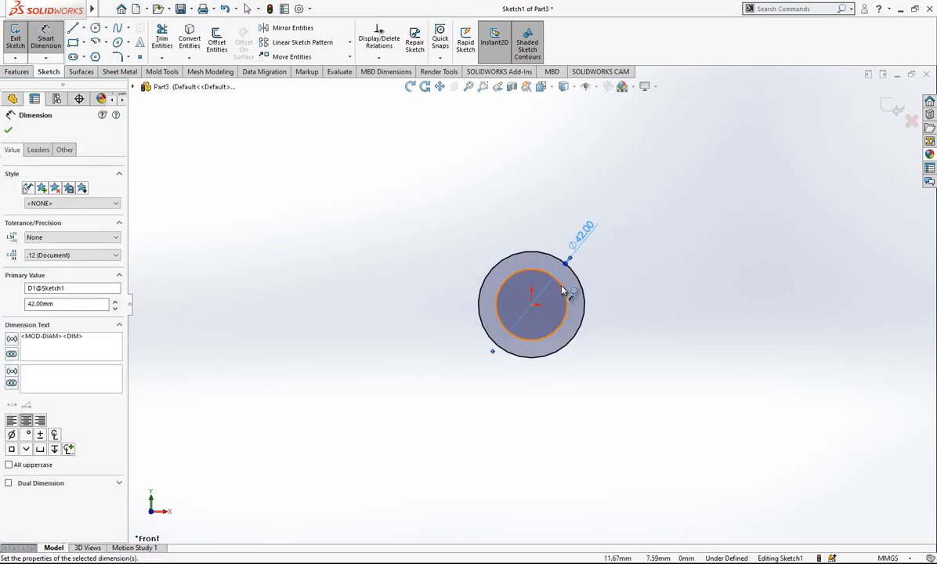
{"action": "left_click", "coordinate": [560, 284]}
{"action": "left_click", "coordinate": [630, 290]}
{"action": "type", "text": "22"}
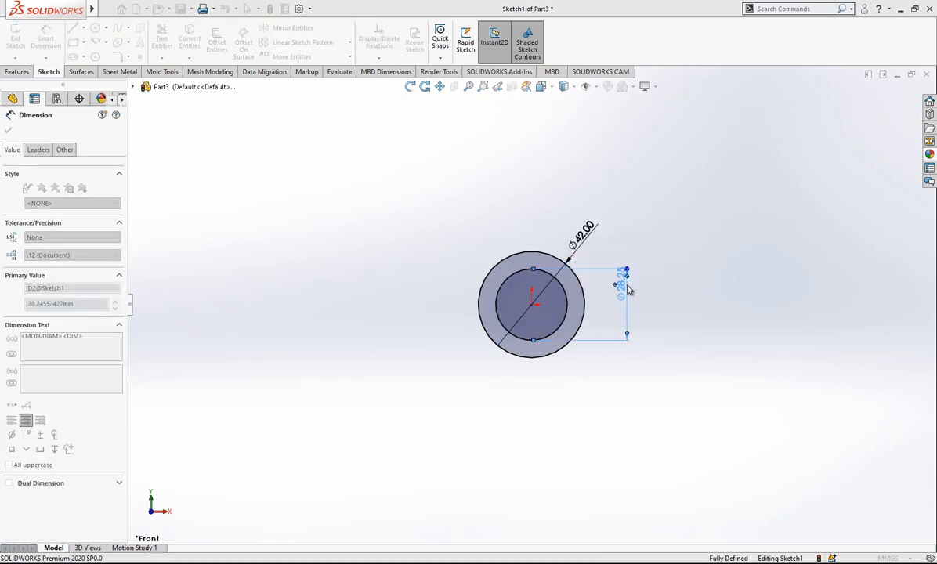
{"action": "key", "text": "Return"}
{"action": "key", "text": "Escape"}
Step: Convert both concentric circles to construction geometry
{"action": "left_click_drag", "start_coordinate": [506, 287], "coordinate": [506, 288]}
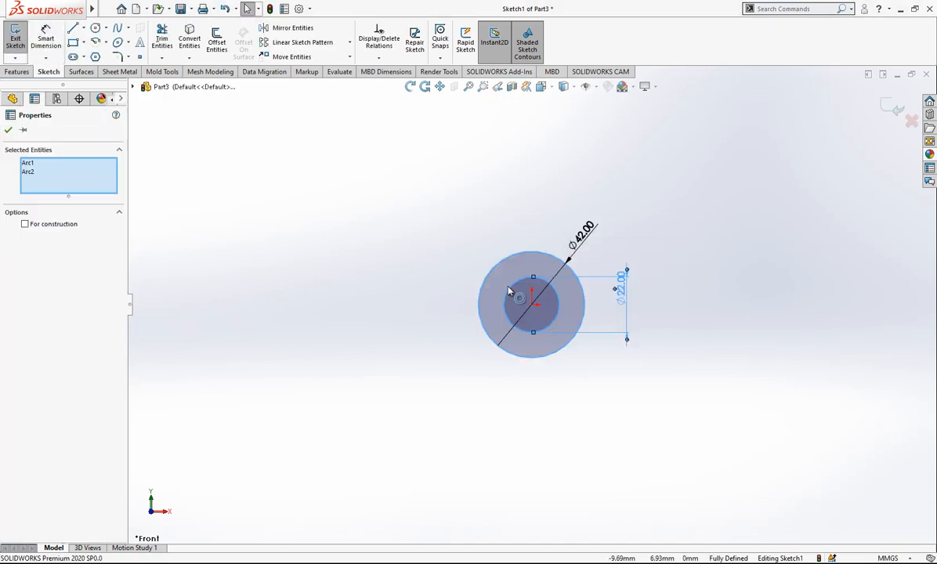
{"action": "left_click", "coordinate": [559, 252]}
{"action": "scroll", "coordinate": [605, 343], "scroll_direction": "up", "scroll_amount": 2}
{"action": "scroll", "coordinate": [635, 383], "scroll_direction": "down", "scroll_amount": 2}
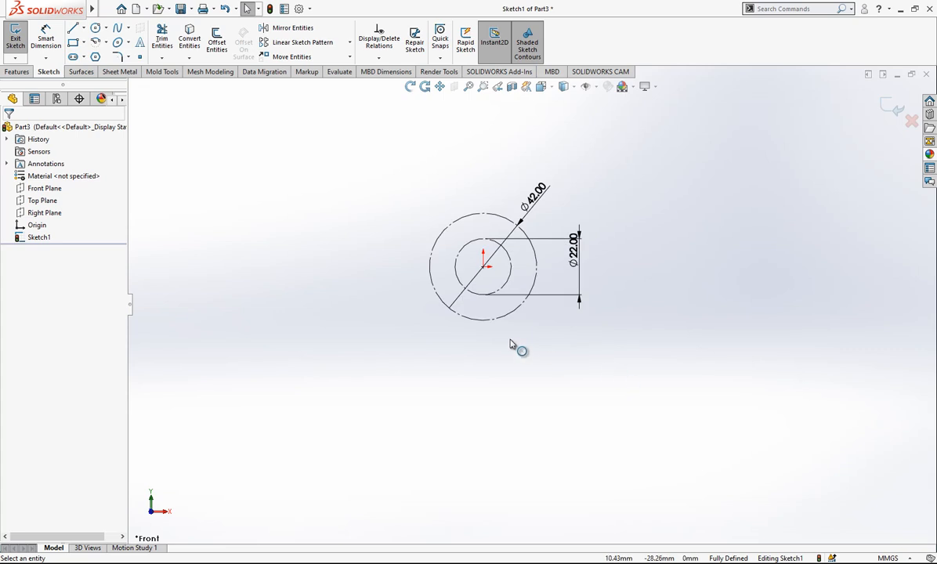
Step: Sketch a vertical line about 86 mm long downward from the origin and make it construction geometry
{"action": "left_click", "coordinate": [72, 29]}
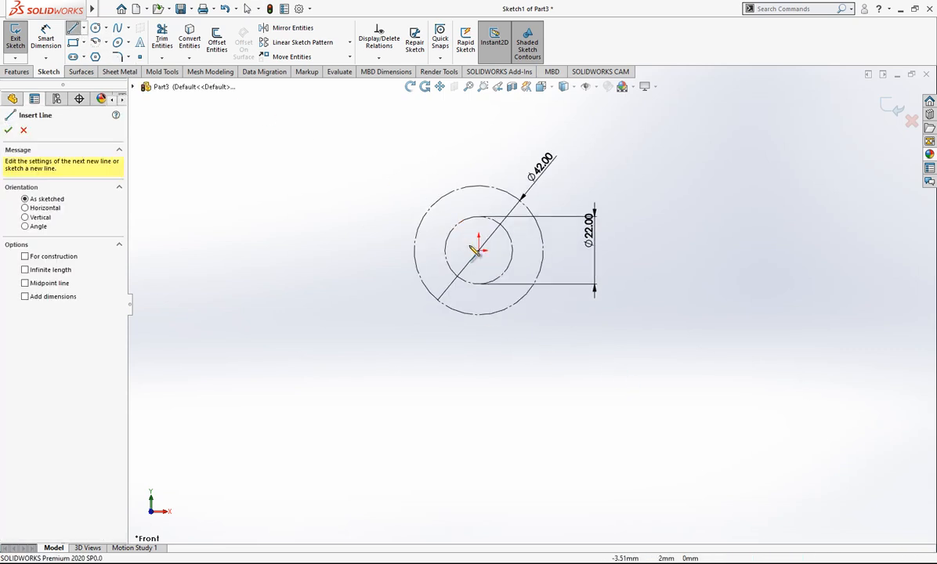
{"action": "left_click", "coordinate": [479, 251]}
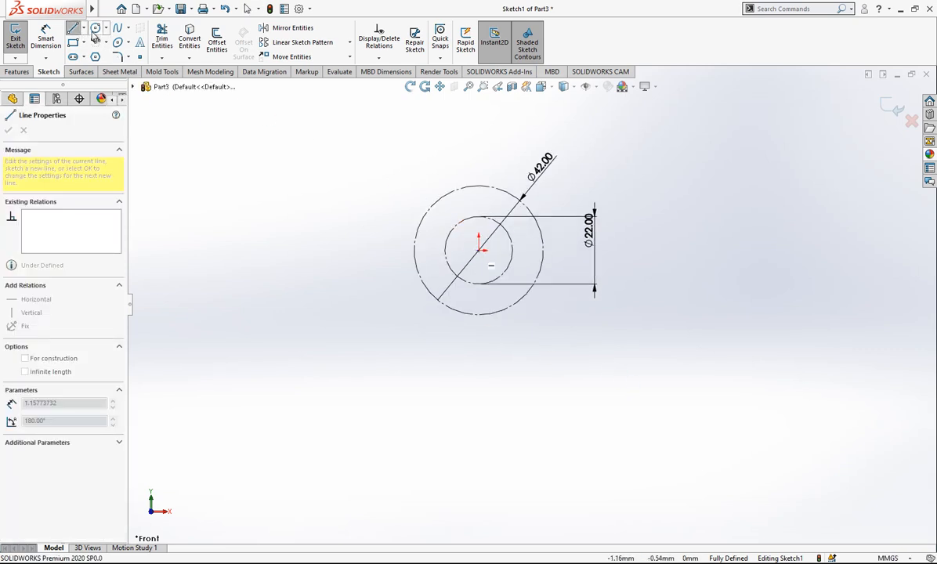
{"action": "scroll", "coordinate": [448, 359], "scroll_direction": "up", "scroll_amount": 2}
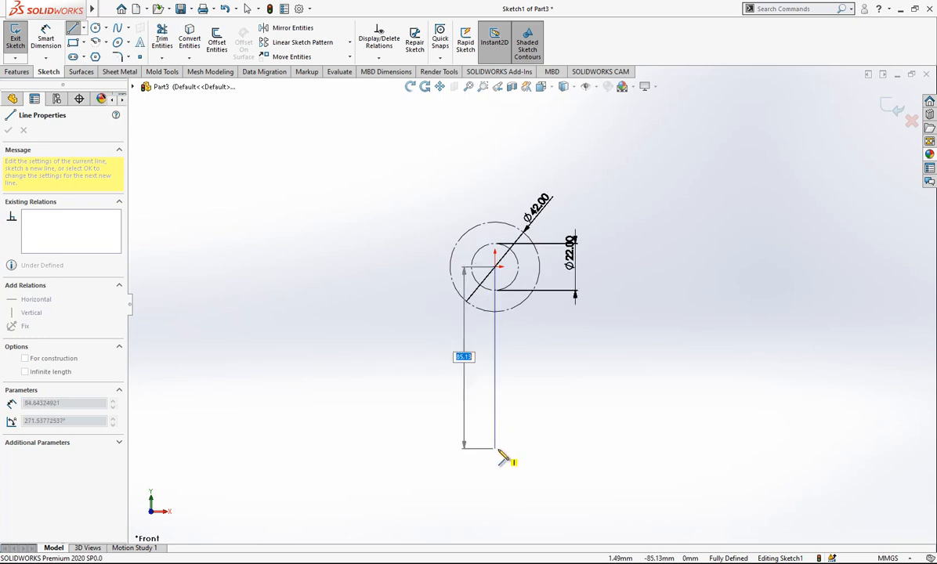
{"action": "left_click", "coordinate": [499, 452]}
{"action": "key", "text": "Escape"}
{"action": "left_click", "coordinate": [496, 433]}
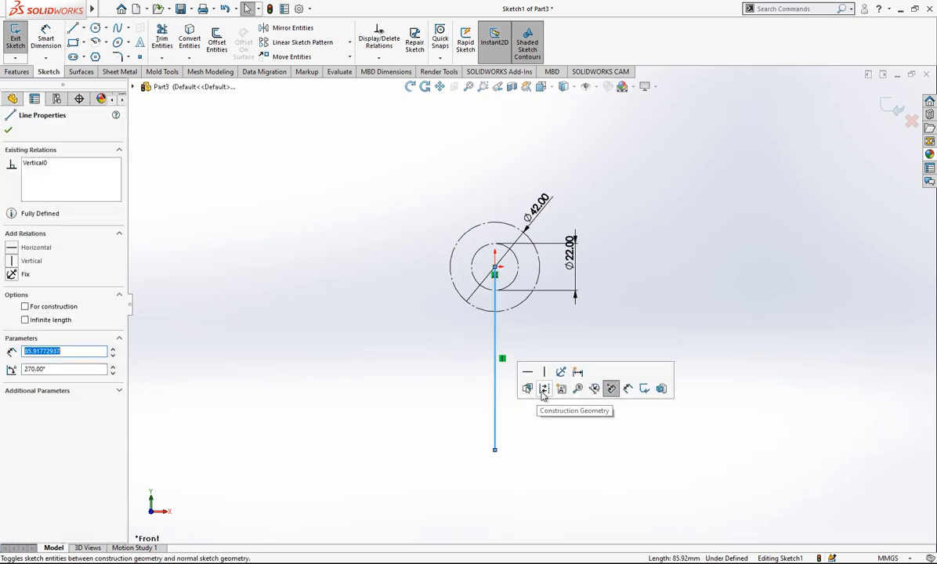
{"action": "left_click", "coordinate": [543, 389]}
Step: Set the vertical construction line's length to 72 mm
{"action": "right_click_drag", "start_coordinate": [448, 380], "coordinate": [441, 328]}
{"action": "left_click", "coordinate": [496, 359]}
{"action": "left_click", "coordinate": [407, 362]}
{"action": "type", "text": "72"}
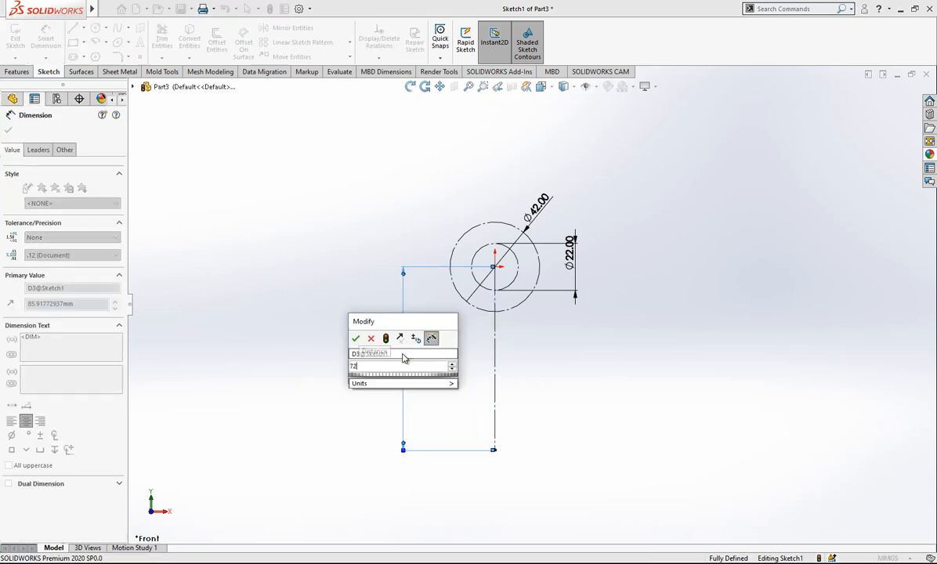
{"action": "key", "text": "Return"}
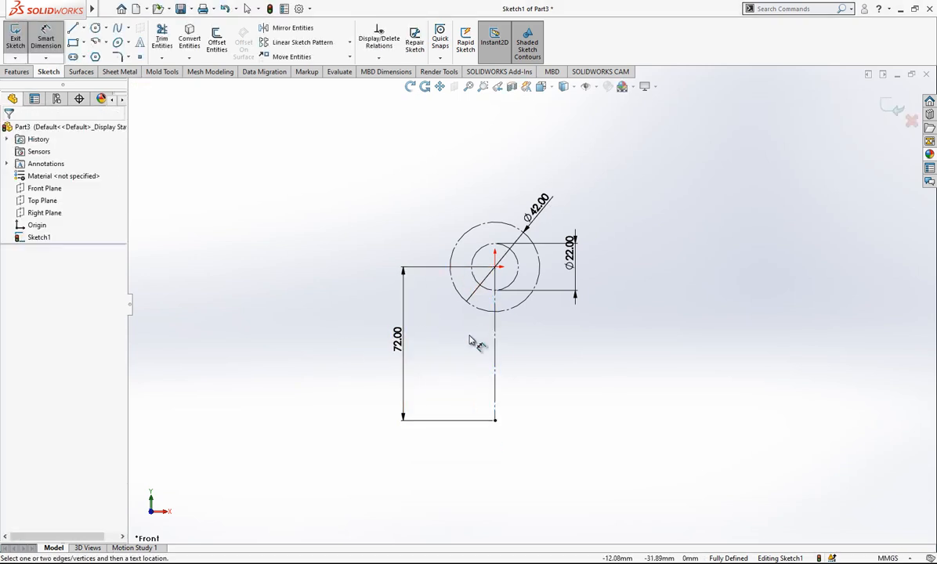
{"action": "scroll", "coordinate": [546, 351], "scroll_direction": "up", "scroll_amount": 1}
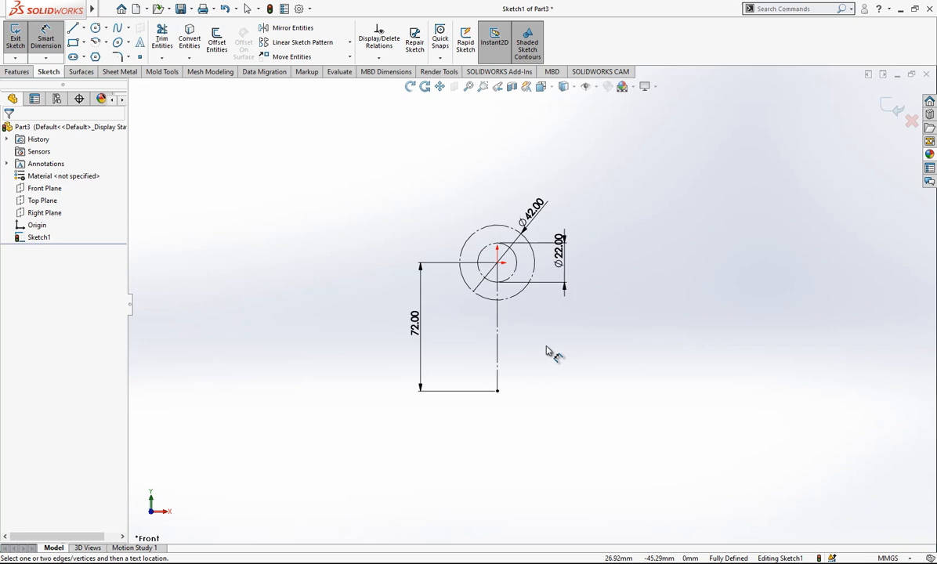
Step: Sketch a centerpoint arc of about 27 mm radius around the construction line's lower end, opening upward
{"action": "left_click", "coordinate": [93, 43]}
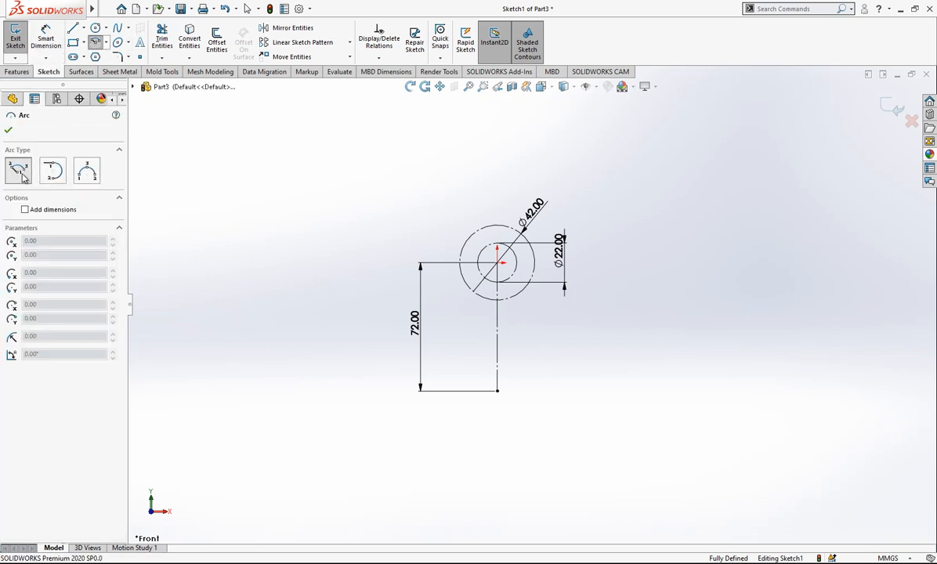
{"action": "left_click", "coordinate": [497, 390]}
{"action": "left_click", "coordinate": [459, 364]}
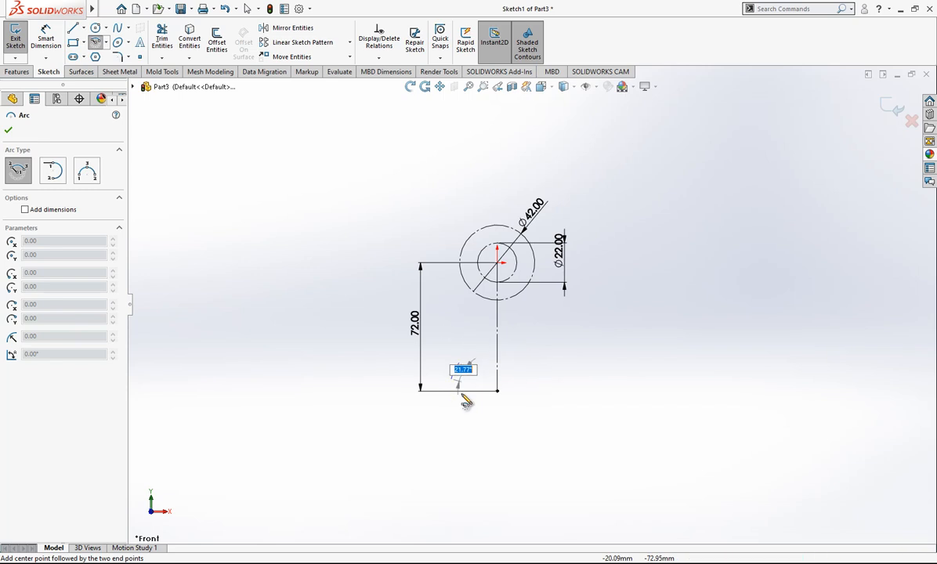
{"action": "left_click", "coordinate": [561, 415]}
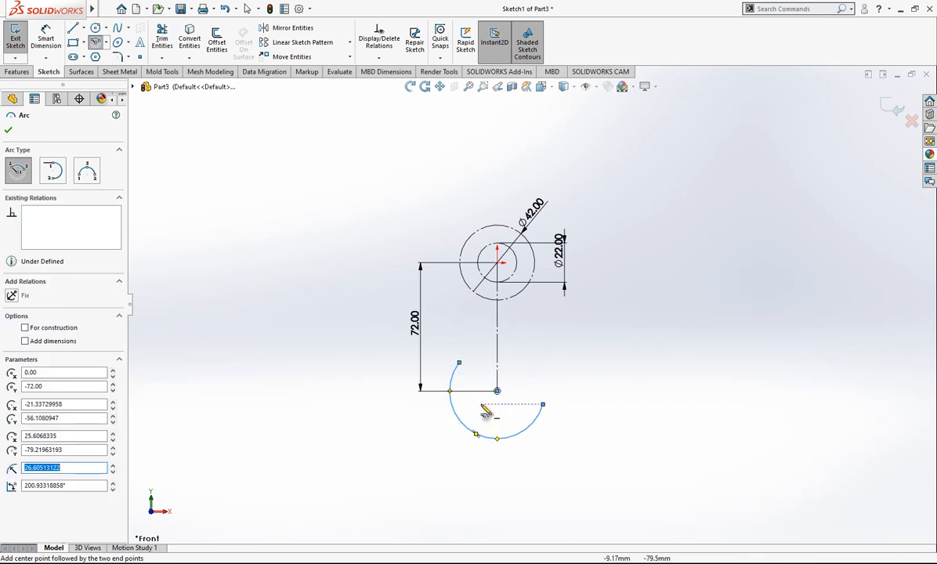
Step: Sketch a larger centerpoint arc of about 41 mm radius around the first arc, centred slightly below and left of its centre
{"action": "left_click", "coordinate": [480, 404]}
{"action": "left_click", "coordinate": [430, 354]}
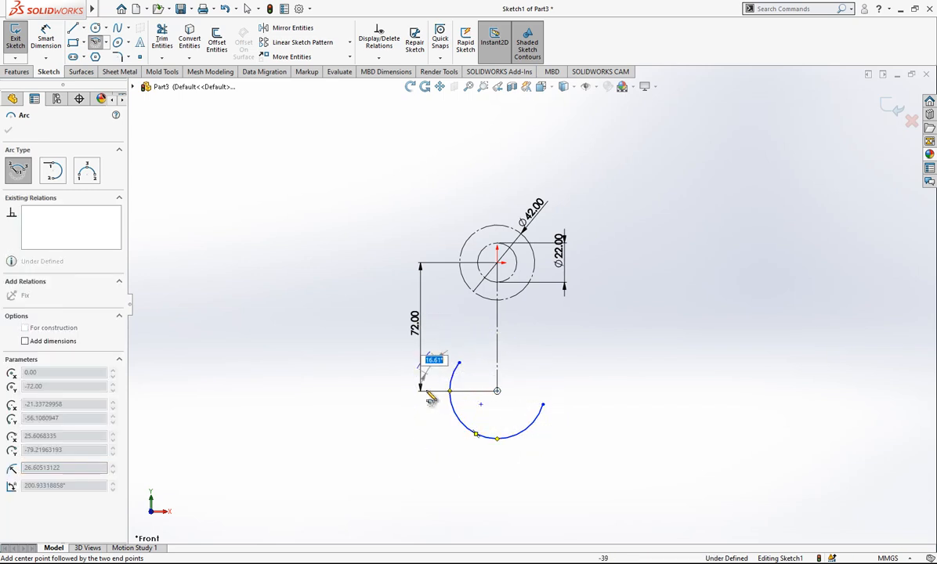
{"action": "left_click", "coordinate": [584, 471]}
{"action": "scroll", "coordinate": [513, 398], "scroll_direction": "down", "scroll_amount": 2}
{"action": "key", "text": "Escape"}
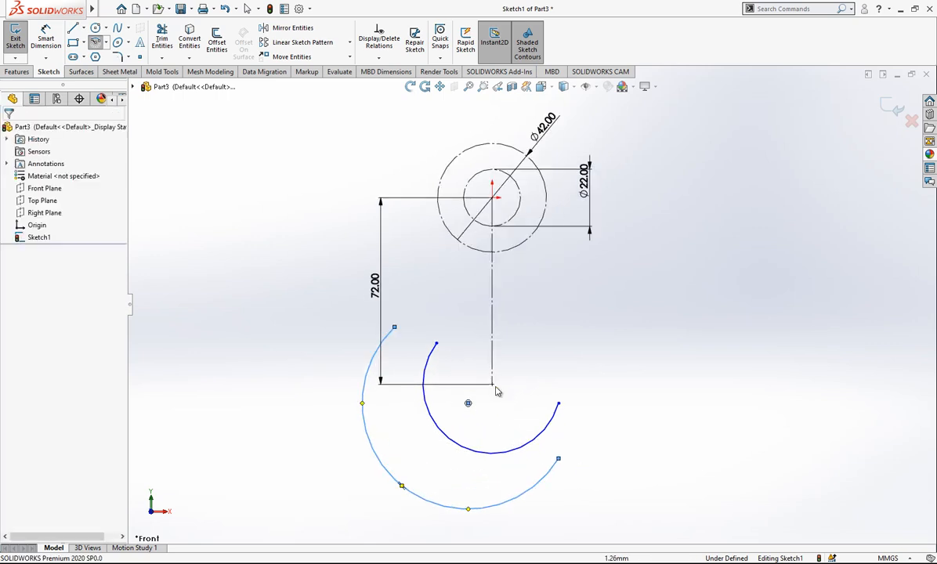
Step: Move the 72 mm dimension to the right of the construction line and set the inner arc's radius to 20 mm
{"action": "left_click_drag", "start_coordinate": [385, 296], "coordinate": [623, 291]}
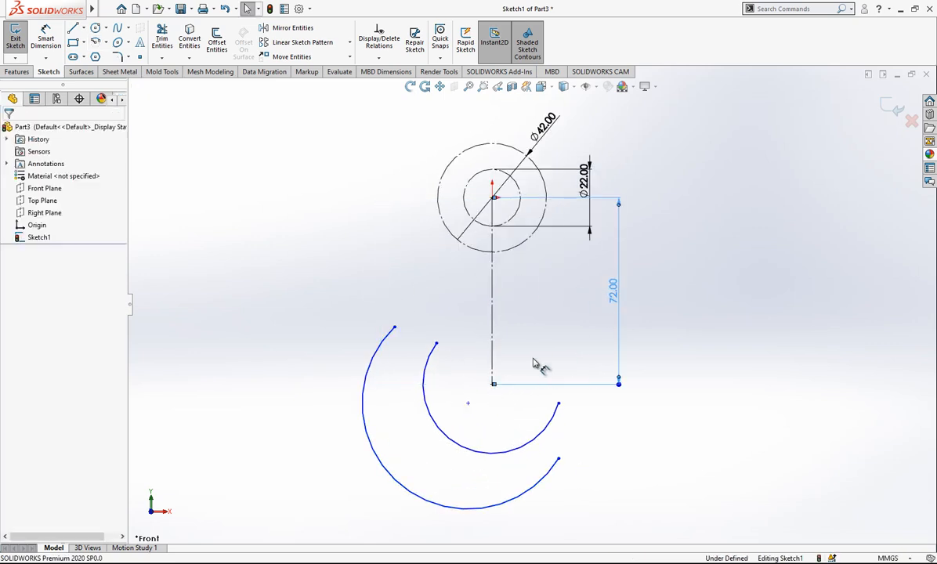
{"action": "left_click", "coordinate": [46, 37]}
{"action": "left_click", "coordinate": [427, 362]}
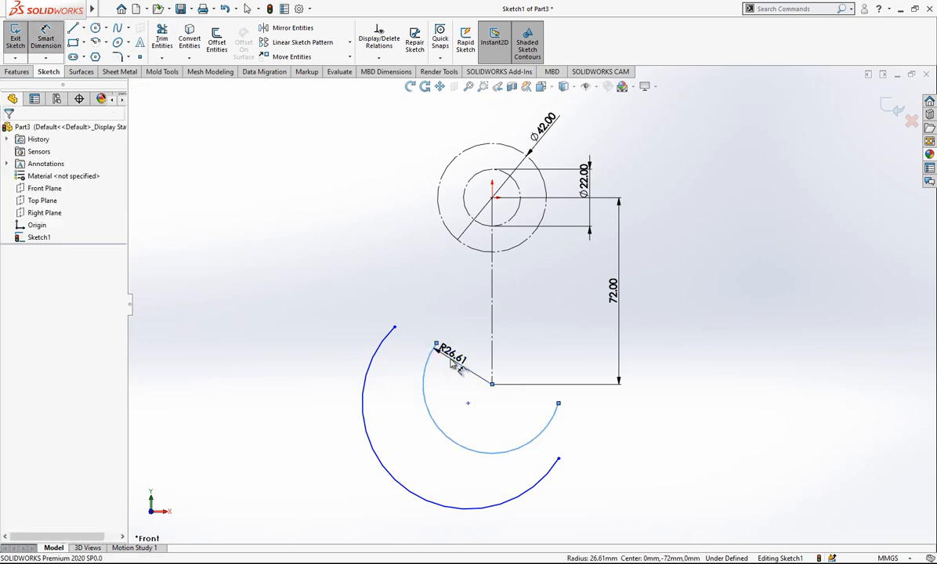
{"action": "left_click", "coordinate": [457, 367]}
{"action": "type", "text": "20"}
{"action": "key", "text": "Return"}
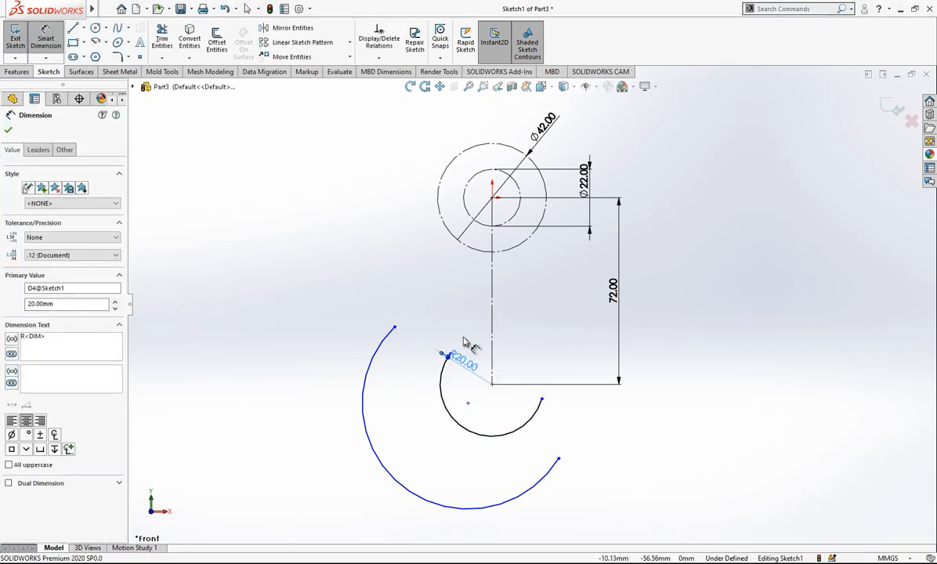
{"action": "key", "text": "Escape"}
{"action": "key", "text": "Escape"}
Step: Sketch a diagonal line about 79 mm long from the 42 mm circle's lower right to the inner arc and make it tangent to that arc
{"action": "key", "text": "l"}
{"action": "left_click", "coordinate": [559, 212]}
{"action": "left_click", "coordinate": [417, 359]}
{"action": "key", "text": "Escape"}
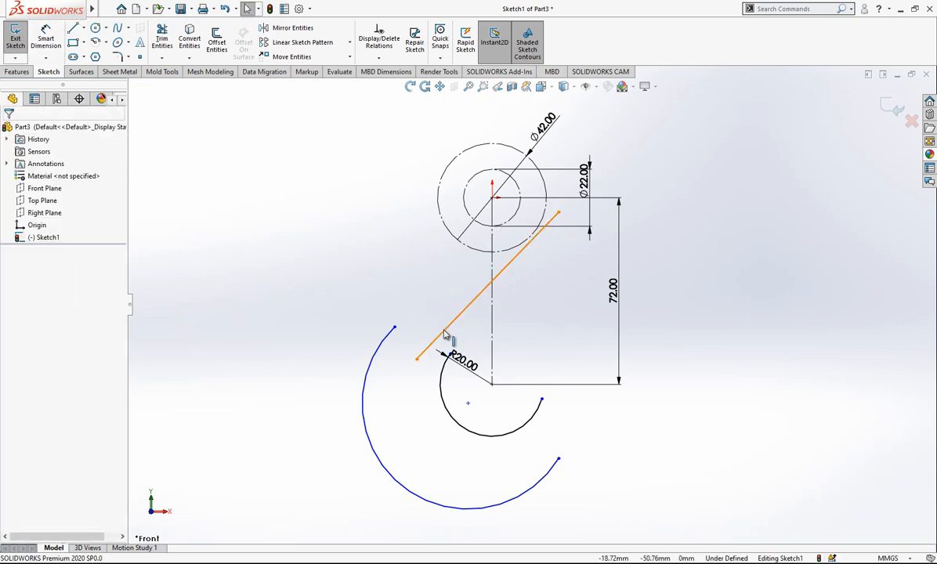
{"action": "left_click", "coordinate": [444, 334]}
{"action": "left_click", "coordinate": [441, 376], "text": "ctrl"}
{"action": "left_click", "coordinate": [31, 310]}
{"action": "left_click", "coordinate": [391, 290]}
Step: Make the diagonal line tangent to the 42 mm circle
{"action": "left_click", "coordinate": [539, 268]}
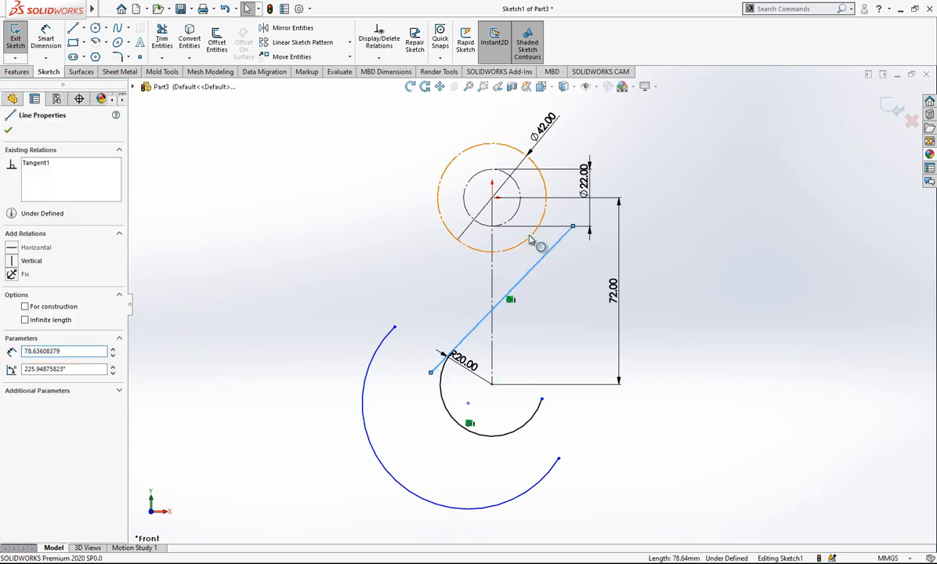
{"action": "left_click", "coordinate": [533, 237], "text": "ctrl"}
{"action": "left_click", "coordinate": [33, 310]}
{"action": "left_click", "coordinate": [485, 235]}
Step: Stretch both ends of the diagonal line beyond its tangent points on the 42 mm circle and the R20 arc
{"action": "left_click_drag", "start_coordinate": [551, 208], "coordinate": [628, 97]}
{"action": "left_click", "coordinate": [405, 343]}
{"action": "left_click_drag", "start_coordinate": [435, 376], "coordinate": [403, 422]}
{"action": "left_click", "coordinate": [329, 313]}
Step: Extend the R20 arc's upper end past the diagonal line, and trim the excess of line and arc back to the tangent points
{"action": "left_click", "coordinate": [161, 38]}
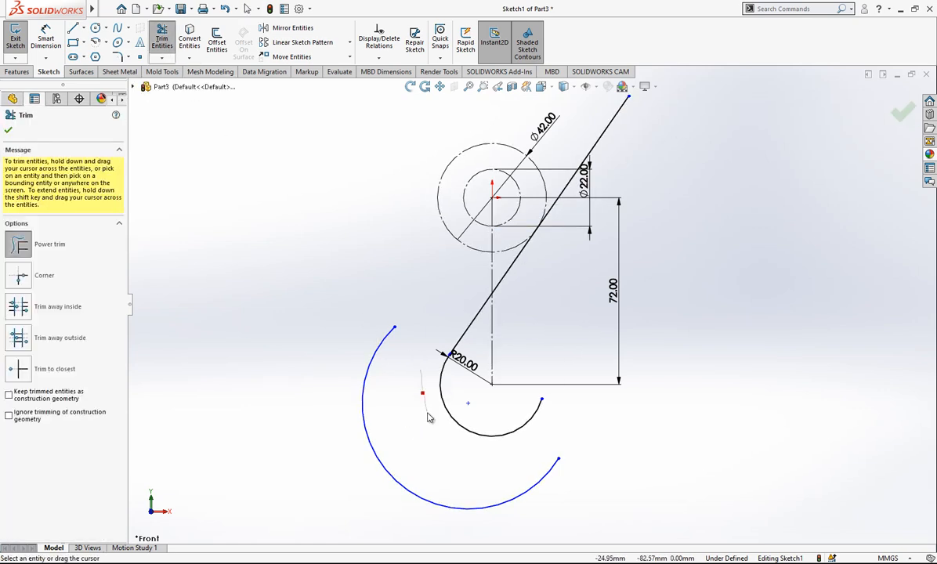
{"action": "scroll", "coordinate": [446, 354], "scroll_direction": "down", "scroll_amount": 8}
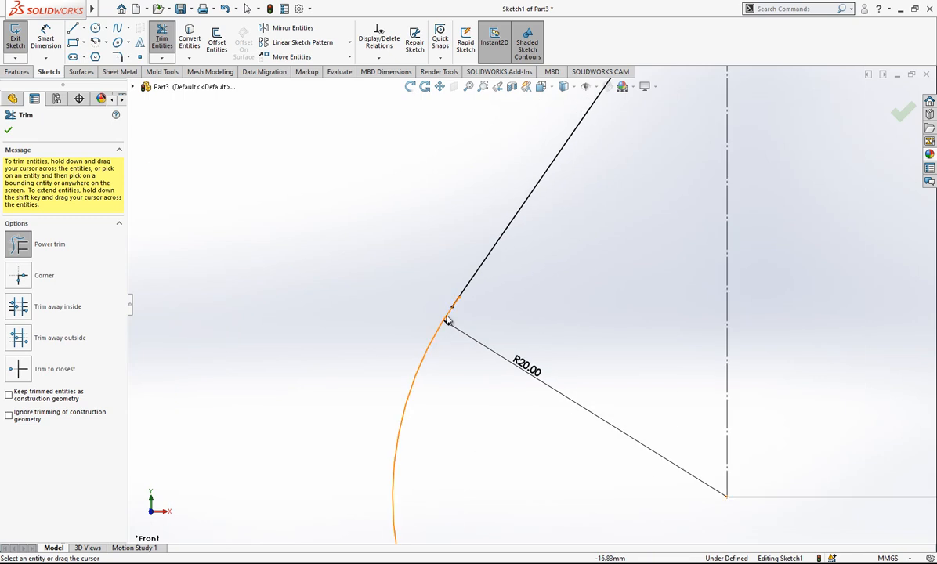
{"action": "key", "text": "Escape"}
{"action": "left_click_drag", "start_coordinate": [449, 310], "coordinate": [659, 276]}
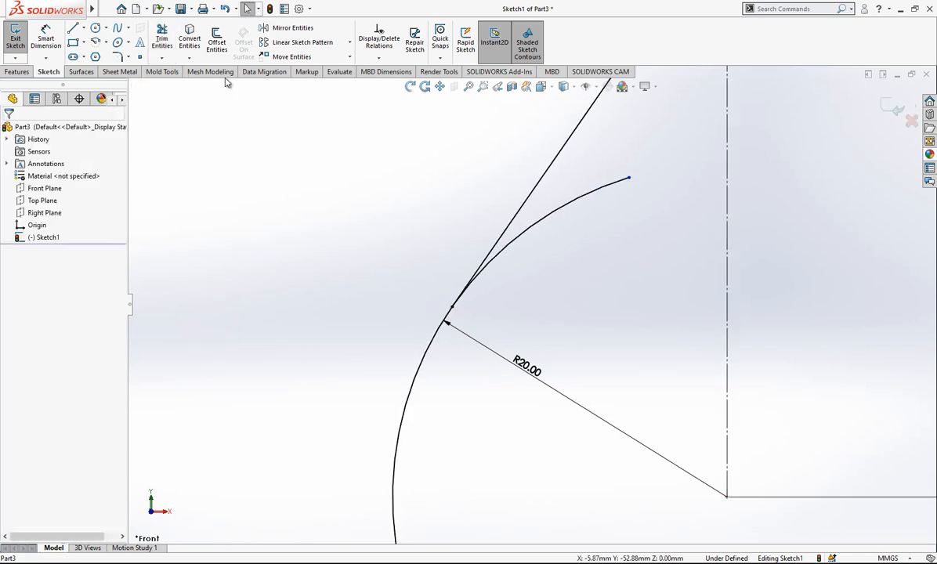
{"action": "left_click", "coordinate": [165, 37]}
{"action": "scroll", "coordinate": [549, 263], "scroll_direction": "up", "scroll_amount": 8}
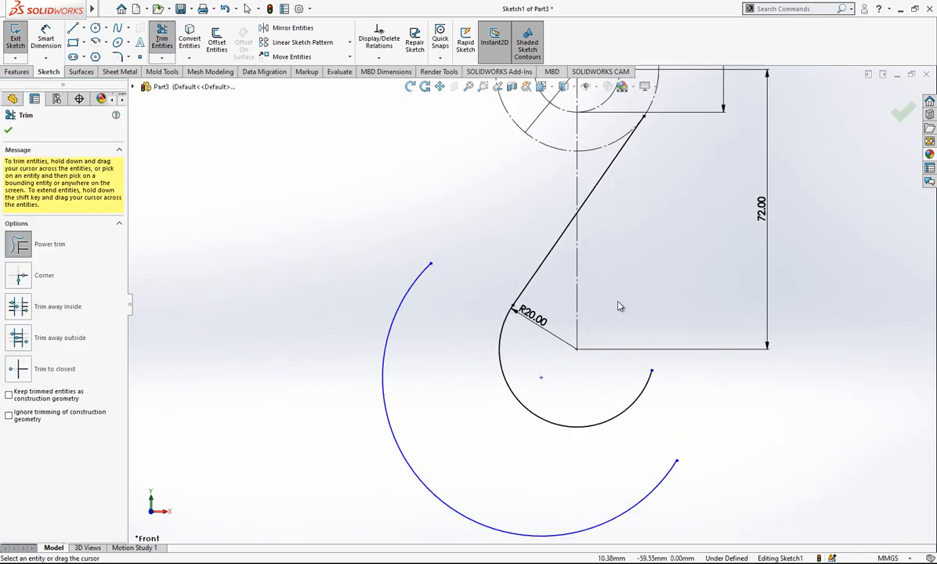
{"action": "key", "text": "Escape"}
Step: Convert the diagonal tangent line and the R20 arc to construction geometry
{"action": "left_click", "coordinate": [544, 268]}
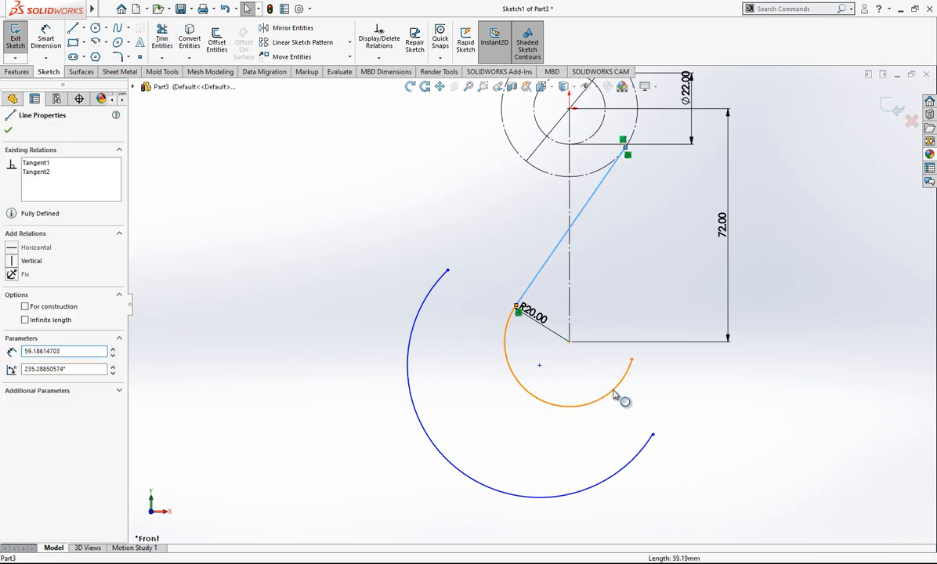
{"action": "left_click", "coordinate": [622, 400], "text": "ctrl"}
{"action": "left_click", "coordinate": [667, 363]}
{"action": "key", "text": "Escape"}
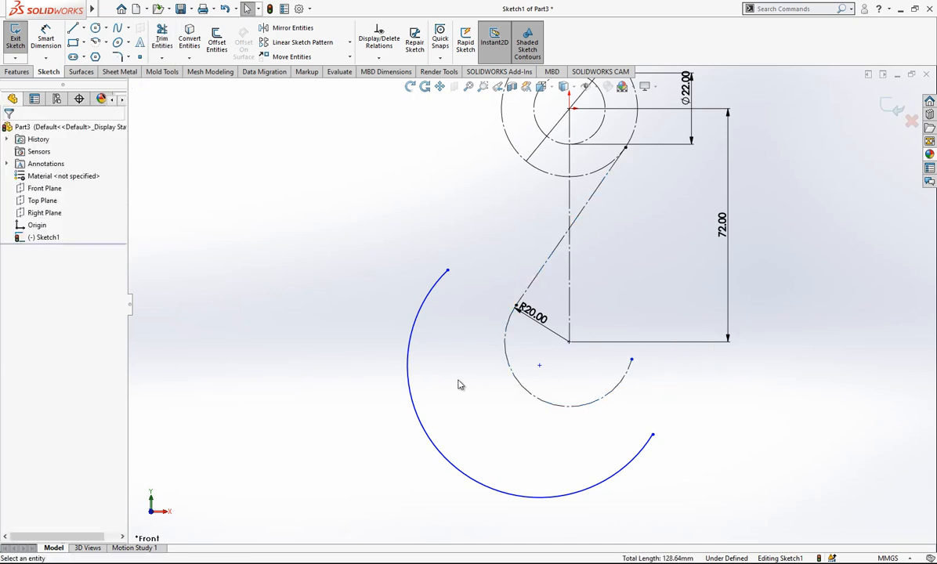
Step: Set the outer arc's radius to 44 mm
{"action": "scroll", "coordinate": [551, 351], "scroll_direction": "up", "scroll_amount": 2}
{"action": "left_click", "coordinate": [48, 40]}
{"action": "left_click", "coordinate": [456, 387]}
{"action": "left_click", "coordinate": [474, 391]}
{"action": "type", "text": "44"}
{"action": "key", "text": "Return"}
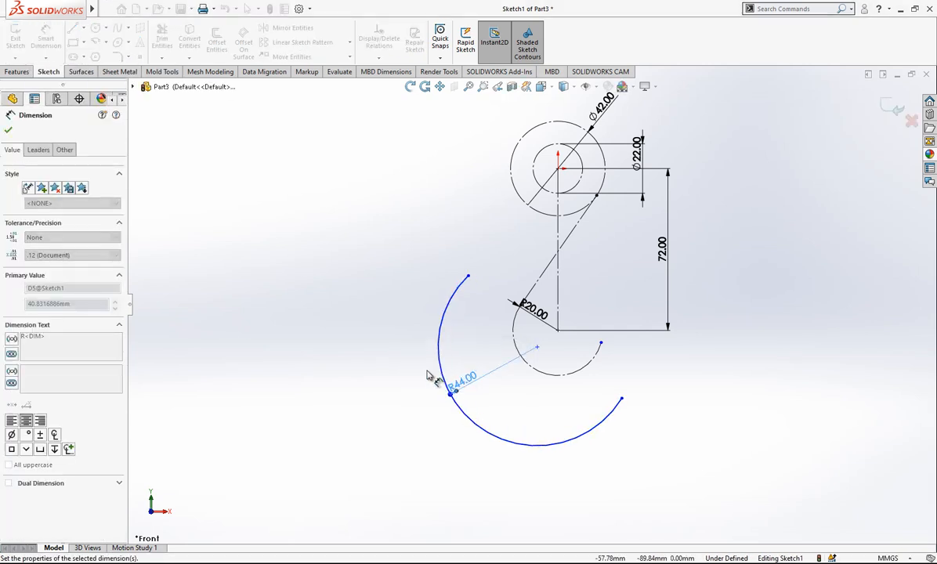
Step: Dimension the horizontal distance between the centres of the R20 and R44 arcs as 5 mm
{"action": "left_click", "coordinate": [558, 330]}
{"action": "left_click", "coordinate": [537, 346]}
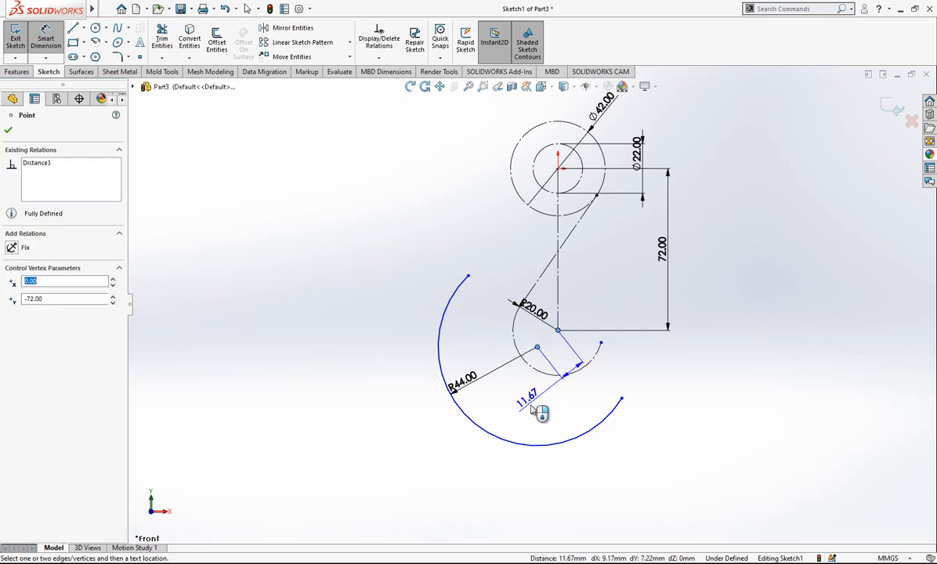
{"action": "left_click", "coordinate": [561, 409]}
{"action": "type", "text": "5"}
{"action": "key", "text": "Return"}
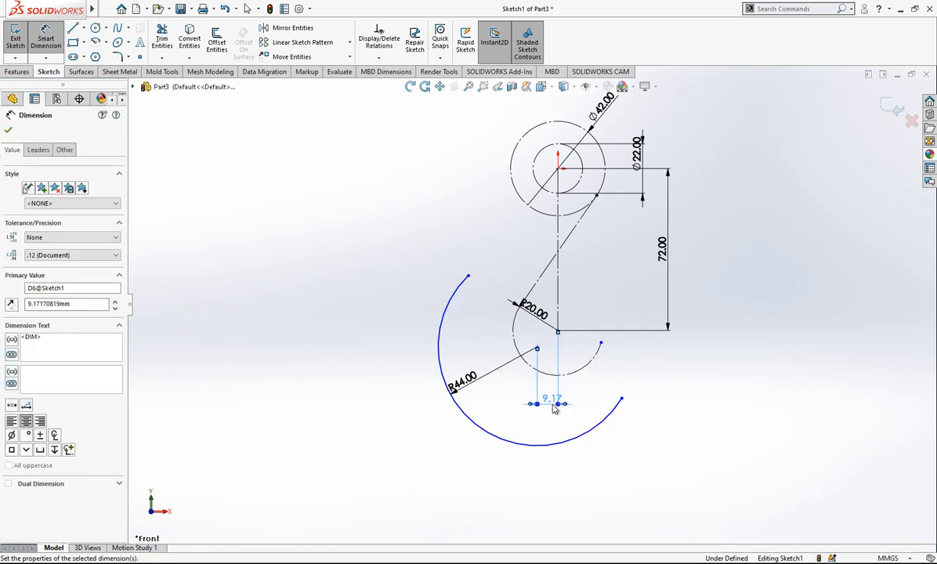
Step: Dimension the vertical distance between the centres of the R20 and R44 arcs as 5 mm
{"action": "left_click", "coordinate": [558, 330]}
{"action": "left_click", "coordinate": [546, 346]}
{"action": "left_click", "coordinate": [709, 352]}
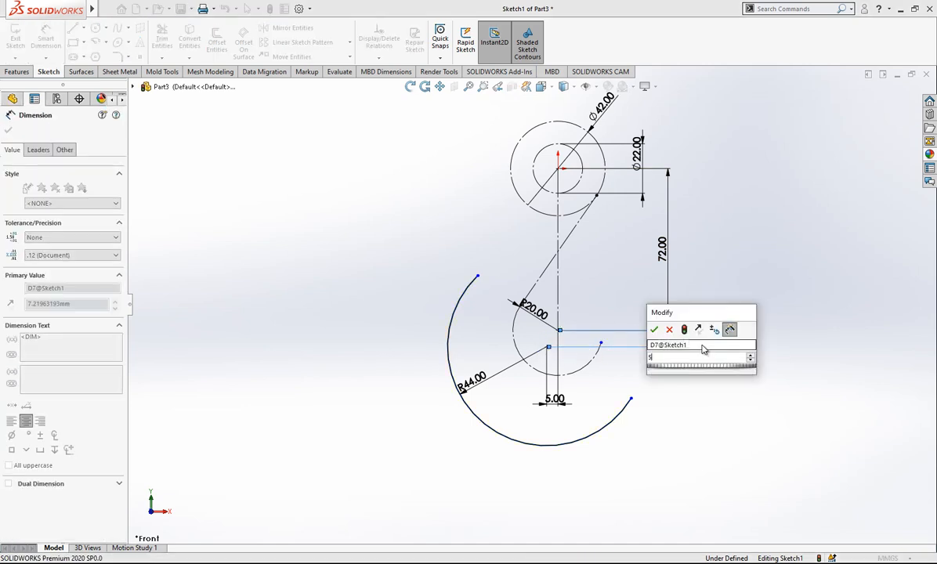
{"action": "type", "text": "5"}
{"action": "key", "text": "Return"}
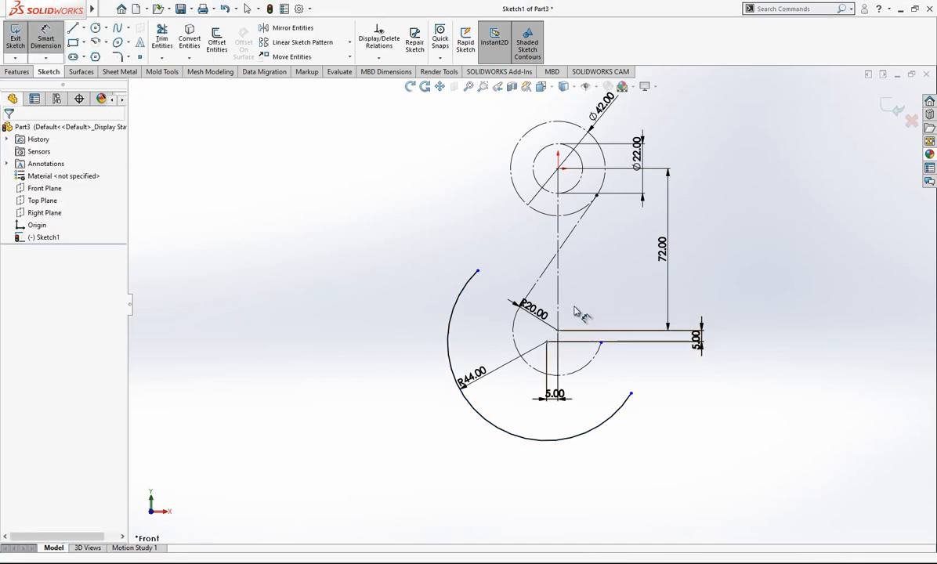
Step: Sketch two 3-point arcs: one of about 21 mm radius beside the 42 mm circle, and one of about 34 mm from the R44 arc's upper end
{"action": "scroll", "coordinate": [598, 207], "scroll_direction": "down", "scroll_amount": 2}
{"action": "left_click", "coordinate": [97, 44]}
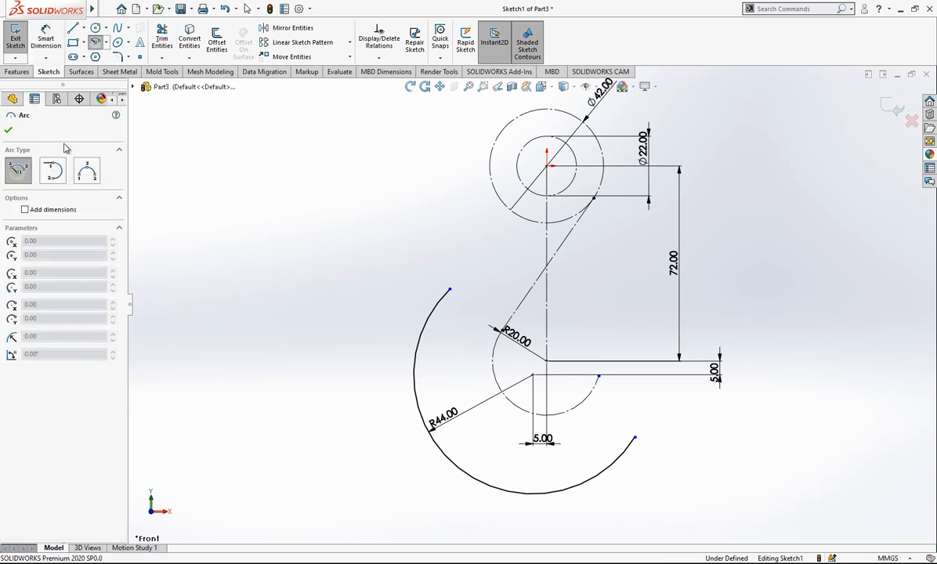
{"action": "left_click", "coordinate": [83, 177]}
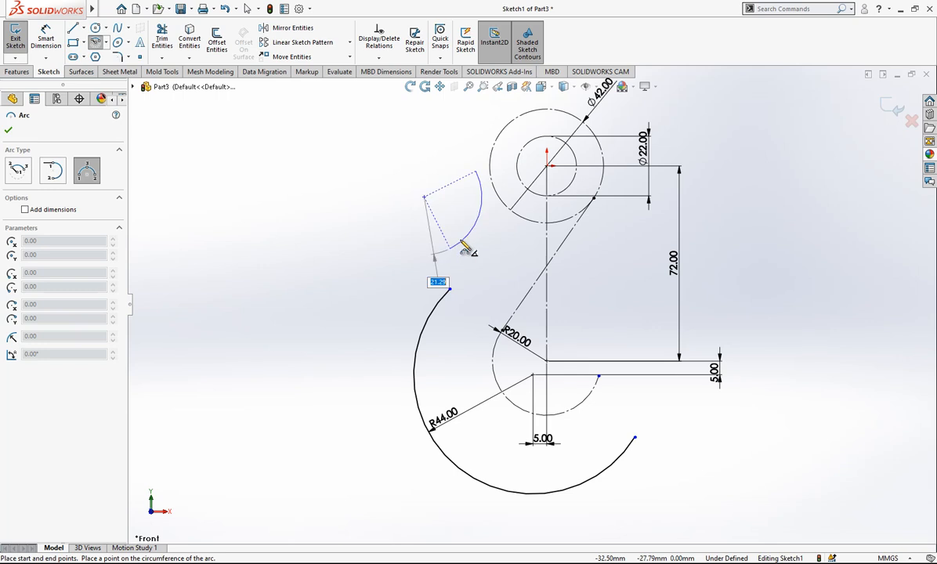
{"action": "left_click", "coordinate": [475, 227]}
{"action": "left_click", "coordinate": [450, 289]}
{"action": "left_click", "coordinate": [488, 253]}
{"action": "left_click", "coordinate": [468, 268]}
{"action": "key", "text": "Escape"}
Step: Try to make the connecting arc tangent to the R44 arc, and undo the relation
{"action": "left_click", "coordinate": [456, 283]}
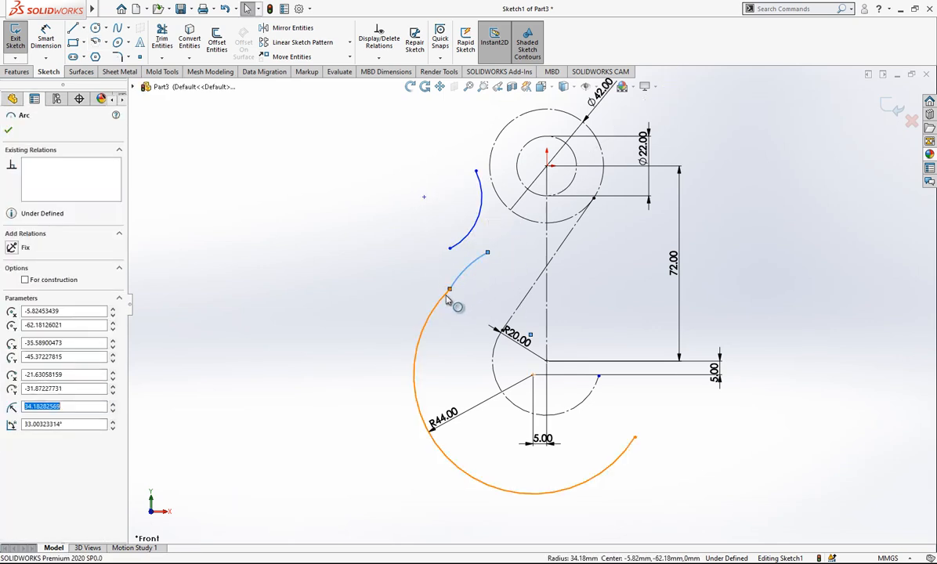
{"action": "left_click", "coordinate": [443, 303], "text": "ctrl"}
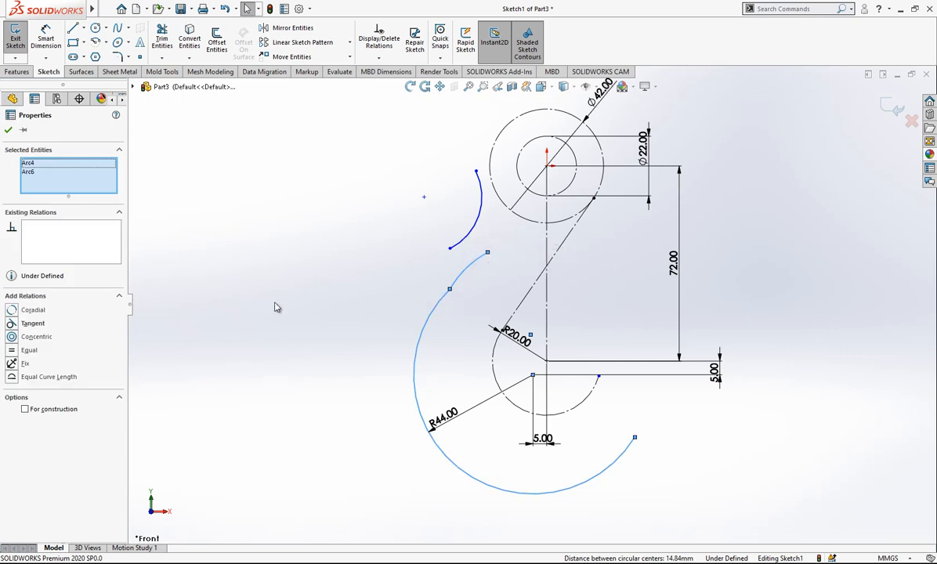
{"action": "left_click", "coordinate": [275, 307]}
{"action": "left_click", "coordinate": [437, 306]}
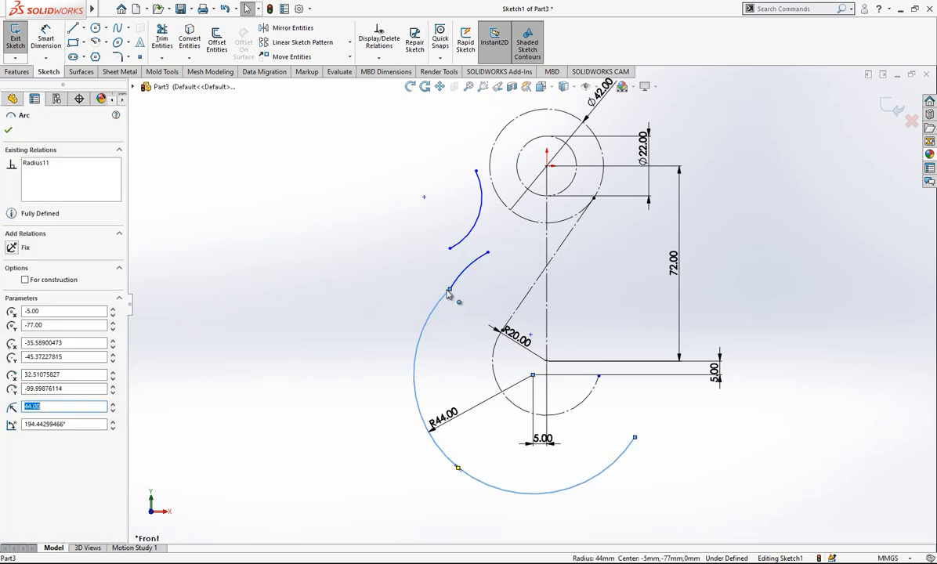
{"action": "left_click", "coordinate": [454, 287], "text": "ctrl"}
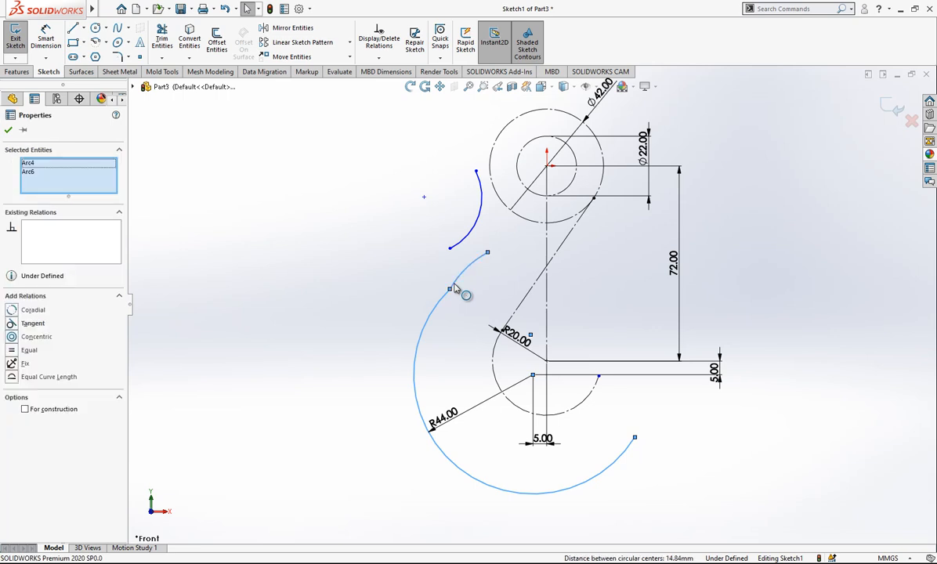
{"action": "left_click", "coordinate": [33, 324]}
{"action": "key", "text": "ctrl+z"}
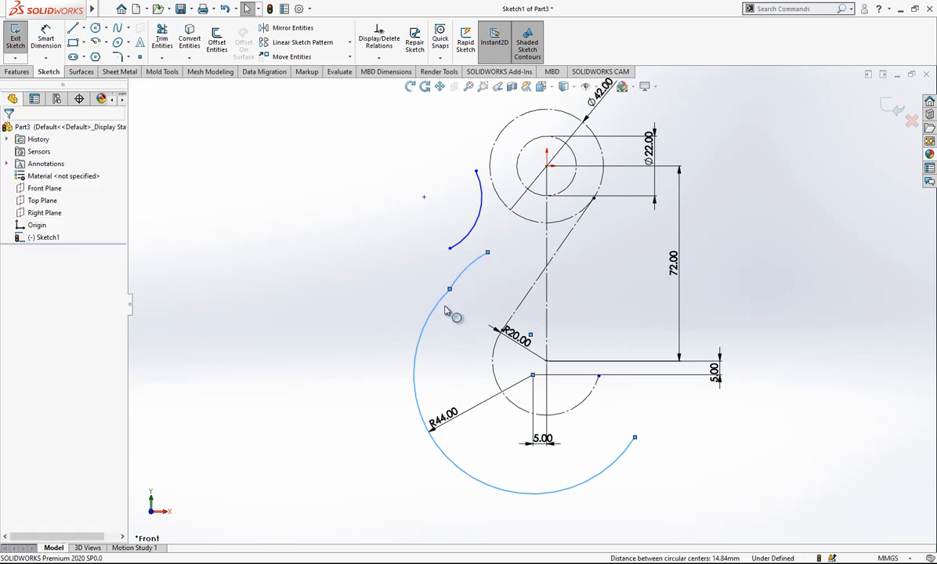
Step: Slide the junction of the connecting arc down the R44 arc, lower its free end, and make both arcs tangent
{"action": "left_click_drag", "start_coordinate": [449, 289], "coordinate": [414, 360]}
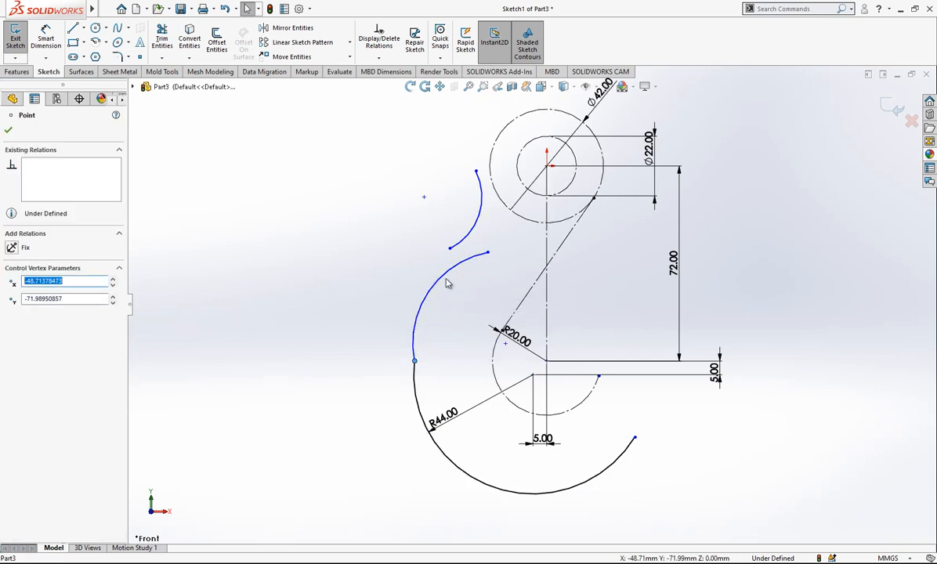
{"action": "left_click", "coordinate": [446, 280]}
{"action": "left_click_drag", "start_coordinate": [487, 252], "coordinate": [481, 281]}
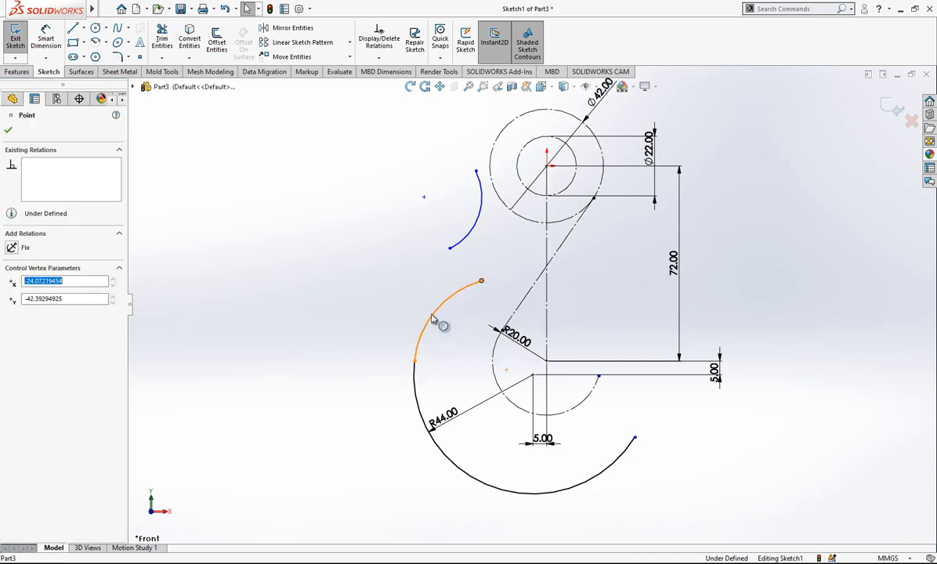
{"action": "left_click", "coordinate": [427, 333]}
{"action": "left_click", "coordinate": [416, 368], "text": "ctrl"}
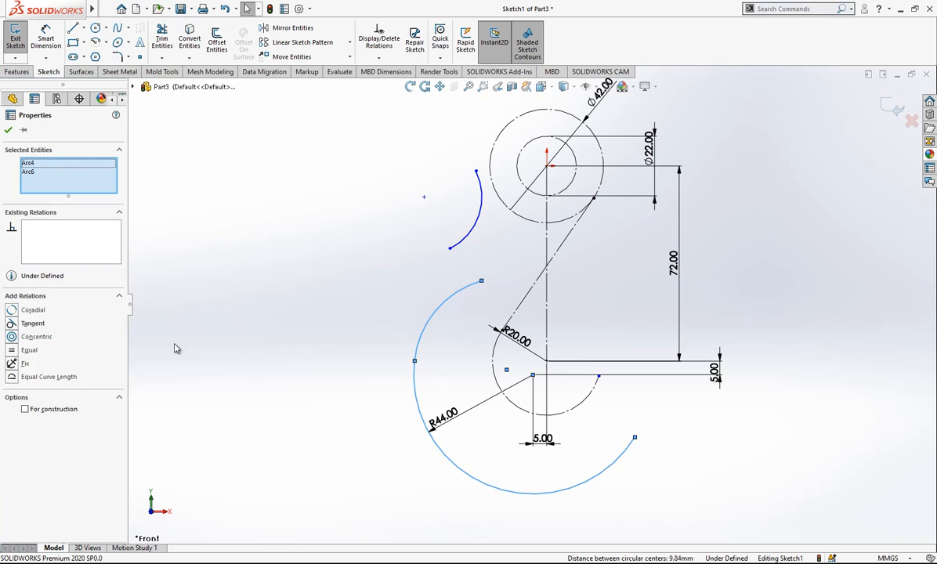
{"action": "left_click", "coordinate": [233, 312]}
Step: Pull the connecting arc's free end up towards the small upper arc, and make these two arcs tangent
{"action": "left_click_drag", "start_coordinate": [481, 281], "coordinate": [484, 249]}
{"action": "left_click", "coordinate": [469, 237]}
{"action": "left_click", "coordinate": [467, 263], "text": "ctrl"}
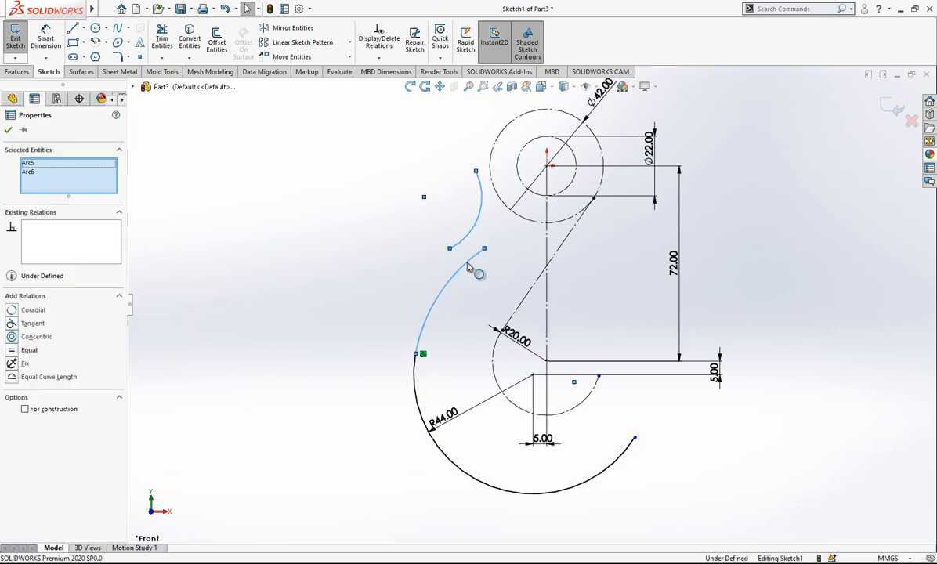
{"action": "left_click", "coordinate": [32, 327]}
{"action": "left_click", "coordinate": [412, 192]}
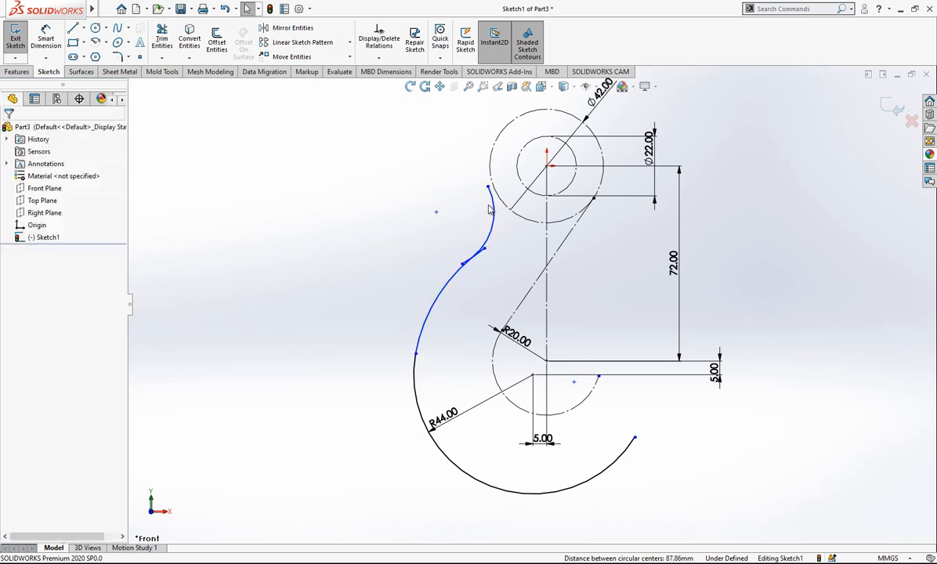
Step: Make the small upper arc tangent to the 42 mm circle
{"action": "left_click", "coordinate": [491, 209]}
{"action": "left_click", "coordinate": [495, 193], "text": "ctrl"}
{"action": "left_click", "coordinate": [32, 323]}
{"action": "left_click", "coordinate": [521, 212]}
Step: Stretch both ends of the small upper arc beyond its tangent points on the 42 mm circle and the connecting arc
{"action": "scroll", "coordinate": [520, 208], "scroll_direction": "down", "scroll_amount": 2}
{"action": "left_click_drag", "start_coordinate": [486, 186], "coordinate": [467, 154]}
{"action": "left_click", "coordinate": [417, 298]}
{"action": "left_click_drag", "start_coordinate": [451, 299], "coordinate": [413, 294]}
{"action": "left_click", "coordinate": [395, 278]}
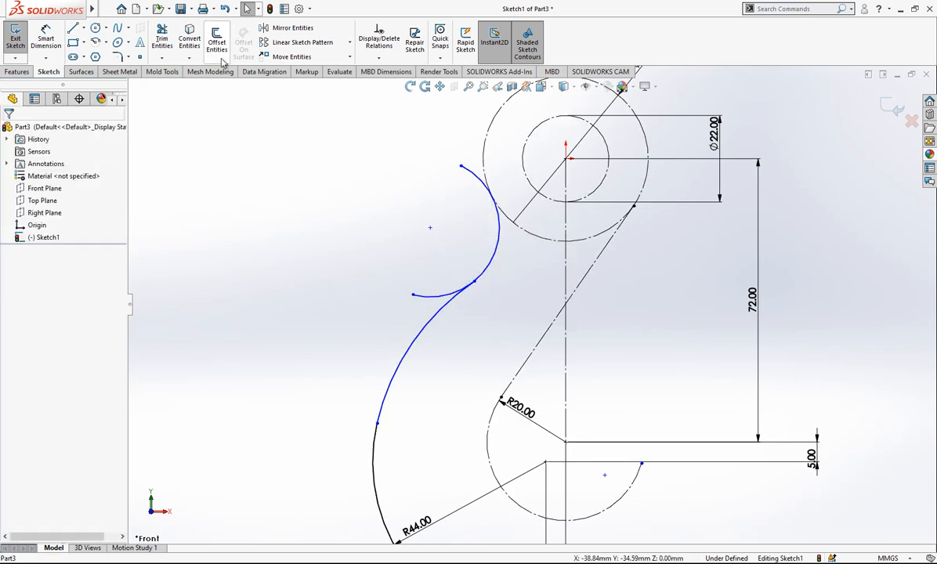
Step: Trim the excess of the small upper arc and the connecting arc back to their tangent points
{"action": "left_click", "coordinate": [160, 40]}
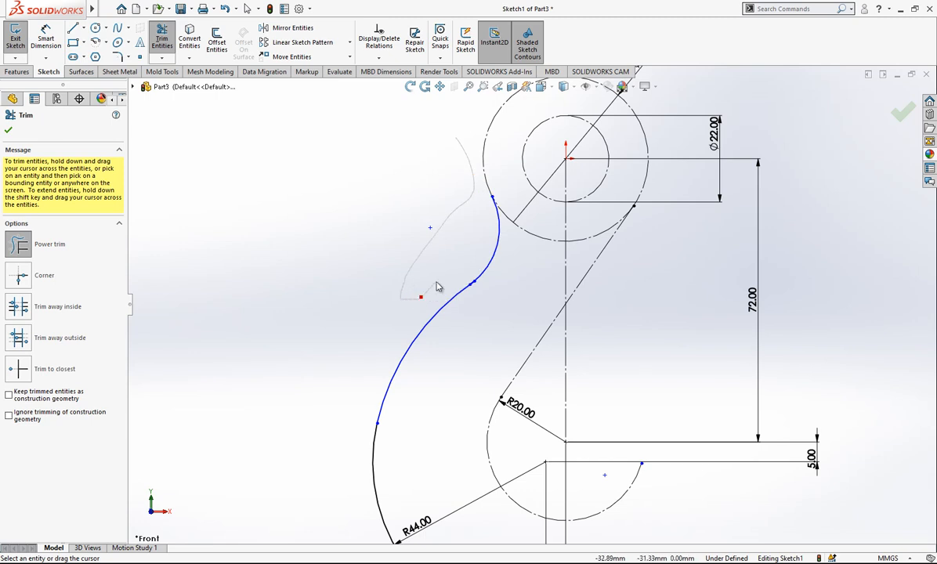
{"action": "left_click_drag", "start_coordinate": [437, 287], "coordinate": [464, 266]}
{"action": "scroll", "coordinate": [497, 302], "scroll_direction": "down", "scroll_amount": 8}
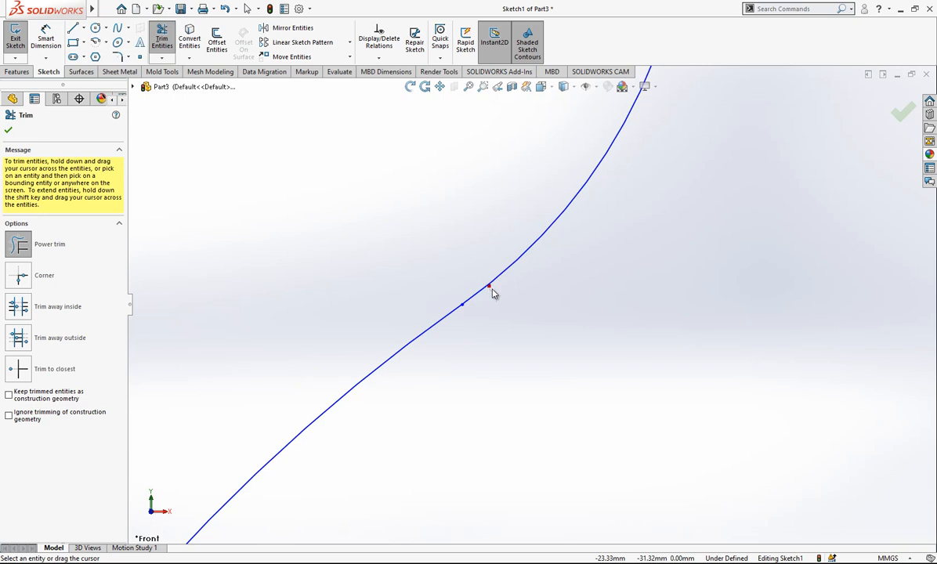
{"action": "scroll", "coordinate": [541, 321], "scroll_direction": "up", "scroll_amount": 8}
{"action": "key", "text": "Escape"}
{"action": "scroll", "coordinate": [541, 321], "scroll_direction": "up", "scroll_amount": 4}
Step: Dimension the connecting arc's radius as 200 mm
{"action": "left_click", "coordinate": [48, 39]}
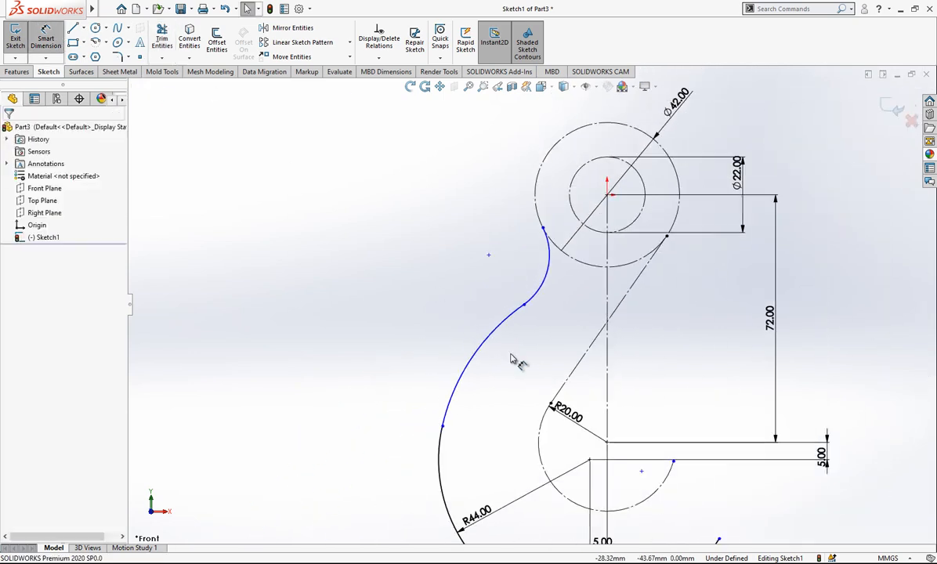
{"action": "left_click", "coordinate": [475, 361]}
{"action": "left_click", "coordinate": [495, 373]}
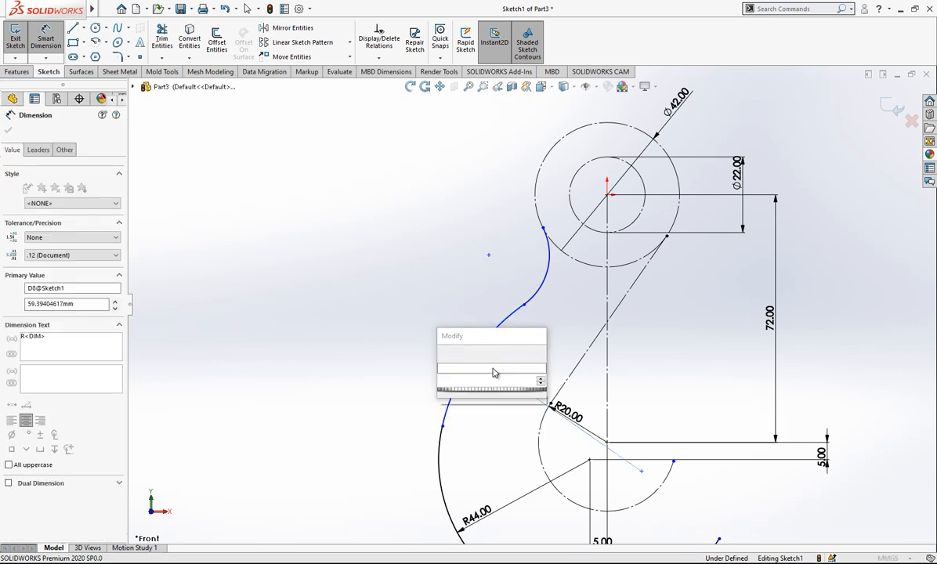
{"action": "type", "text": "200"}
{"action": "key", "text": "Return"}
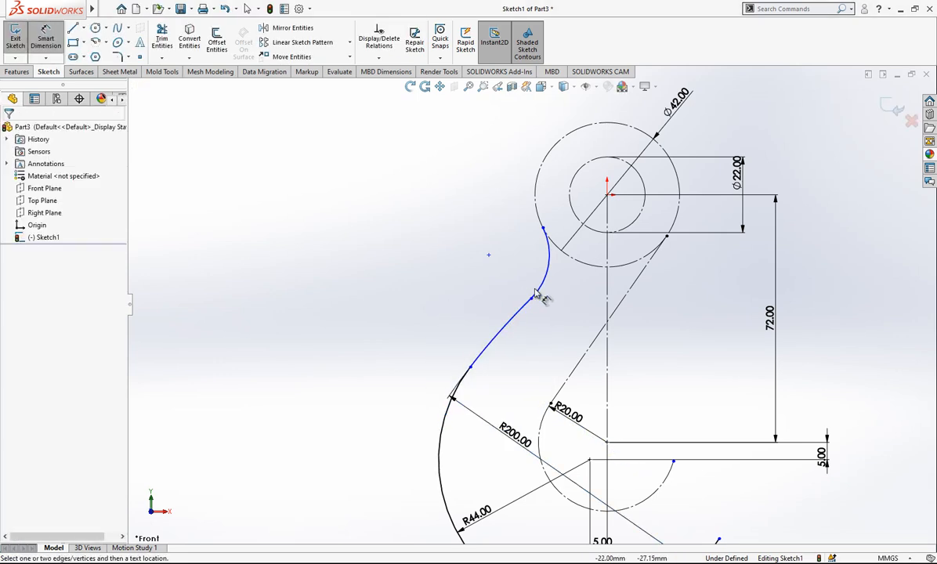
Step: Dimension the small upper arc's radius as 22 mm
{"action": "left_click", "coordinate": [541, 284]}
{"action": "left_click", "coordinate": [490, 260]}
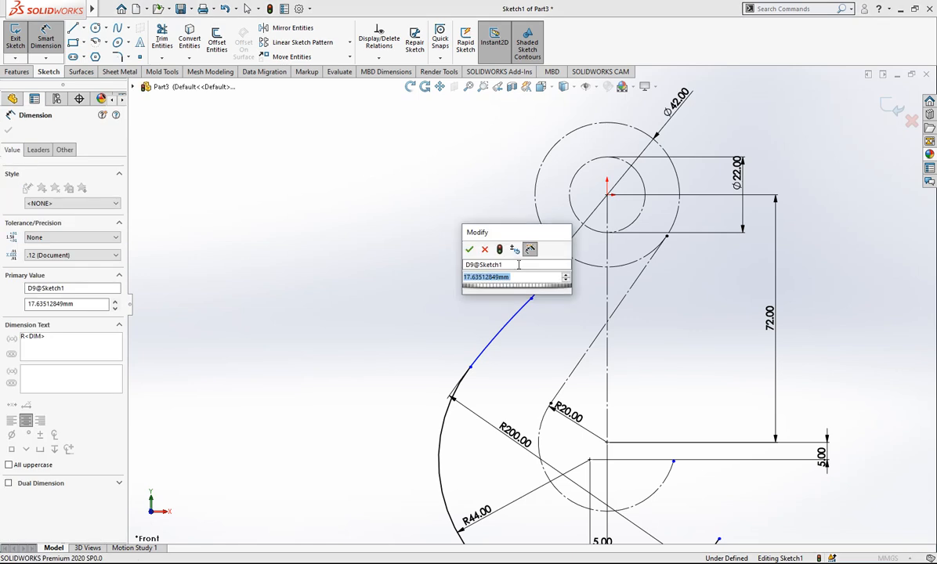
{"action": "type", "text": "22"}
{"action": "key", "text": "Return"}
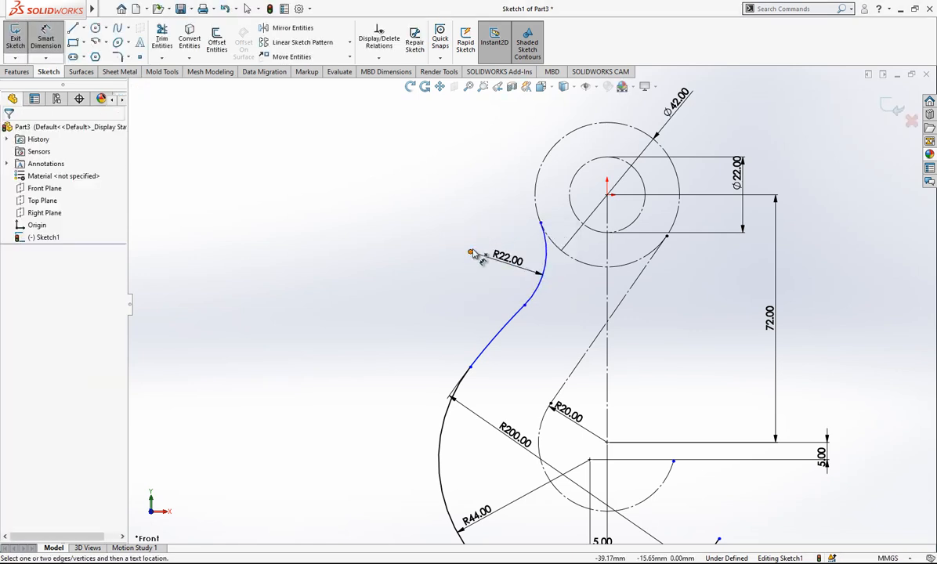
Step: Dimension the horizontal distance from the R22 arc's centre to the vertical centerline as 39 mm
{"action": "left_click", "coordinate": [608, 251]}
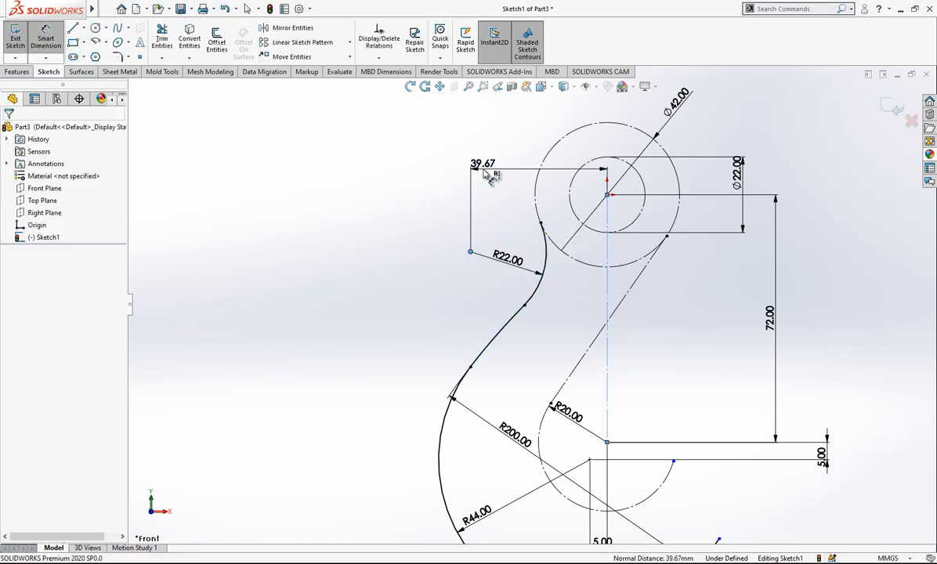
{"action": "left_click", "coordinate": [484, 166]}
{"action": "type", "text": "39"}
{"action": "key", "text": "Return"}
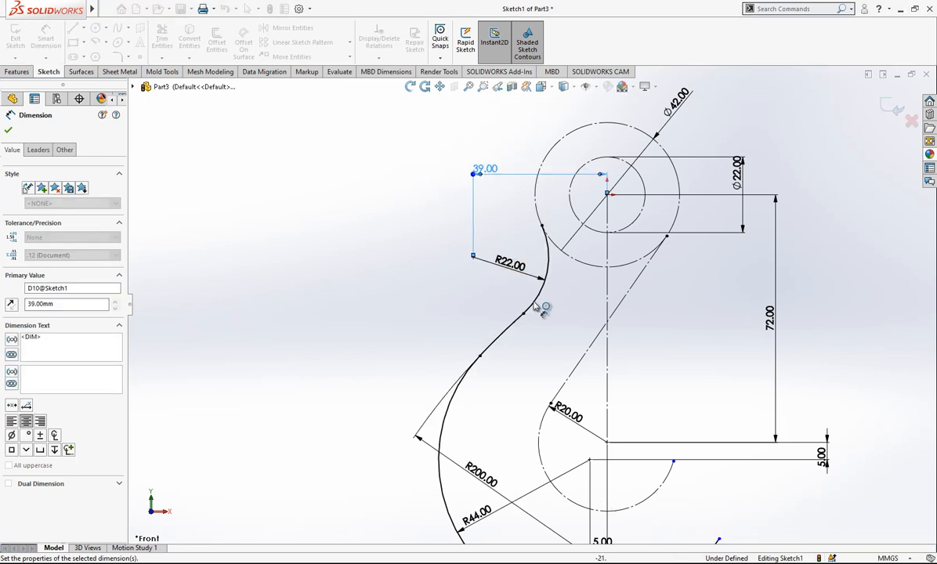
Step: Convert the R22, R200 and R44 arcs to construction geometry
{"action": "scroll", "coordinate": [537, 302], "scroll_direction": "up", "scroll_amount": 2}
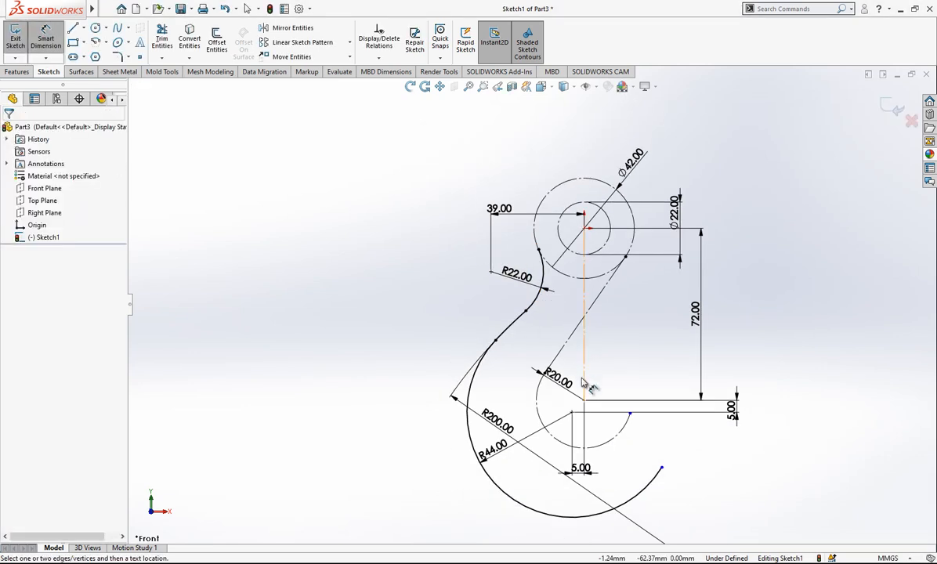
{"action": "scroll", "coordinate": [592, 385], "scroll_direction": "down", "scroll_amount": 1}
{"action": "key", "text": "Escape"}
{"action": "left_click_drag", "start_coordinate": [539, 286], "coordinate": [443, 338]}
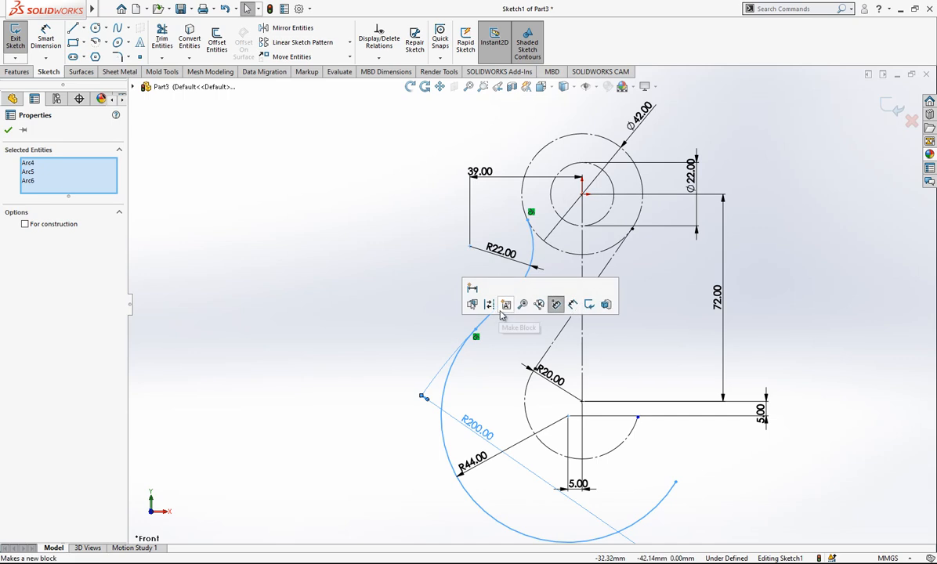
{"action": "left_click", "coordinate": [489, 305]}
Step: Move the vertical 5 mm and 72 mm dimensions to the left side of the hook
{"action": "scroll", "coordinate": [492, 307], "scroll_direction": "up", "scroll_amount": 2}
{"action": "scroll", "coordinate": [674, 366], "scroll_direction": "down", "scroll_amount": 2}
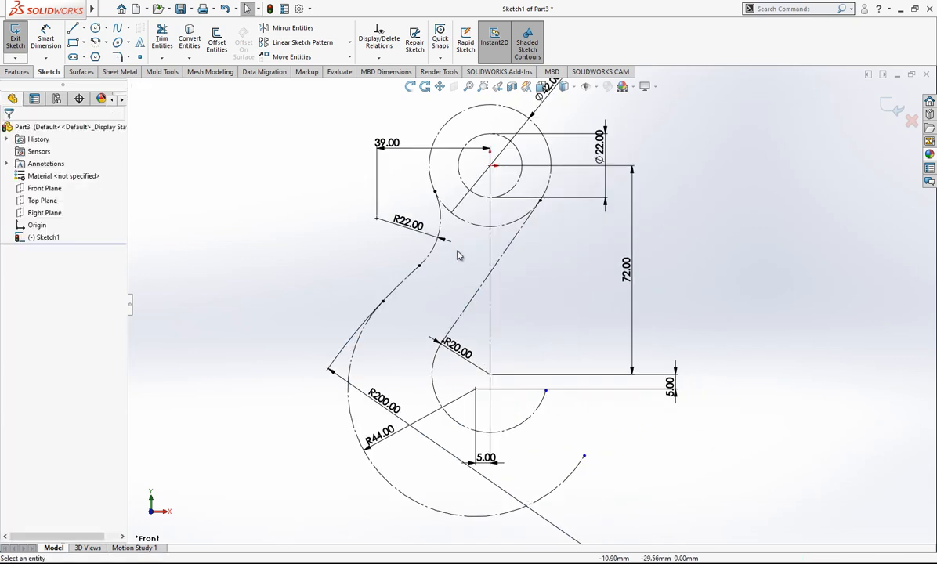
{"action": "left_click_drag", "start_coordinate": [675, 396], "coordinate": [260, 375]}
{"action": "left_click_drag", "start_coordinate": [448, 293], "coordinate": [292, 291]}
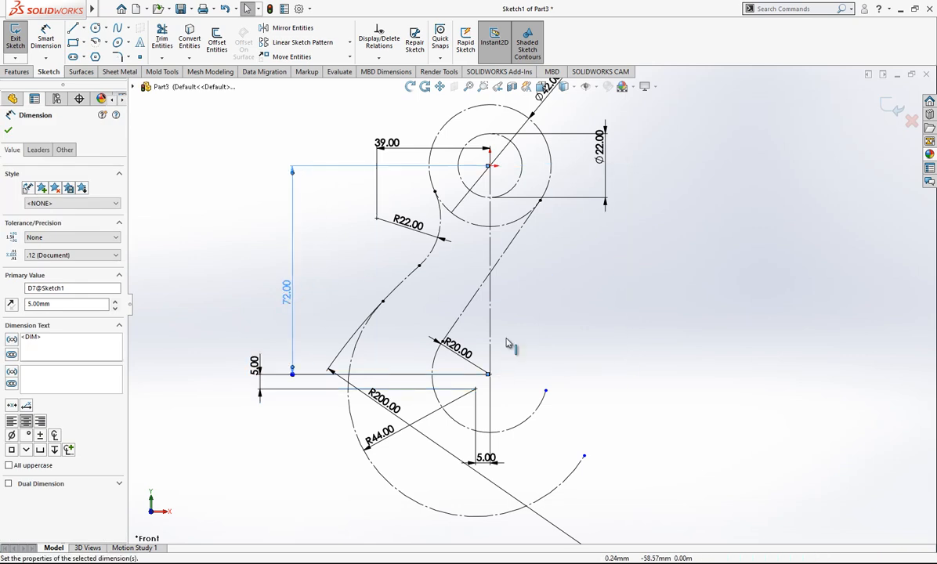
Step: Sketch a trial circle about 13 mm in diameter to the right of the diagonal tangent line, and delete it
{"action": "left_click", "coordinate": [96, 28]}
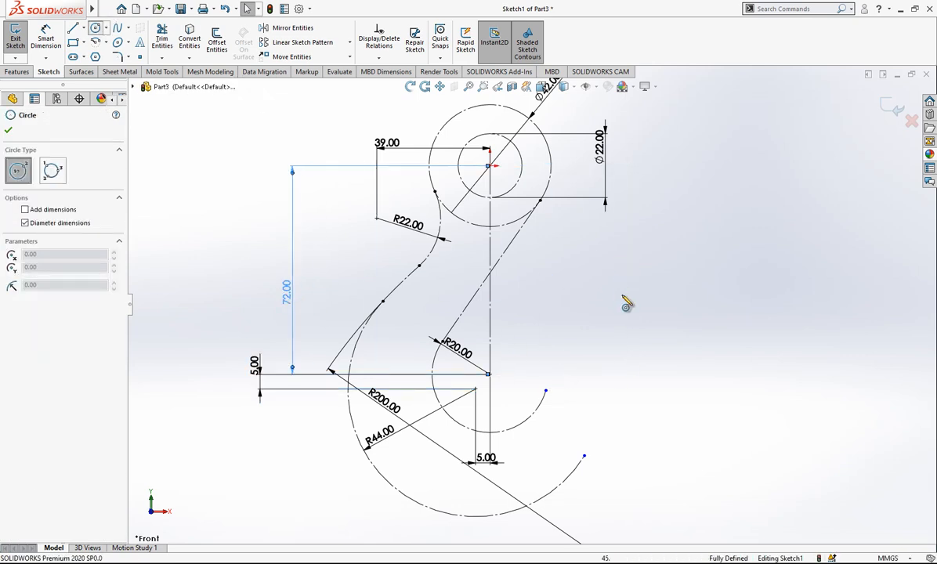
{"action": "left_click", "coordinate": [609, 316]}
{"action": "left_click", "coordinate": [626, 315]}
{"action": "key", "text": "Escape"}
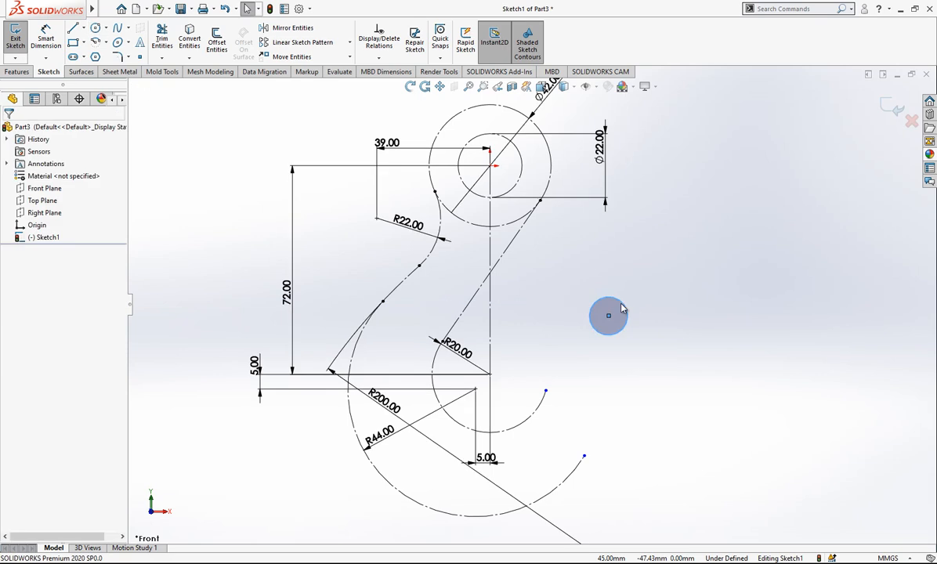
{"action": "left_click", "coordinate": [626, 318]}
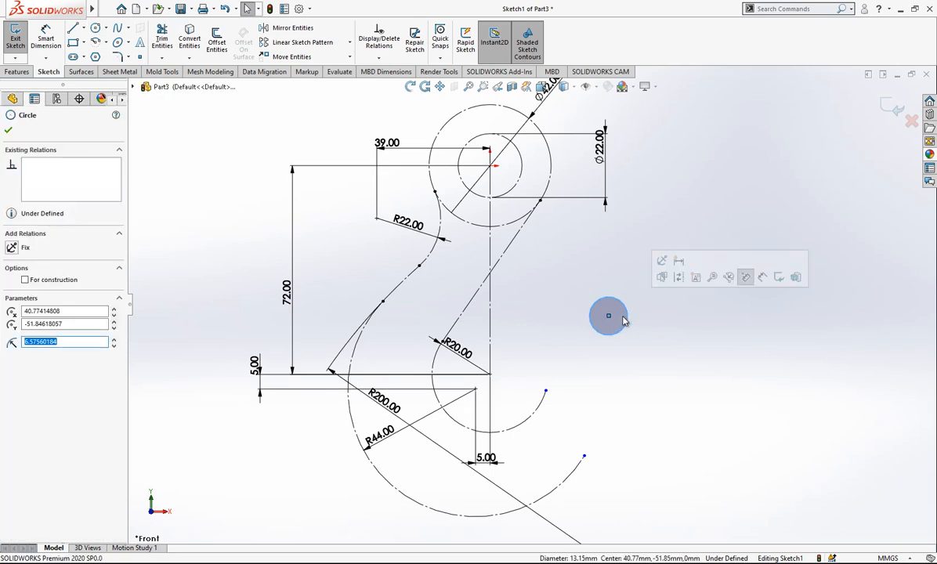
{"action": "key", "text": "Delete"}
Step: Sketch a small free-standing circle to the right of the diagonal tangent line, above the open ends of the R20 and R44 arcs
{"action": "left_click", "coordinate": [95, 29]}
{"action": "left_click", "coordinate": [631, 326]}
{"action": "key", "text": "Escape"}
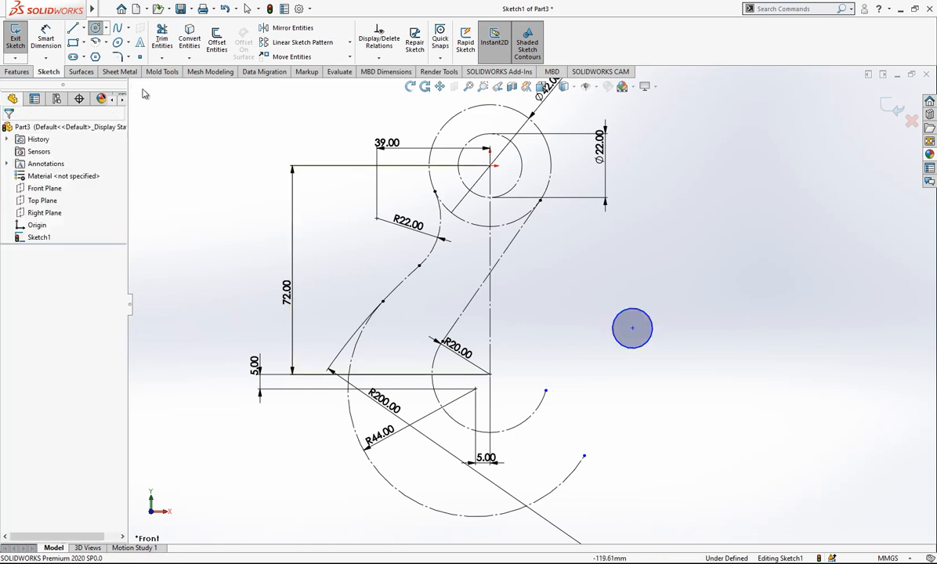
{"action": "key", "text": "Escape"}
{"action": "left_click", "coordinate": [97, 29]}
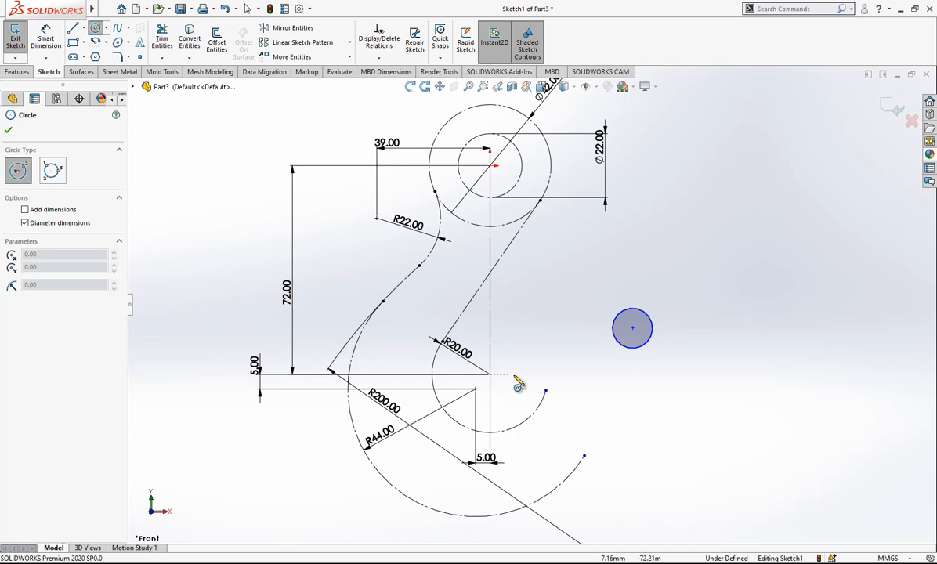
{"action": "left_click", "coordinate": [573, 375]}
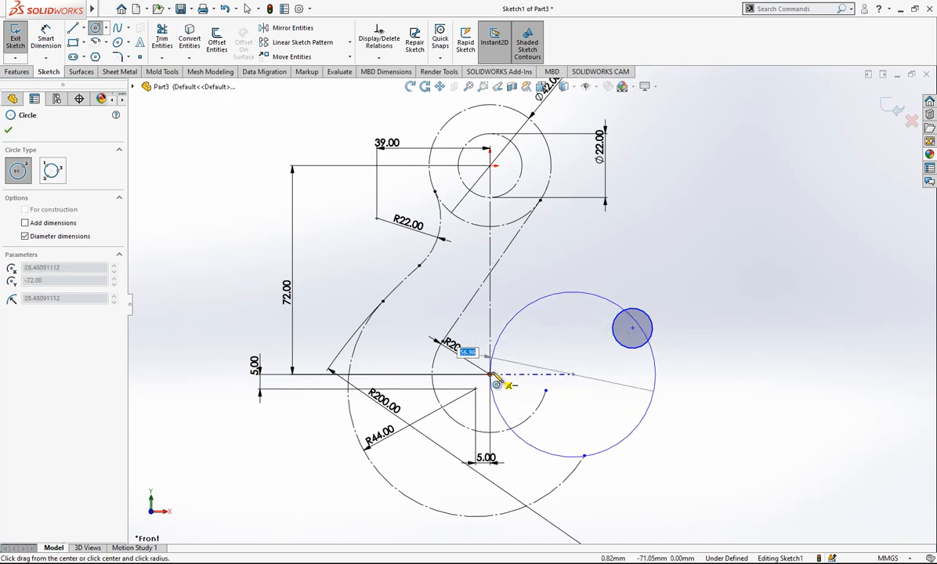
{"action": "key", "text": "Escape"}
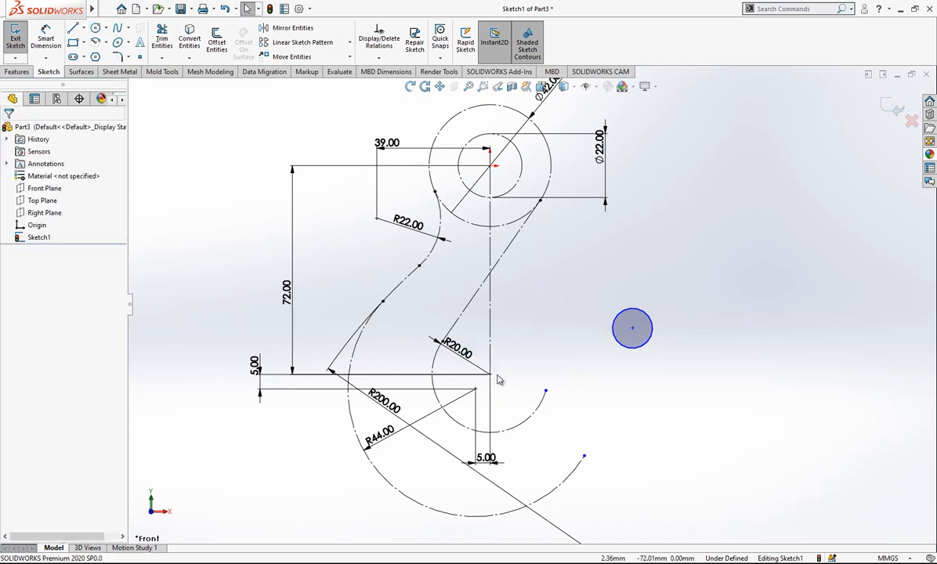
Step: Dimension the diameter of the small free-standing circle as 9 mm
{"action": "scroll", "coordinate": [612, 355], "scroll_direction": "down", "scroll_amount": 3}
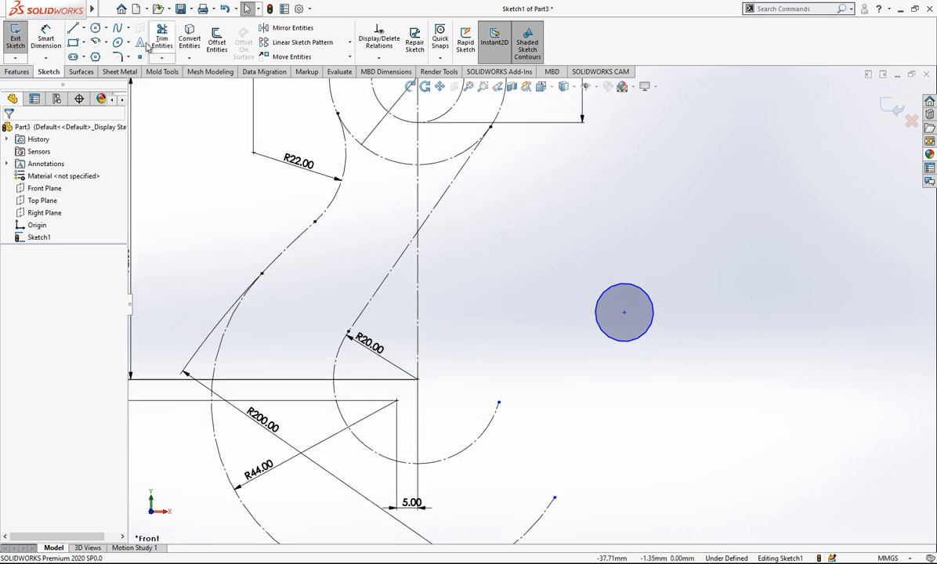
{"action": "left_click", "coordinate": [45, 41]}
{"action": "left_click", "coordinate": [633, 290]}
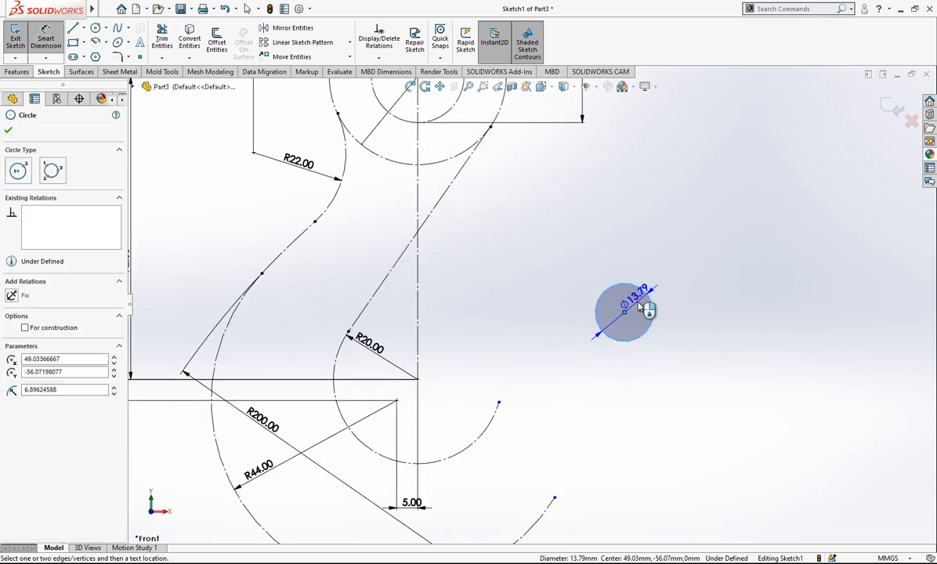
{"action": "left_click", "coordinate": [642, 309]}
{"action": "key", "text": "Return"}
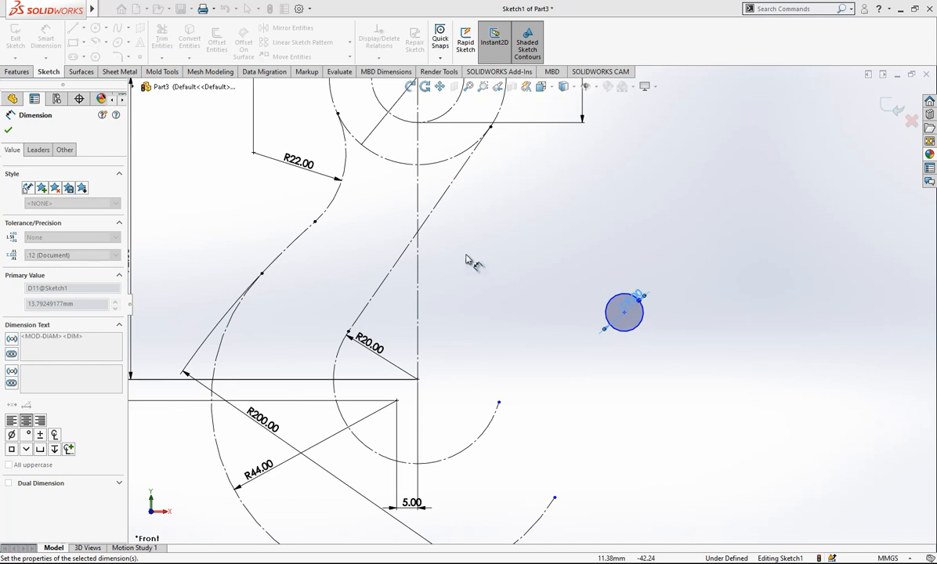
{"action": "left_click", "coordinate": [563, 323]}
Step: Dimension the small circle's centre horizontally at 42.7 mm from the vertical centreline
{"action": "scroll", "coordinate": [593, 327], "scroll_direction": "up", "scroll_amount": 2}
{"action": "left_click", "coordinate": [595, 312]}
{"action": "left_click", "coordinate": [453, 358]}
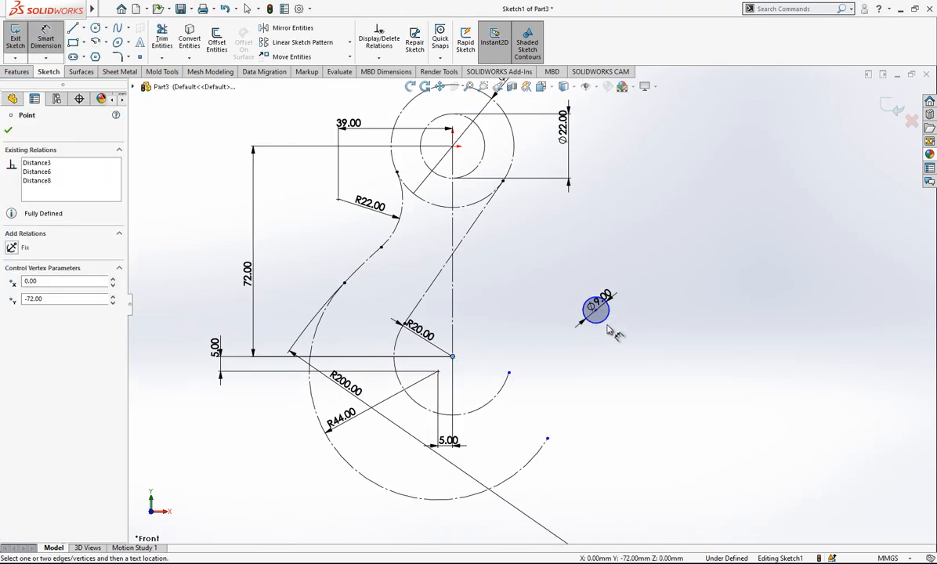
{"action": "left_click", "coordinate": [452, 171]}
{"action": "left_click", "coordinate": [593, 310]}
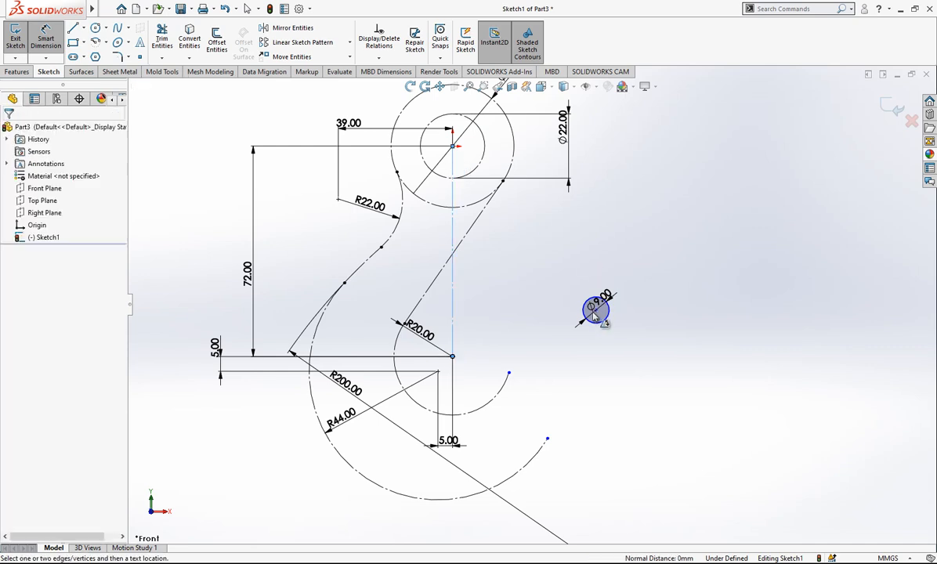
{"action": "left_click", "coordinate": [48, 46]}
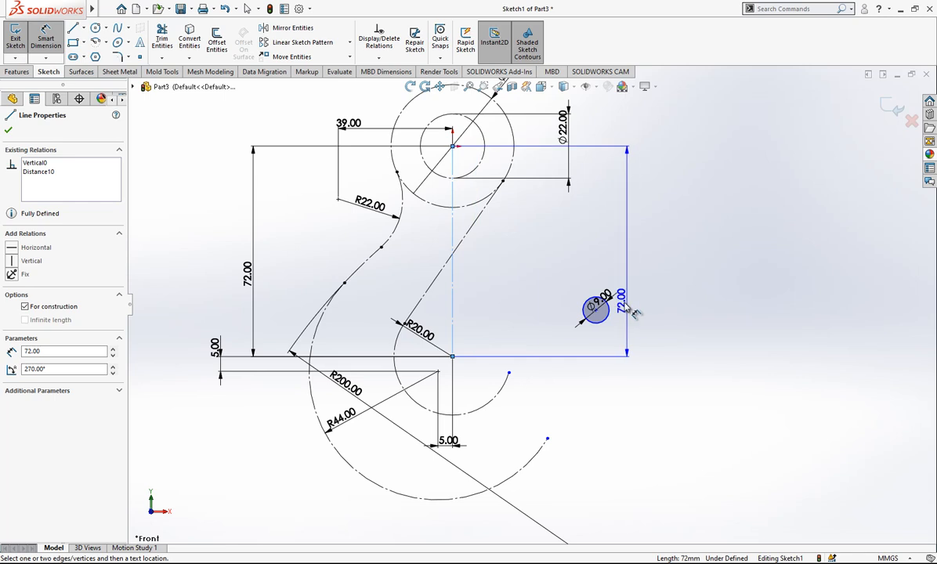
{"action": "left_click", "coordinate": [593, 308]}
{"action": "left_click", "coordinate": [563, 256]}
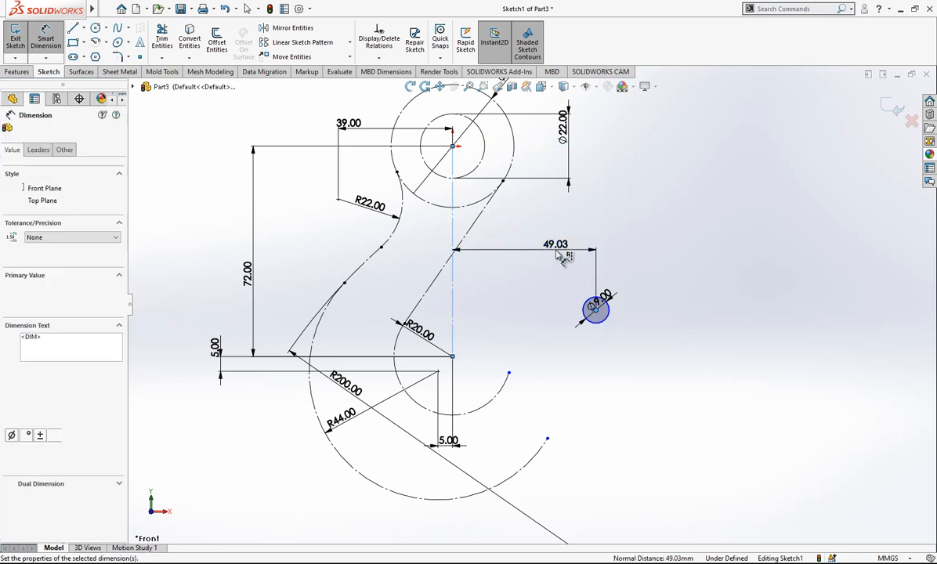
{"action": "type", "text": "42.7"}
{"action": "key", "text": "Return"}
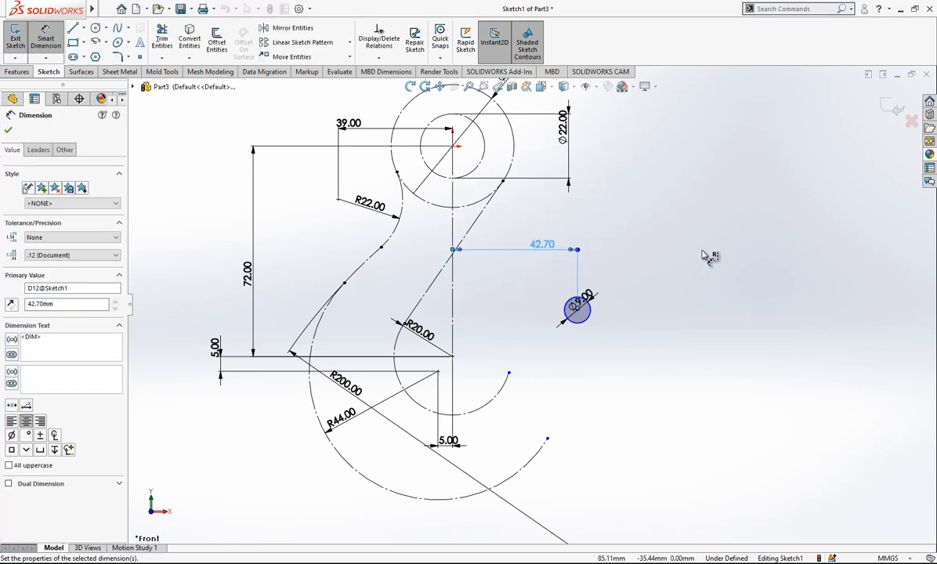
Step: Dimension the small circle's centre vertically at 21.8 mm above the centre of the R20 arc
{"action": "left_click", "coordinate": [453, 357]}
{"action": "left_click", "coordinate": [577, 311]}
{"action": "left_click", "coordinate": [726, 353]}
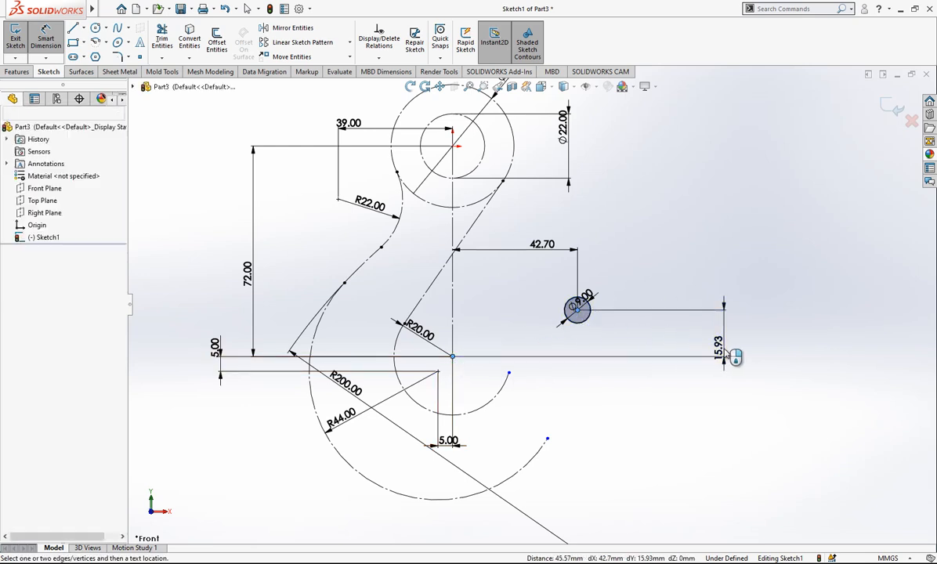
{"action": "type", "text": "21.8"}
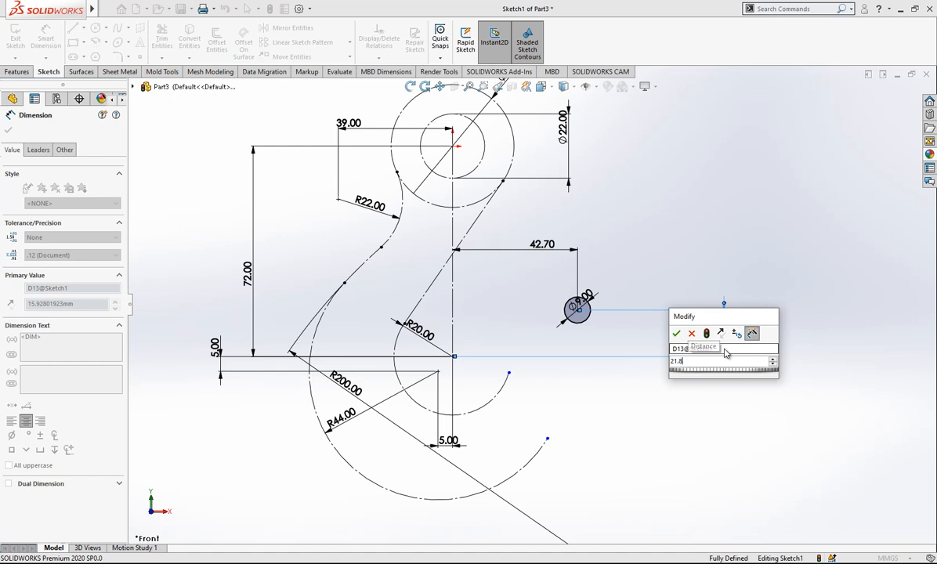
{"action": "key", "text": "Return"}
{"action": "key", "text": "Escape"}
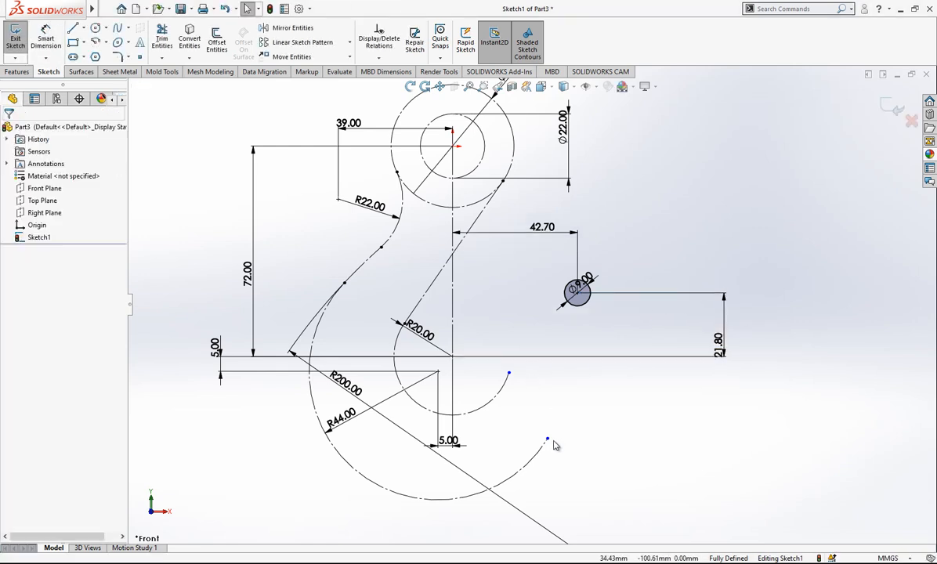
Step: Lengthen the R44 arc by moving its open end up and to the right along the curve
{"action": "left_click_drag", "start_coordinate": [548, 439], "coordinate": [580, 409]}
{"action": "scroll", "coordinate": [588, 358], "scroll_direction": "down", "scroll_amount": 2}
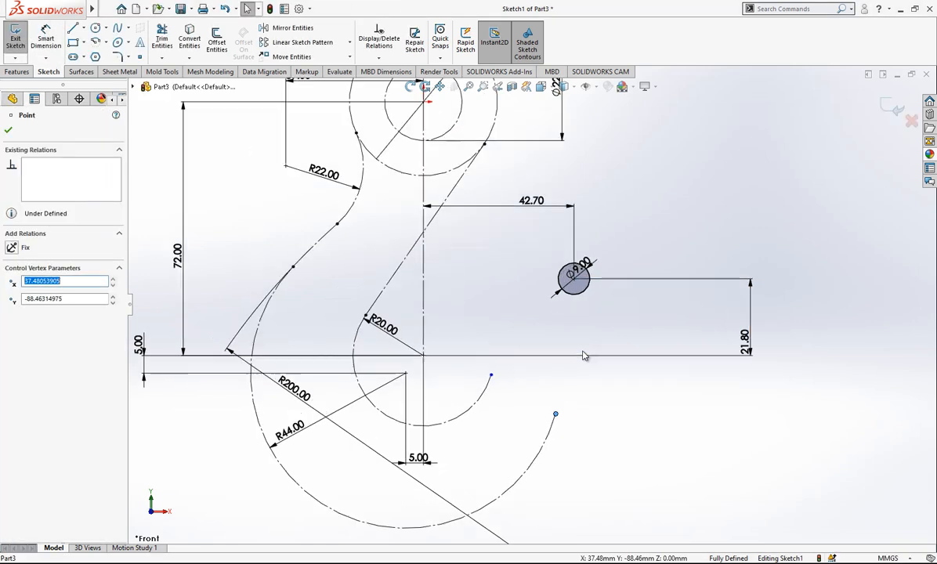
{"action": "key", "text": "Escape"}
Step: Sketch a three-point arc of about 38 mm radius from the R20 arc's open end, passing over and beyond the 9 mm circle
{"action": "left_click", "coordinate": [94, 41]}
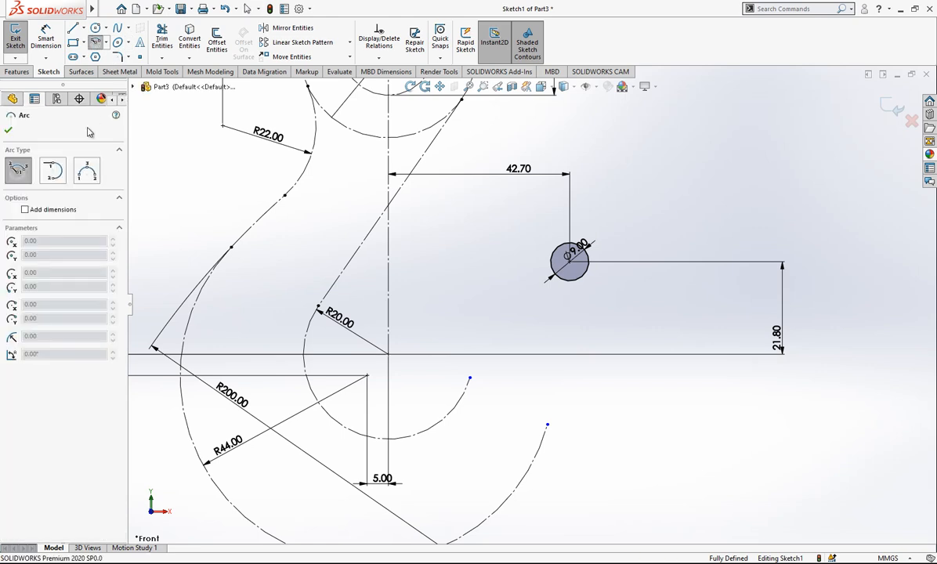
{"action": "left_click", "coordinate": [86, 171]}
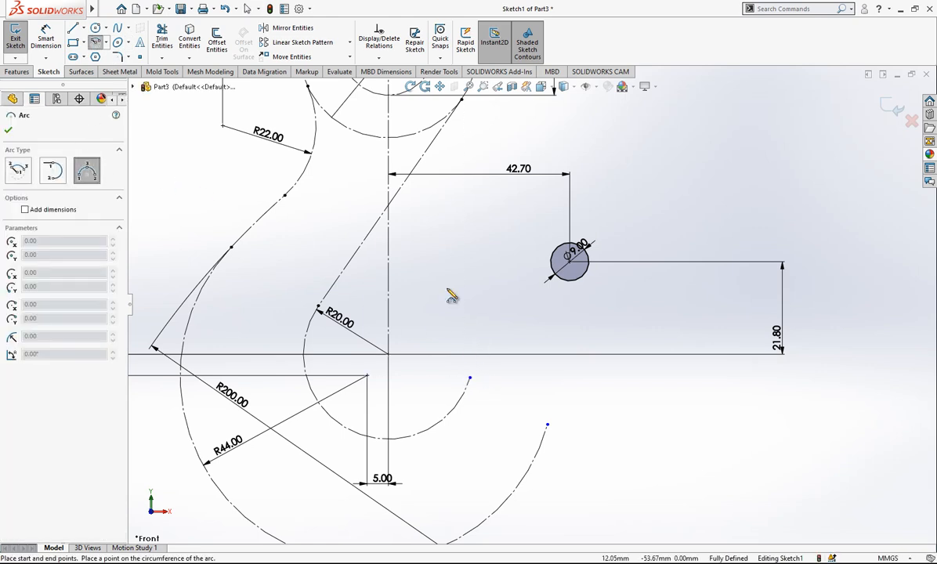
{"action": "left_click", "coordinate": [638, 218]}
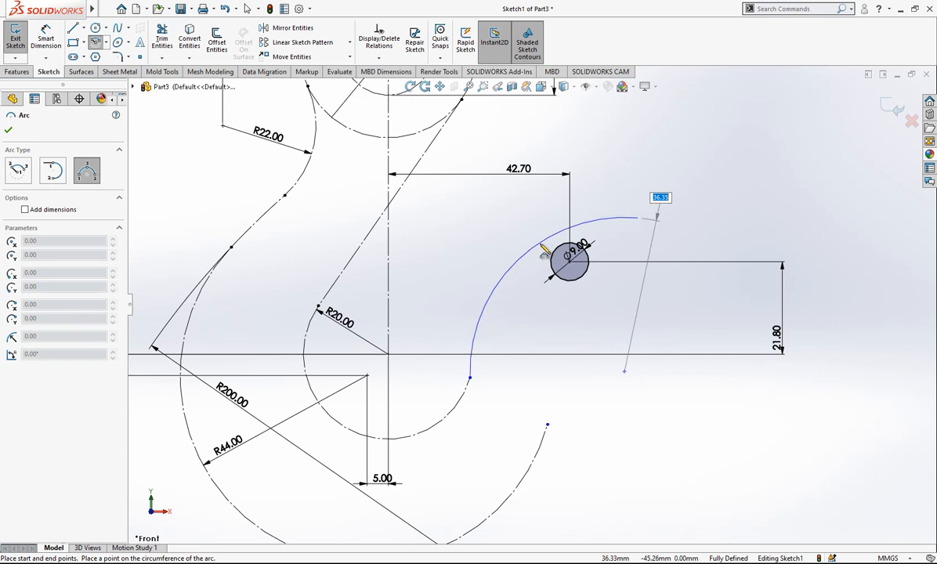
{"action": "left_click", "coordinate": [529, 256]}
{"action": "key", "text": "Escape"}
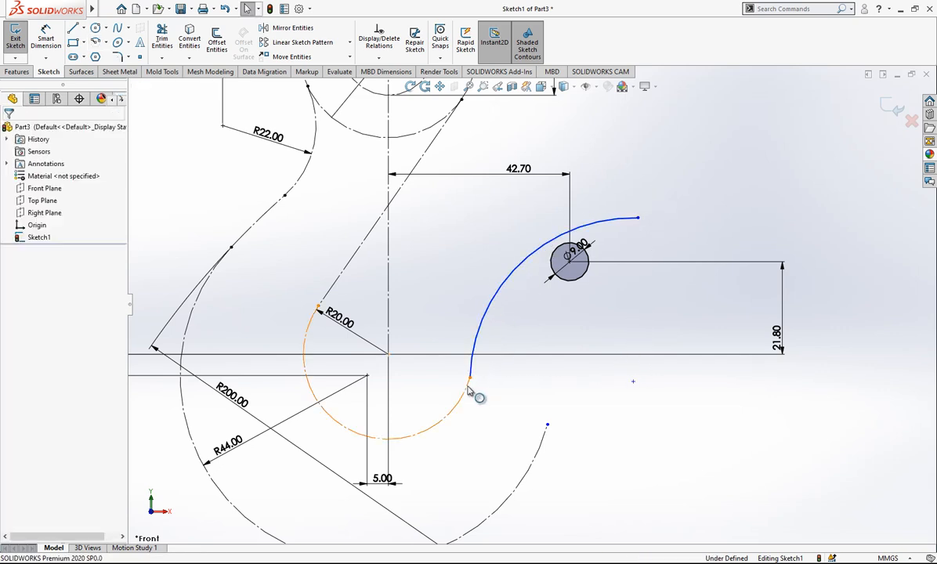
Step: Make the new arc tangent to the R20 arc and to the 9 mm circle
{"action": "left_click", "coordinate": [469, 390]}
{"action": "left_click", "coordinate": [474, 379], "text": "ctrl"}
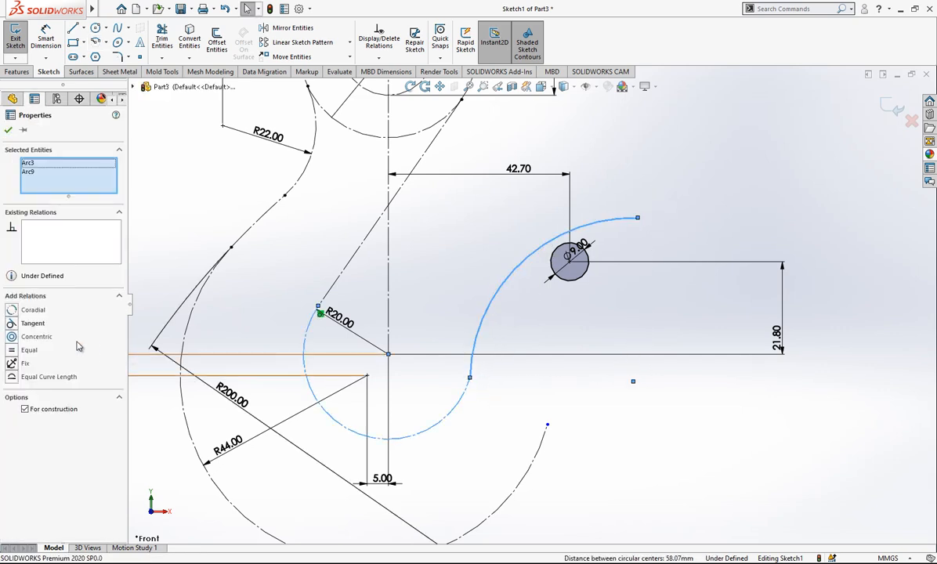
{"action": "left_click", "coordinate": [32, 324]}
{"action": "left_click", "coordinate": [606, 227]}
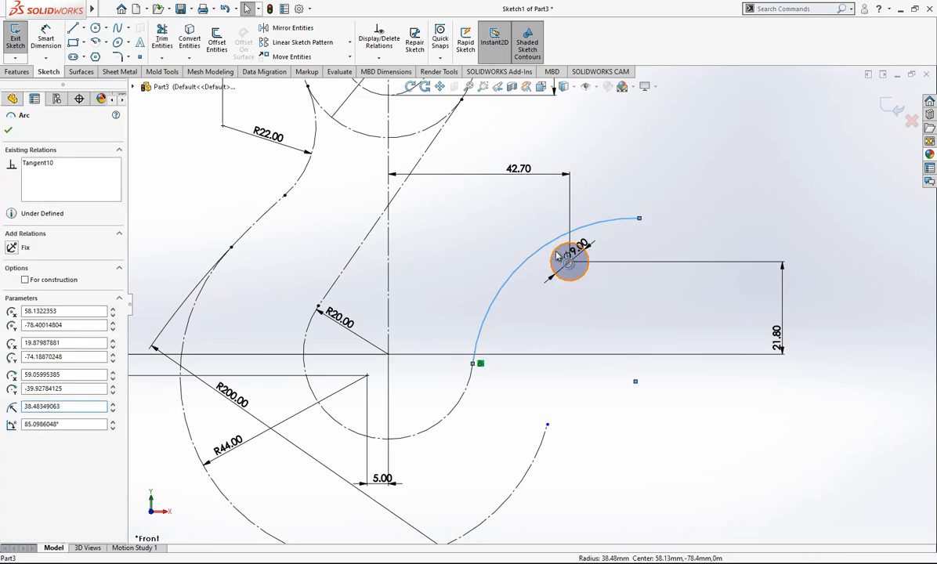
{"action": "left_click", "coordinate": [556, 256], "text": "ctrl"}
{"action": "left_click", "coordinate": [21, 322]}
{"action": "left_click", "coordinate": [174, 274]}
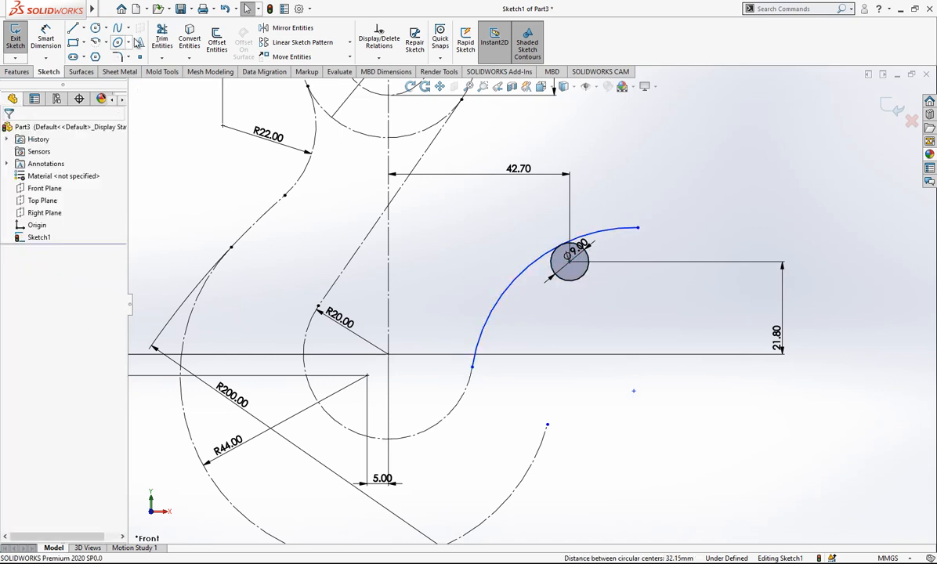
Step: Trim the new arc's overhang beyond the 9 mm circle and dimension its radius as 45 mm
{"action": "left_click", "coordinate": [162, 38]}
{"action": "key", "text": "Escape"}
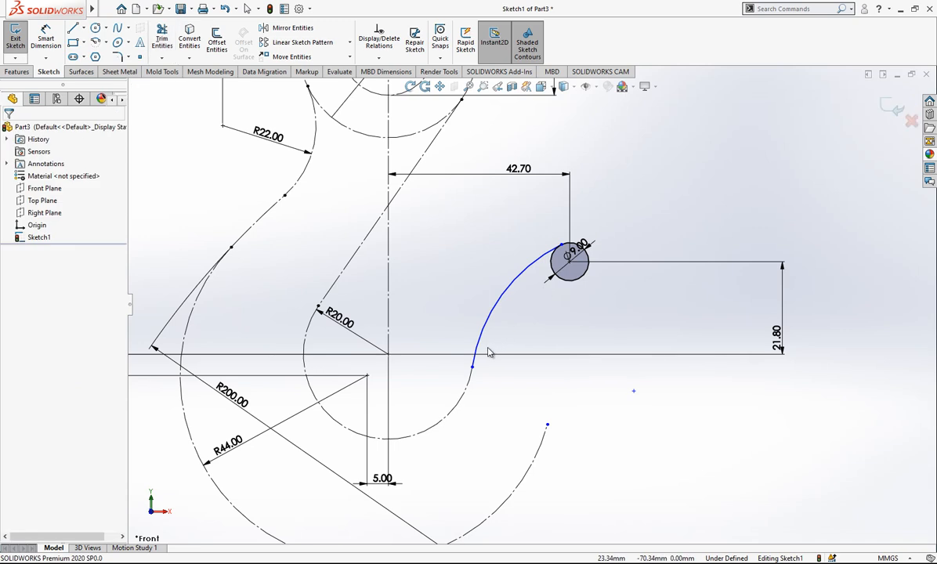
{"action": "left_click", "coordinate": [46, 35]}
{"action": "left_click", "coordinate": [508, 288]}
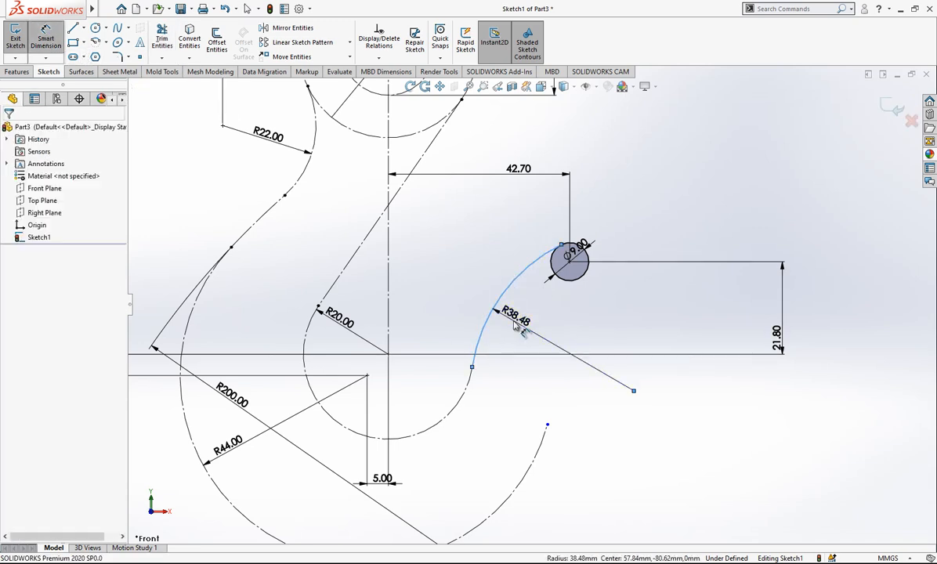
{"action": "left_click", "coordinate": [515, 327]}
{"action": "type", "text": "45"}
{"action": "key", "text": "Return"}
{"action": "key", "text": "Escape"}
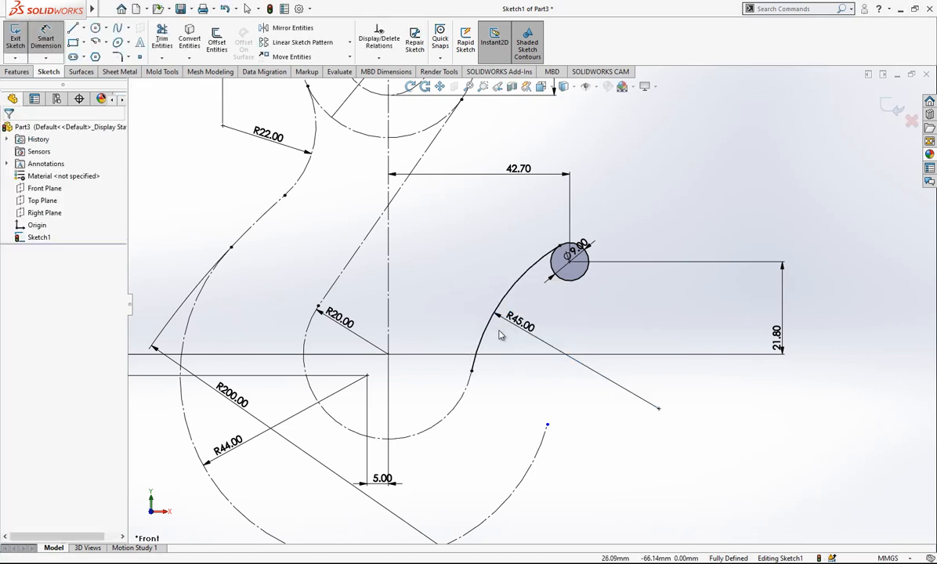
Step: Convert the R45 arc and the 9 mm circle to construction geometry
{"action": "left_click", "coordinate": [523, 276]}
{"action": "left_click", "coordinate": [540, 305]}
{"action": "scroll", "coordinate": [540, 306], "scroll_direction": "up", "scroll_amount": 2}
{"action": "scroll", "coordinate": [624, 340], "scroll_direction": "up", "scroll_amount": 1}
{"action": "scroll", "coordinate": [618, 337], "scroll_direction": "up", "scroll_amount": 1}
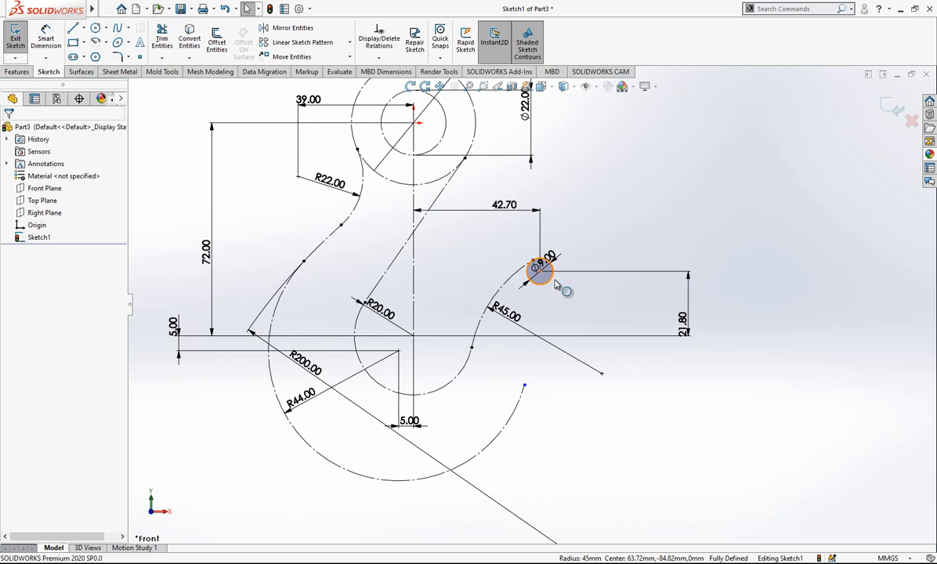
{"action": "left_click", "coordinate": [541, 271]}
{"action": "left_click", "coordinate": [633, 208]}
Step: Move the 9 mm diameter dimension outside the circle, up and to the right
{"action": "scroll", "coordinate": [568, 268], "scroll_direction": "down", "scroll_amount": 2}
{"action": "mouse_move", "coordinate": [546, 269]}
{"action": "left_mouse_down"}
{"action": "mouse_move", "coordinate": [558, 188]}
{"action": "mouse_move", "coordinate": [580, 153]}
{"action": "left_mouse_up"}
{"action": "scroll", "coordinate": [561, 413], "scroll_direction": "up", "scroll_amount": 2}
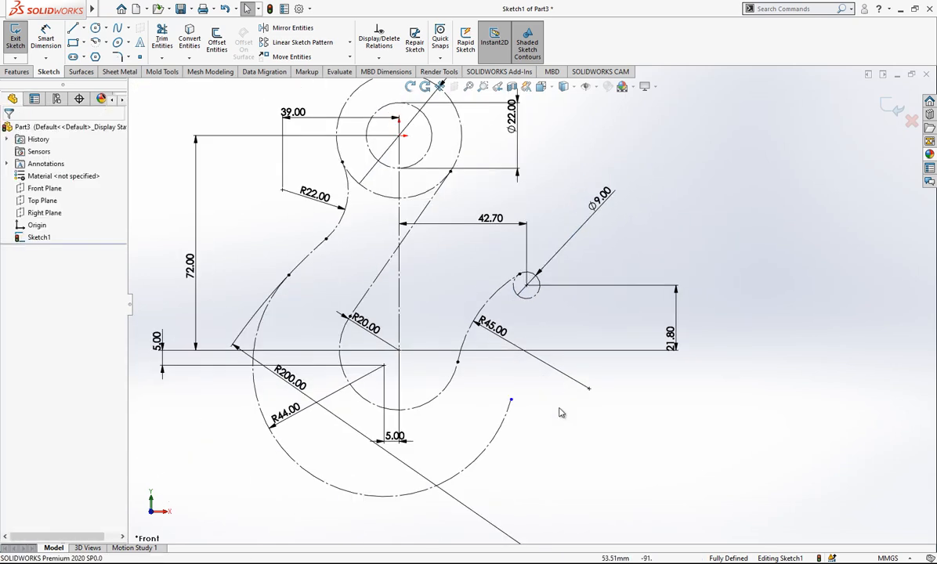
Step: Sketch a short three-point arc upward from the open end of the R44 arc
{"action": "scroll", "coordinate": [561, 413], "scroll_direction": "down", "scroll_amount": 1}
{"action": "left_click", "coordinate": [94, 43]}
{"action": "left_click", "coordinate": [86, 170]}
{"action": "left_click", "coordinate": [502, 389]}
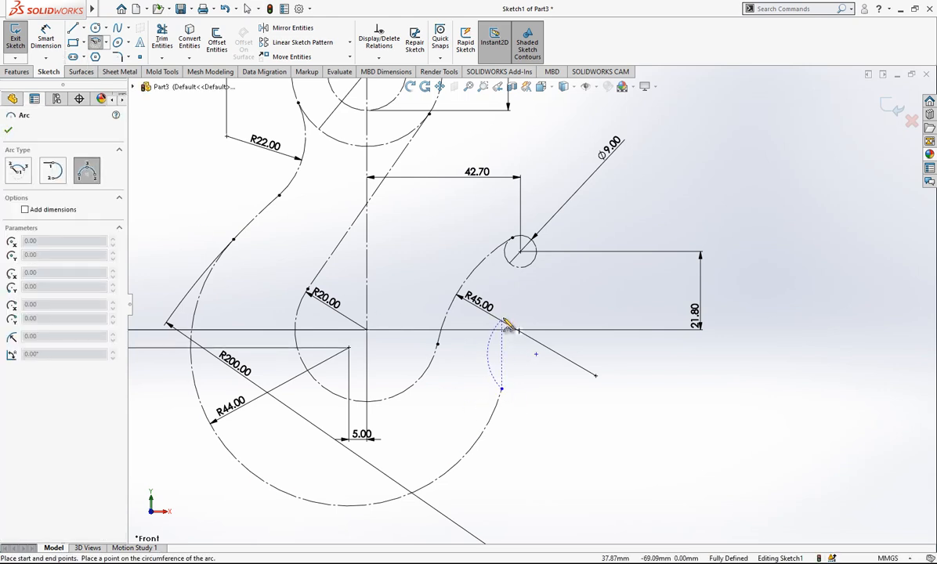
{"action": "left_click", "coordinate": [499, 317]}
{"action": "left_click", "coordinate": [509, 381]}
{"action": "key", "text": "Escape"}
Step: Make the short arc tangent to the R44 arc and lower its free end to the level of the R20 arc's centre
{"action": "left_click", "coordinate": [498, 407]}
{"action": "left_click", "coordinate": [505, 374], "text": "ctrl"}
{"action": "left_click", "coordinate": [31, 323]}
{"action": "key", "text": "Escape"}
{"action": "left_click_drag", "start_coordinate": [498, 316], "coordinate": [512, 330]}
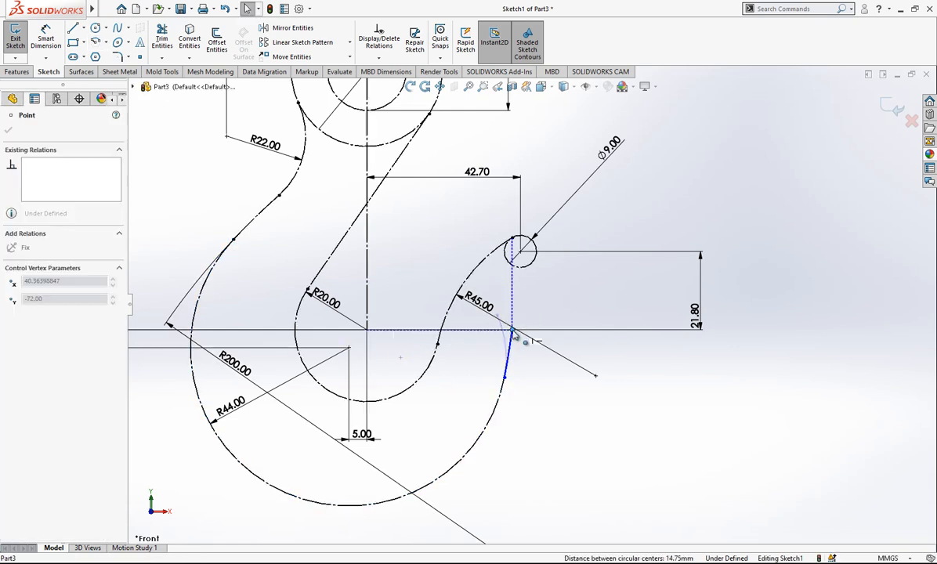
{"action": "key", "text": "Escape"}
Step: Sketch a three-point arc of about 15 mm radius from just above the short arc's free end, curving right beneath the 9 mm circle
{"action": "left_click", "coordinate": [95, 41]}
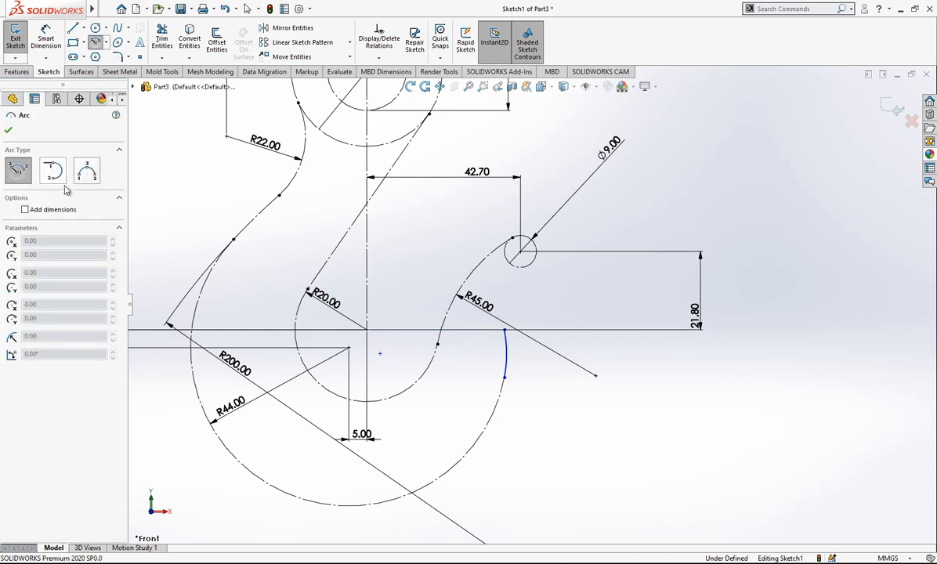
{"action": "left_click", "coordinate": [87, 174]}
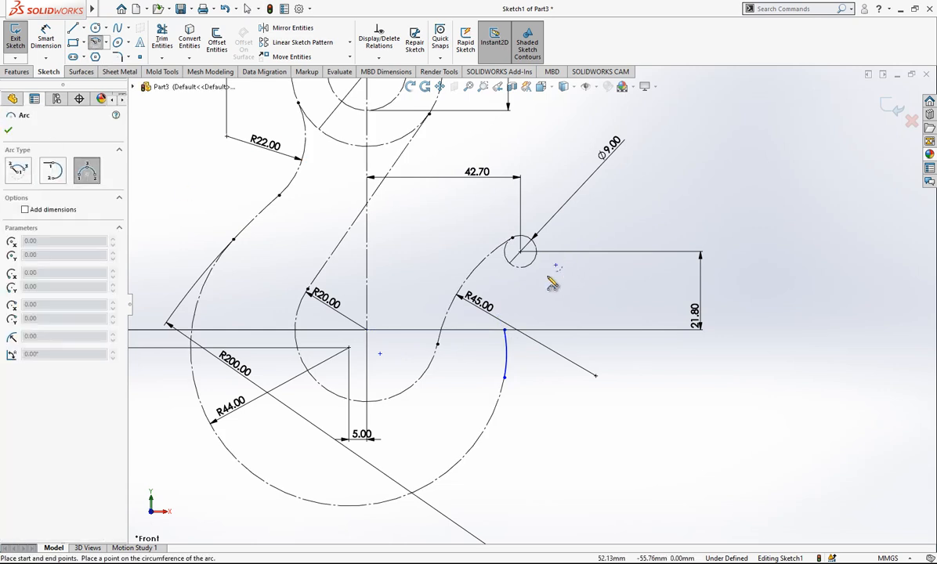
{"action": "left_click", "coordinate": [506, 319]}
{"action": "left_click", "coordinate": [508, 311]}
{"action": "key", "text": "Escape"}
Step: Merge the facing endpoints of the short arc and the upper arc, and make the two arcs tangent
{"action": "left_click", "coordinate": [505, 329]}
{"action": "left_click", "coordinate": [505, 319], "text": "ctrl"}
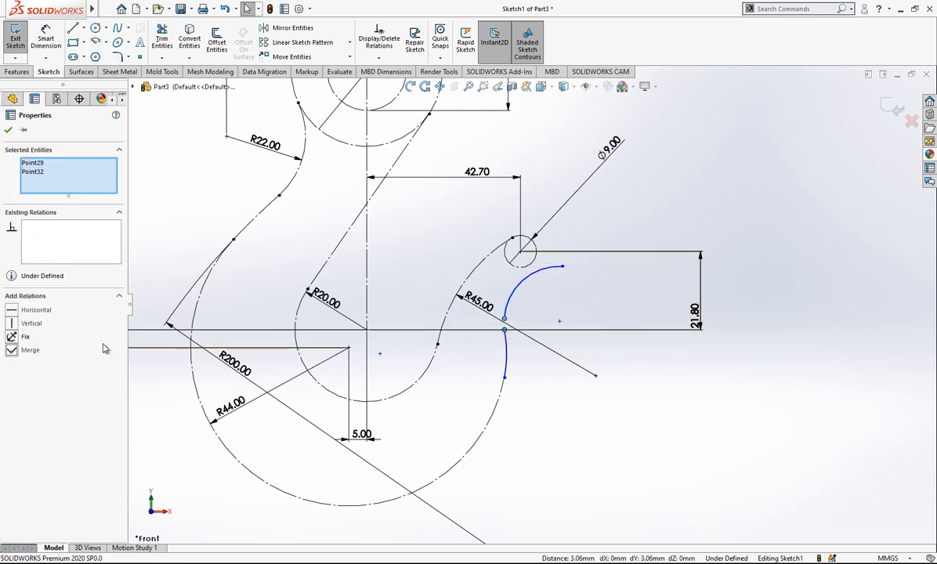
{"action": "left_click", "coordinate": [31, 350]}
{"action": "left_click", "coordinate": [514, 315]}
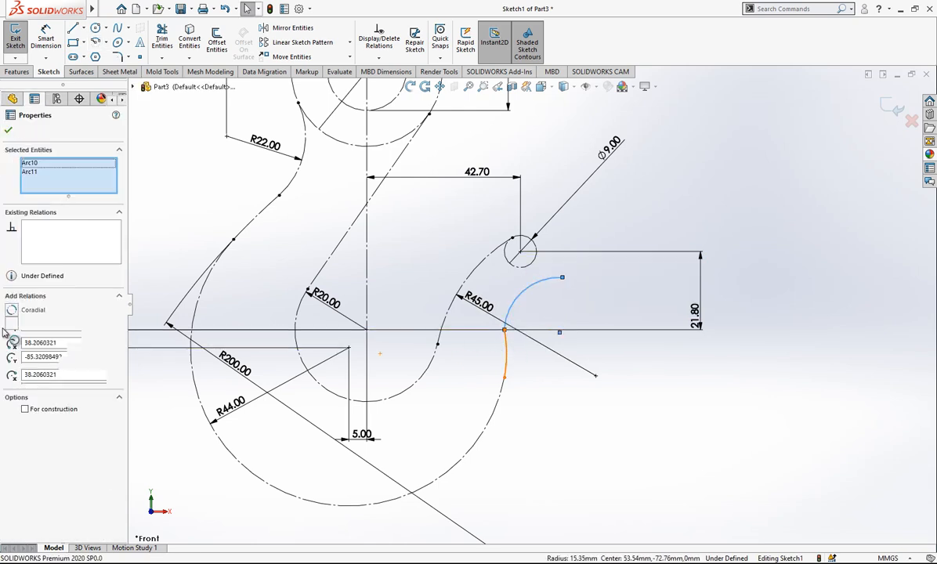
{"action": "left_click", "coordinate": [16, 322]}
{"action": "left_click", "coordinate": [486, 286]}
Step: Make the upper arc tangent to the 9 mm circle
{"action": "left_click", "coordinate": [535, 283]}
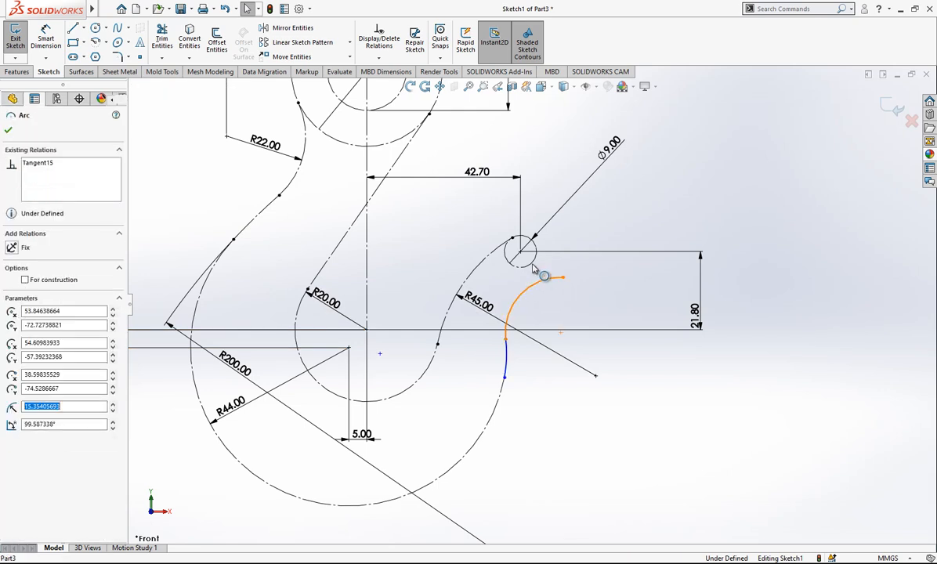
{"action": "left_click", "coordinate": [533, 270], "text": "ctrl"}
{"action": "left_click", "coordinate": [33, 323]}
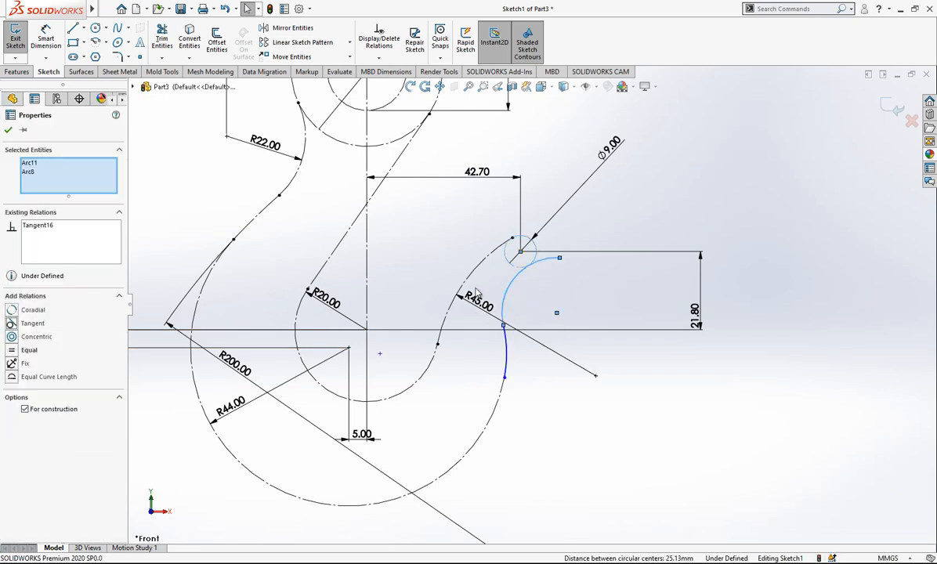
Step: Trim the upper arc's excess end beyond its tangent point on the 9 mm circle
{"action": "key", "text": "Escape"}
{"action": "left_click", "coordinate": [168, 43]}
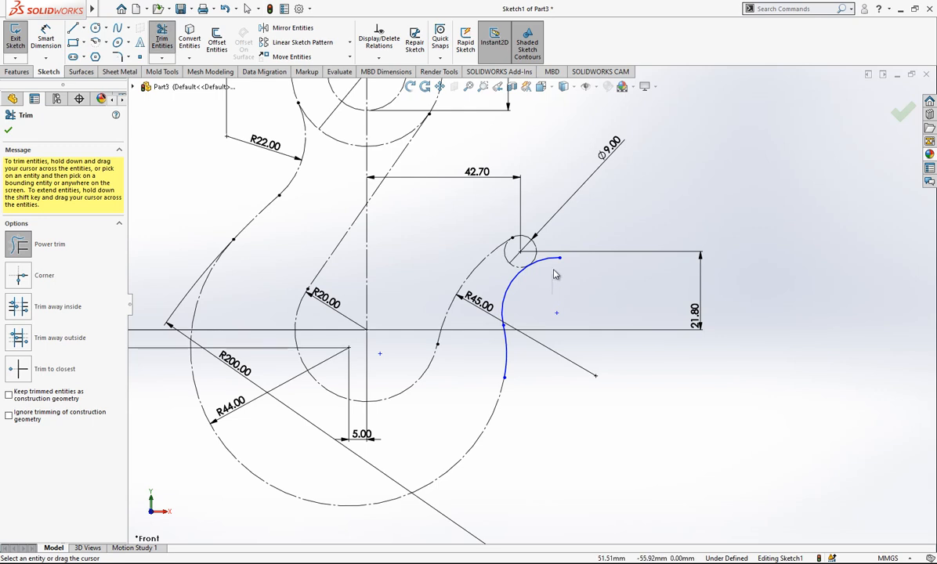
{"action": "key", "text": "Escape"}
Step: Dimension the radius of the trimmed upper arc as 23 mm
{"action": "left_click", "coordinate": [46, 45]}
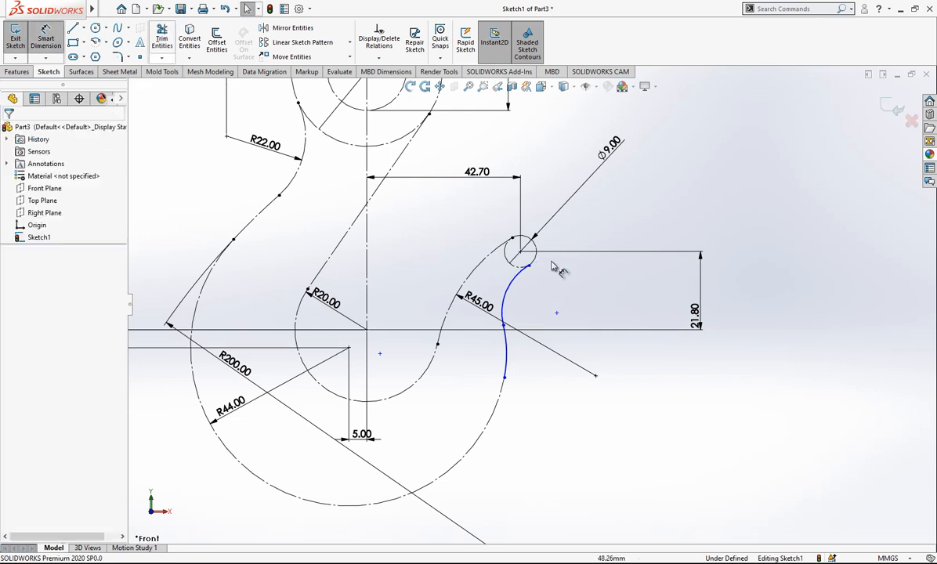
{"action": "left_click", "coordinate": [517, 282]}
{"action": "left_click", "coordinate": [524, 297]}
{"action": "type", "text": "23"}
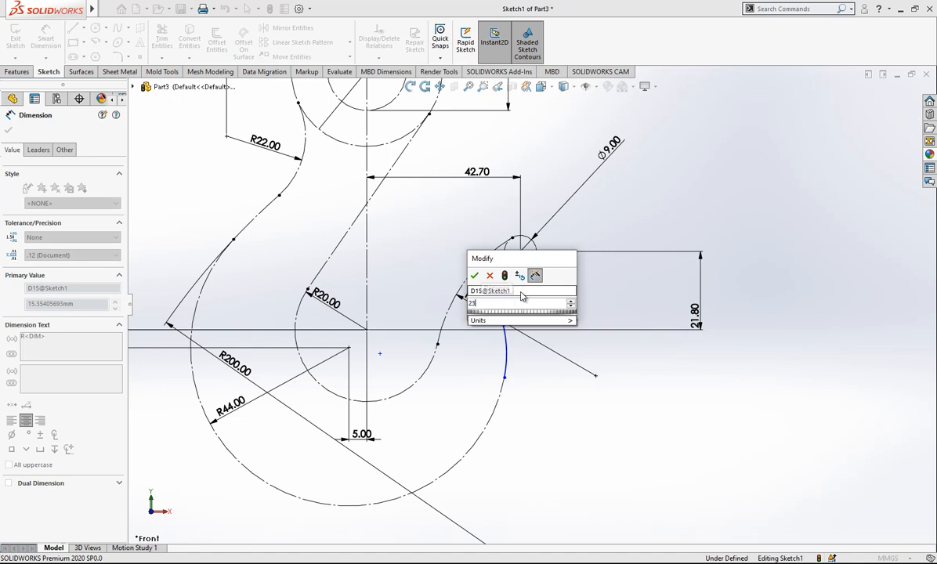
{"action": "key", "text": "Return"}
Step: Dimension the horizontal distance from the vertical centreline to the R23 arc's centre as 62 mm
{"action": "left_click", "coordinate": [594, 329]}
{"action": "left_click", "coordinate": [586, 324]}
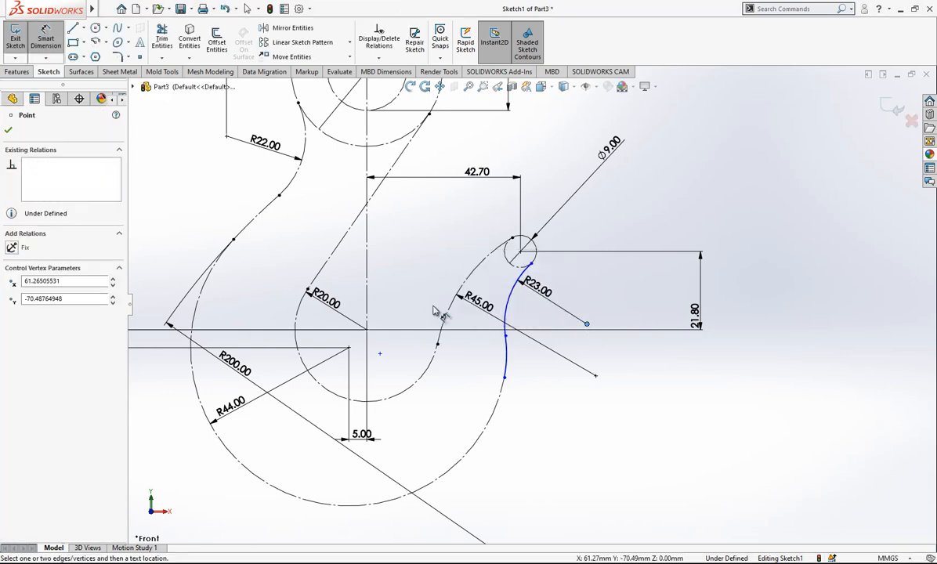
{"action": "left_click", "coordinate": [367, 284]}
{"action": "left_click", "coordinate": [394, 282]}
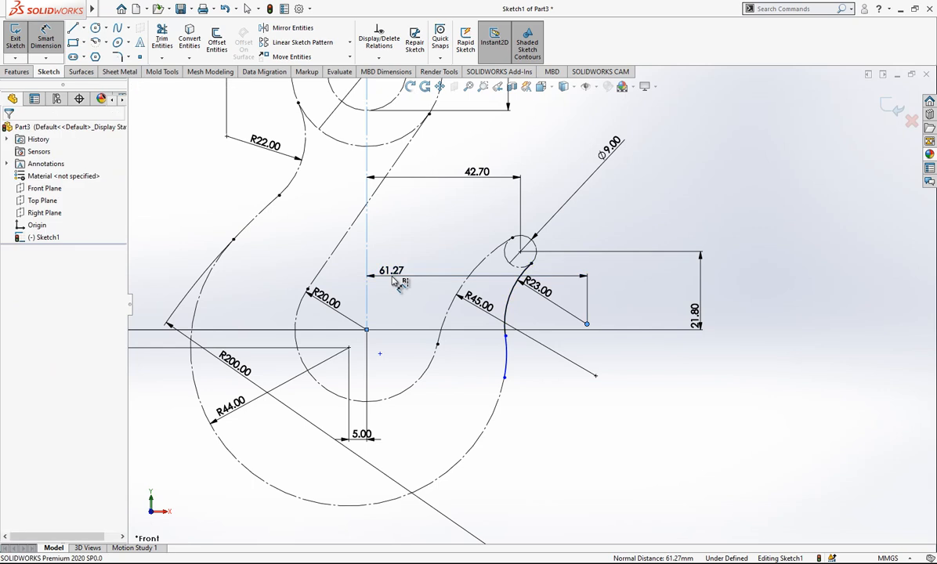
{"action": "type", "text": "62"}
{"action": "key", "text": "Return"}
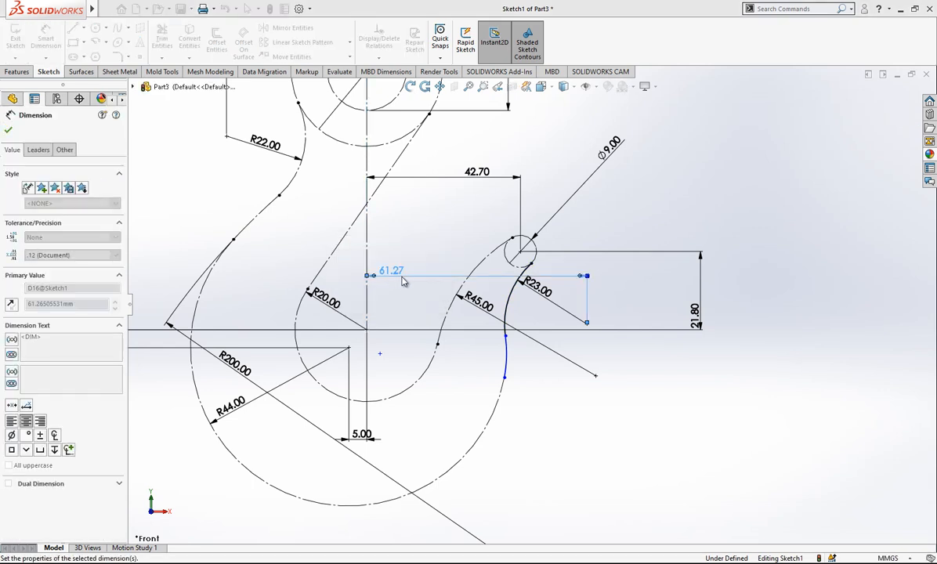
{"action": "left_click", "coordinate": [649, 415]}
Step: Dimension the short arc between the R44 and R23 arcs with a radius of 100 mm
{"action": "left_click_drag", "start_coordinate": [192, 365], "coordinate": [516, 406]}
{"action": "left_click", "coordinate": [489, 362]}
{"action": "left_click", "coordinate": [45, 37]}
{"action": "left_click", "coordinate": [495, 363]}
{"action": "left_click", "coordinate": [474, 365]}
{"action": "type", "text": "100"}
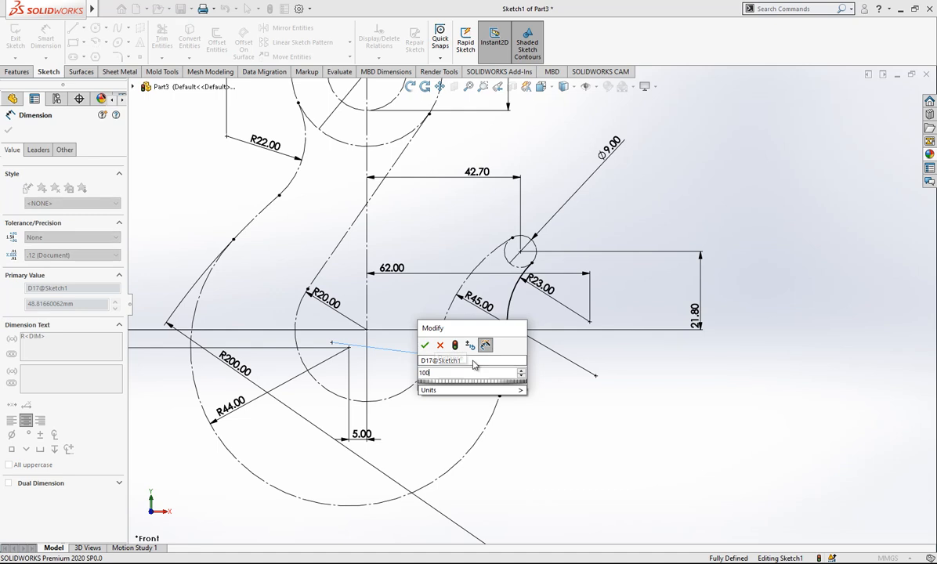
{"action": "key", "text": "Return"}
{"action": "key", "text": "Escape"}
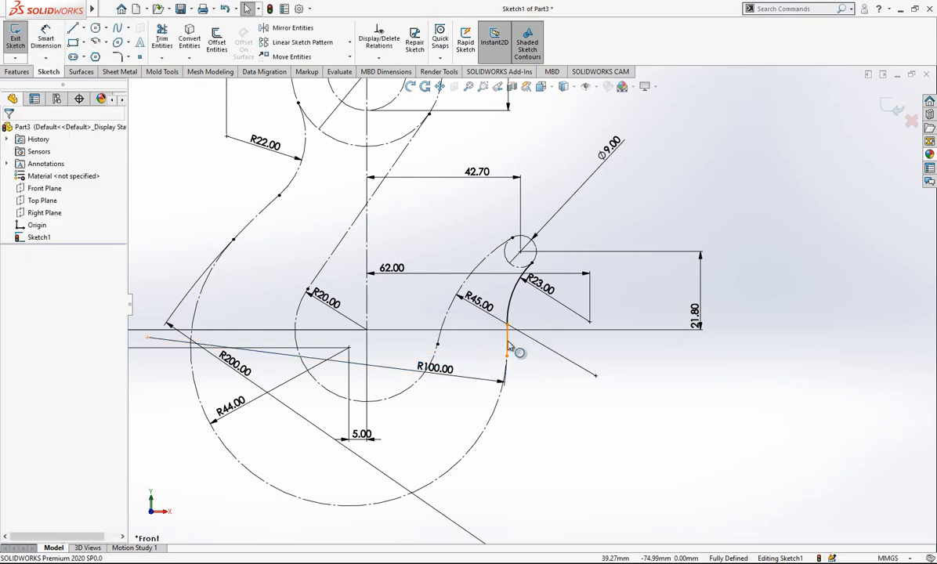
Step: Convert the R100 and R23 arcs to construction geometry and exit the sketch
{"action": "left_click", "coordinate": [508, 345]}
{"action": "left_click", "coordinate": [556, 307]}
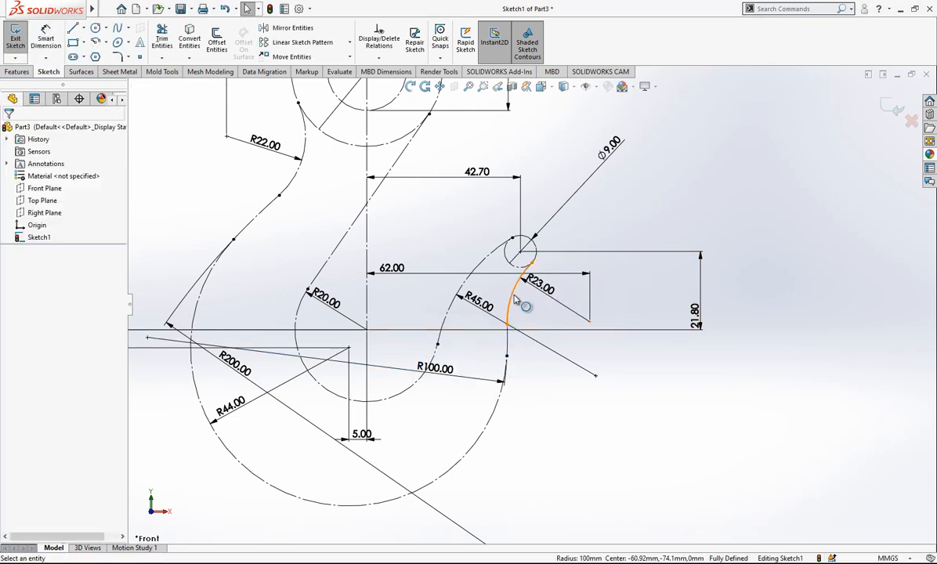
{"action": "left_click", "coordinate": [516, 300]}
{"action": "left_click", "coordinate": [649, 181]}
{"action": "key", "text": "f"}
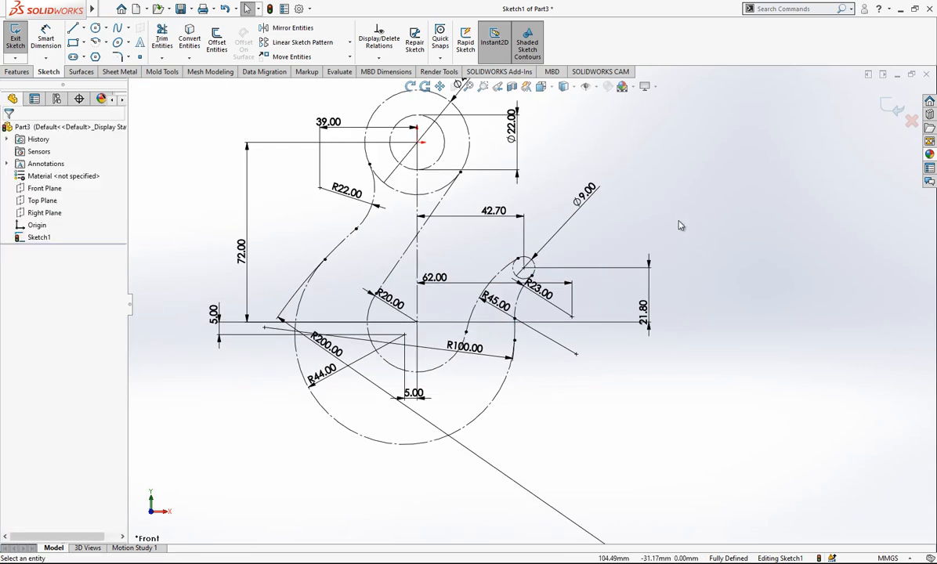
{"action": "scroll", "coordinate": [540, 253], "scroll_direction": "down", "scroll_amount": 4}
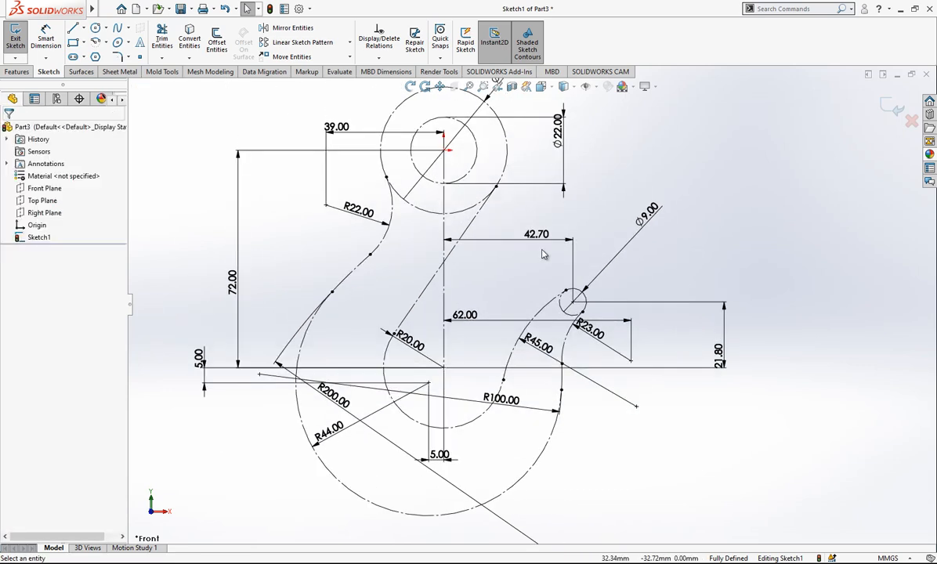
{"action": "left_click", "coordinate": [889, 103]}
{"action": "scroll", "coordinate": [541, 306], "scroll_direction": "up", "scroll_amount": 2}
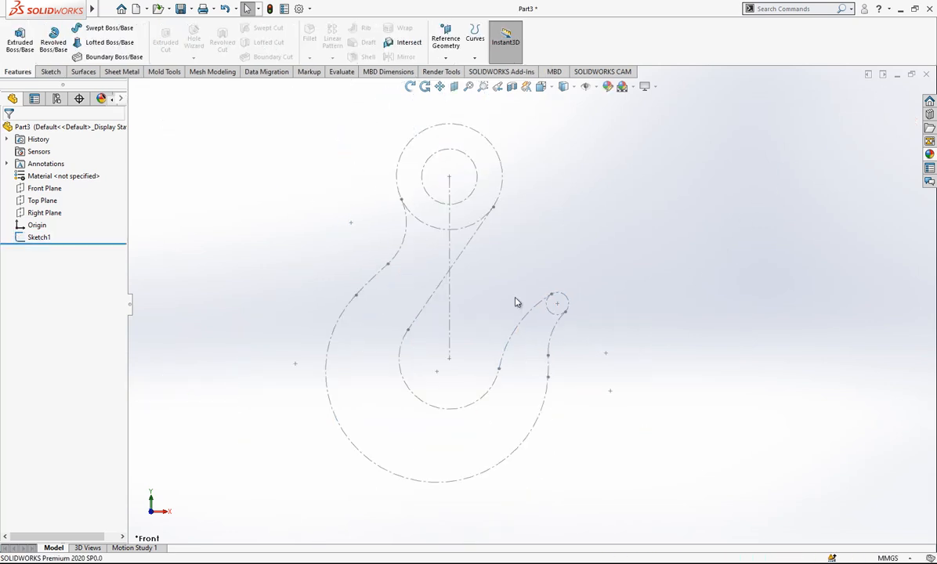
Step: Start a new sketch on the Front Plane and convert the 9 mm tip circle into it
{"action": "left_click", "coordinate": [49, 190]}
{"action": "left_click", "coordinate": [63, 176]}
{"action": "scroll", "coordinate": [579, 279], "scroll_direction": "down", "scroll_amount": 4}
{"action": "left_click", "coordinate": [552, 284]}
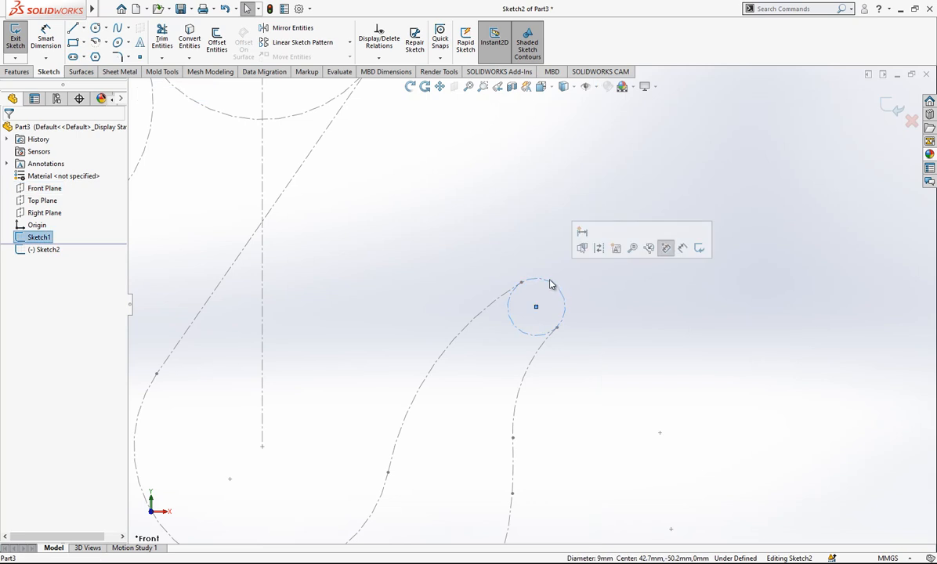
{"action": "left_click", "coordinate": [192, 49]}
{"action": "scroll", "coordinate": [547, 300], "scroll_direction": "down", "scroll_amount": 3}
{"action": "scroll", "coordinate": [550, 300], "scroll_direction": "down", "scroll_amount": 1}
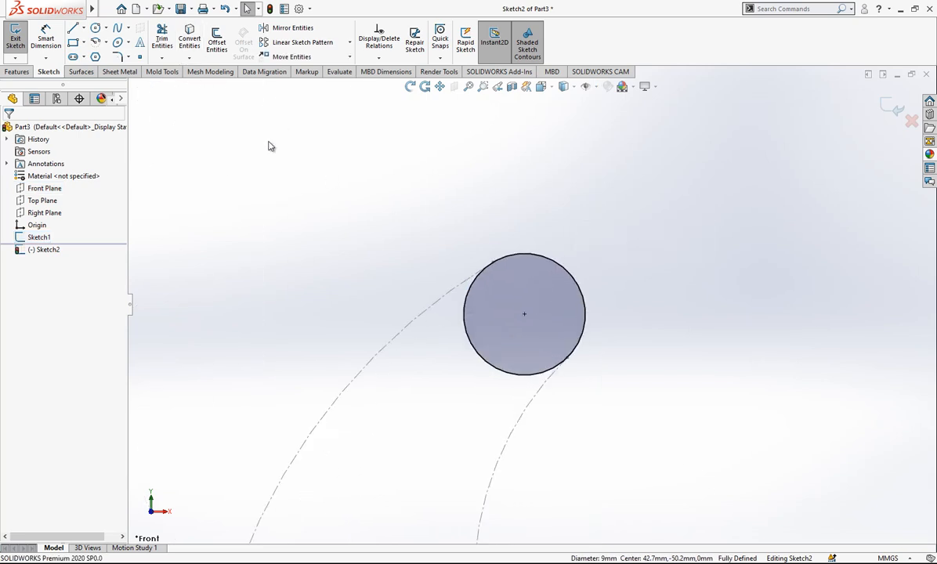
Step: Draw a chord across the tip circle between the two points where the hook arcs touch it
{"action": "key", "text": "l"}
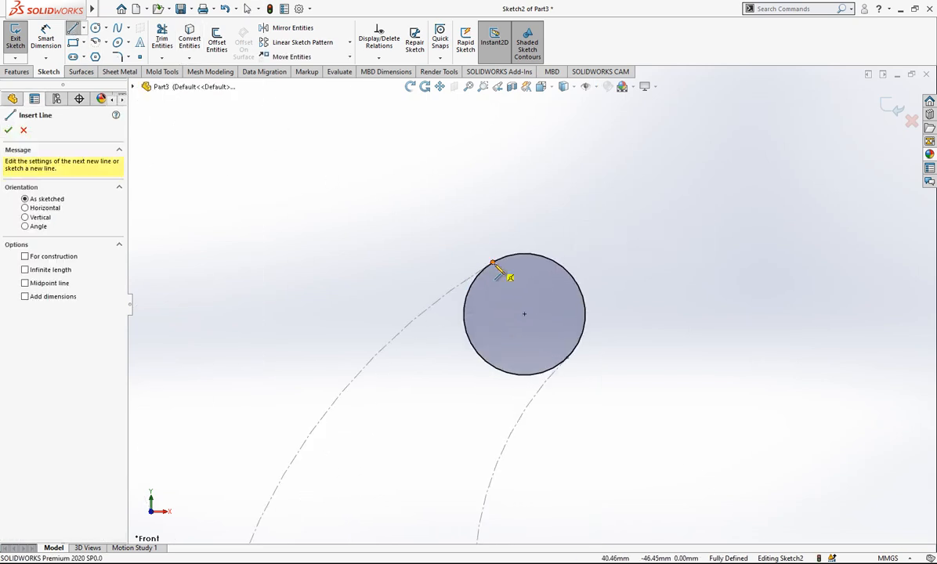
{"action": "left_click", "coordinate": [493, 262]}
{"action": "left_click", "coordinate": [568, 357]}
{"action": "key", "text": "Escape"}
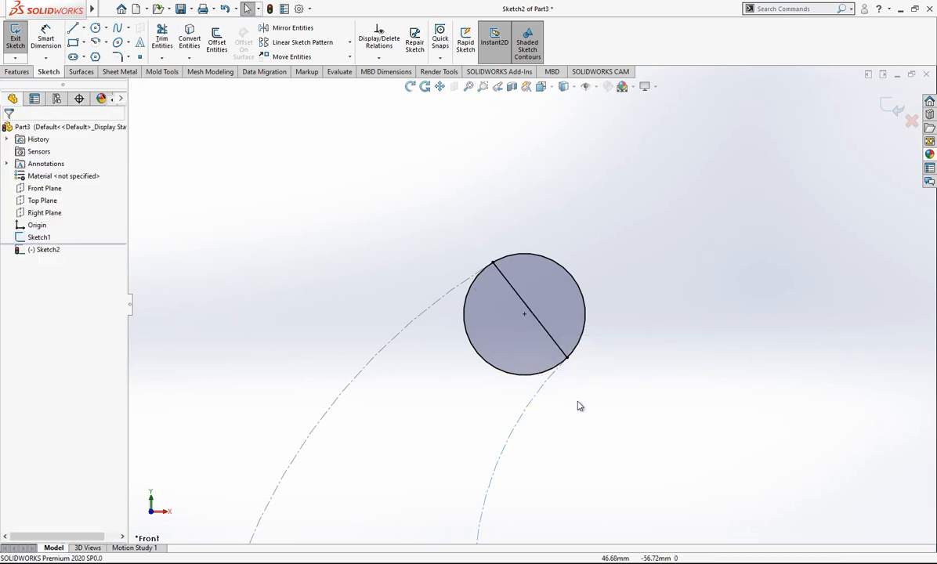
Step: Trim away the circle portion on the hook side of the chord, keeping the outer tip segment
{"action": "left_click", "coordinate": [162, 38]}
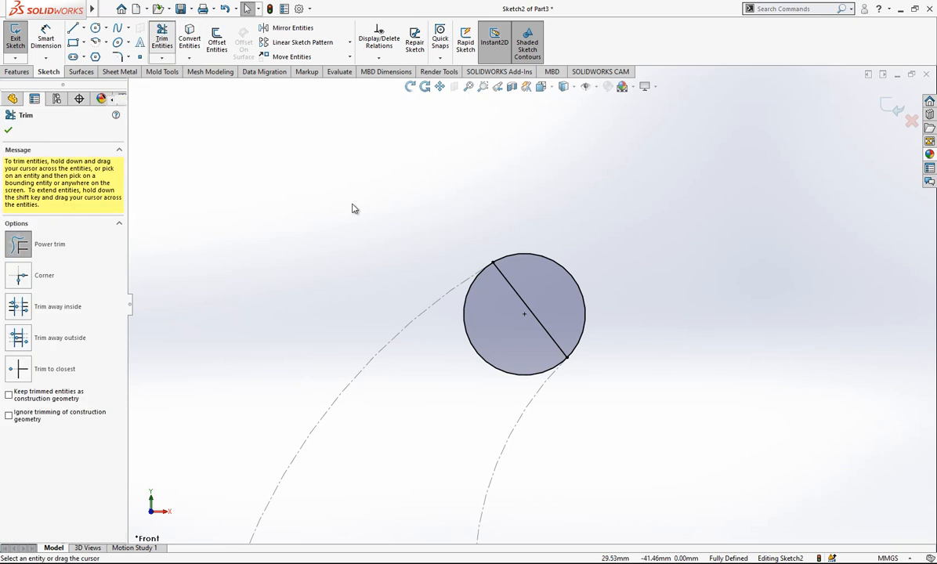
{"action": "left_click_drag", "start_coordinate": [446, 310], "coordinate": [481, 330]}
{"action": "key", "text": "Escape"}
Step: Draw a line from the chord's midpoint to the outer arc, dividing the tip segment in two
{"action": "left_click", "coordinate": [73, 30]}
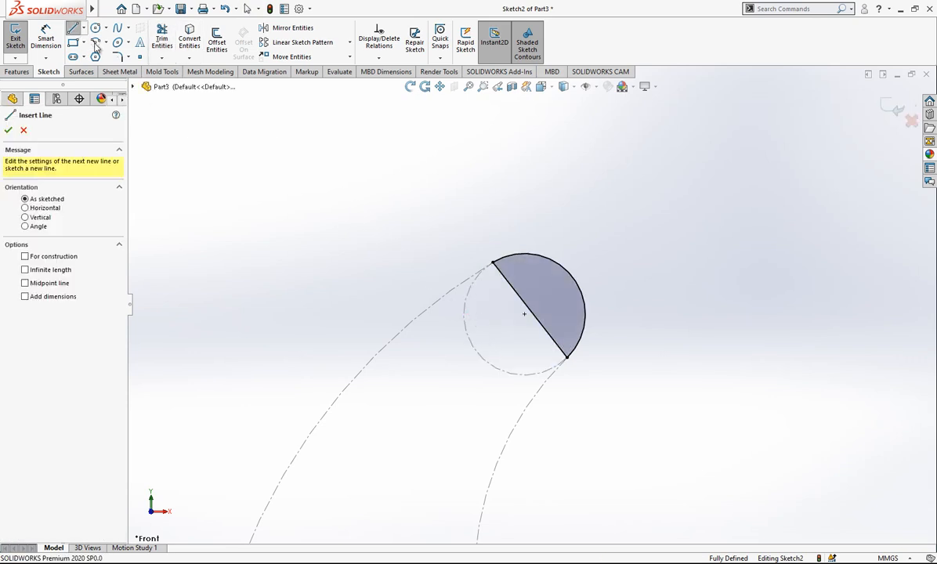
{"action": "left_click", "coordinate": [530, 311]}
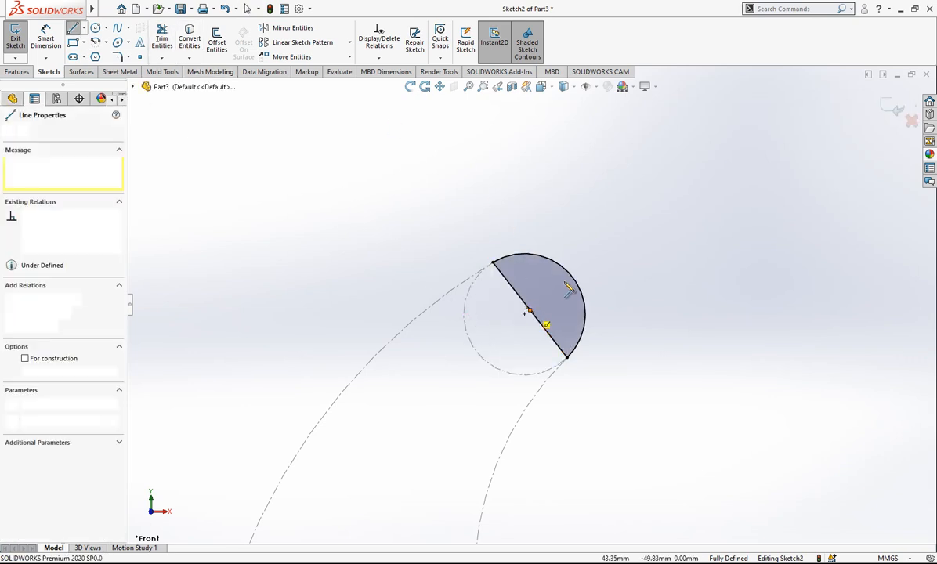
{"action": "left_click", "coordinate": [572, 277]}
{"action": "key", "text": "Escape"}
{"action": "scroll", "coordinate": [613, 302], "scroll_direction": "up", "scroll_amount": 5}
{"action": "scroll", "coordinate": [565, 328], "scroll_direction": "down", "scroll_amount": 4}
Step: Exit the sketch and revolve its upper region 360° about the short dividing line, with Thin Feature turned off
{"action": "left_click", "coordinate": [895, 109]}
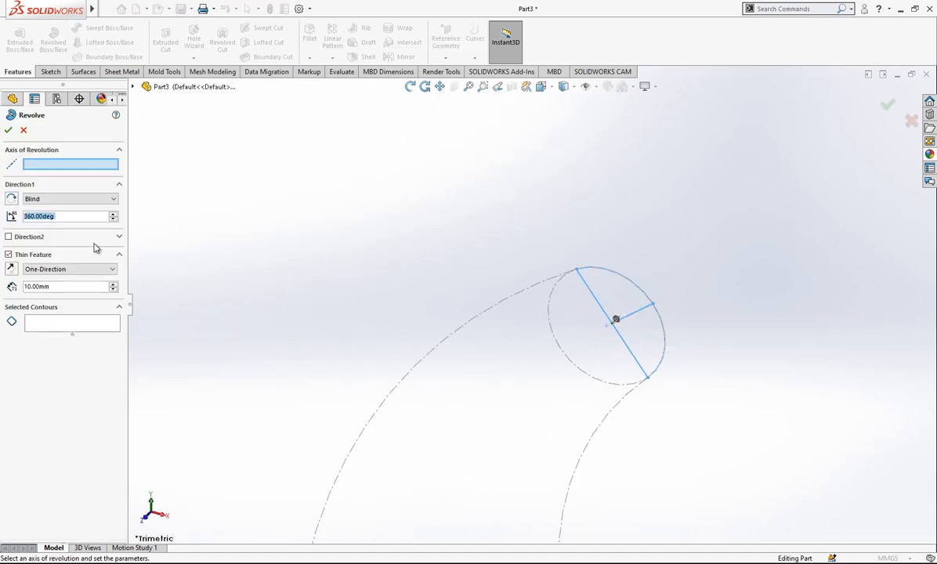
{"action": "left_click", "coordinate": [34, 256]}
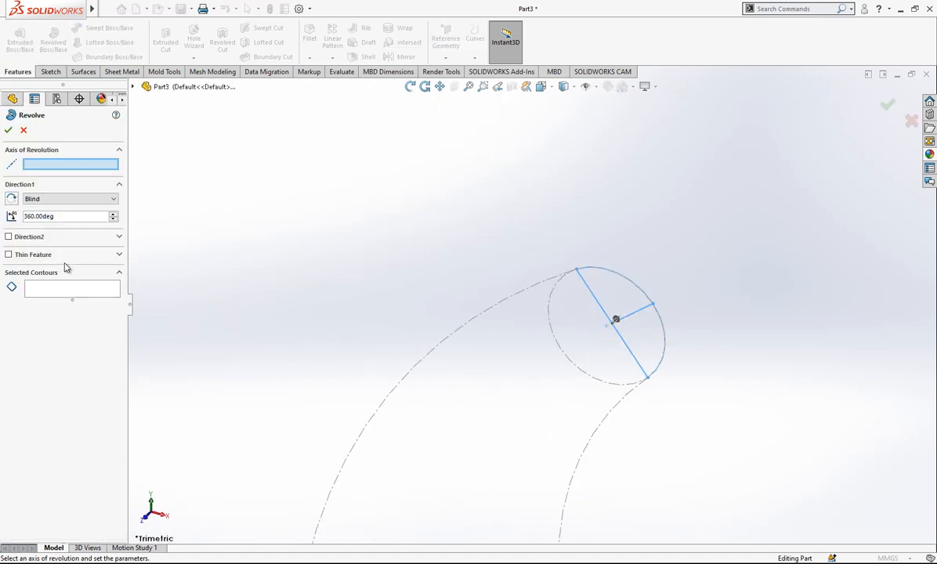
{"action": "left_click", "coordinate": [108, 292]}
{"action": "left_click", "coordinate": [615, 292]}
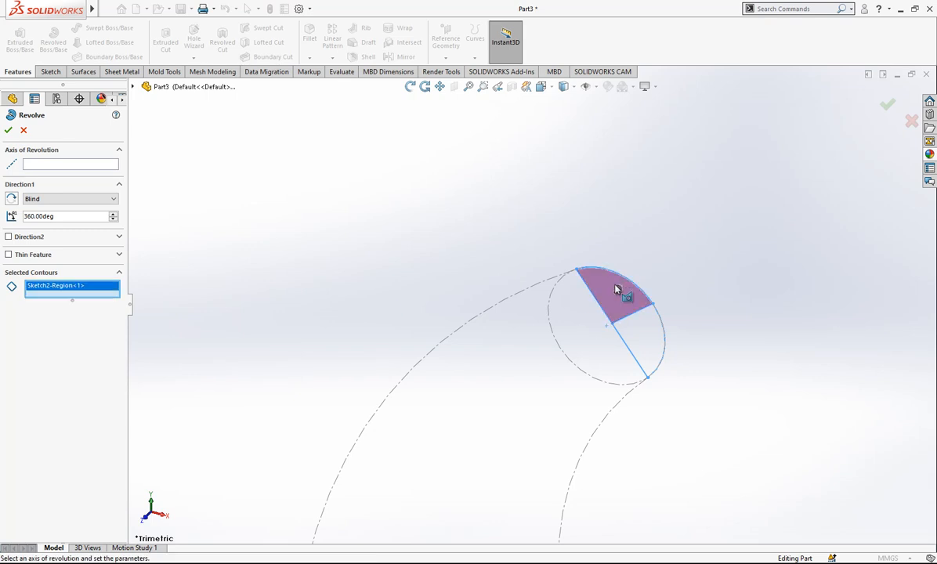
{"action": "left_click", "coordinate": [88, 164]}
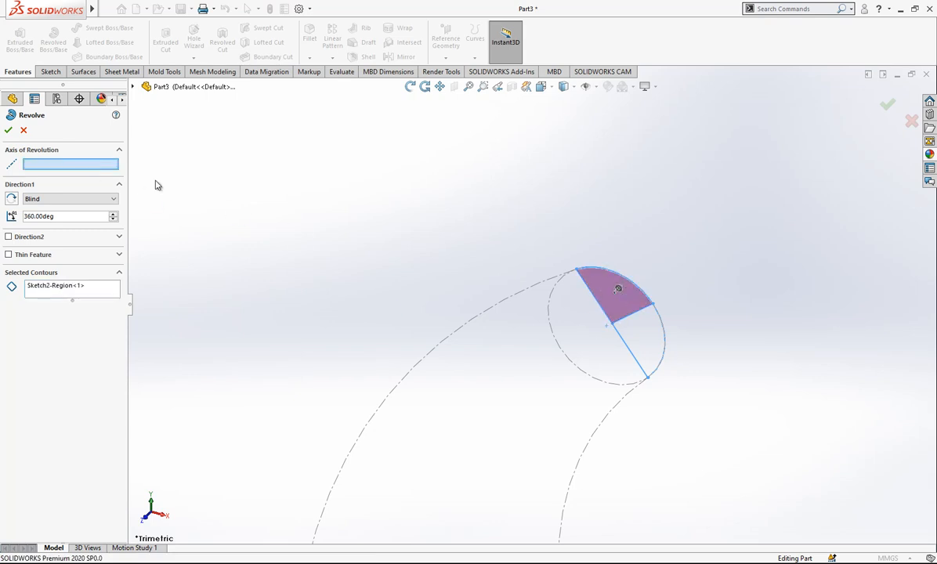
{"action": "left_click", "coordinate": [648, 309]}
{"action": "scroll", "coordinate": [647, 309], "scroll_direction": "up", "scroll_amount": 1}
{"action": "mouse_move", "coordinate": [627, 329]}
{"action": "middle_mouse_down"}
{"action": "mouse_move", "coordinate": [644, 297]}
{"action": "mouse_move", "coordinate": [657, 322]}
{"action": "middle_mouse_up"}
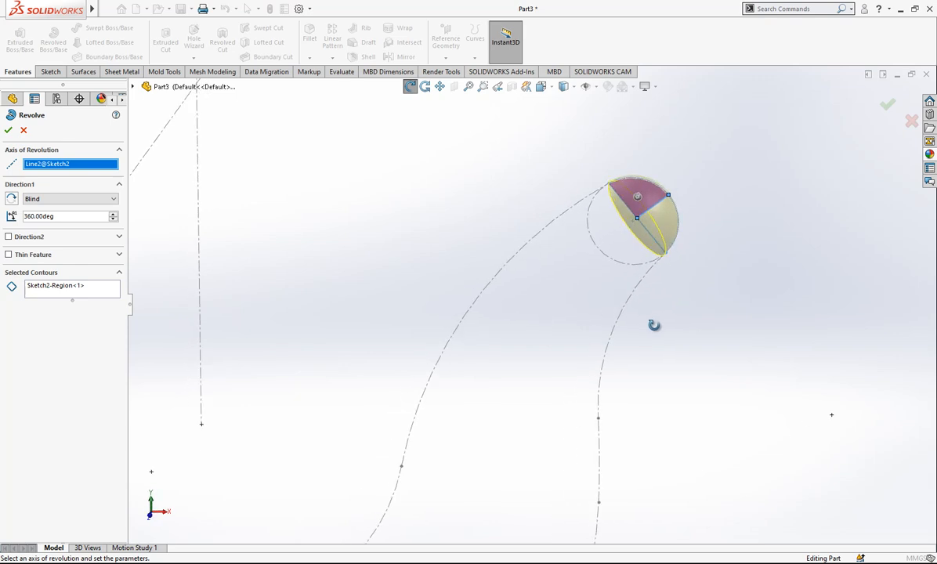
{"action": "left_click", "coordinate": [8, 131]}
Step: Set the front view and reopen the hook's construction layout sketch for editing
{"action": "mouse_move", "coordinate": [740, 240]}
{"action": "middle_mouse_down"}
{"action": "mouse_move", "coordinate": [740, 287]}
{"action": "mouse_move", "coordinate": [618, 257]}
{"action": "mouse_move", "coordinate": [587, 274]}
{"action": "middle_mouse_up"}
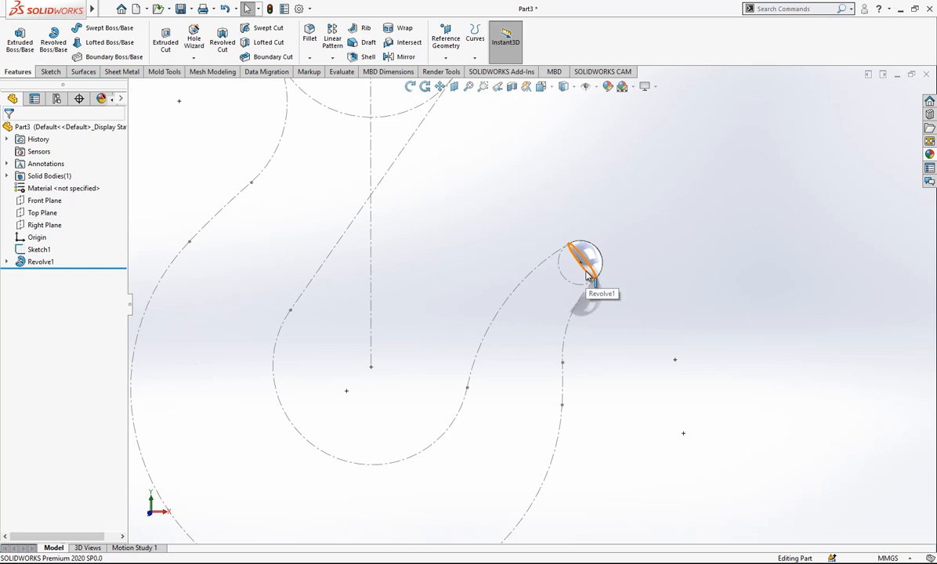
{"action": "scroll", "coordinate": [586, 274], "scroll_direction": "up", "scroll_amount": 5}
{"action": "middle_click_drag", "start_coordinate": [621, 356], "coordinate": [604, 345]}
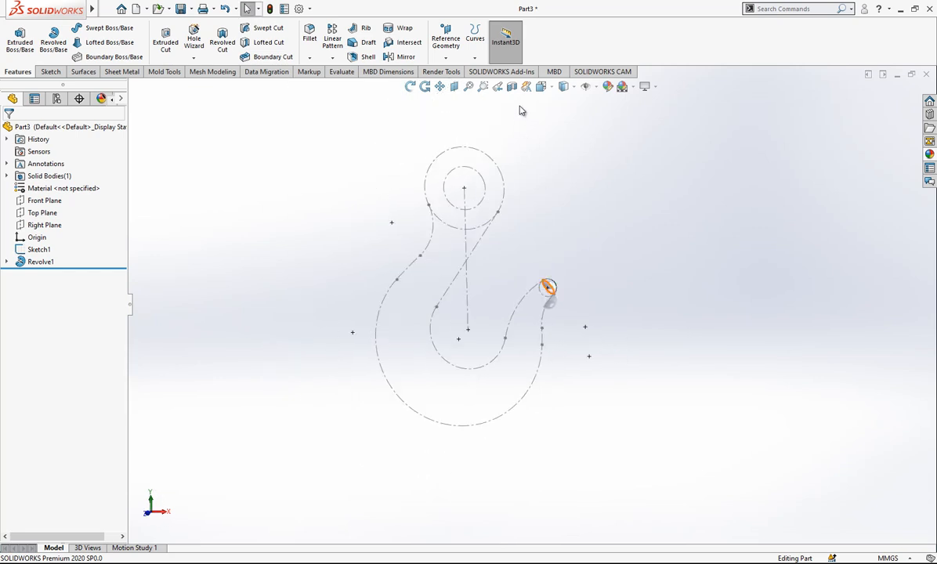
{"action": "left_click", "coordinate": [540, 86]}
{"action": "left_click", "coordinate": [388, 305]}
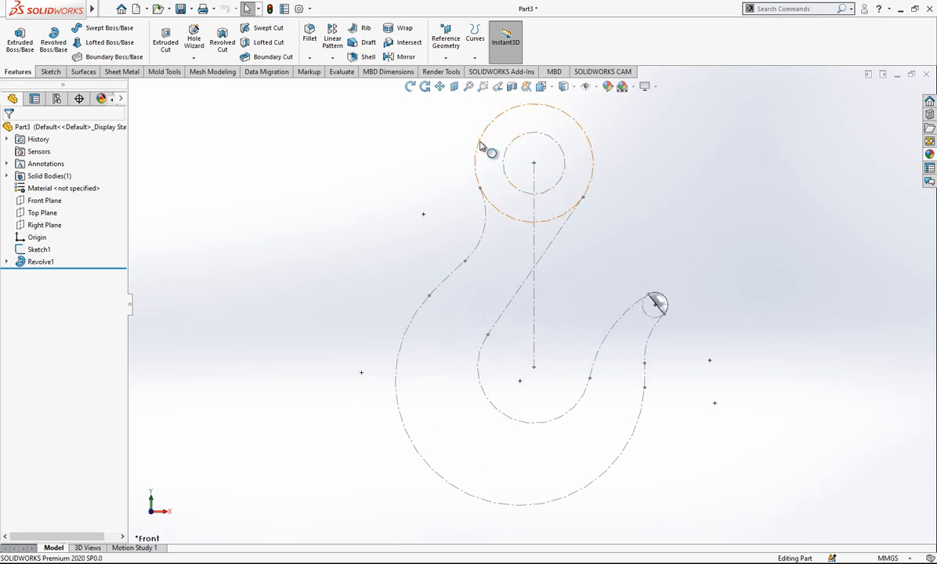
{"action": "left_click", "coordinate": [481, 146]}
{"action": "left_click", "coordinate": [475, 84]}
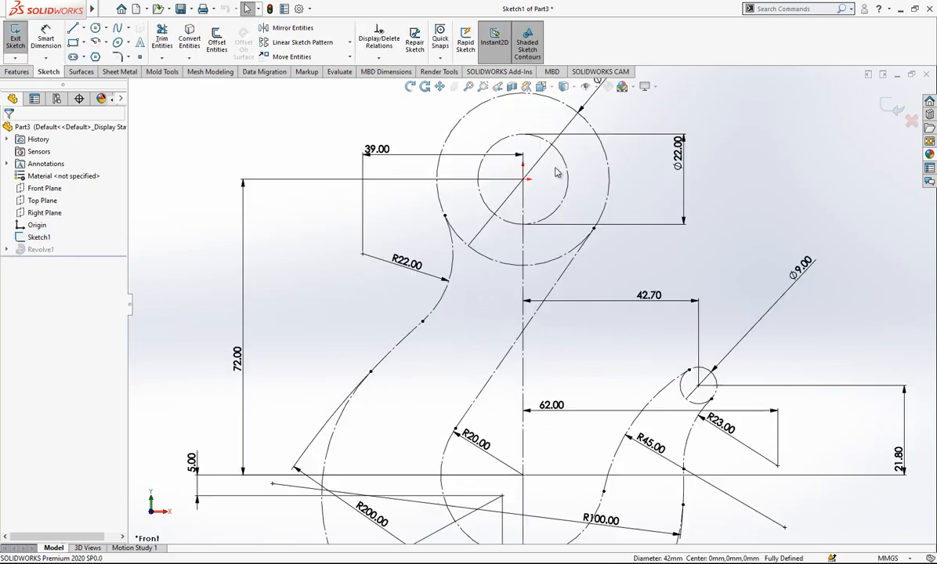
Step: Draw a line from the R22 arc's tangent point on the outer eye circle across to the slanted inner line
{"action": "left_click", "coordinate": [73, 30]}
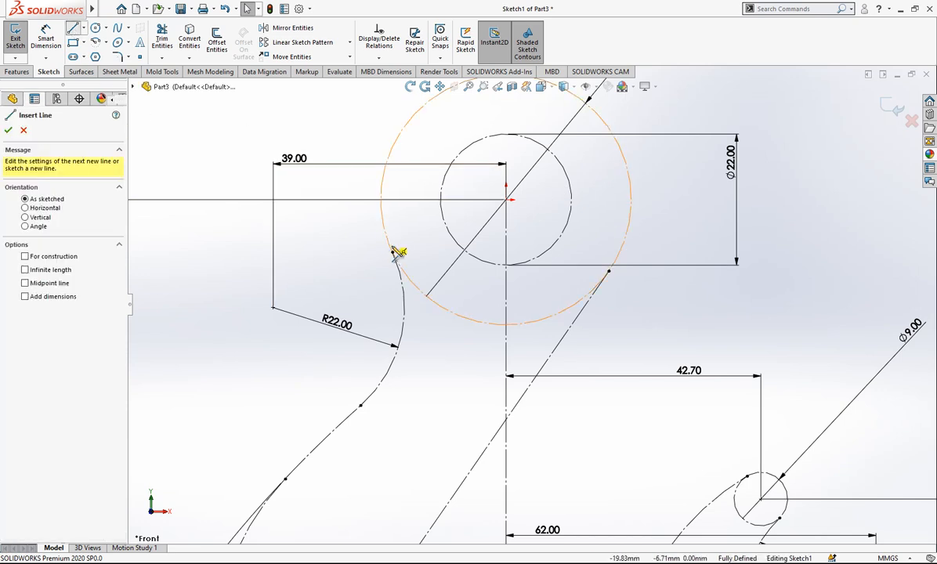
{"action": "left_click", "coordinate": [392, 253]}
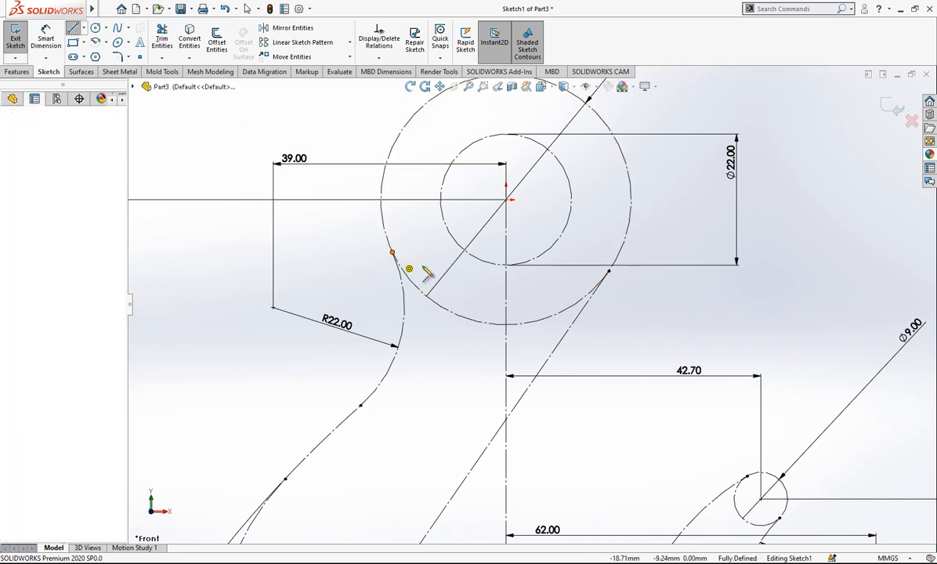
{"action": "left_click", "coordinate": [558, 346]}
{"action": "key", "text": "Escape"}
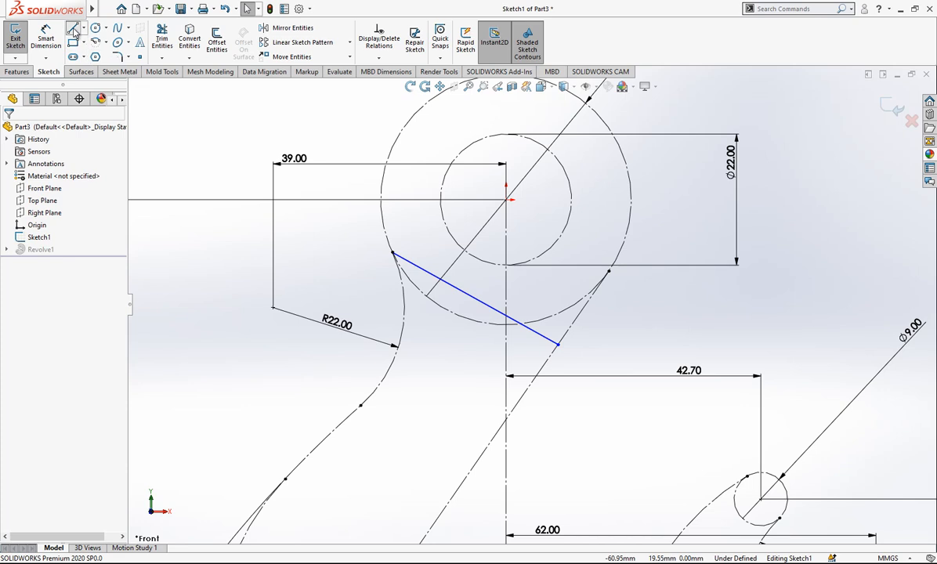
Step: Draw a line from the eye circles' centre perpendicular to the new cross line, ending on it
{"action": "left_click", "coordinate": [73, 29]}
{"action": "left_click", "coordinate": [506, 200]}
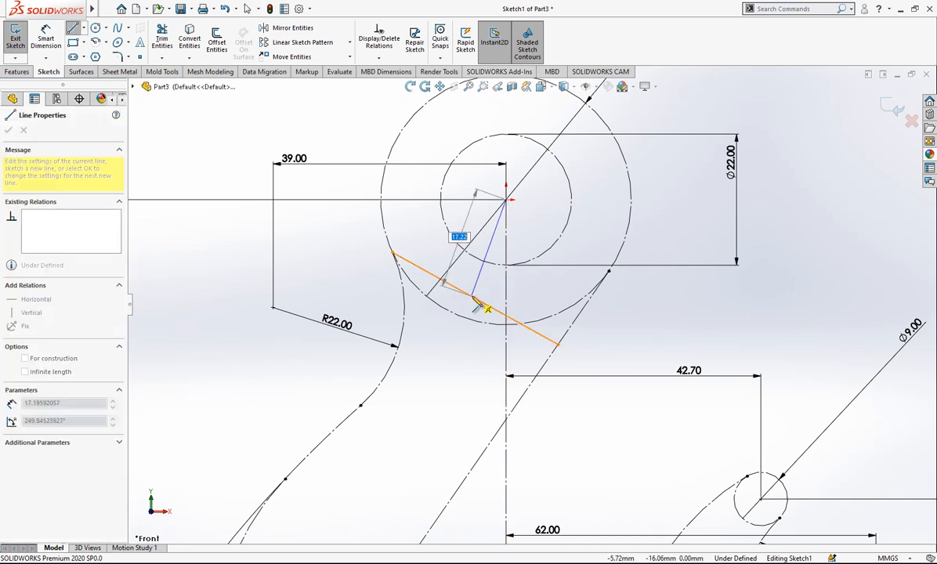
{"action": "left_click", "coordinate": [458, 291]}
{"action": "key", "text": "Escape"}
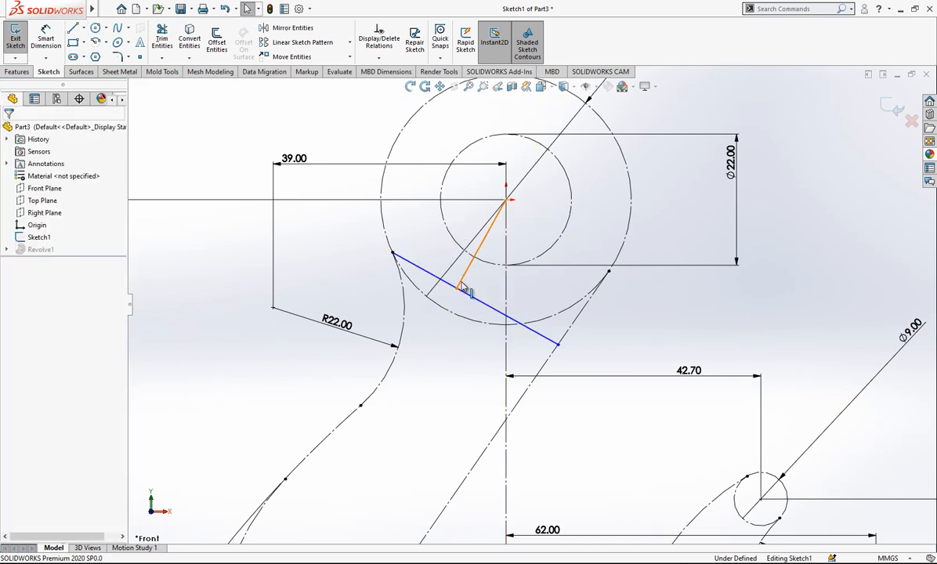
{"action": "left_click", "coordinate": [460, 285]}
{"action": "left_click", "coordinate": [468, 295], "text": "ctrl"}
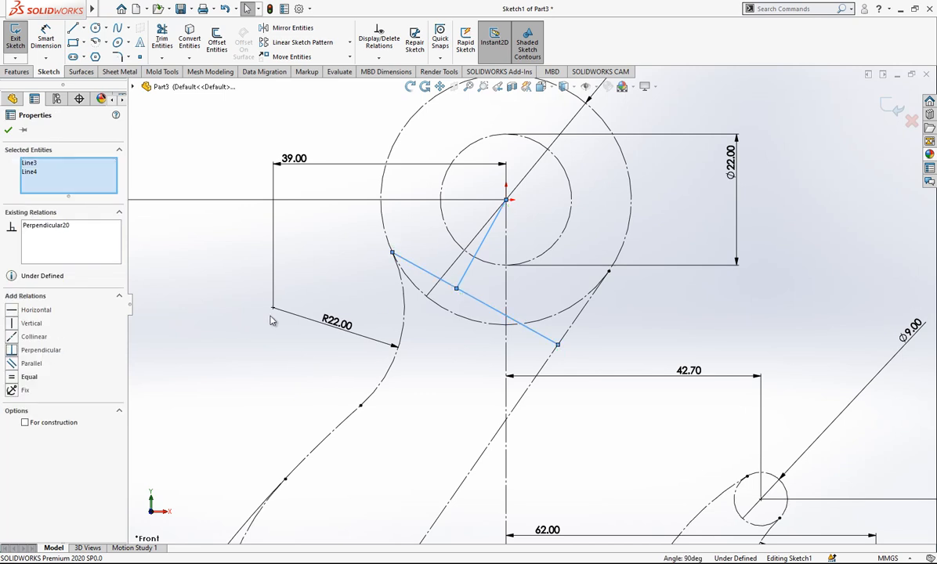
{"action": "left_click", "coordinate": [233, 325]}
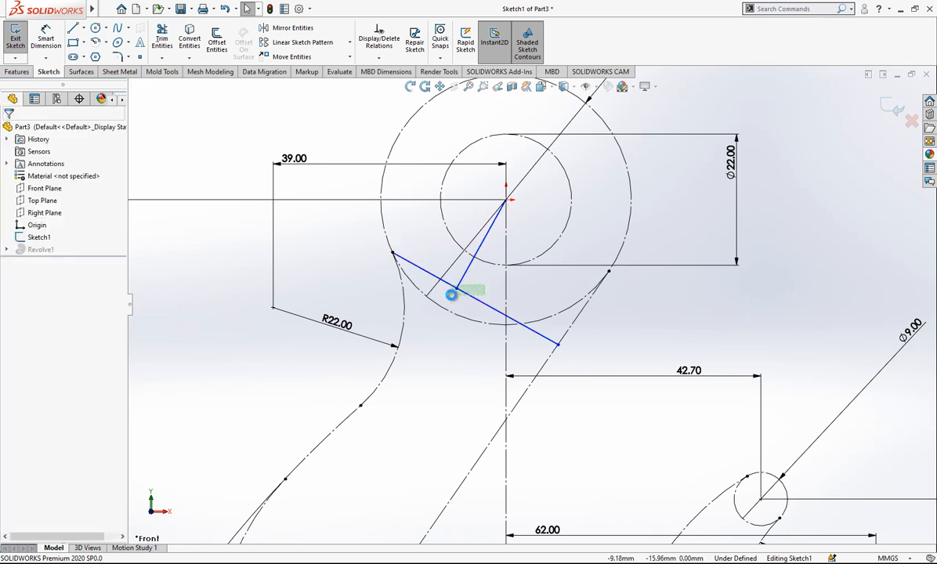
Step: Convert the two new lines to construction geometry and make the cross line perpendicular to the slanted inner line
{"action": "left_click_drag", "start_coordinate": [484, 285], "coordinate": [452, 294]}
{"action": "left_click", "coordinate": [508, 264]}
{"action": "left_click", "coordinate": [549, 339]}
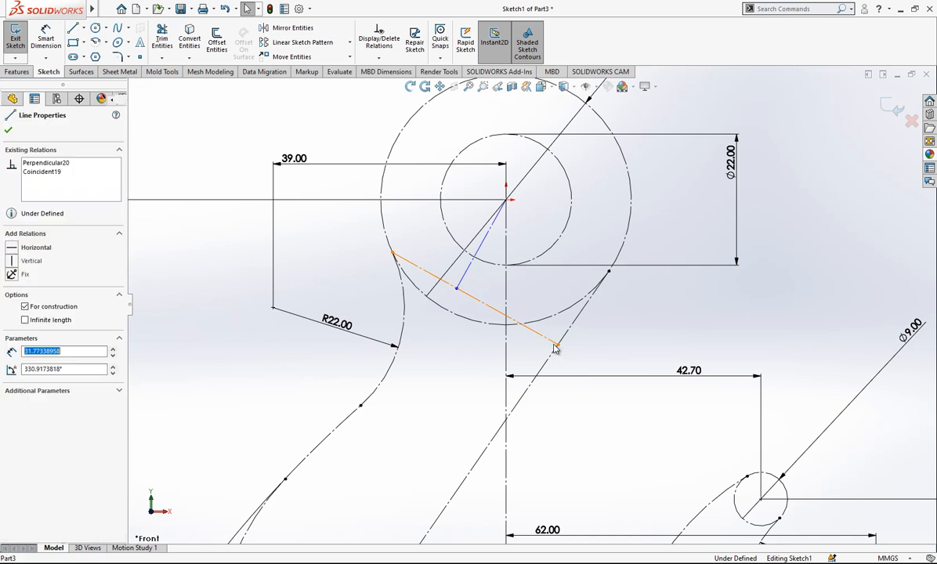
{"action": "left_click", "coordinate": [552, 355], "text": "ctrl"}
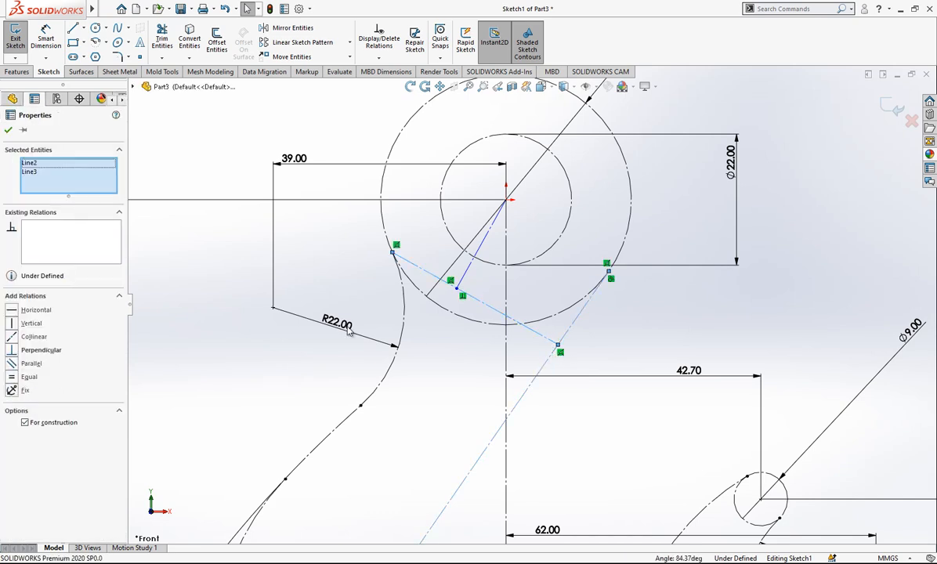
{"action": "left_click", "coordinate": [43, 350]}
{"action": "left_click", "coordinate": [569, 316]}
{"action": "scroll", "coordinate": [561, 317], "scroll_direction": "up", "scroll_amount": 2}
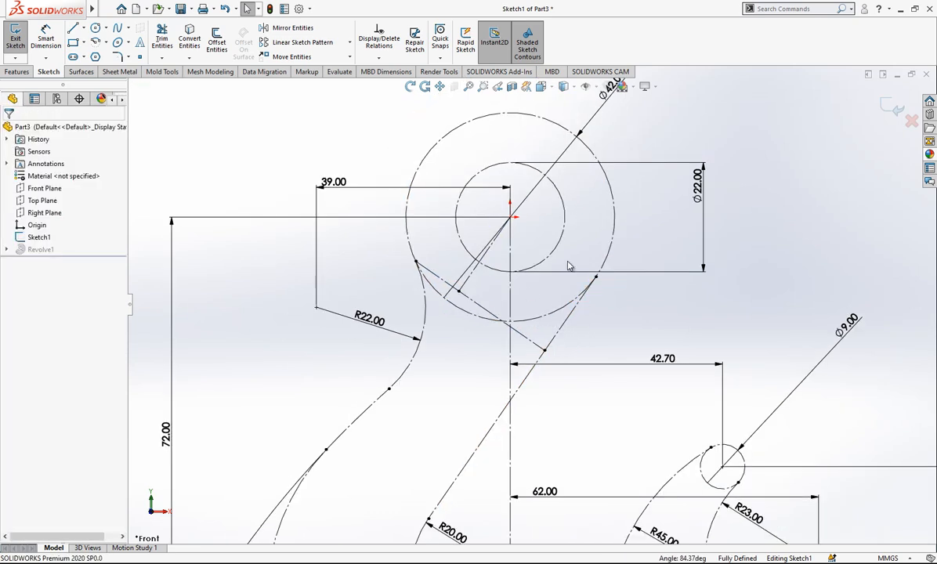
{"action": "scroll", "coordinate": [480, 296], "scroll_direction": "down", "scroll_amount": 1}
Step: Delete the cross line and its perpendicular line from the hook's layout sketch, then exit the sketch
{"action": "left_click", "coordinate": [468, 274]}
{"action": "key", "text": "Escape"}
{"action": "left_click", "coordinate": [470, 298]}
{"action": "key", "text": "Delete"}
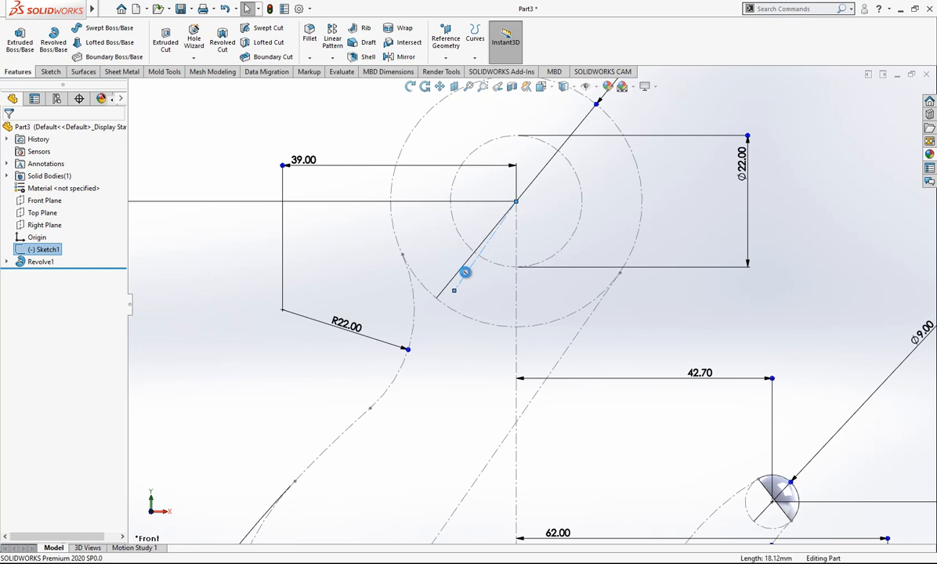
{"action": "left_click", "coordinate": [483, 297]}
{"action": "double_click", "coordinate": [468, 276]}
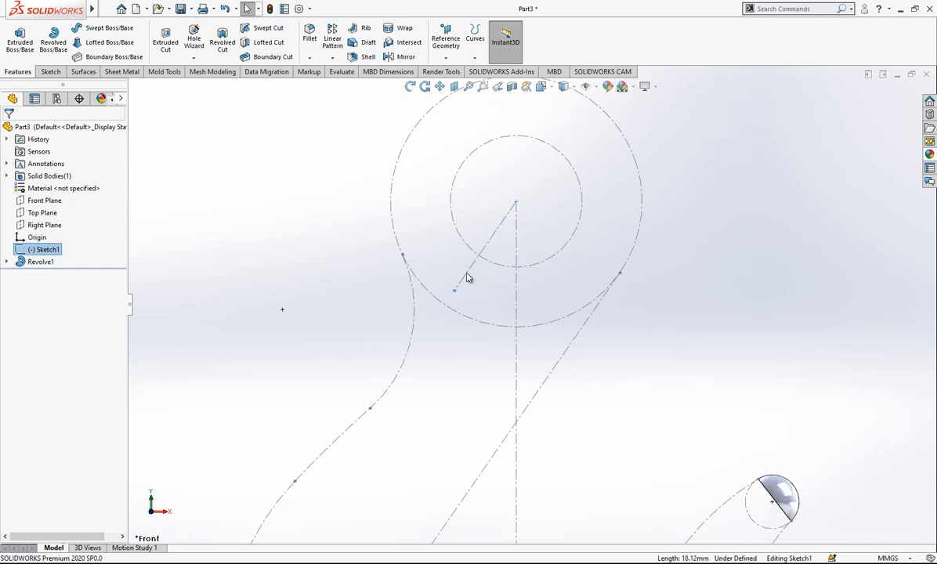
{"action": "left_click", "coordinate": [467, 276]}
{"action": "key", "text": "Delete"}
{"action": "scroll", "coordinate": [775, 174], "scroll_direction": "up", "scroll_amount": 1}
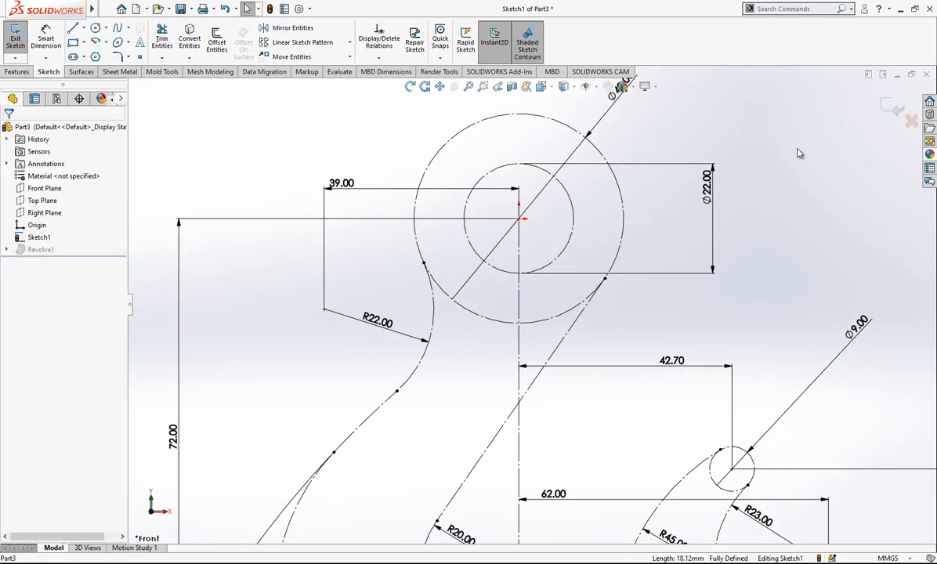
{"action": "left_click", "coordinate": [891, 109]}
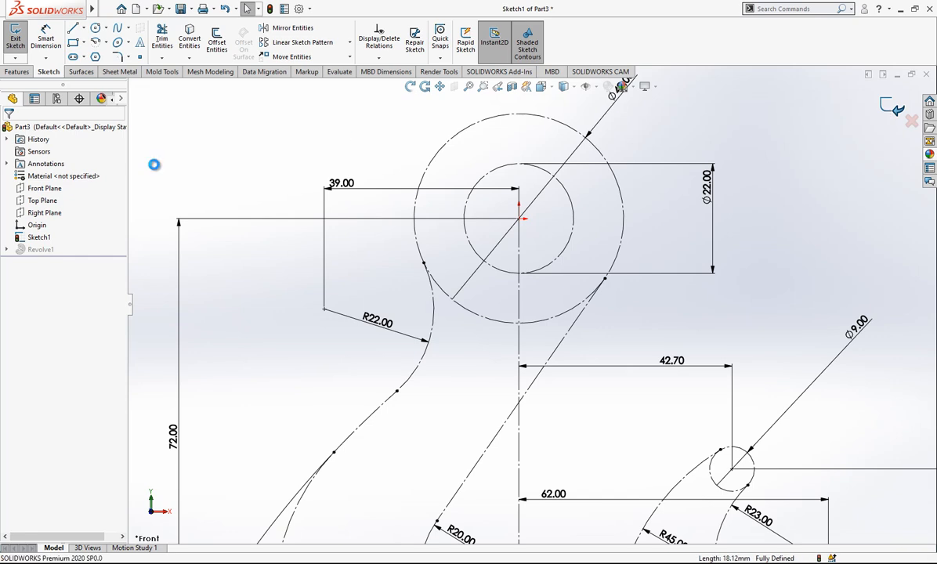
Step: Start a new sketch on the Front Plane and draw a slanted line from the eye circles' centre toward the hook's neck
{"action": "left_click", "coordinate": [61, 202]}
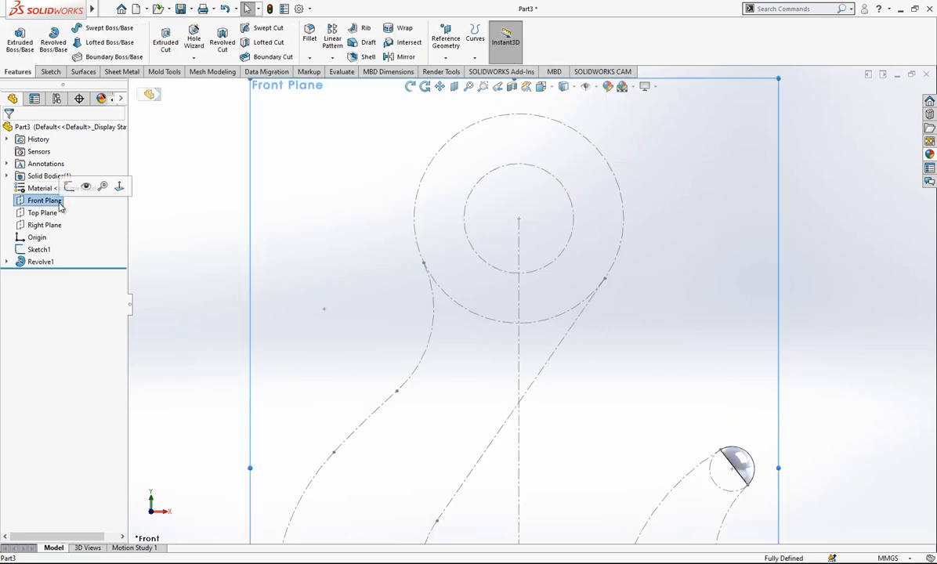
{"action": "left_click", "coordinate": [84, 185]}
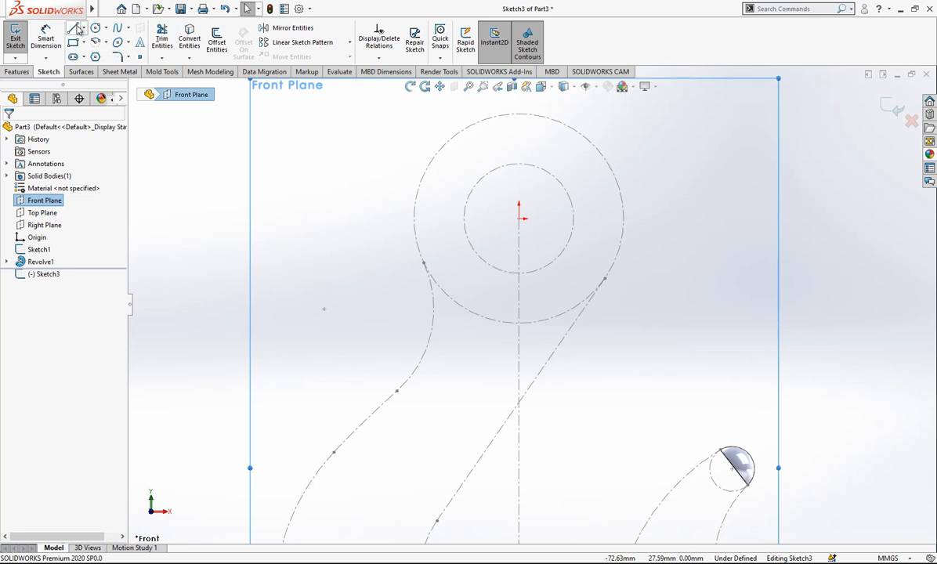
{"action": "left_click", "coordinate": [76, 29]}
{"action": "left_click", "coordinate": [519, 218]}
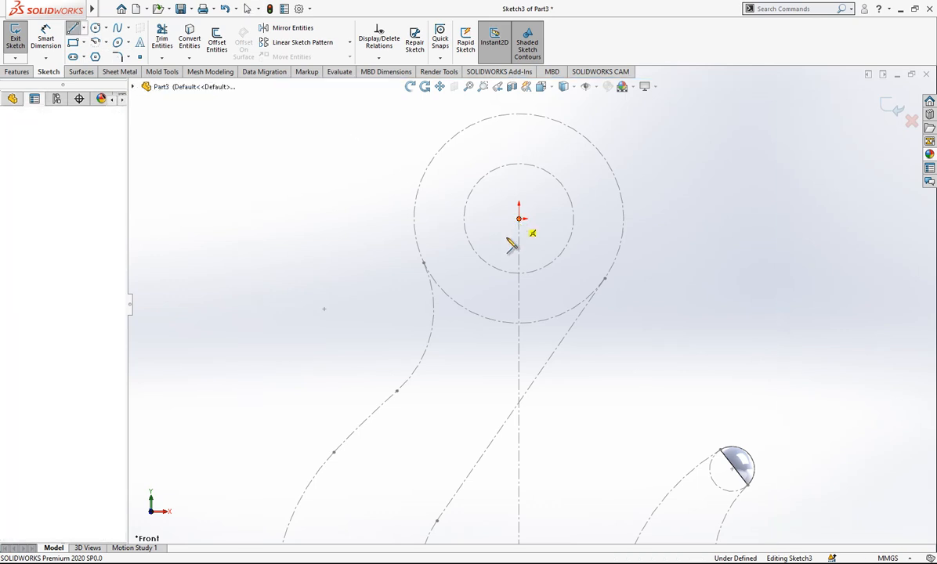
{"action": "double_click", "coordinate": [474, 289]}
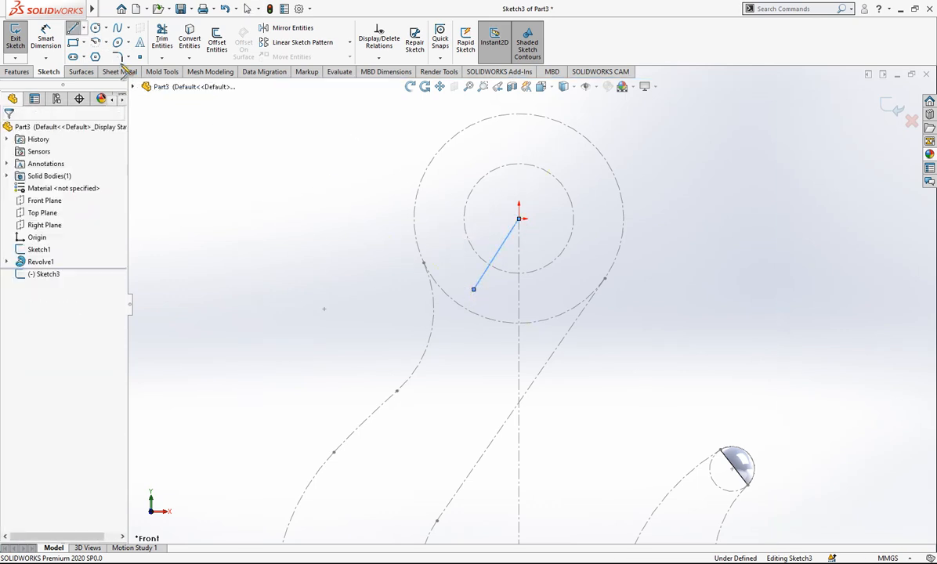
Step: Draw a cross line from the R22 arc's tangent point on the outer eye circle to the slanted inner line, perpendicular to it
{"action": "left_click", "coordinate": [423, 263]}
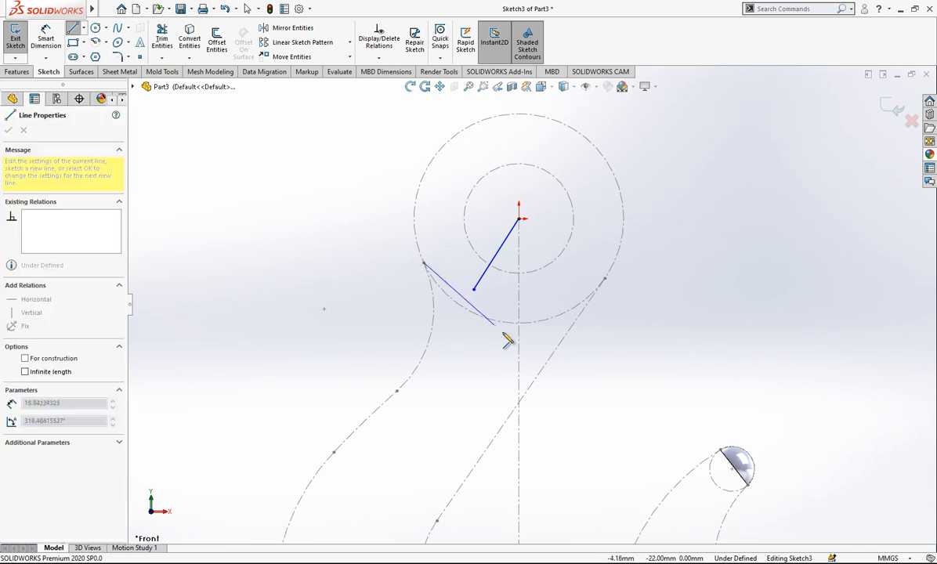
{"action": "left_click", "coordinate": [547, 362]}
{"action": "key", "text": "Escape"}
{"action": "left_click", "coordinate": [543, 358]}
{"action": "left_click", "coordinate": [552, 355], "text": "ctrl"}
{"action": "key", "text": "Escape"}
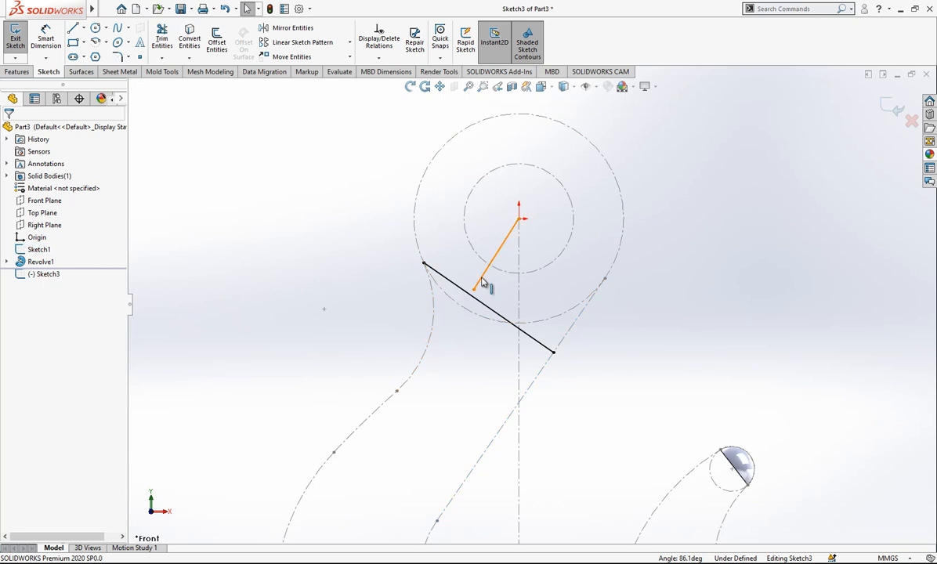
Step: Attach the centre line's free end perpendicularly to the cross line and convert both lines to construction geometry
{"action": "left_click", "coordinate": [481, 278]}
{"action": "mouse_move", "coordinate": [473, 290]}
{"action": "left_mouse_down"}
{"action": "mouse_move", "coordinate": [461, 306]}
{"action": "mouse_move", "coordinate": [473, 297]}
{"action": "left_mouse_up"}
{"action": "left_click", "coordinate": [474, 289]}
{"action": "left_click", "coordinate": [453, 282], "text": "ctrl"}
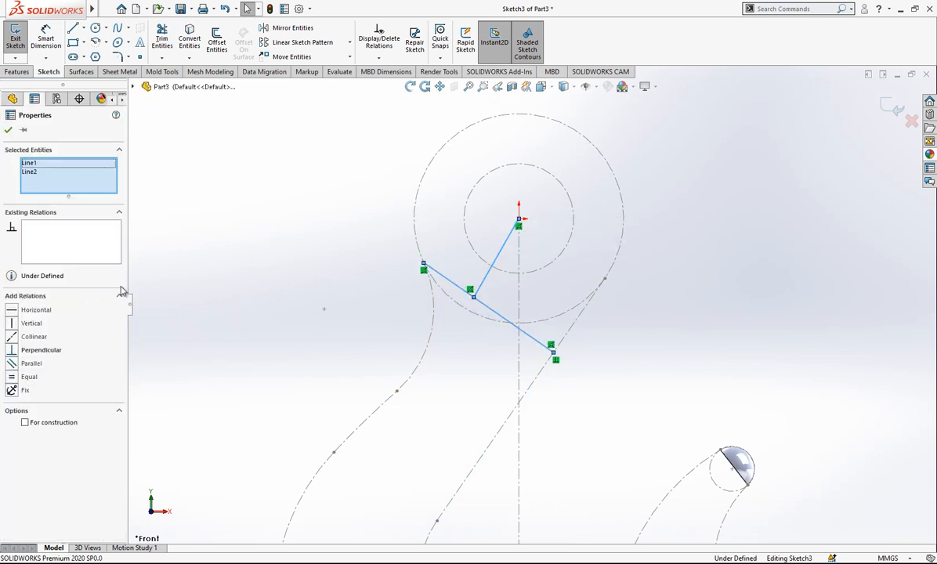
{"action": "left_click", "coordinate": [40, 349]}
{"action": "left_click", "coordinate": [307, 309]}
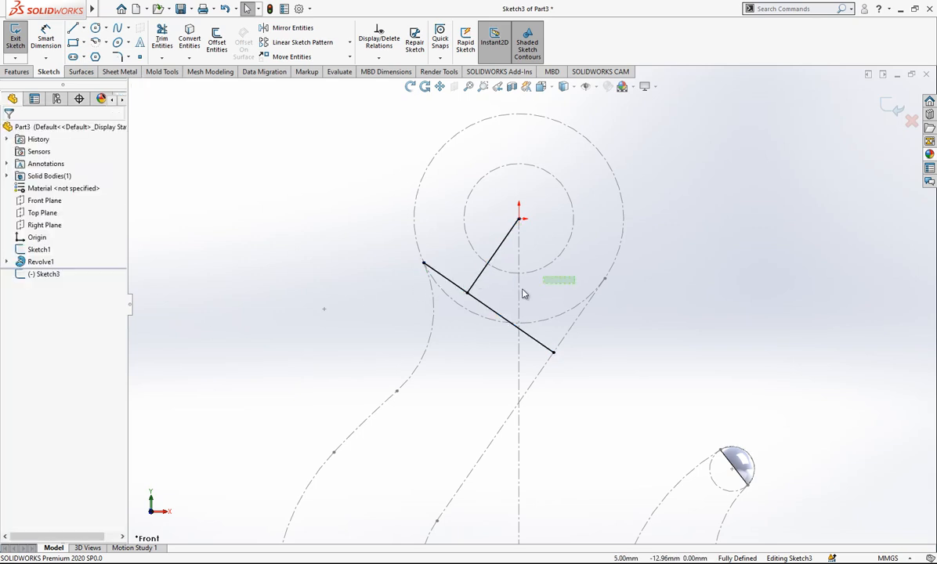
{"action": "left_click_drag", "start_coordinate": [569, 283], "coordinate": [462, 307]}
{"action": "left_click", "coordinate": [505, 269]}
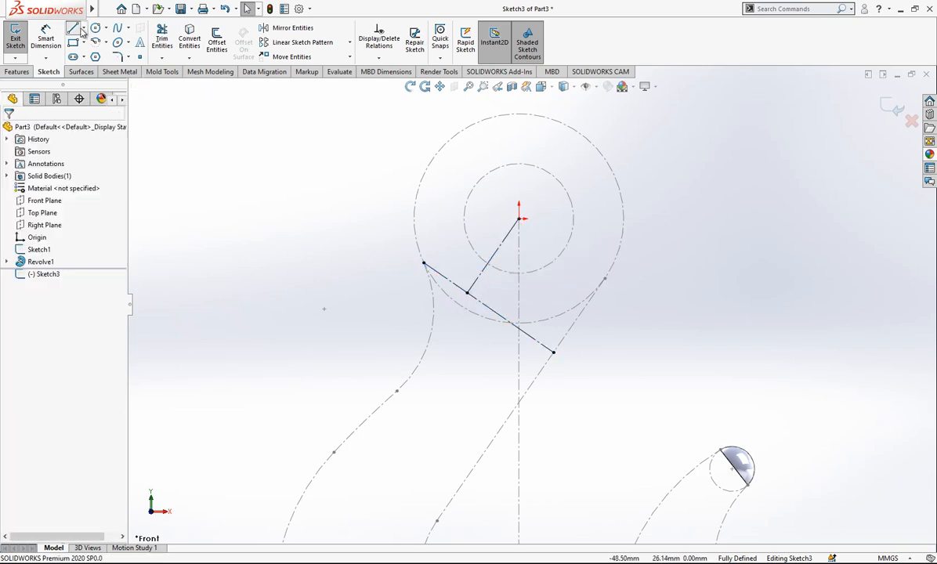
Step: Draw a second line from the eye centre past the cross line, and a section line from the cross line's inner end to the R22 arc
{"action": "left_click", "coordinate": [80, 28]}
{"action": "left_click", "coordinate": [519, 219]}
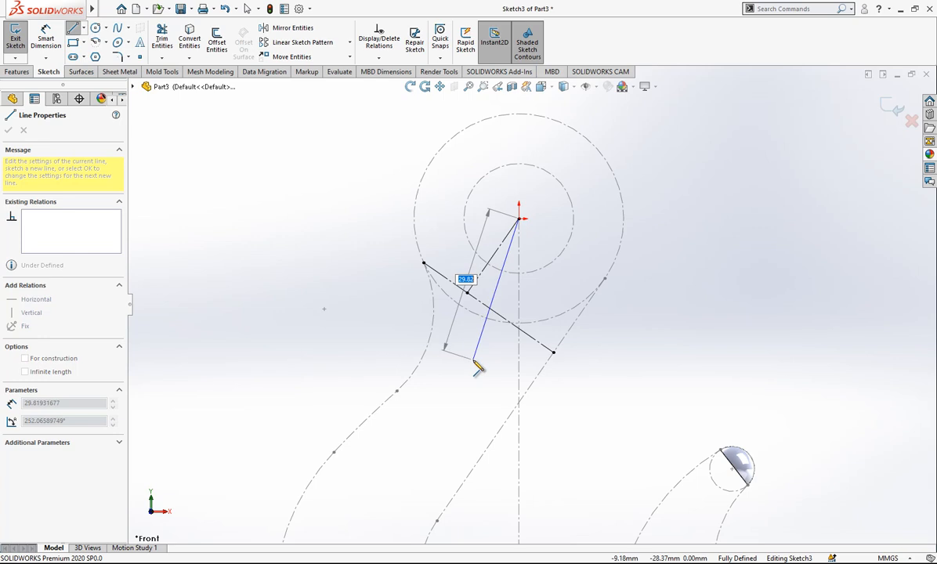
{"action": "left_click", "coordinate": [476, 345]}
{"action": "key", "text": "Escape"}
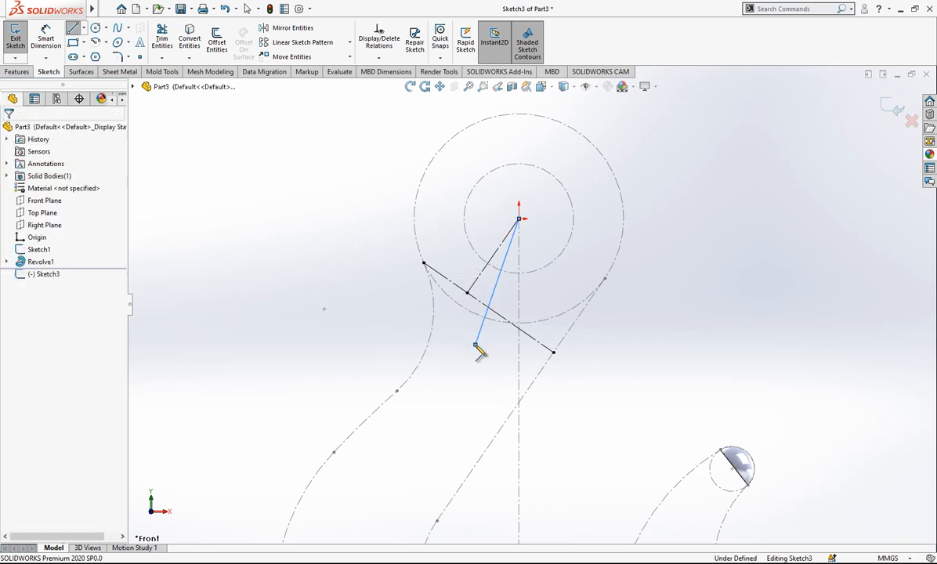
{"action": "left_click", "coordinate": [73, 28]}
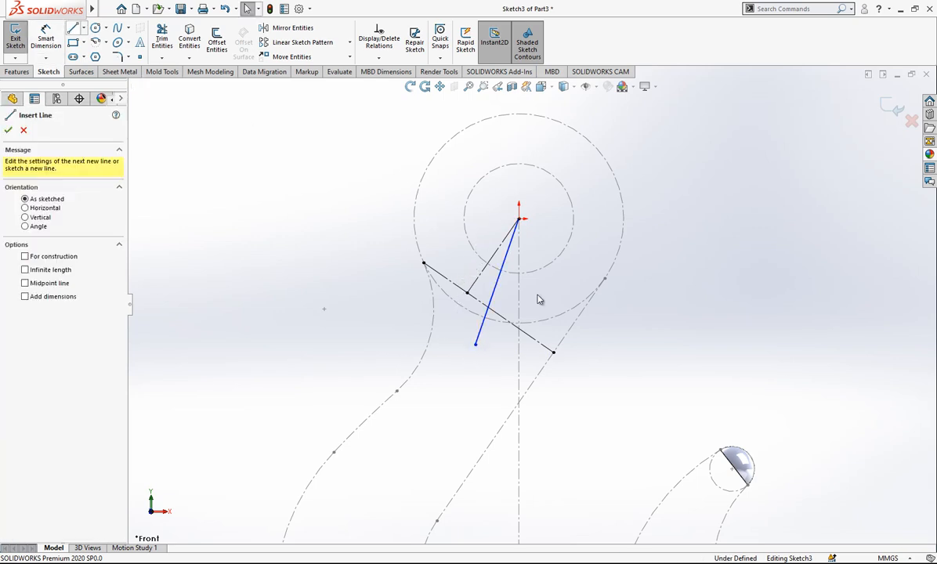
{"action": "left_click", "coordinate": [553, 352]}
{"action": "left_click", "coordinate": [428, 345]}
{"action": "key", "text": "Escape"}
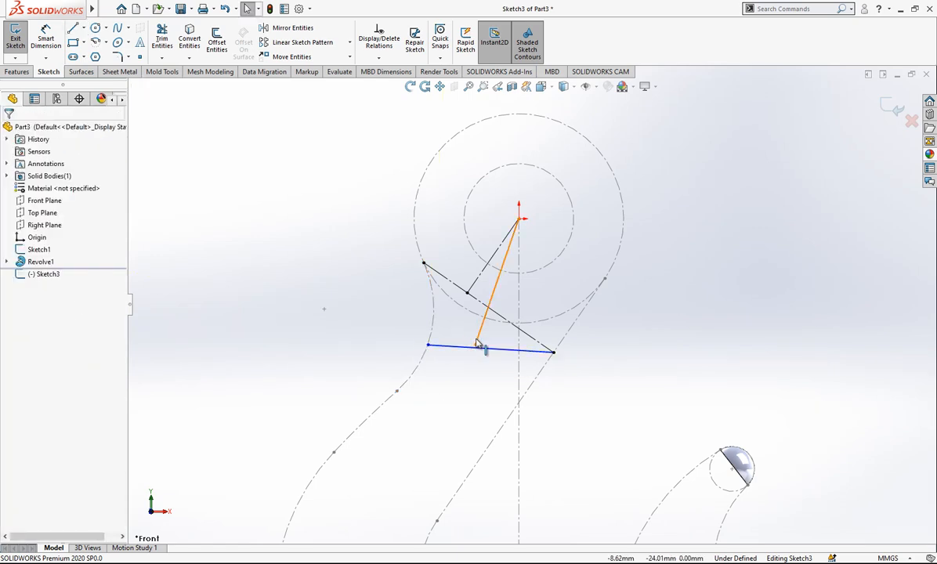
Step: Make the second centre line perpendicular to the section line and place its free end on that line
{"action": "left_click", "coordinate": [486, 343]}
{"action": "left_click", "coordinate": [436, 347], "text": "ctrl"}
{"action": "left_click", "coordinate": [41, 350]}
{"action": "key", "text": "Escape"}
{"action": "mouse_move", "coordinate": [510, 355]}
{"action": "left_mouse_down"}
{"action": "mouse_move", "coordinate": [523, 337]}
{"action": "mouse_move", "coordinate": [506, 358]}
{"action": "mouse_move", "coordinate": [510, 341]}
{"action": "left_mouse_up"}
{"action": "key", "text": "Escape"}
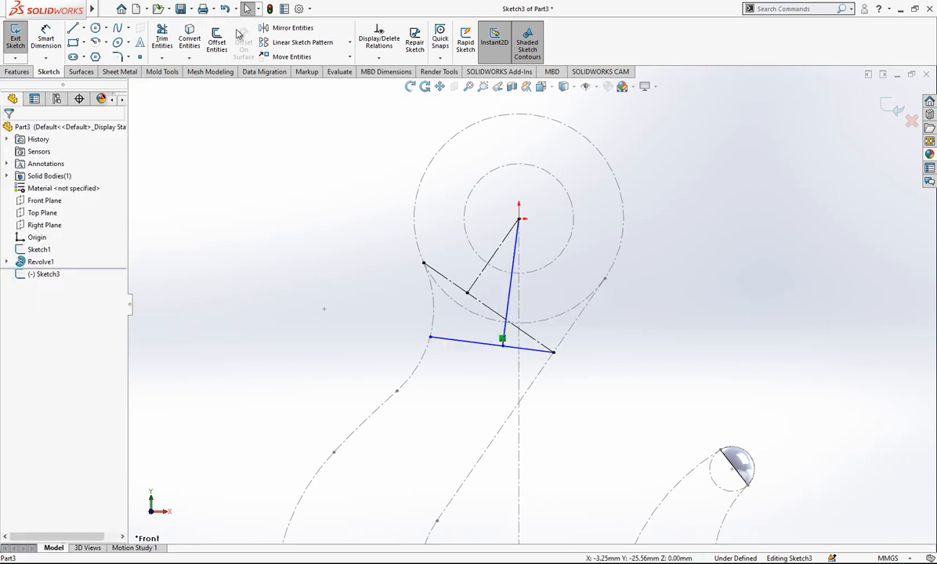
Step: Dimension the angle between the two lines from the eye centre as 30°
{"action": "left_click", "coordinate": [46, 39]}
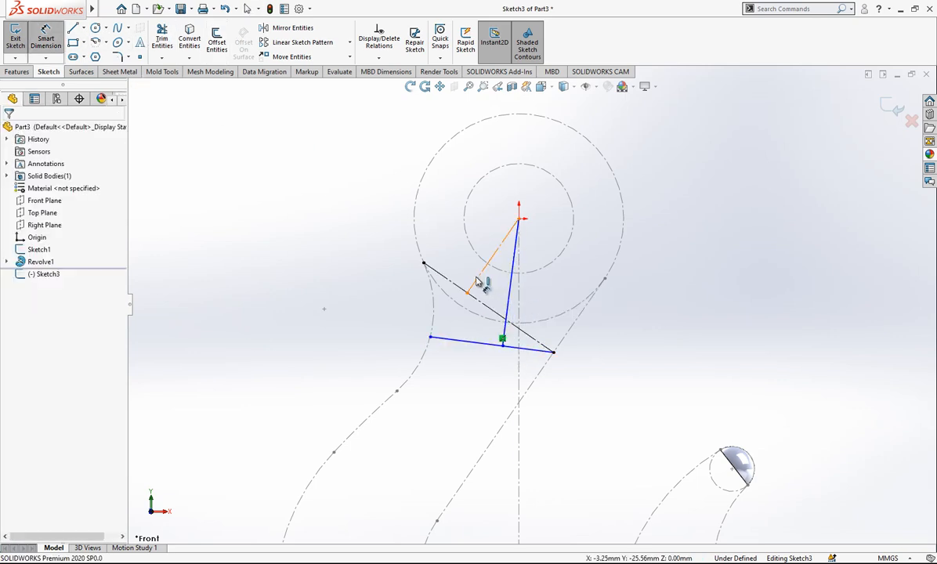
{"action": "left_click", "coordinate": [478, 279]}
{"action": "left_click", "coordinate": [507, 296]}
{"action": "left_click", "coordinate": [534, 299]}
{"action": "left_click", "coordinate": [480, 278]}
{"action": "left_click", "coordinate": [507, 288]}
{"action": "left_click", "coordinate": [491, 288]}
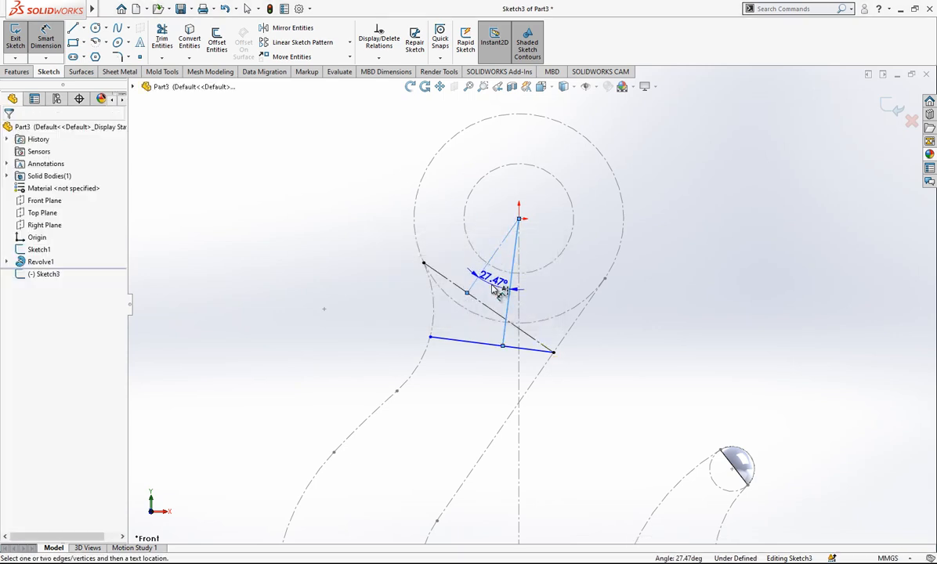
{"action": "type", "text": "30"}
{"action": "key", "text": "Return"}
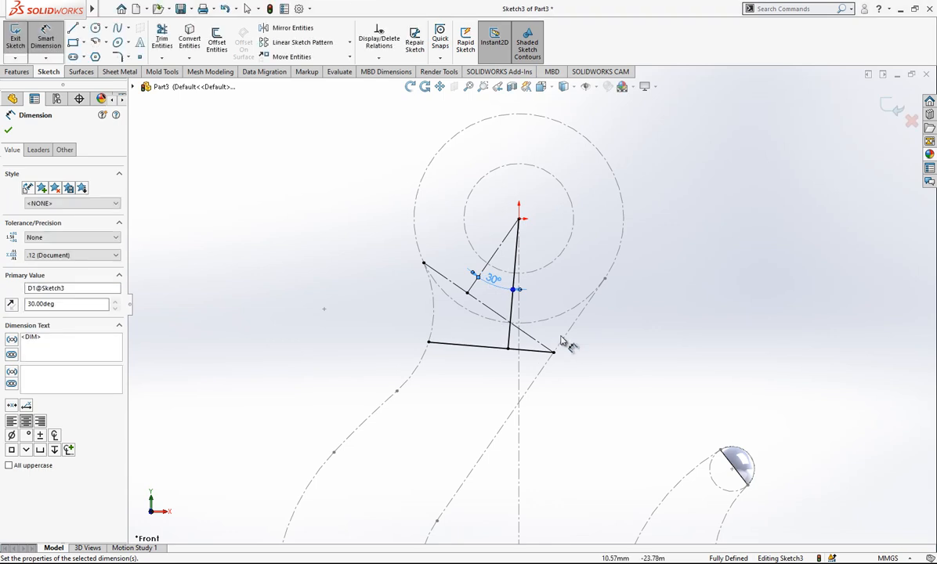
Step: Convert the second centre line and the section line to construction geometry, then switch the section line back to a solid line
{"action": "scroll", "coordinate": [481, 362], "scroll_direction": "down", "scroll_amount": 5}
{"action": "left_click_drag", "start_coordinate": [536, 335], "coordinate": [439, 353]}
{"action": "key", "text": "Escape"}
{"action": "scroll", "coordinate": [569, 330], "scroll_direction": "up", "scroll_amount": 6}
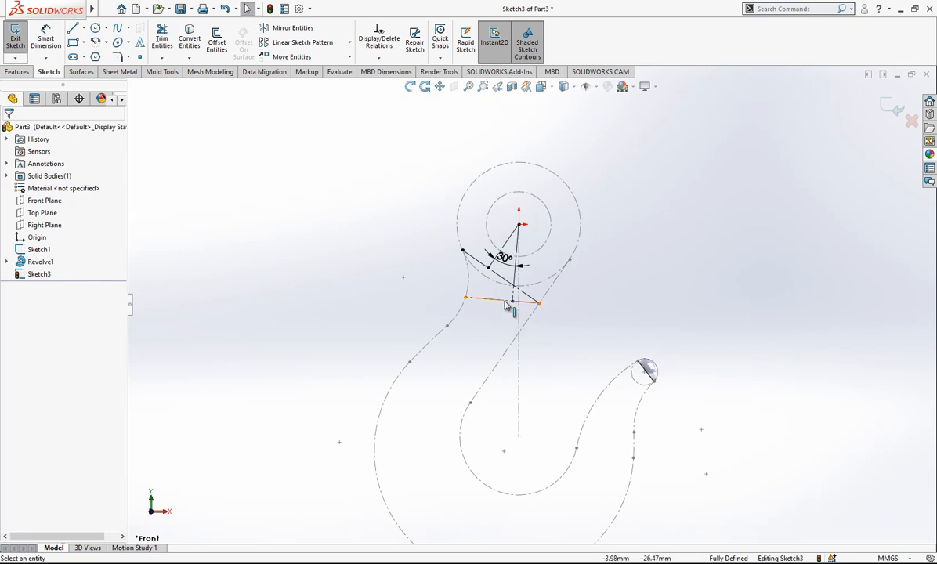
{"action": "left_click", "coordinate": [500, 302]}
{"action": "left_click", "coordinate": [584, 328]}
{"action": "scroll", "coordinate": [553, 343], "scroll_direction": "down", "scroll_amount": 1}
{"action": "scroll", "coordinate": [552, 343], "scroll_direction": "up", "scroll_amount": 1}
{"action": "scroll", "coordinate": [522, 349], "scroll_direction": "down", "scroll_amount": 1}
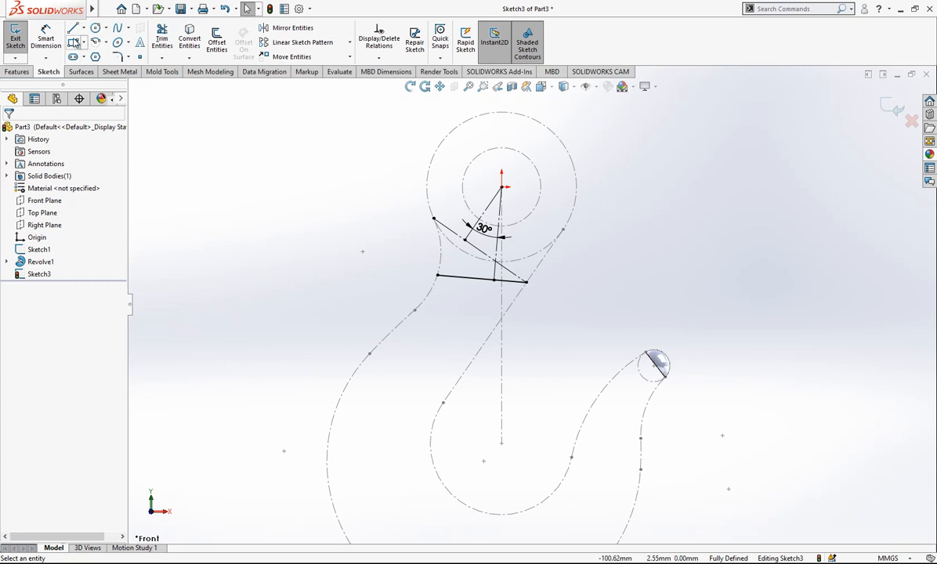
Step: Draw a section line from the R22 arc's lower tangent point to the slanted inner line and make it perpendicular to that line
{"action": "key", "text": "l"}
{"action": "left_click", "coordinate": [414, 310]}
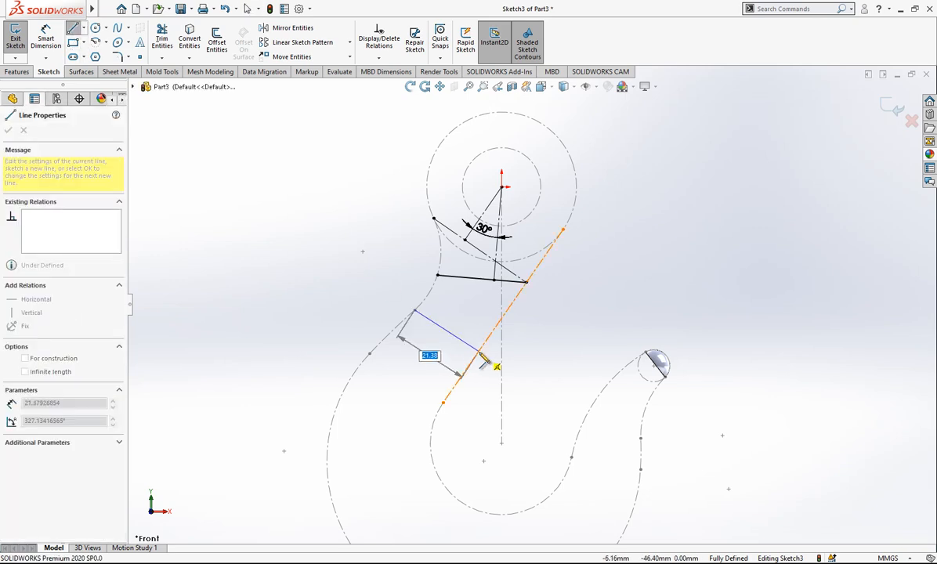
{"action": "left_click", "coordinate": [478, 352]}
{"action": "key", "text": "Escape"}
{"action": "left_click", "coordinate": [461, 342]}
{"action": "left_click", "coordinate": [484, 344], "text": "ctrl"}
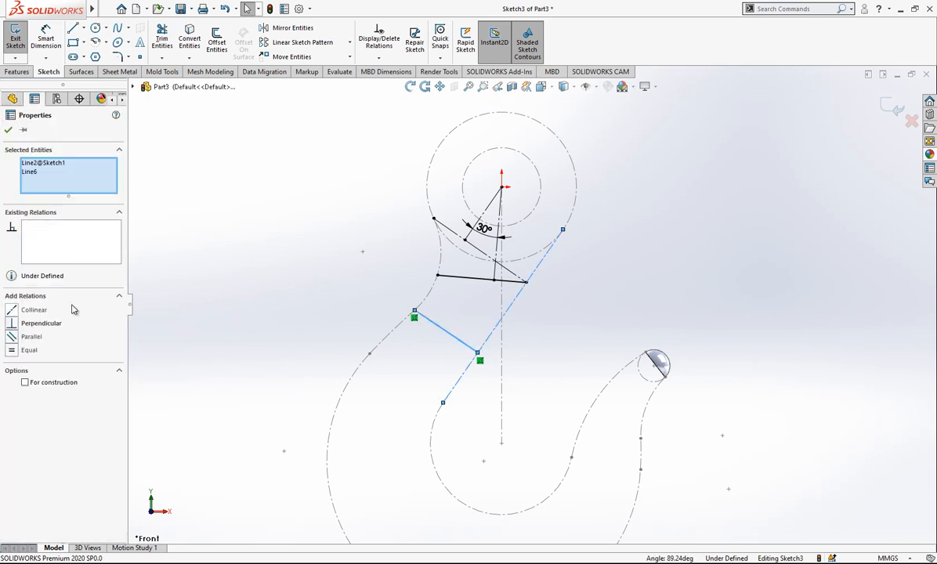
{"action": "left_click", "coordinate": [32, 329]}
{"action": "key", "text": "Escape"}
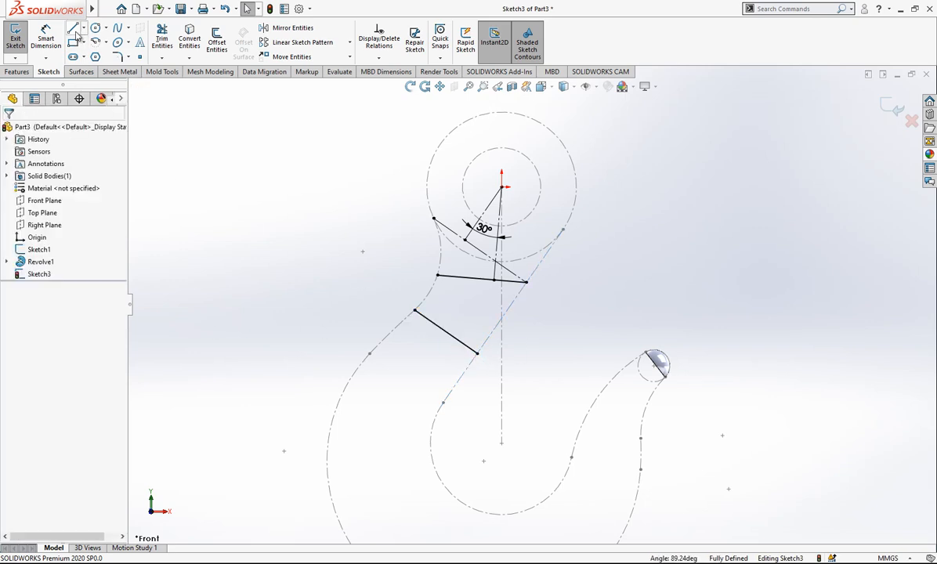
Step: Draw a section line joining the lower tangent points of the outer and inner edges, where the hook's bowl begins
{"action": "left_click", "coordinate": [73, 27]}
{"action": "left_click", "coordinate": [370, 354]}
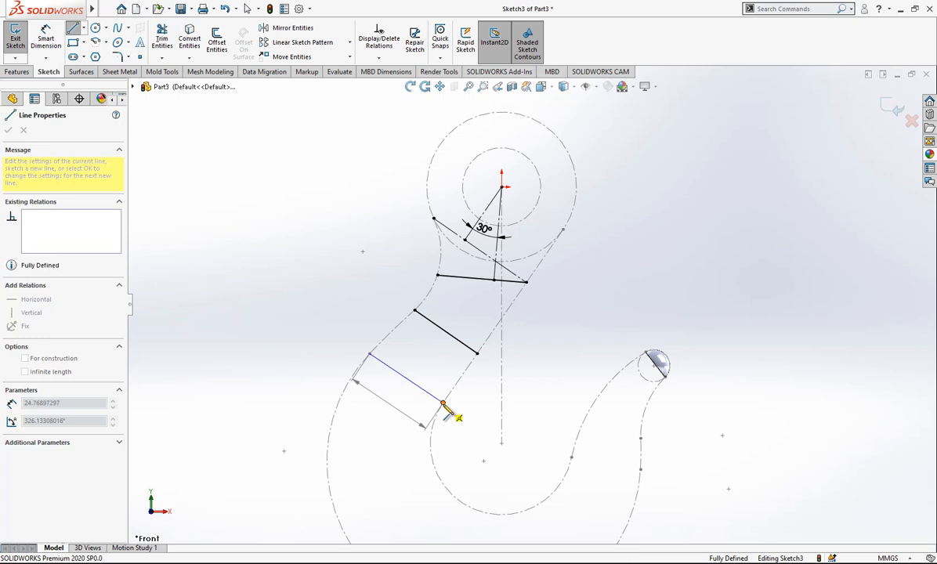
{"action": "left_click", "coordinate": [443, 402]}
{"action": "key", "text": "Escape"}
Step: Draw a section line across the tip arm, joining the inner bowl arc's end point to the outer bowl arc's end point
{"action": "key", "text": "z"}
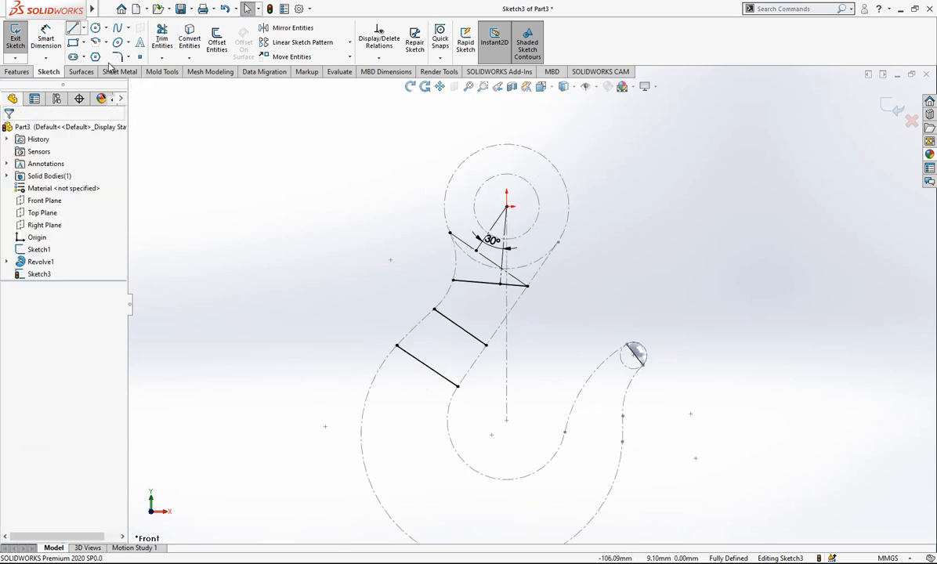
{"action": "left_click", "coordinate": [565, 433]}
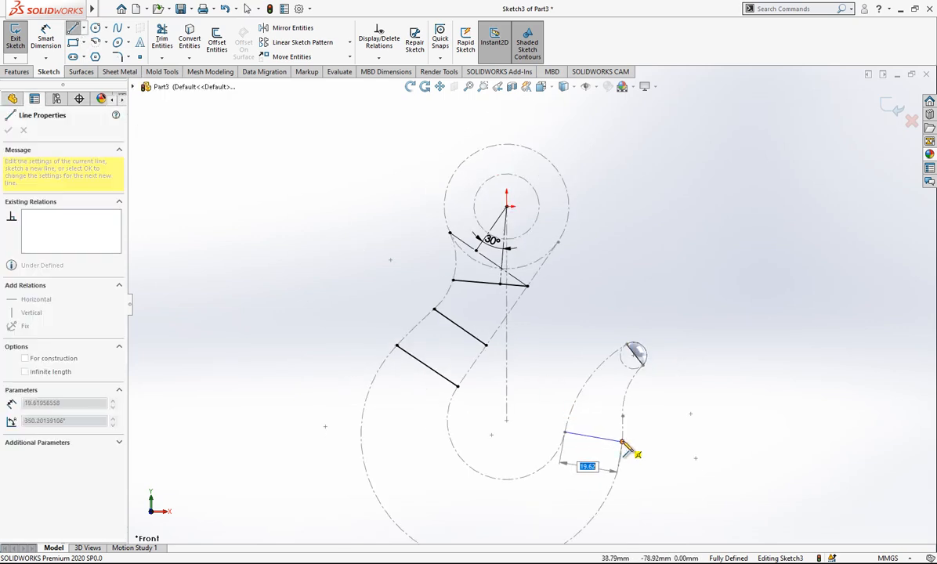
{"action": "left_click", "coordinate": [623, 441]}
{"action": "key", "text": "Escape"}
Step: Draw a line from the bowl's centre point to the inner bowl arc and continue it collinearly to the outer bowl arc
{"action": "key", "text": "z"}
{"action": "scroll", "coordinate": [651, 426], "scroll_direction": "down", "scroll_amount": 3}
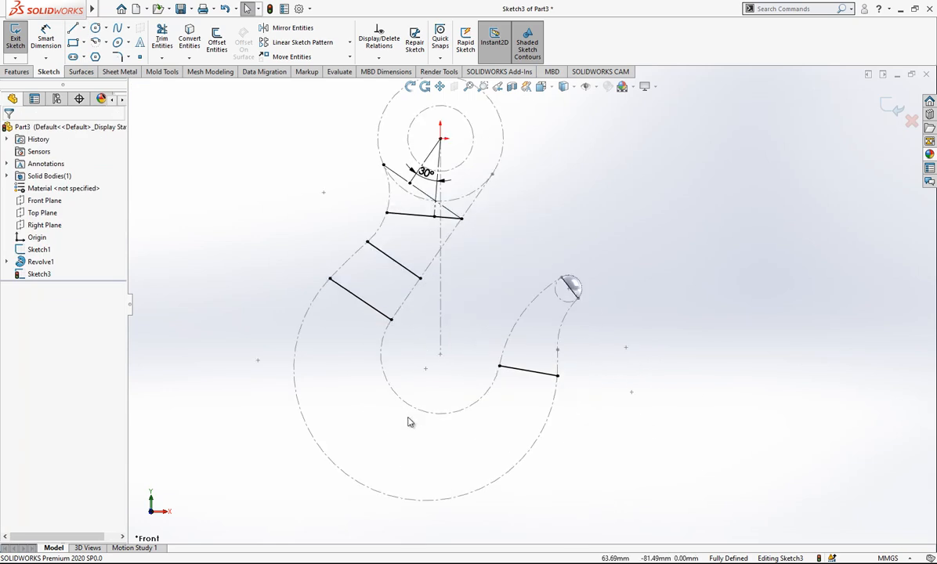
{"action": "key", "text": "l"}
{"action": "left_click", "coordinate": [440, 354]}
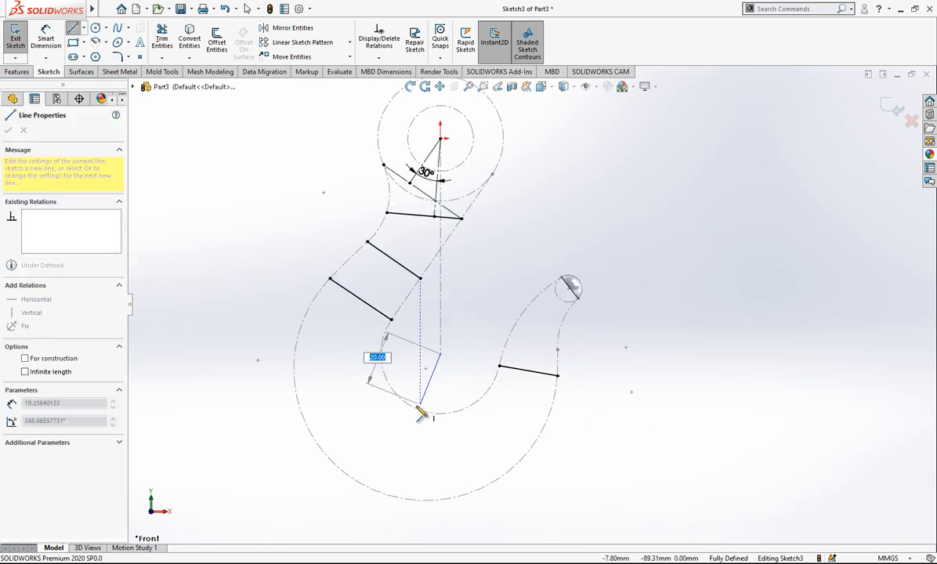
{"action": "left_click", "coordinate": [417, 408]}
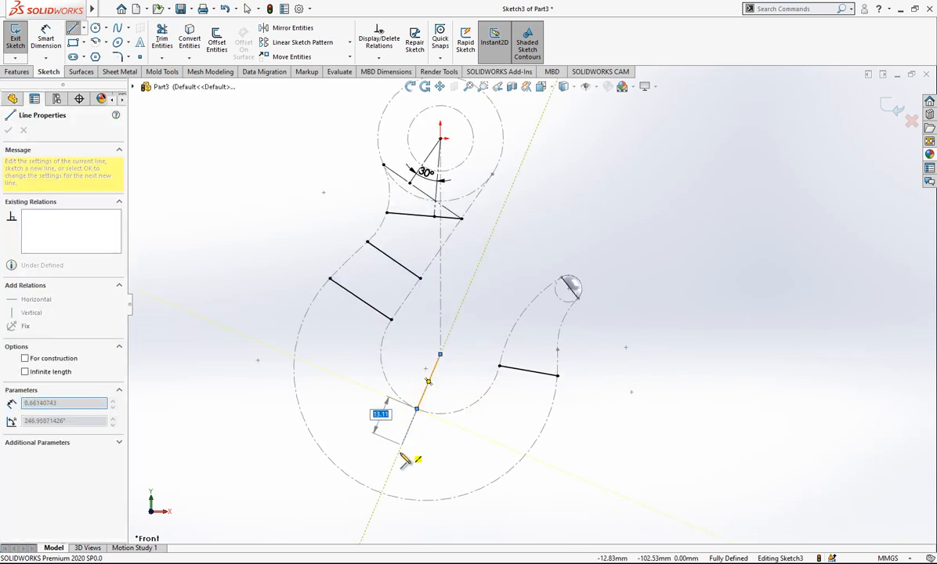
{"action": "left_click", "coordinate": [382, 492]}
{"action": "key", "text": "Escape"}
Step: Convert the segment between the bowl's centre point and the inner arc to construction geometry, keeping the section line solid
{"action": "left_click", "coordinate": [421, 398]}
{"action": "left_click", "coordinate": [538, 359]}
{"action": "scroll", "coordinate": [450, 344], "scroll_direction": "up", "scroll_amount": 1}
{"action": "scroll", "coordinate": [443, 377], "scroll_direction": "down", "scroll_amount": 2}
{"action": "left_click", "coordinate": [454, 372]}
{"action": "left_click", "coordinate": [476, 378]}
{"action": "scroll", "coordinate": [477, 382], "scroll_direction": "up", "scroll_amount": 2}
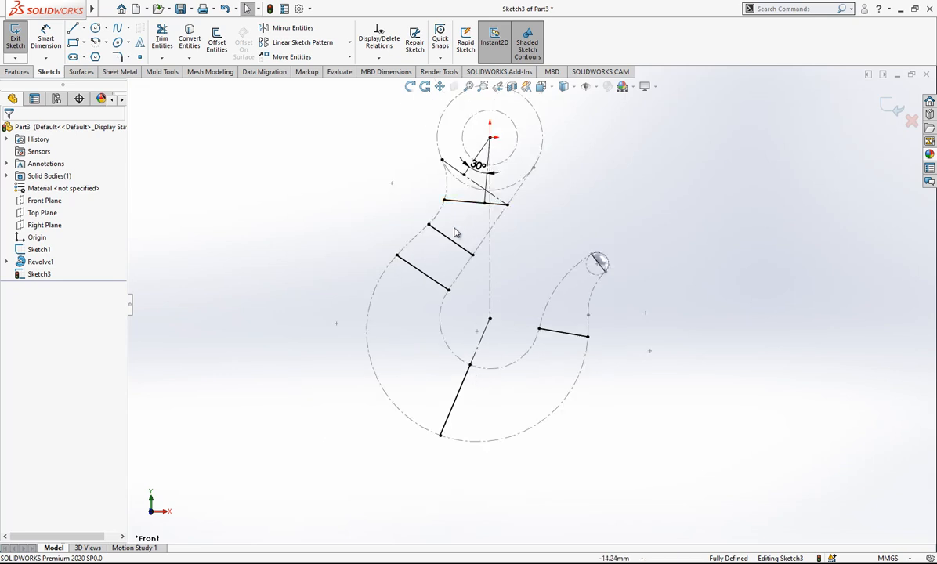
Step: Finish the section-line sketch and extrude its lines as surfaces with the Mid Plane option and a 40 mm depth
{"action": "scroll", "coordinate": [555, 257], "scroll_direction": "down", "scroll_amount": 1}
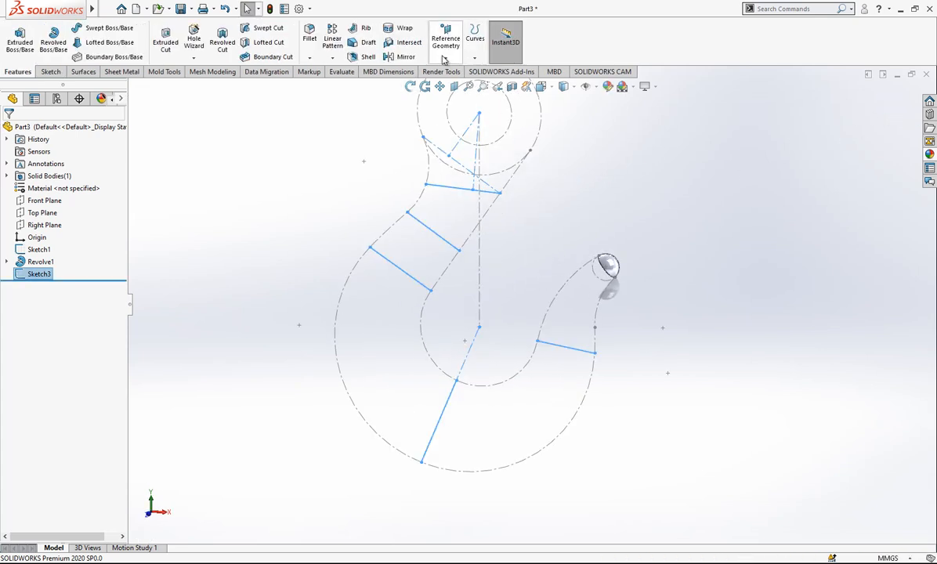
{"action": "left_click", "coordinate": [84, 72]}
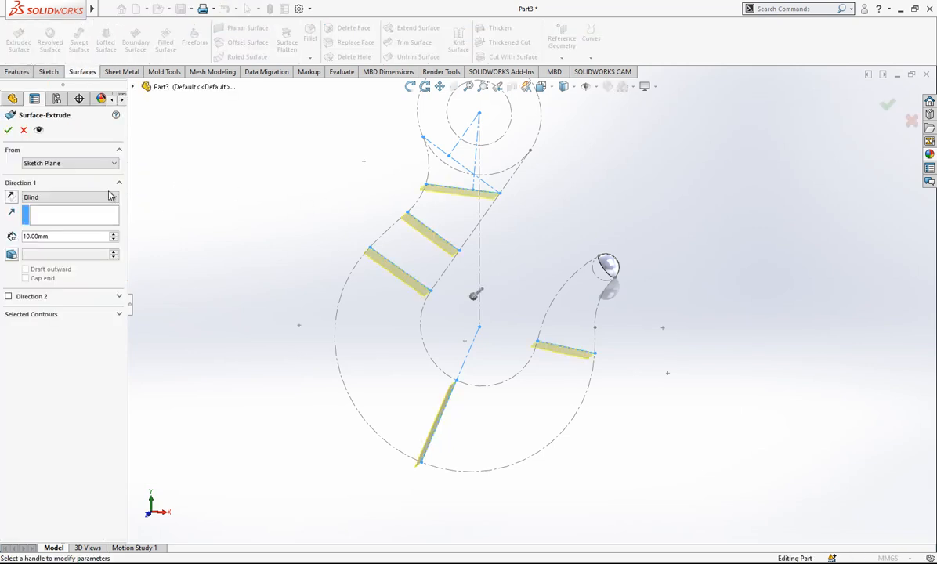
{"action": "left_click", "coordinate": [70, 196]}
{"action": "left_click", "coordinate": [47, 251]}
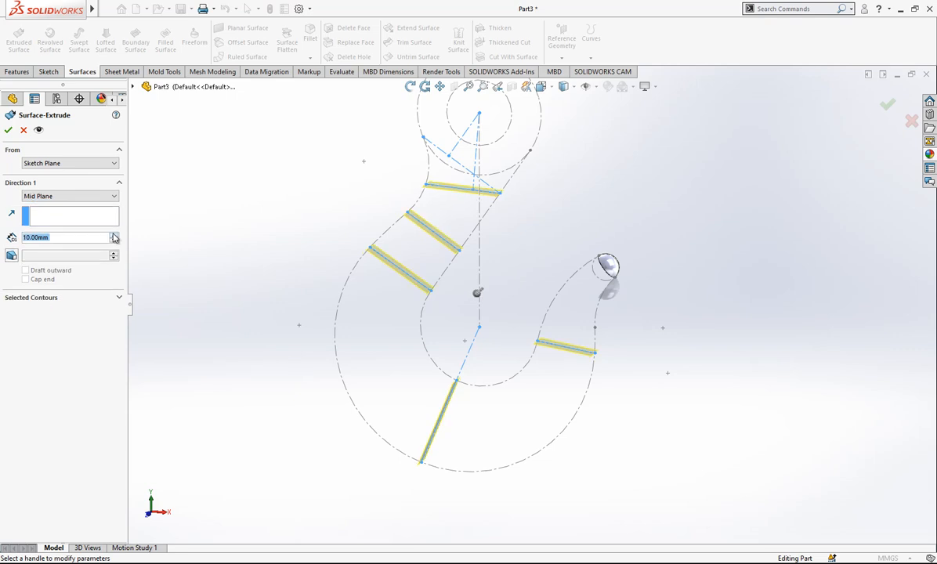
{"action": "left_click", "coordinate": [113, 235]}
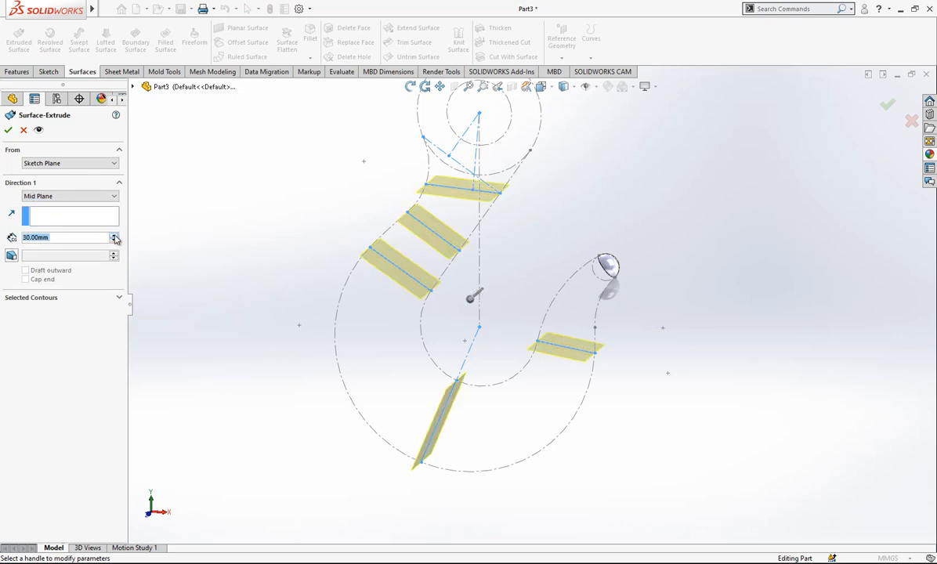
{"action": "middle_click_drag", "start_coordinate": [420, 260], "coordinate": [407, 288]}
{"action": "right_click", "coordinate": [546, 274]}
{"action": "left_click", "coordinate": [703, 290]}
{"action": "scroll", "coordinate": [552, 299], "scroll_direction": "down", "scroll_amount": 1}
{"action": "mouse_move", "coordinate": [549, 302]}
{"action": "middle_mouse_down"}
{"action": "mouse_move", "coordinate": [579, 270]}
{"action": "mouse_move", "coordinate": [548, 261]}
{"action": "mouse_move", "coordinate": [558, 275]}
{"action": "mouse_move", "coordinate": [540, 270]}
{"action": "middle_mouse_up"}
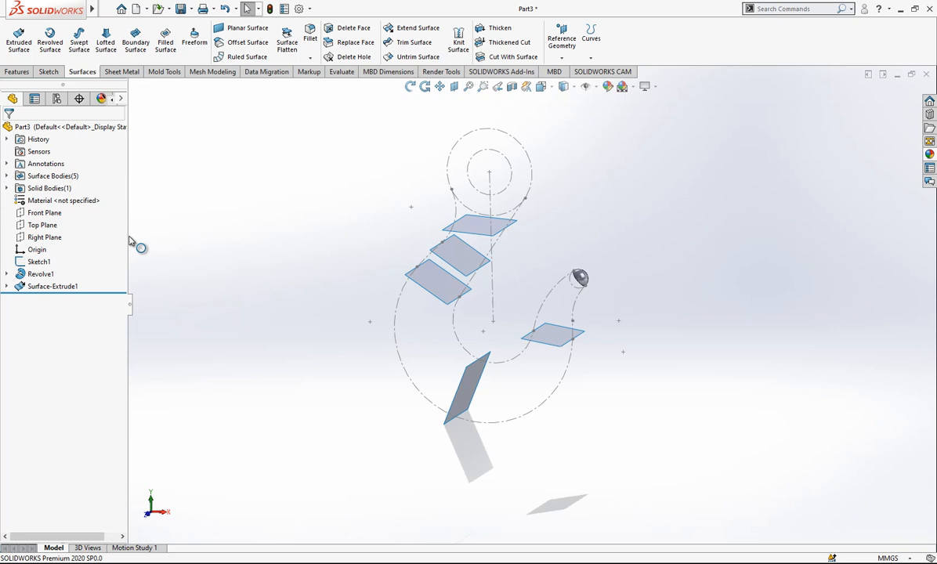
Step: Start a Front Plane sketch and convert the hook's inner and outer outline edges plus the topmost section line into it
{"action": "left_click", "coordinate": [61, 213]}
{"action": "left_click", "coordinate": [70, 192]}
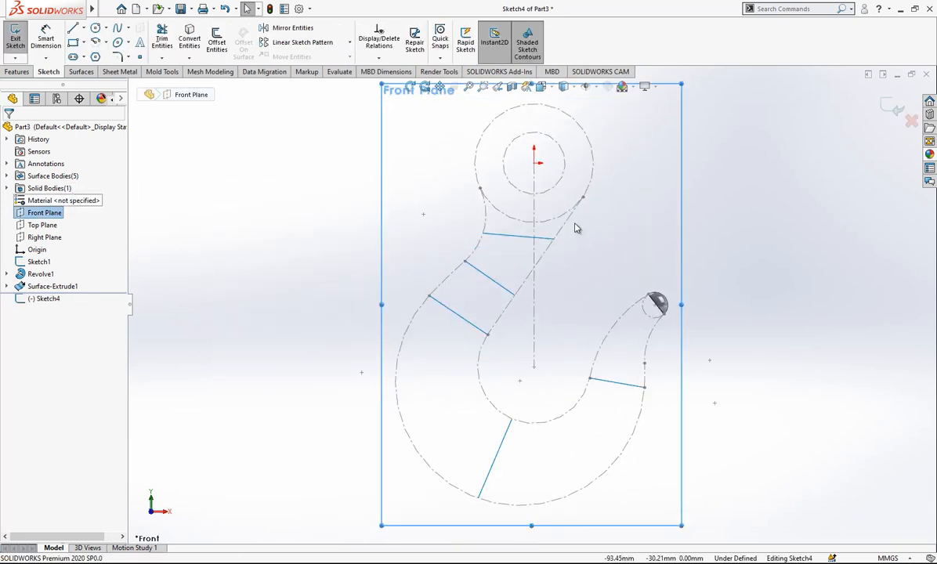
{"action": "left_click", "coordinate": [547, 258]}
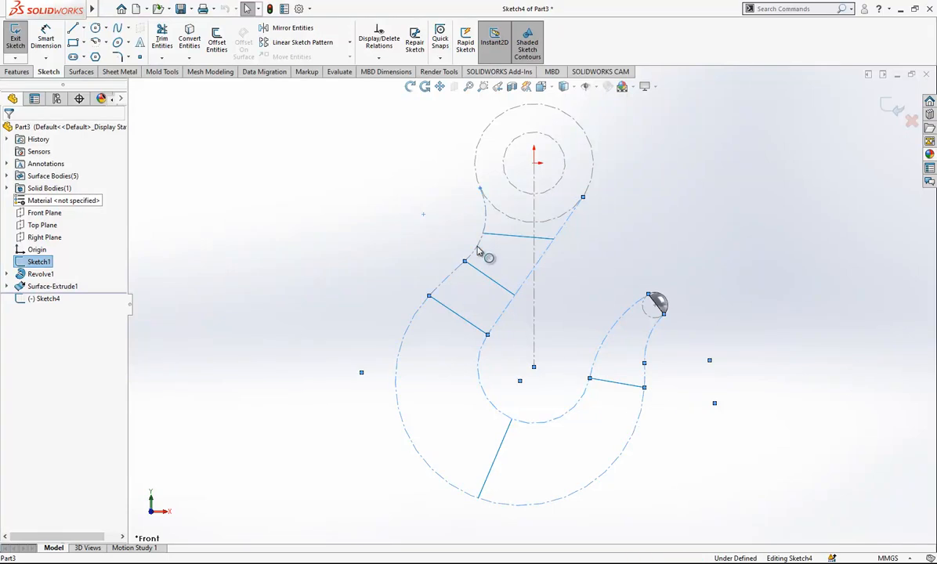
{"action": "left_click", "coordinate": [502, 238], "text": "ctrl"}
{"action": "left_click", "coordinate": [192, 52]}
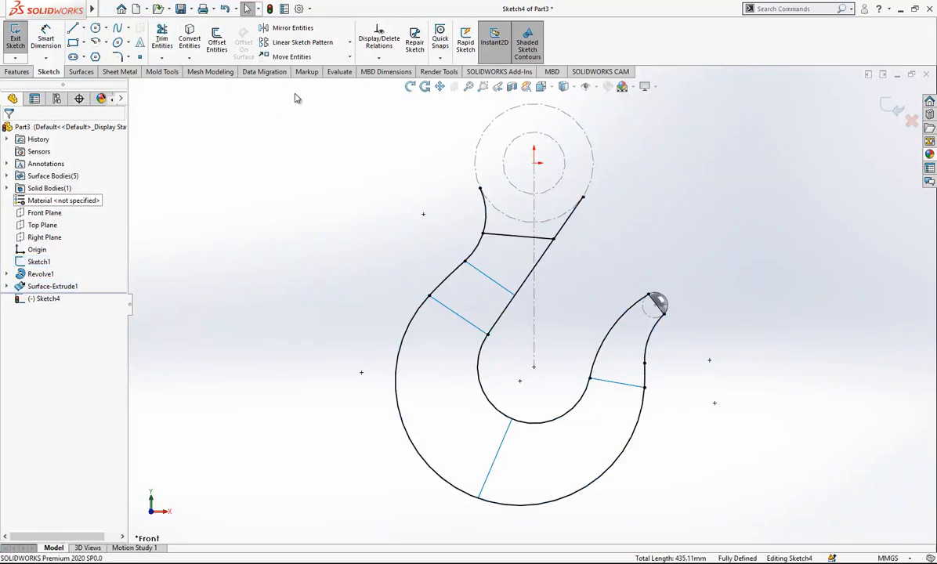
Step: Trim the parts of both converted outlines that extend above the topmost section line
{"action": "left_click", "coordinate": [162, 40]}
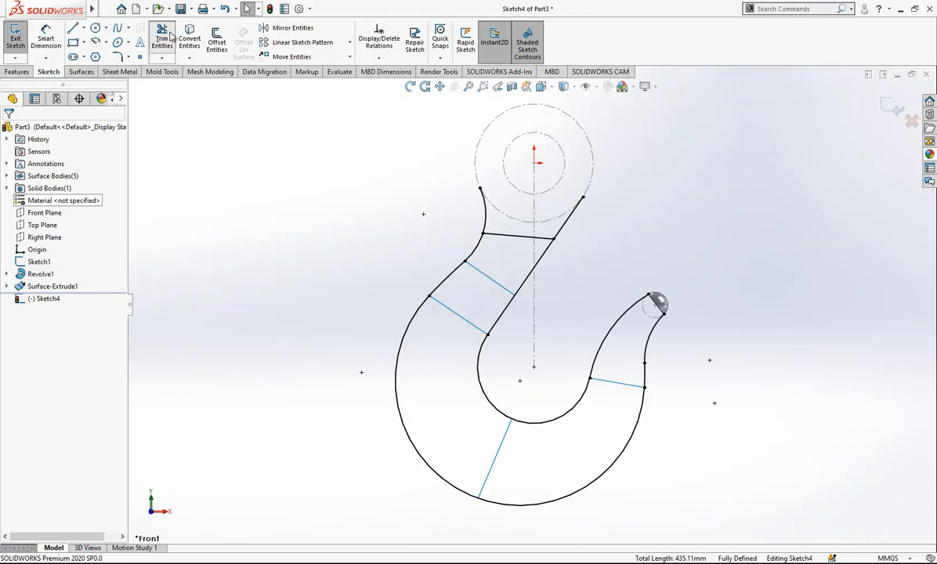
{"action": "key", "text": "Escape"}
{"action": "left_click", "coordinate": [521, 237]}
{"action": "left_click", "coordinate": [603, 249]}
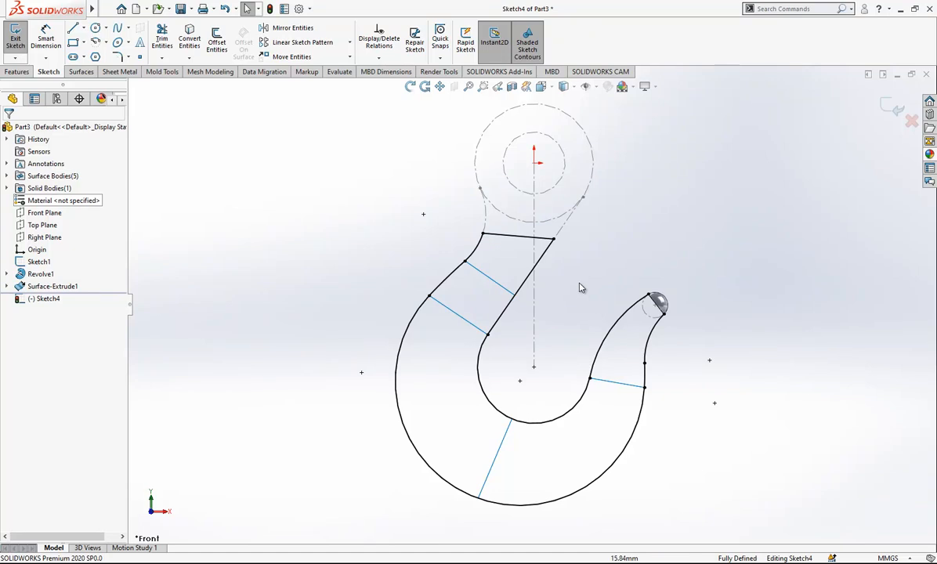
Step: Make the converted topmost section line construction geometry and exit the outline sketch
{"action": "left_click", "coordinate": [511, 235]}
{"action": "left_click", "coordinate": [821, 151]}
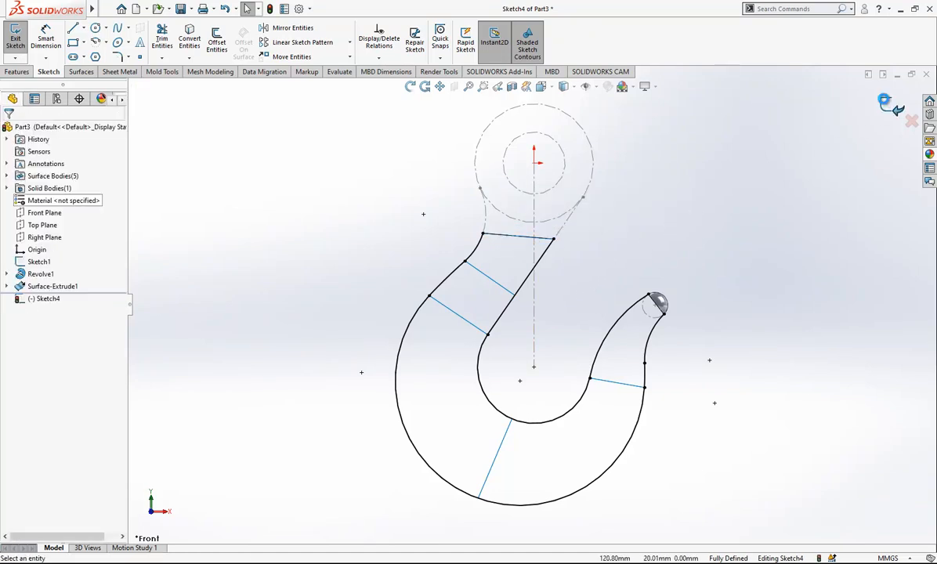
{"action": "left_click", "coordinate": [884, 99]}
{"action": "left_click", "coordinate": [369, 246]}
{"action": "mouse_move", "coordinate": [576, 274]}
{"action": "middle_mouse_down"}
{"action": "mouse_move", "coordinate": [523, 303]}
{"action": "mouse_move", "coordinate": [530, 314]}
{"action": "middle_mouse_up"}
{"action": "middle_click_drag", "start_coordinate": [649, 297], "coordinate": [627, 307]}
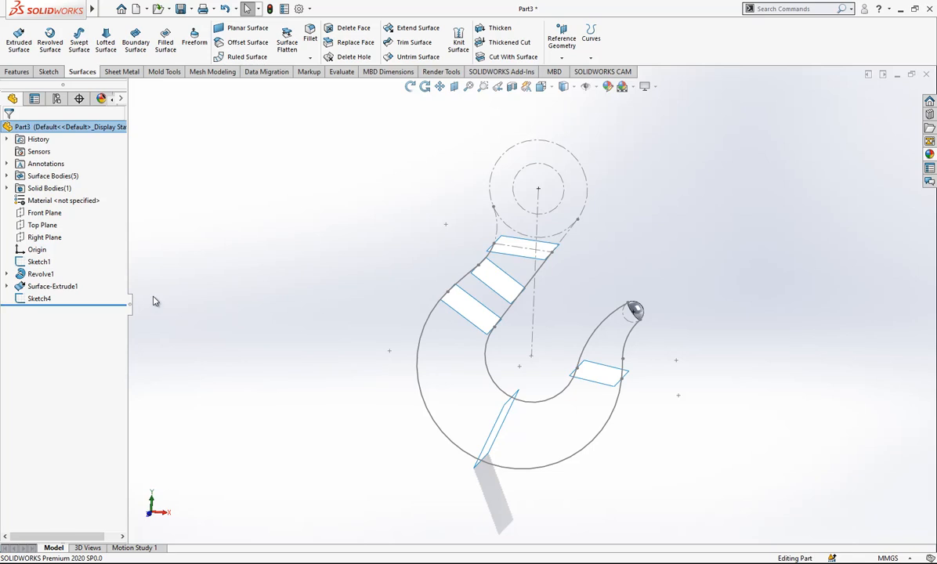
{"action": "left_click", "coordinate": [44, 299]}
{"action": "left_click", "coordinate": [312, 300]}
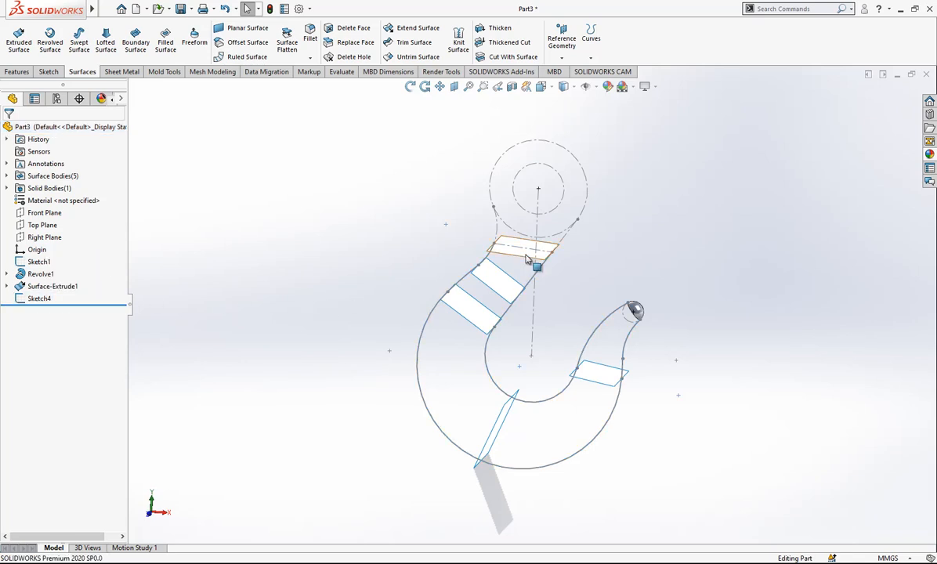
{"action": "mouse_move", "coordinate": [707, 291]}
{"action": "middle_mouse_down"}
{"action": "mouse_move", "coordinate": [684, 298]}
{"action": "mouse_move", "coordinate": [549, 270]}
{"action": "mouse_move", "coordinate": [592, 274]}
{"action": "mouse_move", "coordinate": [591, 266]}
{"action": "mouse_move", "coordinate": [526, 266]}
{"action": "middle_mouse_up"}
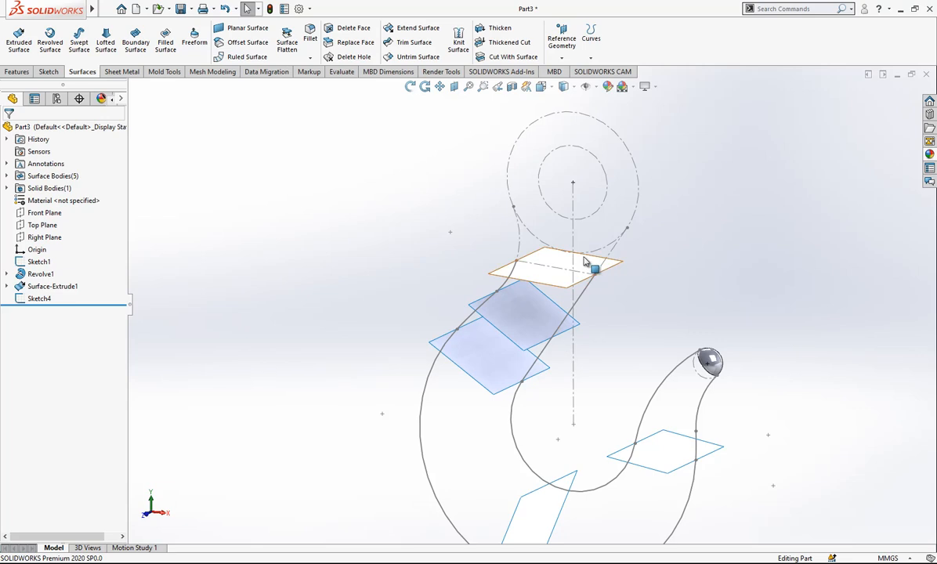
{"action": "mouse_move", "coordinate": [616, 292]}
{"action": "middle_mouse_down"}
{"action": "mouse_move", "coordinate": [622, 397]}
{"action": "mouse_move", "coordinate": [587, 298]}
{"action": "middle_mouse_up"}
{"action": "left_click", "coordinate": [527, 287]}
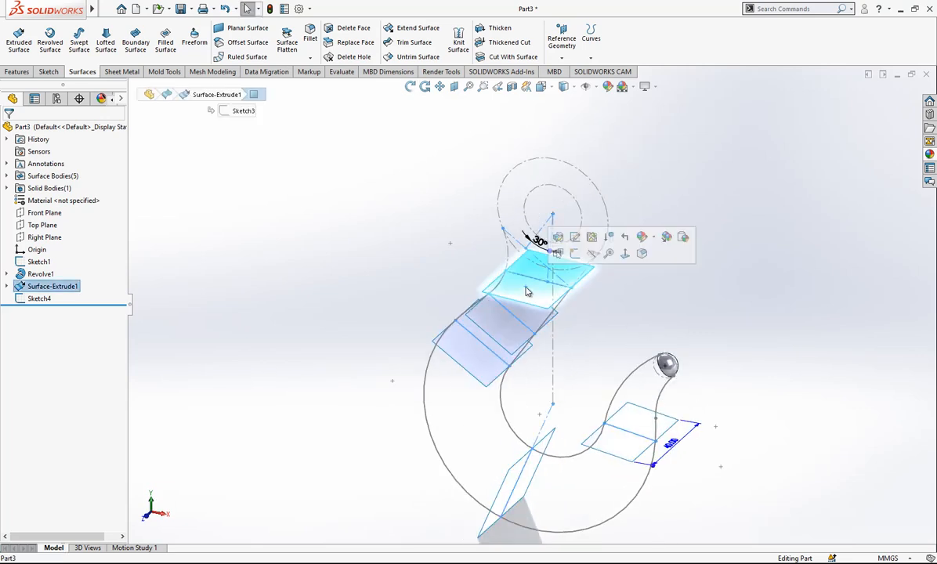
{"action": "left_click", "coordinate": [575, 254]}
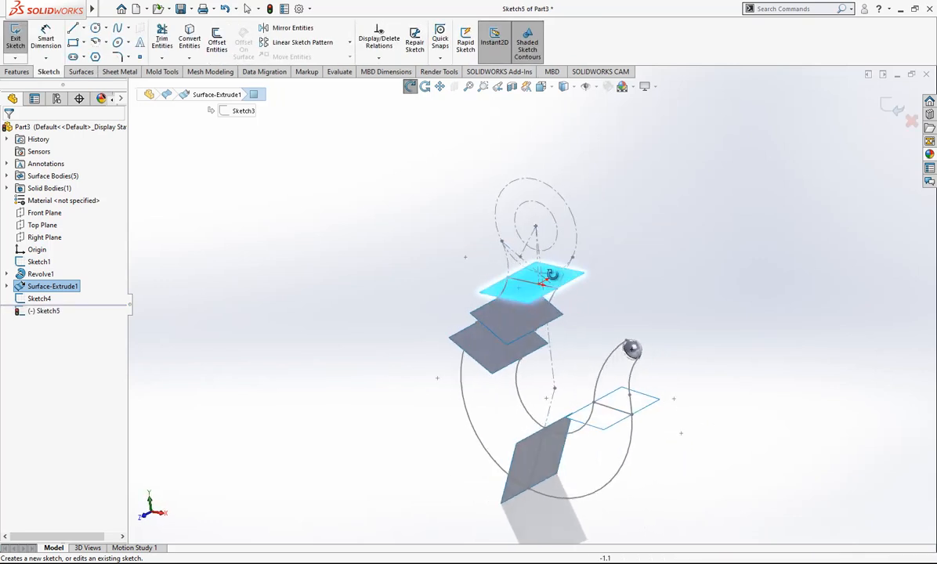
{"action": "mouse_move", "coordinate": [564, 283]}
{"action": "middle_mouse_down"}
{"action": "mouse_move", "coordinate": [599, 266]}
{"action": "mouse_move", "coordinate": [596, 282]}
{"action": "mouse_move", "coordinate": [554, 302]}
{"action": "mouse_move", "coordinate": [583, 298]}
{"action": "mouse_move", "coordinate": [572, 301]}
{"action": "middle_mouse_up"}
{"action": "left_click", "coordinate": [889, 106]}
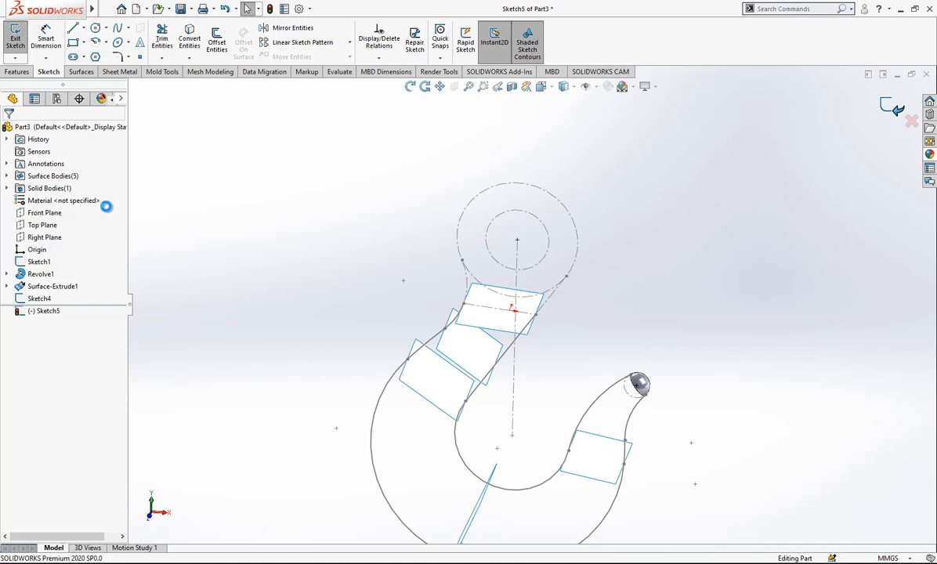
Step: Hide the converted outline sketch, start a sketch on the topmost section surface and view it face-on
{"action": "left_click", "coordinate": [51, 299]}
{"action": "left_click", "coordinate": [60, 279]}
{"action": "mouse_move", "coordinate": [400, 282]}
{"action": "middle_mouse_down"}
{"action": "mouse_move", "coordinate": [441, 299]}
{"action": "mouse_move", "coordinate": [417, 275]}
{"action": "middle_mouse_up"}
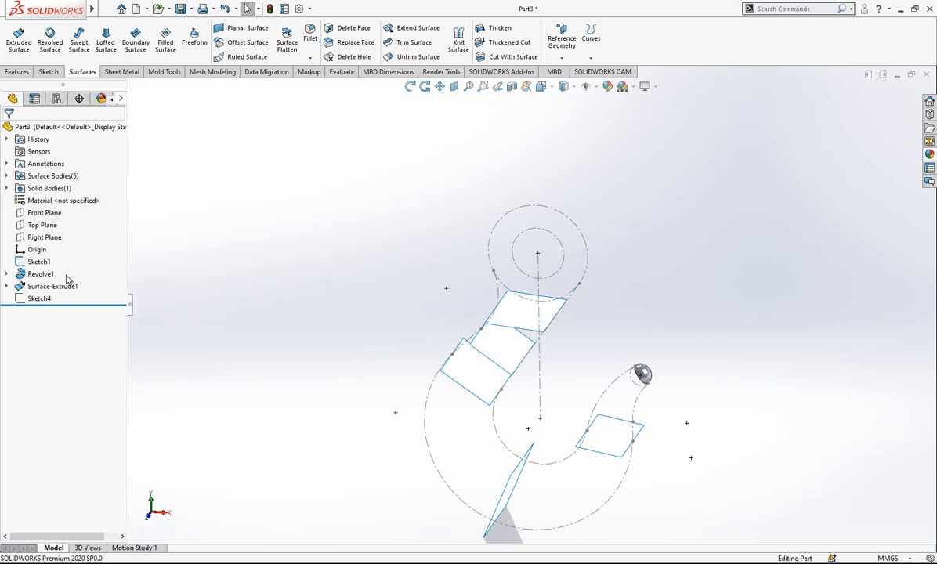
{"action": "left_click", "coordinate": [519, 316]}
{"action": "left_click", "coordinate": [564, 281]}
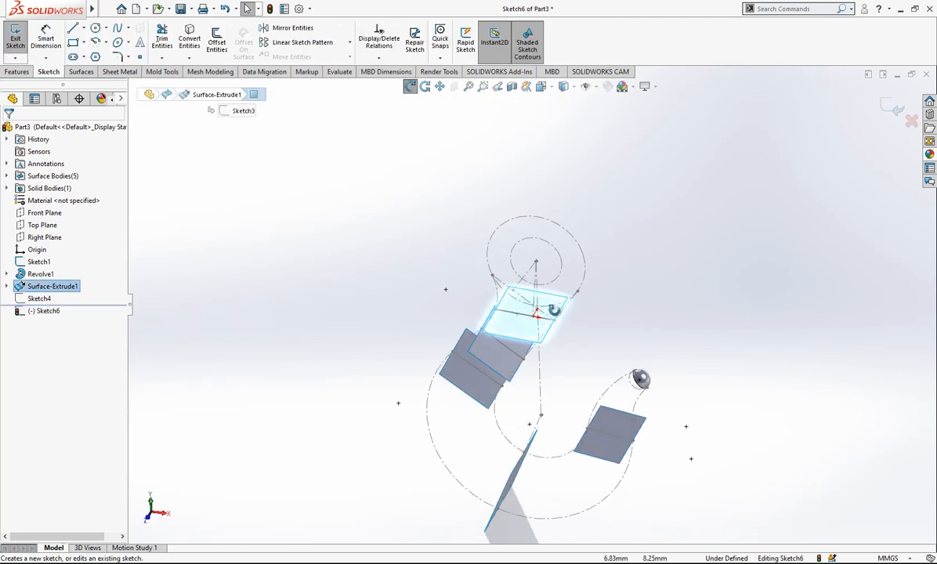
{"action": "middle_click_drag", "start_coordinate": [539, 345], "coordinate": [552, 389]}
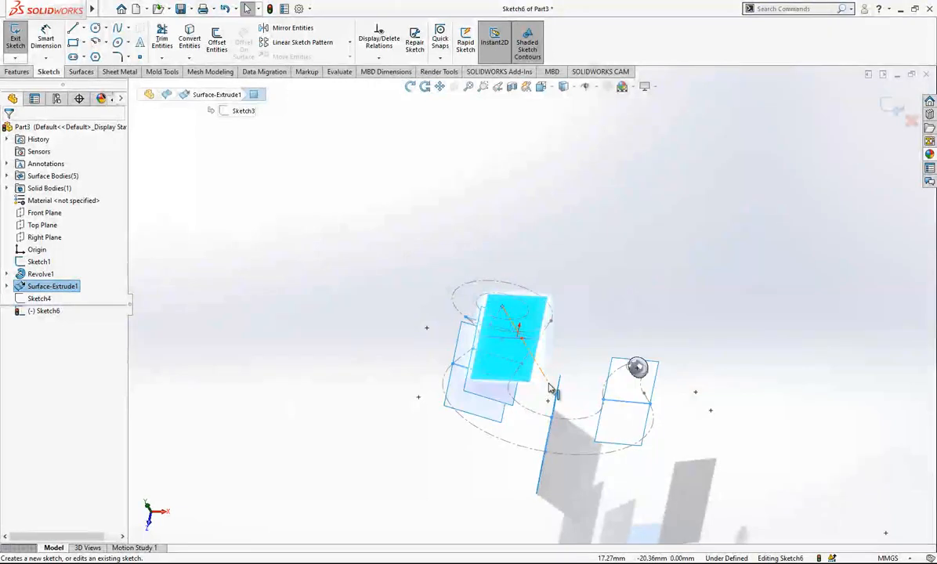
{"action": "key", "text": "space"}
{"action": "left_click", "coordinate": [550, 387]}
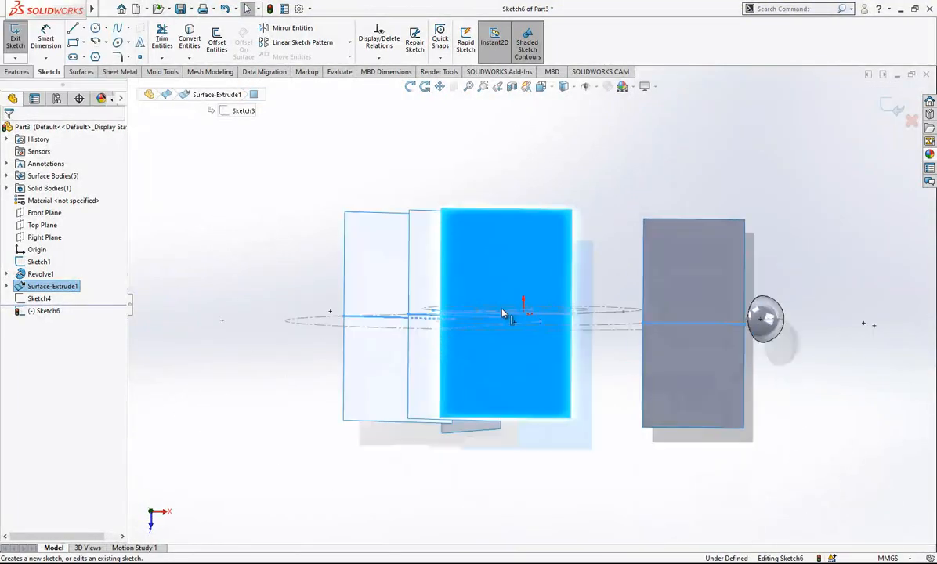
Step: Sketch a circle about 8.9 mm in diameter, centred on the horizontal axis and reaching the section surface's outer edge
{"action": "left_click", "coordinate": [95, 29]}
{"action": "left_click", "coordinate": [431, 304]}
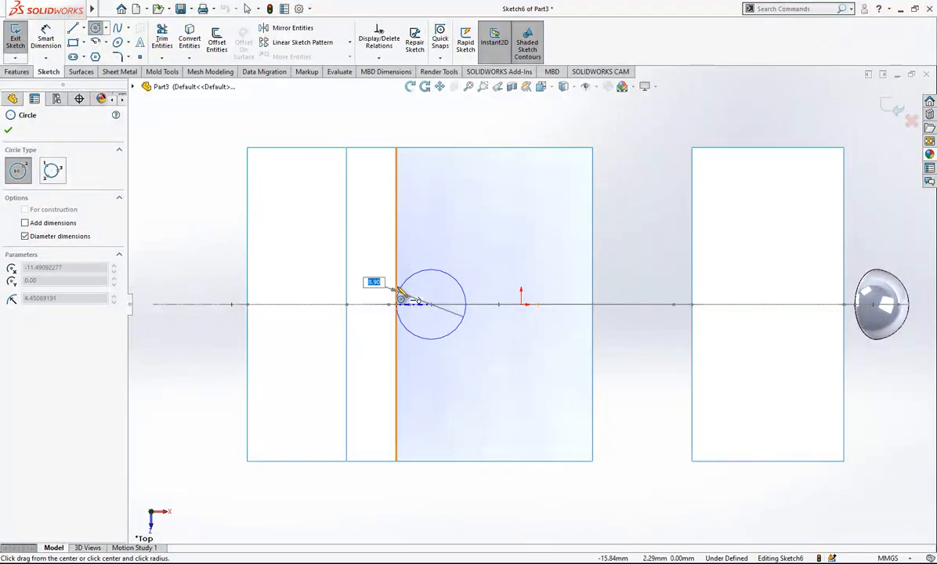
{"action": "left_click", "coordinate": [398, 288]}
{"action": "key", "text": "Escape"}
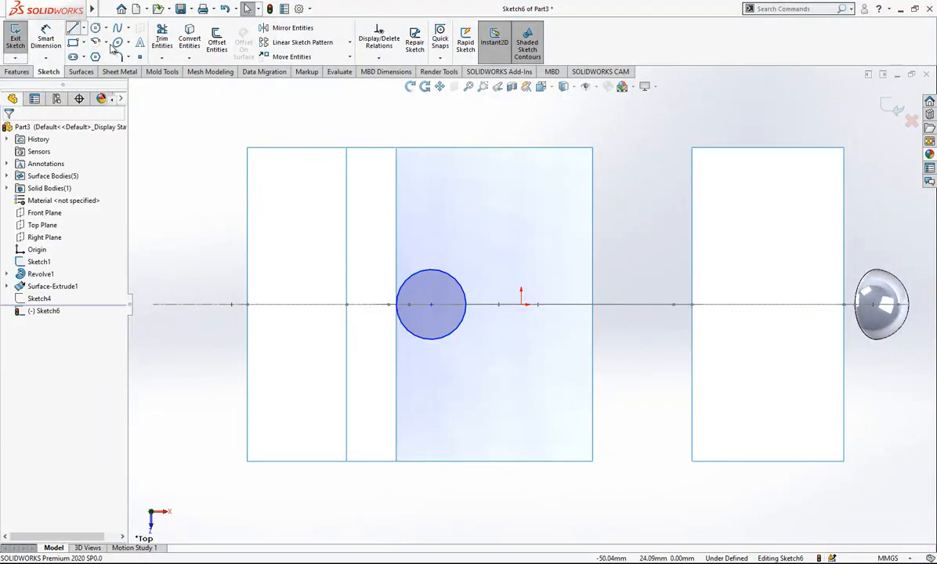
Step: Draw a three-sided open profile from the circle's top point to the section surface's inner edge and back to the circle's bottom point
{"action": "left_click", "coordinate": [431, 303]}
{"action": "left_click", "coordinate": [593, 270]}
{"action": "left_click", "coordinate": [592, 340]}
{"action": "left_click", "coordinate": [432, 340]}
{"action": "key", "text": "Escape"}
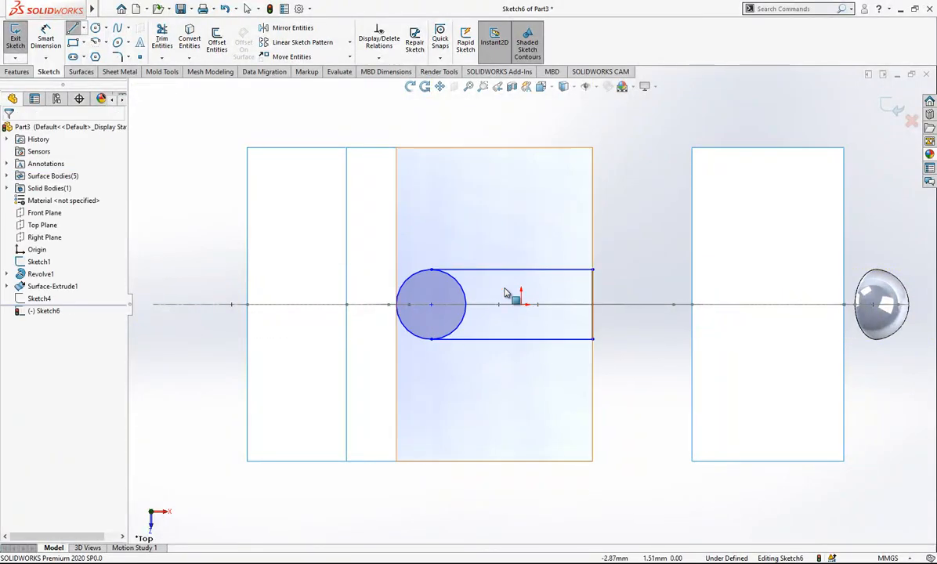
Step: Draw a horizontal construction line about 16 mm long from the origin and make the profile's two horizontal lines symmetric about it
{"action": "right_click_drag", "start_coordinate": [669, 272], "coordinate": [517, 310]}
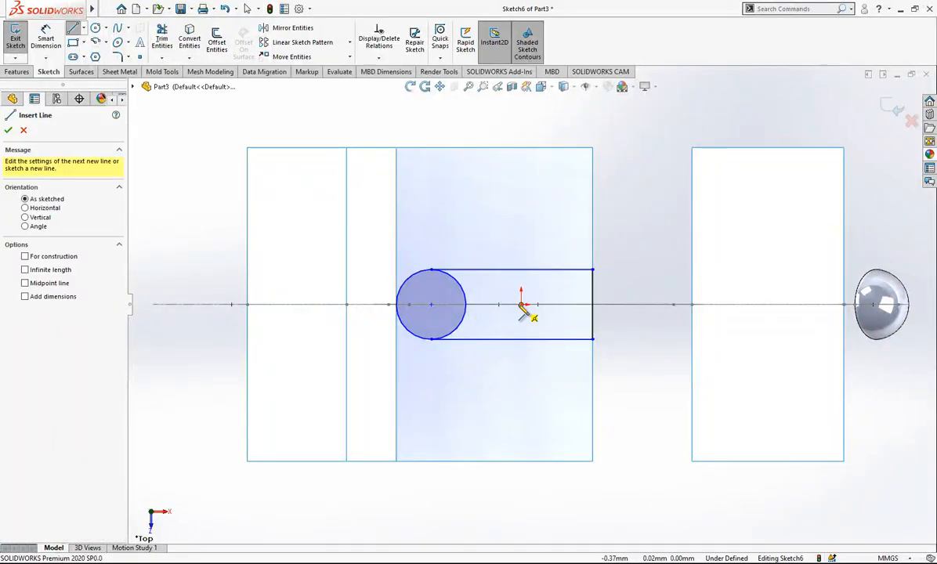
{"action": "left_click", "coordinate": [521, 304]}
{"action": "left_click", "coordinate": [646, 304]}
{"action": "key", "text": "Escape"}
{"action": "left_click", "coordinate": [636, 304]}
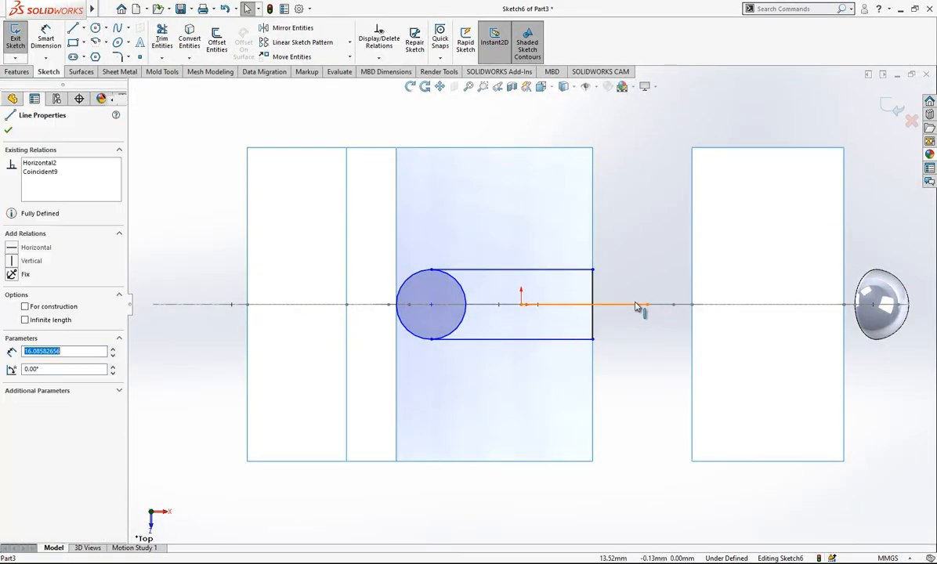
{"action": "left_click", "coordinate": [671, 276]}
{"action": "left_click_drag", "start_coordinate": [556, 232], "coordinate": [549, 354]}
{"action": "left_click", "coordinate": [662, 304]}
{"action": "left_click", "coordinate": [442, 276]}
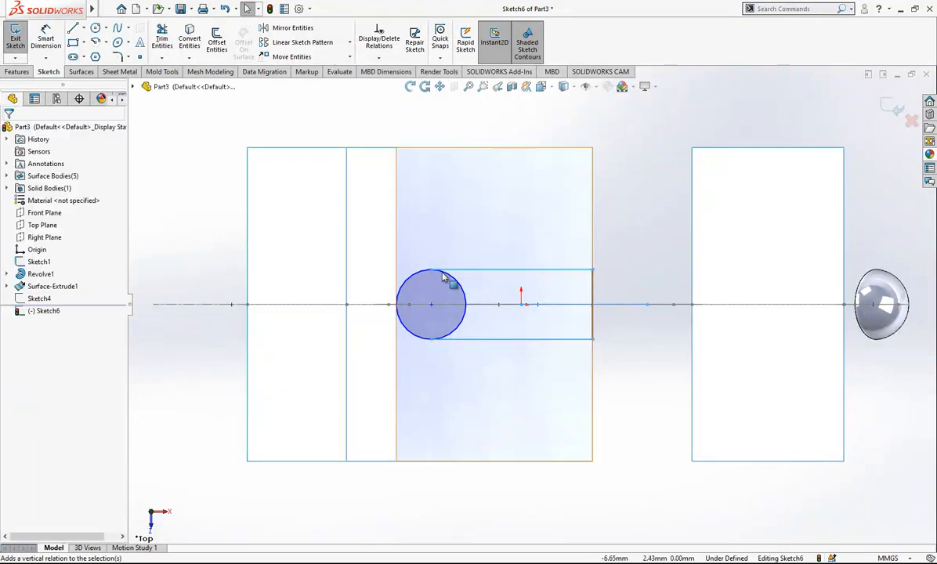
Step: Dimension the circle's diameter at 10 mm
{"action": "left_click", "coordinate": [46, 37]}
{"action": "left_click", "coordinate": [460, 286]}
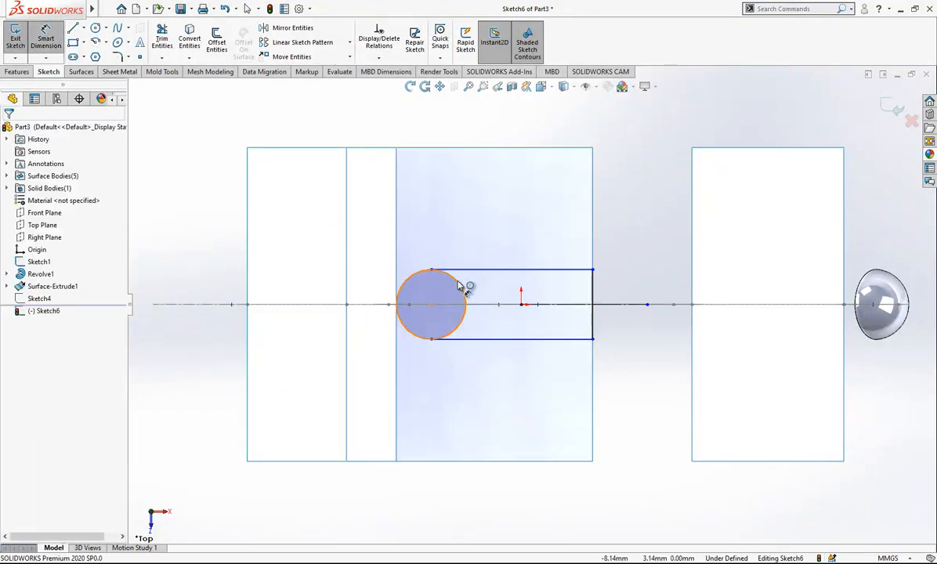
{"action": "left_click", "coordinate": [479, 281]}
{"action": "key", "text": "Return"}
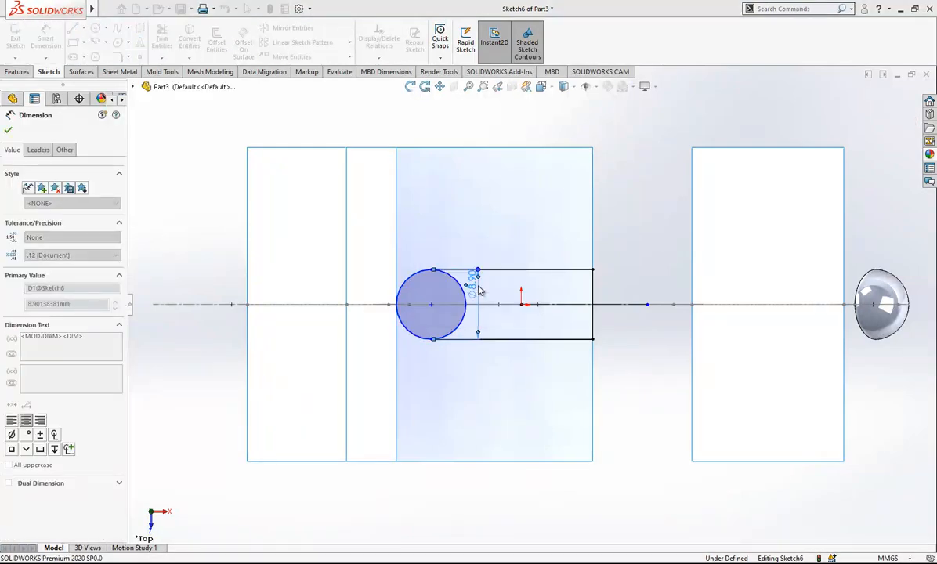
Step: Trim away the half of the circle inside the profile, leaving a single closed contour with one rounded end
{"action": "left_click", "coordinate": [162, 39]}
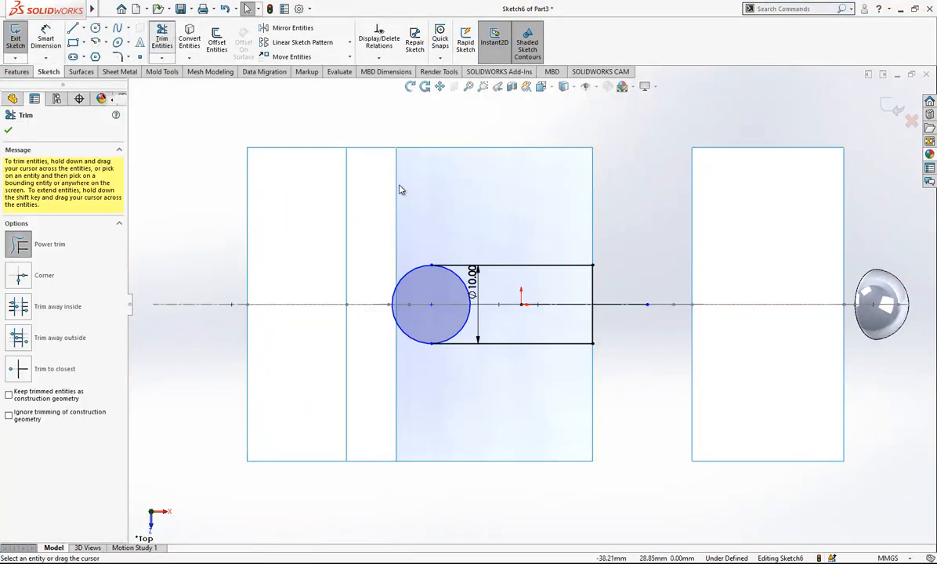
{"action": "left_click_drag", "start_coordinate": [447, 284], "coordinate": [493, 308]}
{"action": "scroll", "coordinate": [597, 304], "scroll_direction": "down", "scroll_amount": 1}
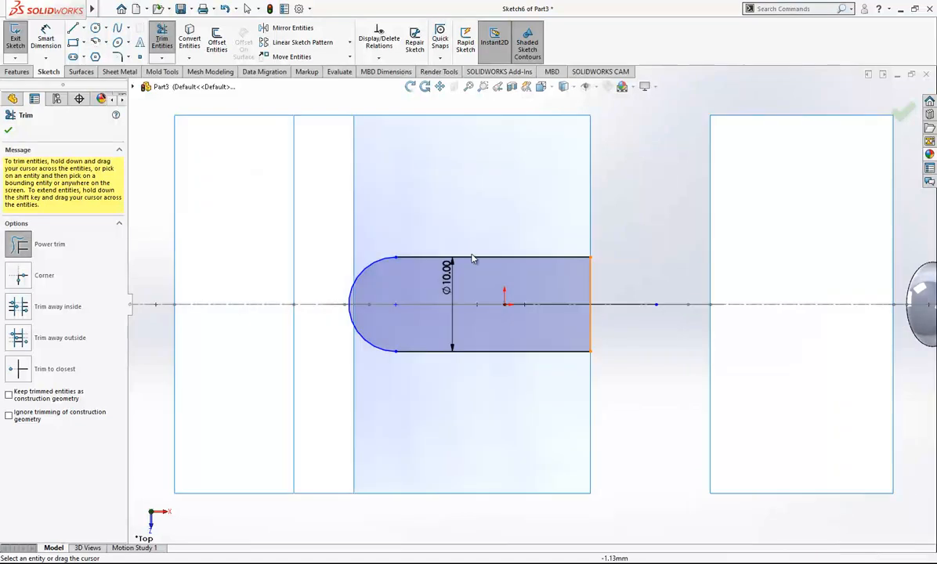
Step: Make the profile's rounded end tangent to the outer edge of the section surface
{"action": "key", "text": "Escape"}
{"action": "left_click", "coordinate": [360, 268]}
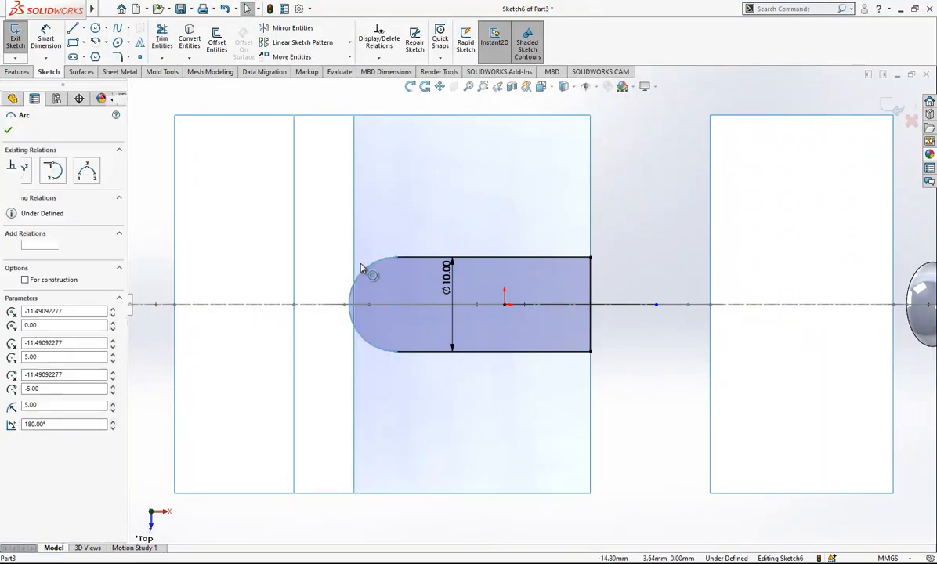
{"action": "left_click", "coordinate": [355, 268], "text": "ctrl"}
{"action": "middle_click_drag", "start_coordinate": [396, 313], "coordinate": [407, 187]}
{"action": "key", "text": "Escape"}
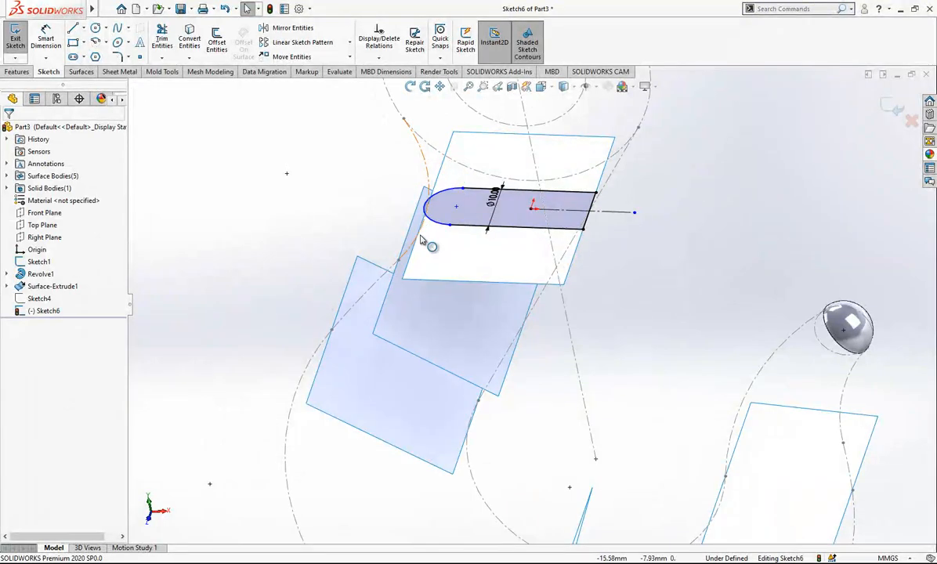
{"action": "left_click", "coordinate": [417, 250]}
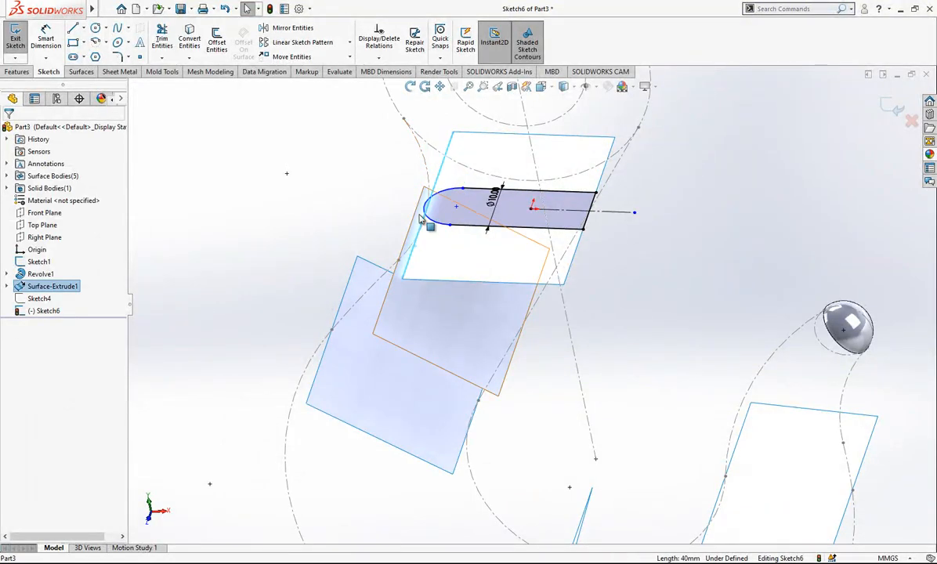
{"action": "left_click", "coordinate": [424, 211], "text": "ctrl"}
{"action": "left_click", "coordinate": [50, 310]}
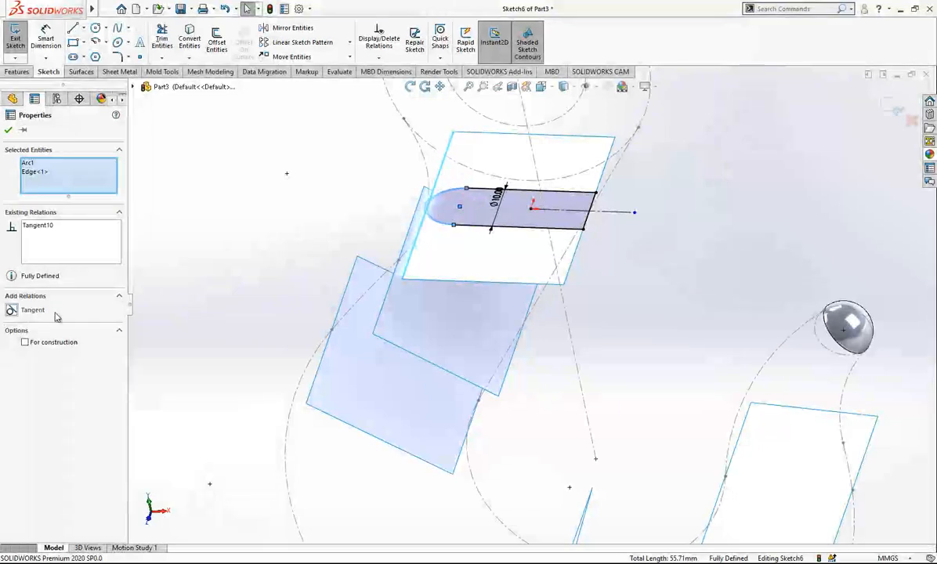
{"action": "key", "text": "Escape"}
Step: Fillet the profile's two square corners with a 4 mm radius and exit the sketch
{"action": "scroll", "coordinate": [534, 306], "scroll_direction": "up", "scroll_amount": 1}
{"action": "middle_click_drag", "start_coordinate": [538, 232], "coordinate": [529, 244]}
{"action": "scroll", "coordinate": [627, 126], "scroll_direction": "down", "scroll_amount": 3}
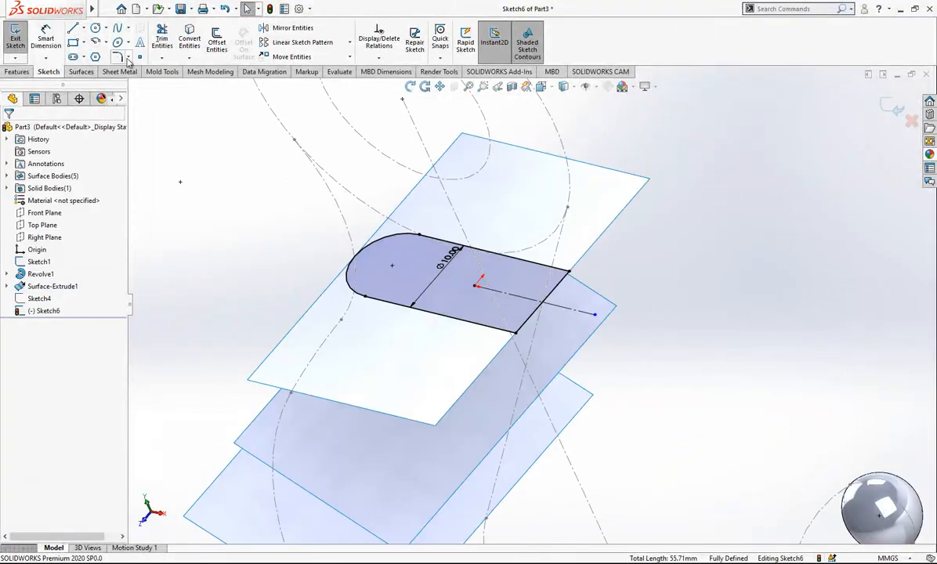
{"action": "left_click", "coordinate": [118, 57]}
{"action": "type", "text": "4.5"}
{"action": "key", "text": "Return"}
{"action": "mouse_move", "coordinate": [622, 263]}
{"action": "left_mouse_down"}
{"action": "mouse_move", "coordinate": [597, 271]}
{"action": "mouse_move", "coordinate": [616, 275]}
{"action": "left_mouse_up"}
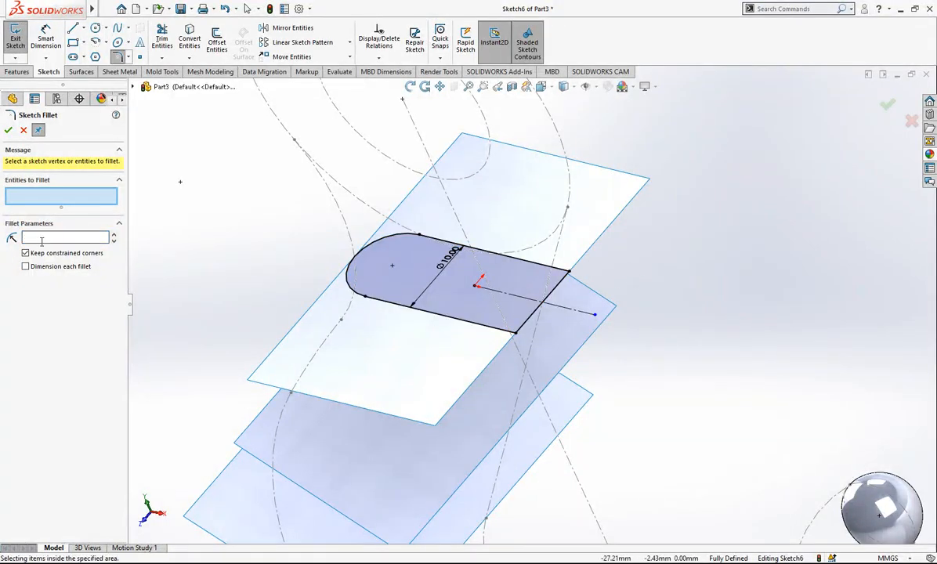
{"action": "left_click_drag", "start_coordinate": [474, 343], "coordinate": [475, 343]}
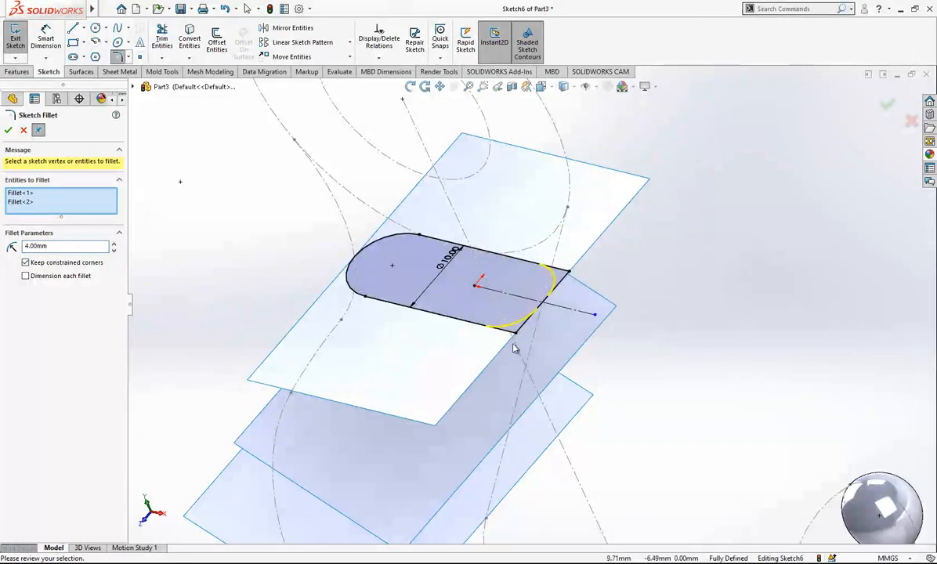
{"action": "left_click", "coordinate": [8, 130]}
{"action": "scroll", "coordinate": [502, 263], "scroll_direction": "up", "scroll_amount": 5}
{"action": "key", "text": "Escape"}
{"action": "mouse_move", "coordinate": [533, 287]}
{"action": "middle_mouse_down"}
{"action": "mouse_move", "coordinate": [542, 235]}
{"action": "mouse_move", "coordinate": [549, 254]}
{"action": "middle_mouse_up"}
{"action": "left_click", "coordinate": [893, 106]}
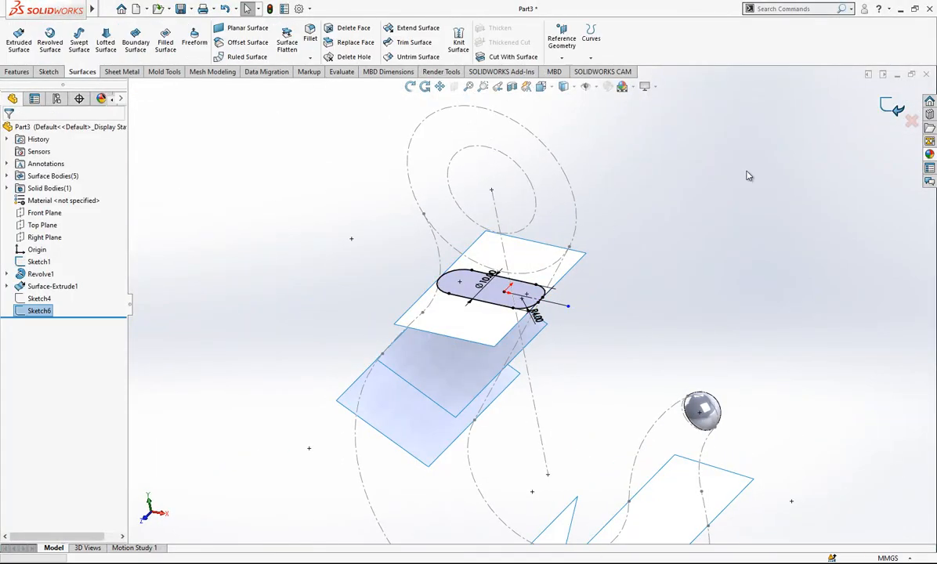
Step: Hide the section surface carrying the finished profile and start a sketch on the next section surface below it
{"action": "left_click", "coordinate": [548, 244]}
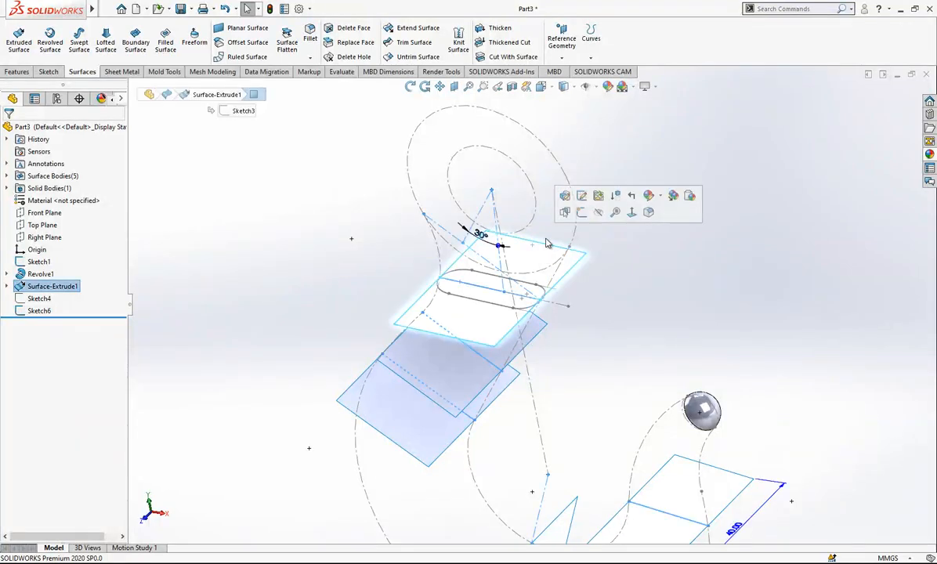
{"action": "left_click", "coordinate": [600, 213]}
{"action": "mouse_move", "coordinate": [627, 283]}
{"action": "middle_mouse_down"}
{"action": "mouse_move", "coordinate": [539, 256]}
{"action": "mouse_move", "coordinate": [502, 284]}
{"action": "middle_mouse_up"}
{"action": "left_click", "coordinate": [487, 324]}
{"action": "left_click", "coordinate": [536, 288]}
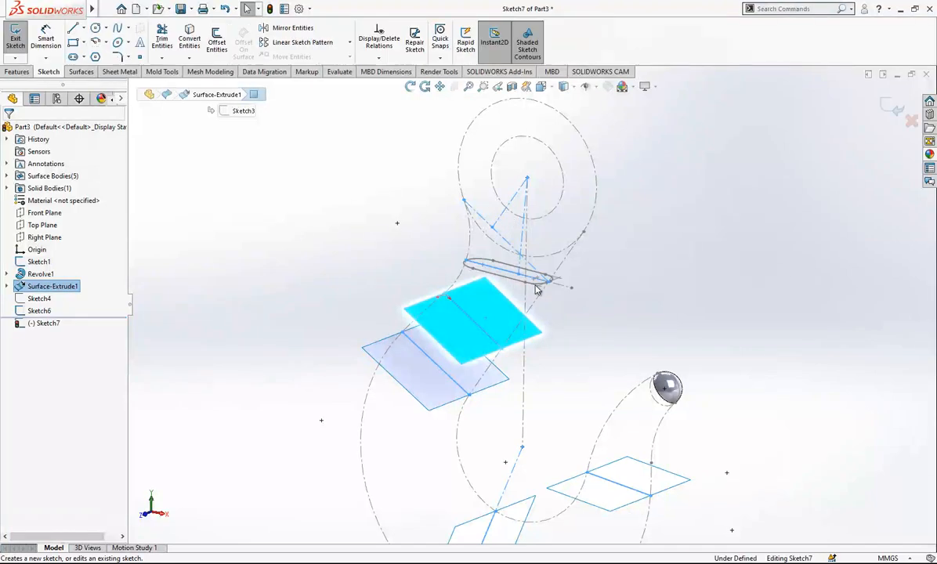
Step: Convert the layout line crossing the section surface into the sketch and make it construction geometry
{"action": "scroll", "coordinate": [452, 293], "scroll_direction": "down", "scroll_amount": 6}
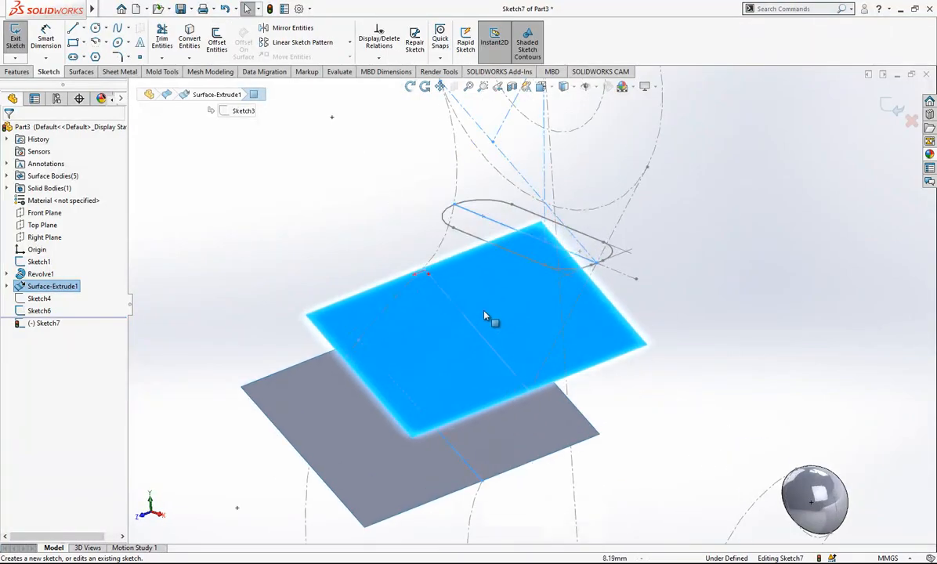
{"action": "left_click", "coordinate": [445, 299]}
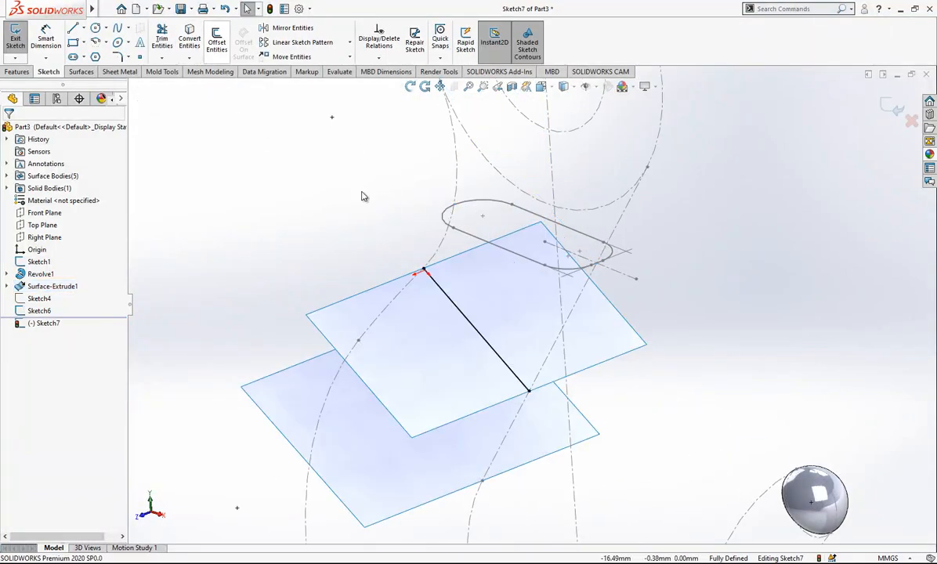
{"action": "left_click", "coordinate": [441, 291]}
{"action": "left_click", "coordinate": [407, 225]}
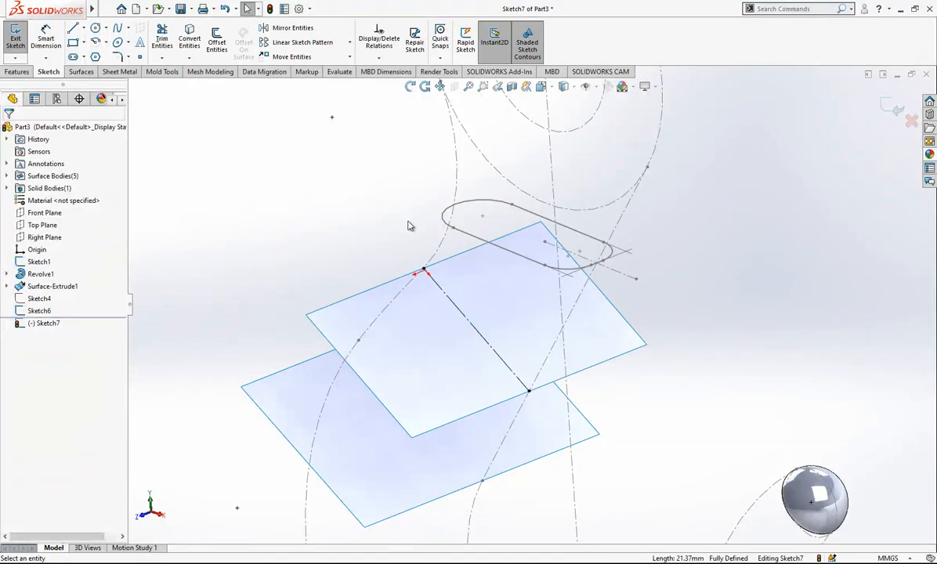
Step: Draw a circle centred on the construction line through its outer endpoint and dimension its diameter at 10 mm
{"action": "left_click", "coordinate": [95, 29]}
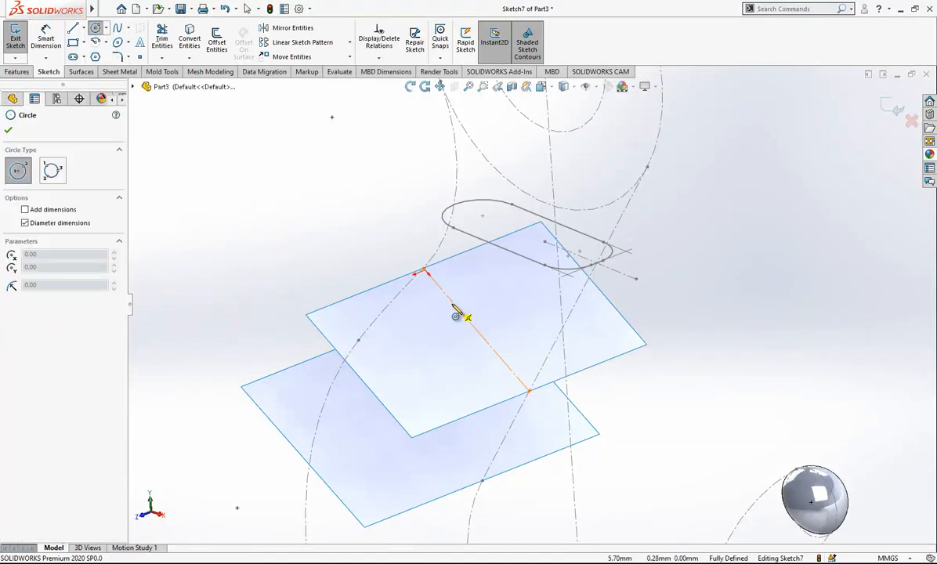
{"action": "left_click", "coordinate": [452, 304]}
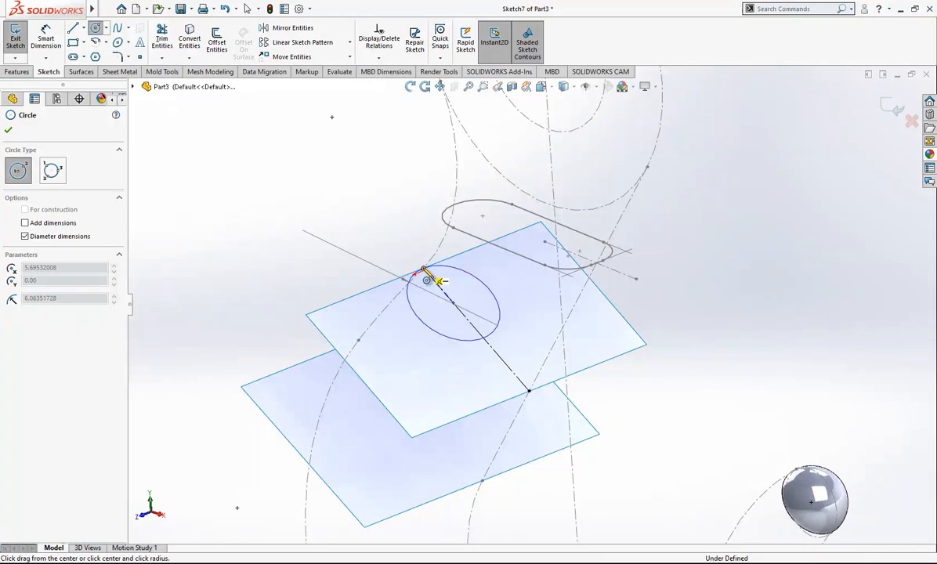
{"action": "left_click", "coordinate": [424, 270]}
{"action": "key", "text": "Escape"}
{"action": "left_click", "coordinate": [451, 270]}
{"action": "left_click", "coordinate": [470, 296]}
{"action": "type", "text": "10"}
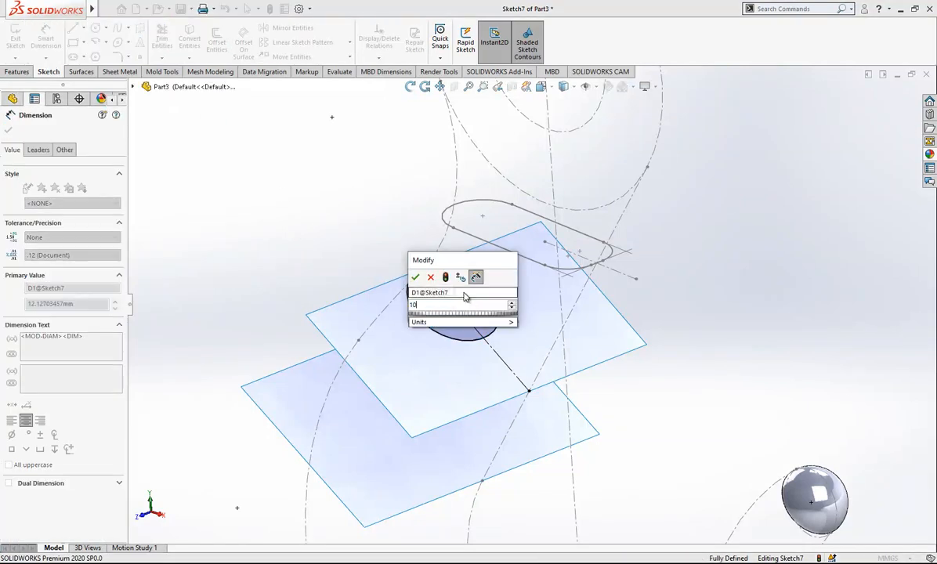
{"action": "key", "text": "Return"}
{"action": "left_click", "coordinate": [385, 225]}
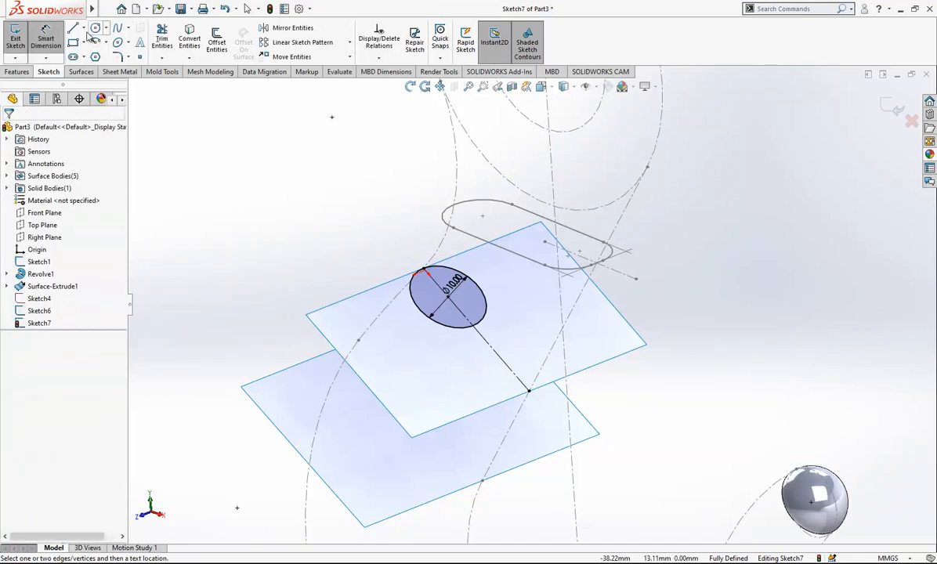
Step: Draw a slanted line beside the circle to the surface's inner edge, then an 8 mm line (about) along that edge to the construction line's endpoint
{"action": "key", "text": "l"}
{"action": "left_click", "coordinate": [469, 270]}
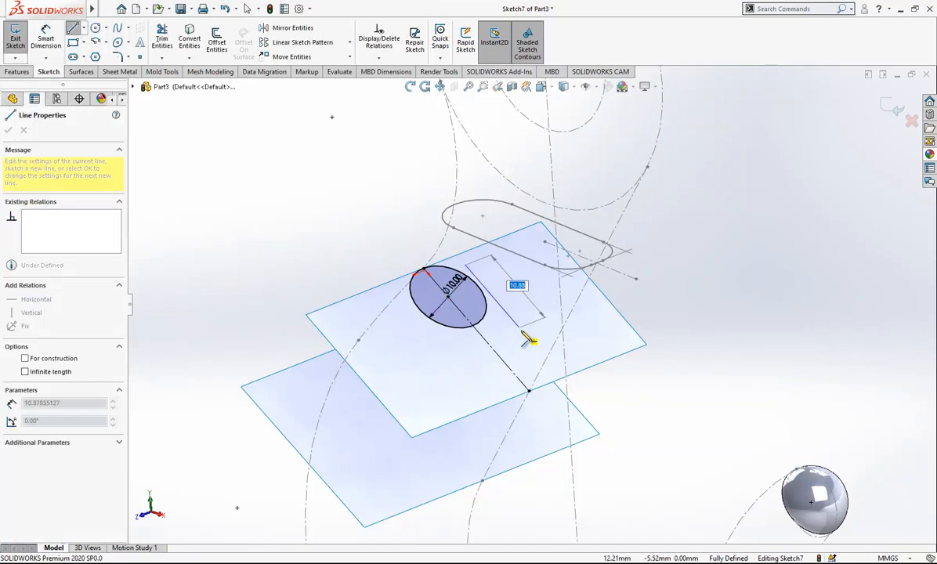
{"action": "left_click", "coordinate": [581, 371]}
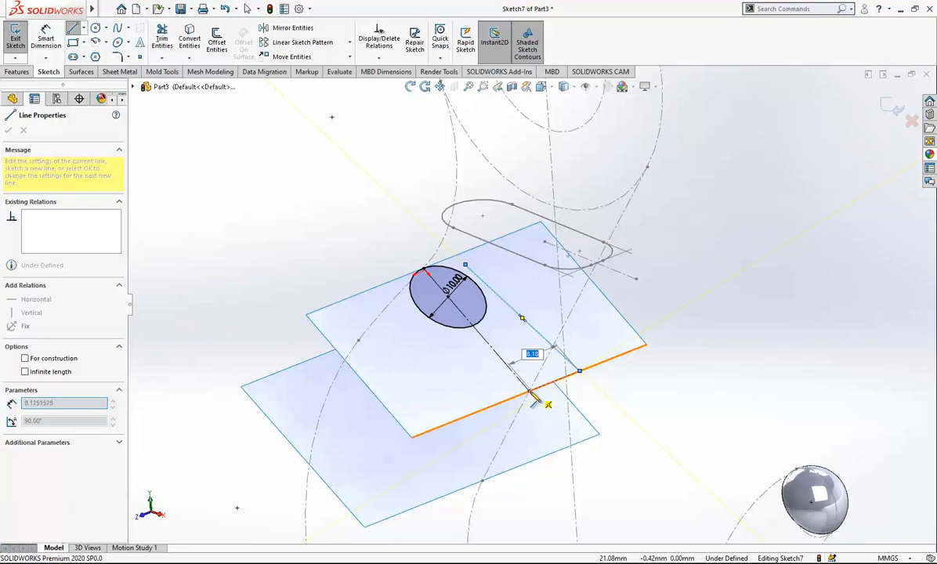
{"action": "key", "text": "Escape"}
Step: Make the slanted line tangent to the circle and stretch its free end beyond the circle
{"action": "mouse_move", "coordinate": [528, 369]}
{"action": "middle_mouse_down"}
{"action": "mouse_move", "coordinate": [496, 326]}
{"action": "mouse_move", "coordinate": [422, 331]}
{"action": "mouse_move", "coordinate": [452, 386]}
{"action": "mouse_move", "coordinate": [488, 335]}
{"action": "mouse_move", "coordinate": [554, 281]}
{"action": "middle_mouse_up"}
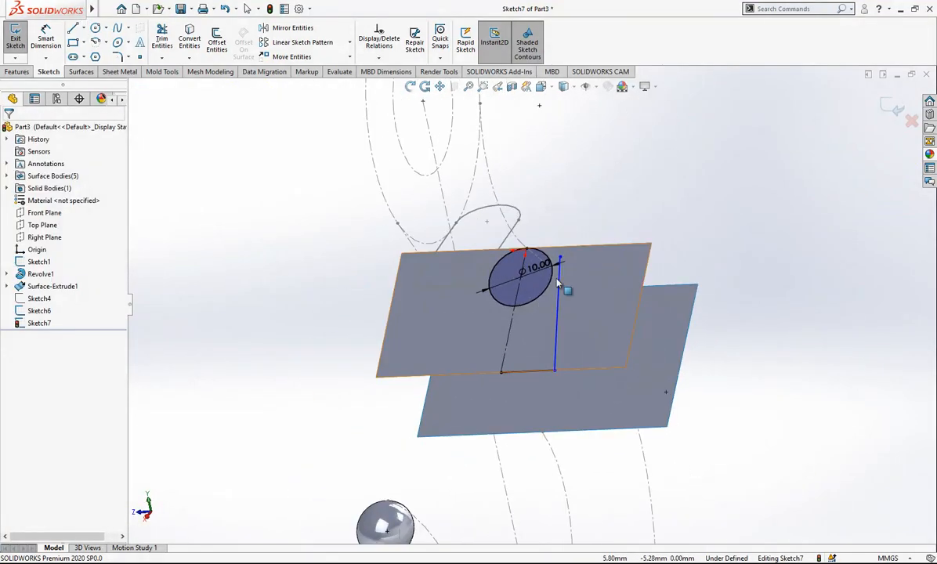
{"action": "left_click", "coordinate": [557, 293]}
{"action": "left_click", "coordinate": [557, 310], "text": "ctrl"}
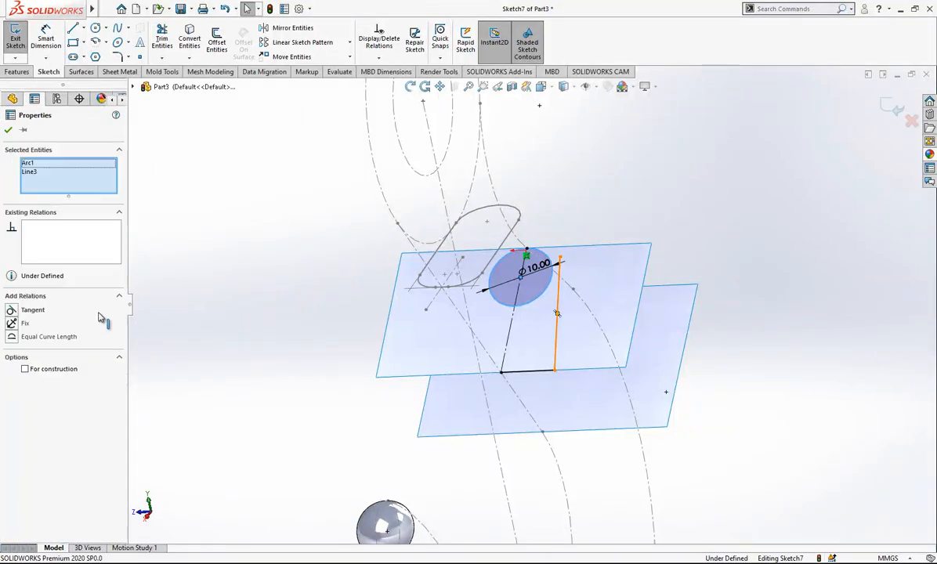
{"action": "key", "text": "Escape"}
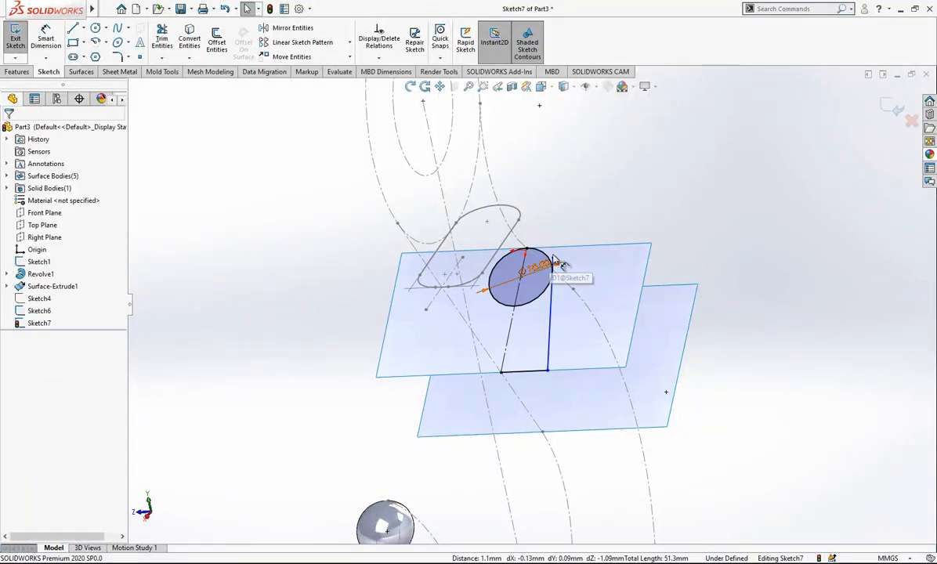
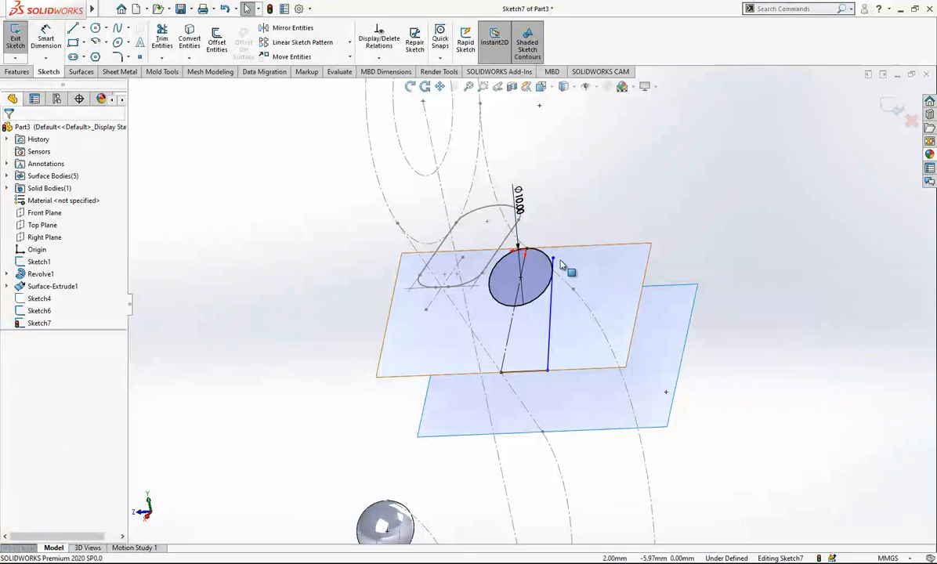
{"action": "left_click_drag", "start_coordinate": [553, 257], "coordinate": [558, 207]}
{"action": "key", "text": "Escape"}
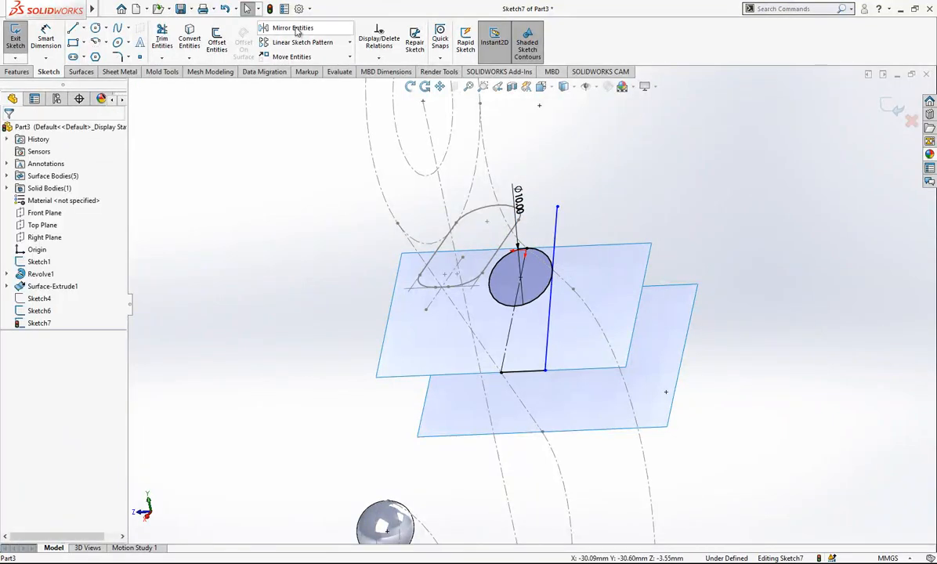
Step: Trim the slanted line's excess past the circle and the circle's inner arc between that line and the construction line
{"action": "left_click", "coordinate": [293, 28]}
{"action": "key", "text": "Escape"}
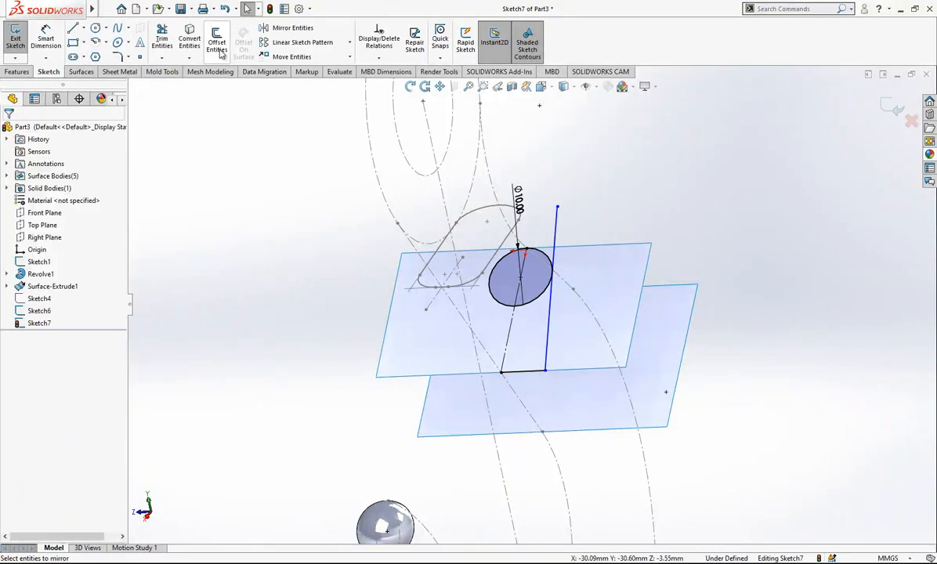
{"action": "scroll", "coordinate": [582, 199], "scroll_direction": "down", "scroll_amount": 2}
{"action": "left_click_drag", "start_coordinate": [578, 242], "coordinate": [531, 241]}
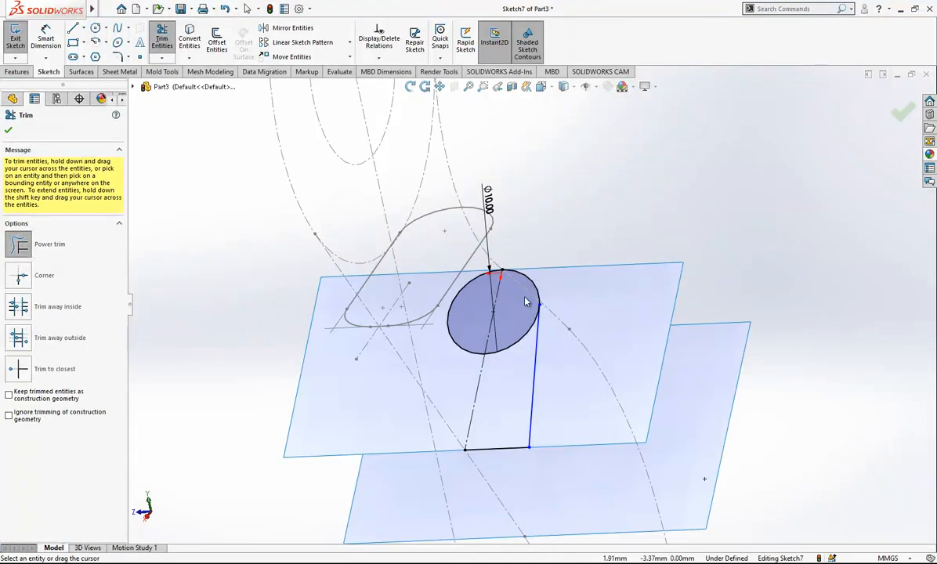
{"action": "left_click_drag", "start_coordinate": [517, 361], "coordinate": [523, 329]}
{"action": "key", "text": "Escape"}
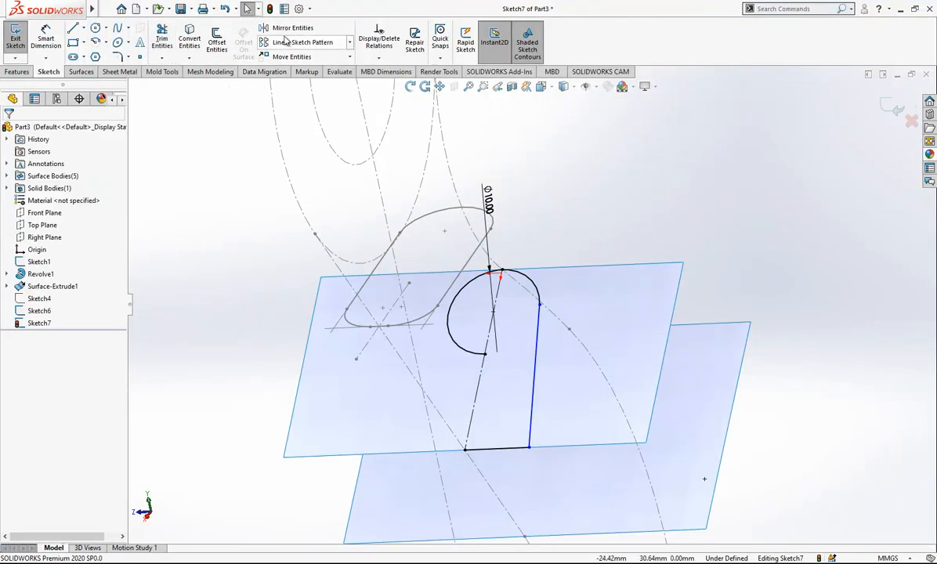
Step: Mirror the slanted line and the short base line about the construction line
{"action": "left_click", "coordinate": [292, 28]}
{"action": "left_click", "coordinate": [513, 451]}
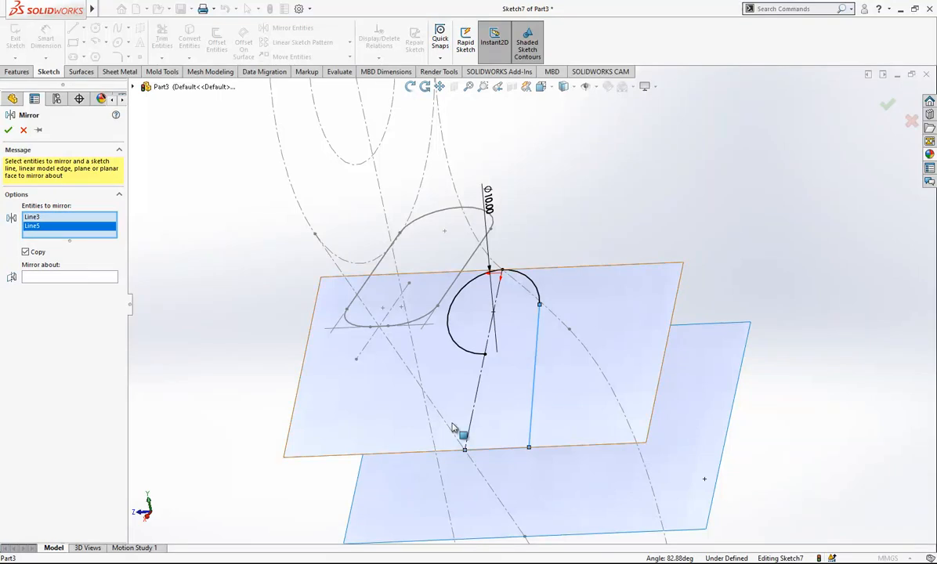
{"action": "left_click", "coordinate": [94, 279]}
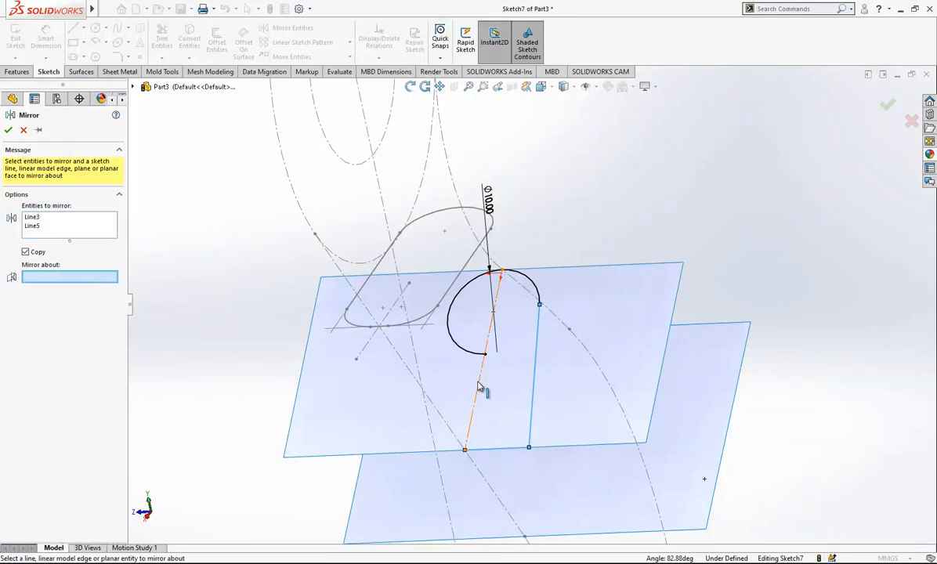
{"action": "middle_click_drag", "start_coordinate": [492, 396], "coordinate": [533, 388]}
{"action": "right_click", "coordinate": [529, 360]}
Step: Trim the remaining circle arc inside the profile, leaving one closed tapered contour
{"action": "left_click", "coordinate": [162, 37]}
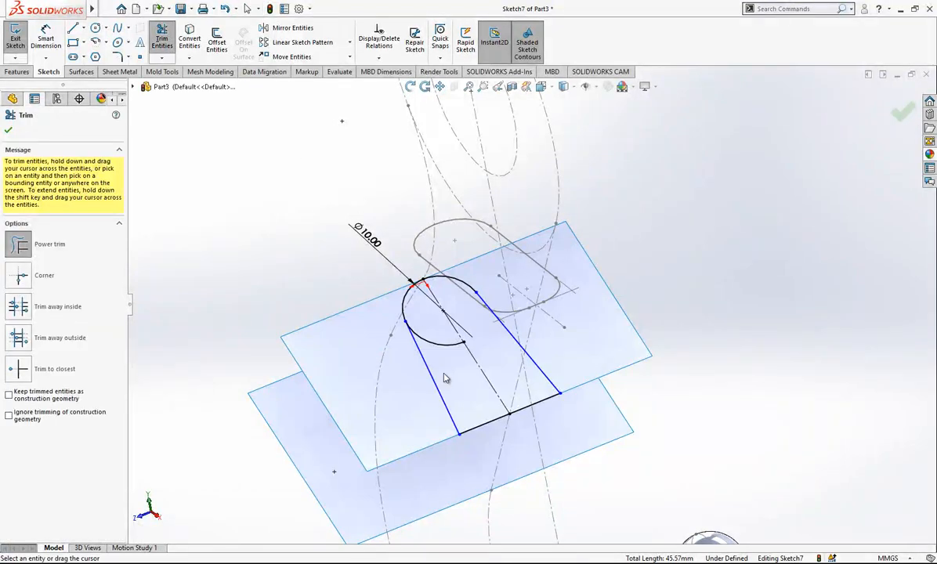
{"action": "left_click_drag", "start_coordinate": [443, 378], "coordinate": [439, 333]}
{"action": "key", "text": "Escape"}
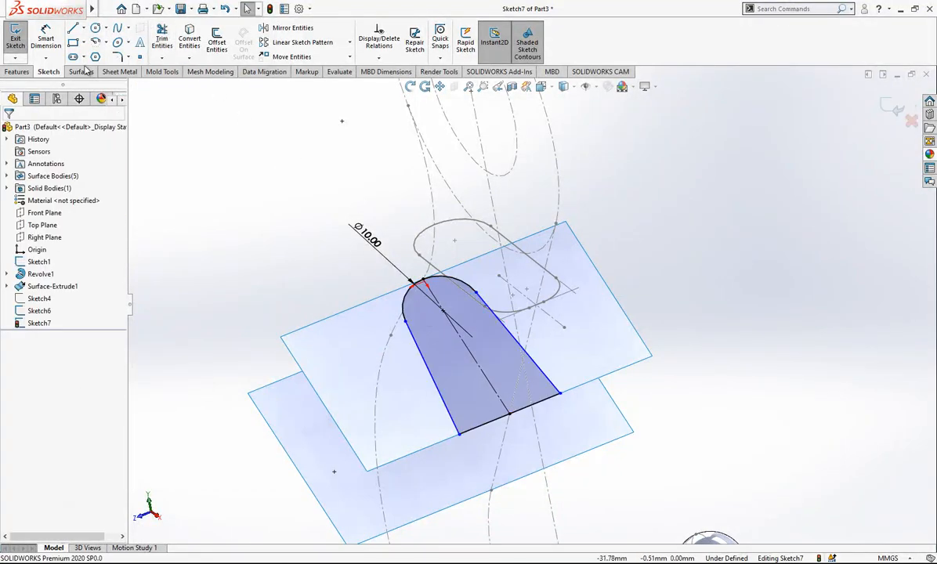
Step: Fillet both corners at the tapered contour's base with a 4.5 mm radius
{"action": "left_click", "coordinate": [118, 57]}
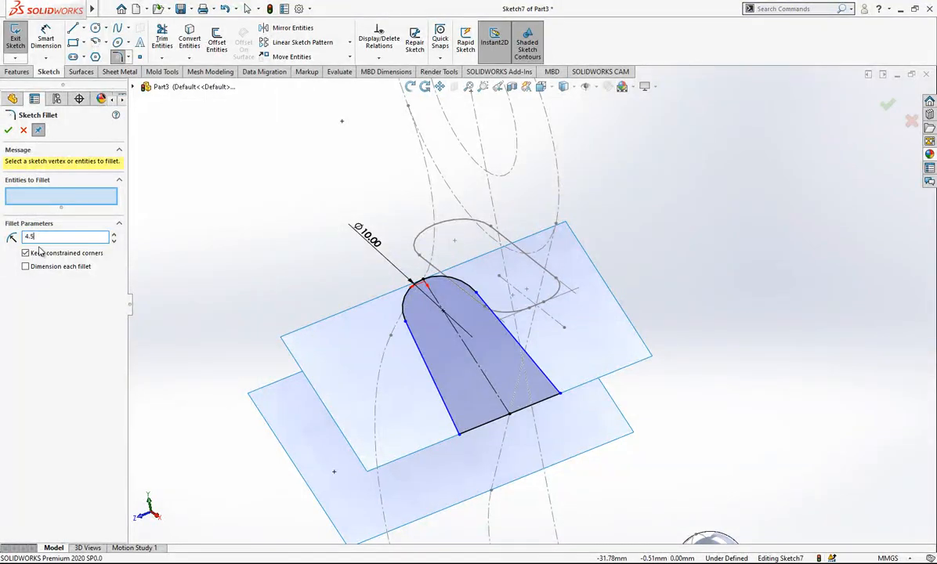
{"action": "type", "text": "4.5"}
{"action": "left_click", "coordinate": [560, 393]}
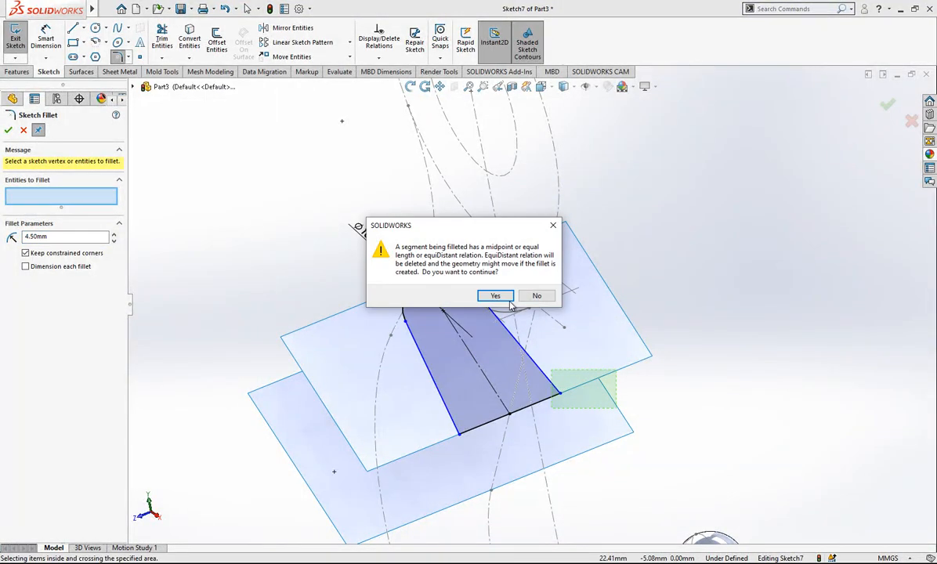
{"action": "left_click", "coordinate": [491, 295]}
{"action": "left_click_drag", "start_coordinate": [481, 471], "coordinate": [449, 414]}
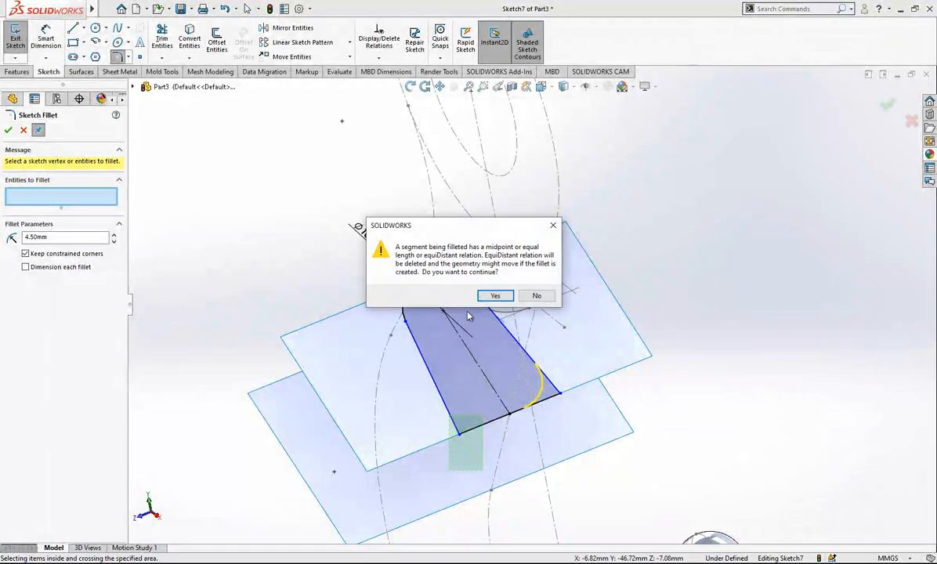
{"action": "left_click", "coordinate": [495, 296]}
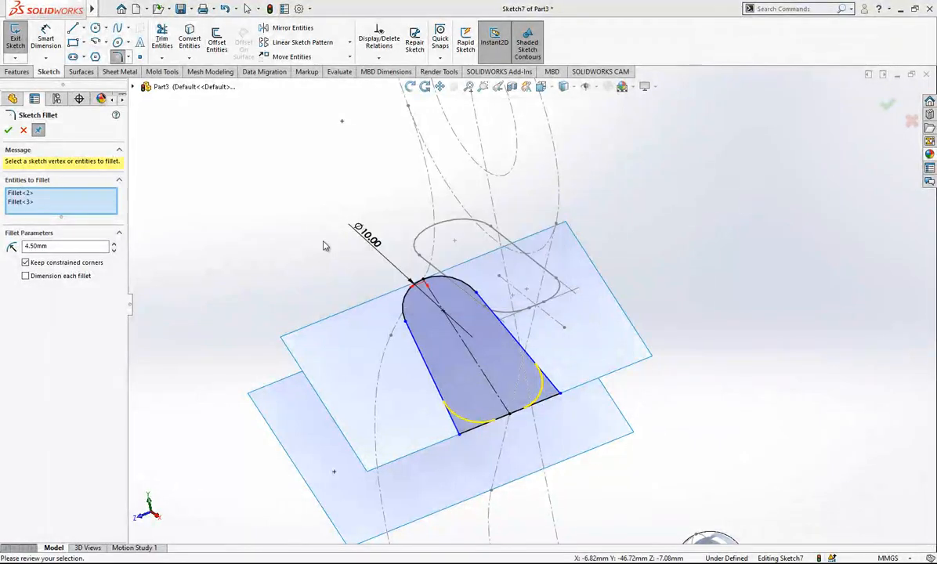
{"action": "left_click", "coordinate": [8, 130]}
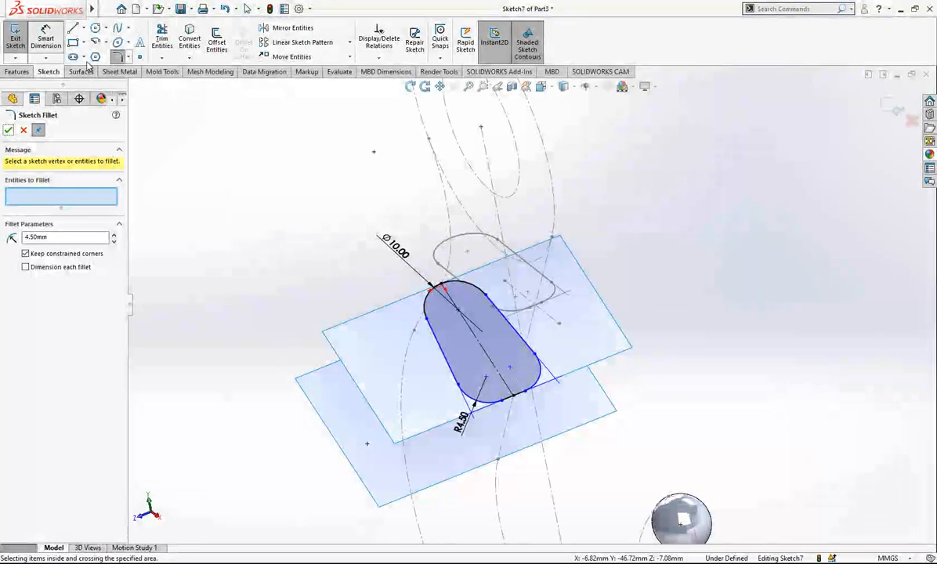
Step: Set the straight base segment between the two fillets to 2 mm and exit the sketch
{"action": "left_click", "coordinate": [525, 393]}
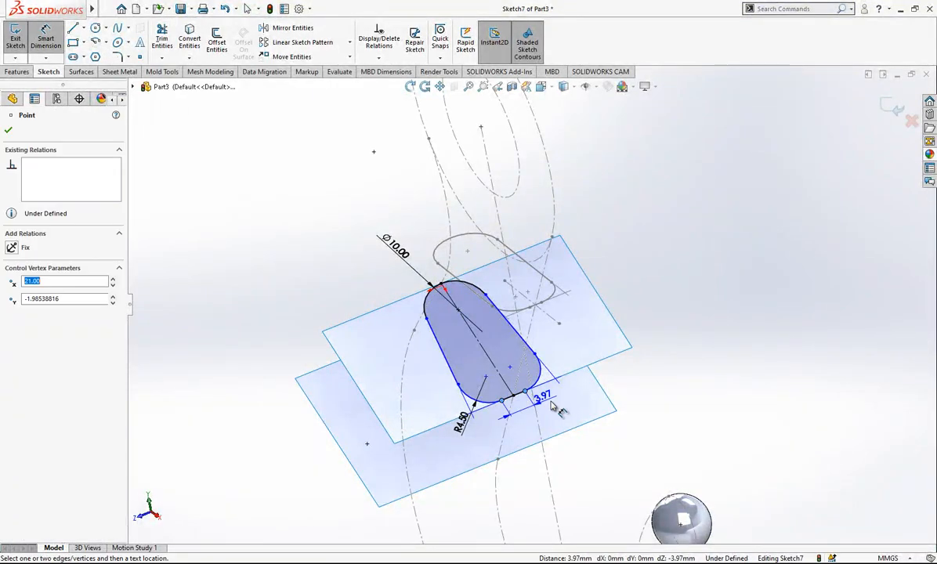
{"action": "left_click", "coordinate": [565, 409]}
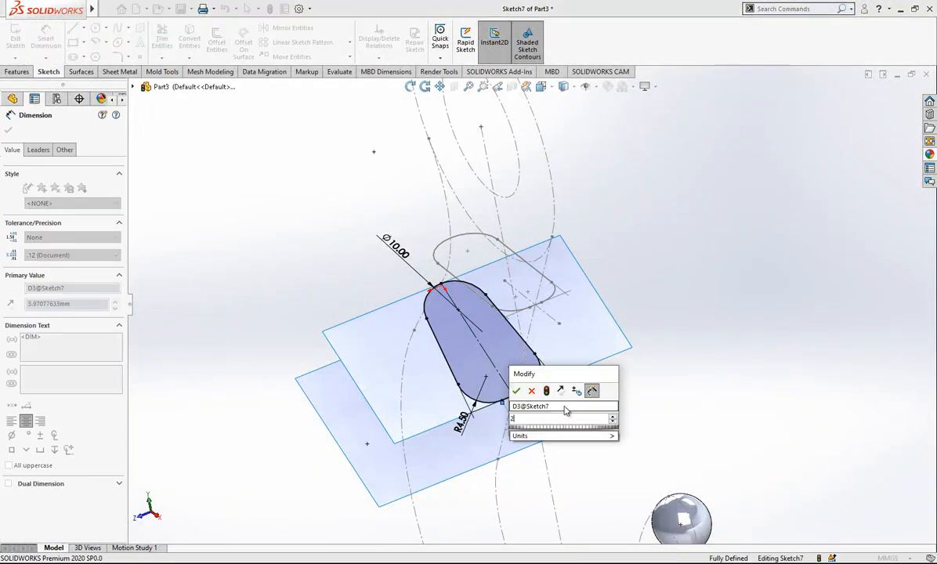
{"action": "type", "text": "2"}
{"action": "key", "text": "Return"}
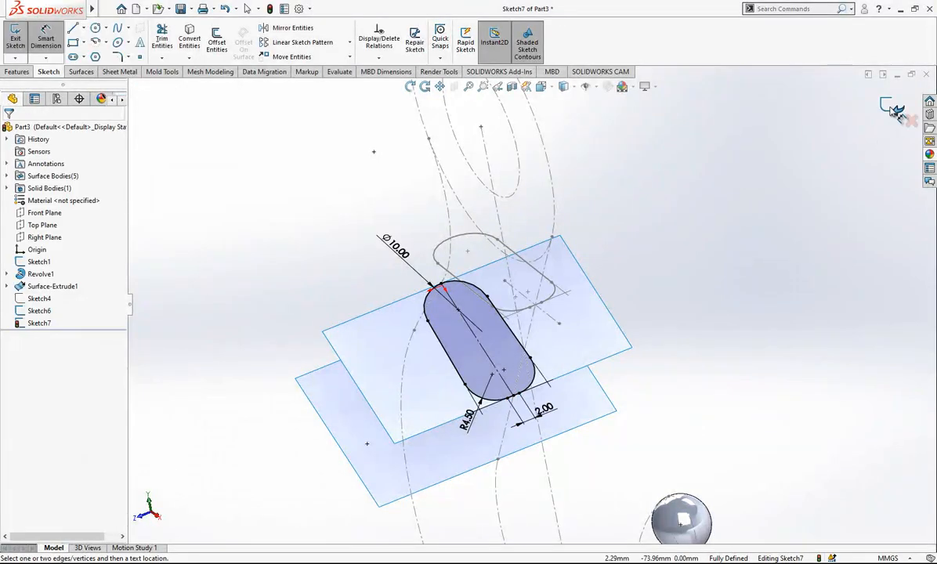
{"action": "key", "text": "ctrl+b"}
Step: Hide the section surface of the finished profile and open a sketch on the next section surface below it
{"action": "mouse_move", "coordinate": [521, 276]}
{"action": "middle_mouse_down"}
{"action": "mouse_move", "coordinate": [540, 282]}
{"action": "mouse_move", "coordinate": [496, 345]}
{"action": "mouse_move", "coordinate": [609, 353]}
{"action": "mouse_move", "coordinate": [522, 418]}
{"action": "mouse_move", "coordinate": [443, 293]}
{"action": "mouse_move", "coordinate": [628, 274]}
{"action": "middle_mouse_up"}
{"action": "left_click", "coordinate": [624, 274]}
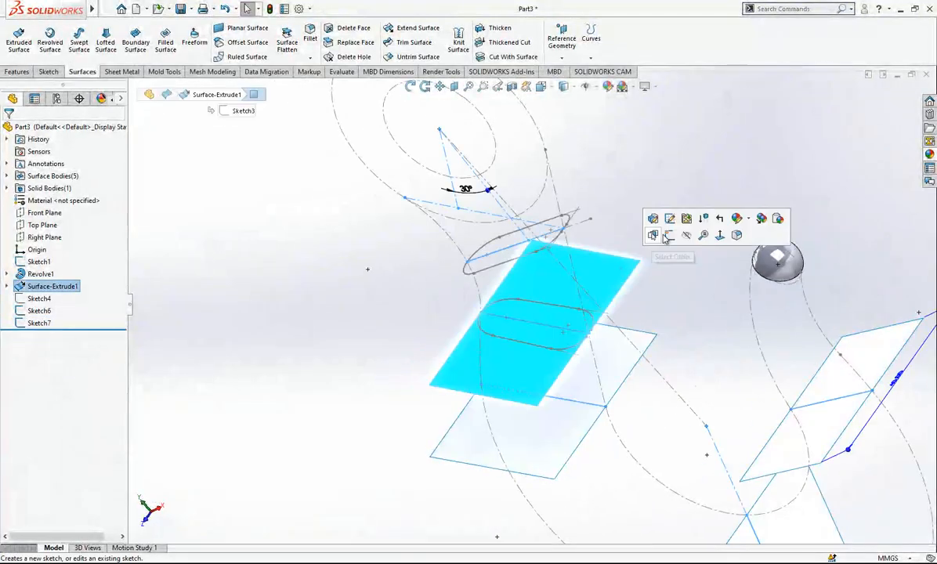
{"action": "mouse_move", "coordinate": [690, 284]}
{"action": "middle_mouse_down"}
{"action": "mouse_move", "coordinate": [536, 401]}
{"action": "mouse_move", "coordinate": [509, 345]}
{"action": "mouse_move", "coordinate": [530, 366]}
{"action": "mouse_move", "coordinate": [529, 380]}
{"action": "mouse_move", "coordinate": [558, 360]}
{"action": "mouse_move", "coordinate": [516, 360]}
{"action": "mouse_move", "coordinate": [558, 358]}
{"action": "middle_mouse_up"}
{"action": "left_click", "coordinate": [558, 358]}
{"action": "left_click", "coordinate": [592, 317]}
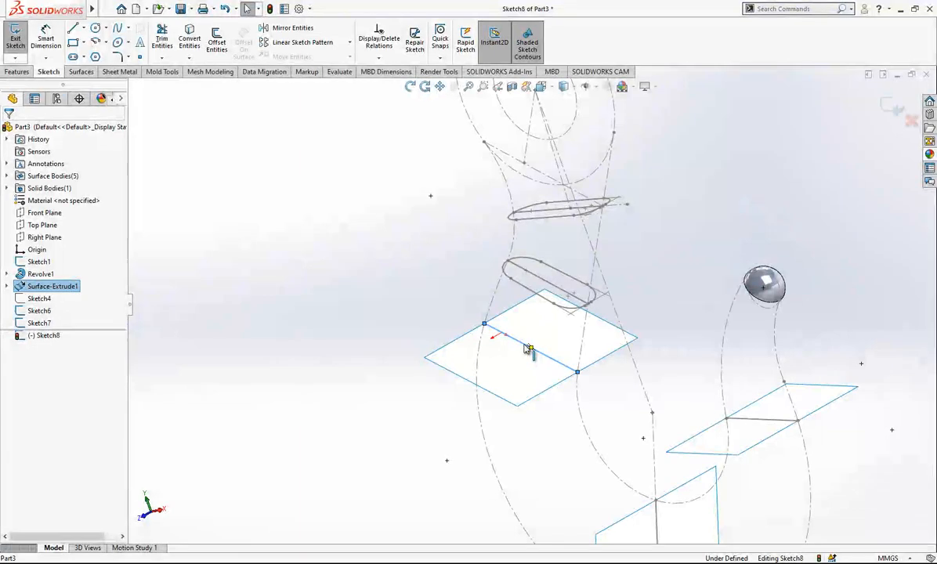
Step: Convert the layout line crossing the section surface into the sketch as a construction line
{"action": "scroll", "coordinate": [514, 347], "scroll_direction": "down", "scroll_amount": 2}
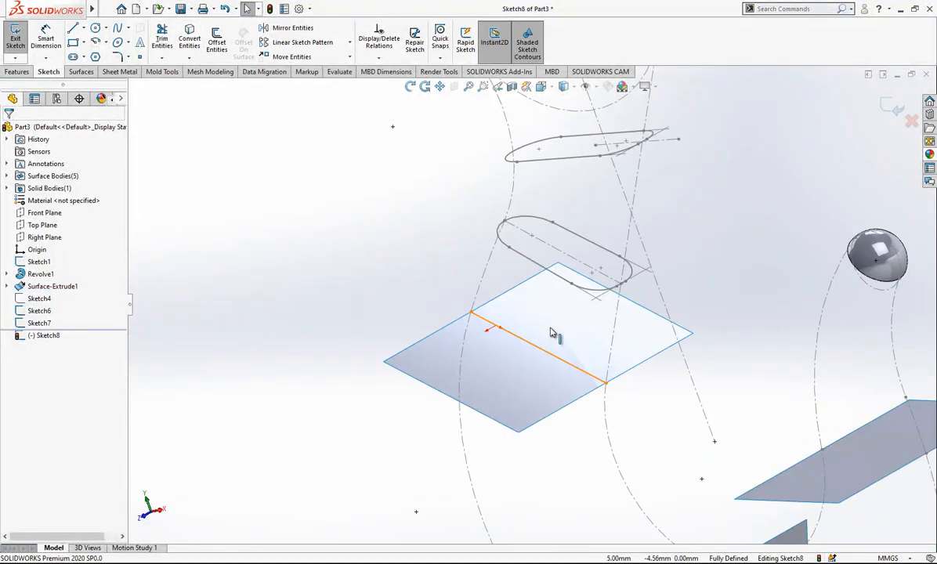
{"action": "left_click_drag", "start_coordinate": [567, 331], "coordinate": [510, 359]}
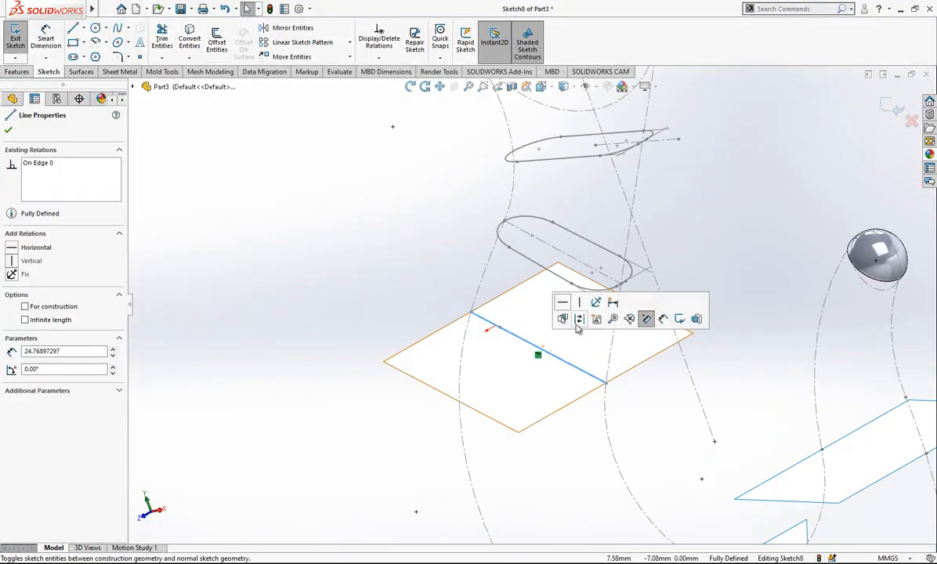
{"action": "left_click", "coordinate": [577, 322]}
Step: Draw a 10 mm diameter circle centred on the construction line and passing through its endpoint on the outer hook outline
{"action": "scroll", "coordinate": [580, 328], "scroll_direction": "up", "scroll_amount": 2}
{"action": "middle_click_drag", "start_coordinate": [581, 327], "coordinate": [562, 353]}
{"action": "scroll", "coordinate": [564, 354], "scroll_direction": "down", "scroll_amount": 1}
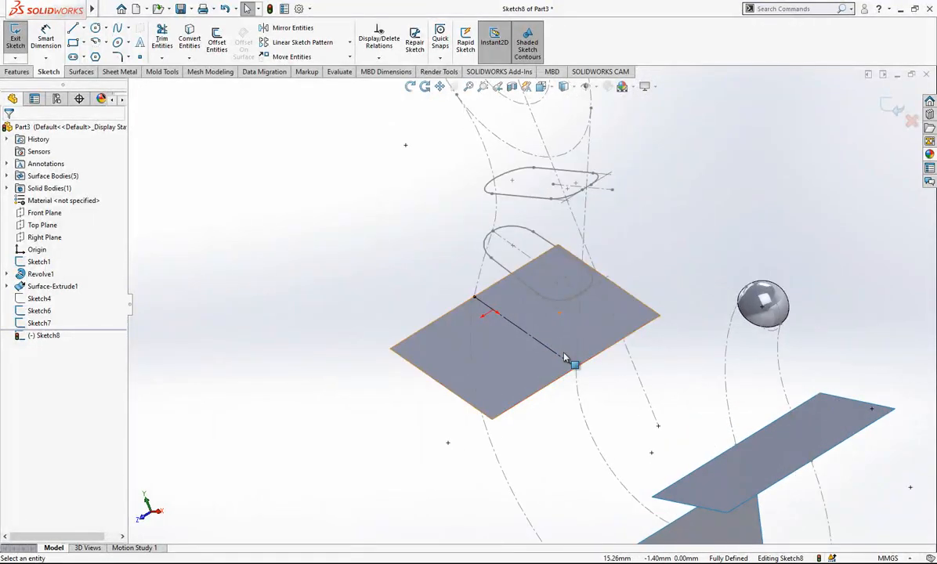
{"action": "scroll", "coordinate": [589, 351], "scroll_direction": "down", "scroll_amount": 1}
{"action": "scroll", "coordinate": [583, 342], "scroll_direction": "down", "scroll_amount": 1}
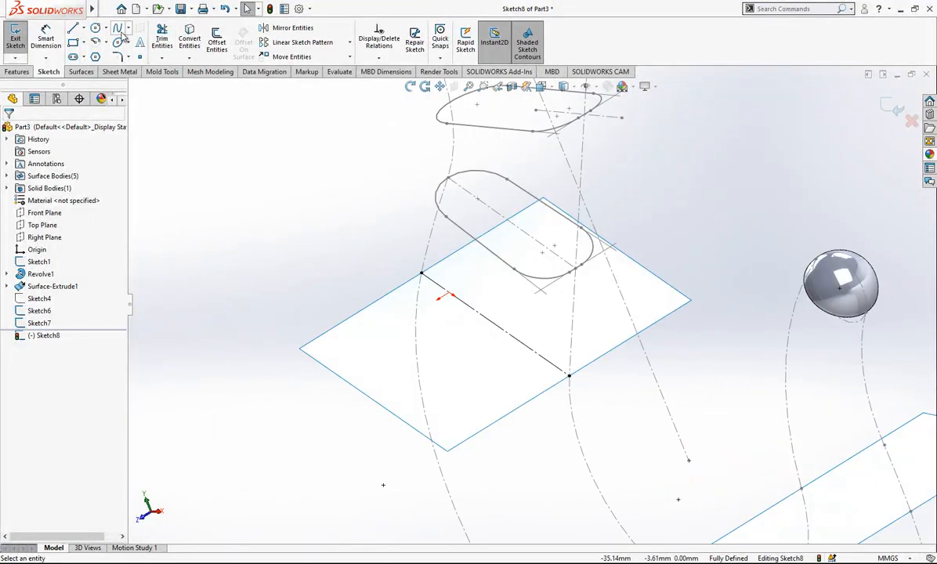
{"action": "left_click", "coordinate": [95, 28]}
{"action": "left_click", "coordinate": [457, 297]}
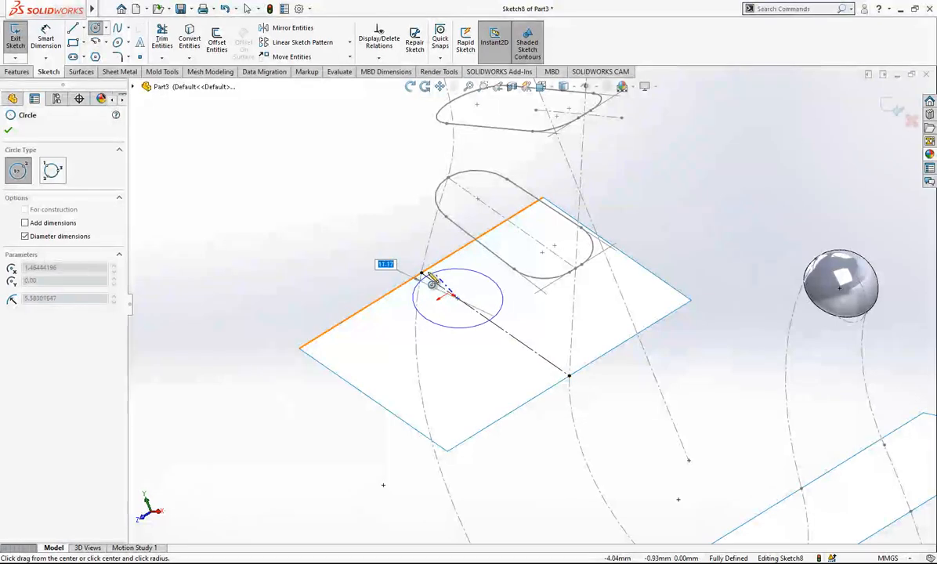
{"action": "left_click", "coordinate": [422, 274]}
{"action": "left_click", "coordinate": [47, 31]}
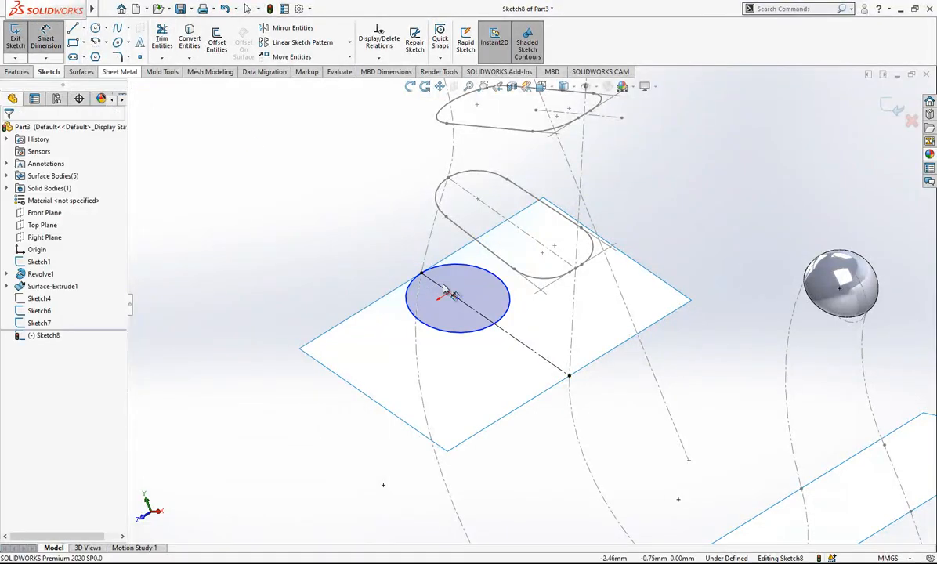
{"action": "left_click", "coordinate": [480, 272]}
{"action": "left_click", "coordinate": [480, 294]}
{"action": "type", "text": "10"}
{"action": "key", "text": "Return"}
{"action": "key", "text": "Escape"}
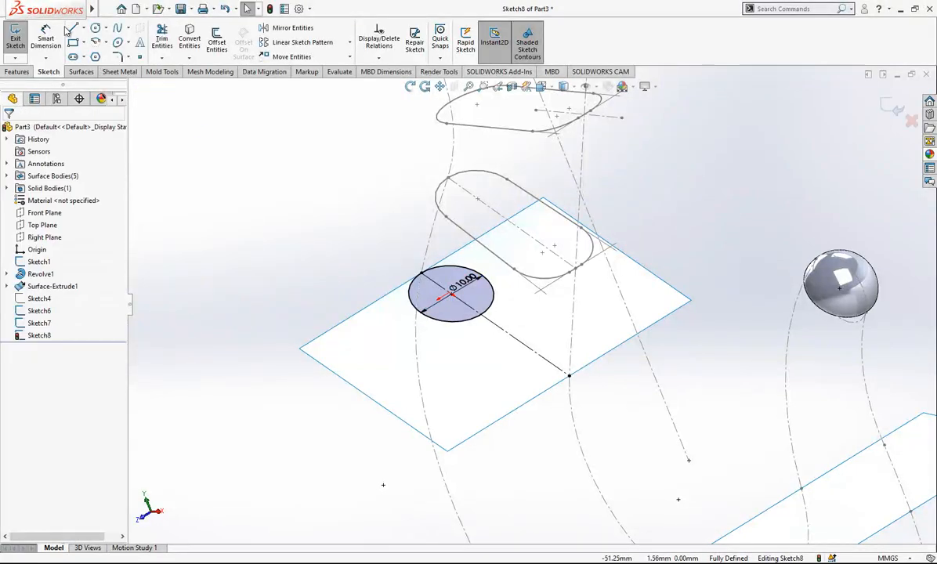
Step: Draw a slanted line from beside the circle to the surface's inner edge, and a base line to the construction line's end
{"action": "key", "text": "l"}
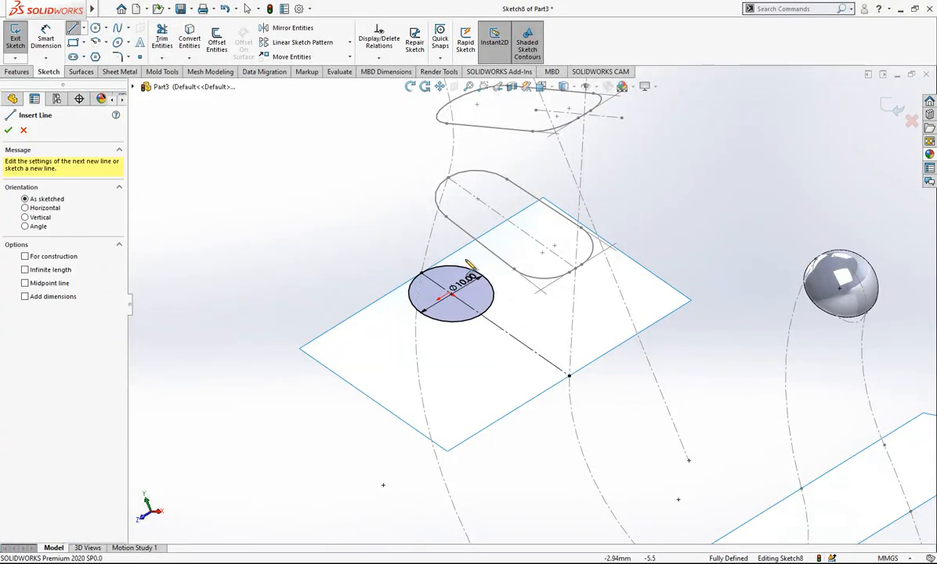
{"action": "left_click", "coordinate": [468, 264]}
{"action": "key", "text": "ctrl+8"}
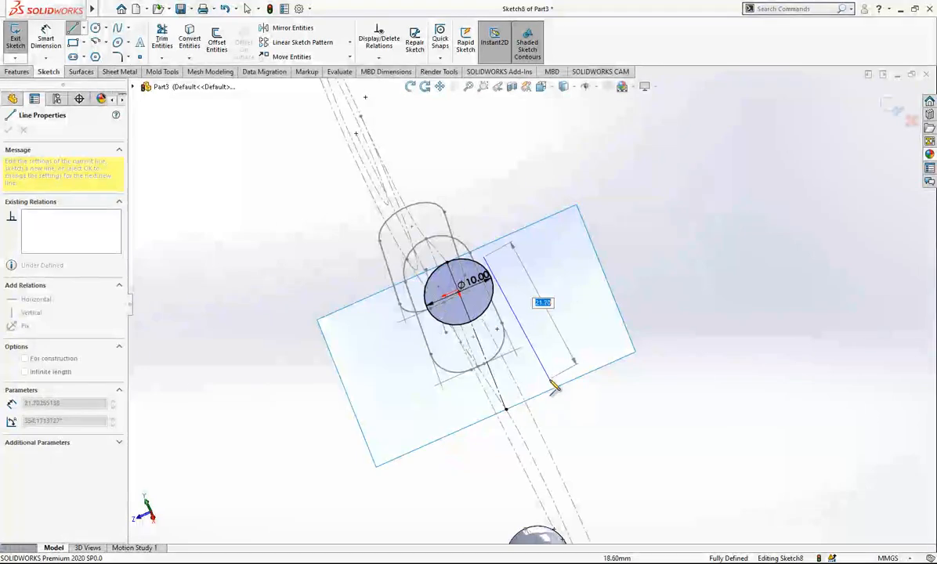
{"action": "left_click", "coordinate": [566, 382]}
{"action": "left_click", "coordinate": [506, 409]}
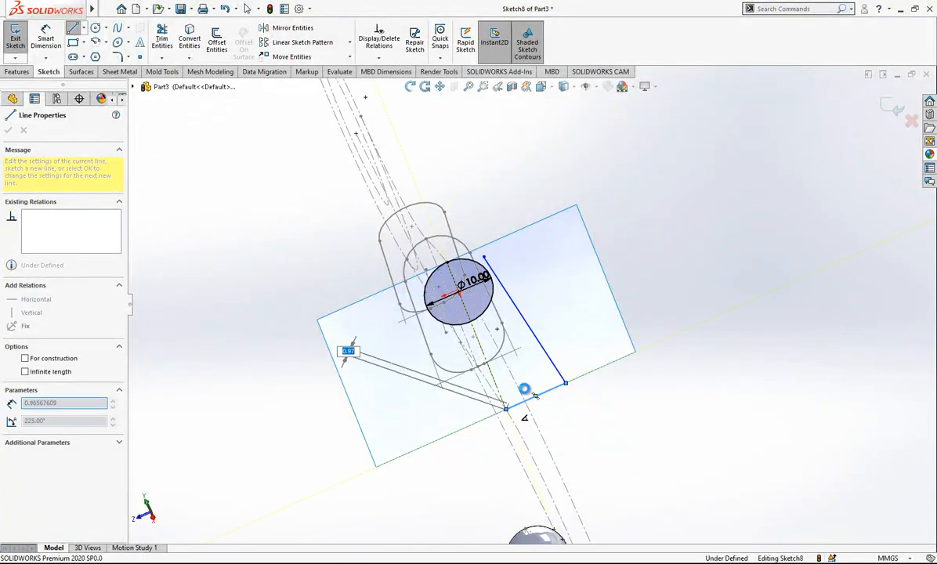
{"action": "key", "text": "Escape"}
Step: Make the slanted line tangent to the circle and end it at the tangent point
{"action": "left_click", "coordinate": [499, 297]}
{"action": "left_click", "coordinate": [412, 317], "text": "ctrl"}
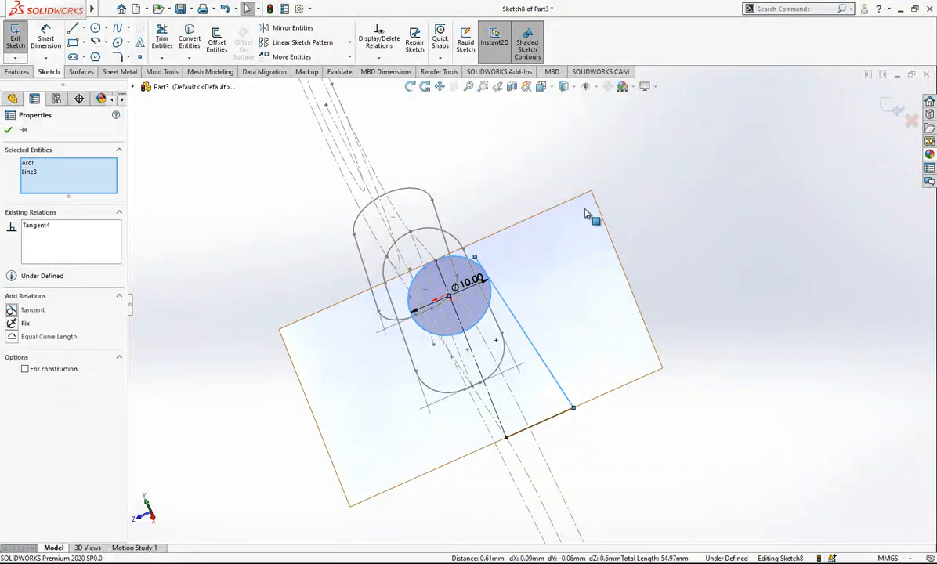
{"action": "key", "text": "Escape"}
{"action": "mouse_move", "coordinate": [475, 258]}
{"action": "left_mouse_down"}
{"action": "mouse_move", "coordinate": [438, 215]}
{"action": "mouse_move", "coordinate": [429, 242]}
{"action": "left_mouse_up"}
{"action": "left_click", "coordinate": [169, 42]}
{"action": "key", "text": "Escape"}
Step: Mirror the slanted line and the base line about the construction line
{"action": "scroll", "coordinate": [539, 300], "scroll_direction": "up", "scroll_amount": 1}
{"action": "mouse_move", "coordinate": [546, 310]}
{"action": "middle_mouse_down"}
{"action": "mouse_move", "coordinate": [569, 304]}
{"action": "mouse_move", "coordinate": [576, 276]}
{"action": "mouse_move", "coordinate": [582, 370]}
{"action": "middle_mouse_up"}
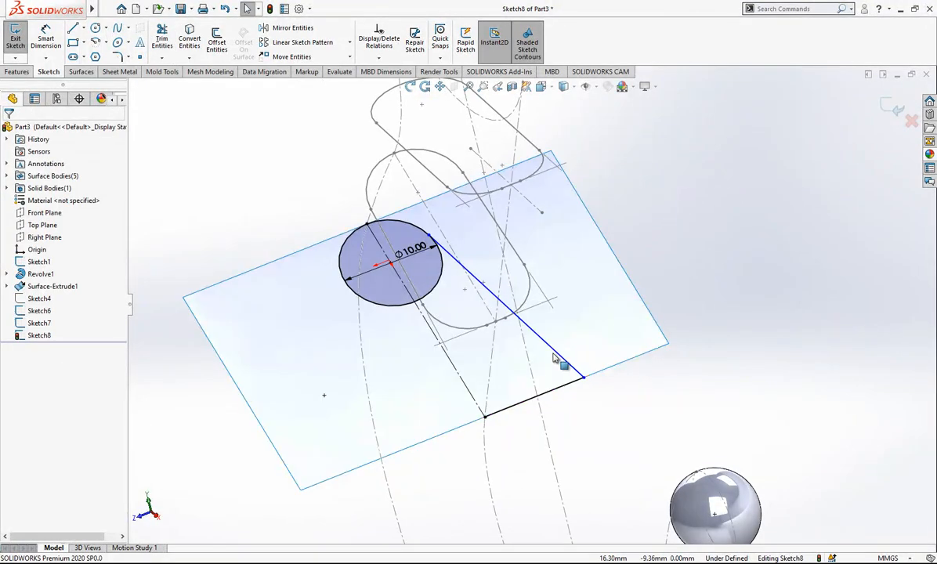
{"action": "left_click", "coordinate": [562, 360]}
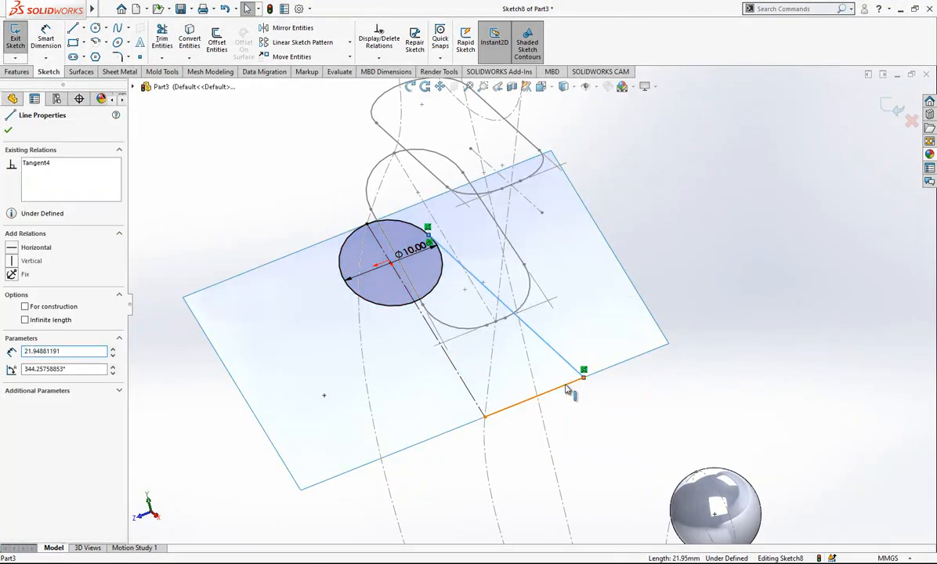
{"action": "left_click", "coordinate": [568, 390], "text": "ctrl"}
{"action": "left_click", "coordinate": [273, 29]}
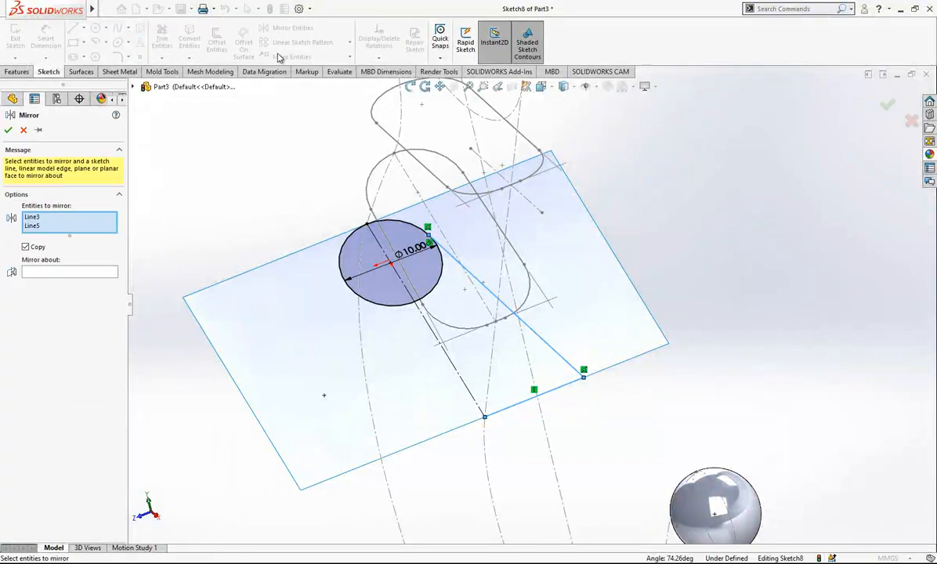
{"action": "left_click", "coordinate": [113, 272]}
{"action": "mouse_move", "coordinate": [462, 374]}
{"action": "middle_mouse_down"}
{"action": "mouse_move", "coordinate": [472, 278]}
{"action": "mouse_move", "coordinate": [700, 299]}
{"action": "mouse_move", "coordinate": [663, 397]}
{"action": "mouse_move", "coordinate": [690, 415]}
{"action": "middle_mouse_up"}
{"action": "right_click", "coordinate": [646, 379]}
Step: Round both base corners of the mirrored profile with 4.5 mm fillets
{"action": "scroll", "coordinate": [645, 379], "scroll_direction": "up", "scroll_amount": 1}
{"action": "mouse_move", "coordinate": [633, 342]}
{"action": "middle_mouse_down"}
{"action": "mouse_move", "coordinate": [580, 297]}
{"action": "mouse_move", "coordinate": [426, 353]}
{"action": "mouse_move", "coordinate": [429, 436]}
{"action": "mouse_move", "coordinate": [462, 415]}
{"action": "middle_mouse_up"}
{"action": "scroll", "coordinate": [643, 227], "scroll_direction": "up", "scroll_amount": 1}
{"action": "scroll", "coordinate": [642, 225], "scroll_direction": "down", "scroll_amount": 2}
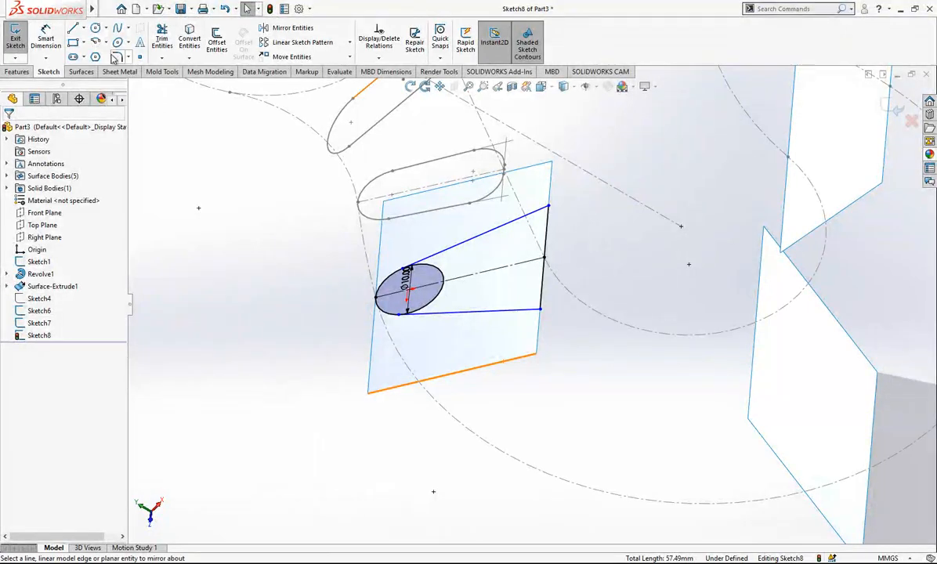
{"action": "left_click", "coordinate": [117, 56]}
{"action": "left_click_drag", "start_coordinate": [592, 193], "coordinate": [532, 232]}
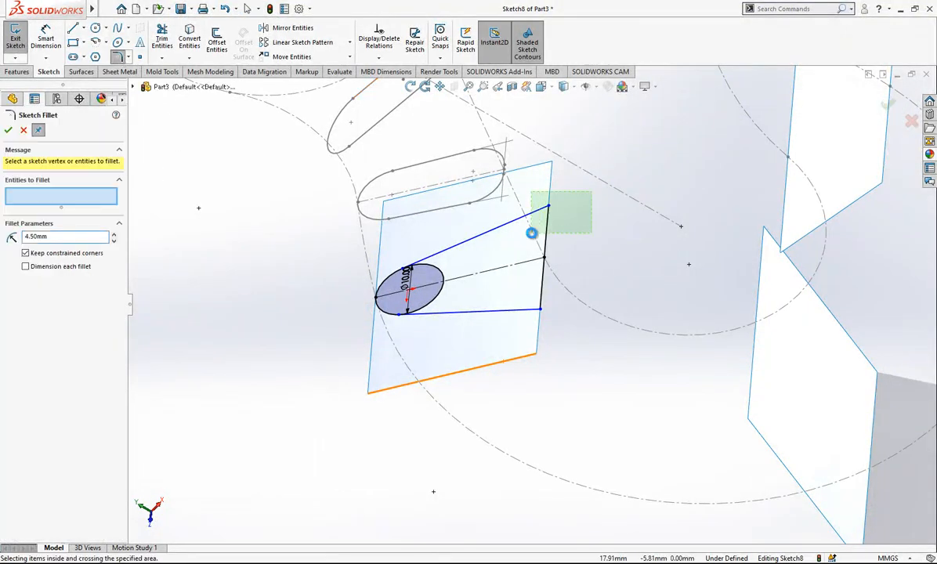
{"action": "left_click", "coordinate": [496, 295]}
{"action": "left_click_drag", "start_coordinate": [601, 282], "coordinate": [553, 307]}
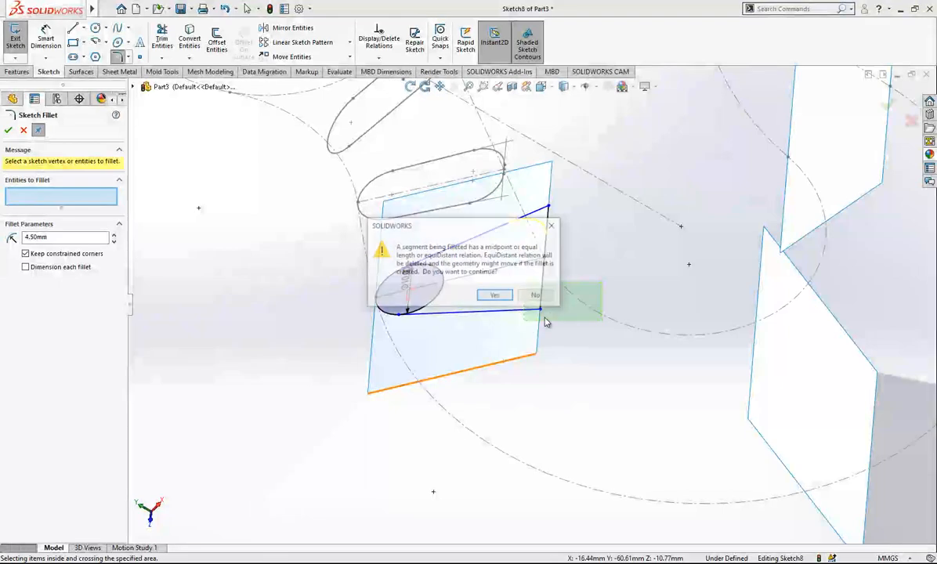
{"action": "left_click", "coordinate": [496, 294]}
{"action": "left_click", "coordinate": [9, 130]}
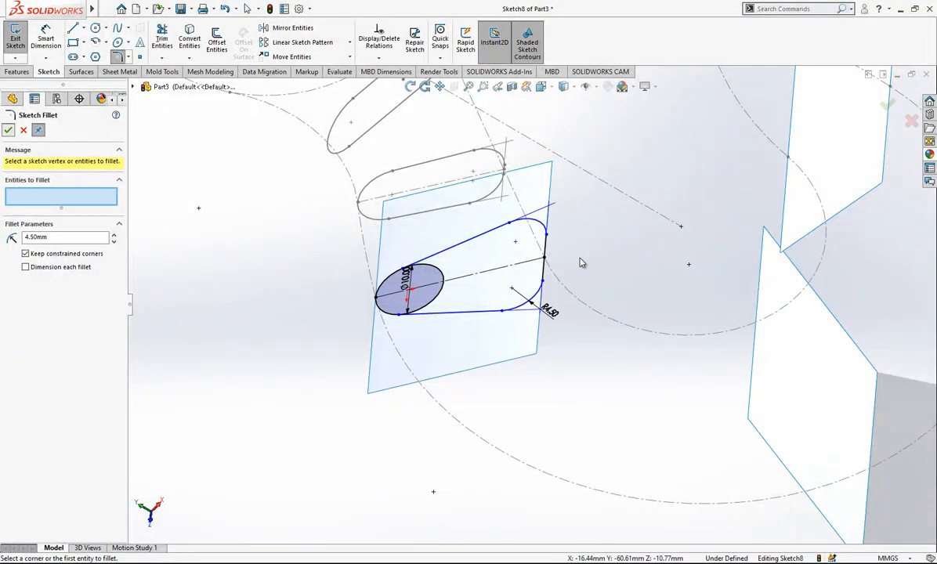
{"action": "scroll", "coordinate": [574, 227], "scroll_direction": "down", "scroll_amount": 1}
{"action": "key", "text": "Escape"}
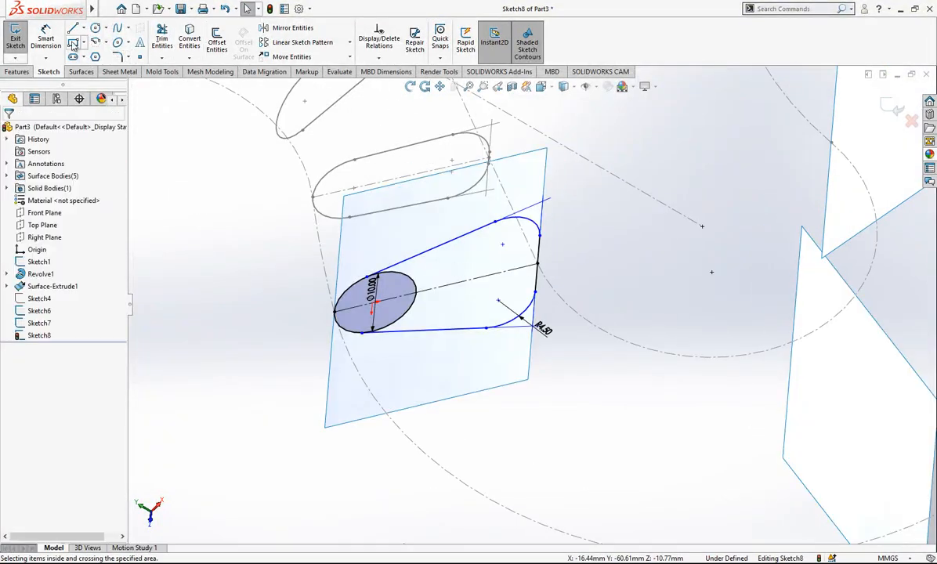
Step: Set the straight base segment between the fillets to 5 mm
{"action": "left_click", "coordinate": [45, 39]}
{"action": "left_click", "coordinate": [541, 258]}
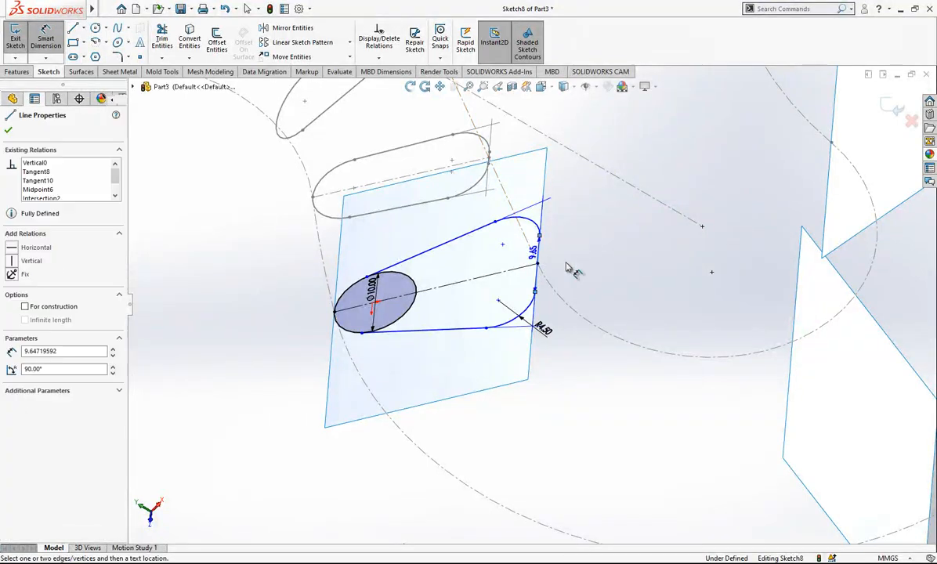
{"action": "left_click", "coordinate": [563, 267]}
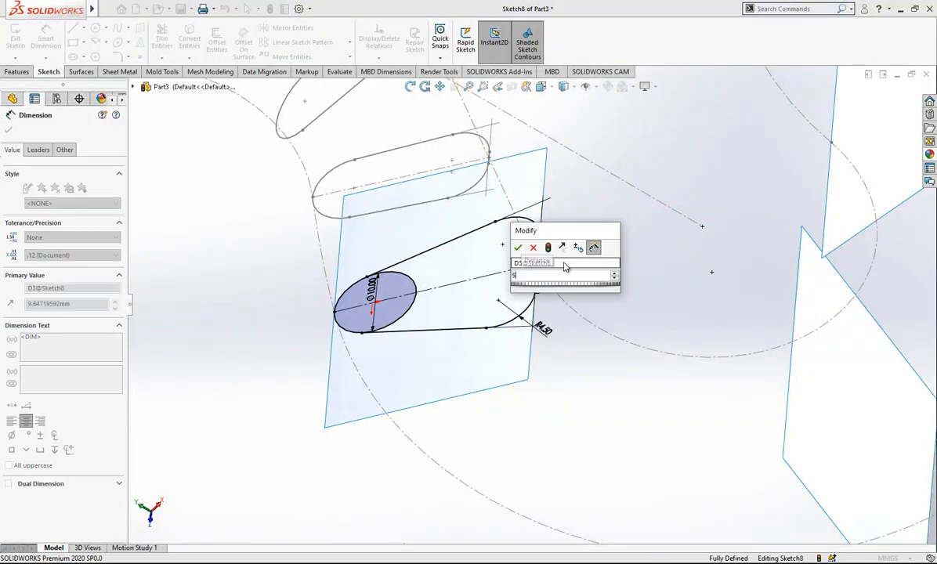
{"action": "key", "text": "Return"}
{"action": "key", "text": "Escape"}
Step: Trim the circle's arc inside the profile to leave one closed contour, and exit the sketch
{"action": "scroll", "coordinate": [637, 345], "scroll_direction": "down", "scroll_amount": 1}
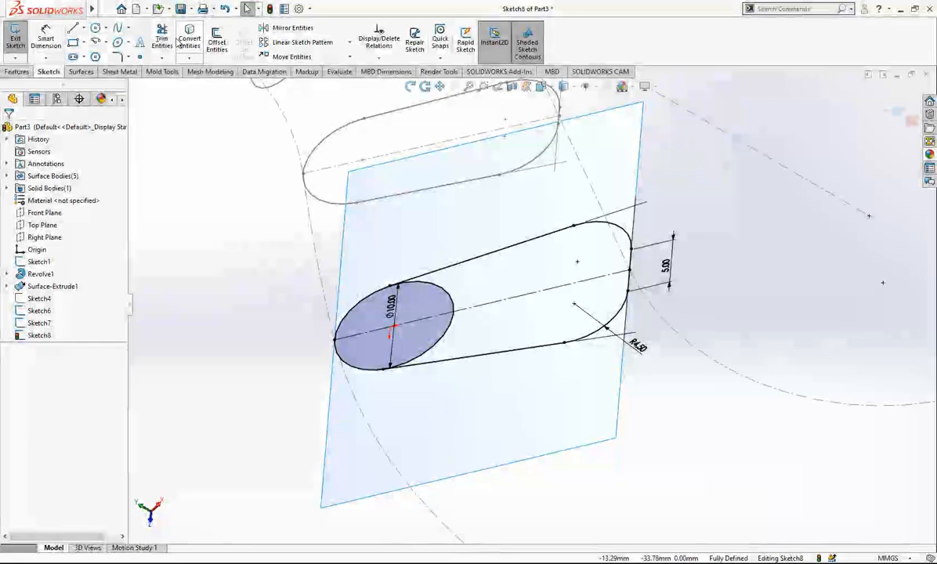
{"action": "left_click", "coordinate": [164, 39]}
{"action": "left_click_drag", "start_coordinate": [465, 288], "coordinate": [479, 342]}
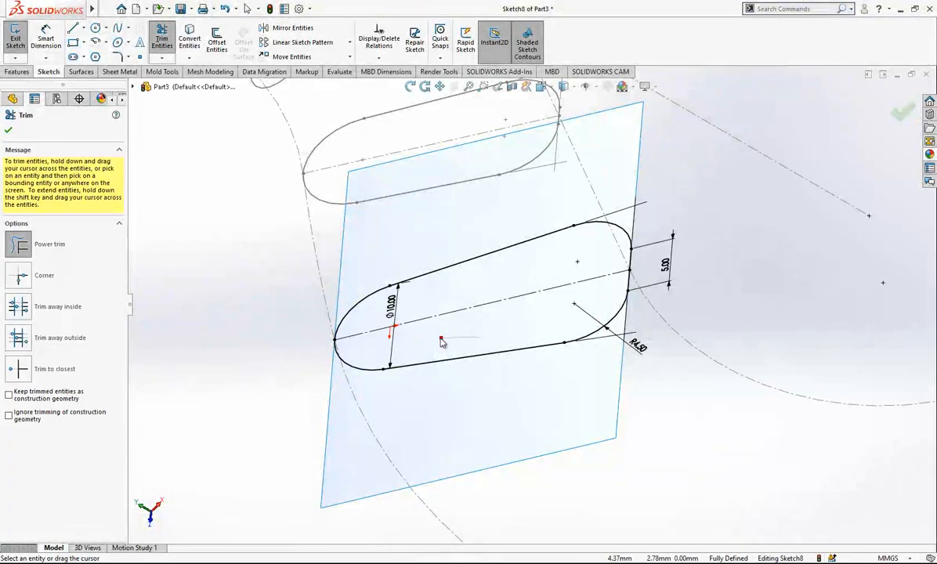
{"action": "scroll", "coordinate": [528, 322], "scroll_direction": "up", "scroll_amount": 5}
{"action": "mouse_move", "coordinate": [525, 328]}
{"action": "middle_mouse_down"}
{"action": "mouse_move", "coordinate": [512, 274]}
{"action": "mouse_move", "coordinate": [540, 347]}
{"action": "middle_mouse_up"}
{"action": "scroll", "coordinate": [529, 306], "scroll_direction": "up", "scroll_amount": 2}
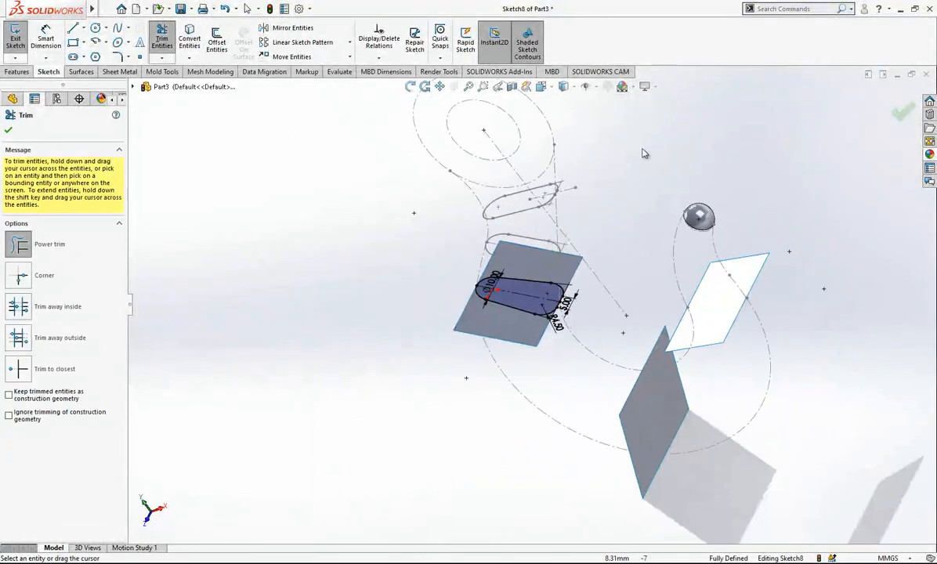
{"action": "scroll", "coordinate": [643, 152], "scroll_direction": "up", "scroll_amount": 1}
{"action": "left_click", "coordinate": [902, 111]}
{"action": "left_click", "coordinate": [898, 106]}
{"action": "scroll", "coordinate": [557, 217], "scroll_direction": "down", "scroll_amount": 2}
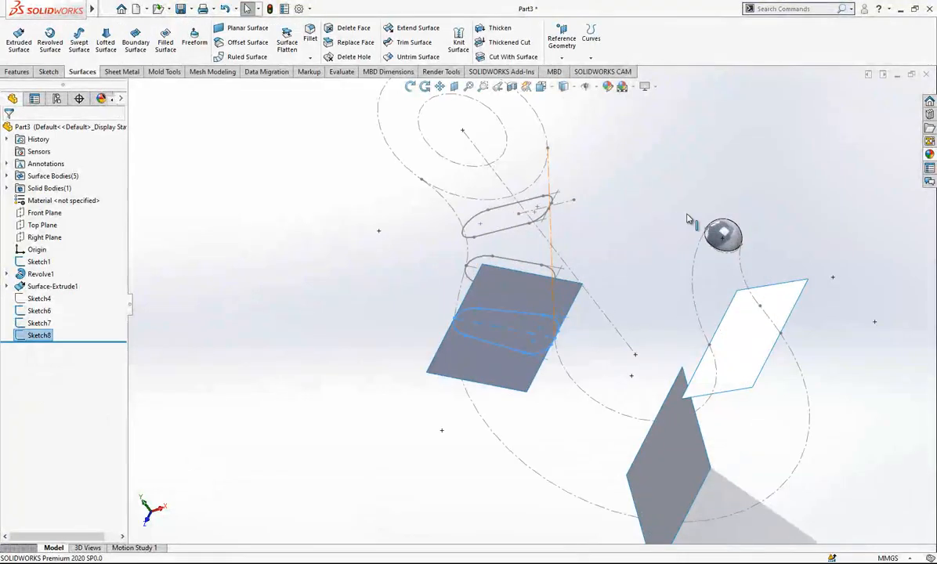
Step: Hide the extruded section surface that carries the last completed profile
{"action": "left_click", "coordinate": [577, 308]}
{"action": "left_click", "coordinate": [596, 255]}
{"action": "mouse_move", "coordinate": [656, 317]}
{"action": "middle_mouse_down"}
{"action": "mouse_move", "coordinate": [619, 243]}
{"action": "mouse_move", "coordinate": [613, 249]}
{"action": "mouse_move", "coordinate": [648, 272]}
{"action": "mouse_move", "coordinate": [648, 301]}
{"action": "mouse_move", "coordinate": [645, 276]}
{"action": "mouse_move", "coordinate": [597, 429]}
{"action": "mouse_move", "coordinate": [601, 410]}
{"action": "mouse_move", "coordinate": [535, 377]}
{"action": "mouse_move", "coordinate": [477, 371]}
{"action": "mouse_move", "coordinate": [571, 369]}
{"action": "middle_mouse_up"}
{"action": "left_click", "coordinate": [601, 410]}
{"action": "left_click", "coordinate": [649, 377]}
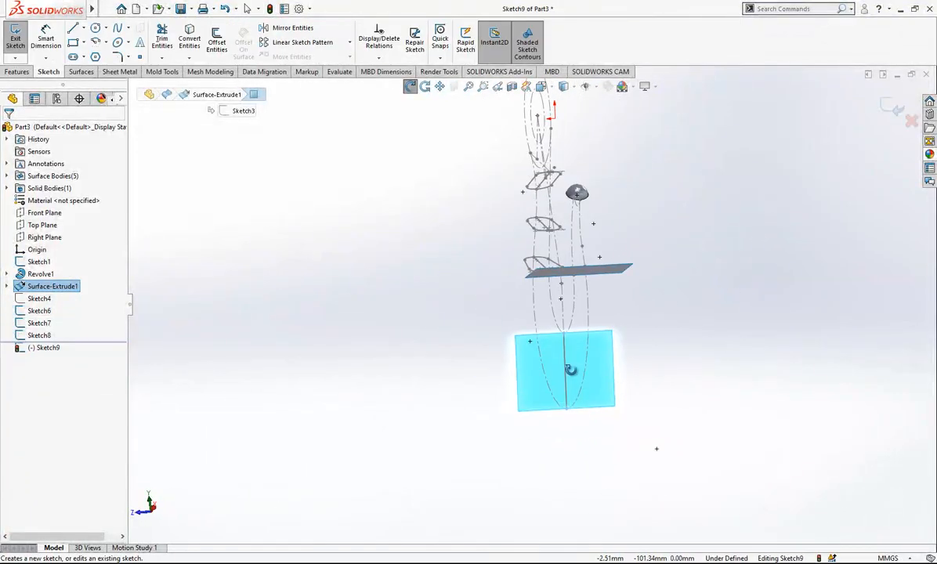
{"action": "key", "text": "space"}
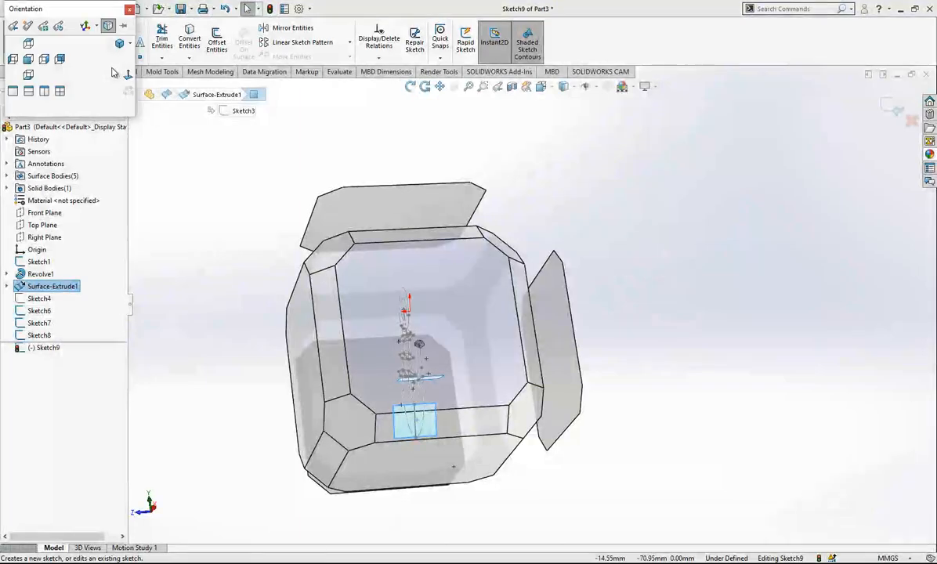
{"action": "left_click", "coordinate": [127, 76]}
{"action": "scroll", "coordinate": [510, 449], "scroll_direction": "down", "scroll_amount": 5}
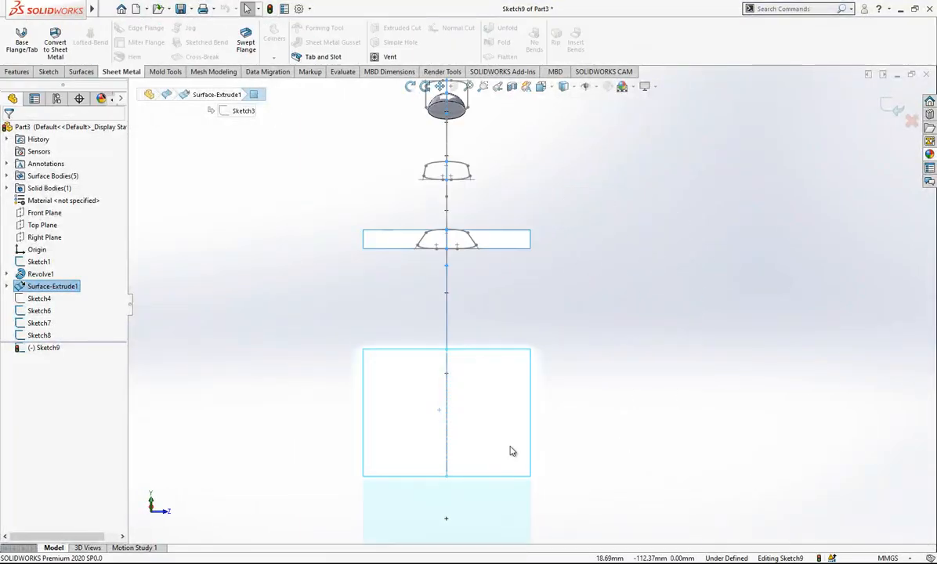
{"action": "scroll", "coordinate": [472, 459], "scroll_direction": "down", "scroll_amount": 2}
{"action": "scroll", "coordinate": [458, 419], "scroll_direction": "up", "scroll_amount": 3}
{"action": "middle_click_drag", "start_coordinate": [441, 299], "coordinate": [606, 296]}
{"action": "scroll", "coordinate": [551, 300], "scroll_direction": "up", "scroll_amount": 5}
{"action": "scroll", "coordinate": [526, 286], "scroll_direction": "down", "scroll_amount": 4}
{"action": "key", "text": "space"}
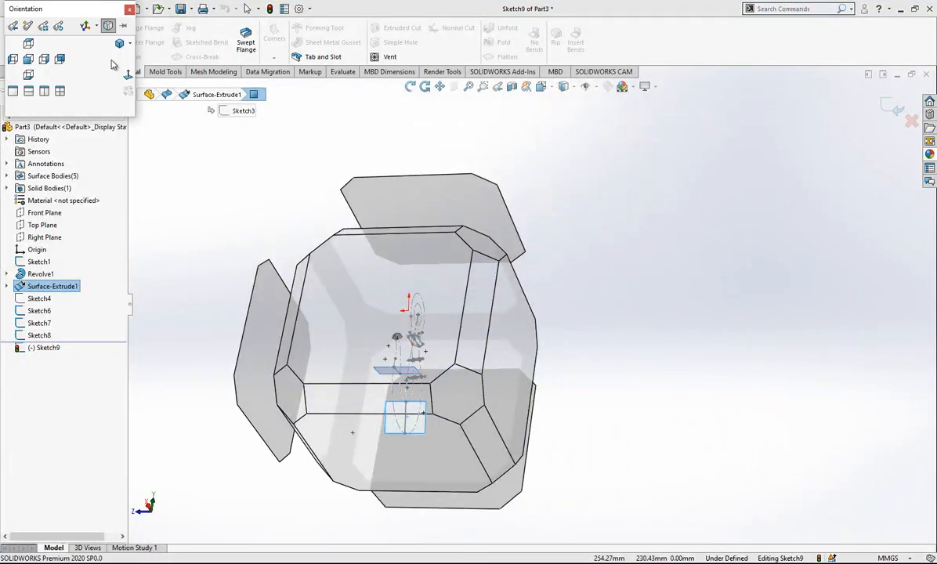
{"action": "left_click", "coordinate": [125, 76]}
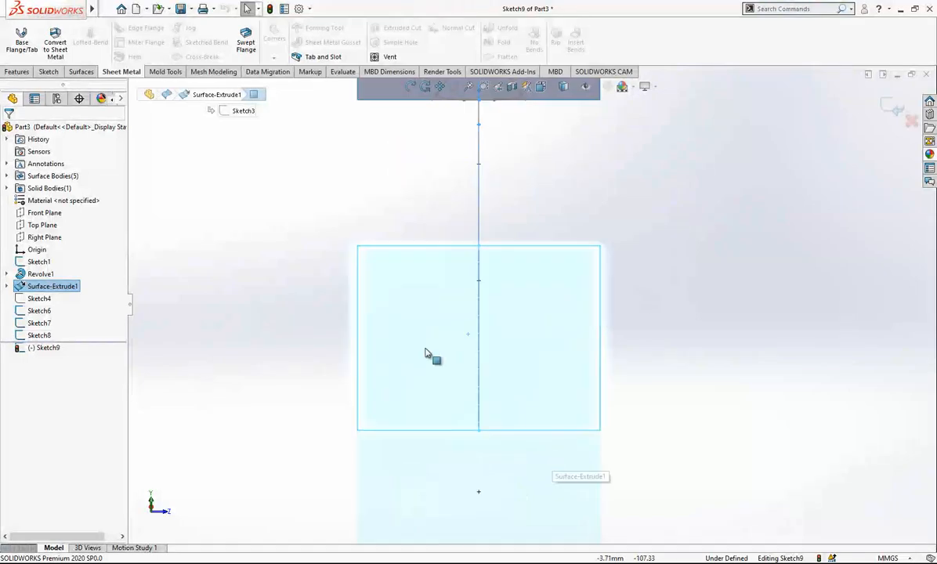
{"action": "left_click", "coordinate": [58, 70]}
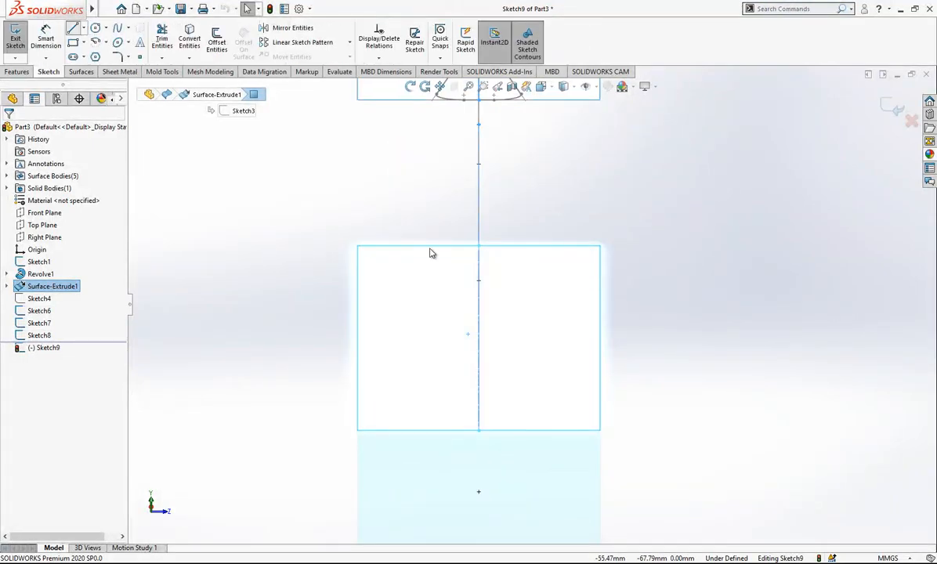
{"action": "key", "text": "Escape"}
{"action": "left_click", "coordinate": [482, 307]}
{"action": "scroll", "coordinate": [485, 309], "scroll_direction": "up", "scroll_amount": 1}
{"action": "middle_click_drag", "start_coordinate": [485, 309], "coordinate": [441, 336]}
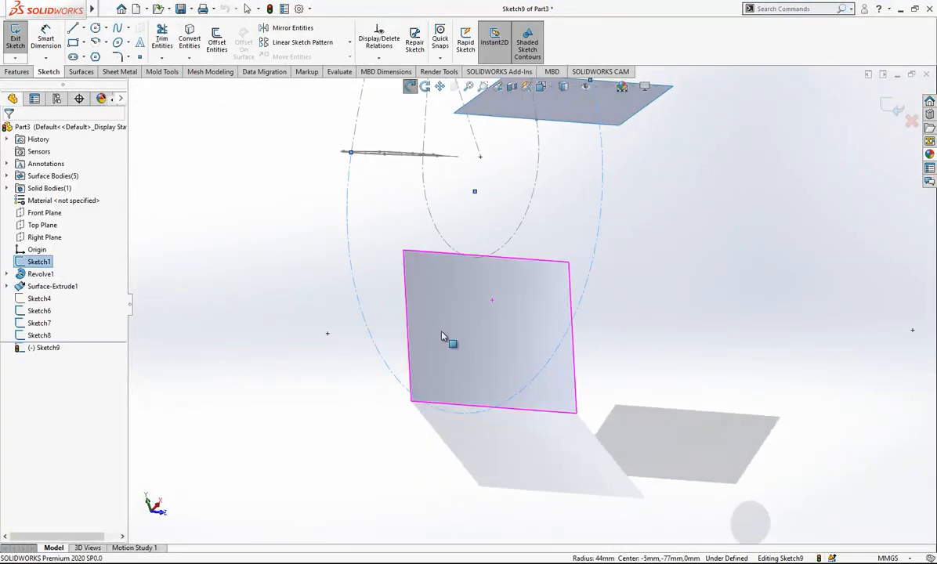
{"action": "left_click", "coordinate": [483, 273]}
{"action": "key", "text": "Escape"}
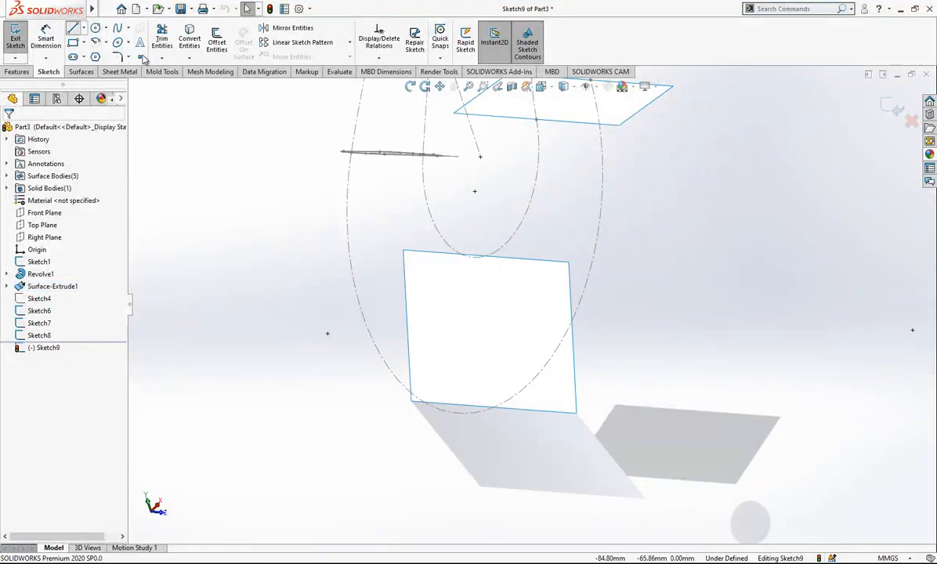
{"action": "scroll", "coordinate": [499, 292], "scroll_direction": "up", "scroll_amount": 2}
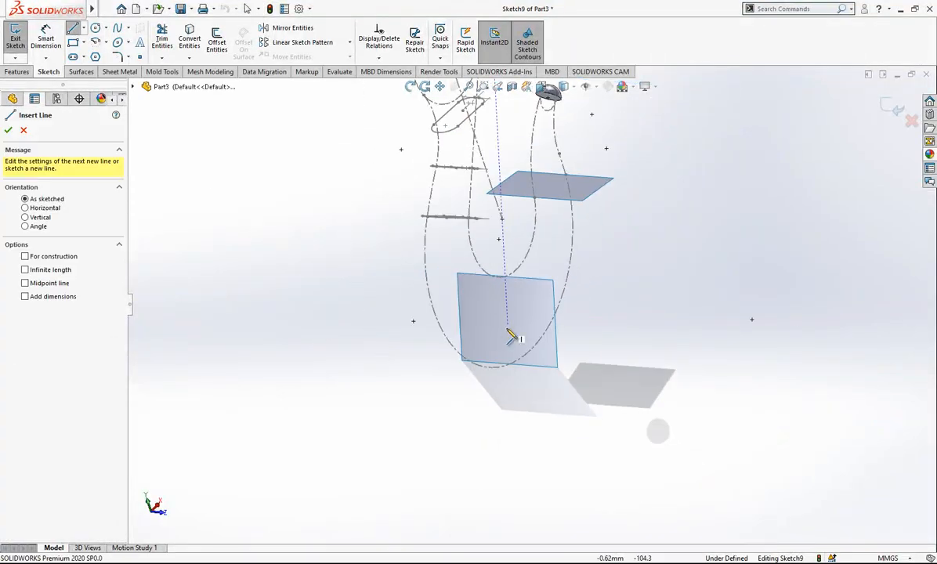
{"action": "left_click", "coordinate": [509, 364]}
{"action": "key", "text": "Escape"}
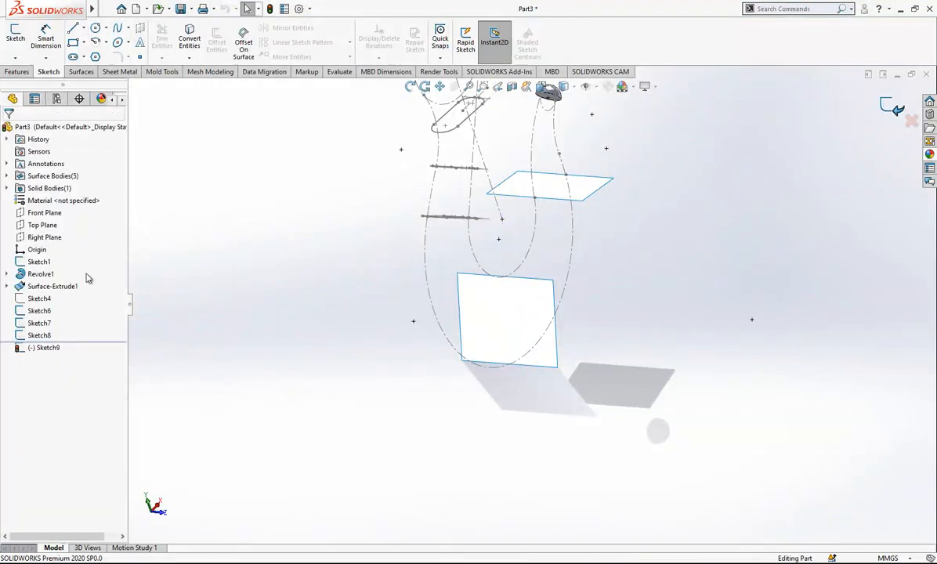
Step: Start a sketch on the section surface at the hook's bottom and convert the surface's source line into a construction line
{"action": "left_click", "coordinate": [7, 285]}
{"action": "left_click", "coordinate": [35, 301]}
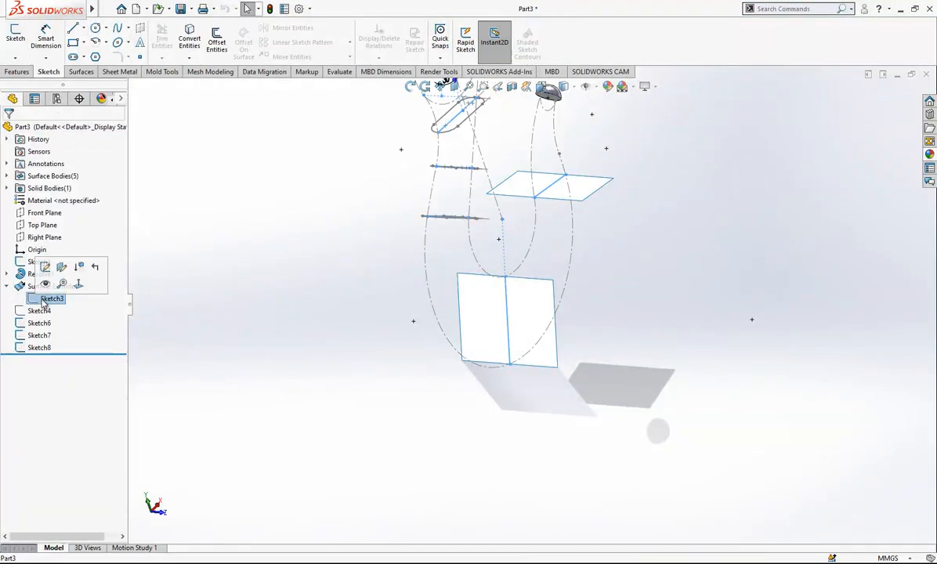
{"action": "left_click", "coordinate": [537, 317]}
{"action": "left_click", "coordinate": [567, 279]}
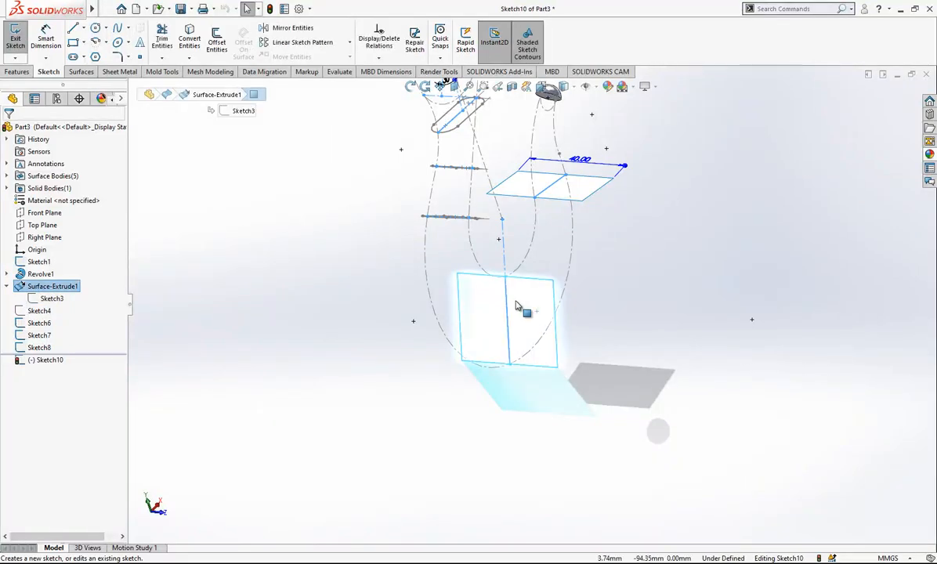
{"action": "left_click", "coordinate": [506, 305]}
{"action": "left_click", "coordinate": [192, 38]}
{"action": "left_click_drag", "start_coordinate": [577, 266], "coordinate": [462, 309]}
{"action": "left_click", "coordinate": [576, 274]}
Step: Sketch a circle about 15 mm in diameter, centred on the construction line and passing through its lower endpoint
{"action": "scroll", "coordinate": [552, 301], "scroll_direction": "up", "scroll_amount": 2}
{"action": "middle_click_drag", "start_coordinate": [554, 299], "coordinate": [376, 284]}
{"action": "scroll", "coordinate": [533, 323], "scroll_direction": "down", "scroll_amount": 2}
{"action": "scroll", "coordinate": [541, 323], "scroll_direction": "down", "scroll_amount": 3}
{"action": "mouse_move", "coordinate": [515, 310]}
{"action": "middle_mouse_down"}
{"action": "mouse_move", "coordinate": [478, 335]}
{"action": "mouse_move", "coordinate": [462, 376]}
{"action": "middle_mouse_up"}
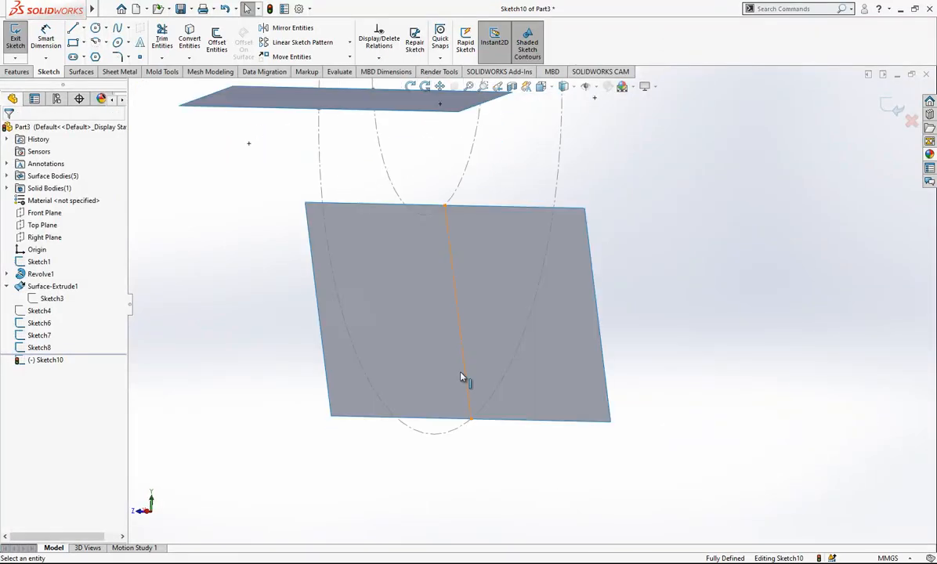
{"action": "left_click", "coordinate": [95, 28]}
{"action": "left_click", "coordinate": [464, 367]}
{"action": "left_click", "coordinate": [473, 423]}
{"action": "key", "text": "Escape"}
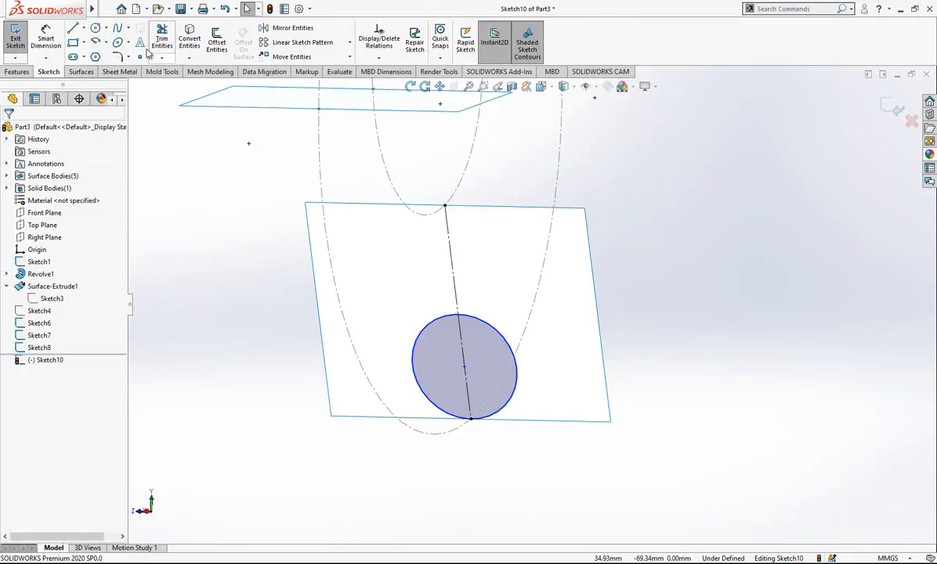
Step: Set the circle's diameter to 10 mm
{"action": "left_click", "coordinate": [519, 382]}
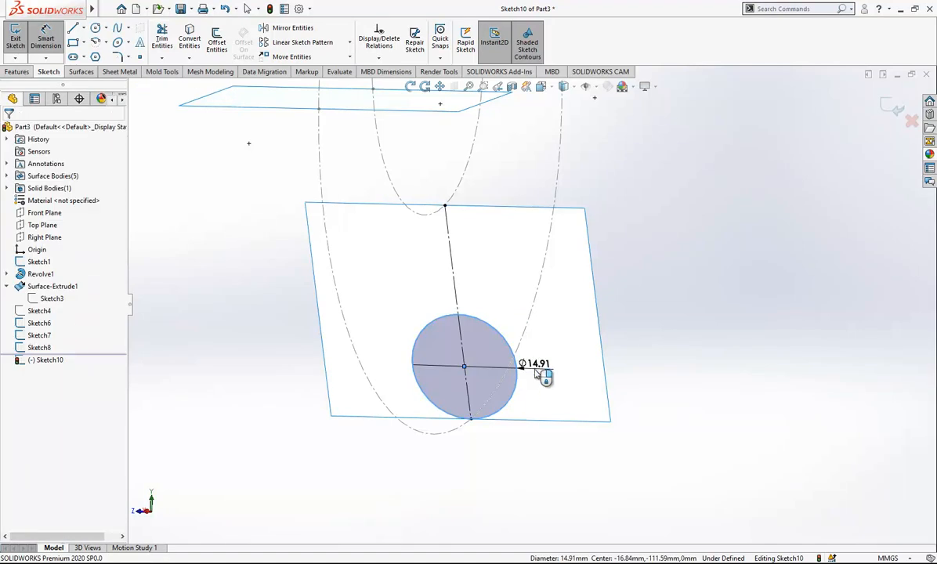
{"action": "left_click", "coordinate": [538, 373]}
{"action": "key", "text": "Return"}
{"action": "key", "text": "Escape"}
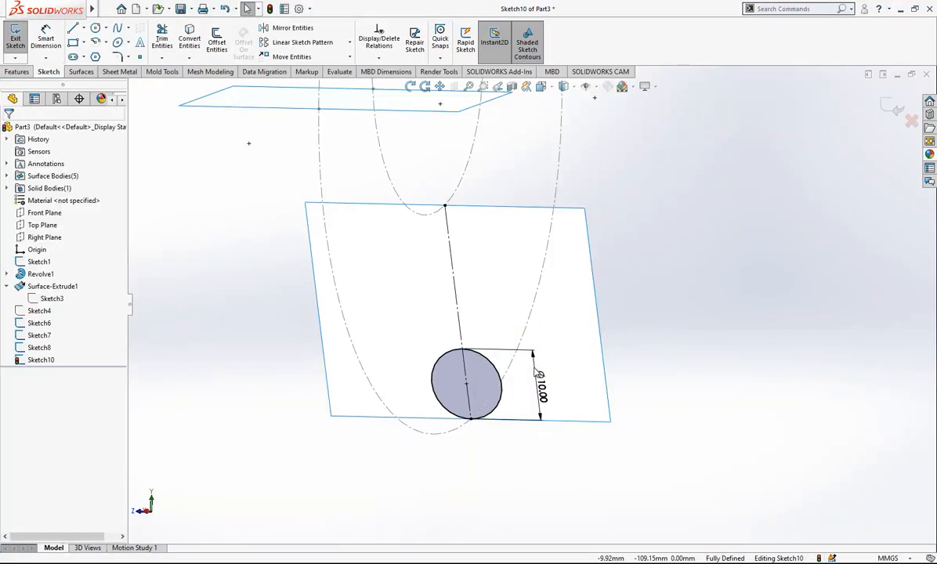
Step: Sketch a base line along the surface's upper edge to the construction line, and a slanted line from its outer end past the circle
{"action": "key", "text": "l"}
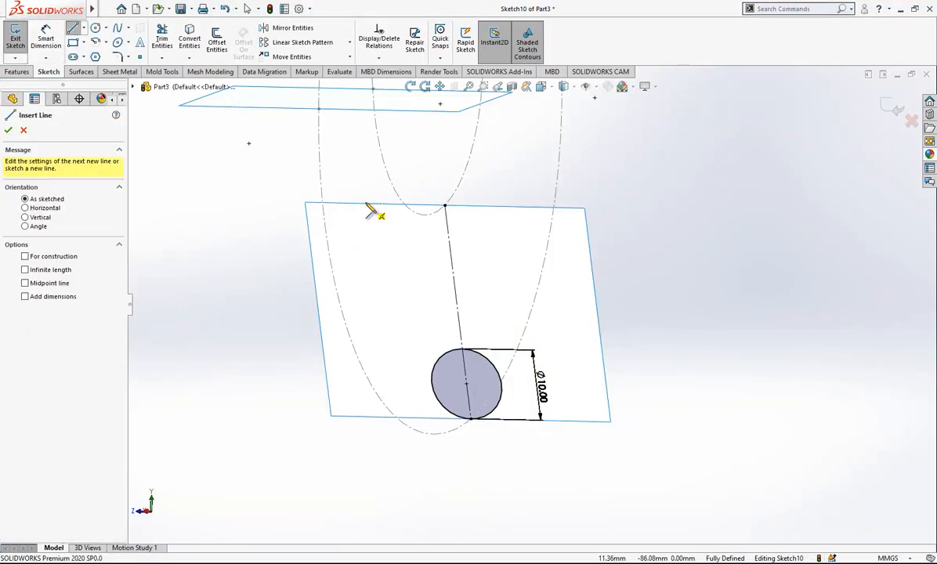
{"action": "left_click", "coordinate": [365, 204]}
{"action": "left_click", "coordinate": [444, 205]}
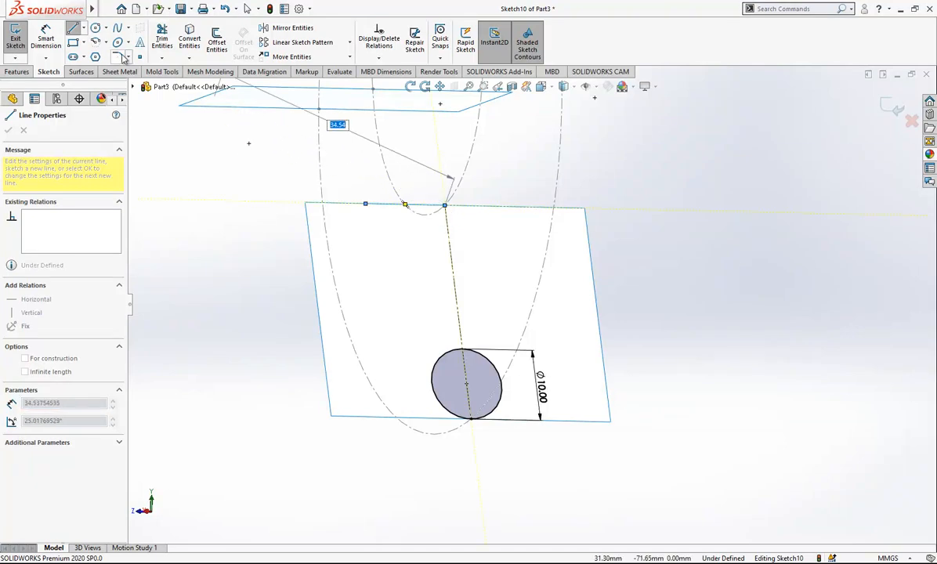
{"action": "left_click", "coordinate": [73, 28]}
{"action": "left_click", "coordinate": [73, 28]}
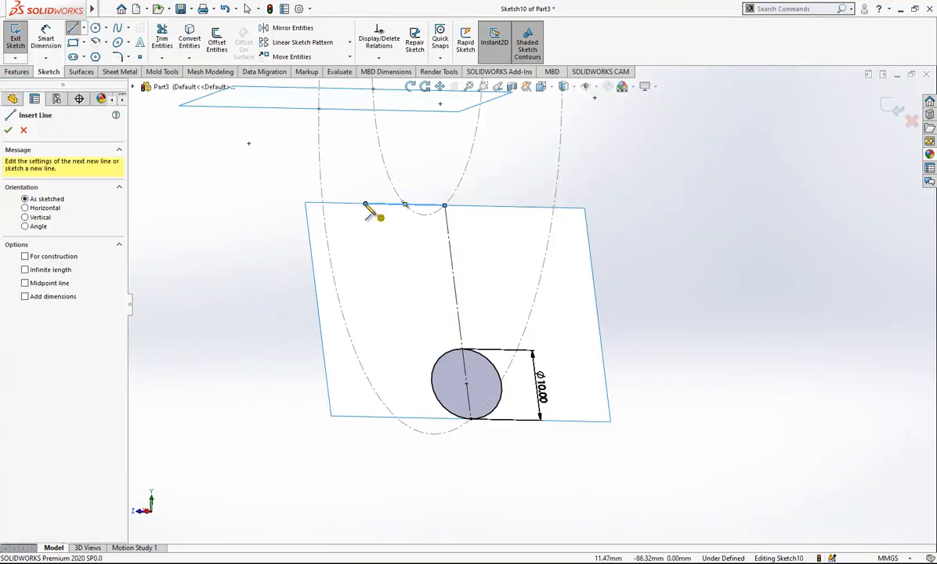
{"action": "left_click", "coordinate": [365, 204]}
{"action": "left_click", "coordinate": [454, 475]}
{"action": "key", "text": "Escape"}
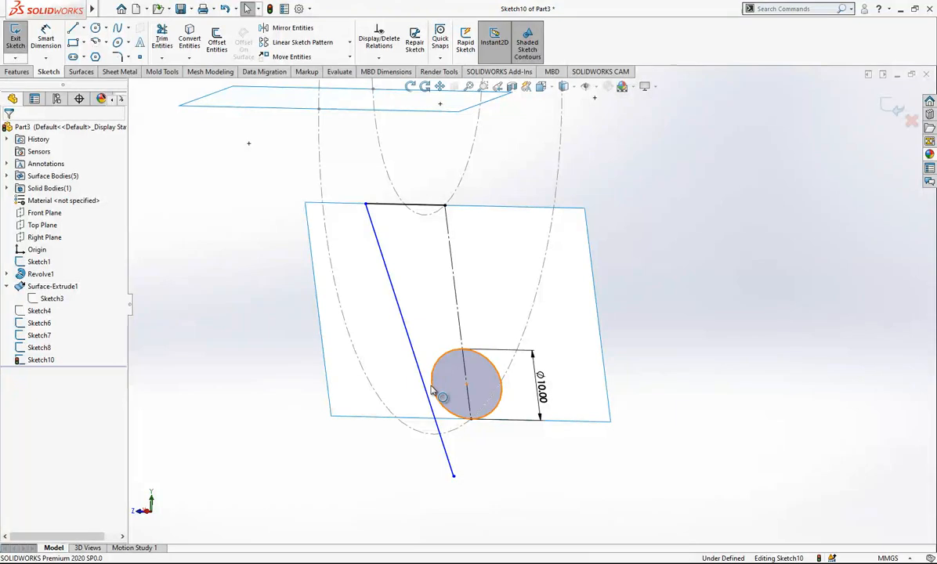
Step: Make the slanted line tangent to the circle and trim its part beyond the tangent point
{"action": "left_click", "coordinate": [430, 390]}
{"action": "left_click", "coordinate": [428, 339], "text": "ctrl"}
{"action": "left_click", "coordinate": [33, 309]}
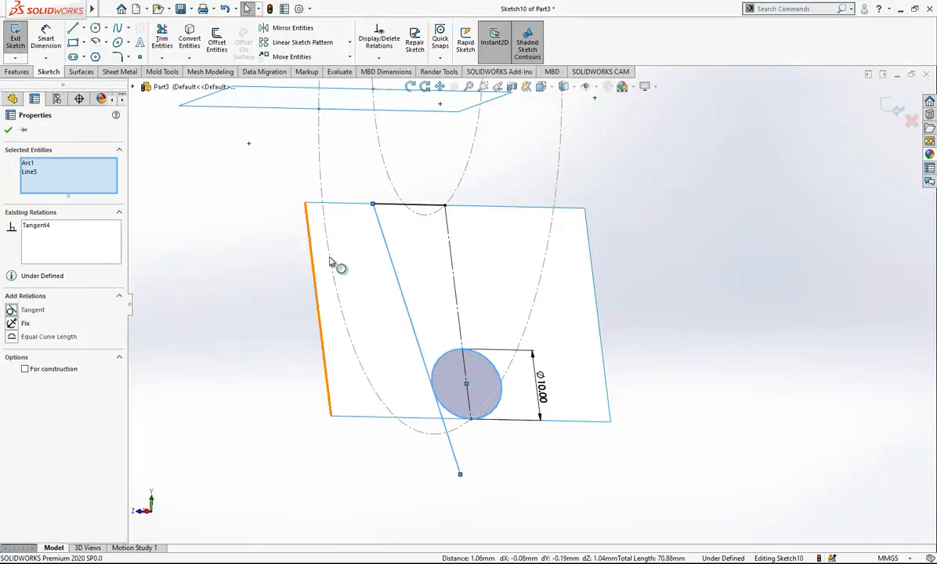
{"action": "key", "text": "Escape"}
{"action": "left_click", "coordinate": [162, 41]}
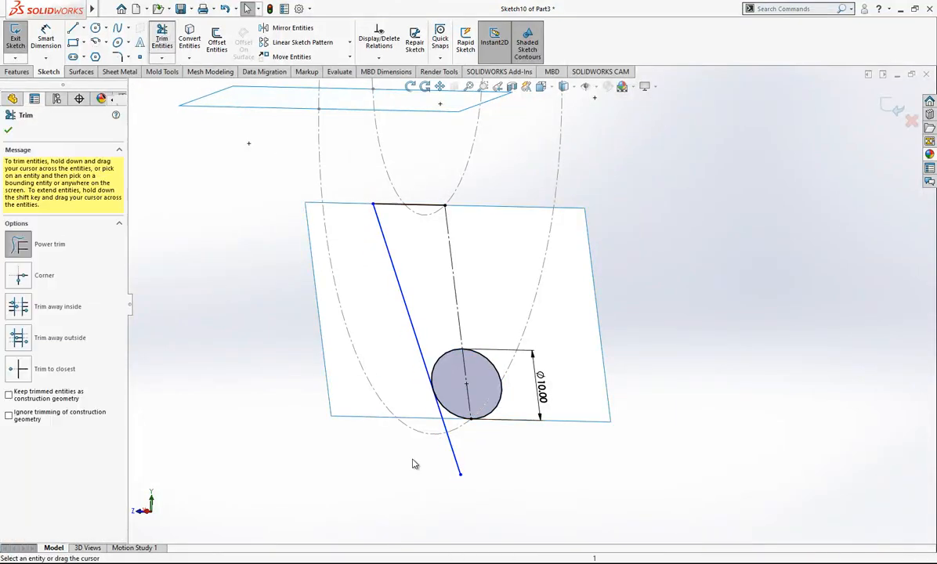
{"action": "left_click_drag", "start_coordinate": [416, 463], "coordinate": [490, 452]}
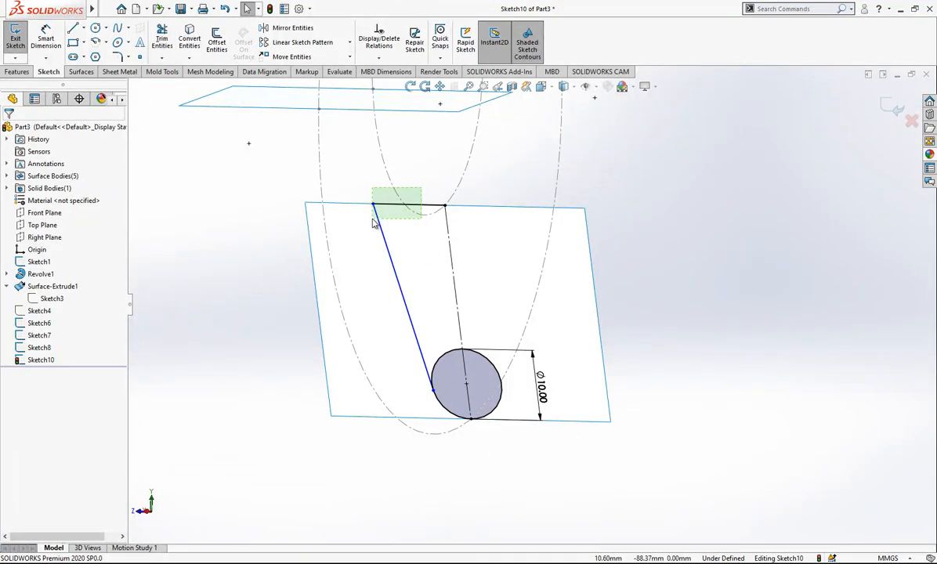
Step: Mirror the base line and the tangent slanted line about the construction line, keeping the originals
{"action": "left_click", "coordinate": [407, 205], "text": "ctrl"}
{"action": "left_click", "coordinate": [292, 28]}
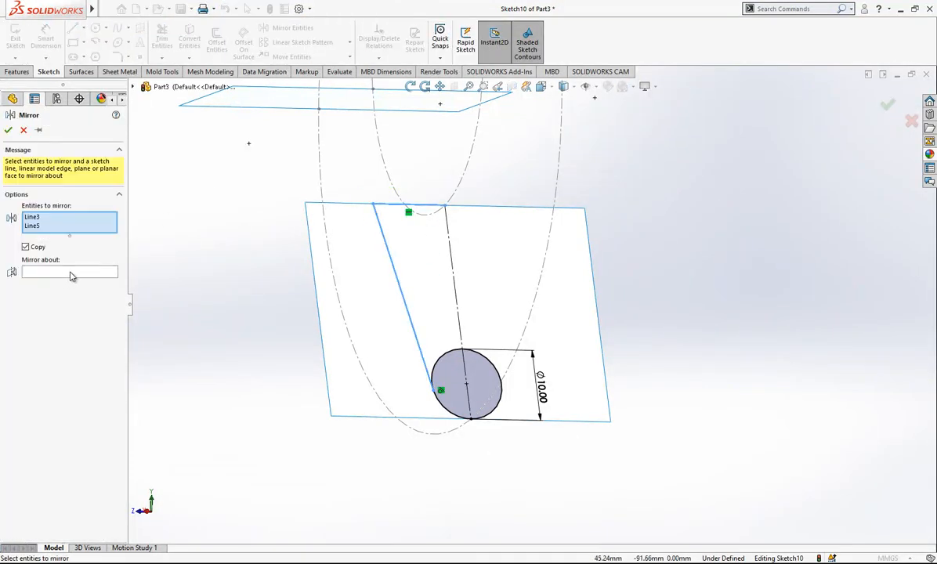
{"action": "left_click", "coordinate": [70, 272]}
{"action": "left_click", "coordinate": [452, 265]}
{"action": "key", "text": "Return"}
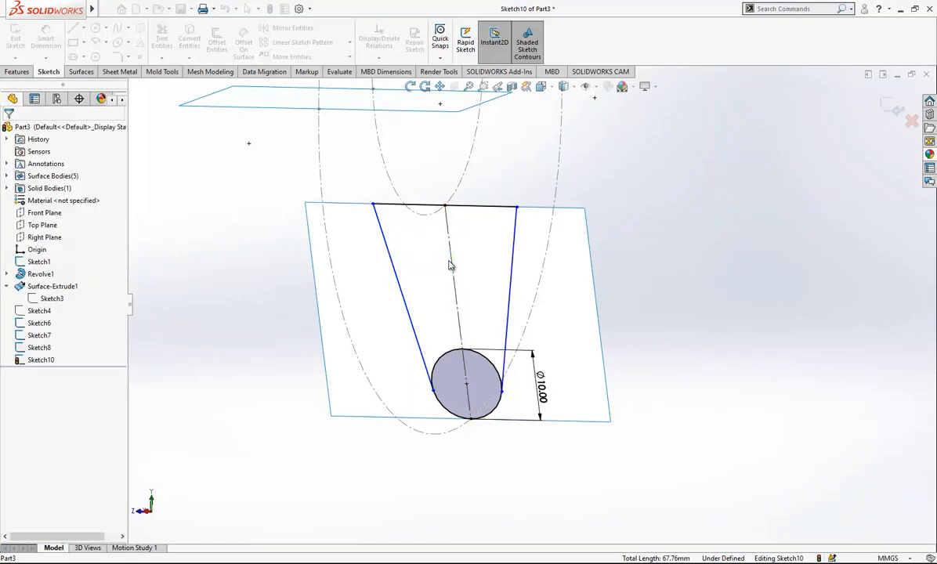
Step: Round both upper corners of the mirrored profile with 7 mm fillets
{"action": "left_click", "coordinate": [119, 57]}
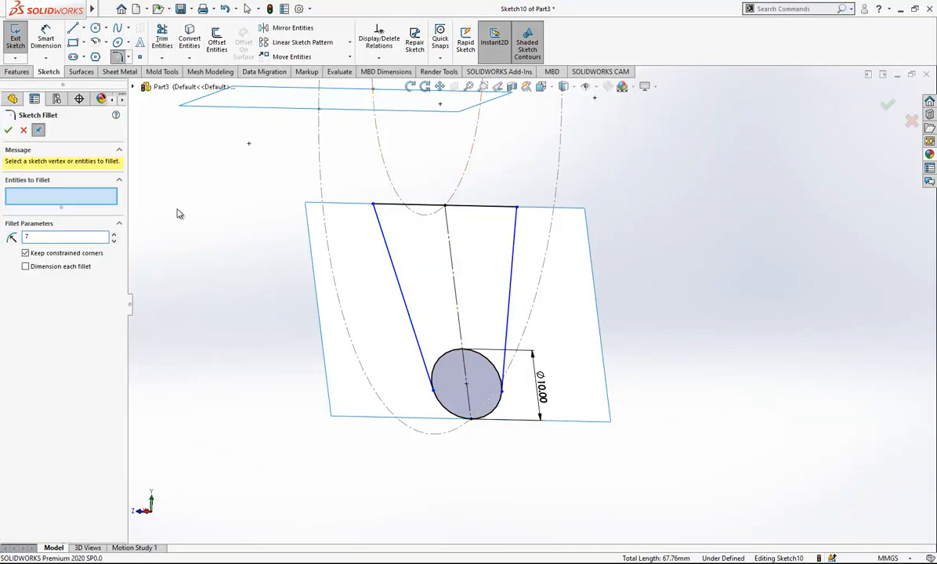
{"action": "left_click_drag", "start_coordinate": [483, 240], "coordinate": [465, 244]}
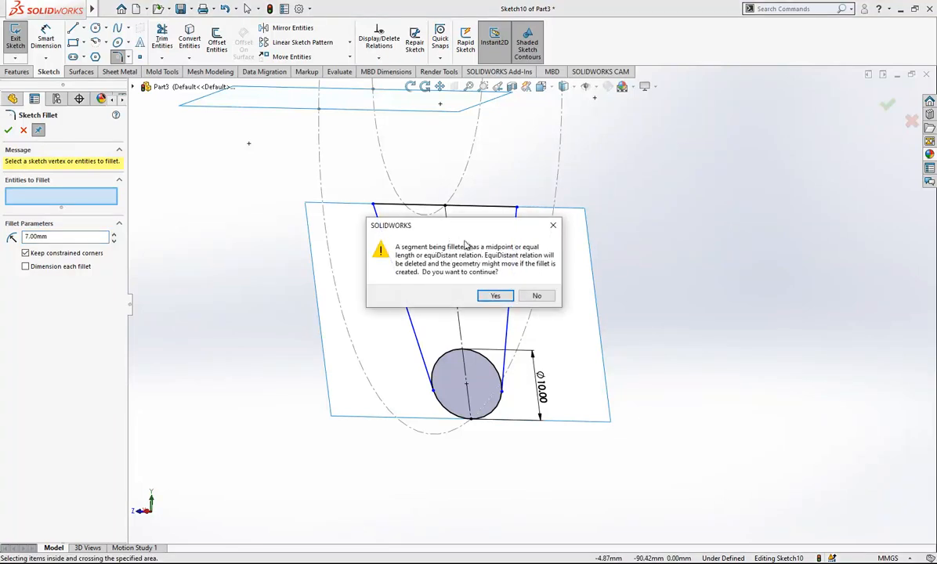
{"action": "left_click", "coordinate": [506, 296]}
{"action": "left_click", "coordinate": [380, 228]}
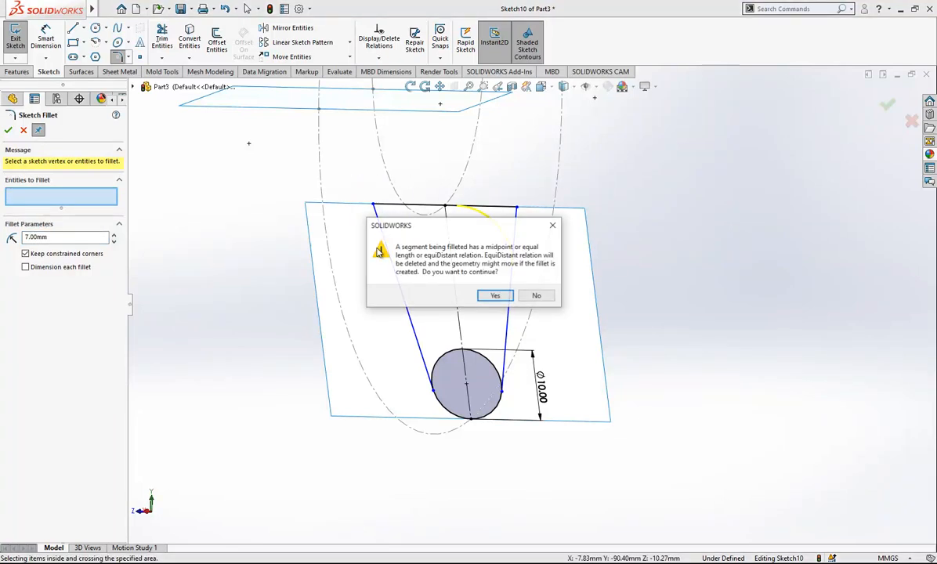
{"action": "left_click", "coordinate": [495, 296]}
{"action": "left_click", "coordinate": [8, 130]}
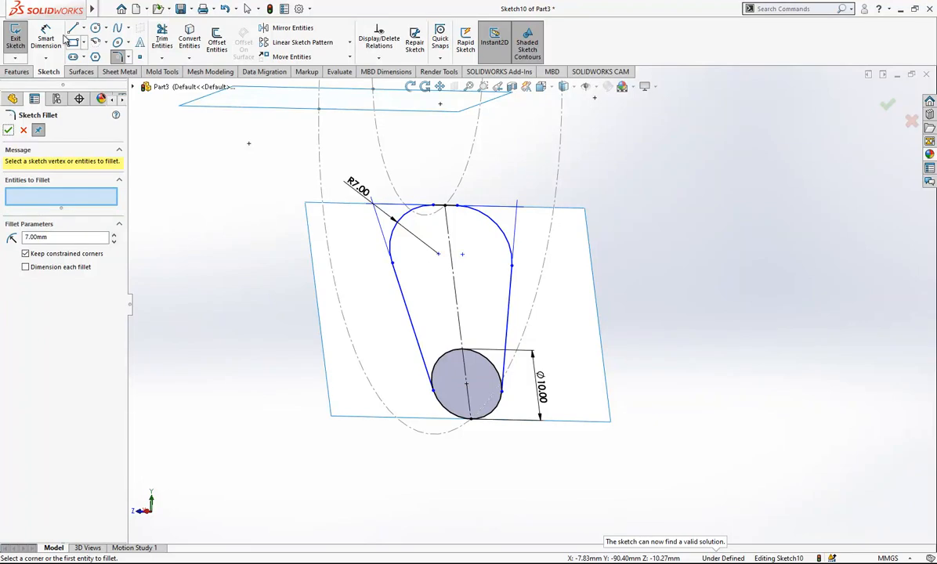
Step: Set the straight upper segment between the two fillets to 7 mm
{"action": "left_click", "coordinate": [47, 39]}
{"action": "left_click", "coordinate": [458, 207]}
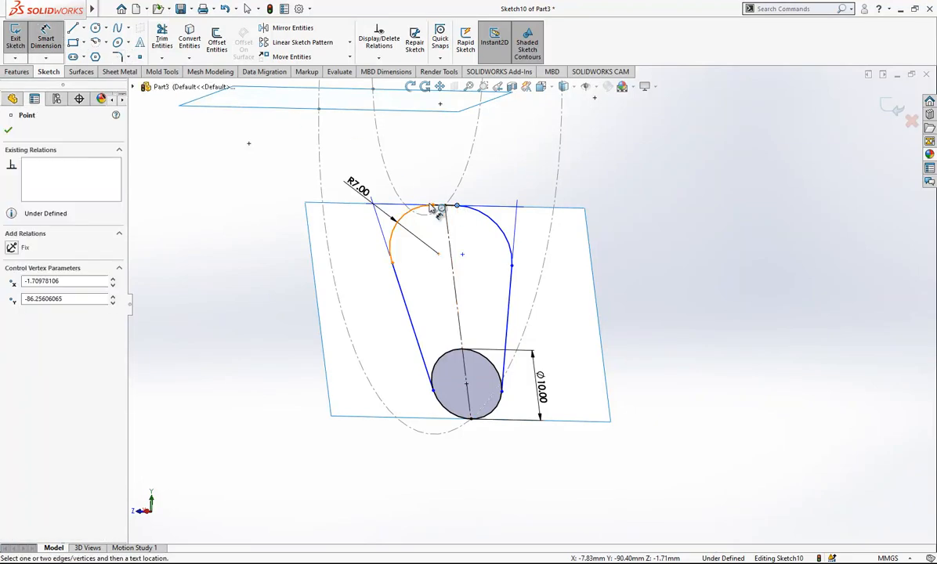
{"action": "left_click", "coordinate": [433, 172]}
{"action": "key", "text": "Return"}
{"action": "key", "text": "Escape"}
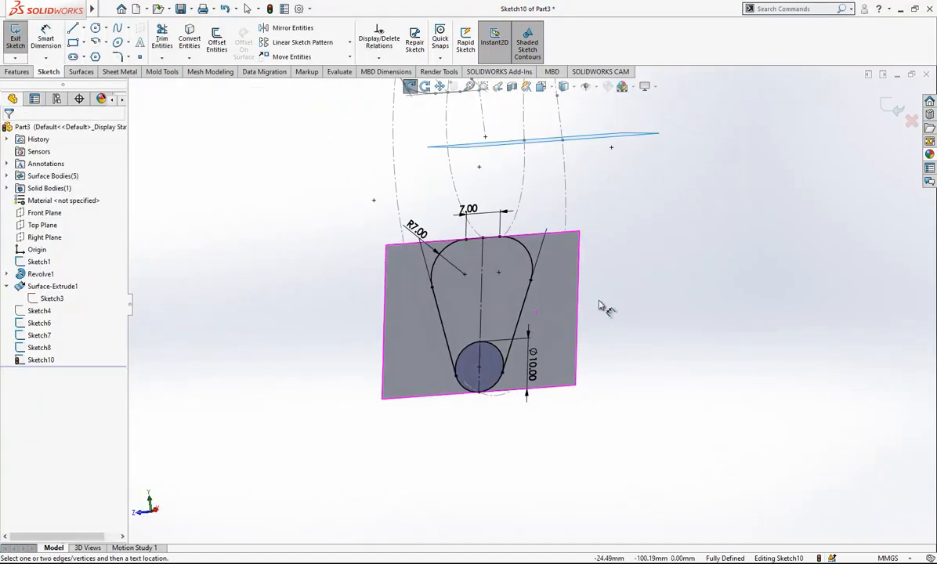
Step: Trim both halves of the circle's arc inside the profile to leave one closed contour, and exit the sketch
{"action": "left_click", "coordinate": [162, 39]}
{"action": "left_click_drag", "start_coordinate": [460, 337], "coordinate": [459, 371]}
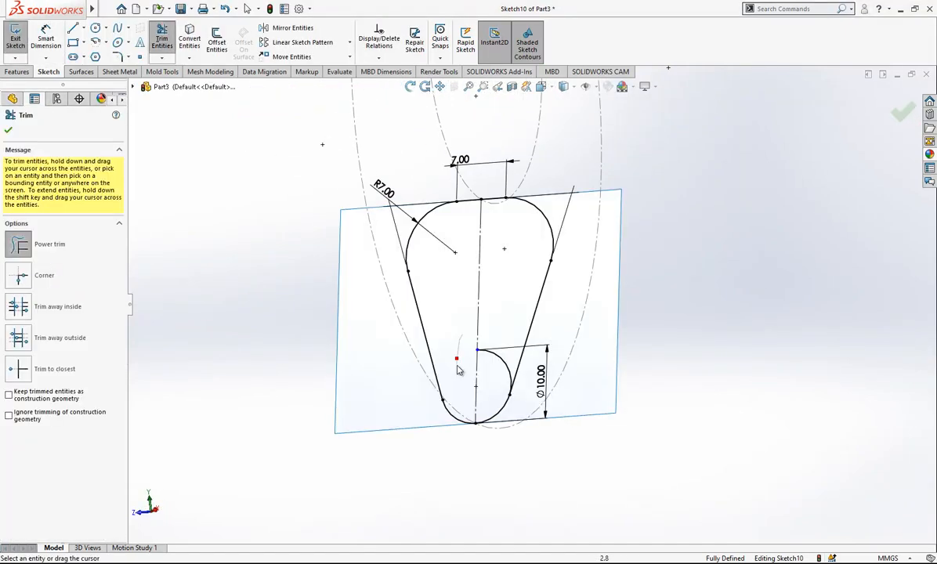
{"action": "left_click_drag", "start_coordinate": [506, 345], "coordinate": [510, 370]}
{"action": "key", "text": "Escape"}
{"action": "scroll", "coordinate": [525, 309], "scroll_direction": "up", "scroll_amount": 2}
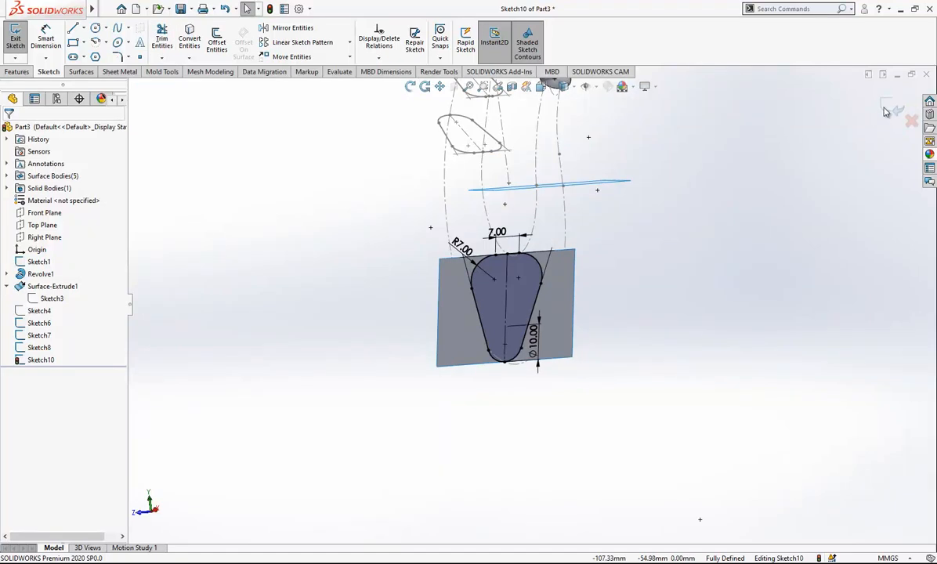
{"action": "left_click", "coordinate": [885, 109]}
Step: Hide the section surface behind the finished profile at the hook's bottom
{"action": "mouse_move", "coordinate": [540, 309]}
{"action": "middle_mouse_down"}
{"action": "mouse_move", "coordinate": [625, 306]}
{"action": "mouse_move", "coordinate": [575, 329]}
{"action": "mouse_move", "coordinate": [539, 311]}
{"action": "middle_mouse_up"}
{"action": "scroll", "coordinate": [538, 309], "scroll_direction": "down", "scroll_amount": 3}
{"action": "left_click", "coordinate": [561, 296]}
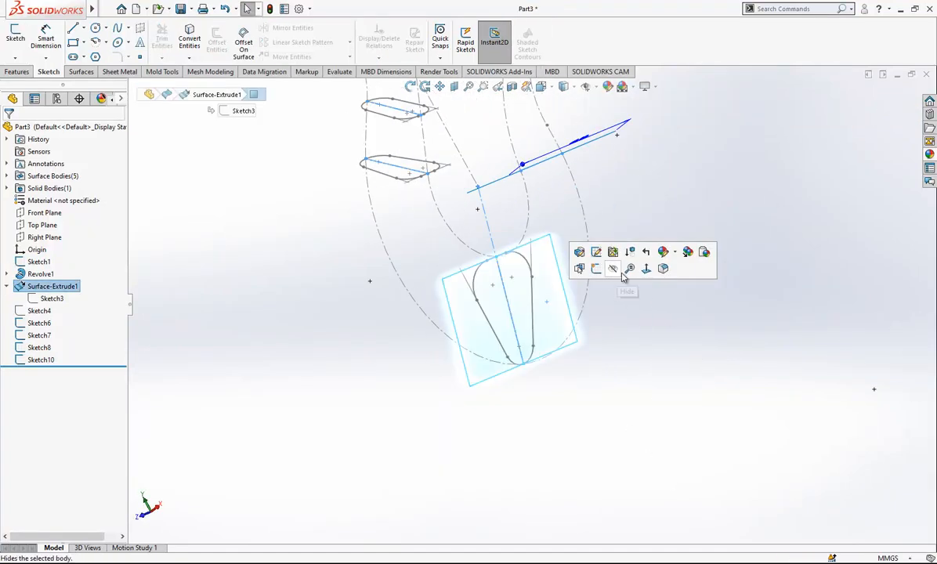
{"action": "mouse_move", "coordinate": [618, 317]}
{"action": "middle_mouse_down"}
{"action": "mouse_move", "coordinate": [603, 360]}
{"action": "mouse_move", "coordinate": [496, 260]}
{"action": "mouse_move", "coordinate": [481, 300]}
{"action": "mouse_move", "coordinate": [579, 266]}
{"action": "mouse_move", "coordinate": [525, 288]}
{"action": "mouse_move", "coordinate": [510, 311]}
{"action": "mouse_move", "coordinate": [533, 312]}
{"action": "mouse_move", "coordinate": [533, 235]}
{"action": "mouse_move", "coordinate": [493, 215]}
{"action": "mouse_move", "coordinate": [488, 199]}
{"action": "mouse_move", "coordinate": [534, 235]}
{"action": "mouse_move", "coordinate": [503, 369]}
{"action": "mouse_move", "coordinate": [544, 364]}
{"action": "middle_mouse_up"}
{"action": "scroll", "coordinate": [544, 364], "scroll_direction": "down", "scroll_amount": 3}
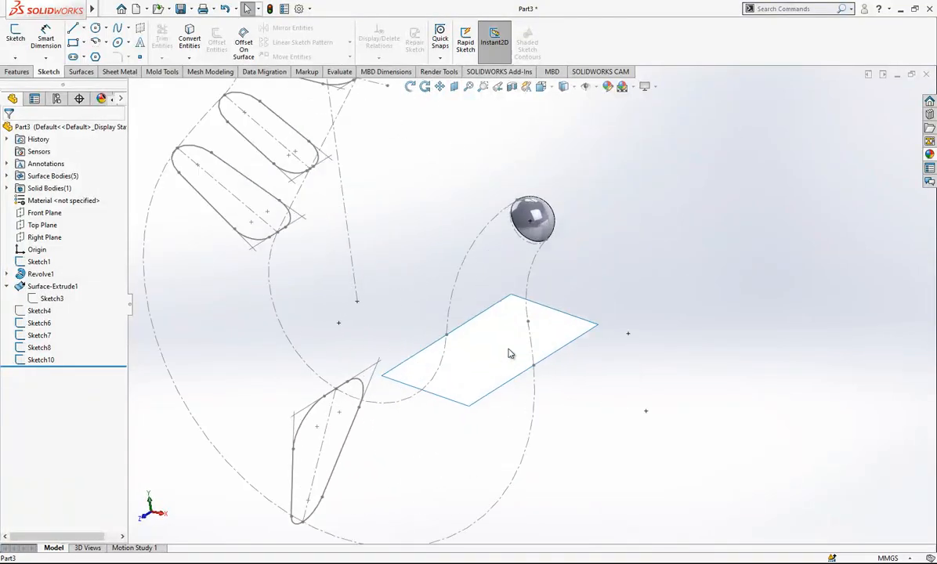
Step: Start a sketch on the section surface below the rounded tip and convert its section line into a construction line
{"action": "left_click", "coordinate": [526, 340]}
{"action": "left_click", "coordinate": [557, 315]}
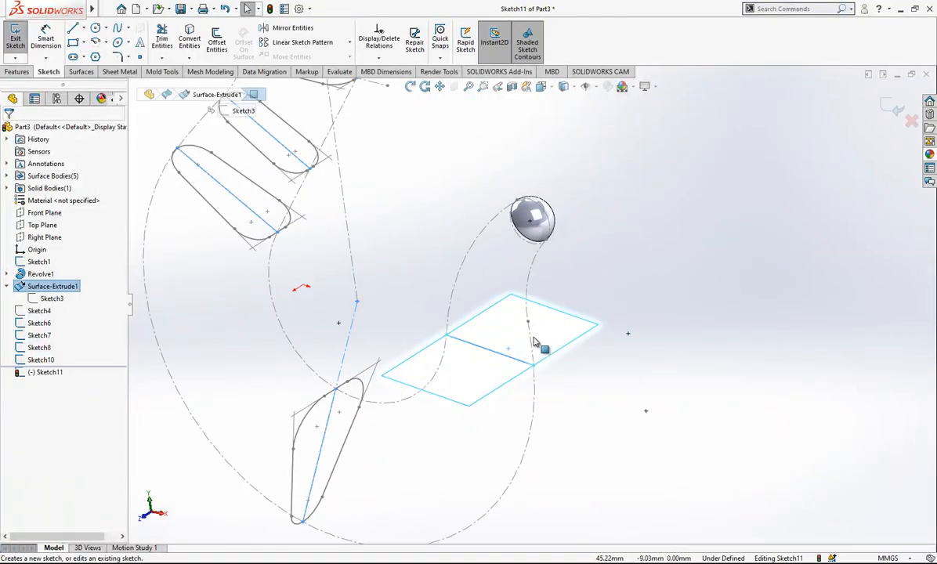
{"action": "left_click", "coordinate": [495, 354]}
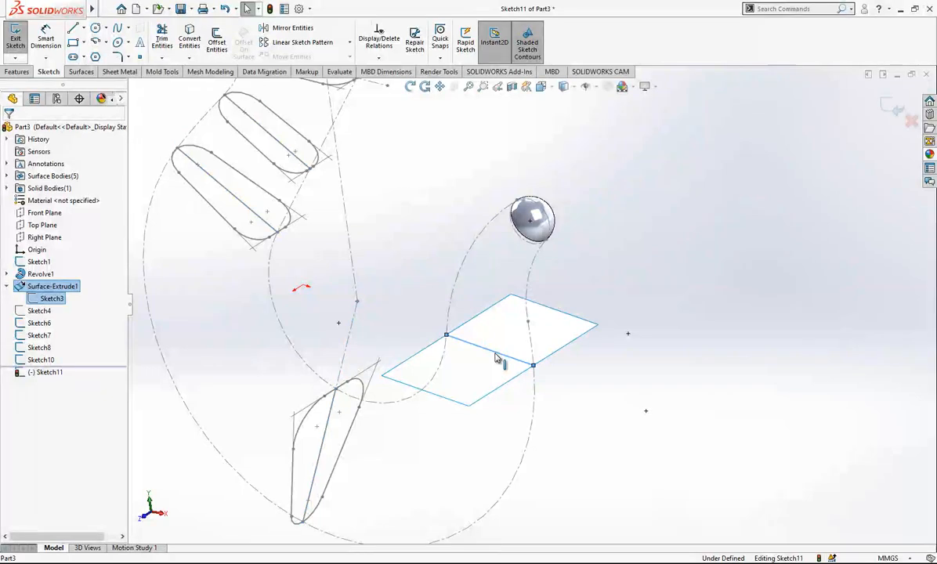
{"action": "left_click", "coordinate": [192, 46]}
{"action": "scroll", "coordinate": [493, 310], "scroll_direction": "up", "scroll_amount": 2}
{"action": "left_click", "coordinate": [499, 338]}
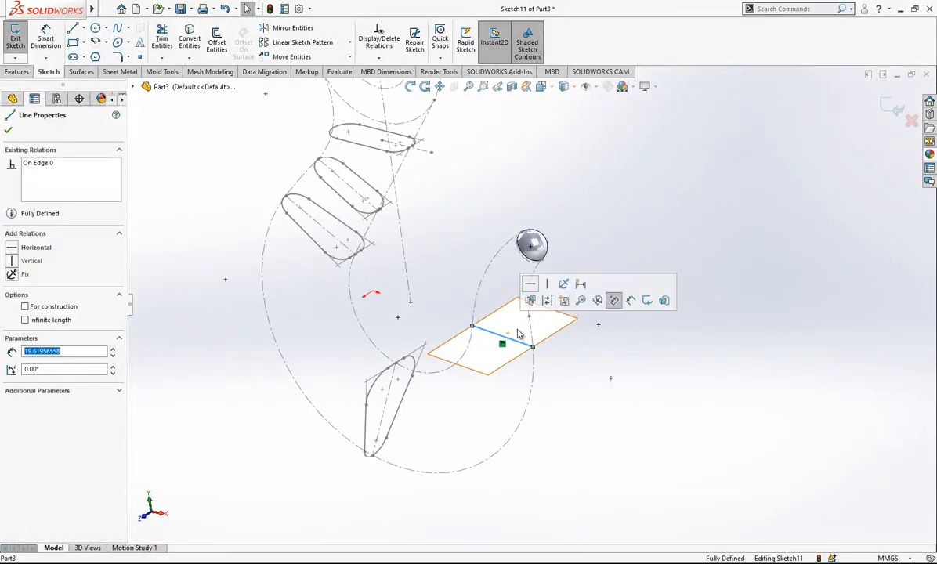
{"action": "left_click", "coordinate": [551, 305]}
{"action": "scroll", "coordinate": [551, 308], "scroll_direction": "down", "scroll_amount": 1}
{"action": "middle_click_drag", "start_coordinate": [552, 311], "coordinate": [542, 322]}
Step: Draw a circle of about 5.6 mm radius centred on the construction line and passing through its outer end
{"action": "left_click", "coordinate": [95, 28]}
{"action": "scroll", "coordinate": [509, 352], "scroll_direction": "down", "scroll_amount": 2}
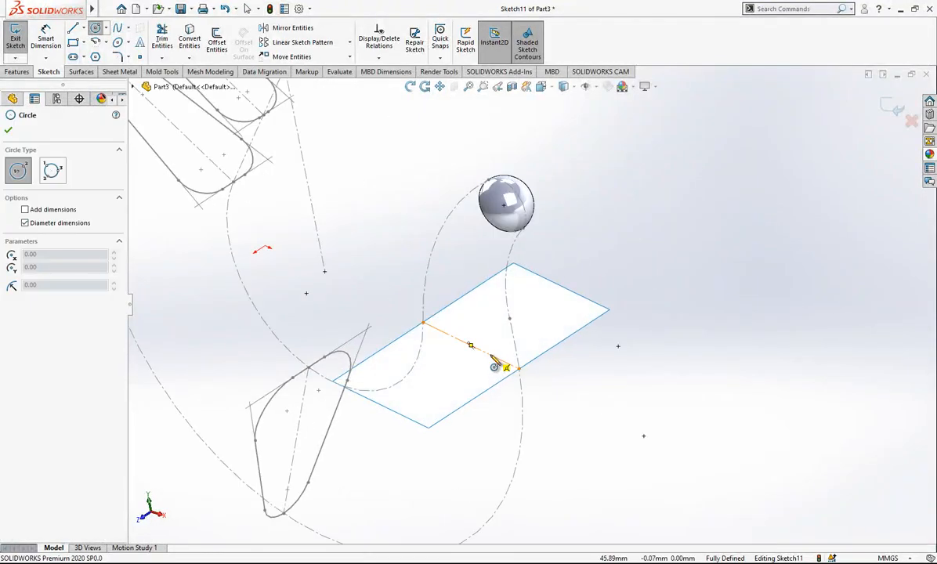
{"action": "left_click", "coordinate": [491, 355]}
{"action": "scroll", "coordinate": [503, 368], "scroll_direction": "down", "scroll_amount": 2}
{"action": "left_click", "coordinate": [520, 368]}
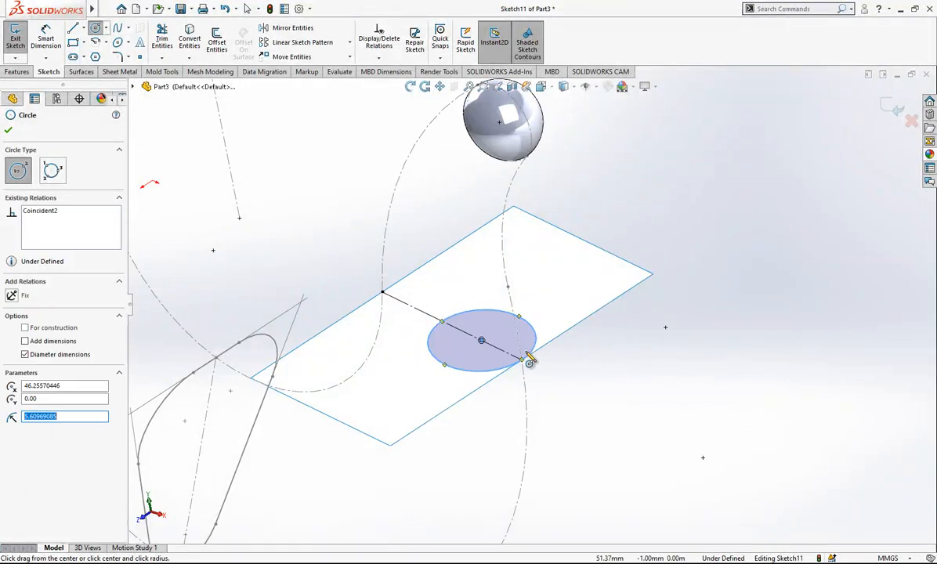
{"action": "key", "text": "Escape"}
Step: Set the circle's diameter to 8 mm
{"action": "left_click", "coordinate": [58, 41]}
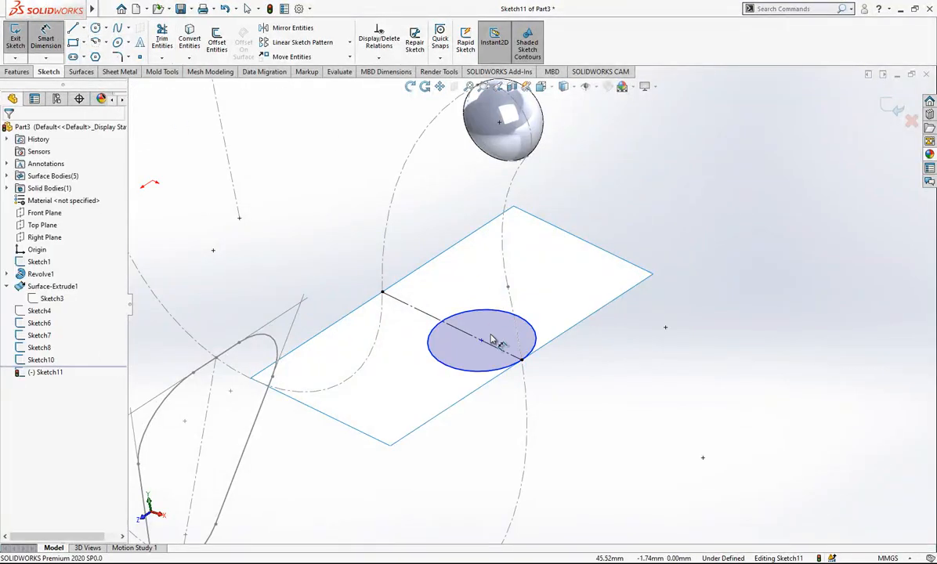
{"action": "left_click", "coordinate": [496, 317]}
{"action": "left_click", "coordinate": [486, 294]}
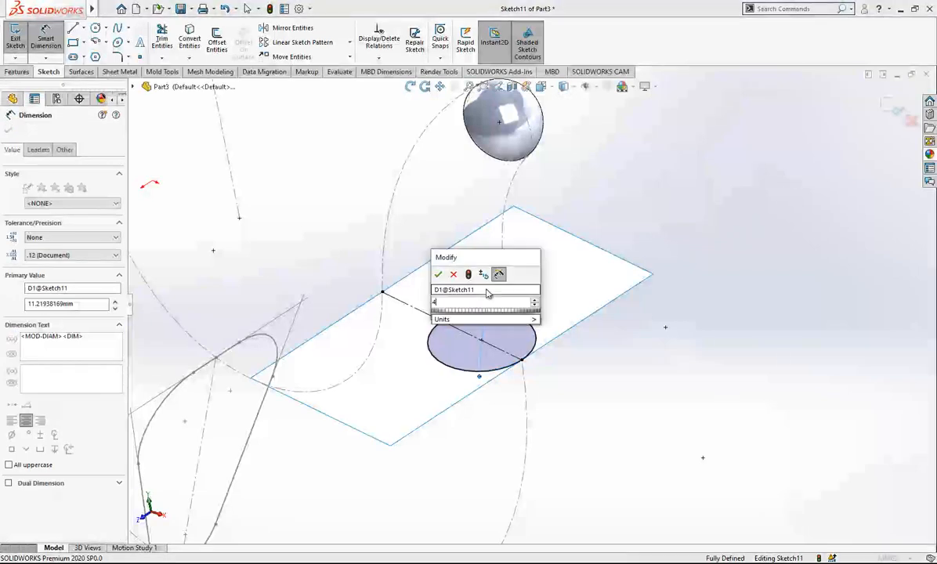
{"action": "key", "text": "Return"}
{"action": "type", "text": "4"}
{"action": "key", "text": "Return"}
{"action": "key", "text": "Escape"}
{"action": "scroll", "coordinate": [501, 313], "scroll_direction": "up", "scroll_amount": 1}
{"action": "middle_click_drag", "start_coordinate": [498, 322], "coordinate": [513, 326]}
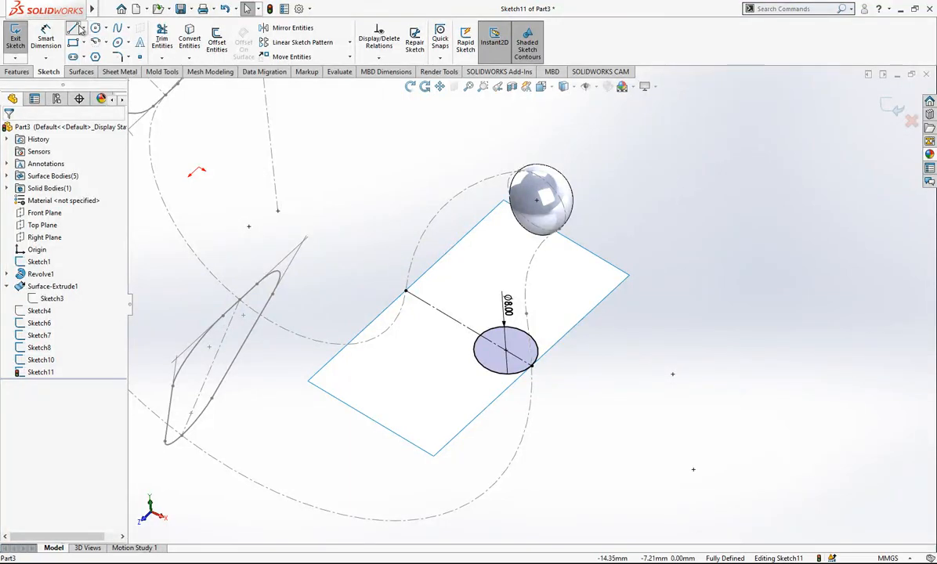
Step: Draw a two-segment half-profile from the construction line's inner end, make its long line tangent to the circle, and trim the excess
{"action": "left_click", "coordinate": [76, 27]}
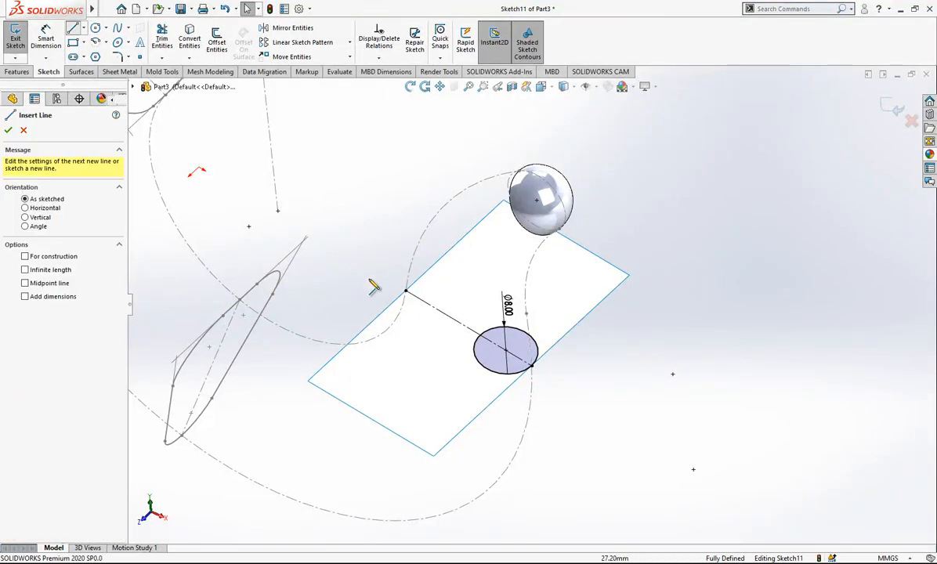
{"action": "left_click", "coordinate": [374, 318]}
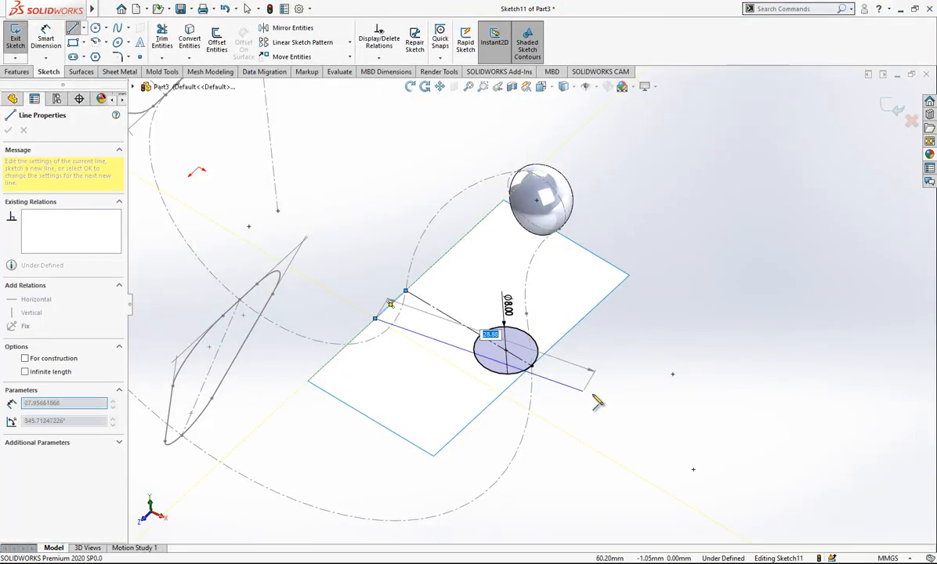
{"action": "double_click", "coordinate": [609, 431]}
{"action": "key", "text": "Escape"}
{"action": "left_click", "coordinate": [504, 374]}
{"action": "left_click", "coordinate": [492, 375], "text": "ctrl"}
{"action": "left_click", "coordinate": [161, 39]}
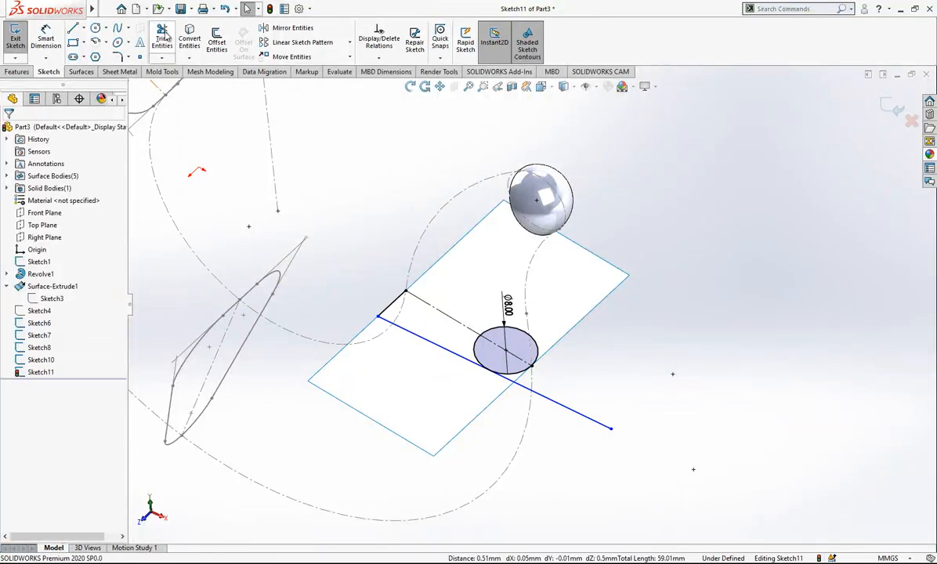
{"action": "key", "text": "Escape"}
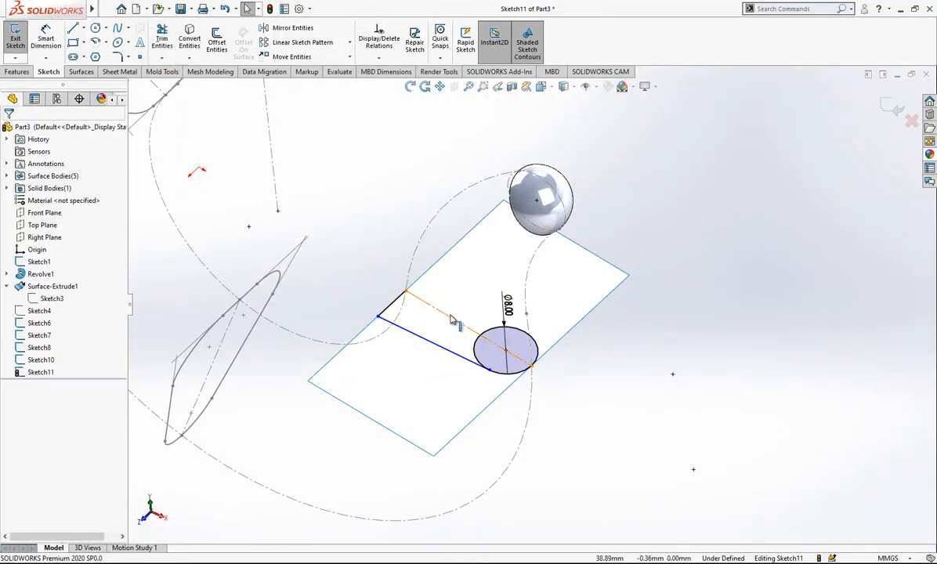
Step: Mirror the short edge line and the tangent line about the construction line
{"action": "left_click", "coordinate": [392, 316]}
{"action": "left_click", "coordinate": [396, 325], "text": "ctrl"}
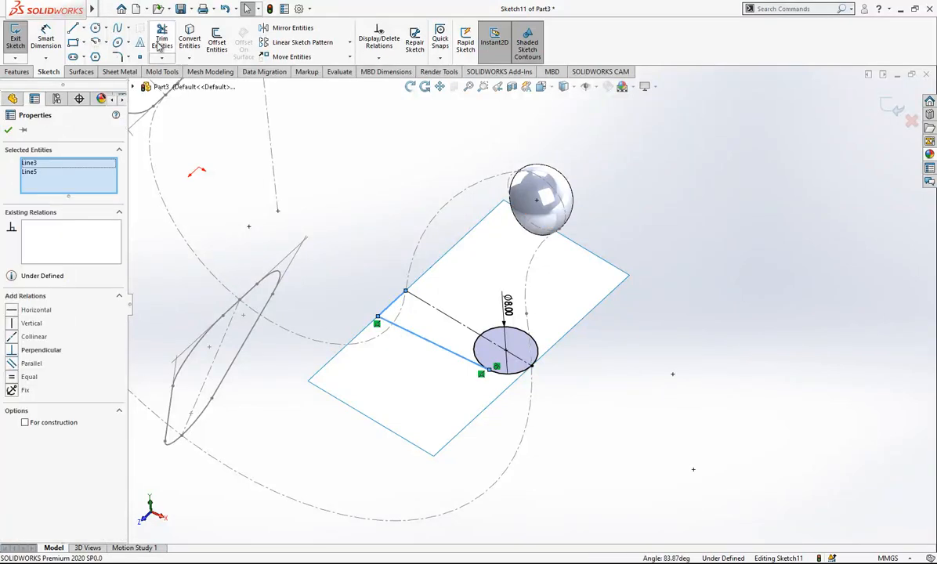
{"action": "left_click", "coordinate": [282, 28]}
{"action": "left_click", "coordinate": [87, 273]}
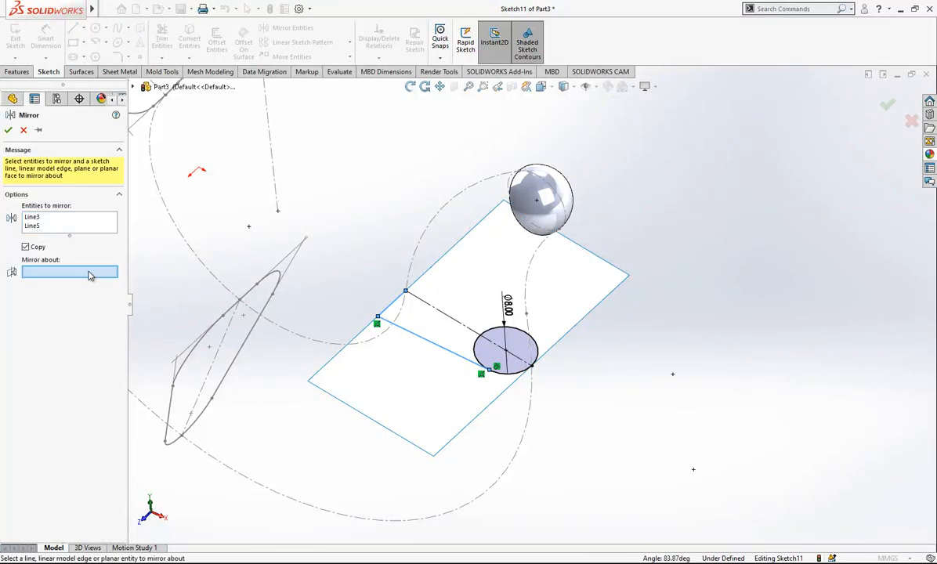
{"action": "left_click", "coordinate": [424, 304]}
{"action": "key", "text": "Return"}
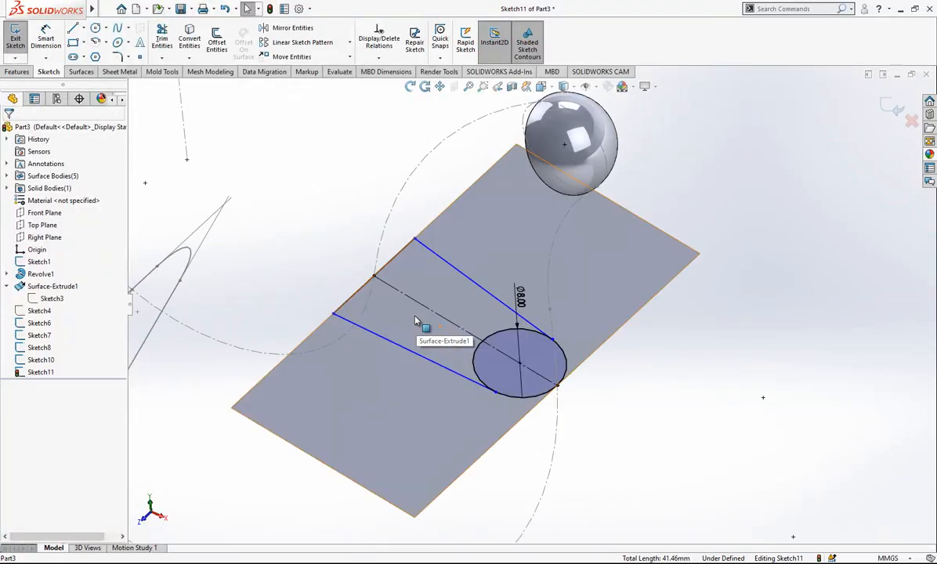
Step: Round both inner corners of the mirrored profile with 5 mm fillets
{"action": "left_click", "coordinate": [117, 57]}
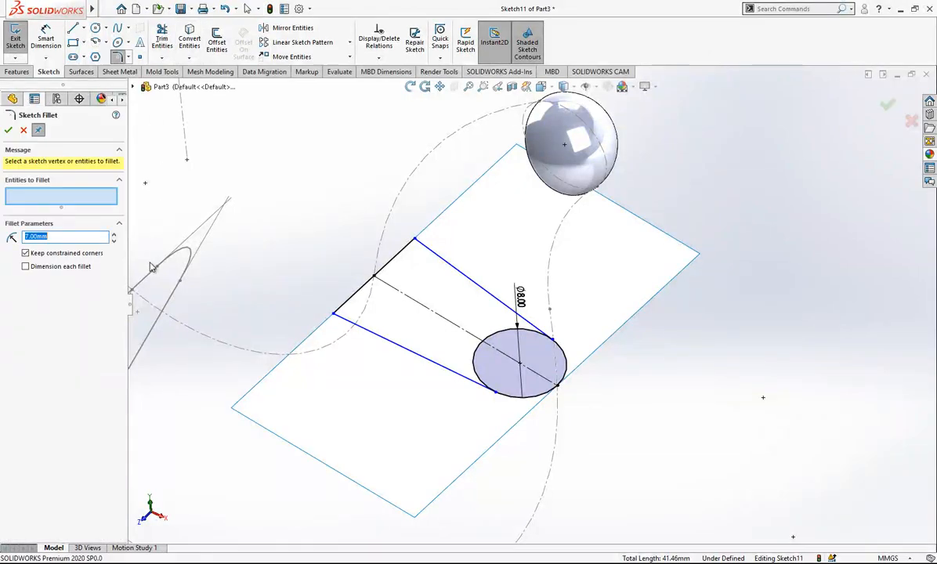
{"action": "left_click_drag", "start_coordinate": [437, 224], "coordinate": [256, 339]}
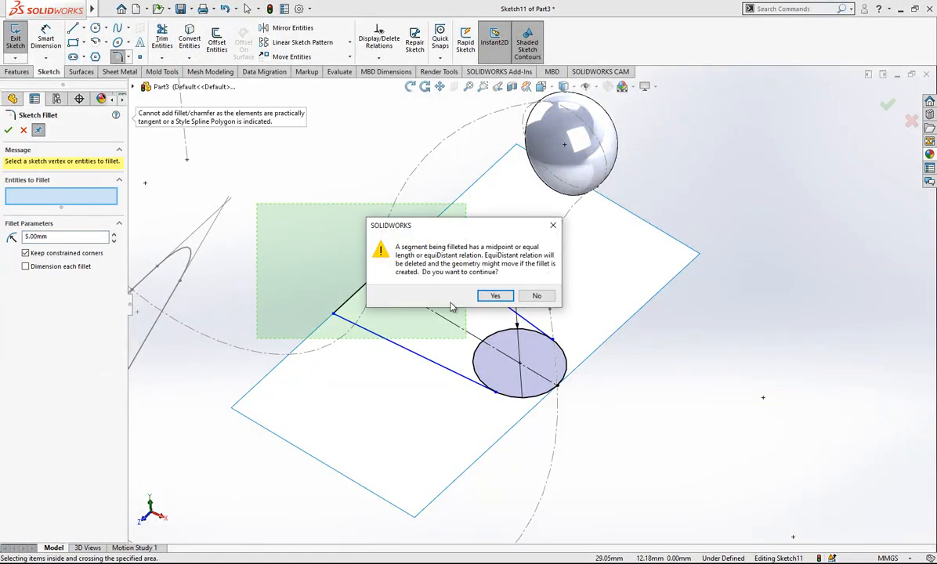
{"action": "left_click", "coordinate": [492, 294]}
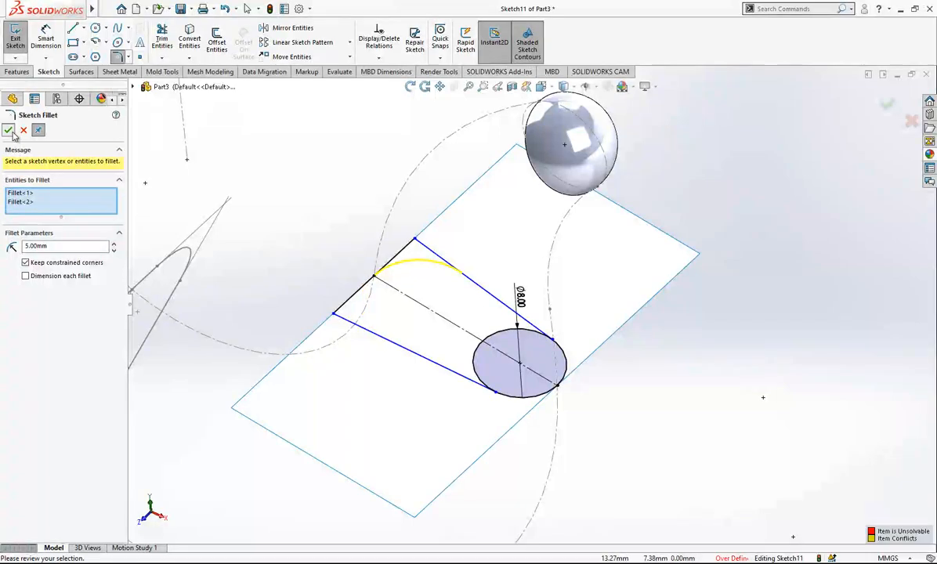
{"action": "left_click", "coordinate": [8, 129]}
{"action": "scroll", "coordinate": [396, 286], "scroll_direction": "down", "scroll_amount": 3}
{"action": "scroll", "coordinate": [391, 291], "scroll_direction": "down", "scroll_amount": 1}
{"action": "left_click", "coordinate": [383, 267]}
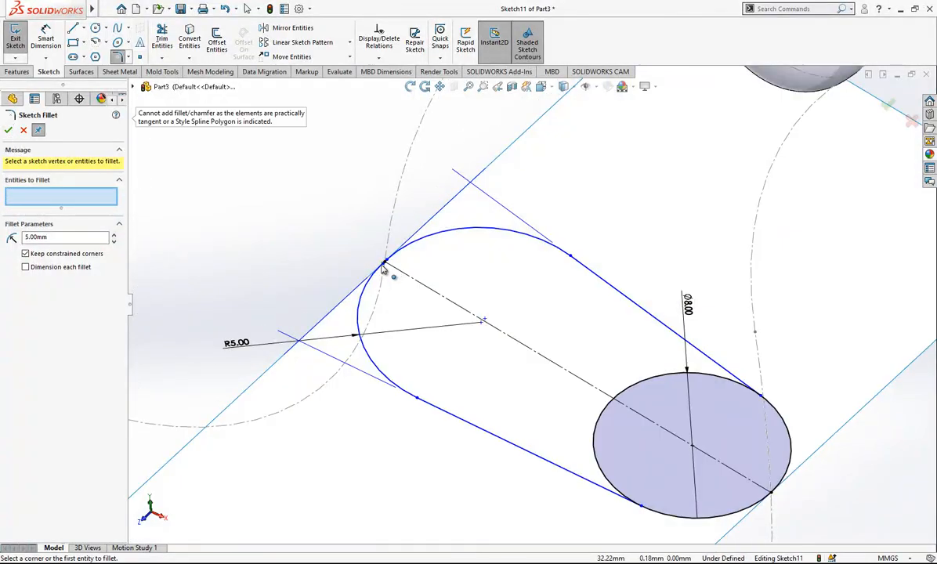
{"action": "key", "text": "Escape"}
Step: Pull the two fillets apart and set the straight segment between them to 2 mm
{"action": "left_click_drag", "start_coordinate": [385, 262], "coordinate": [358, 282]}
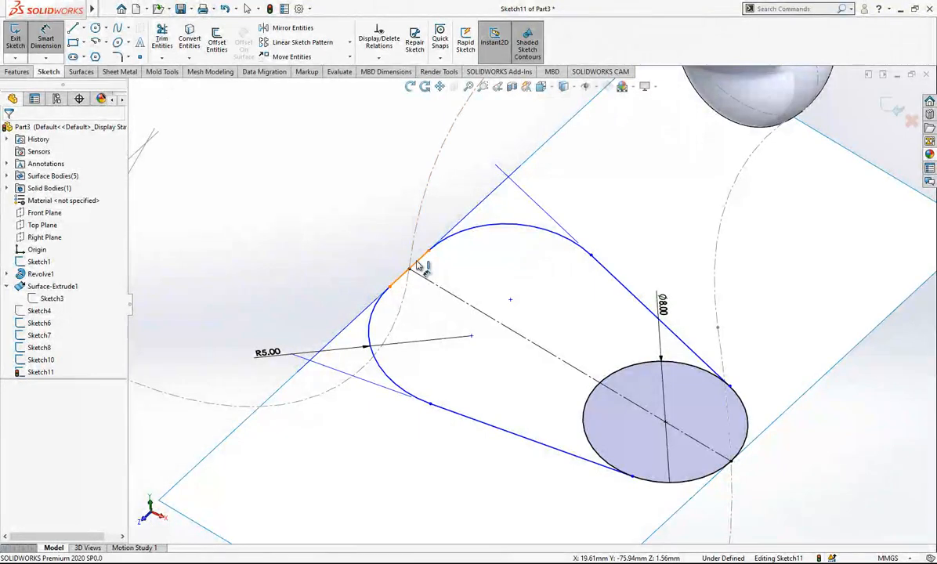
{"action": "left_click", "coordinate": [418, 266]}
{"action": "left_click", "coordinate": [384, 243]}
{"action": "key", "text": "Return"}
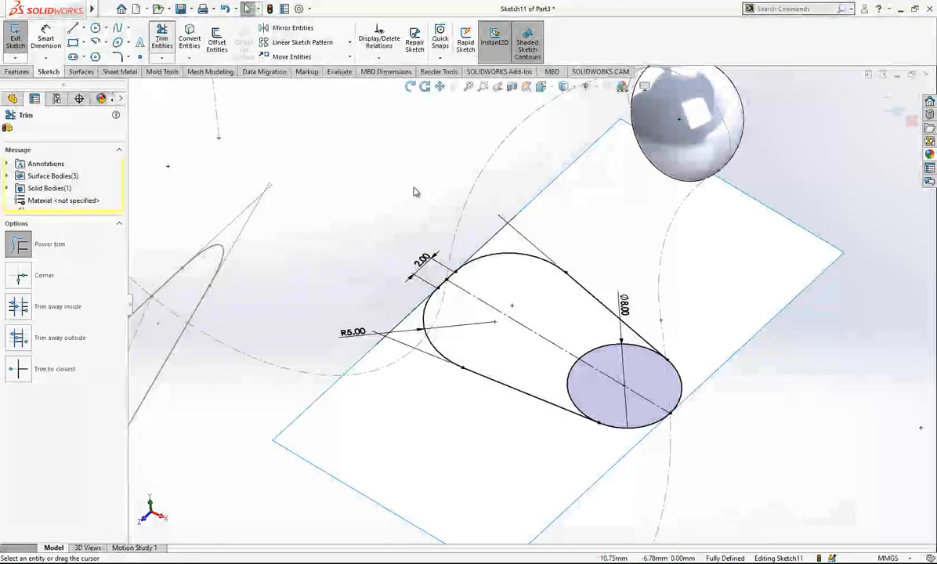
Step: Trim the circle's arc inside the profile to leave one closed contour, and exit the sketch
{"action": "left_click_drag", "start_coordinate": [578, 332], "coordinate": [596, 361]}
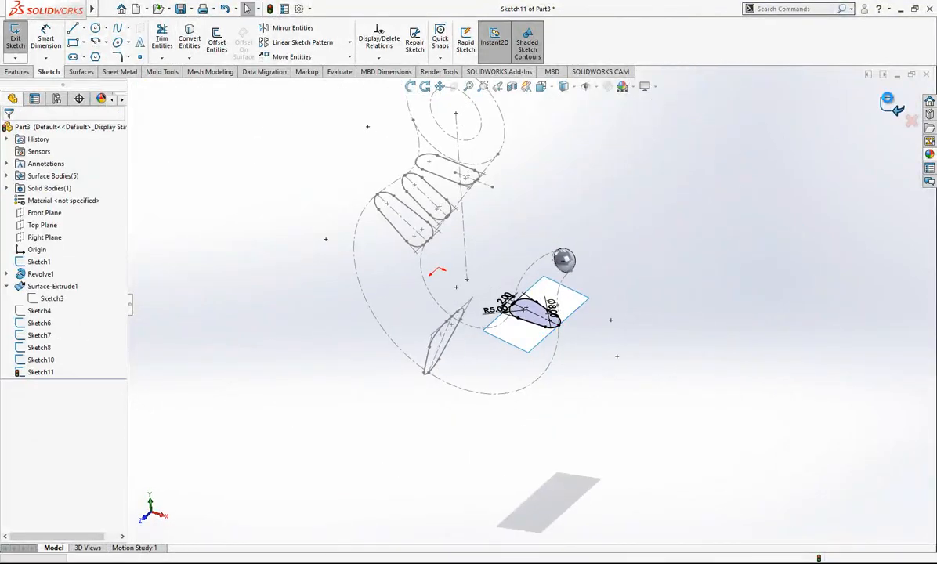
{"action": "left_click", "coordinate": [888, 104]}
Step: Hide the dash-dot construction layout sketch and show the hook outline in Sketch4
{"action": "scroll", "coordinate": [541, 307], "scroll_direction": "up", "scroll_amount": 2}
{"action": "left_click", "coordinate": [586, 324]}
{"action": "scroll", "coordinate": [540, 307], "scroll_direction": "down", "scroll_amount": 2}
{"action": "mouse_move", "coordinate": [548, 307]}
{"action": "middle_mouse_down"}
{"action": "mouse_move", "coordinate": [542, 246]}
{"action": "mouse_move", "coordinate": [551, 277]}
{"action": "middle_mouse_up"}
{"action": "left_click", "coordinate": [552, 275]}
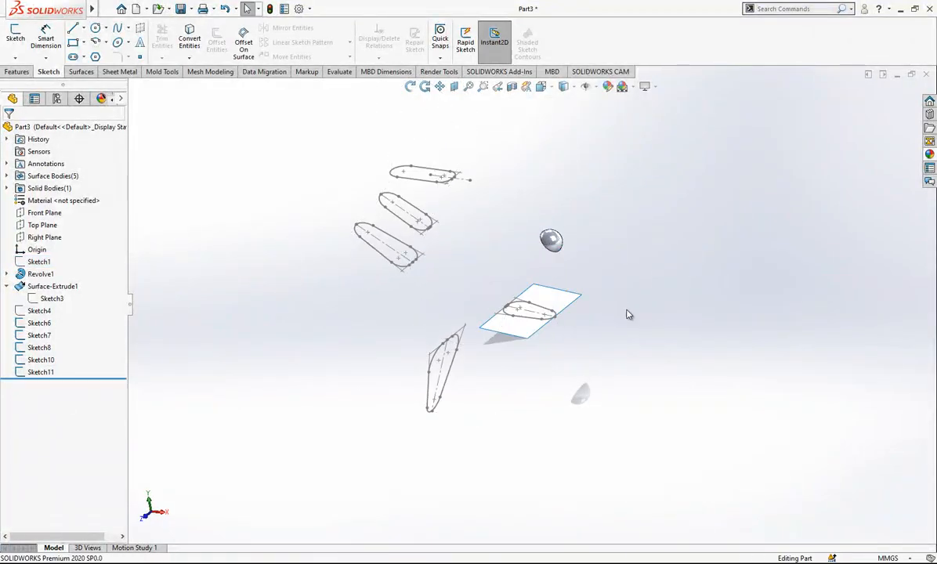
{"action": "scroll", "coordinate": [513, 376], "scroll_direction": "up", "scroll_amount": 1}
{"action": "left_click", "coordinate": [41, 311]}
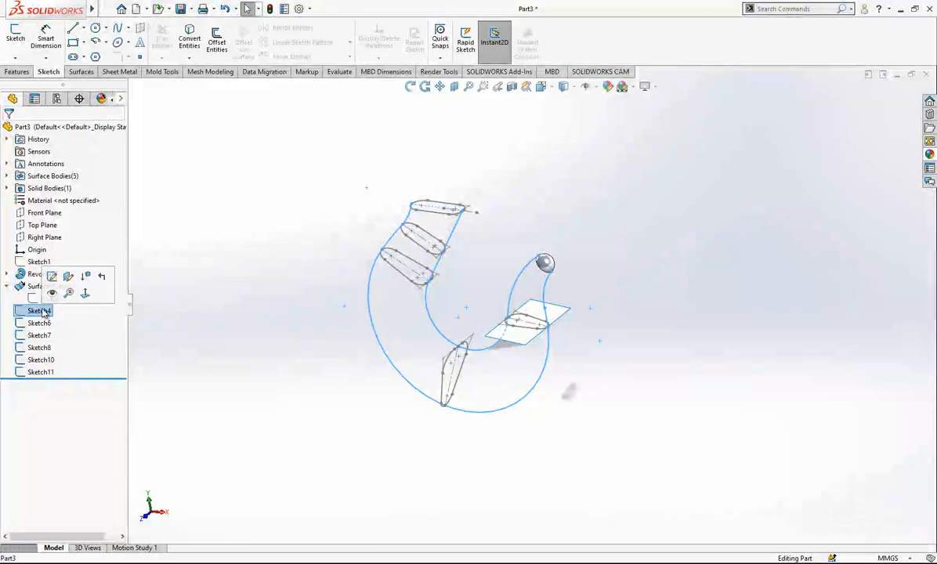
{"action": "left_click", "coordinate": [54, 291]}
Step: Hide the remaining section surface around the profile below the hook's tip
{"action": "mouse_move", "coordinate": [328, 329]}
{"action": "middle_mouse_down"}
{"action": "mouse_move", "coordinate": [502, 324]}
{"action": "mouse_move", "coordinate": [474, 299]}
{"action": "mouse_move", "coordinate": [495, 269]}
{"action": "mouse_move", "coordinate": [646, 264]}
{"action": "mouse_move", "coordinate": [684, 215]}
{"action": "mouse_move", "coordinate": [610, 306]}
{"action": "middle_mouse_up"}
{"action": "left_click", "coordinate": [572, 349]}
{"action": "left_click", "coordinate": [631, 308]}
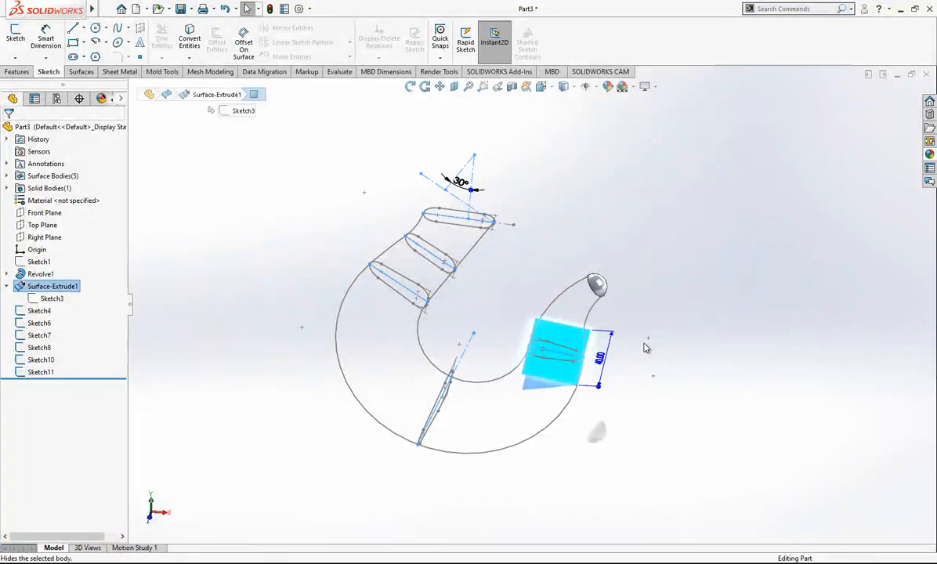
Step: Start a Lofted Boss/Base through the five section profiles in order from the hook's upper end, ending on the rounded tip's flat face
{"action": "mouse_move", "coordinate": [603, 364]}
{"action": "middle_mouse_down"}
{"action": "mouse_move", "coordinate": [665, 293]}
{"action": "mouse_move", "coordinate": [588, 341]}
{"action": "mouse_move", "coordinate": [416, 235]}
{"action": "middle_mouse_up"}
{"action": "left_click", "coordinate": [16, 72]}
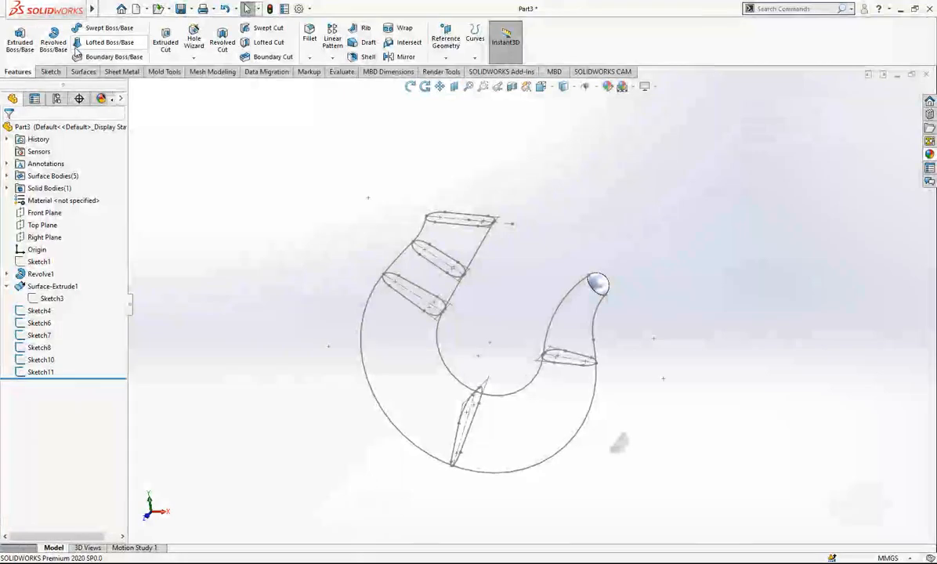
{"action": "middle_click_drag", "start_coordinate": [457, 227], "coordinate": [444, 225]}
{"action": "scroll", "coordinate": [445, 225], "scroll_direction": "down", "scroll_amount": 1}
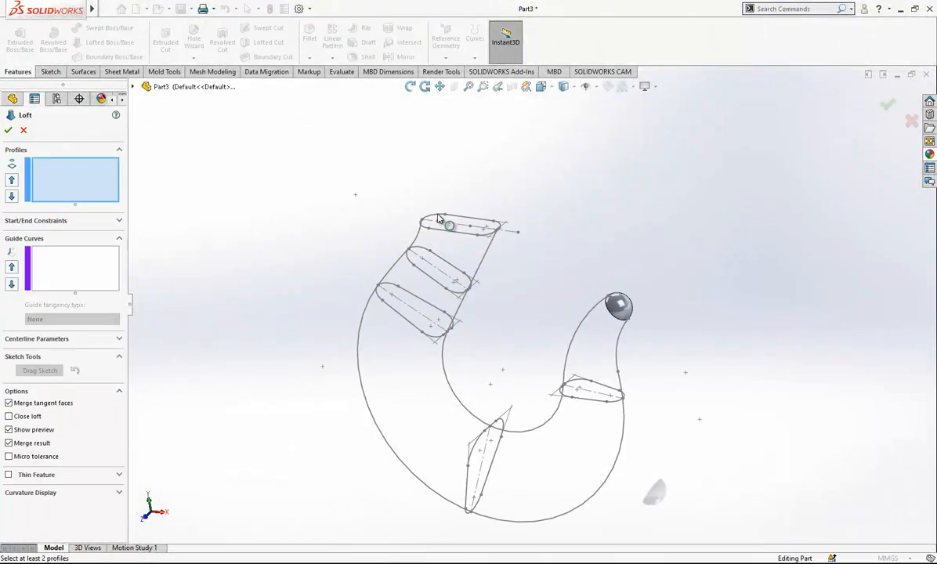
{"action": "left_click", "coordinate": [424, 251]}
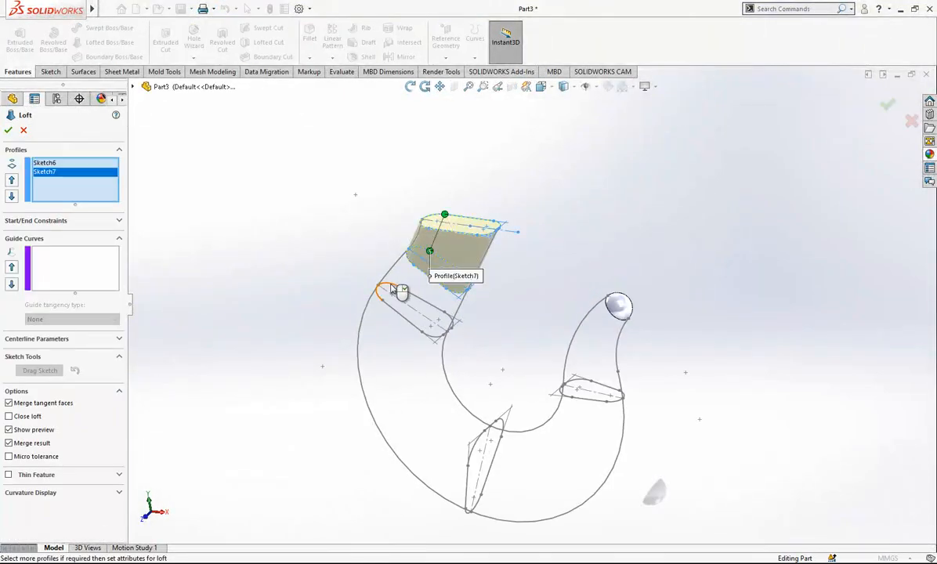
{"action": "left_click", "coordinate": [391, 290]}
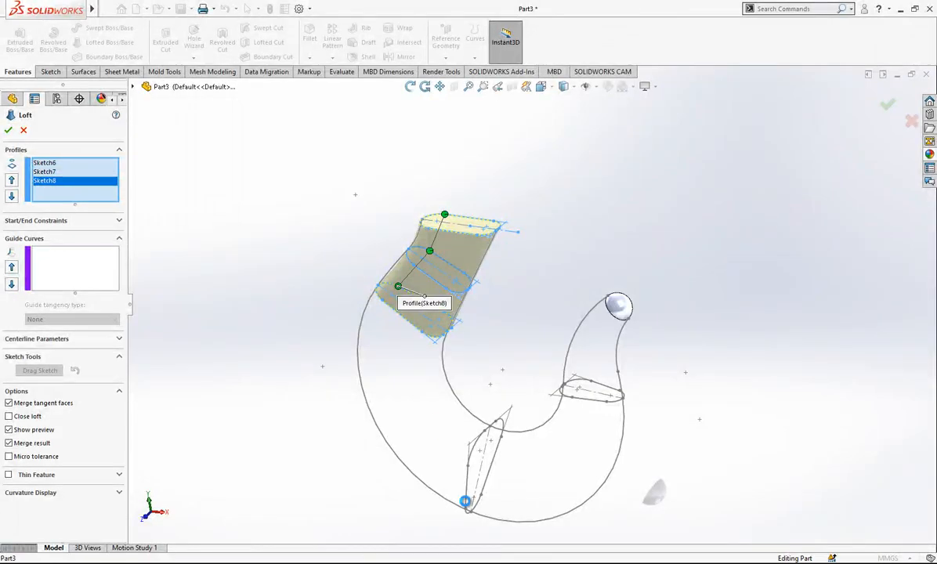
{"action": "left_click", "coordinate": [466, 501]}
{"action": "left_click", "coordinate": [593, 404]}
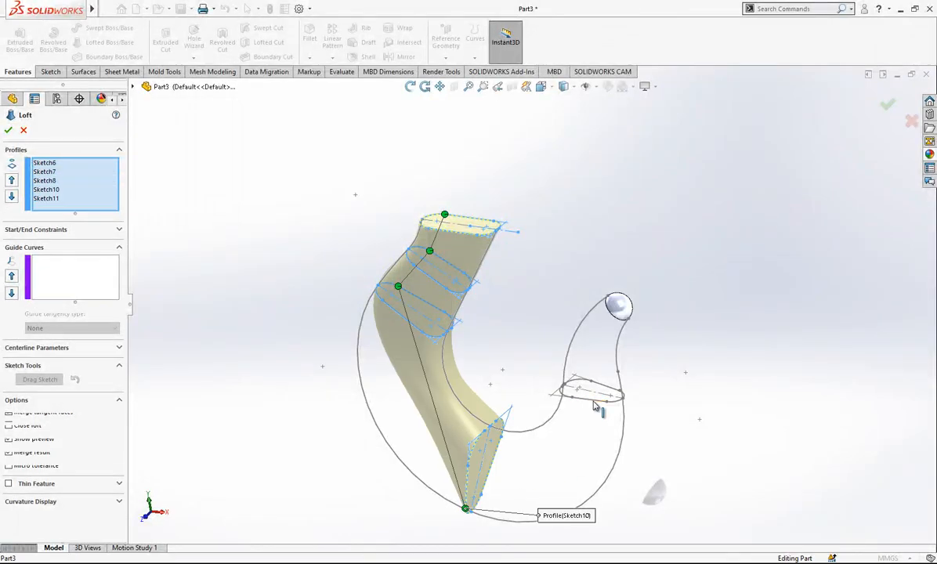
{"action": "mouse_move", "coordinate": [597, 401]}
{"action": "middle_mouse_down"}
{"action": "mouse_move", "coordinate": [640, 372]}
{"action": "mouse_move", "coordinate": [636, 321]}
{"action": "middle_mouse_up"}
{"action": "left_click", "coordinate": [635, 321]}
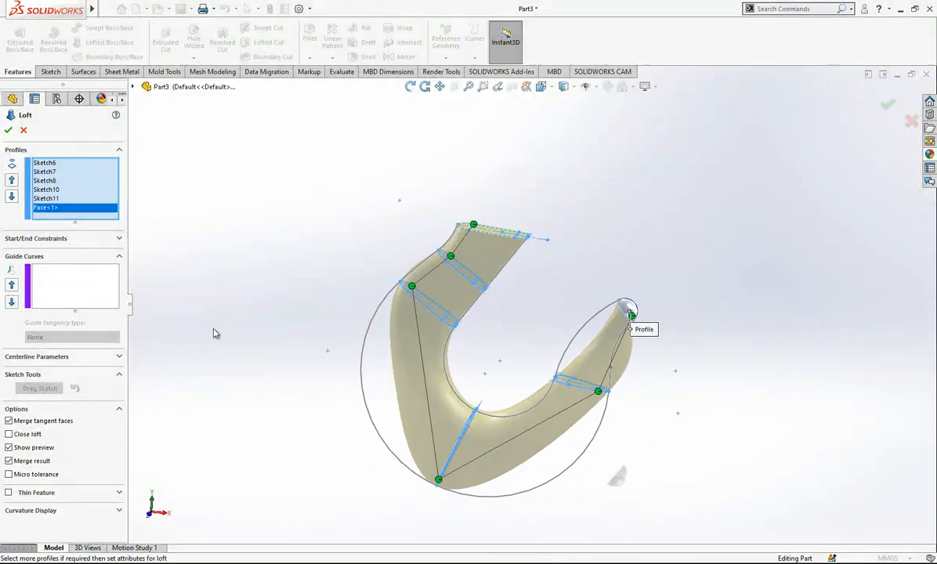
Step: Add the outer and inner open loops of the hook outline as the loft's guide curves
{"action": "left_click", "coordinate": [62, 297]}
{"action": "left_click", "coordinate": [376, 311]}
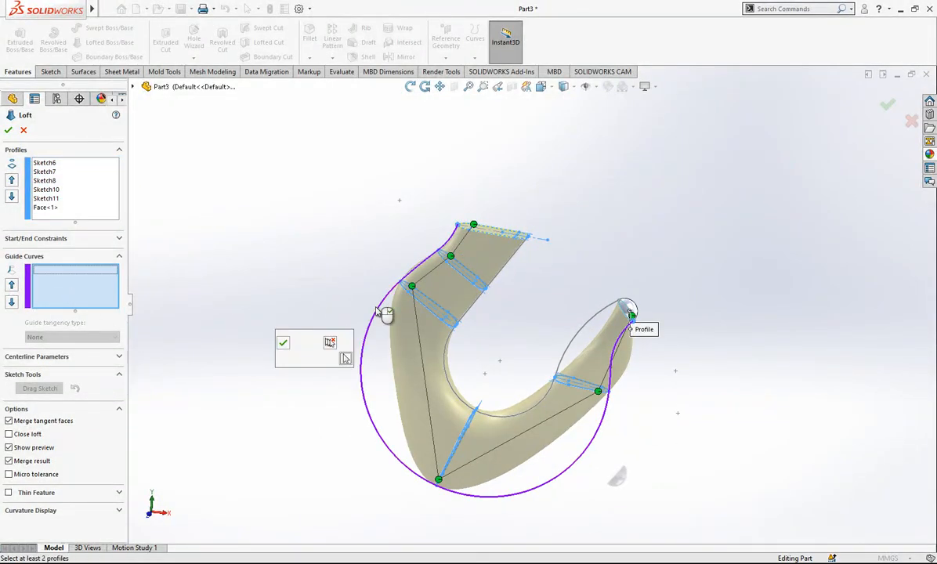
{"action": "left_click", "coordinate": [476, 306]}
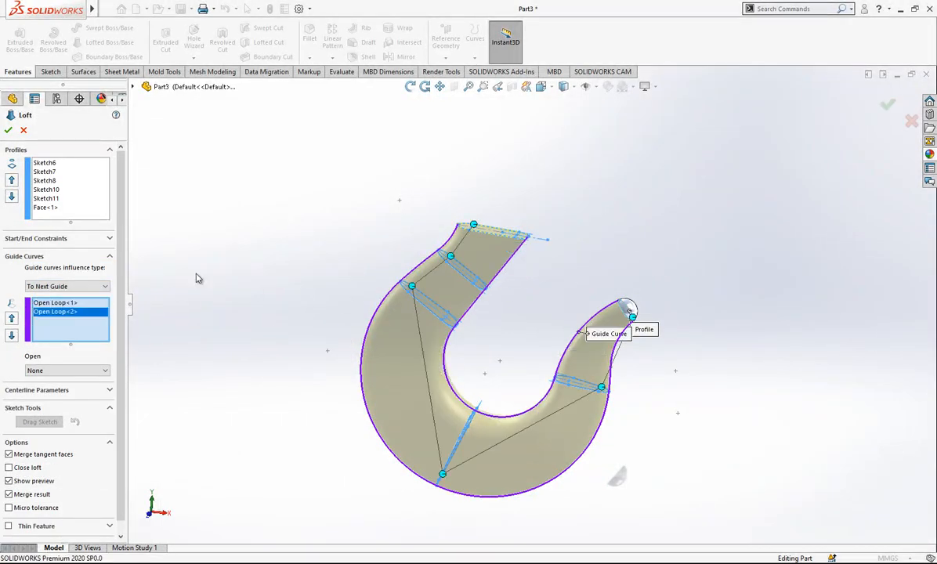
Step: Set the loft's end constraint to Tangency To Face at the rounded tip and complete the loft
{"action": "left_click", "coordinate": [51, 215]}
{"action": "left_click", "coordinate": [83, 238]}
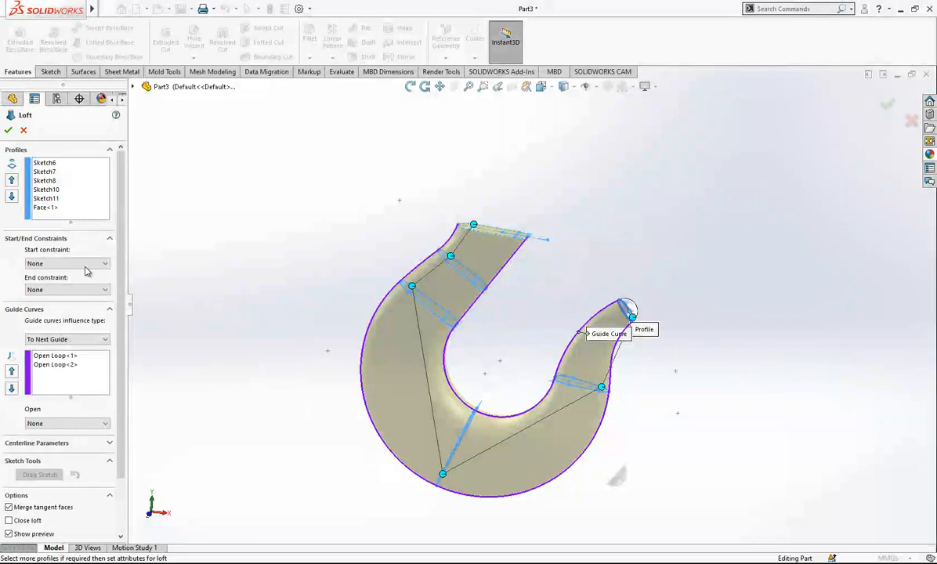
{"action": "left_click", "coordinate": [90, 264]}
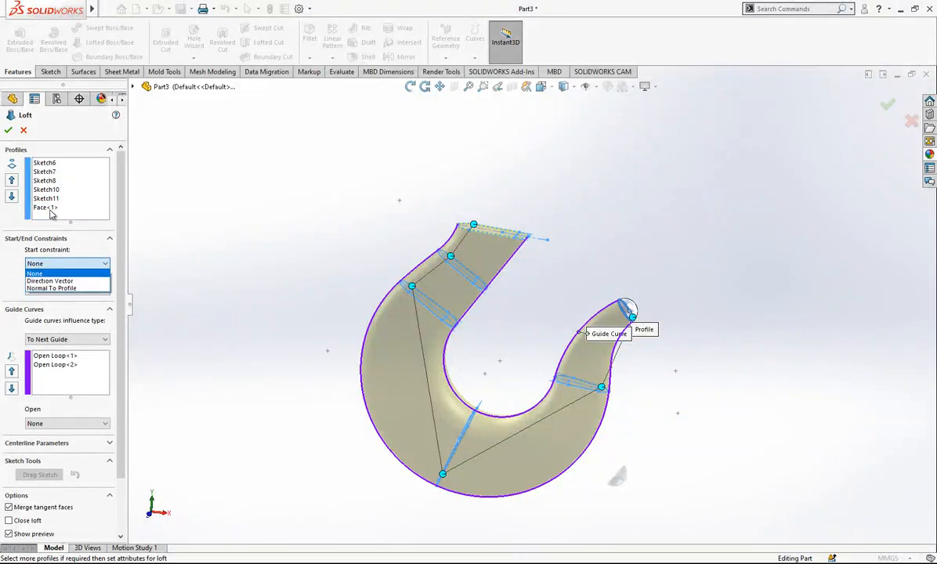
{"action": "left_click", "coordinate": [65, 208]}
{"action": "left_click", "coordinate": [75, 263]}
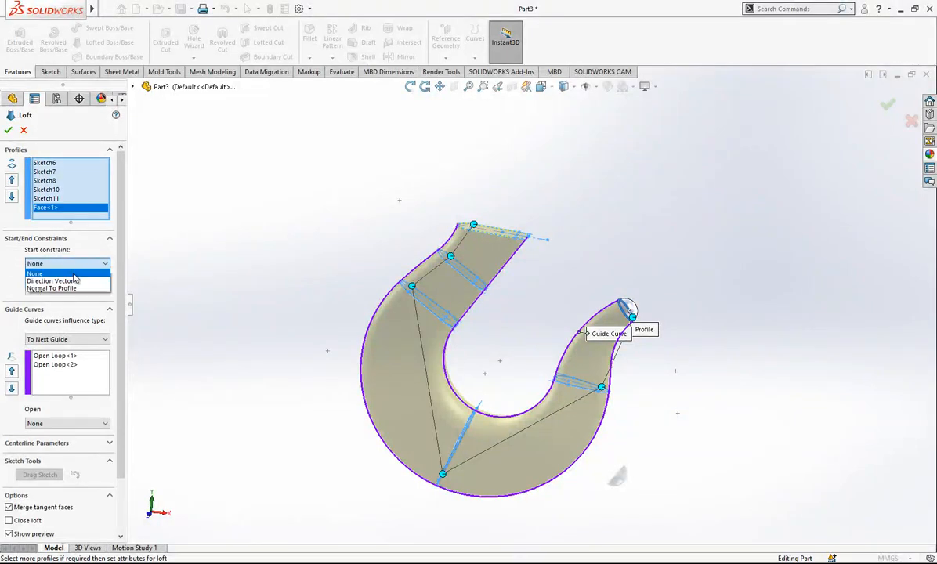
{"action": "left_click", "coordinate": [75, 290]}
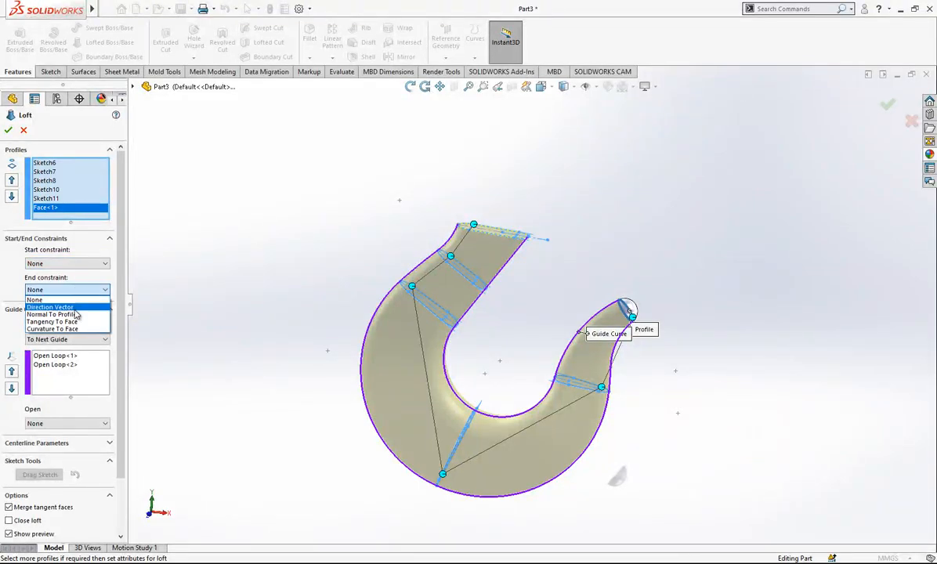
{"action": "left_click", "coordinate": [55, 321]}
{"action": "middle_click_drag", "start_coordinate": [648, 318], "coordinate": [591, 310]}
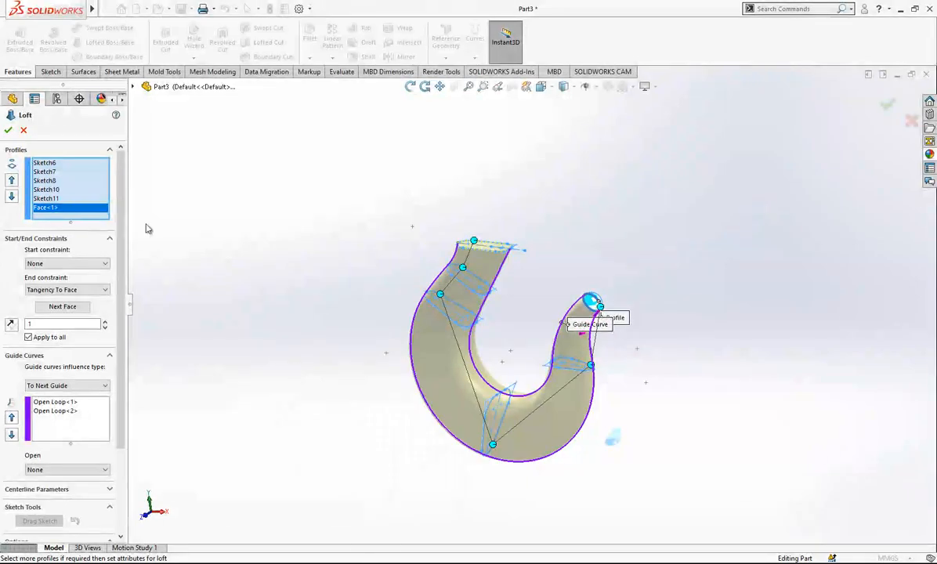
{"action": "key", "text": "Return"}
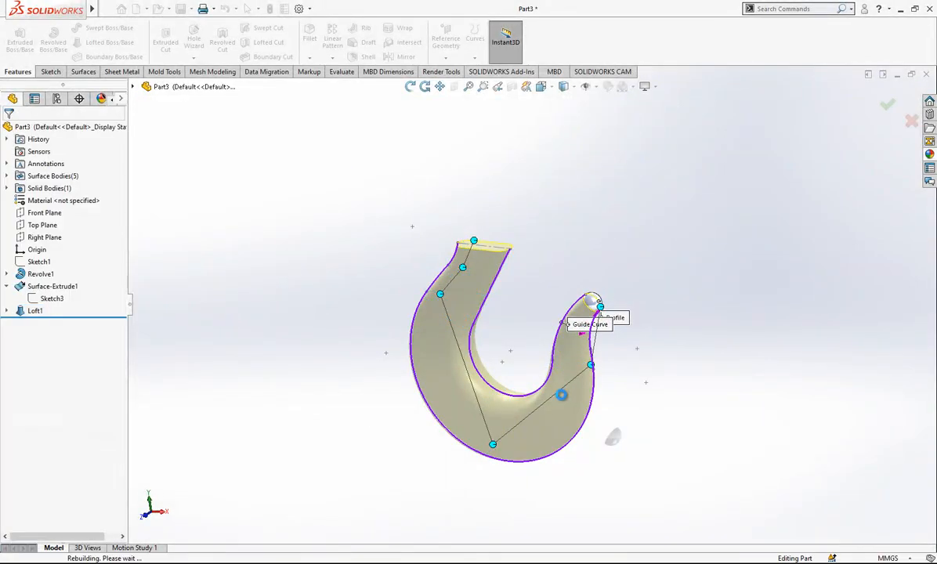
Step: Hide the hook outline in Sketch4 and show the construction layout in Sketch1
{"action": "middle_click_drag", "start_coordinate": [561, 384], "coordinate": [486, 345]}
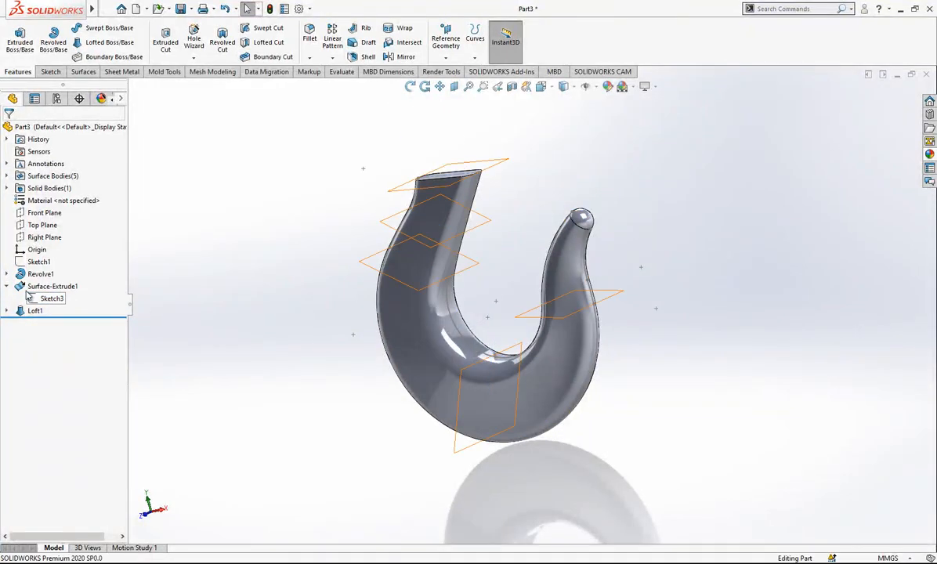
{"action": "left_click", "coordinate": [7, 285]}
{"action": "left_click", "coordinate": [6, 298]}
{"action": "left_click", "coordinate": [61, 372]}
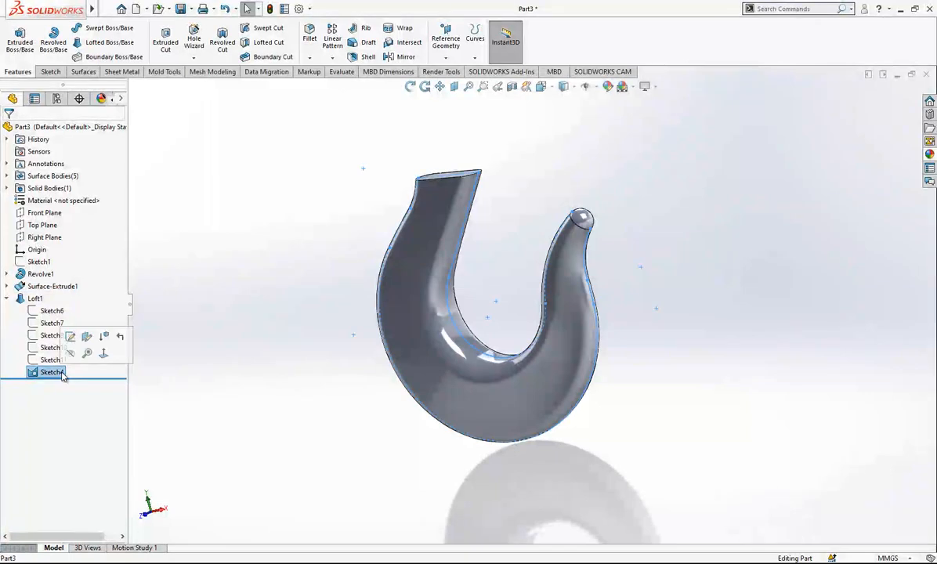
{"action": "left_click", "coordinate": [66, 354]}
{"action": "left_click", "coordinate": [39, 261]}
{"action": "left_click", "coordinate": [50, 245]}
{"action": "left_click", "coordinate": [210, 287]}
Step: Open a new sketch on the Right Plane
{"action": "scroll", "coordinate": [519, 303], "scroll_direction": "up", "scroll_amount": 1}
{"action": "mouse_move", "coordinate": [509, 258]}
{"action": "middle_mouse_down"}
{"action": "mouse_move", "coordinate": [554, 244]}
{"action": "mouse_move", "coordinate": [535, 243]}
{"action": "mouse_move", "coordinate": [554, 278]}
{"action": "middle_mouse_up"}
{"action": "scroll", "coordinate": [554, 279], "scroll_direction": "up", "scroll_amount": 1}
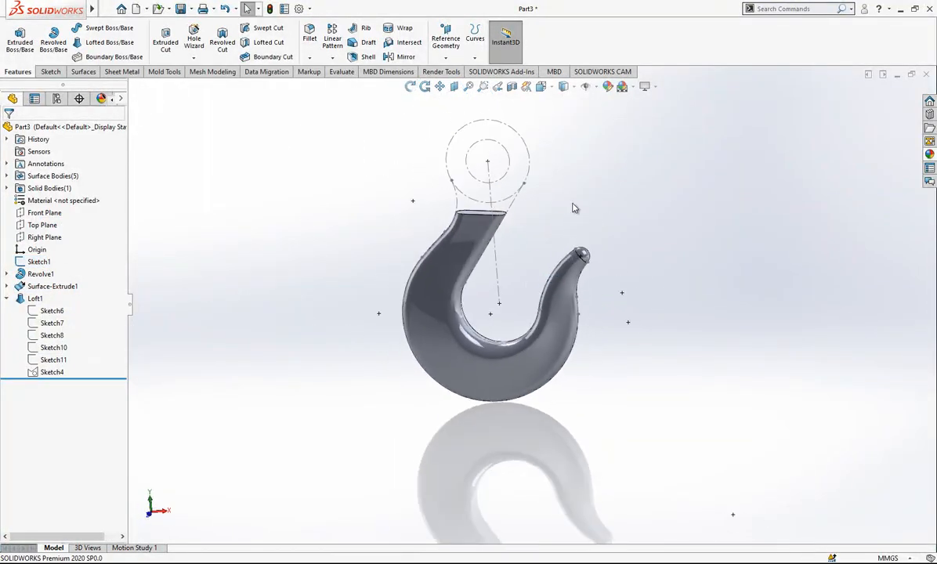
{"action": "scroll", "coordinate": [575, 208], "scroll_direction": "down", "scroll_amount": 1}
{"action": "scroll", "coordinate": [571, 228], "scroll_direction": "up", "scroll_amount": 1}
{"action": "middle_click_drag", "start_coordinate": [571, 228], "coordinate": [555, 171]}
{"action": "scroll", "coordinate": [555, 171], "scroll_direction": "down", "scroll_amount": 1}
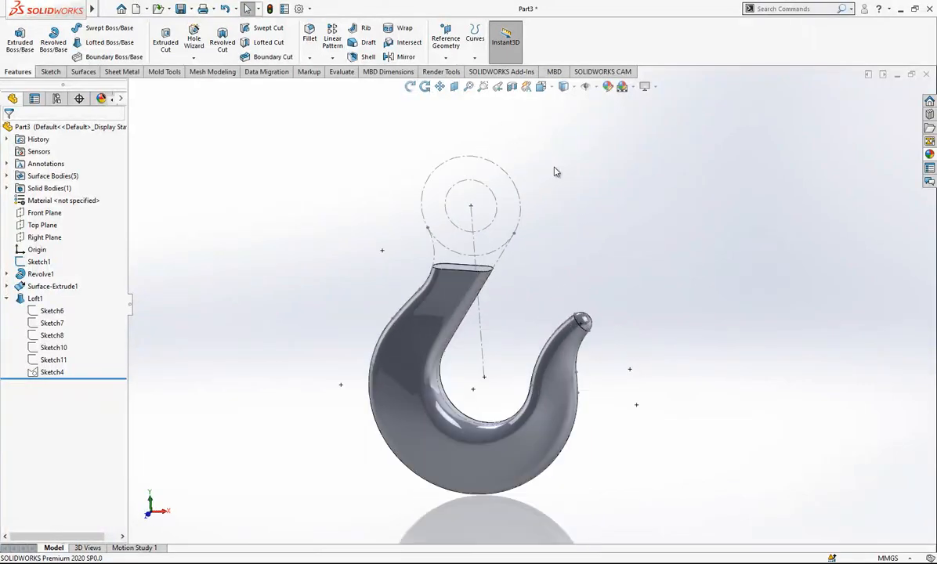
{"action": "left_click", "coordinate": [6, 298]}
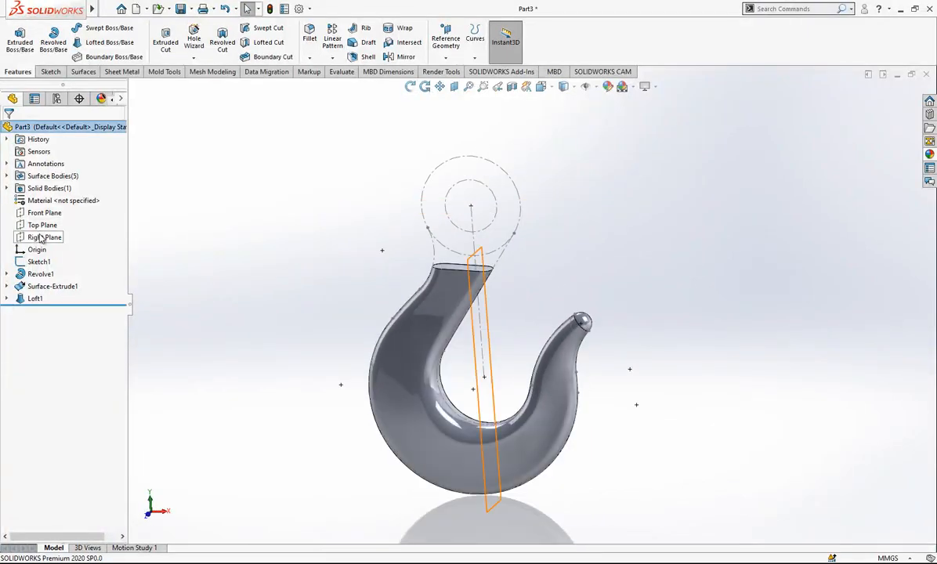
{"action": "left_click", "coordinate": [41, 237]}
{"action": "left_click", "coordinate": [66, 216]}
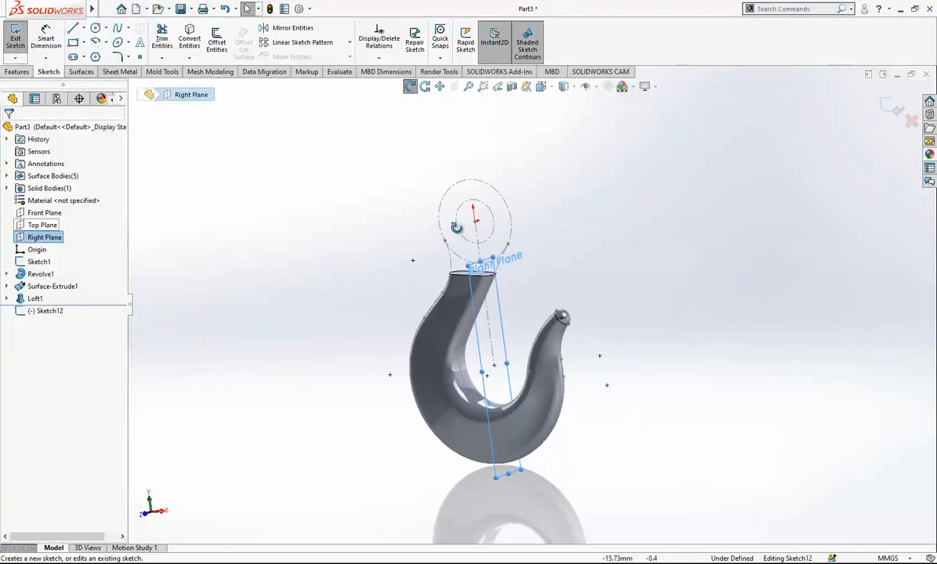
Step: Draw two connected vertical lines upward from the origin, ending near the inner and outer layout circles, and make them construction lines
{"action": "mouse_move", "coordinate": [398, 227]}
{"action": "middle_mouse_down"}
{"action": "mouse_move", "coordinate": [334, 243]}
{"action": "mouse_move", "coordinate": [435, 253]}
{"action": "middle_mouse_up"}
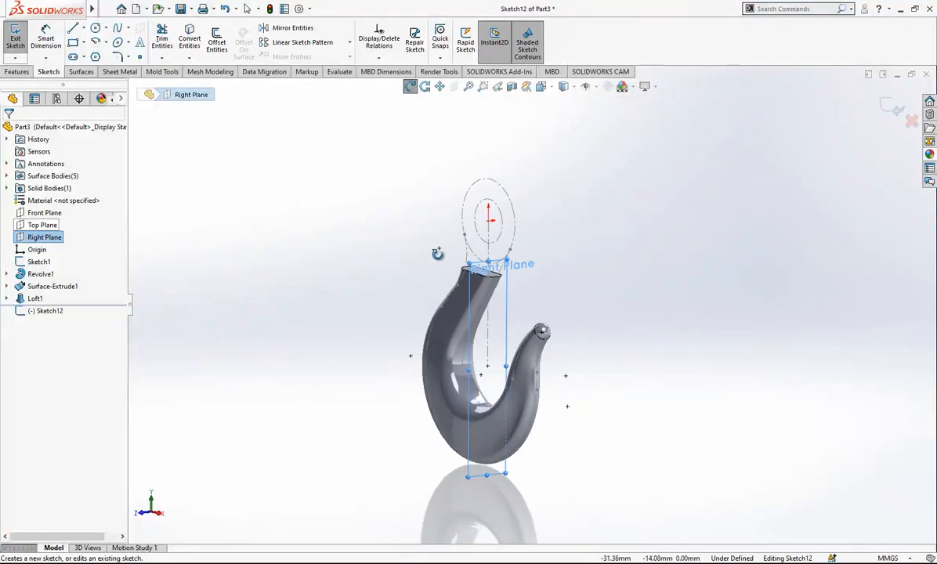
{"action": "scroll", "coordinate": [505, 204], "scroll_direction": "down", "scroll_amount": 2}
{"action": "left_click", "coordinate": [73, 28]}
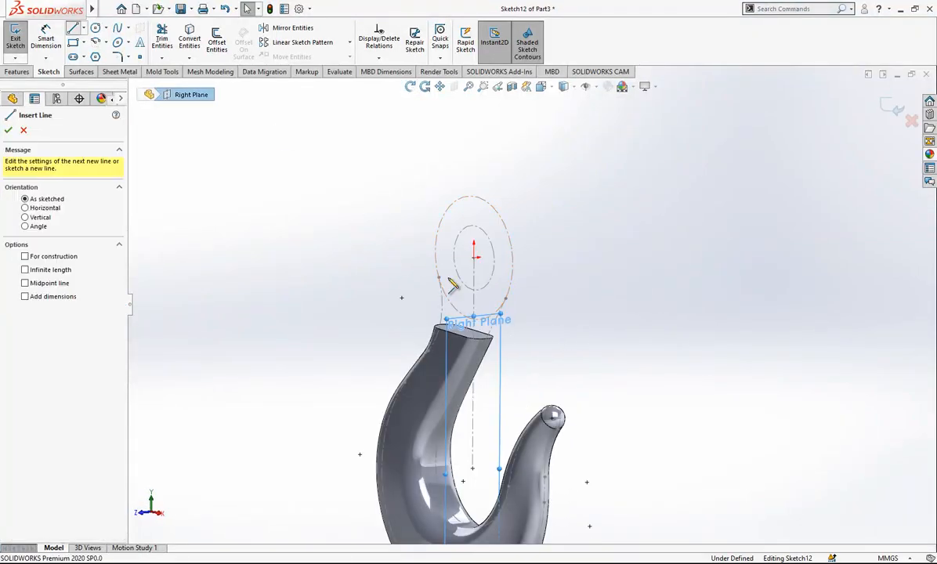
{"action": "left_click", "coordinate": [474, 240]}
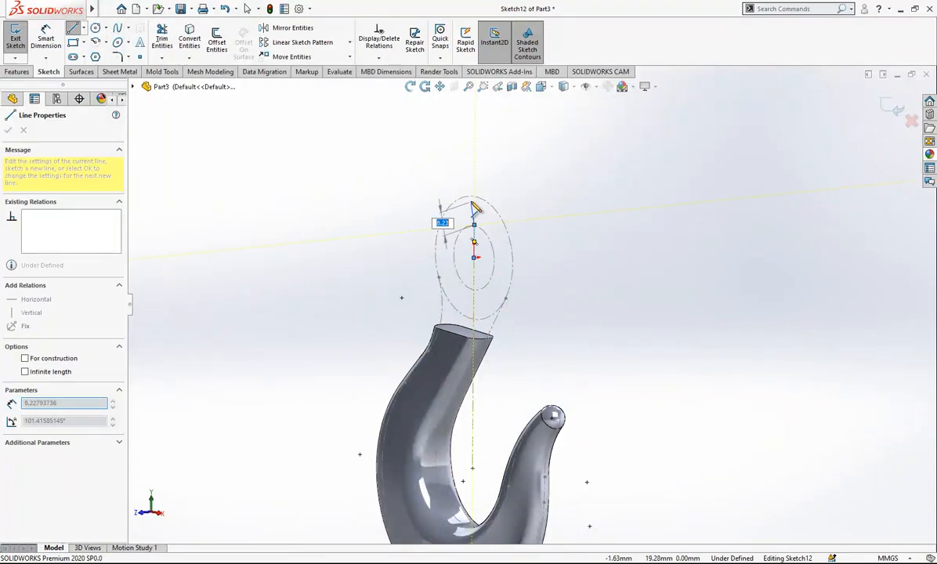
{"action": "left_click", "coordinate": [474, 199]}
{"action": "key", "text": "Escape"}
{"action": "scroll", "coordinate": [543, 211], "scroll_direction": "down", "scroll_amount": 1}
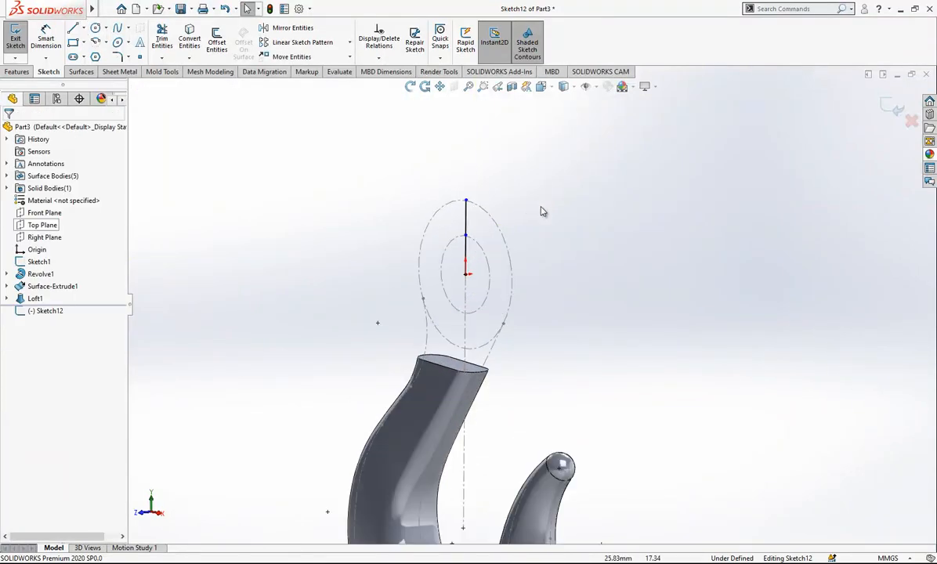
{"action": "left_click_drag", "start_coordinate": [461, 263], "coordinate": [462, 264]}
{"action": "left_click", "coordinate": [516, 220]}
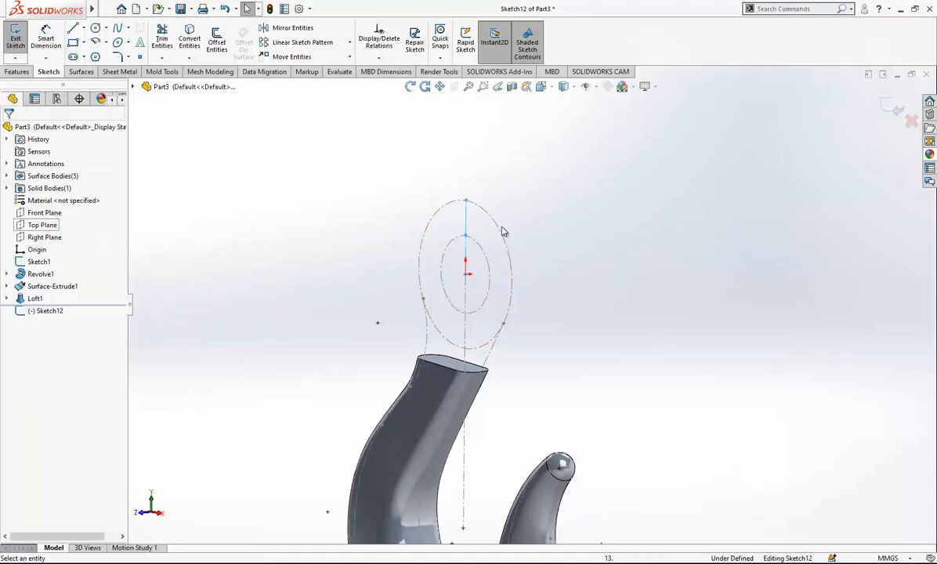
Step: Constrain the two upper line endpoints to the inner and outer layout circles, using a Pierce relation for the outer one
{"action": "scroll", "coordinate": [472, 247], "scroll_direction": "down", "scroll_amount": 2}
{"action": "left_click", "coordinate": [472, 243]}
{"action": "left_click", "coordinate": [486, 250], "text": "ctrl"}
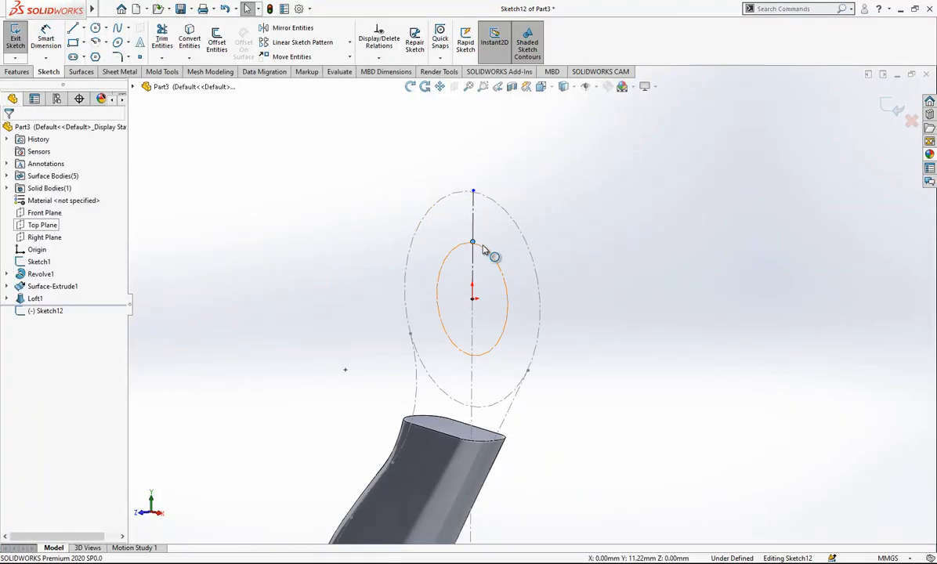
{"action": "left_click", "coordinate": [487, 196]}
{"action": "left_click", "coordinate": [473, 192]}
{"action": "left_click", "coordinate": [430, 210], "text": "ctrl"}
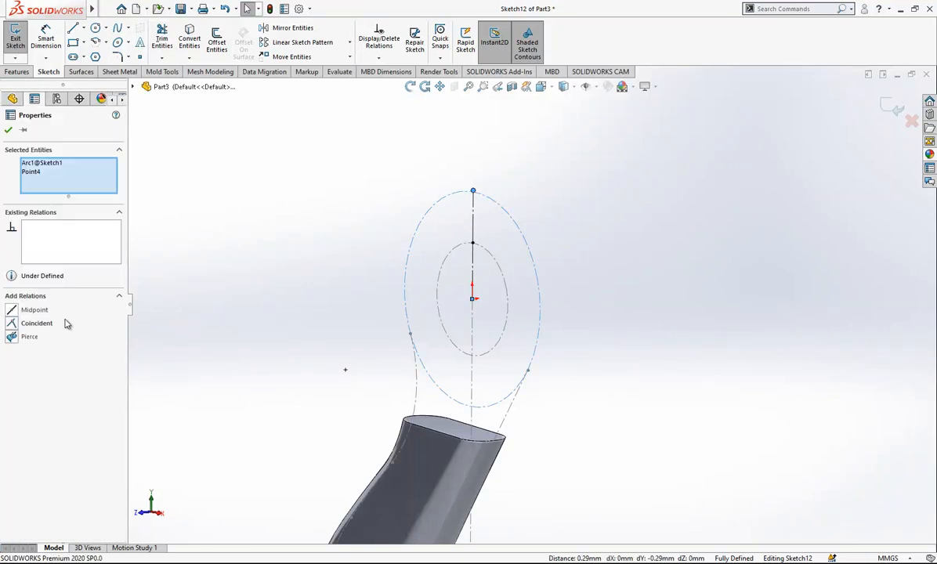
{"action": "left_click", "coordinate": [61, 335]}
Step: Sketch a 10 mm circle centred on the upper segment's midpoint and passing through that segment's end on the outer layout circle
{"action": "left_click", "coordinate": [95, 28]}
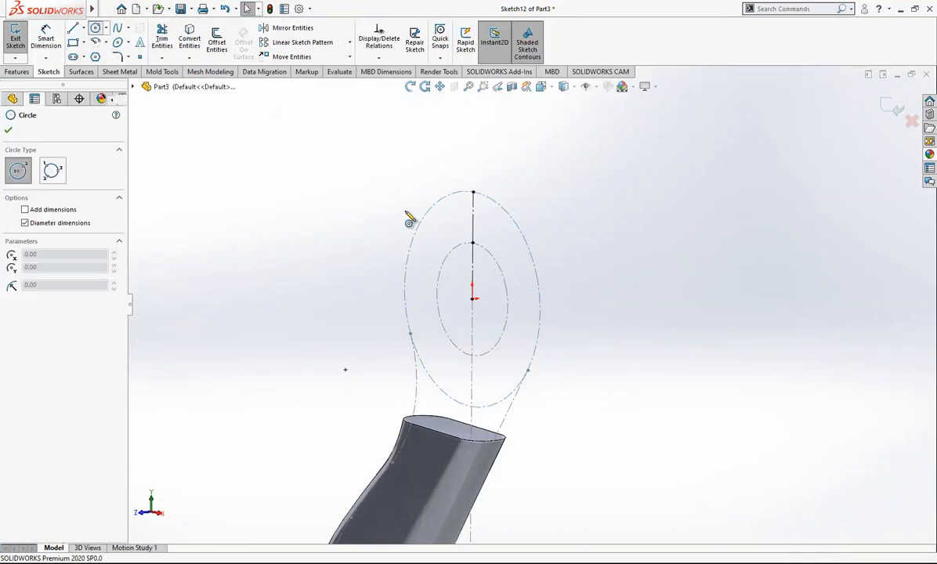
{"action": "left_click", "coordinate": [472, 218]}
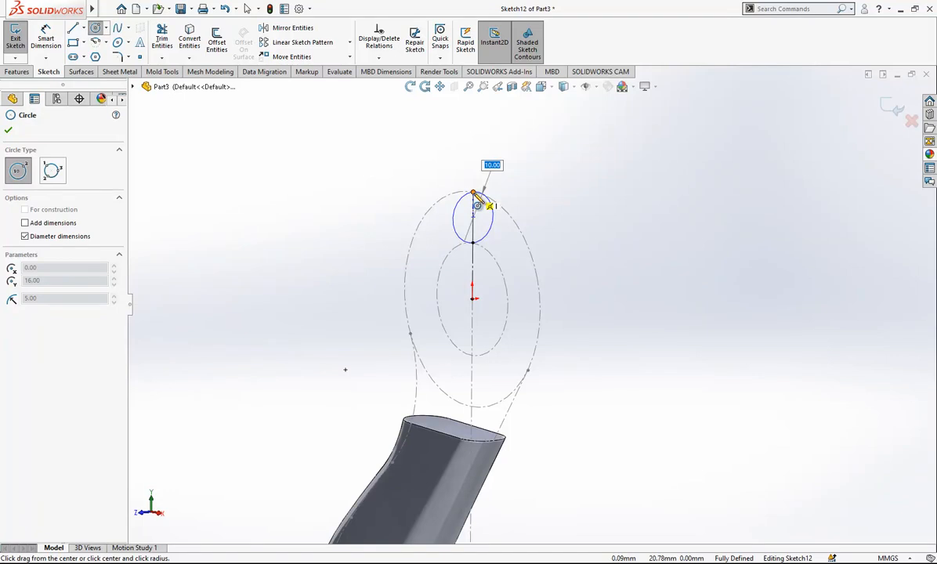
{"action": "left_click", "coordinate": [473, 192]}
{"action": "key", "text": "Escape"}
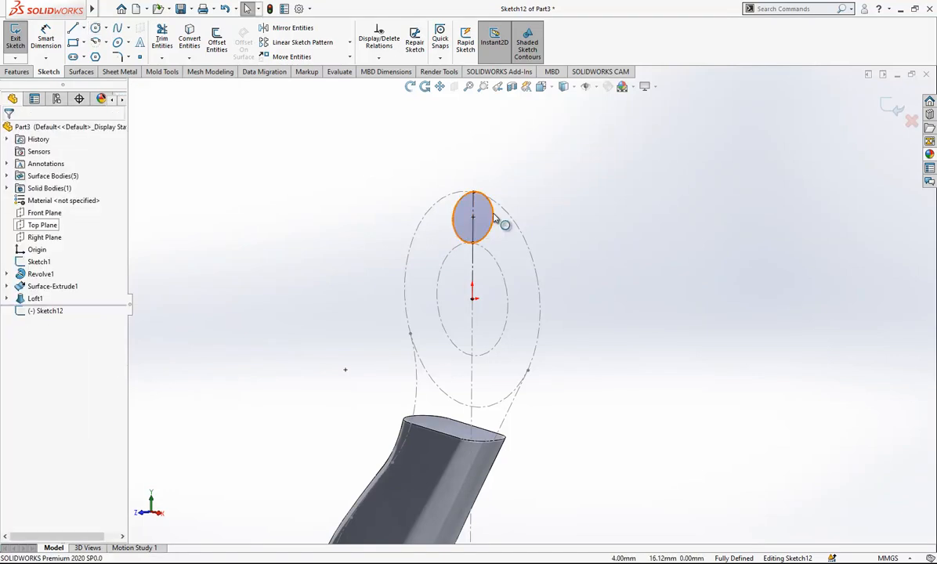
Step: Draw a horizontal line about 34 mm long from the origin and make it a construction line
{"action": "left_click", "coordinate": [72, 29]}
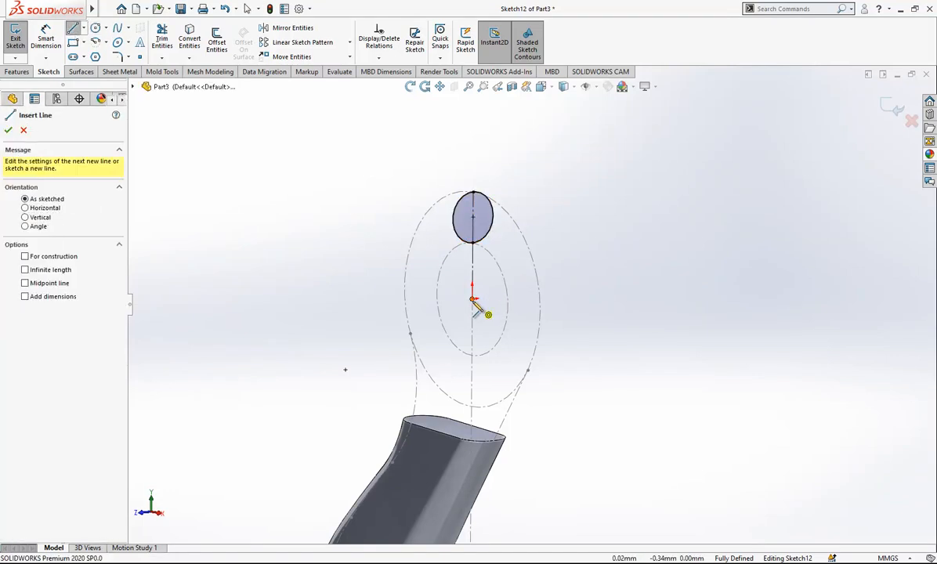
{"action": "left_click", "coordinate": [473, 298]}
{"action": "left_click", "coordinate": [610, 286]}
{"action": "key", "text": "Escape"}
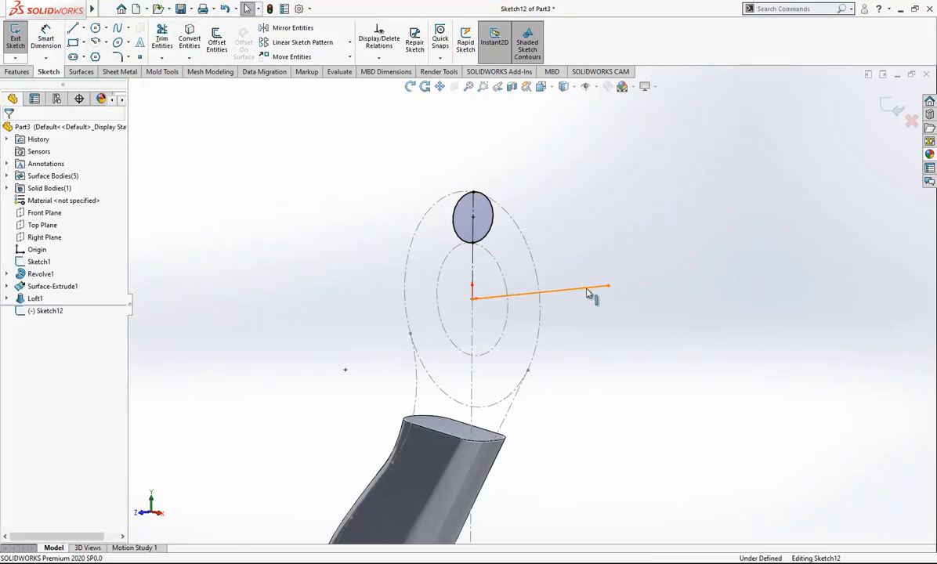
{"action": "left_click", "coordinate": [587, 293]}
{"action": "left_click", "coordinate": [633, 260]}
{"action": "left_click", "coordinate": [640, 265]}
Step: Exit the sketch and revolve the circle fully around the horizontal construction line to form the ring above the hook
{"action": "scroll", "coordinate": [537, 311], "scroll_direction": "up", "scroll_amount": 3}
{"action": "mouse_move", "coordinate": [523, 299]}
{"action": "middle_mouse_down"}
{"action": "mouse_move", "coordinate": [413, 301]}
{"action": "mouse_move", "coordinate": [460, 312]}
{"action": "mouse_move", "coordinate": [550, 291]}
{"action": "middle_mouse_up"}
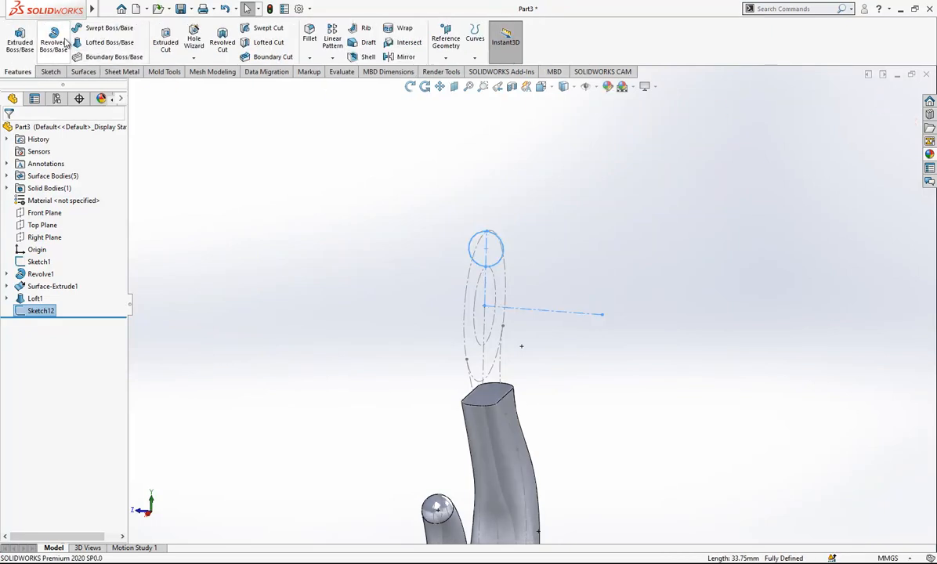
{"action": "left_click", "coordinate": [539, 312]}
{"action": "middle_click_drag", "start_coordinate": [544, 317], "coordinate": [627, 315]}
{"action": "key", "text": "Return"}
Step: Set the front view, fit the model in it and open a new sketch on the Front Plane
{"action": "scroll", "coordinate": [555, 307], "scroll_direction": "up", "scroll_amount": 2}
{"action": "middle_click_drag", "start_coordinate": [554, 310], "coordinate": [569, 372]}
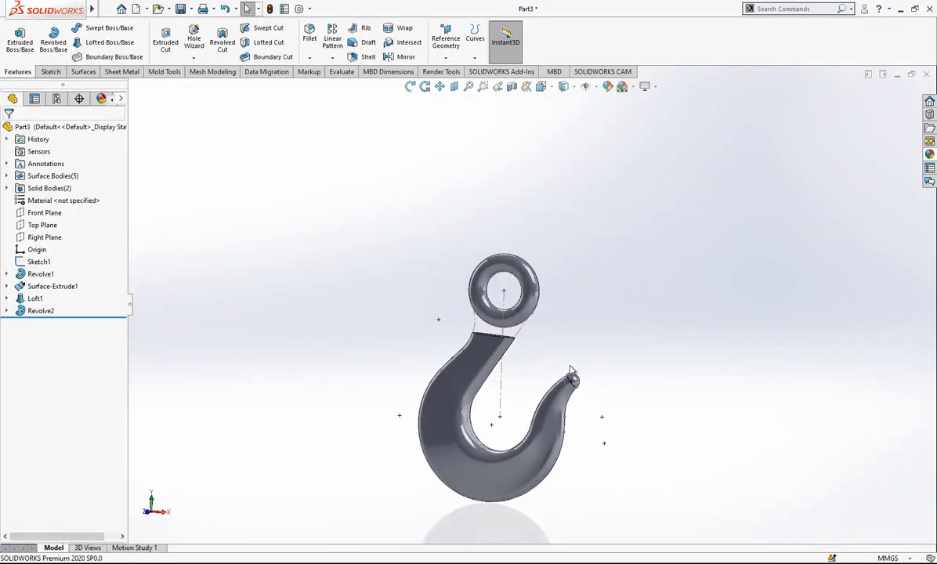
{"action": "left_click", "coordinate": [541, 88]}
{"action": "left_click", "coordinate": [306, 279]}
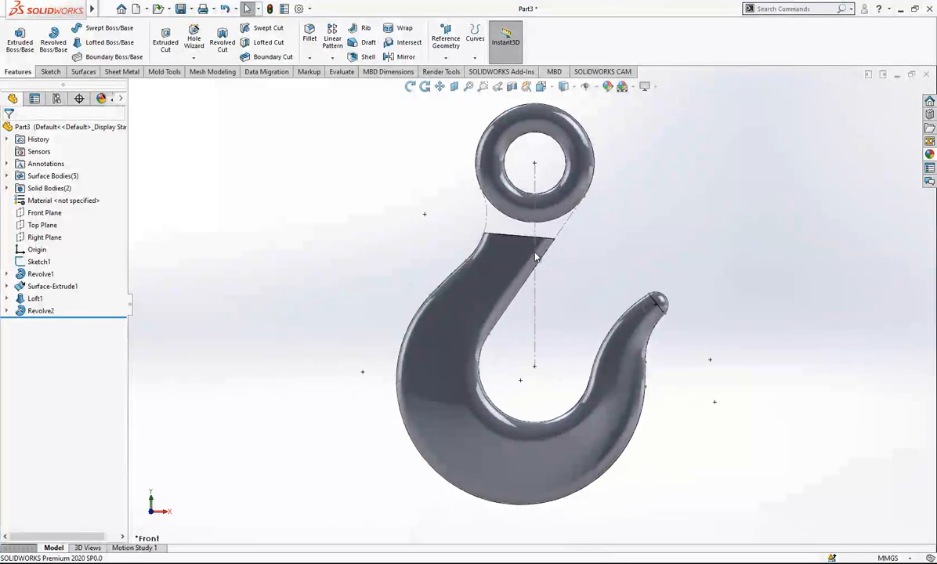
{"action": "key", "text": "f"}
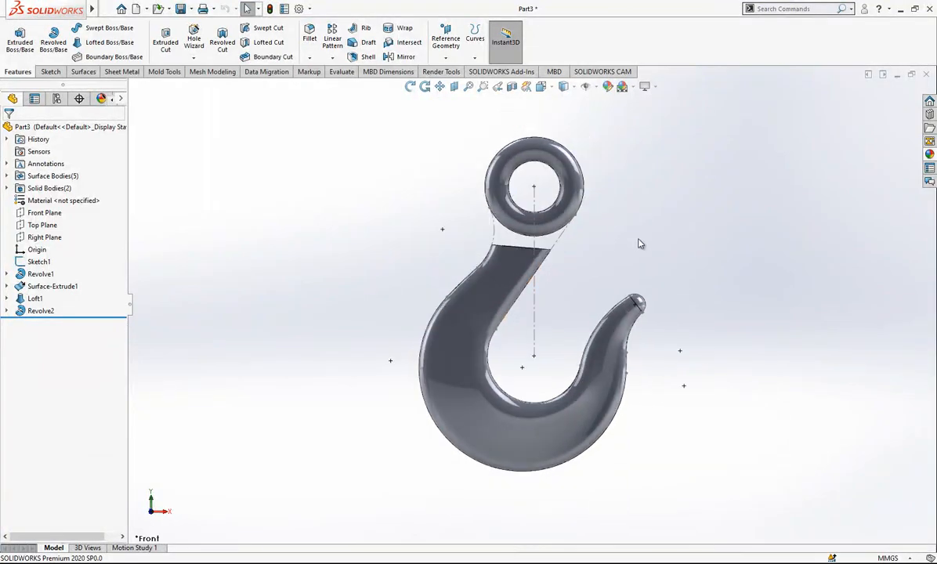
{"action": "left_click", "coordinate": [23, 213]}
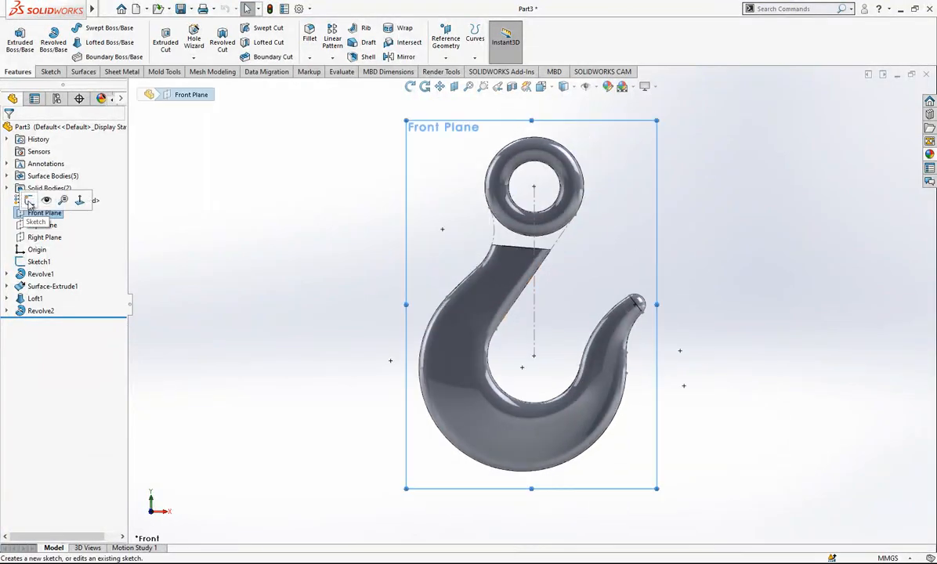
{"action": "left_click", "coordinate": [29, 202]}
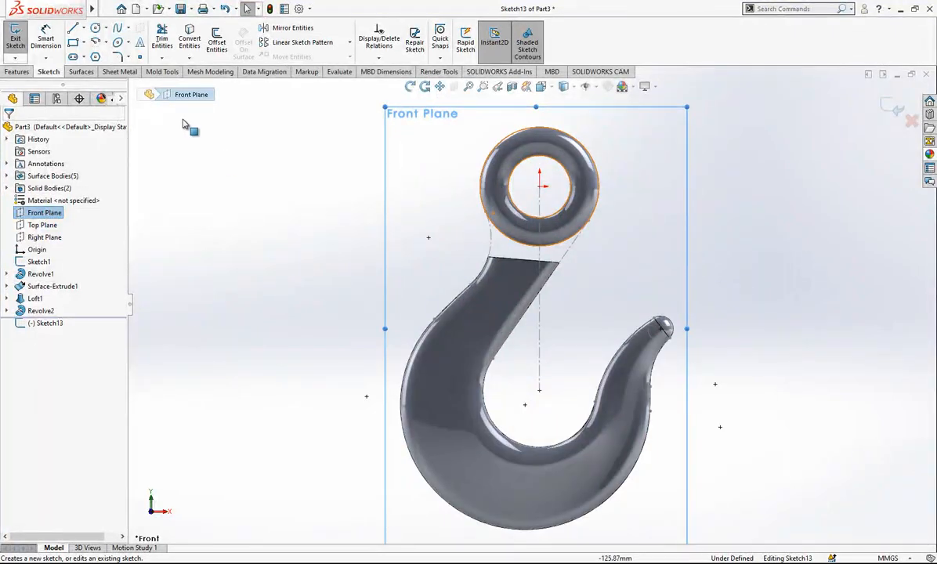
Step: Sketch an upward-bulging arc across the hook's neck, just below its flat upper end
{"action": "left_click", "coordinate": [98, 41]}
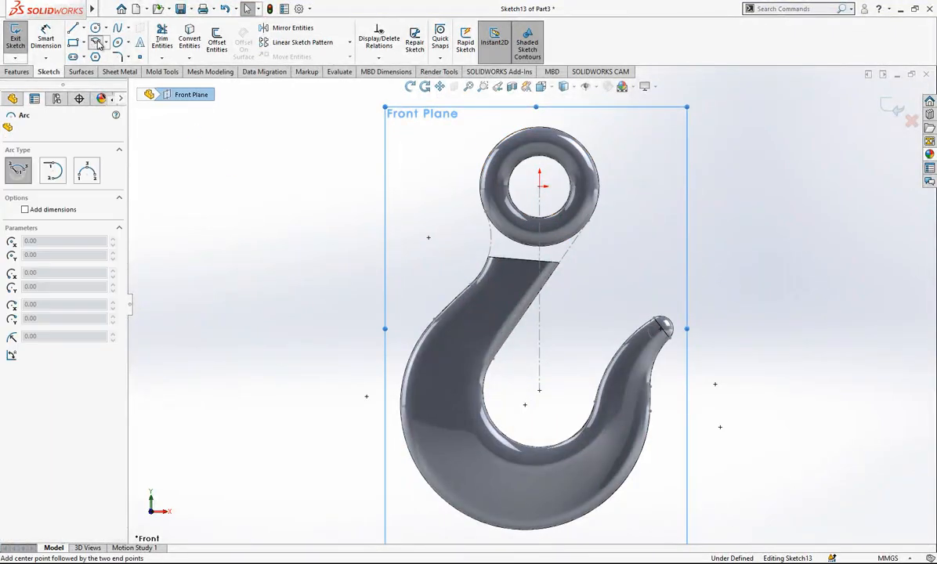
{"action": "left_click", "coordinate": [456, 277]}
{"action": "left_click", "coordinate": [588, 305]}
{"action": "key", "text": "Escape"}
Step: Make the arc tangent to the hook's flat upper edge and stretch its lower end outward to a radius of about 50 mm
{"action": "scroll", "coordinate": [525, 264], "scroll_direction": "down", "scroll_amount": 4}
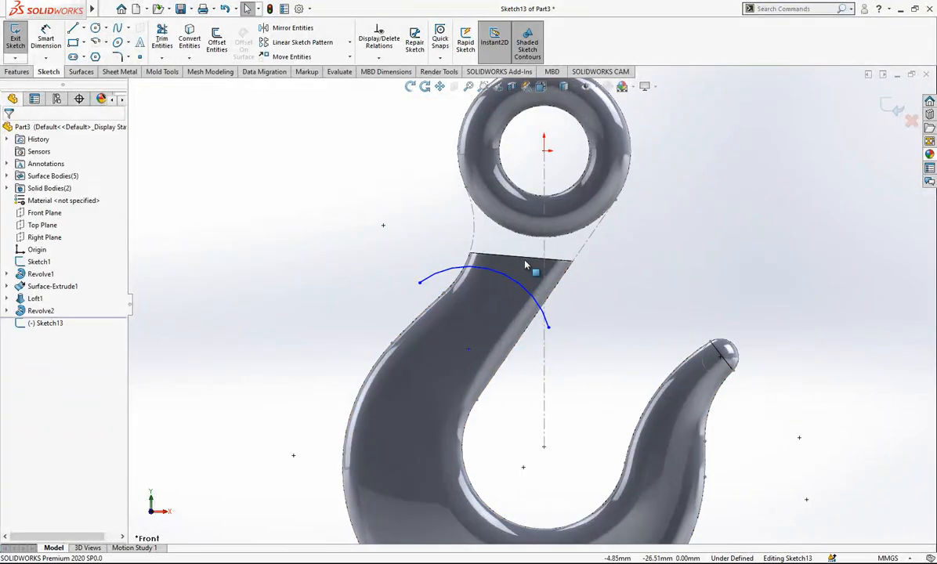
{"action": "left_click", "coordinate": [512, 281]}
{"action": "left_click", "coordinate": [501, 257], "text": "ctrl"}
{"action": "left_click", "coordinate": [11, 310]}
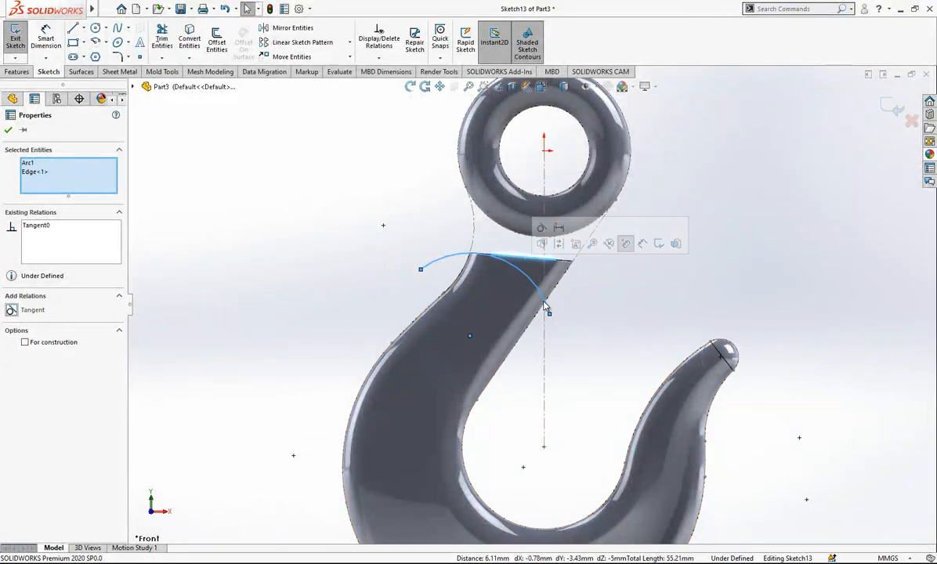
{"action": "left_click_drag", "start_coordinate": [550, 314], "coordinate": [615, 293]}
{"action": "left_click", "coordinate": [257, 203]}
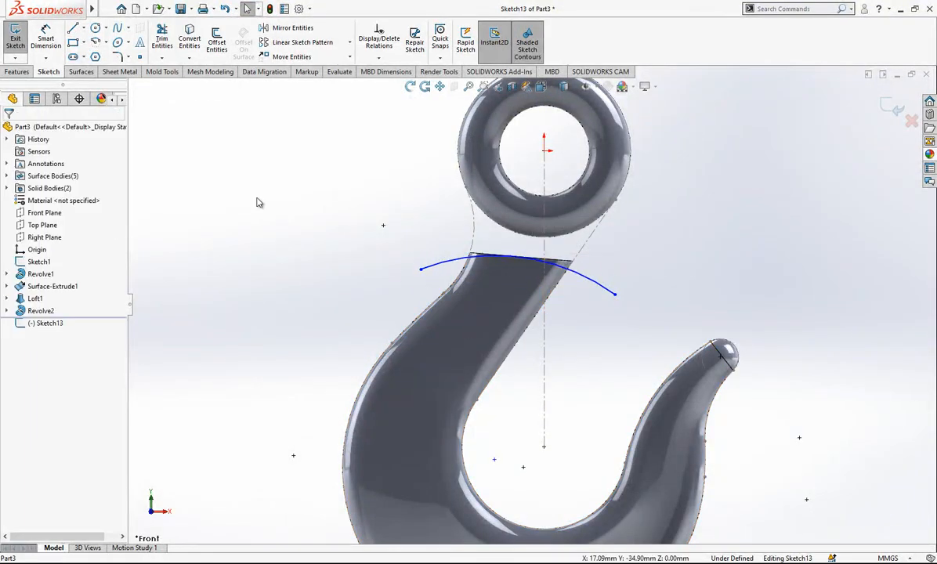
Step: Set the neck arc's radius to 32 mm and move its left end further down and outward past the hook's edge
{"action": "left_click", "coordinate": [41, 45]}
{"action": "left_click", "coordinate": [445, 263]}
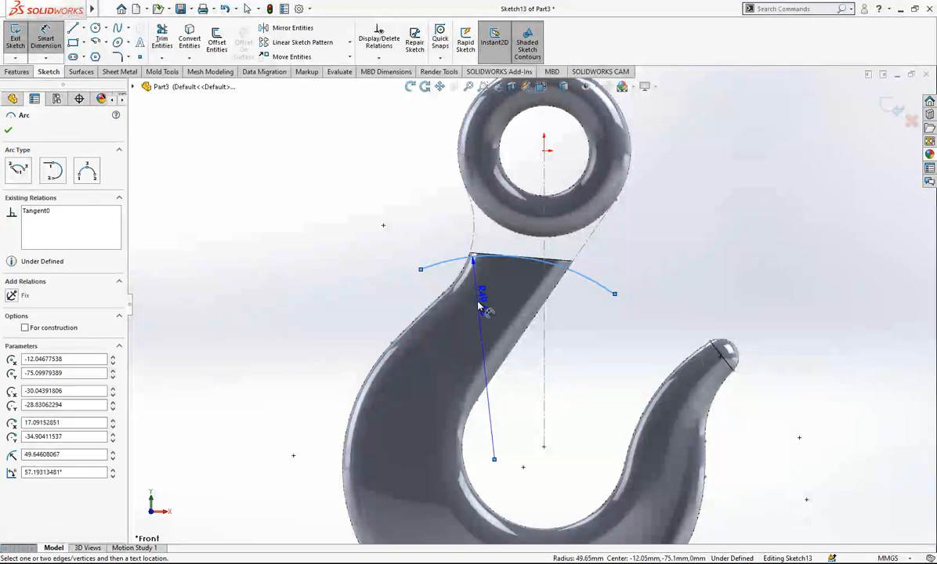
{"action": "left_click", "coordinate": [481, 307]}
{"action": "type", "text": "3"}
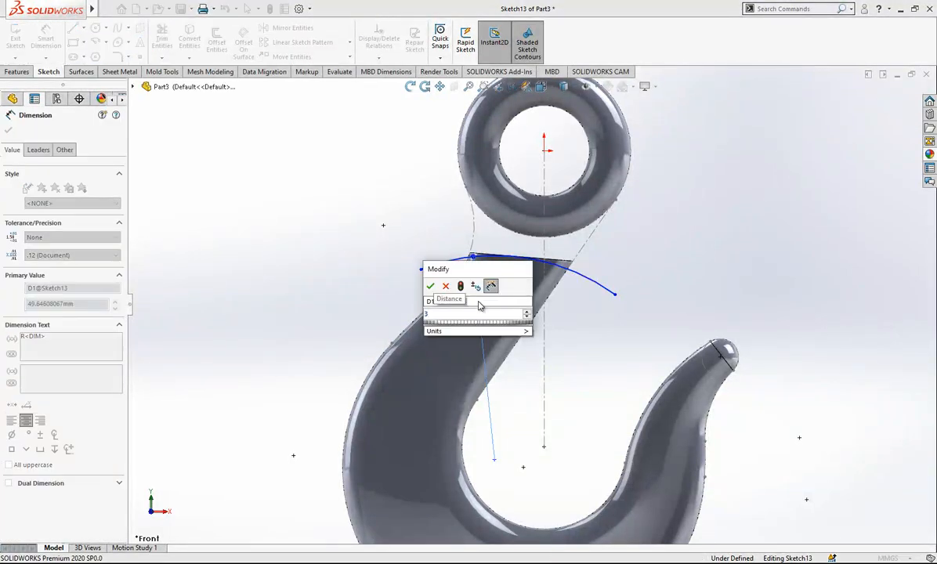
{"action": "type", "text": "2"}
{"action": "key", "text": "Return"}
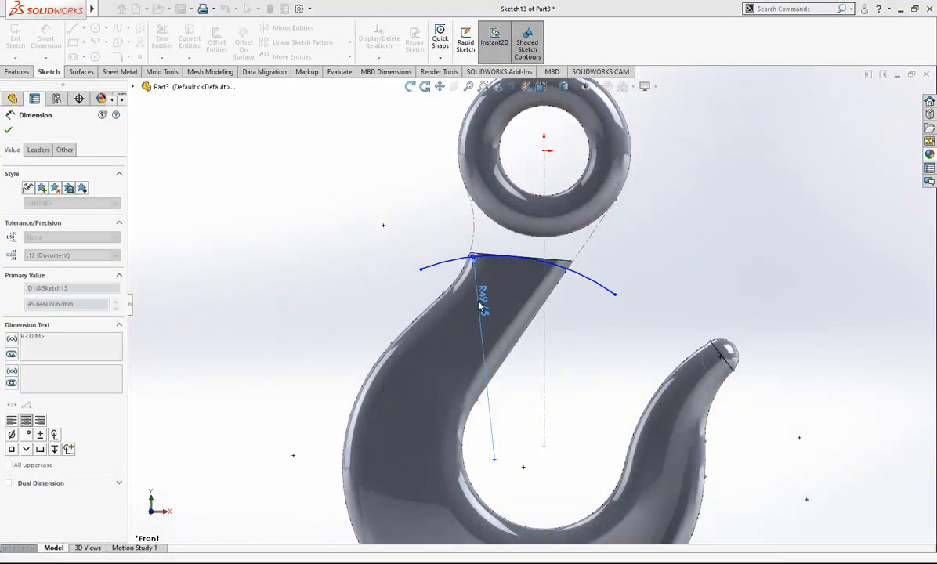
{"action": "key", "text": "Escape"}
{"action": "left_click_drag", "start_coordinate": [453, 264], "coordinate": [432, 282]}
{"action": "scroll", "coordinate": [595, 230], "scroll_direction": "down", "scroll_amount": 2}
{"action": "scroll", "coordinate": [610, 246], "scroll_direction": "up", "scroll_amount": 3}
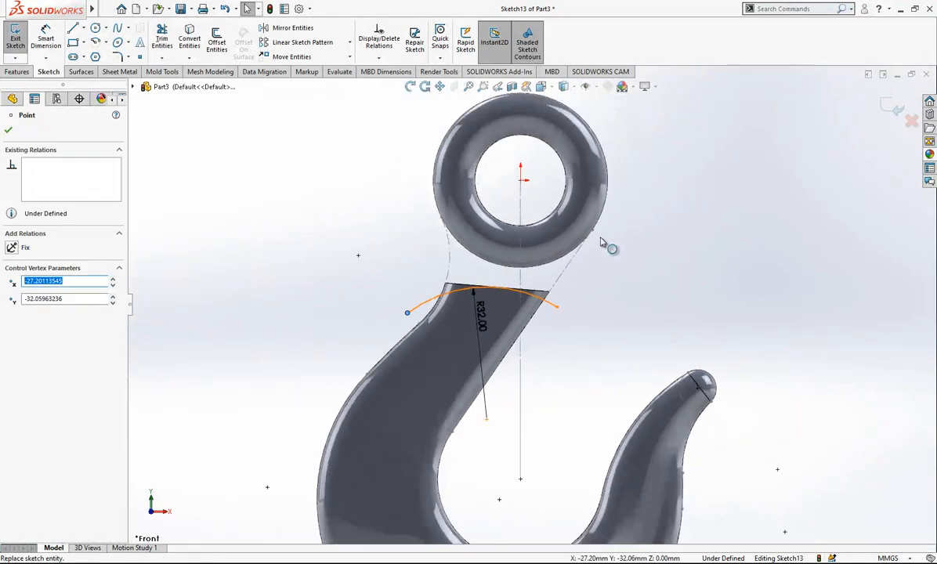
Step: Draw a circle centred on the origin over the ring and set its diameter to 32 mm
{"action": "scroll", "coordinate": [587, 181], "scroll_direction": "down", "scroll_amount": 3}
{"action": "left_click", "coordinate": [97, 29]}
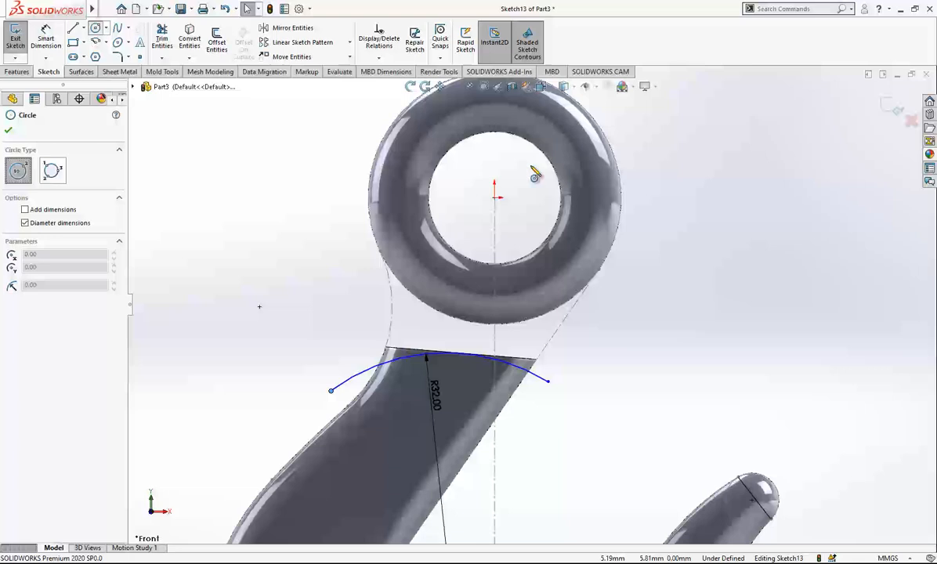
{"action": "left_click", "coordinate": [495, 197]}
{"action": "left_click", "coordinate": [422, 268]}
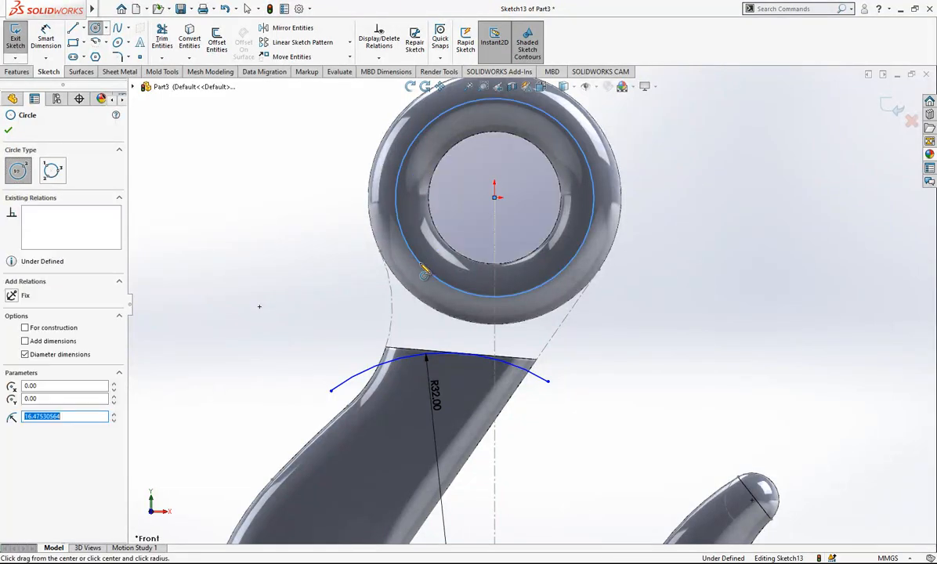
{"action": "key", "text": "Escape"}
{"action": "left_click", "coordinate": [45, 35]}
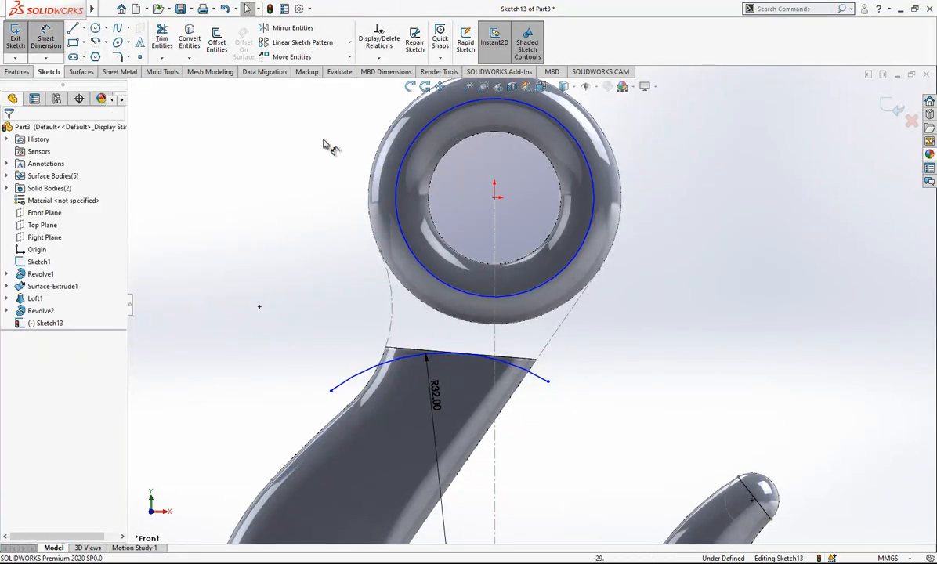
{"action": "left_click", "coordinate": [396, 206]}
{"action": "left_click", "coordinate": [310, 187]}
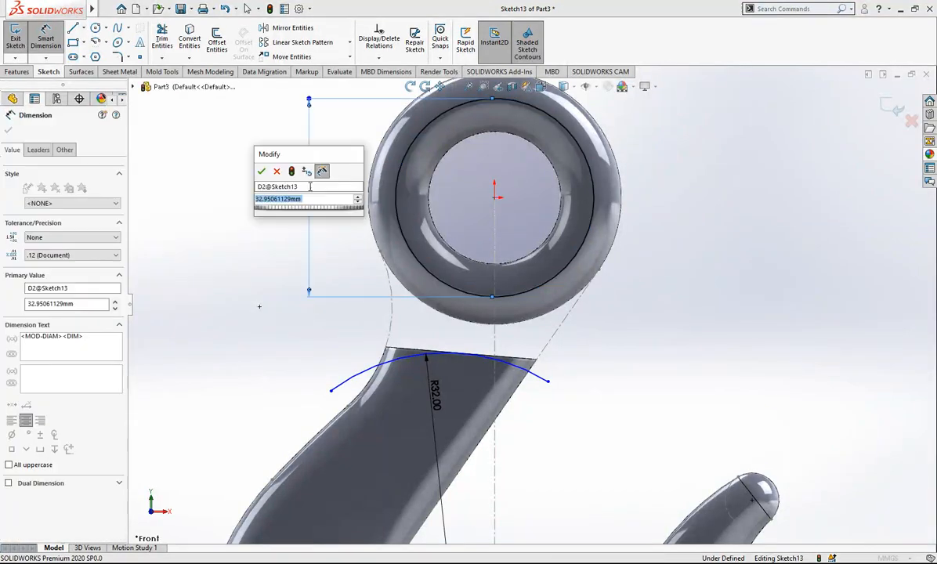
{"action": "type", "text": "32"}
{"action": "key", "text": "Return"}
{"action": "key", "text": "Escape"}
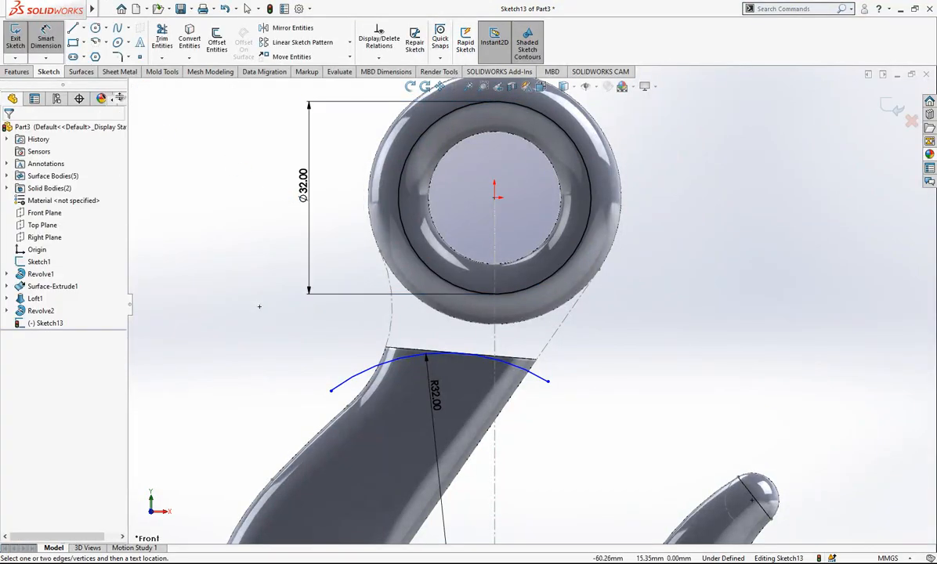
Step: Draw two circles beside the gap between ring and hook, about 30 mm in diameter on the left and 35 mm on the right
{"action": "left_click", "coordinate": [95, 30]}
{"action": "left_click", "coordinate": [316, 279]}
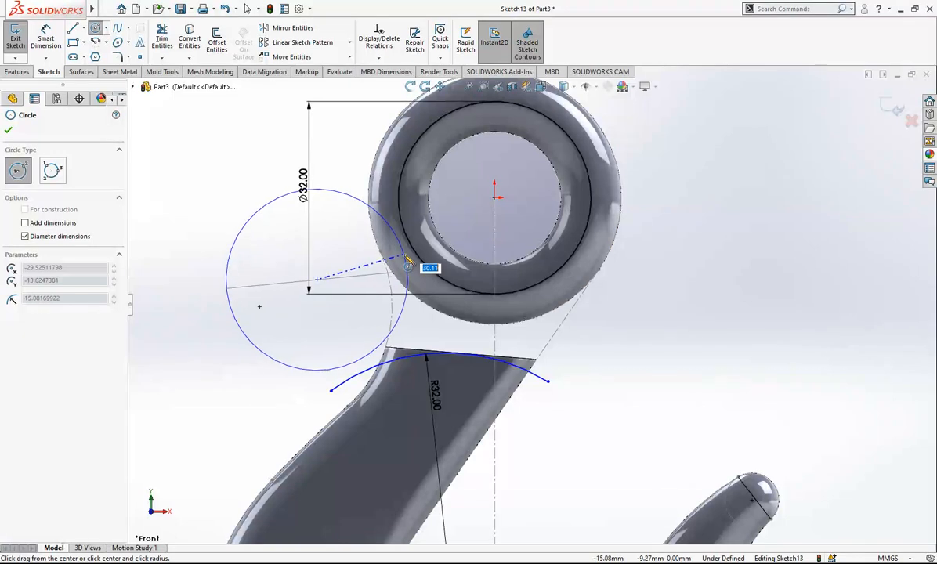
{"action": "left_click", "coordinate": [406, 262]}
{"action": "left_click", "coordinate": [654, 369]}
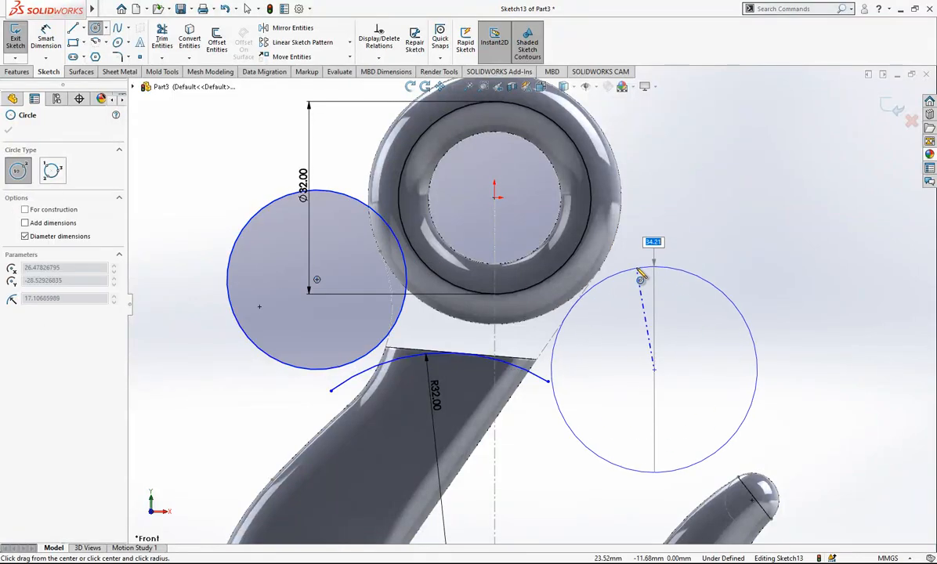
{"action": "left_click", "coordinate": [651, 264]}
{"action": "key", "text": "Escape"}
Step: Make the two side circles equal and set their diameter to 20 mm
{"action": "left_click", "coordinate": [644, 270]}
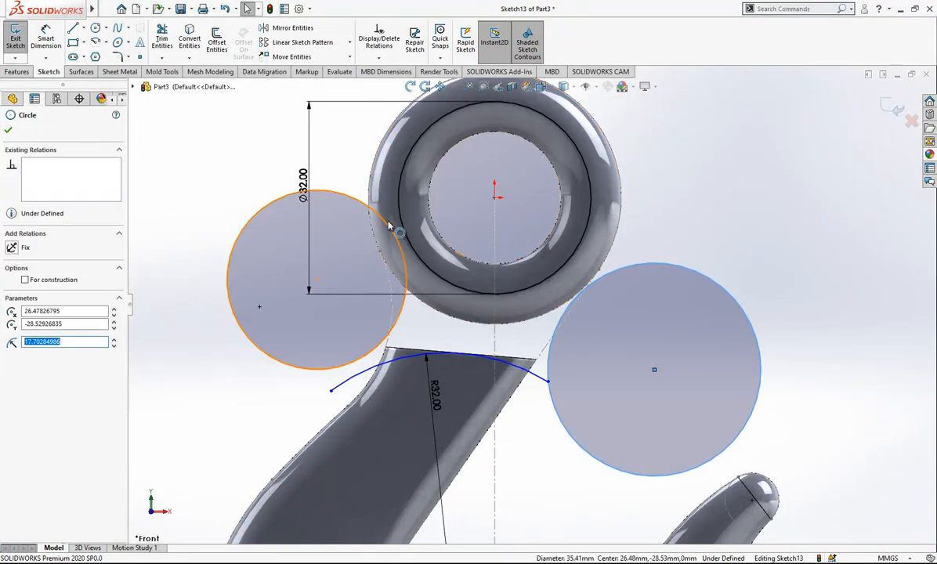
{"action": "left_click", "coordinate": [288, 218], "text": "ctrl"}
{"action": "left_click", "coordinate": [25, 349]}
{"action": "left_click", "coordinate": [45, 39]}
{"action": "left_click", "coordinate": [631, 287]}
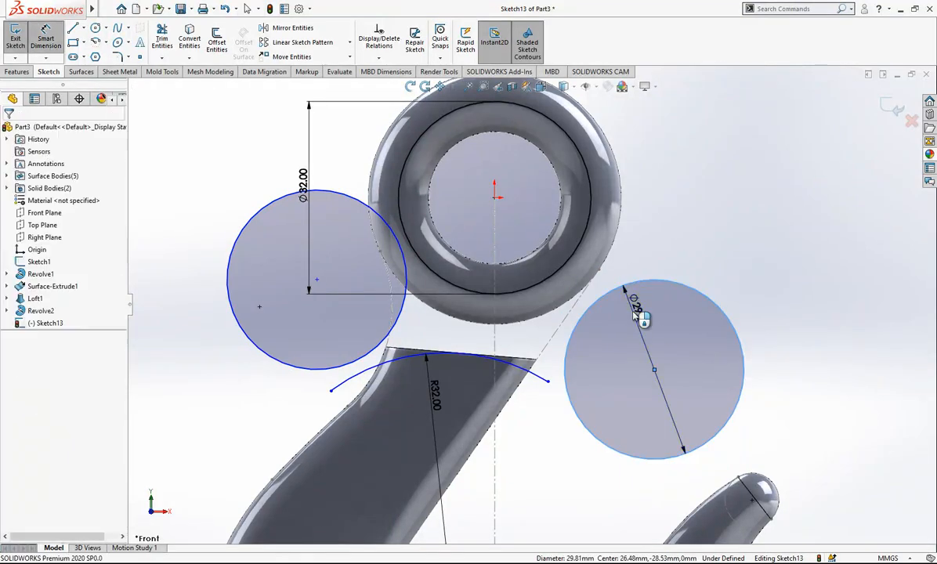
{"action": "left_click", "coordinate": [641, 316]}
{"action": "type", "text": "20"}
{"action": "key", "text": "Return"}
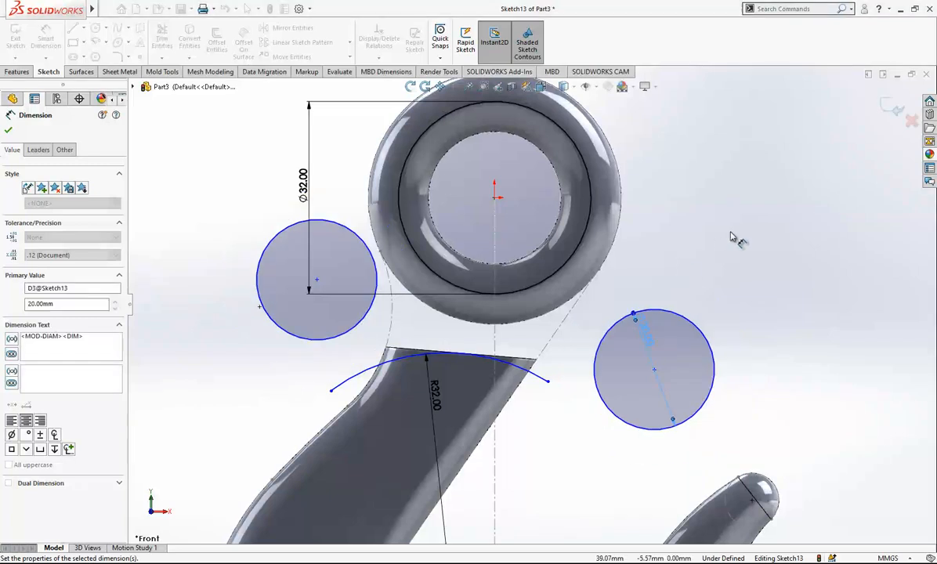
{"action": "key", "text": "Escape"}
Step: Make both 20 mm circles tangent to the 32 mm circle
{"action": "left_click", "coordinate": [640, 311]}
{"action": "left_click", "coordinate": [564, 274], "text": "ctrl"}
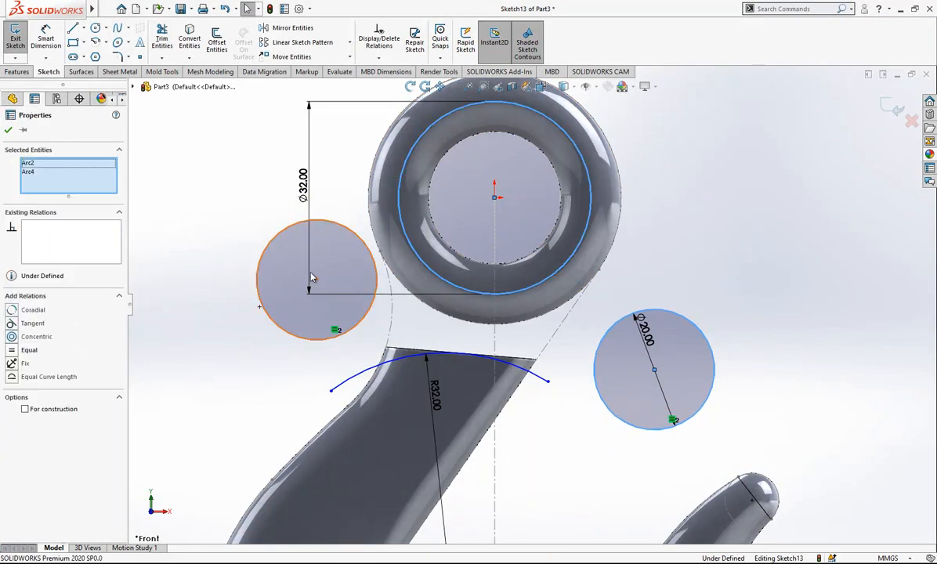
{"action": "left_click", "coordinate": [33, 322]}
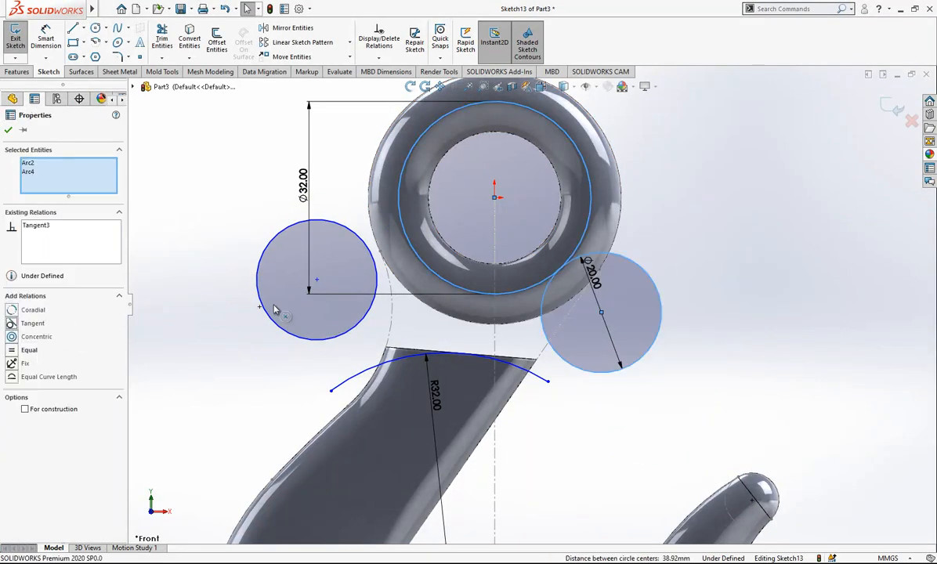
{"action": "key", "text": "Escape"}
{"action": "left_click", "coordinate": [375, 257]}
{"action": "left_click", "coordinate": [408, 255], "text": "ctrl"}
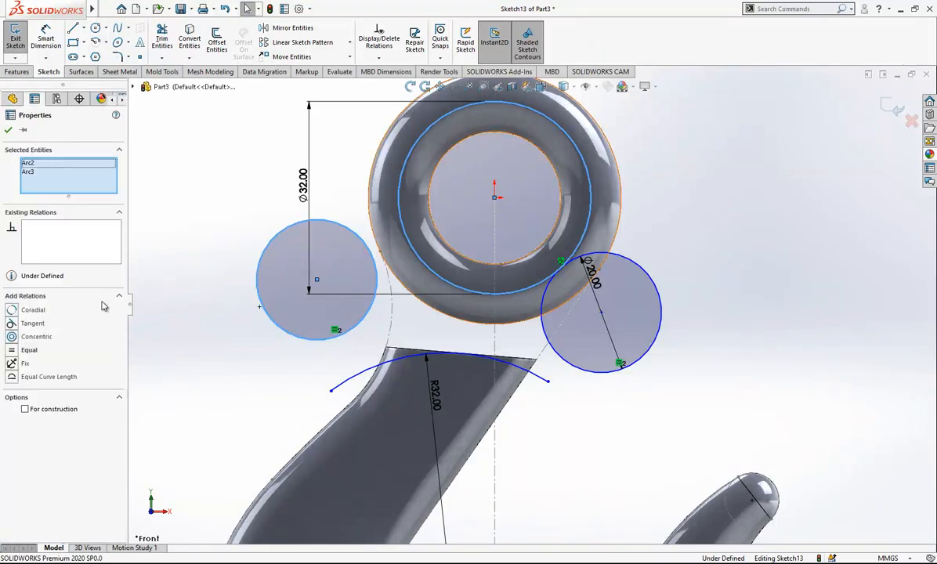
{"action": "left_click", "coordinate": [37, 325]}
{"action": "key", "text": "Escape"}
Step: Move the left 20 mm circle closer to the neck and try to make it coincident with the construction curve's upper endpoint
{"action": "left_click", "coordinate": [373, 227]}
{"action": "key", "text": "Escape"}
{"action": "left_click_drag", "start_coordinate": [355, 271], "coordinate": [380, 252]}
{"action": "left_click", "coordinate": [380, 252]}
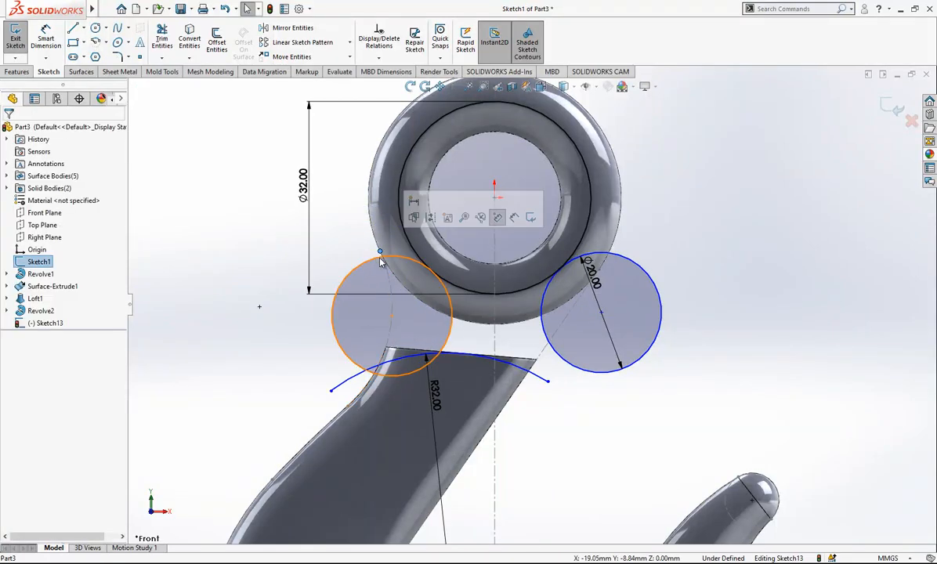
{"action": "left_click", "coordinate": [379, 257], "text": "ctrl"}
{"action": "left_click", "coordinate": [37, 323]}
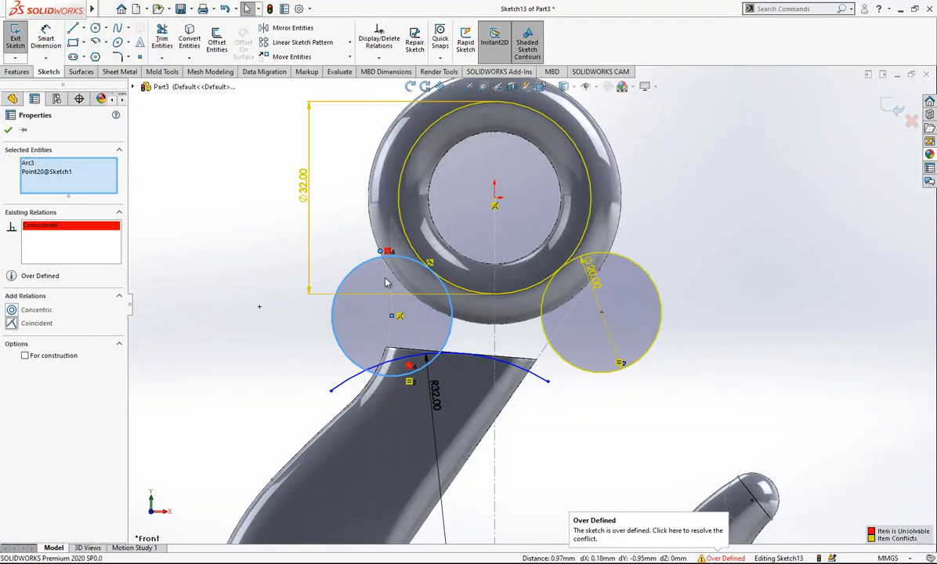
{"action": "key", "text": "ctrl+z"}
{"action": "key", "text": "Escape"}
{"action": "left_click", "coordinate": [379, 257]}
{"action": "left_click", "coordinate": [380, 252], "text": "ctrl"}
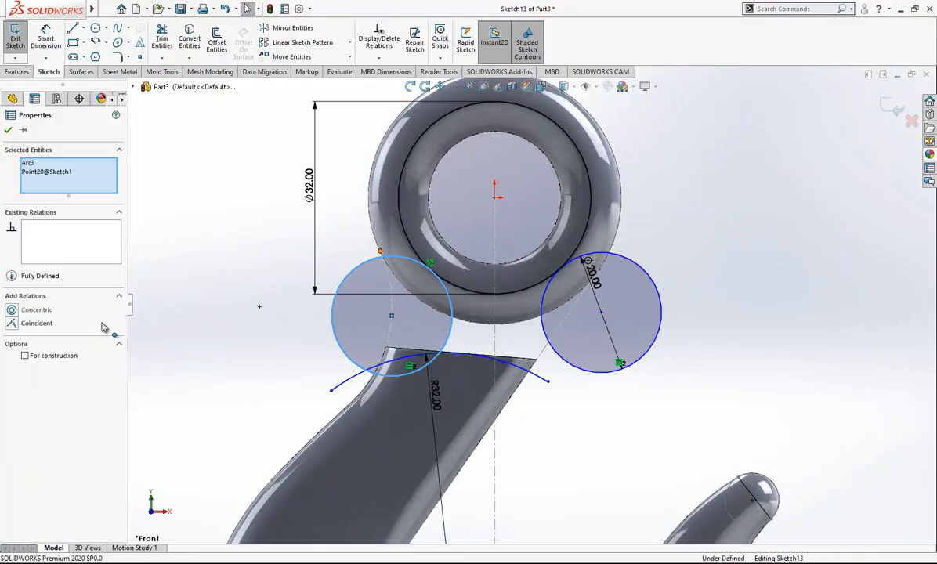
{"action": "left_click", "coordinate": [37, 324]}
{"action": "key", "text": "ctrl+z"}
Step: Delete the coincident relation on the left circle's centre and shift the circle slightly off the construction curve
{"action": "scroll", "coordinate": [505, 219], "scroll_direction": "down", "scroll_amount": 1}
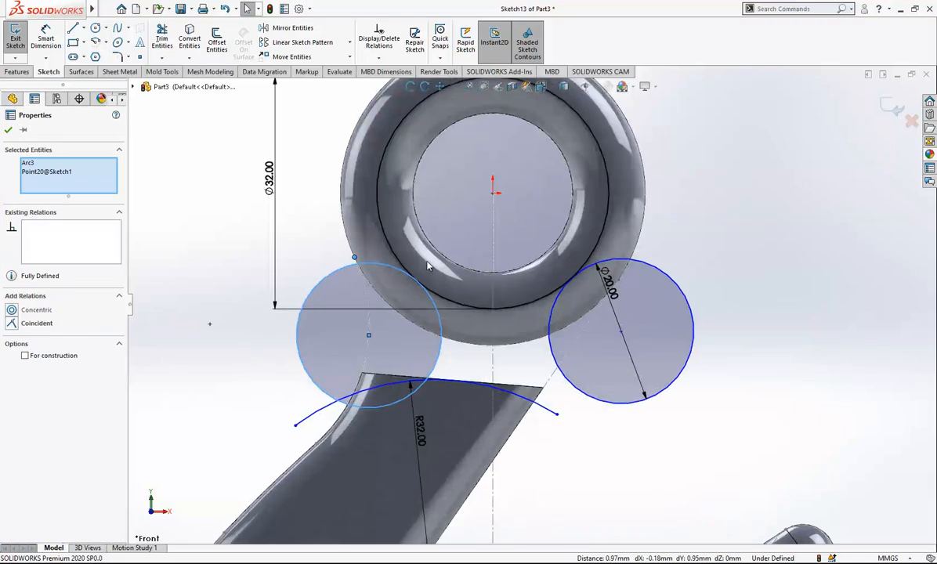
{"action": "key", "text": "Escape"}
{"action": "left_click", "coordinate": [347, 270]}
{"action": "left_click_drag", "start_coordinate": [318, 221], "coordinate": [318, 220]}
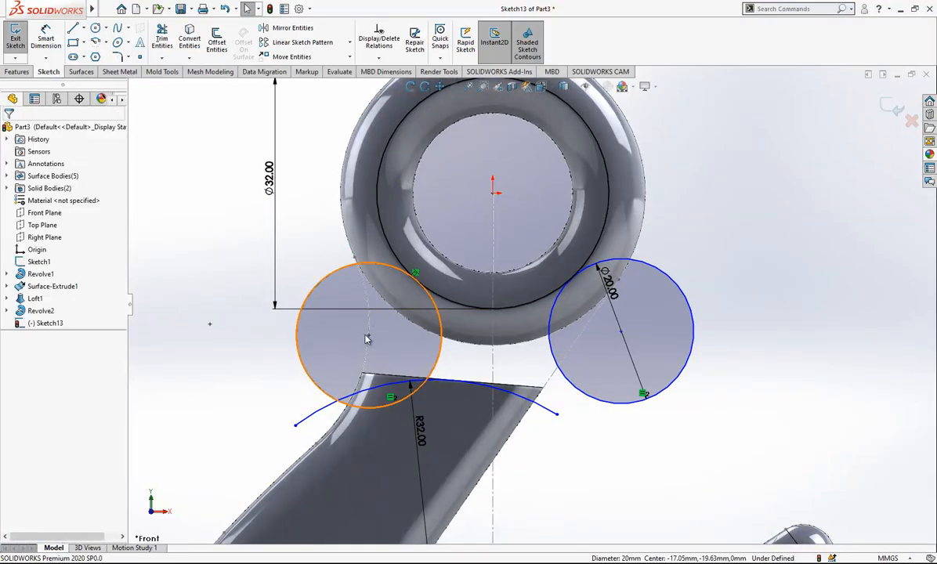
{"action": "left_click", "coordinate": [370, 336]}
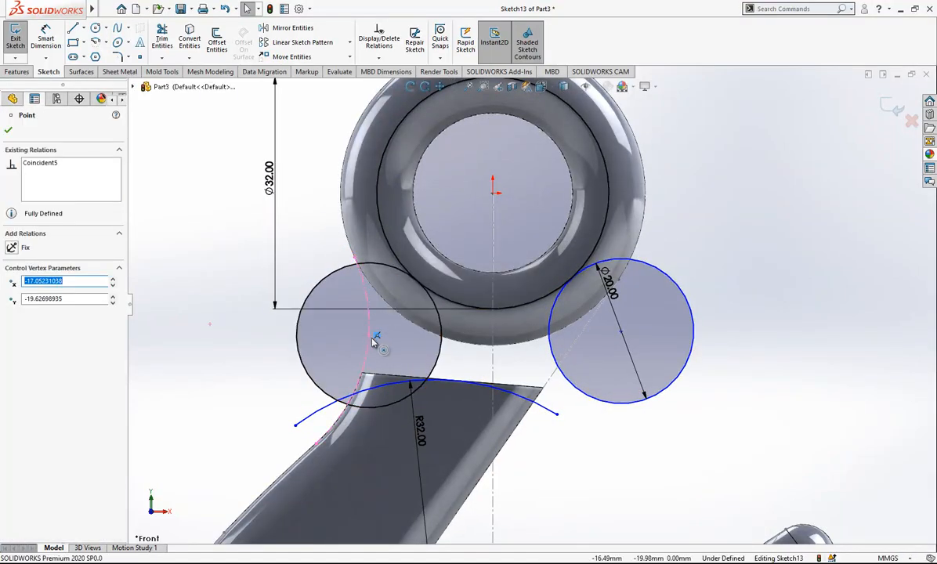
{"action": "key", "text": "Delete"}
{"action": "left_click_drag", "start_coordinate": [368, 335], "coordinate": [381, 334]}
Step: Make the left 20 mm circle coincident with the upper endpoint of the neck's construction curve
{"action": "left_click", "coordinate": [375, 268]}
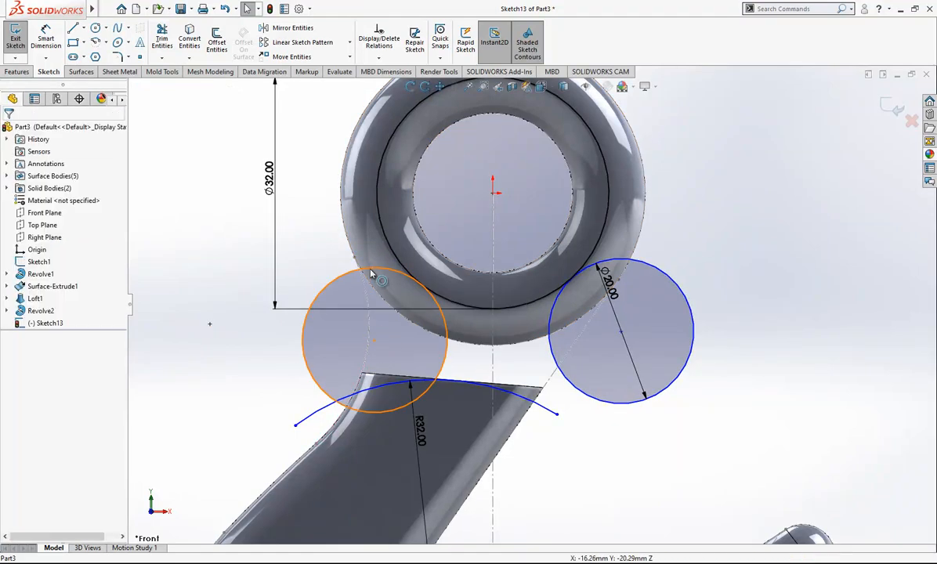
{"action": "left_click", "coordinate": [354, 256], "text": "ctrl"}
{"action": "left_click", "coordinate": [49, 320]}
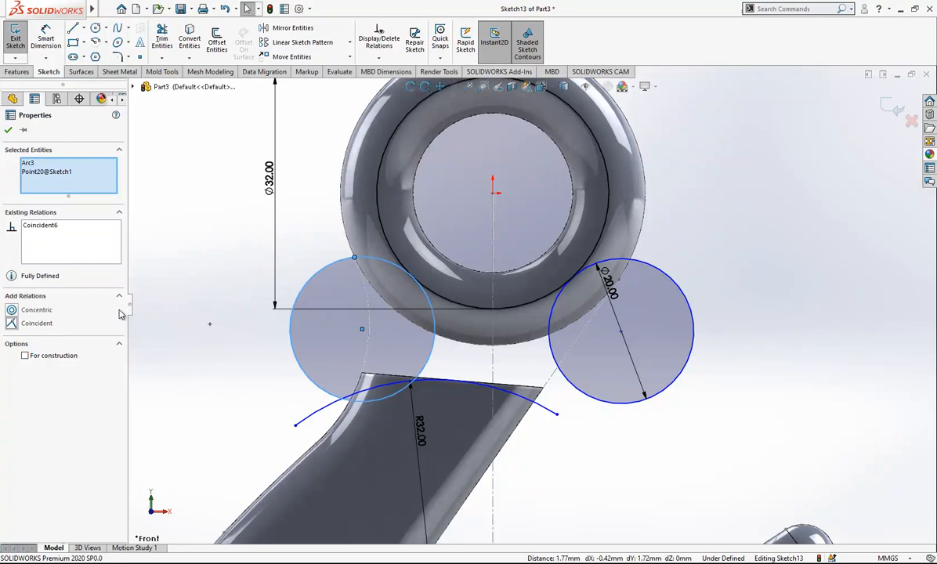
{"action": "left_click", "coordinate": [235, 309]}
{"action": "scroll", "coordinate": [530, 304], "scroll_direction": "up", "scroll_amount": 1}
{"action": "scroll", "coordinate": [630, 288], "scroll_direction": "down", "scroll_amount": 2}
{"action": "left_click", "coordinate": [48, 39]}
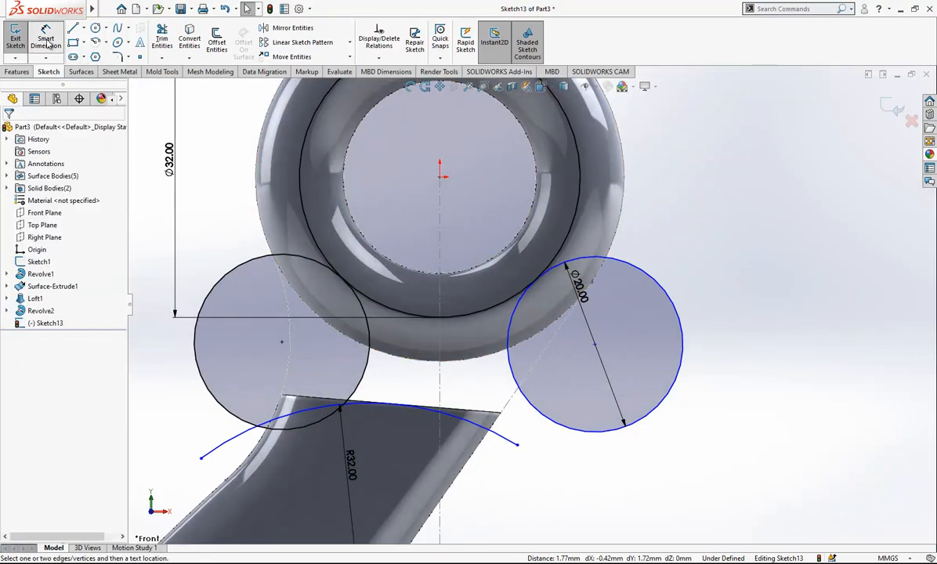
{"action": "left_click", "coordinate": [440, 177]}
{"action": "left_click", "coordinate": [591, 280]}
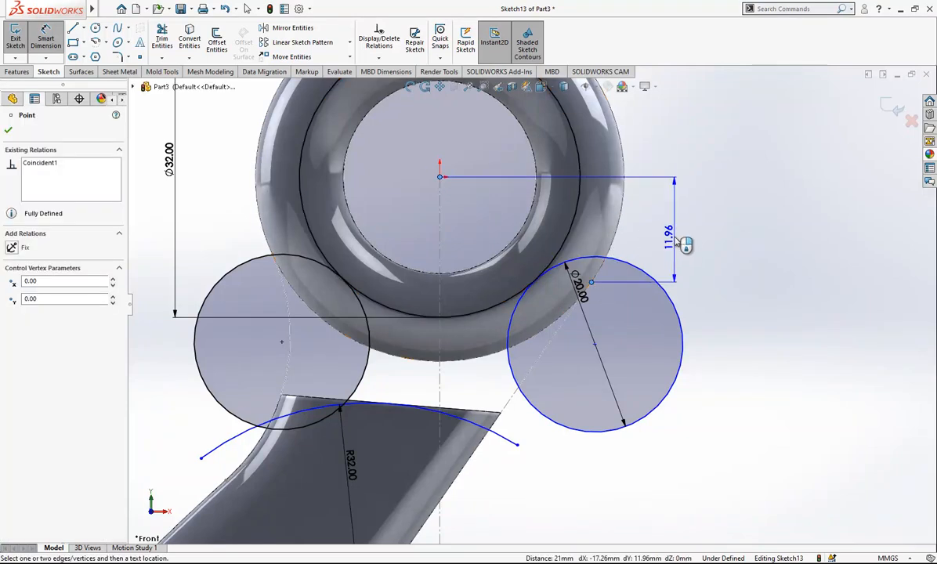
{"action": "scroll", "coordinate": [685, 245], "scroll_direction": "up", "scroll_amount": 2}
{"action": "key", "text": "Escape"}
{"action": "key", "text": "Escape"}
Step: Move the right 20 mm circle slightly outward beside the ring, away from the vertical centerline
{"action": "left_click_drag", "start_coordinate": [584, 340], "coordinate": [621, 357]}
{"action": "left_click", "coordinate": [630, 244]}
{"action": "scroll", "coordinate": [623, 239], "scroll_direction": "up", "scroll_amount": 1}
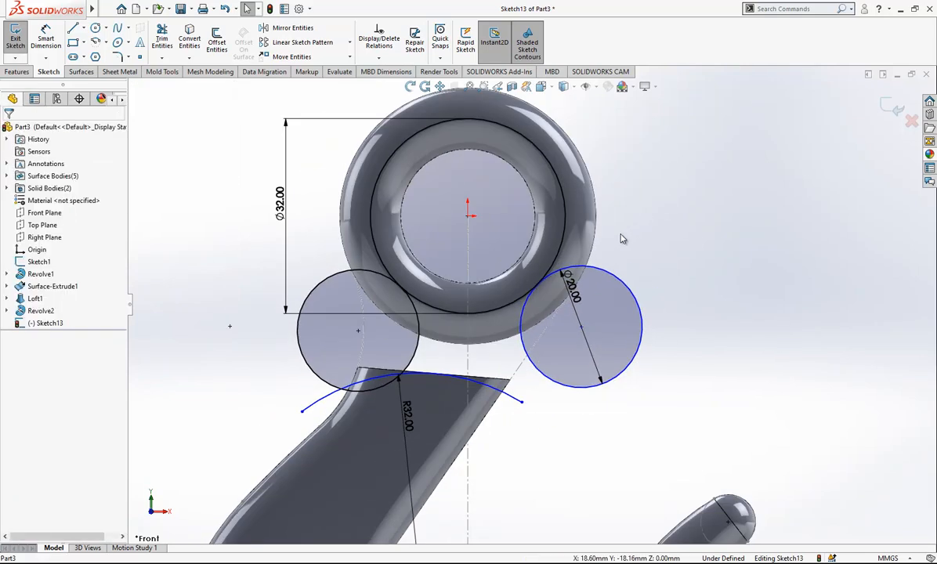
{"action": "scroll", "coordinate": [644, 215], "scroll_direction": "down", "scroll_amount": 1}
{"action": "scroll", "coordinate": [581, 266], "scroll_direction": "up", "scroll_amount": 1}
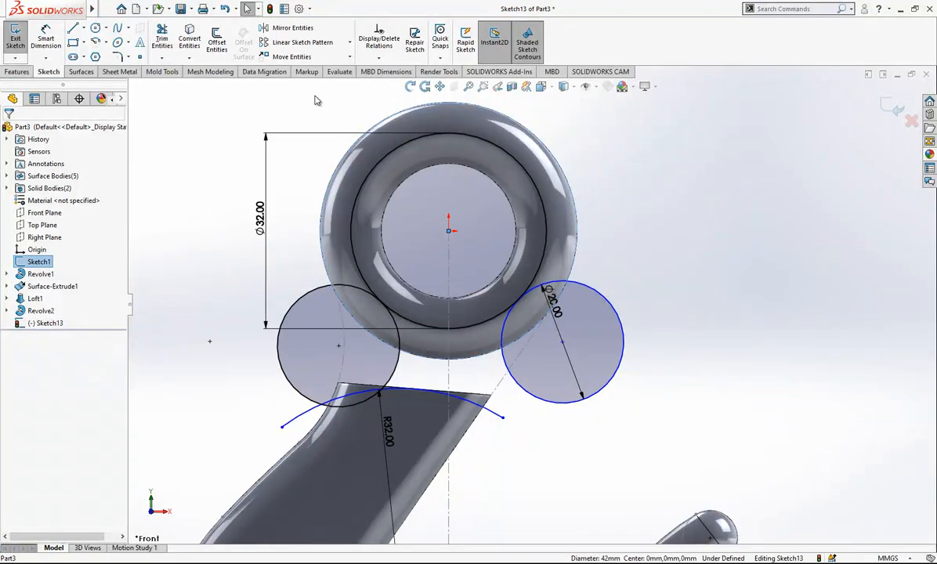
{"action": "scroll", "coordinate": [579, 262], "scroll_direction": "down", "scroll_amount": 2}
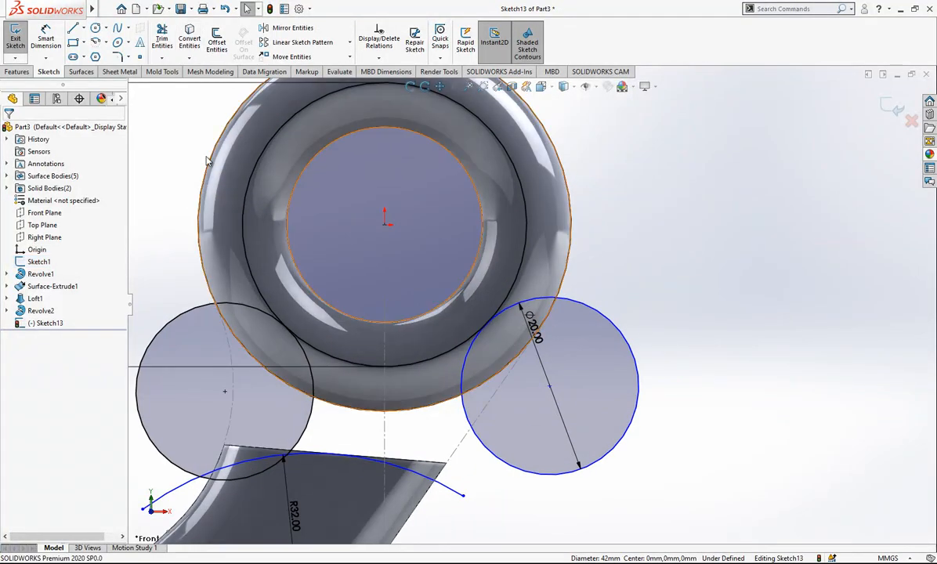
Step: Dimension the vertical distance from the origin to the point on the upper edge of the right circle as 8.5 mm
{"action": "left_click", "coordinate": [161, 41]}
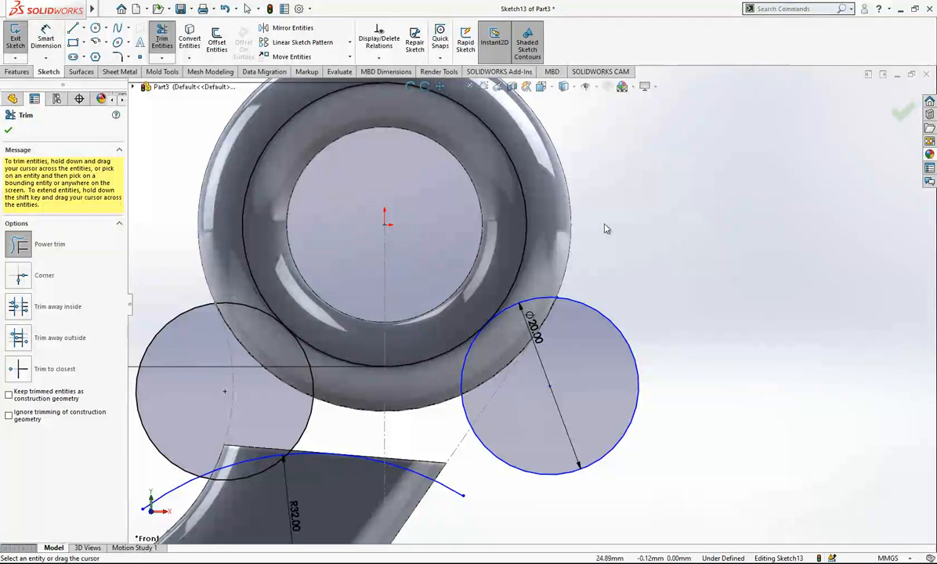
{"action": "key", "text": "Escape"}
{"action": "left_click", "coordinate": [45, 41]}
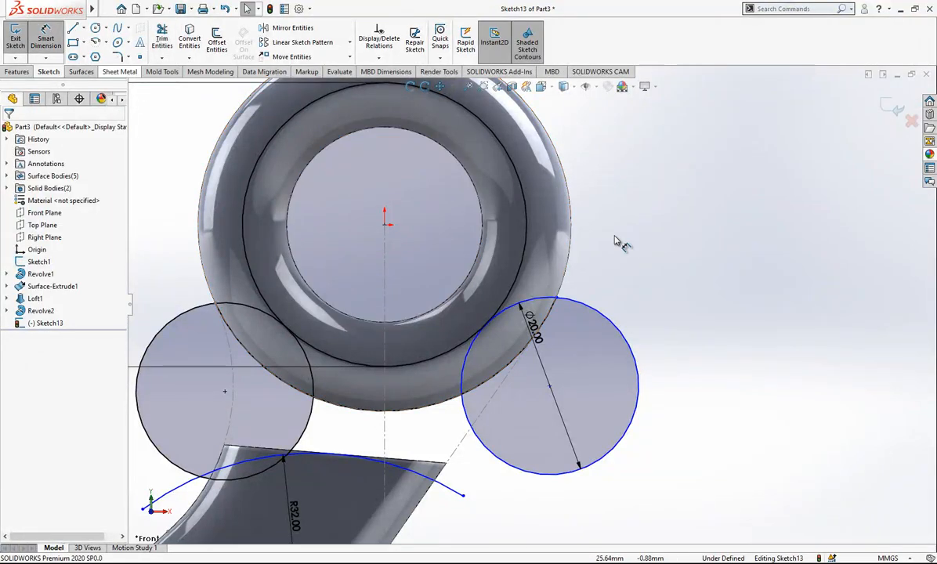
{"action": "left_click", "coordinate": [557, 299]}
{"action": "left_click", "coordinate": [384, 225]}
{"action": "left_click", "coordinate": [660, 259]}
{"action": "key", "text": "Return"}
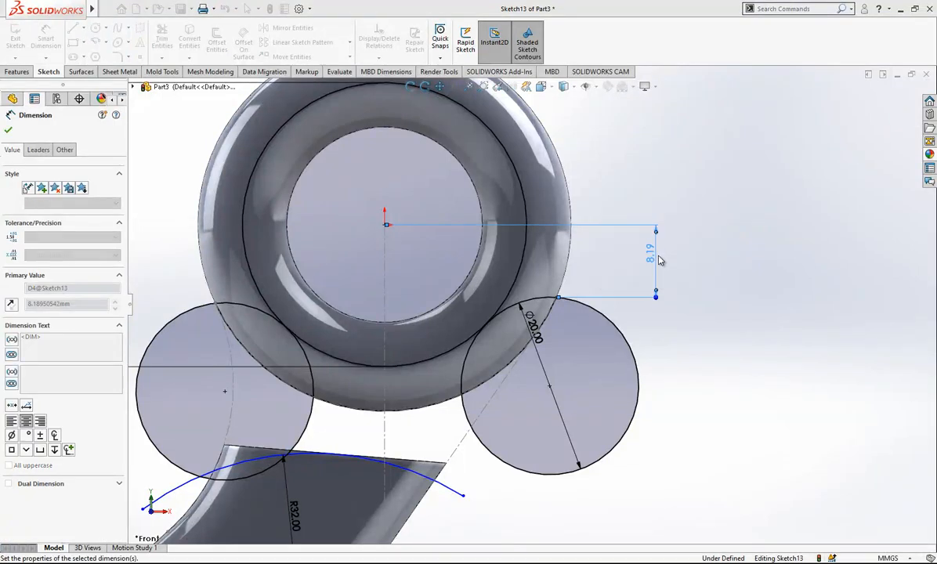
{"action": "key", "text": "Escape"}
{"action": "scroll", "coordinate": [539, 301], "scroll_direction": "down", "scroll_amount": 2}
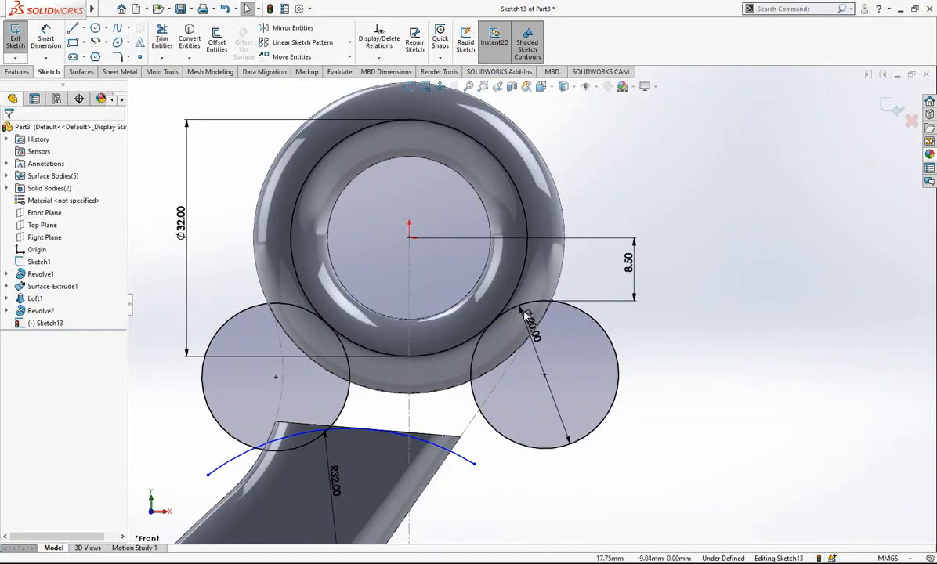
{"action": "left_click", "coordinate": [446, 395]}
{"action": "left_click", "coordinate": [629, 355]}
{"action": "scroll", "coordinate": [731, 348], "scroll_direction": "up", "scroll_amount": 1}
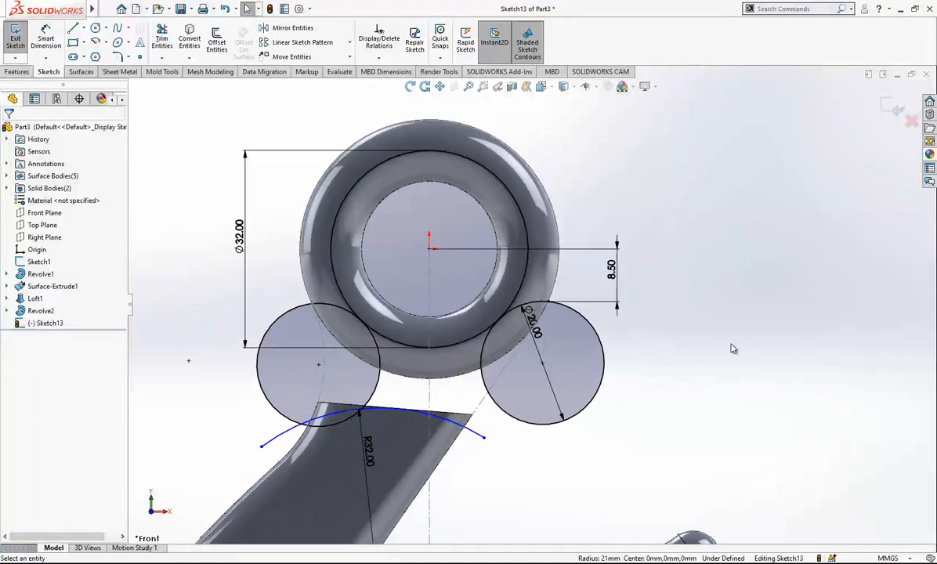
{"action": "scroll", "coordinate": [429, 390], "scroll_direction": "down", "scroll_amount": 1}
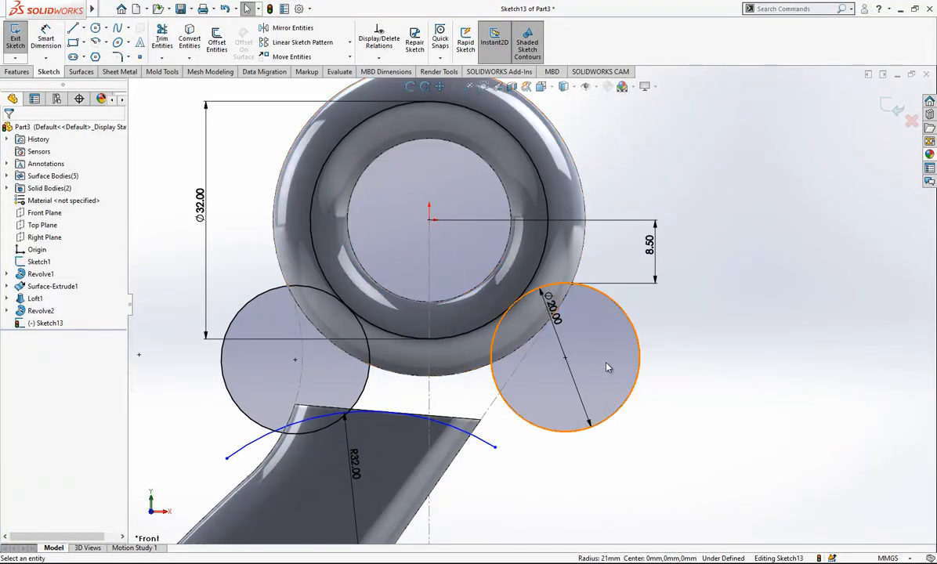
{"action": "scroll", "coordinate": [527, 296], "scroll_direction": "up", "scroll_amount": 2}
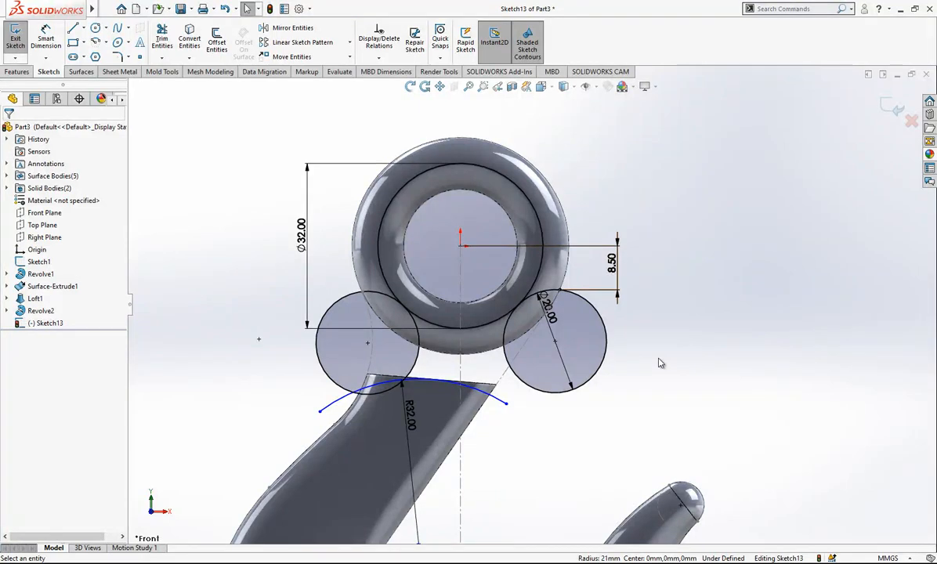
{"action": "scroll", "coordinate": [380, 345], "scroll_direction": "down", "scroll_amount": 1}
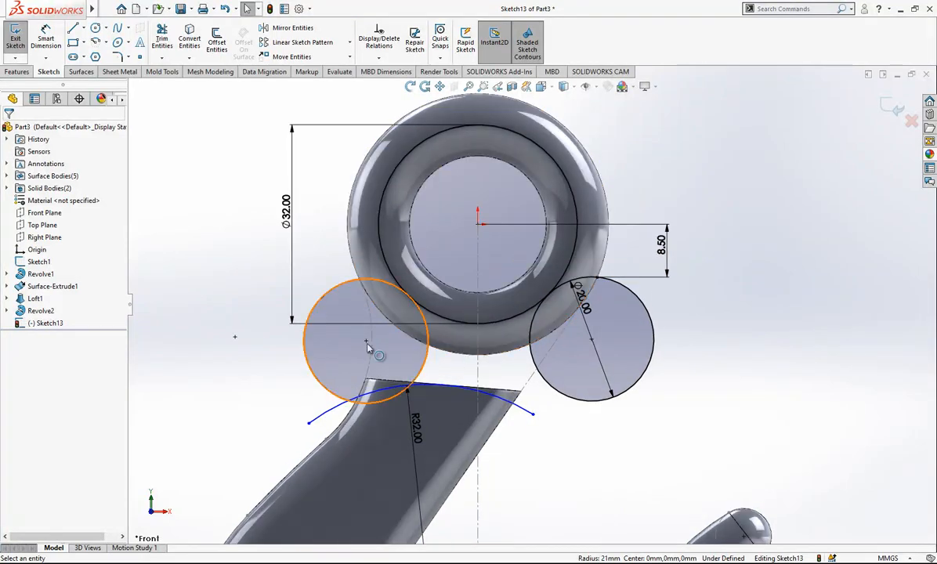
Step: Draw a line from the left end of the R32 arc up to the outer side of the left circle
{"action": "left_click", "coordinate": [73, 27]}
{"action": "left_click", "coordinate": [309, 423]}
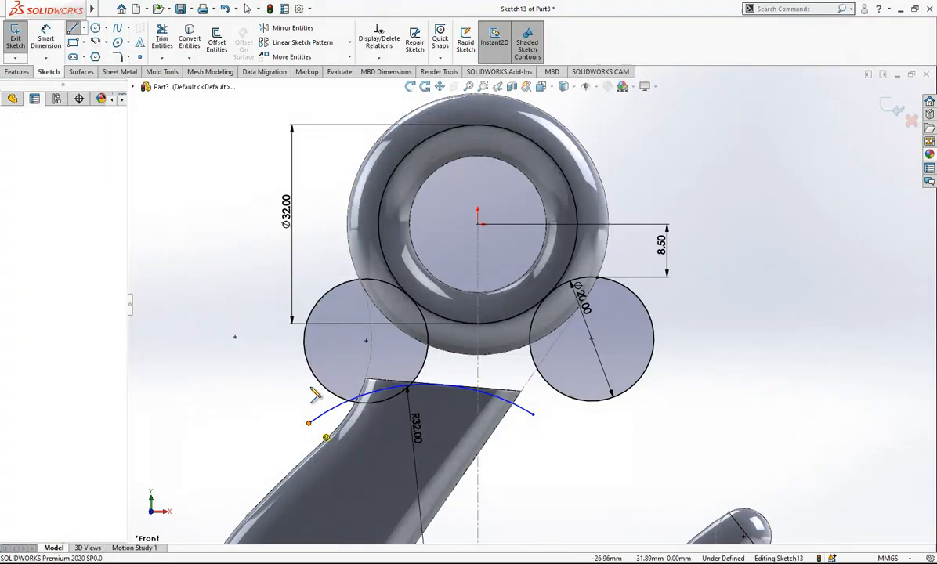
{"action": "left_click", "coordinate": [304, 341]}
{"action": "key", "text": "Escape"}
Step: Trim away the lower and inner portion of the left circle and the upper portion of the 32 mm circle
{"action": "left_click", "coordinate": [162, 37]}
{"action": "scroll", "coordinate": [298, 351], "scroll_direction": "down", "scroll_amount": 1}
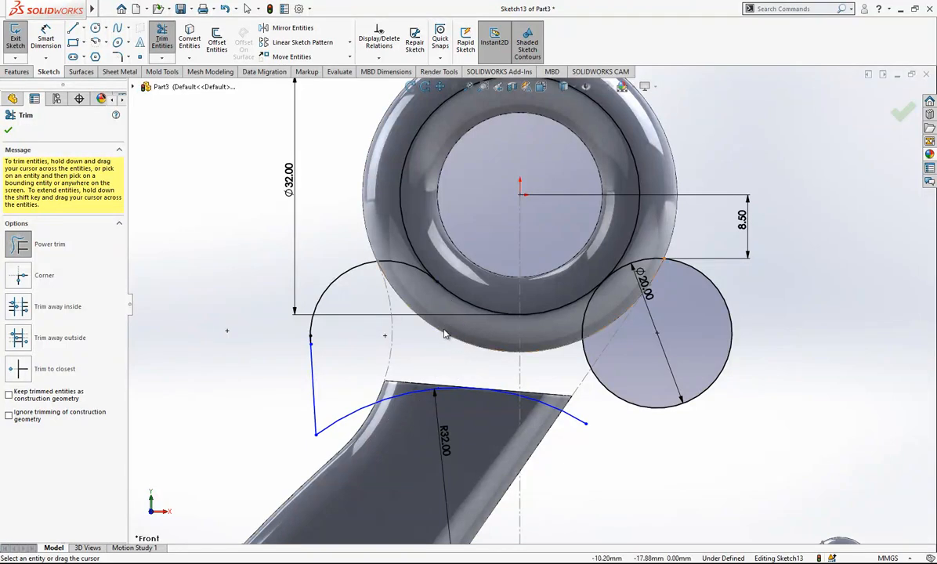
{"action": "scroll", "coordinate": [508, 284], "scroll_direction": "up", "scroll_amount": 2}
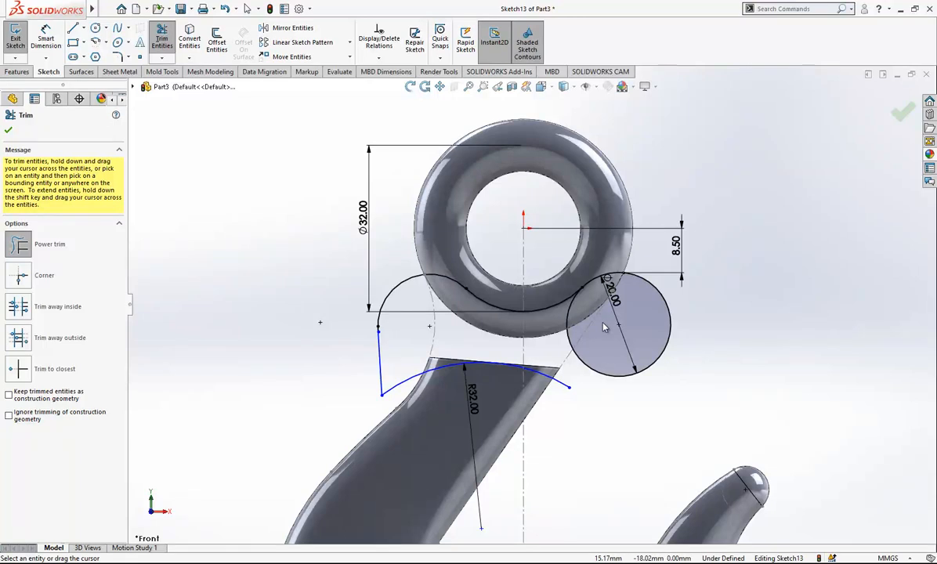
{"action": "scroll", "coordinate": [604, 328], "scroll_direction": "down", "scroll_amount": 1}
{"action": "key", "text": "Escape"}
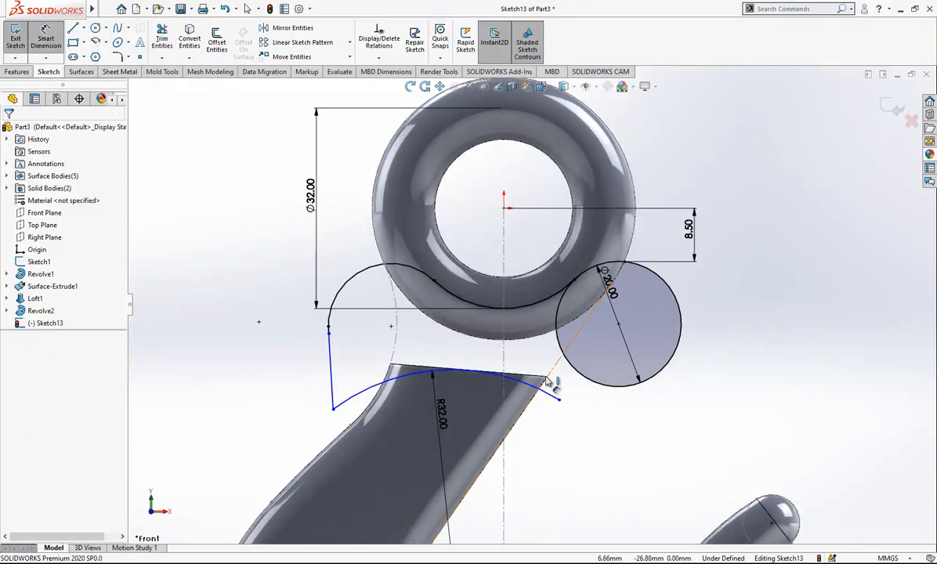
Step: Dimension the distance from the top edge of the hook's shank to the right end of the R32 arc as 3.5 mm
{"action": "left_click", "coordinate": [516, 379]}
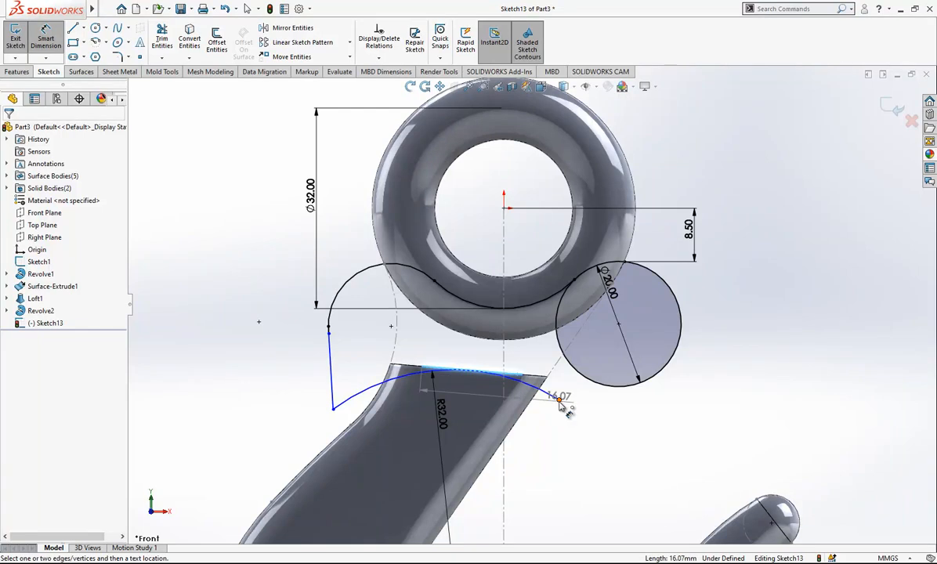
{"action": "left_click", "coordinate": [582, 375]}
{"action": "left_click", "coordinate": [577, 438]}
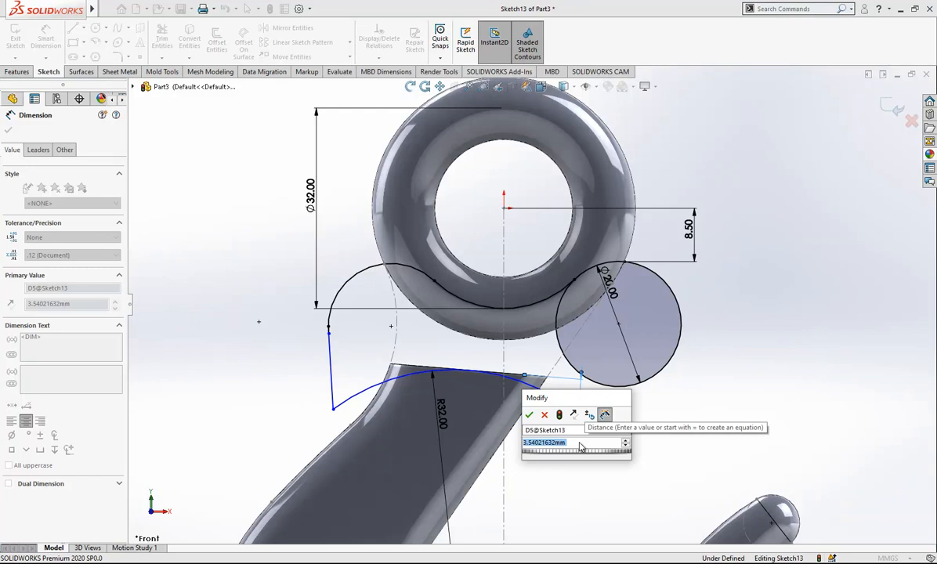
{"action": "type", "text": "3.5"}
{"action": "key", "text": "Return"}
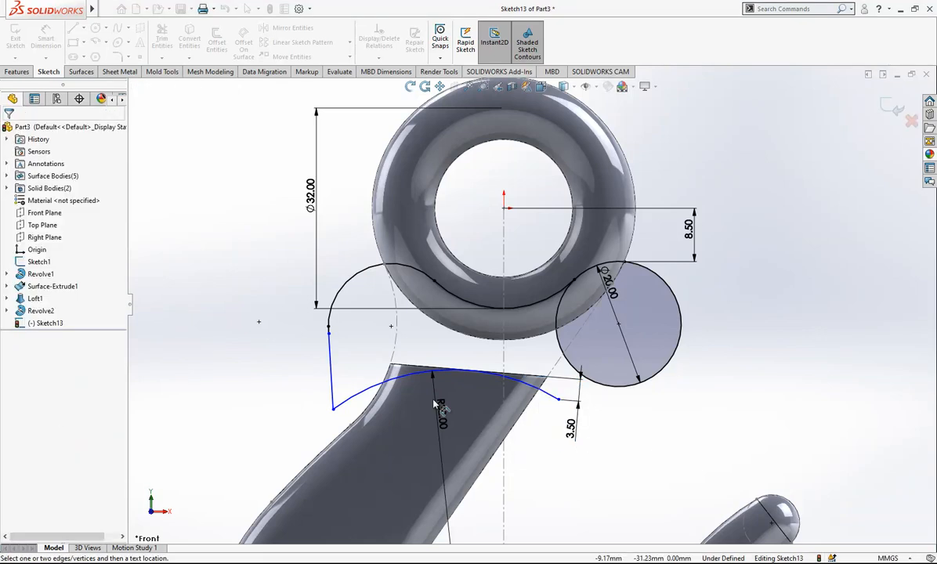
{"action": "key", "text": "Escape"}
Step: Slant the left connecting line further inward and trim the excess of the left arc beside it
{"action": "left_click_drag", "start_coordinate": [329, 333], "coordinate": [342, 364]}
{"action": "left_click", "coordinate": [219, 117]}
{"action": "left_click", "coordinate": [162, 37]}
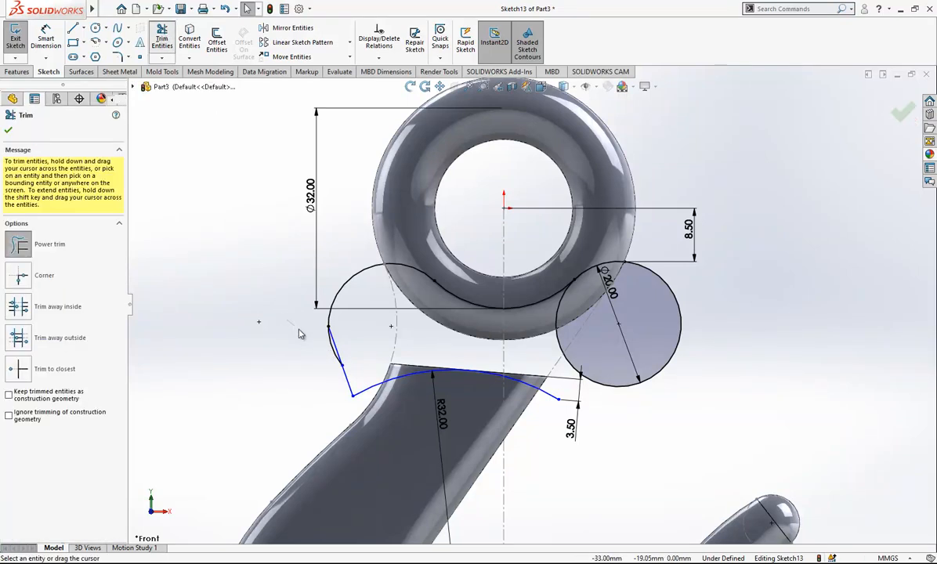
{"action": "scroll", "coordinate": [376, 295], "scroll_direction": "up", "scroll_amount": 1}
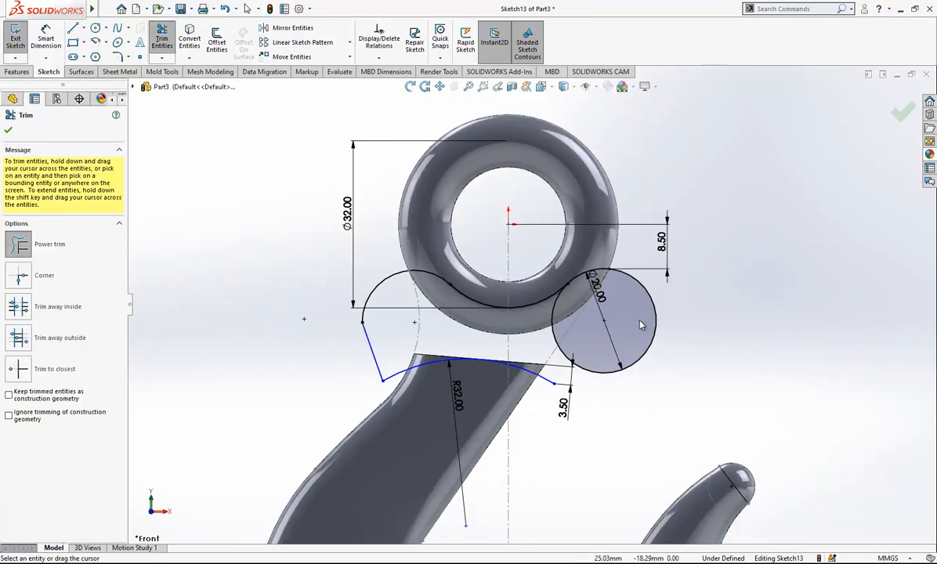
{"action": "scroll", "coordinate": [670, 327], "scroll_direction": "down", "scroll_amount": 1}
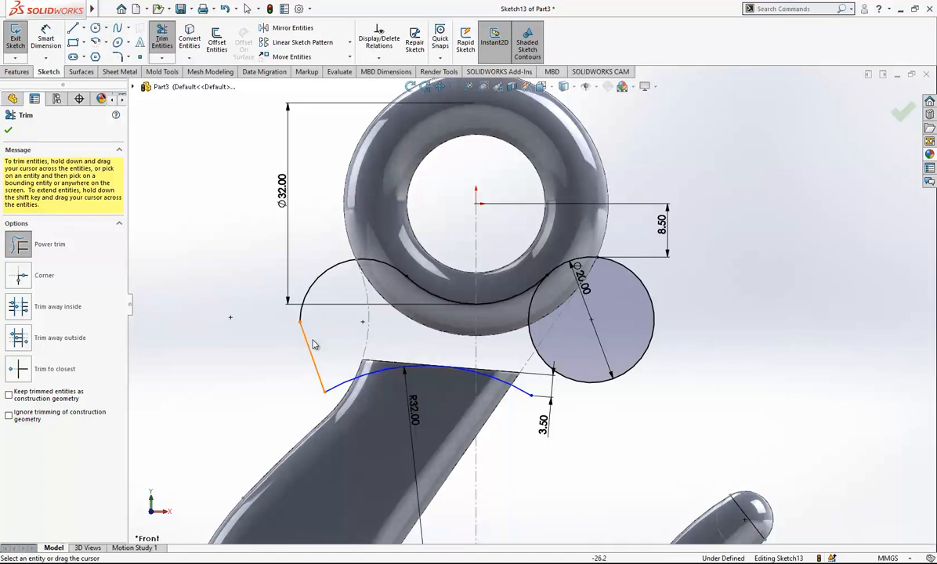
{"action": "scroll", "coordinate": [559, 322], "scroll_direction": "down", "scroll_amount": 1}
{"action": "key", "text": "Escape"}
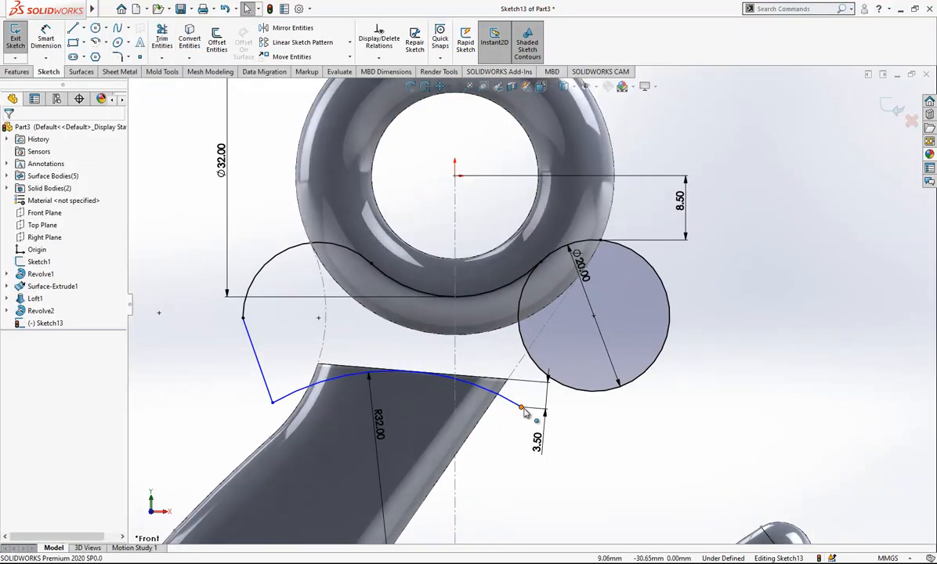
Step: Shorten the R32 arc by moving its right end closer to the edge of the hook's shank
{"action": "left_click", "coordinate": [550, 408]}
{"action": "left_click_drag", "start_coordinate": [554, 432], "coordinate": [509, 450]}
{"action": "key", "text": "Escape"}
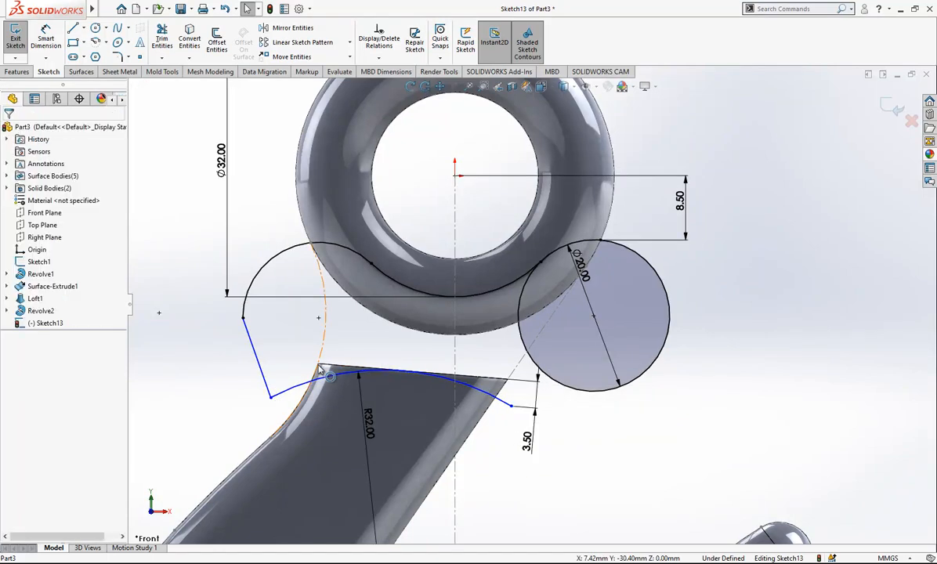
{"action": "scroll", "coordinate": [433, 383], "scroll_direction": "down", "scroll_amount": 2}
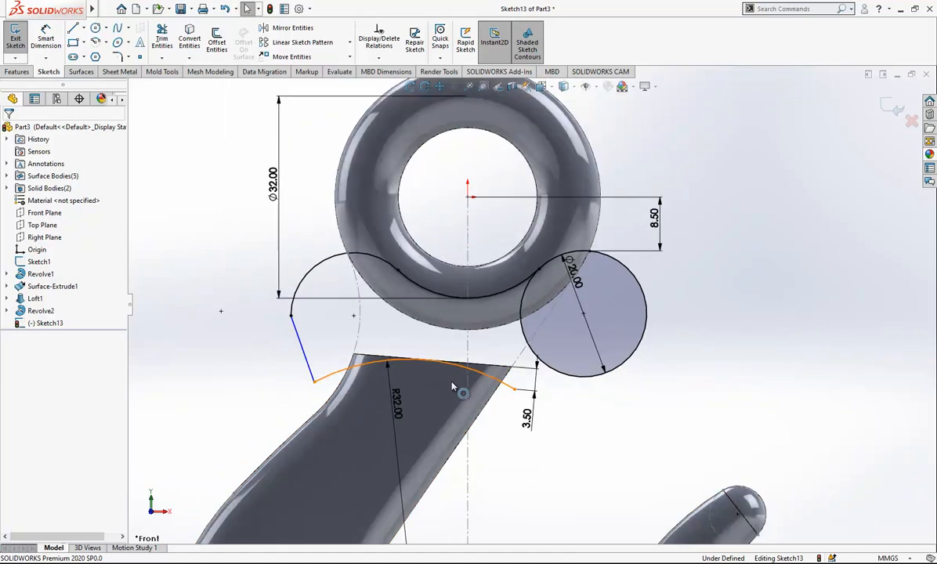
{"action": "mouse_move", "coordinate": [526, 398]}
{"action": "left_mouse_down"}
{"action": "mouse_move", "coordinate": [518, 390]}
{"action": "mouse_move", "coordinate": [531, 397]}
{"action": "left_mouse_up"}
{"action": "scroll", "coordinate": [536, 390], "scroll_direction": "up", "scroll_amount": 2}
{"action": "left_click", "coordinate": [665, 331]}
{"action": "scroll", "coordinate": [664, 331], "scroll_direction": "down", "scroll_amount": 1}
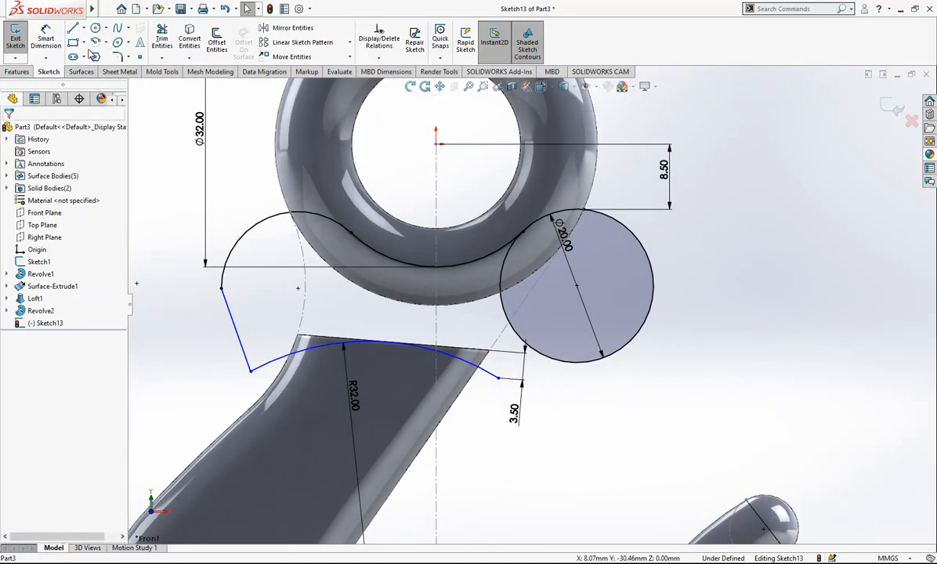
Step: Draw a line about 21 mm long from the right end of the R32 arc to beyond the underside of the right circle
{"action": "key", "text": "Escape"}
{"action": "key", "text": "l"}
{"action": "left_click", "coordinate": [498, 379]}
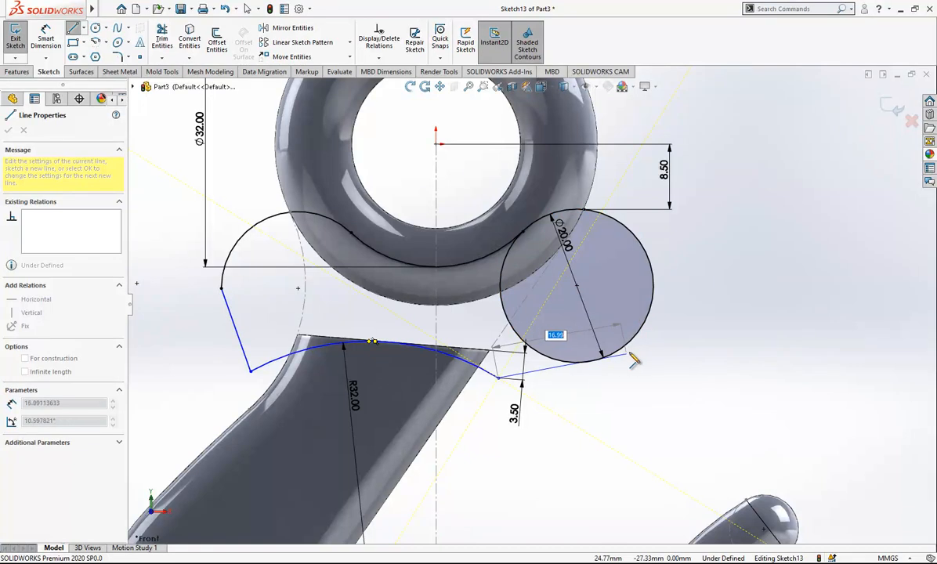
{"action": "left_click", "coordinate": [661, 350]}
{"action": "key", "text": "Escape"}
Step: Make the new line tangent to the right 20 mm circle
{"action": "left_click", "coordinate": [626, 357]}
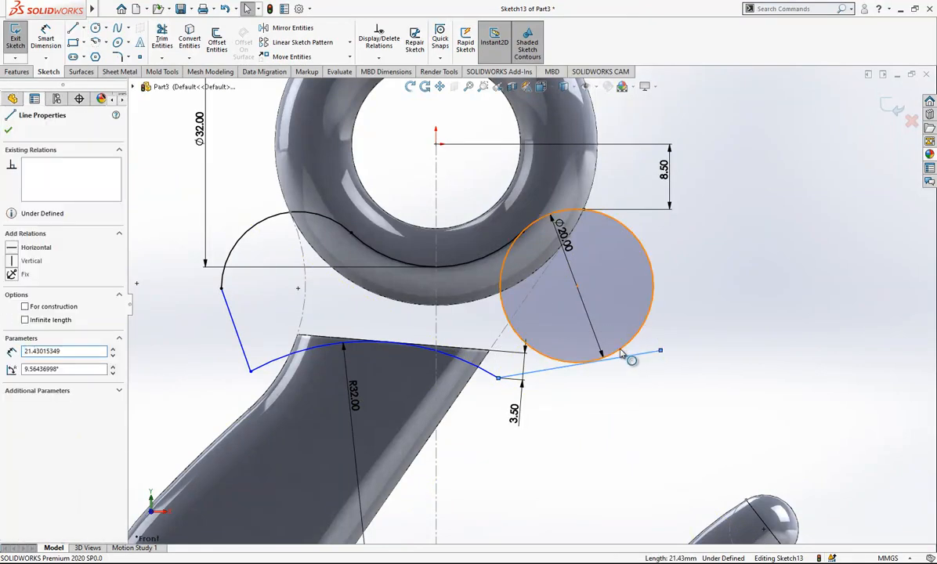
{"action": "left_click", "coordinate": [621, 348], "text": "ctrl"}
{"action": "left_click", "coordinate": [31, 311]}
Step: Trim the line beyond its tangent point and the inner portion of the right circle to close the profile
{"action": "left_click", "coordinate": [162, 109]}
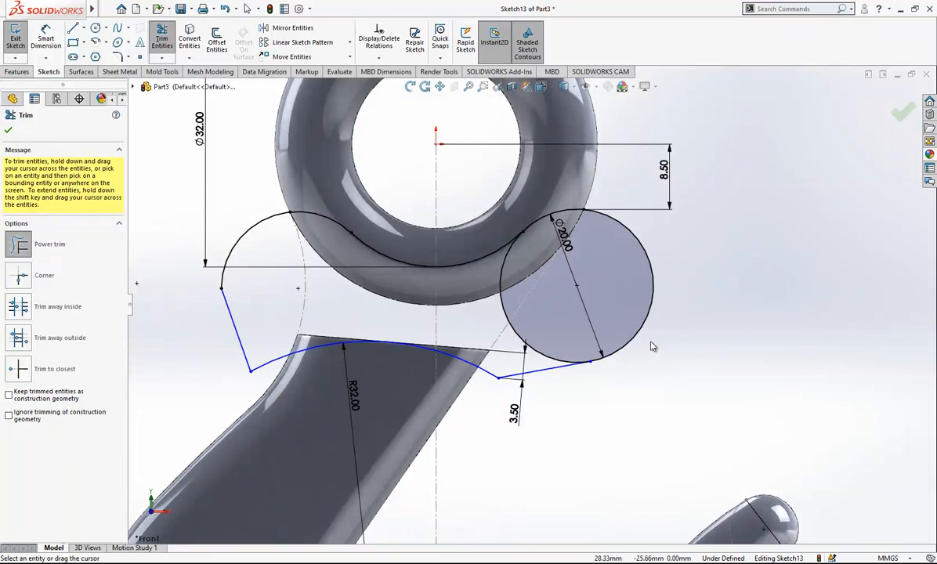
{"action": "mouse_move", "coordinate": [540, 294]}
{"action": "left_mouse_down"}
{"action": "mouse_move", "coordinate": [497, 274]}
{"action": "mouse_move", "coordinate": [516, 304]}
{"action": "mouse_move", "coordinate": [499, 305]}
{"action": "left_mouse_up"}
{"action": "scroll", "coordinate": [531, 300], "scroll_direction": "up", "scroll_amount": 2}
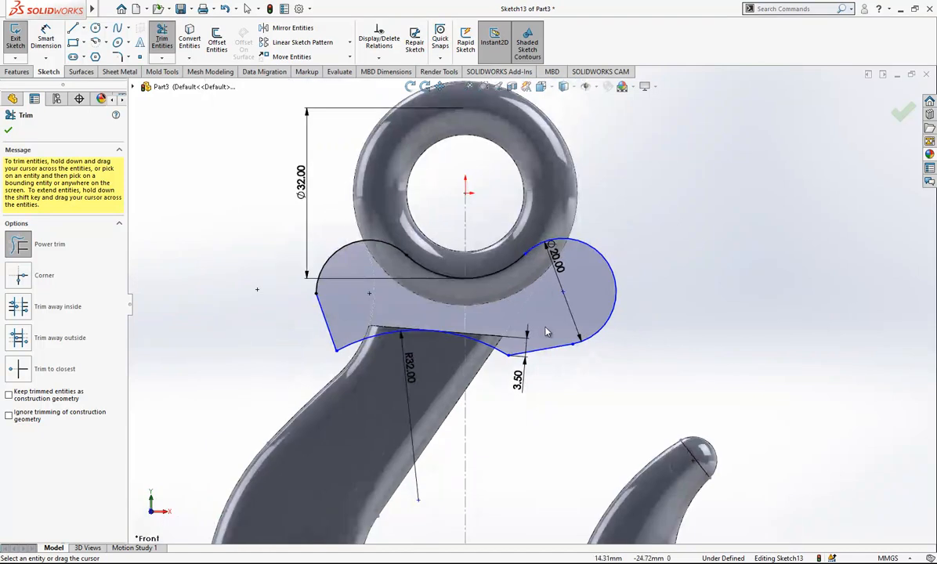
{"action": "scroll", "coordinate": [570, 209], "scroll_direction": "down", "scroll_amount": 1}
{"action": "scroll", "coordinate": [595, 235], "scroll_direction": "up", "scroll_amount": 1}
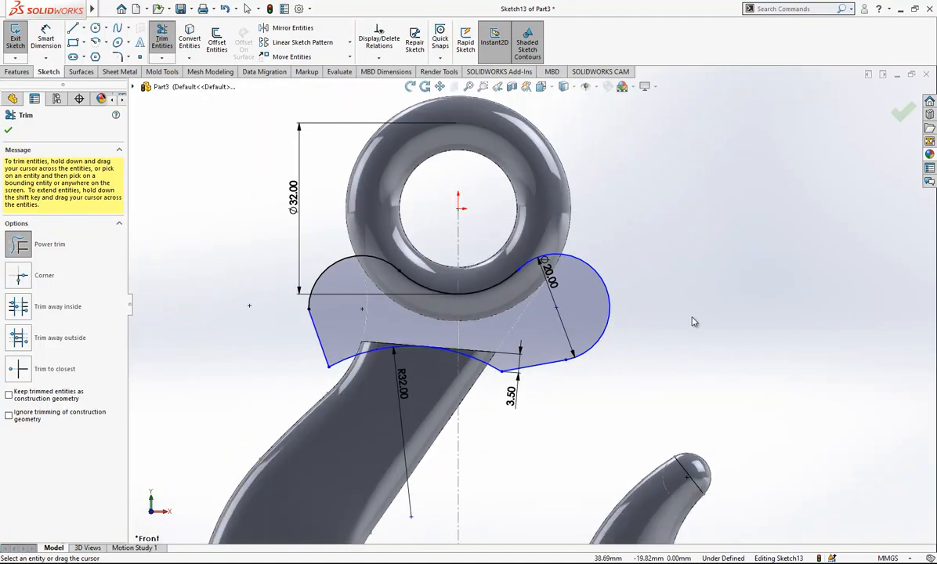
{"action": "scroll", "coordinate": [514, 218], "scroll_direction": "down", "scroll_amount": 2}
{"action": "scroll", "coordinate": [576, 232], "scroll_direction": "up", "scroll_amount": 1}
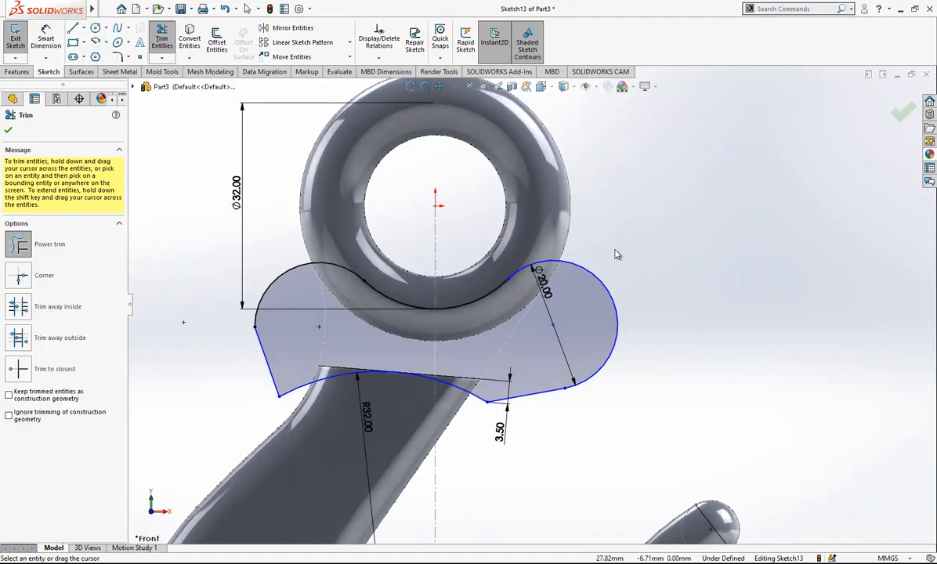
Step: Restore the right circle's inner portion, trim it again with the 8.50 mm dimension kept, and close the sketch
{"action": "key", "text": "Escape"}
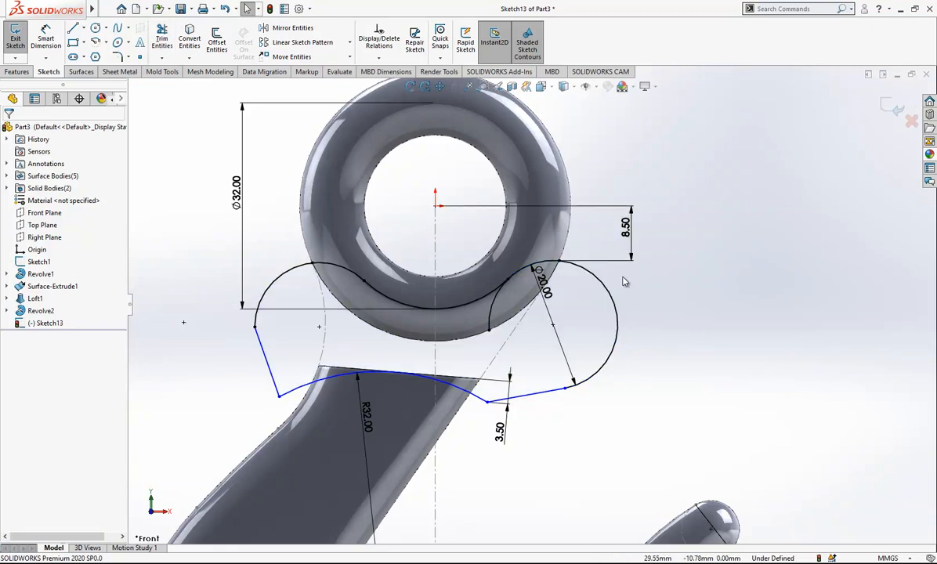
{"action": "left_click", "coordinate": [163, 41]}
{"action": "scroll", "coordinate": [446, 267], "scroll_direction": "down", "scroll_amount": 2}
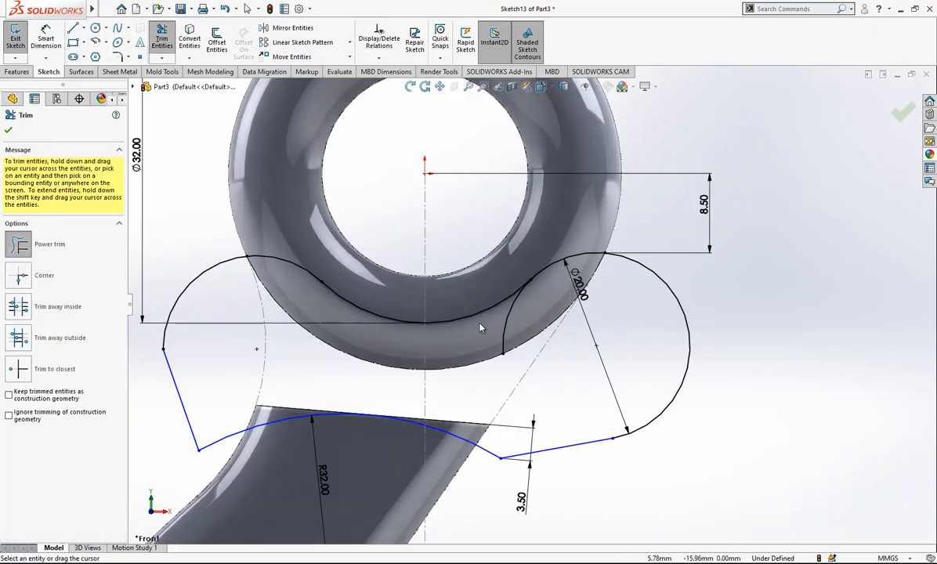
{"action": "scroll", "coordinate": [554, 304], "scroll_direction": "up", "scroll_amount": 2}
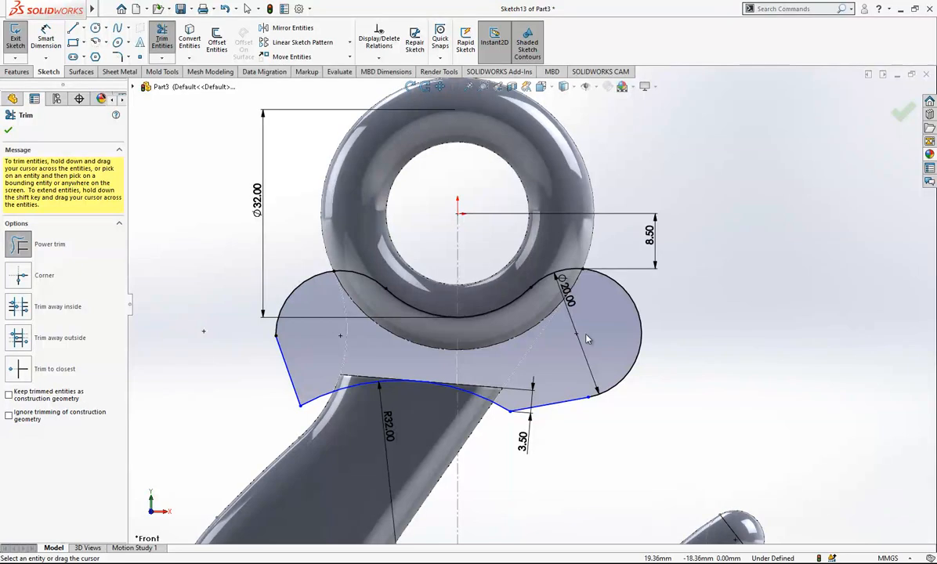
{"action": "key", "text": "Escape"}
{"action": "scroll", "coordinate": [528, 300], "scroll_direction": "up", "scroll_amount": 2}
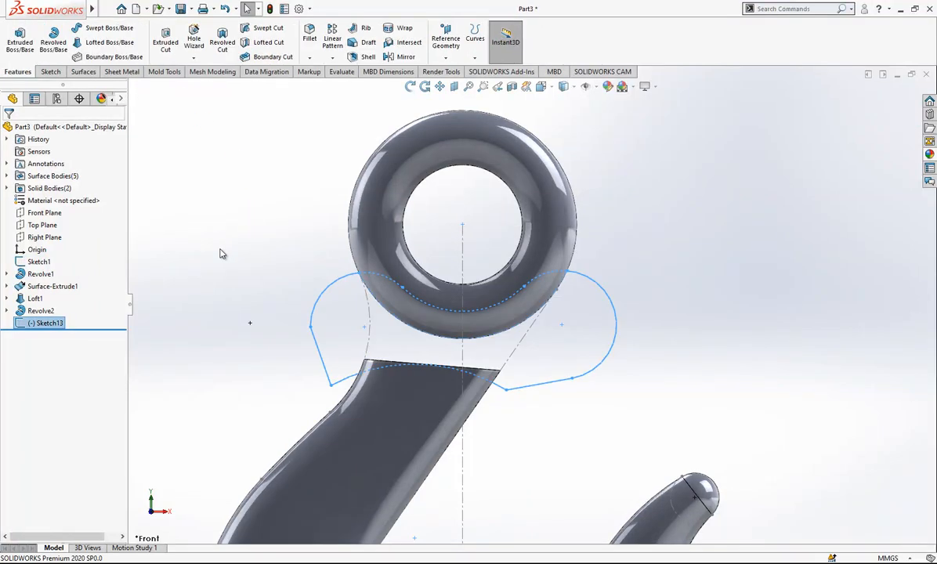
Step: Extrude-cut the closed profile through the ring and shank with the Through All - Both end condition
{"action": "left_click", "coordinate": [83, 198]}
{"action": "left_click", "coordinate": [76, 215]}
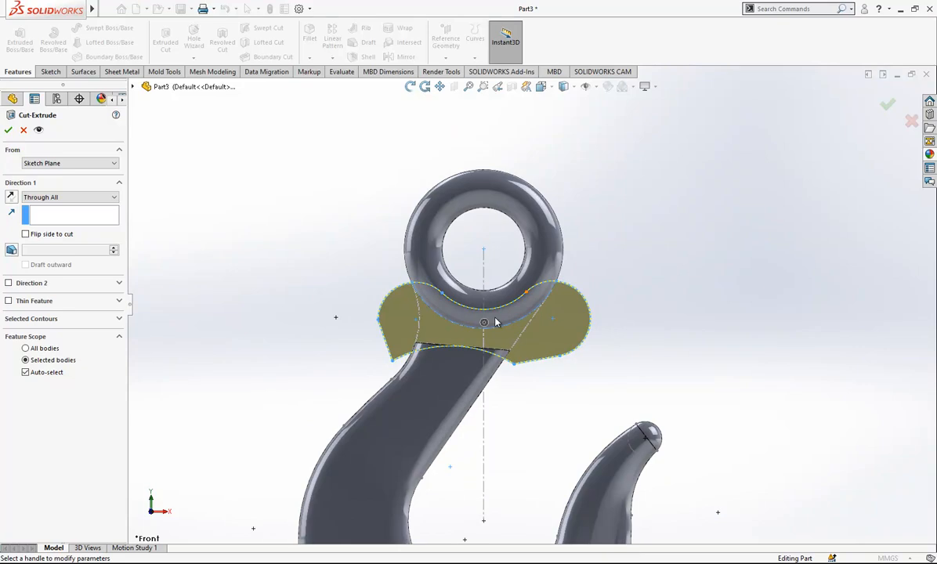
{"action": "left_click", "coordinate": [71, 198]}
{"action": "left_click", "coordinate": [63, 215]}
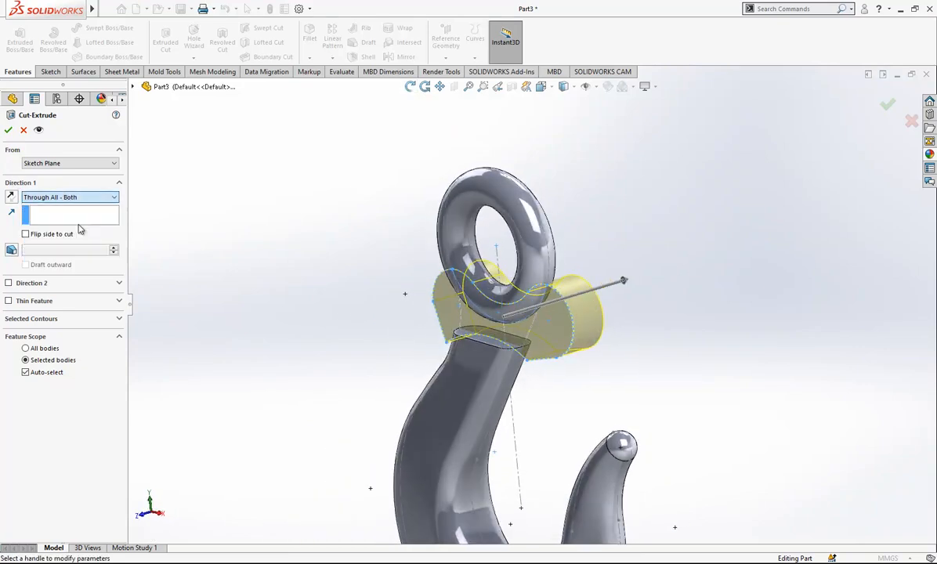
{"action": "key", "text": "Return"}
{"action": "middle_click_drag", "start_coordinate": [644, 328], "coordinate": [563, 245]}
{"action": "scroll", "coordinate": [561, 239], "scroll_direction": "down", "scroll_amount": 1}
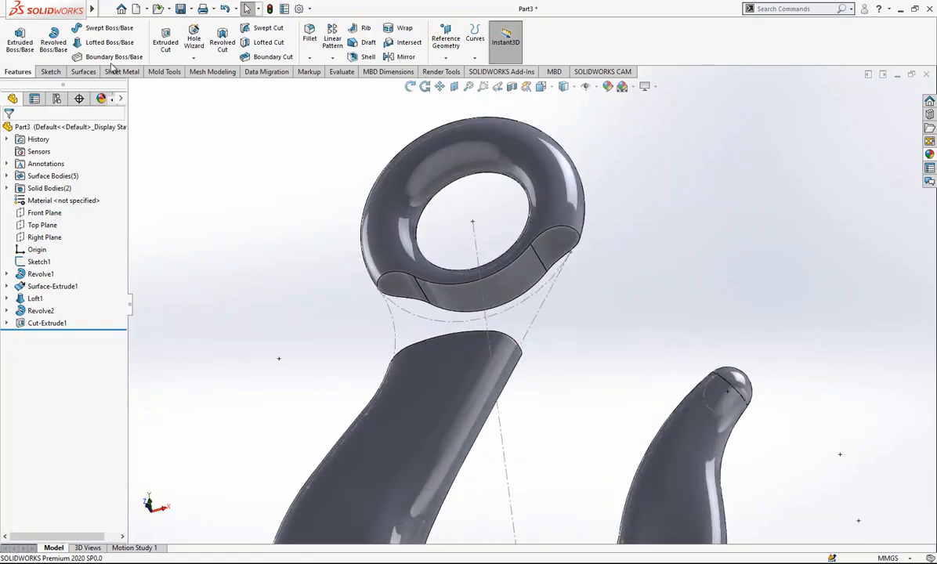
{"action": "middle_click_drag", "start_coordinate": [430, 257], "coordinate": [456, 318]}
{"action": "left_click", "coordinate": [453, 355]}
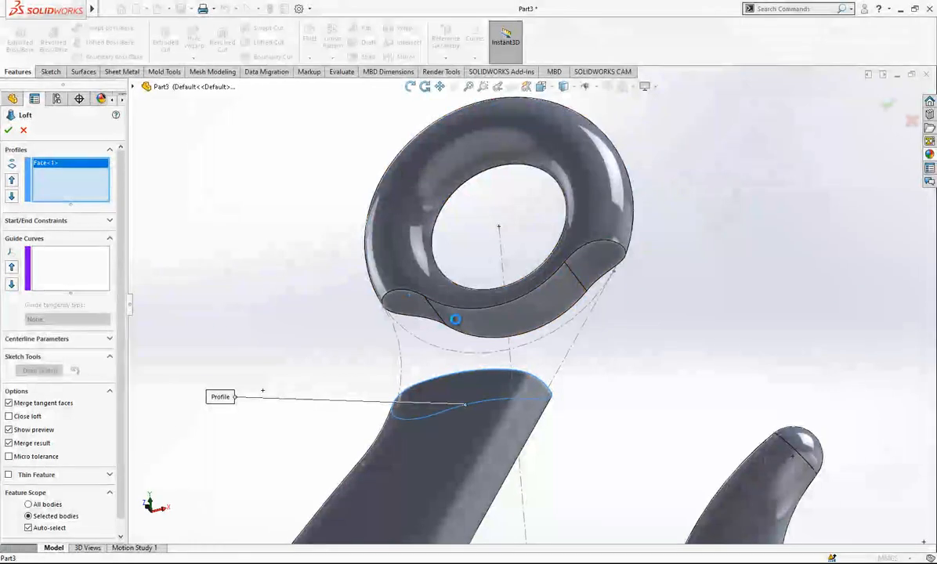
{"action": "left_click", "coordinate": [458, 323]}
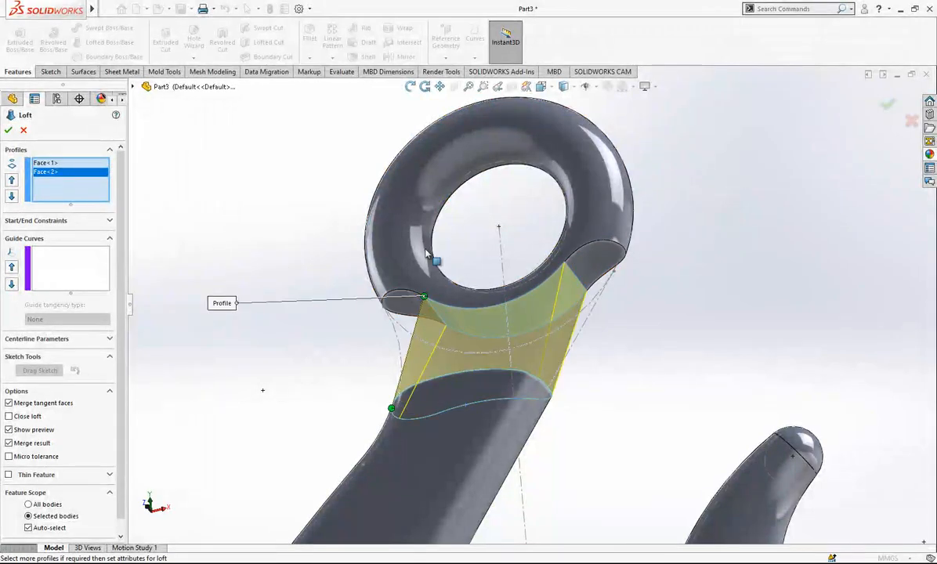
{"action": "left_click", "coordinate": [24, 130]}
{"action": "scroll", "coordinate": [640, 302], "scroll_direction": "up", "scroll_amount": 1}
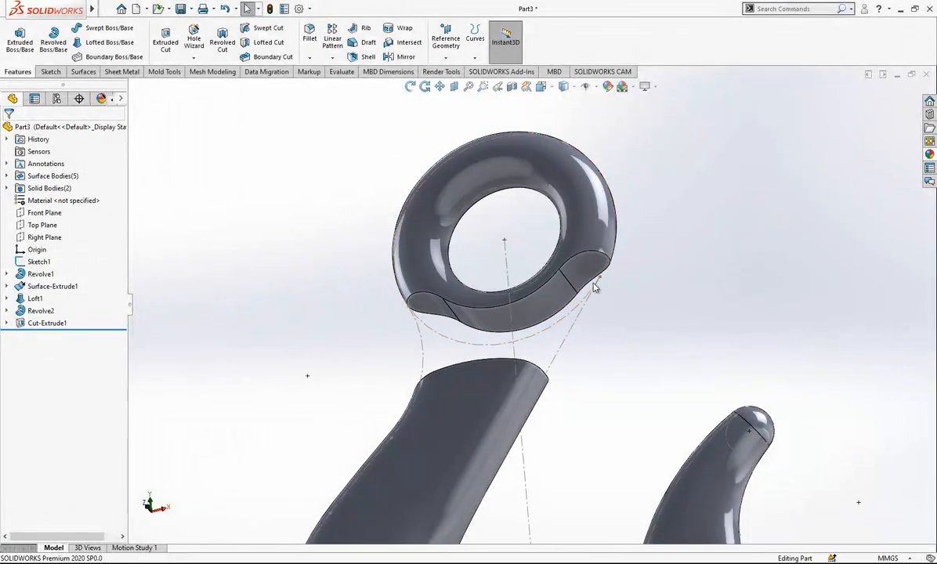
Step: Open the profile sketch of the extruded cut for editing
{"action": "scroll", "coordinate": [594, 287], "scroll_direction": "down", "scroll_amount": 2}
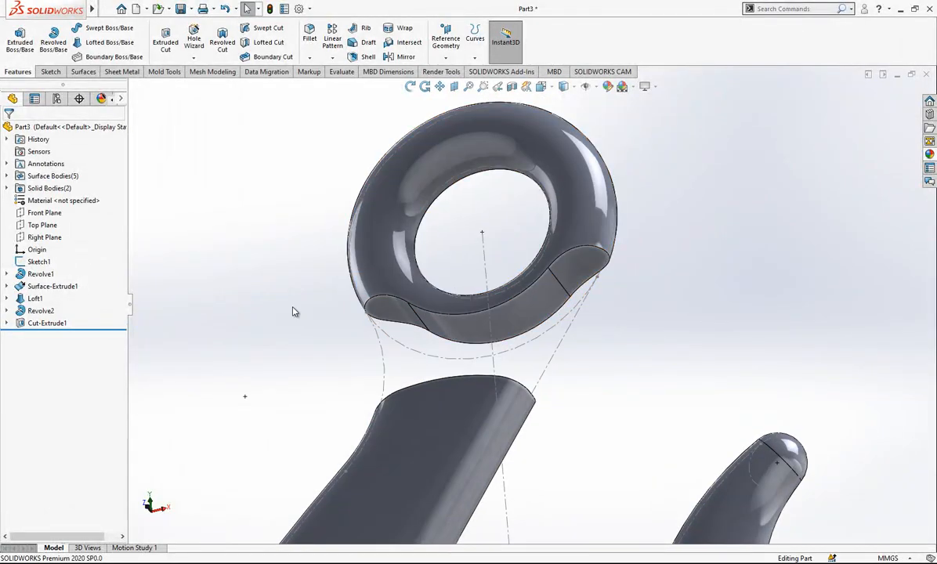
{"action": "left_click", "coordinate": [8, 323]}
{"action": "left_click", "coordinate": [55, 336]}
{"action": "left_click", "coordinate": [66, 304]}
{"action": "middle_click_drag", "start_coordinate": [464, 303], "coordinate": [478, 391]}
{"action": "scroll", "coordinate": [549, 325], "scroll_direction": "up", "scroll_amount": 2}
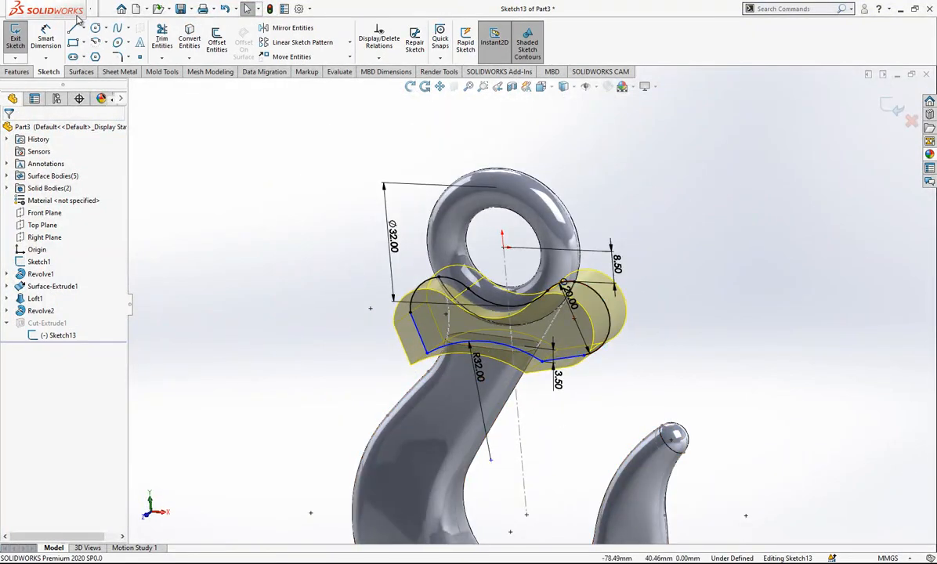
Step: Fit an open, constrained spline with 0.01 mm tolerance along the profile's upper chain of arcs and rebuild the cut
{"action": "left_click", "coordinate": [196, 8]}
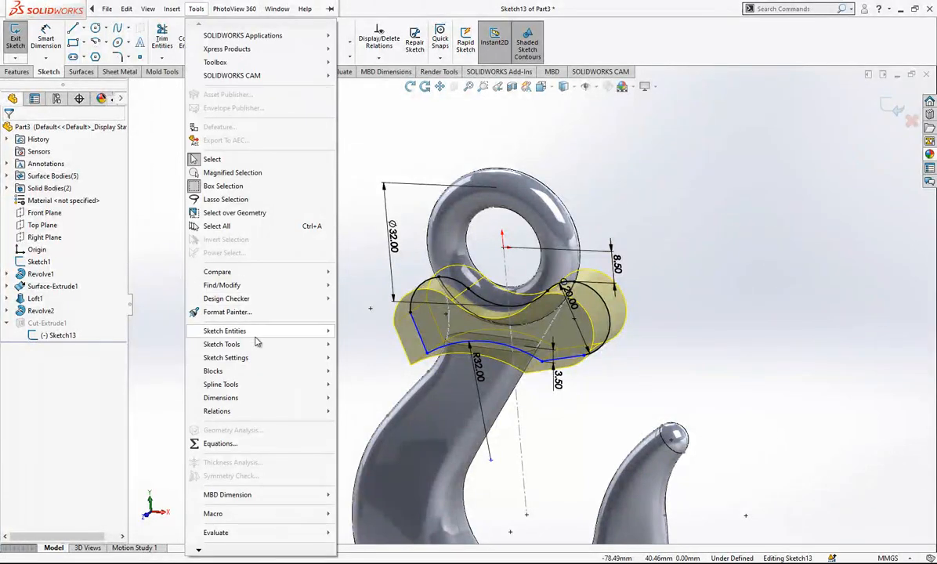
{"action": "mouse_move", "coordinate": [293, 385]}
{"action": "left_click", "coordinate": [365, 300]}
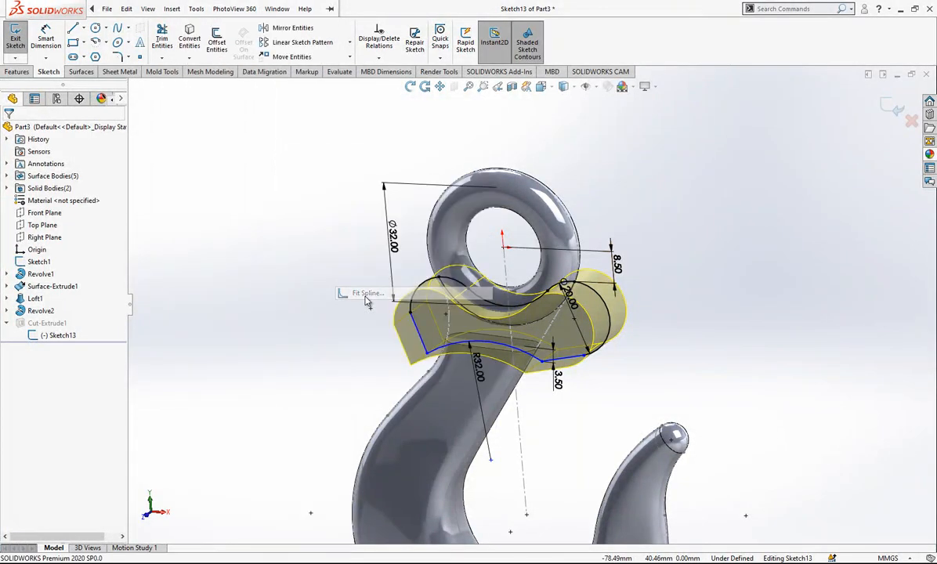
{"action": "left_click", "coordinate": [56, 174]}
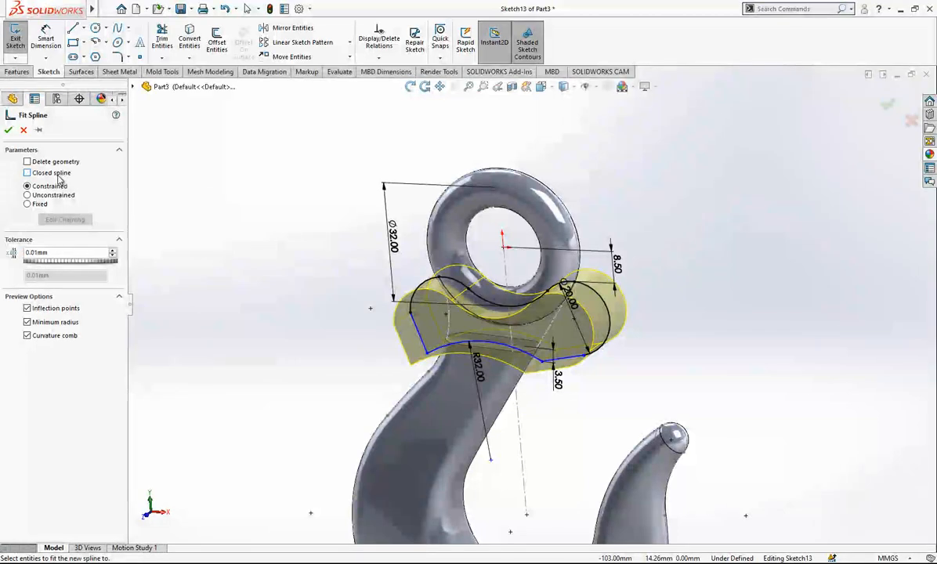
{"action": "left_click", "coordinate": [431, 282]}
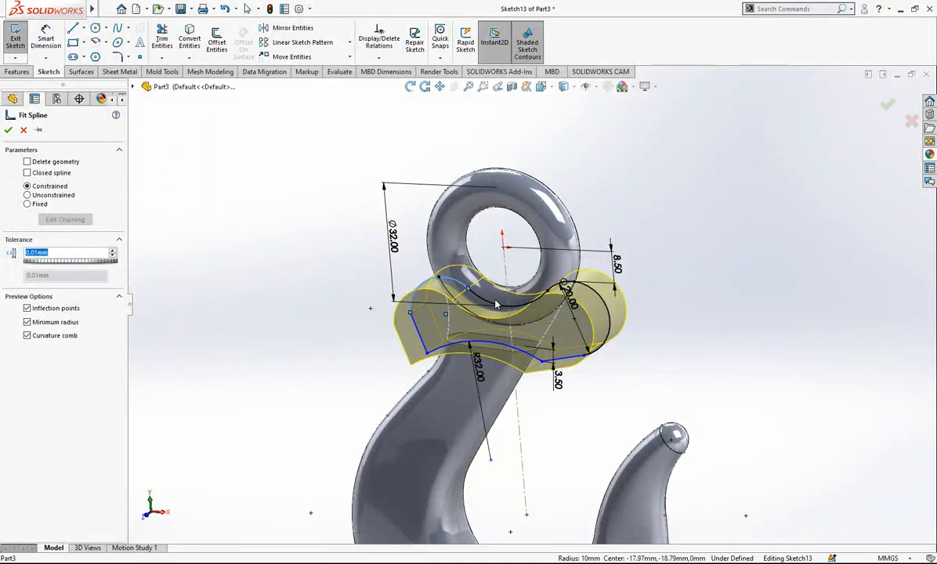
{"action": "scroll", "coordinate": [604, 293], "scroll_direction": "down", "scroll_amount": 1}
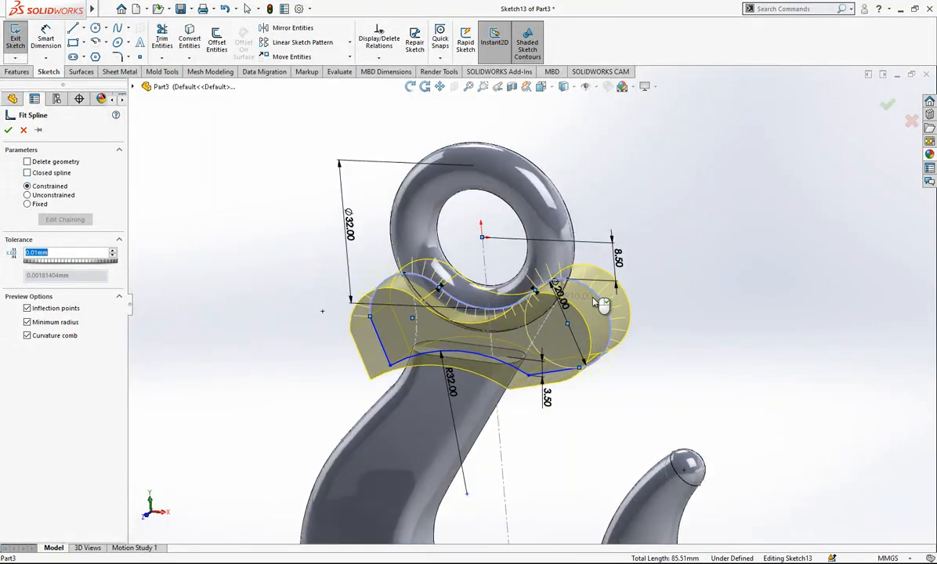
{"action": "left_click", "coordinate": [9, 130]}
{"action": "left_click", "coordinate": [746, 301]}
{"action": "mouse_move", "coordinate": [745, 302]}
{"action": "middle_mouse_down"}
{"action": "mouse_move", "coordinate": [779, 279]}
{"action": "mouse_move", "coordinate": [795, 286]}
{"action": "middle_mouse_up"}
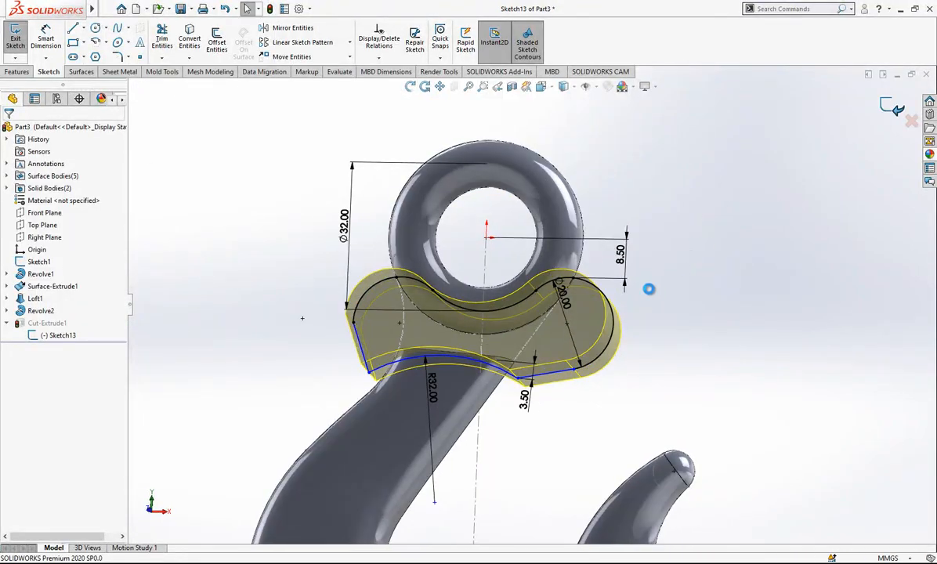
Step: Inspect the ring's cut face, restore the front view and start a new sketch on the Front Plane
{"action": "scroll", "coordinate": [532, 309], "scroll_direction": "down", "scroll_amount": 1}
{"action": "middle_click_drag", "start_coordinate": [527, 309], "coordinate": [528, 251]}
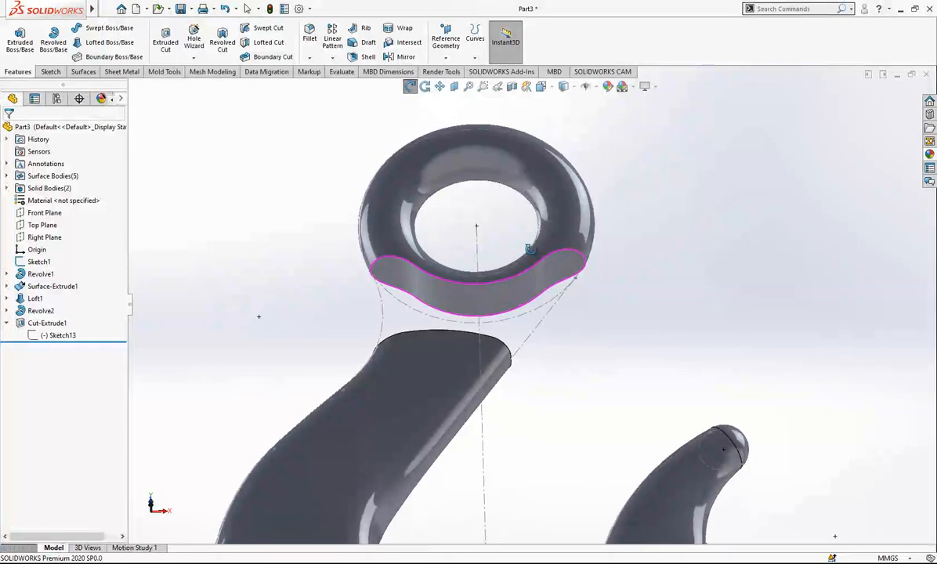
{"action": "middle_click_drag", "start_coordinate": [570, 293], "coordinate": [556, 338]}
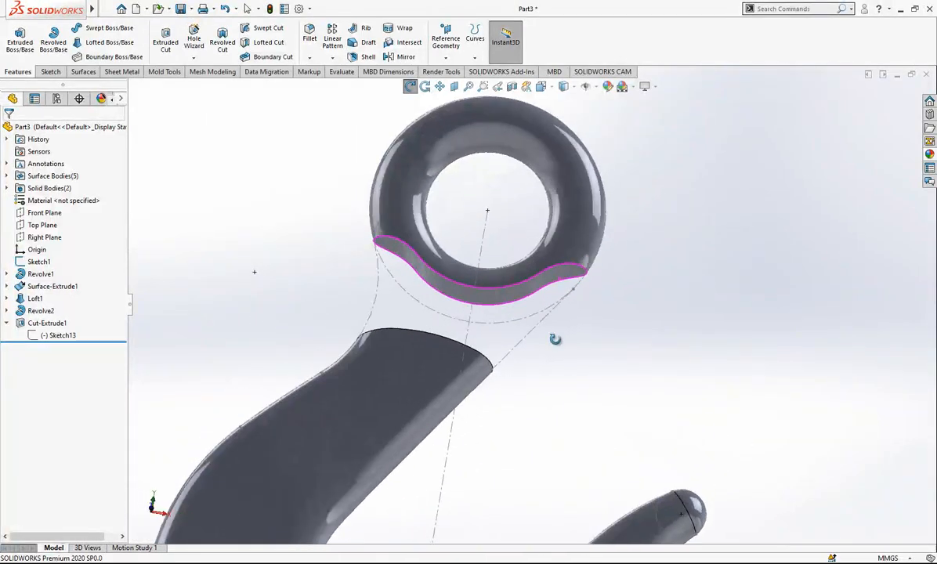
{"action": "scroll", "coordinate": [576, 351], "scroll_direction": "up", "scroll_amount": 1}
{"action": "left_click", "coordinate": [541, 86]}
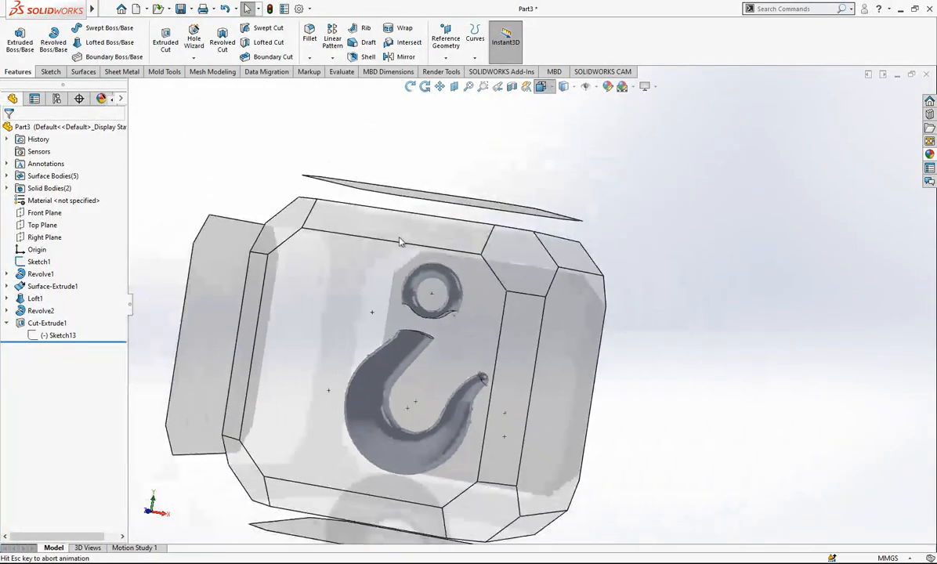
{"action": "left_click", "coordinate": [358, 292]}
{"action": "scroll", "coordinate": [509, 141], "scroll_direction": "down", "scroll_amount": 4}
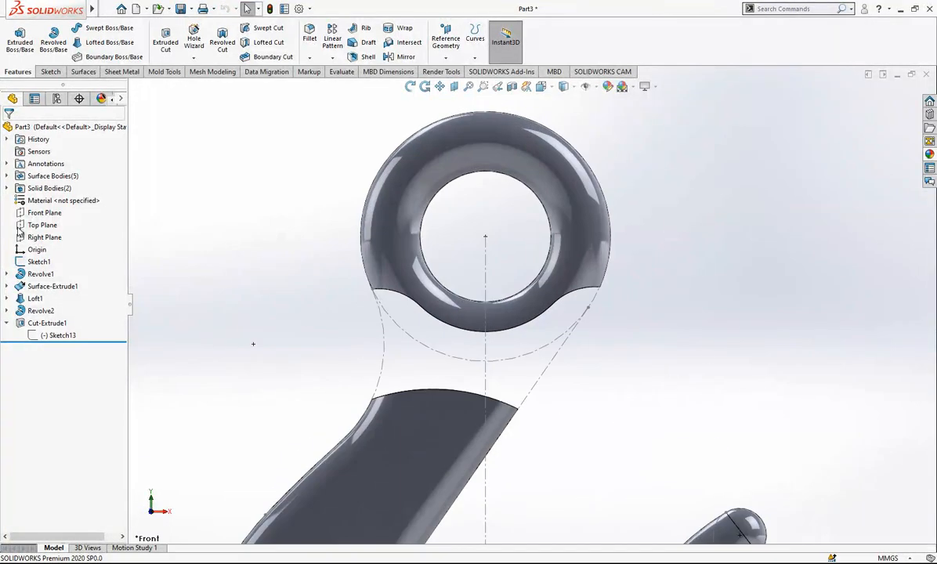
{"action": "left_click", "coordinate": [52, 212]}
{"action": "left_click", "coordinate": [58, 196]}
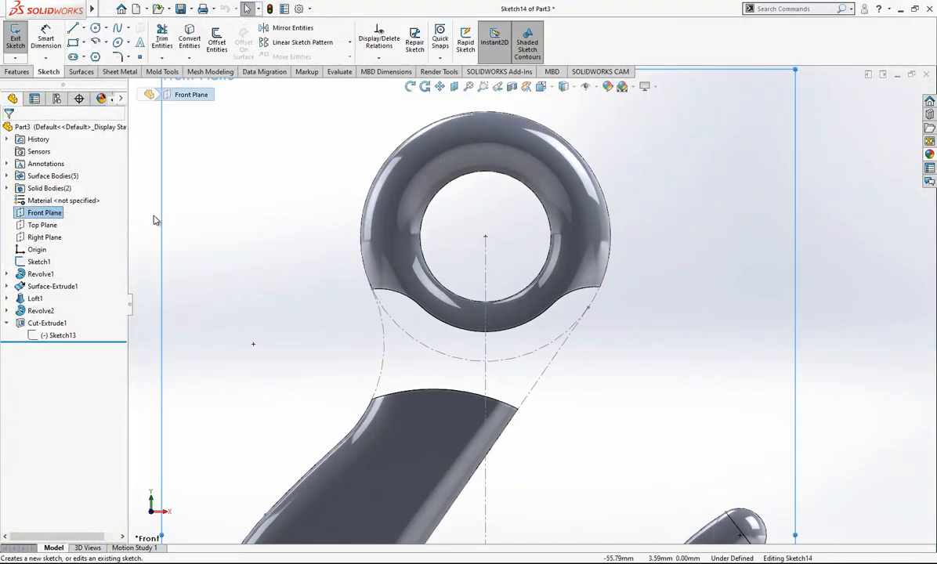
Step: Convert the left 22 mm radius arc and the cut profile's R32 arc into the new sketch, leaving the cut sketch hidden
{"action": "left_click", "coordinate": [382, 358]}
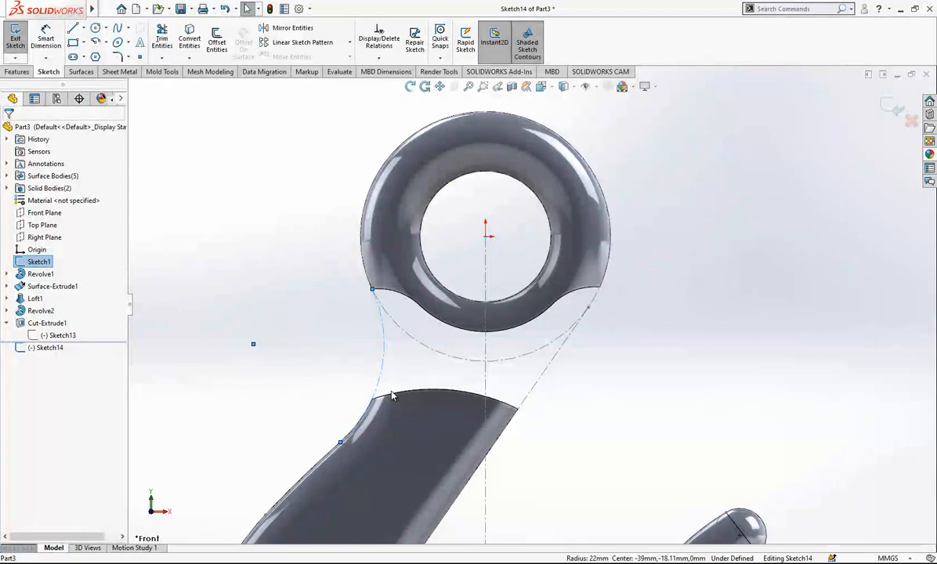
{"action": "left_click", "coordinate": [60, 335]}
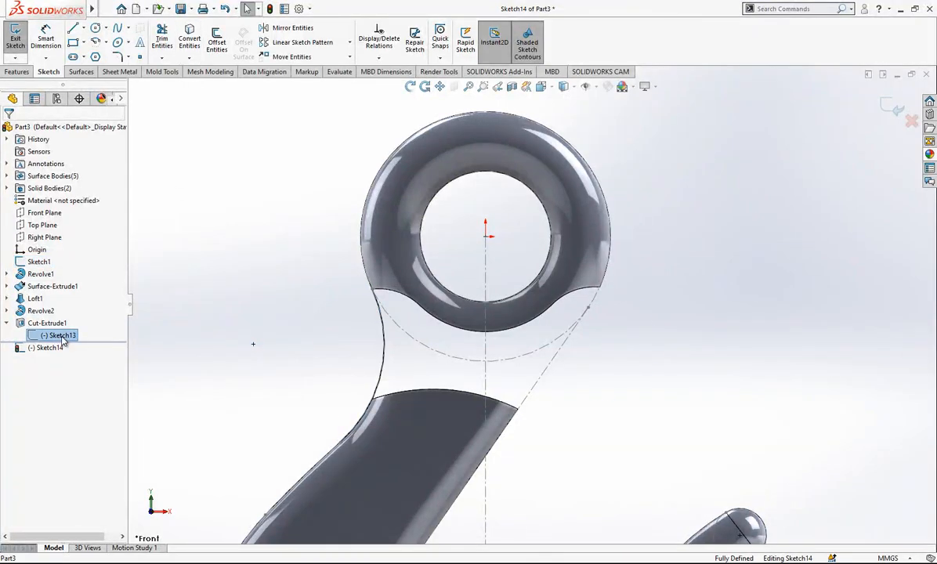
{"action": "left_click", "coordinate": [360, 404]}
{"action": "left_click", "coordinate": [189, 35]}
{"action": "scroll", "coordinate": [536, 305], "scroll_direction": "up", "scroll_amount": 1}
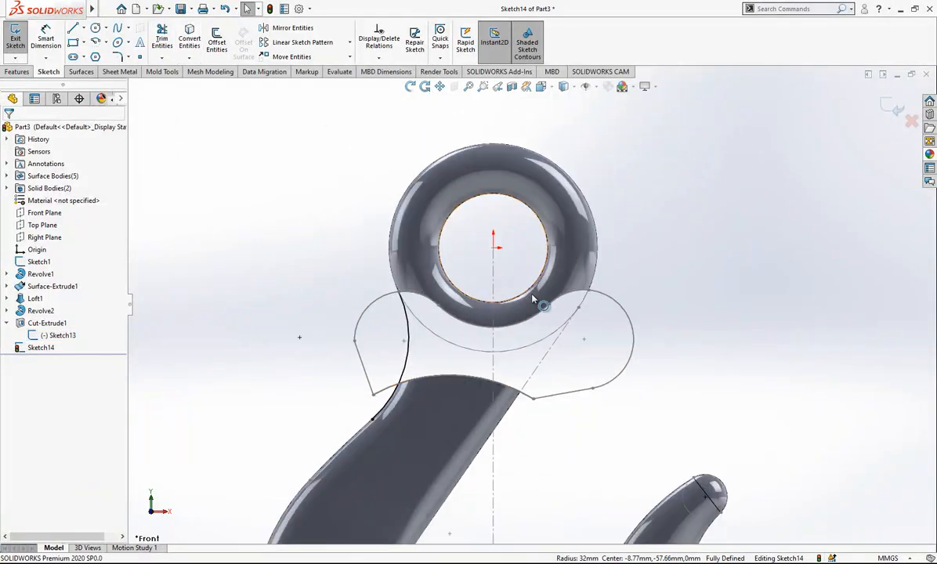
{"action": "left_click", "coordinate": [52, 337]}
{"action": "left_click", "coordinate": [61, 323]}
{"action": "scroll", "coordinate": [332, 403], "scroll_direction": "down", "scroll_amount": 2}
Step: Trim both converted arcs where they cross at the shank's left edge and shorten the R32 arc to the shank's right edge
{"action": "left_click", "coordinate": [162, 38]}
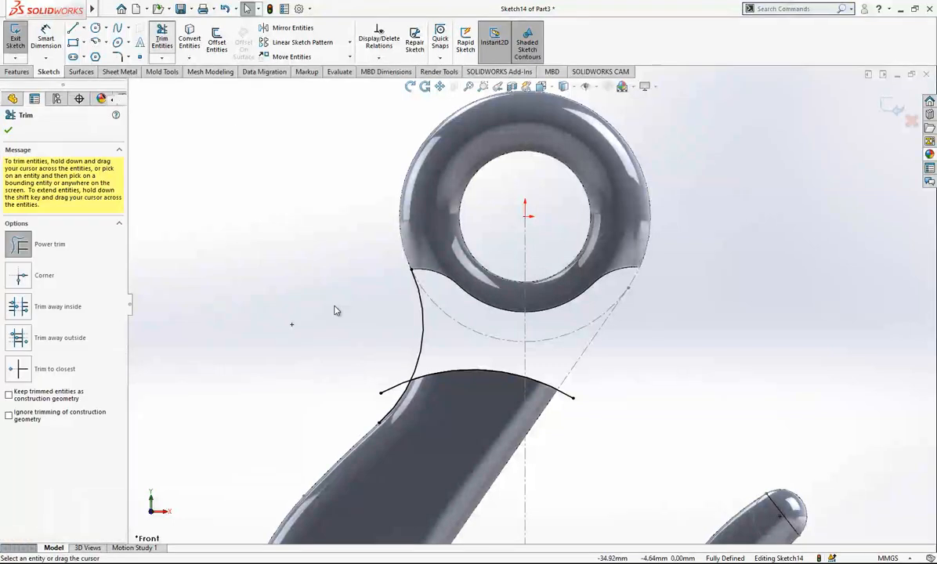
{"action": "left_click_drag", "start_coordinate": [340, 330], "coordinate": [405, 413]}
{"action": "key", "text": "Escape"}
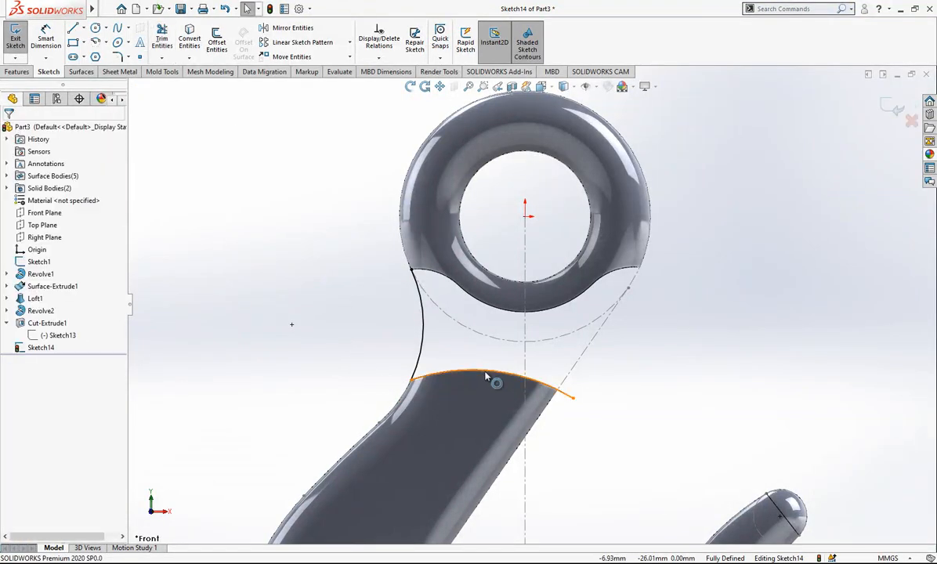
{"action": "left_click", "coordinate": [487, 380]}
{"action": "left_click", "coordinate": [532, 340]}
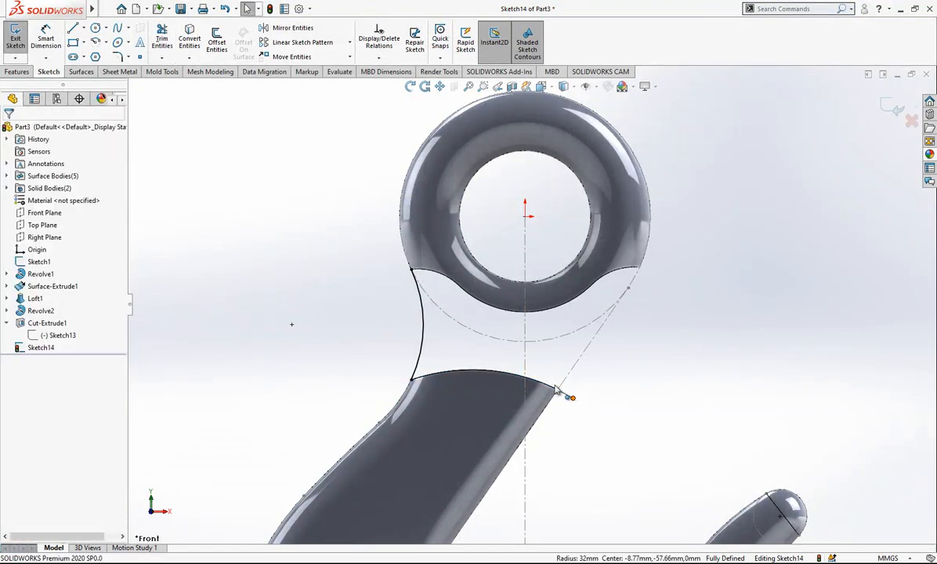
{"action": "left_click", "coordinate": [554, 389]}
{"action": "scroll", "coordinate": [602, 390], "scroll_direction": "up", "scroll_amount": 1}
{"action": "left_click", "coordinate": [609, 387]}
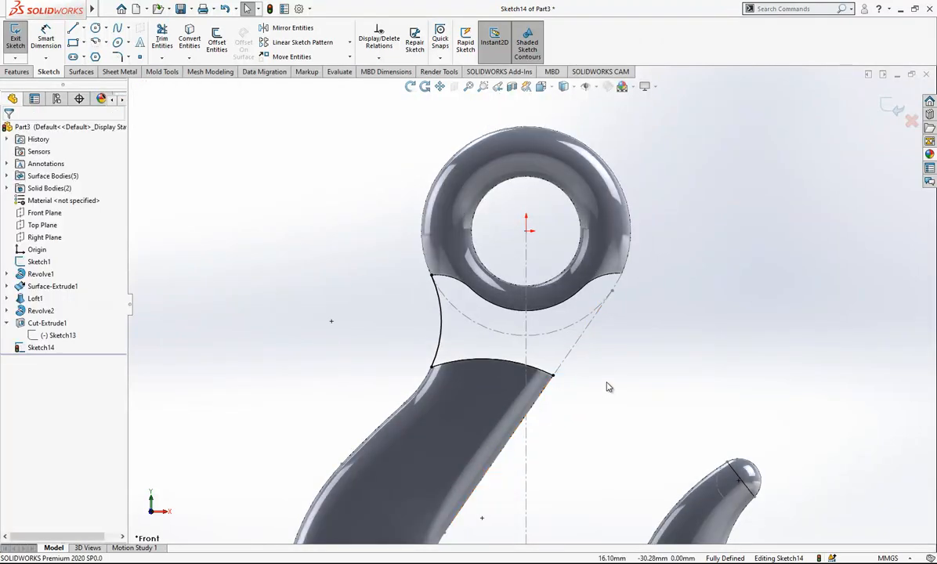
Step: Sketch a chain of three 3-point arcs from the ring cut's right corner, bulging outward, down to the shank's right corner
{"action": "scroll", "coordinate": [609, 387], "scroll_direction": "down", "scroll_amount": 2}
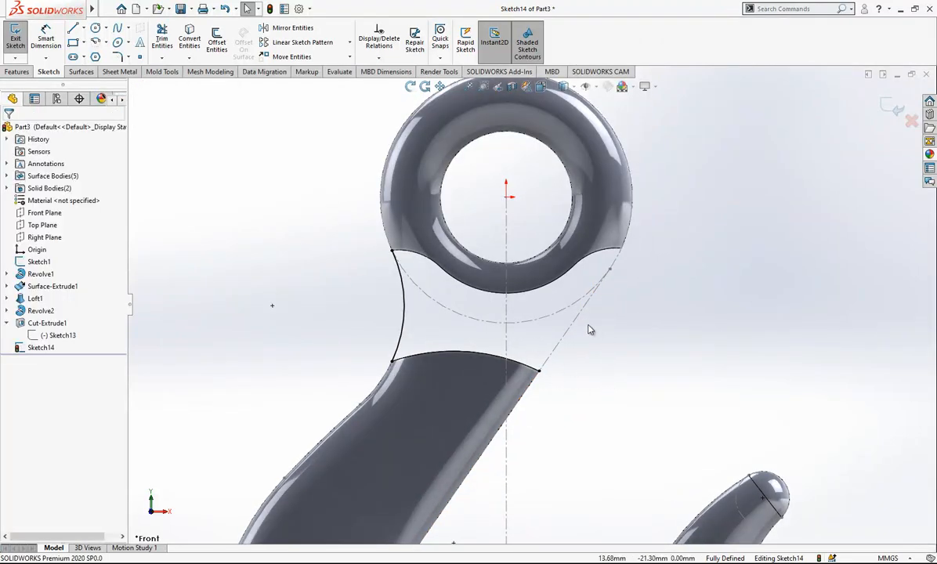
{"action": "scroll", "coordinate": [590, 330], "scroll_direction": "down", "scroll_amount": 1}
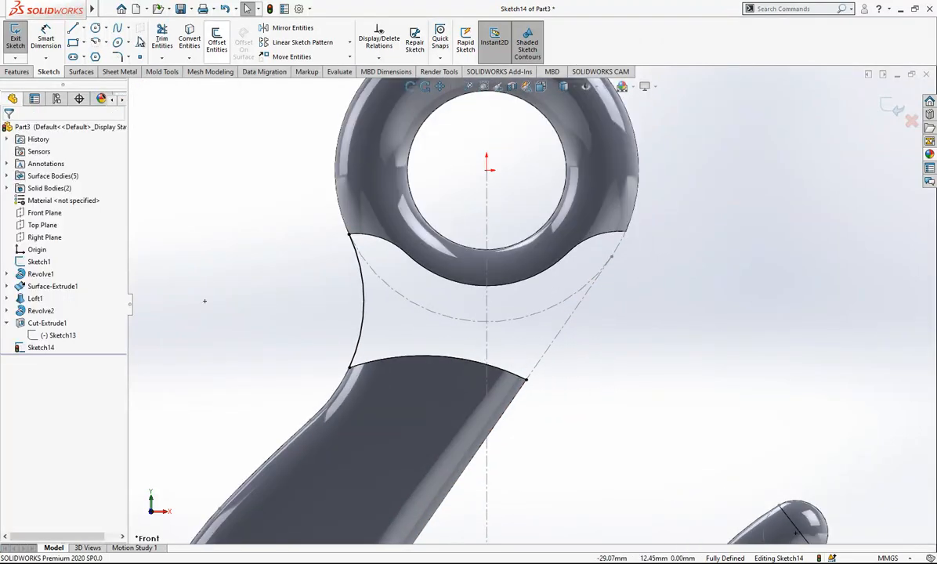
{"action": "left_click", "coordinate": [95, 57]}
{"action": "left_click", "coordinate": [84, 168]}
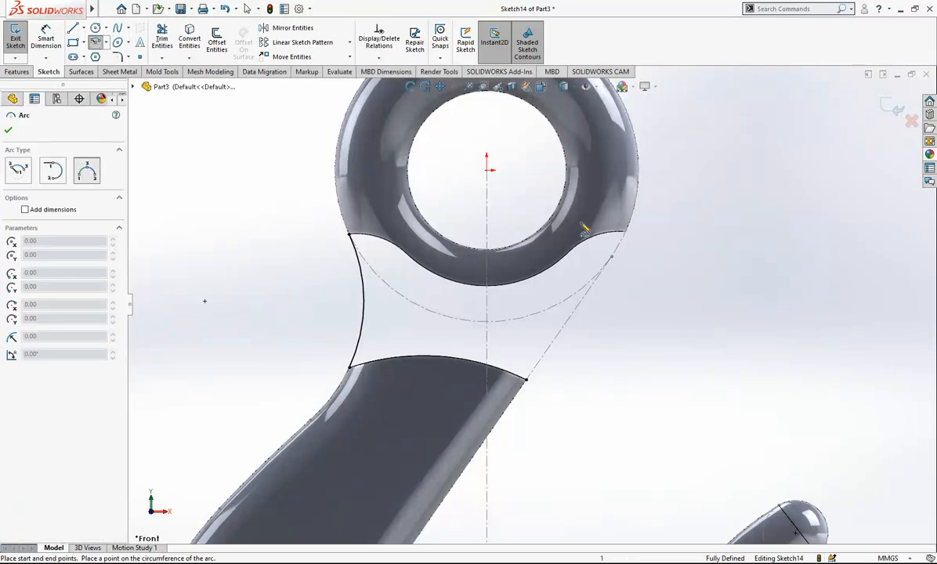
{"action": "left_click", "coordinate": [626, 235]}
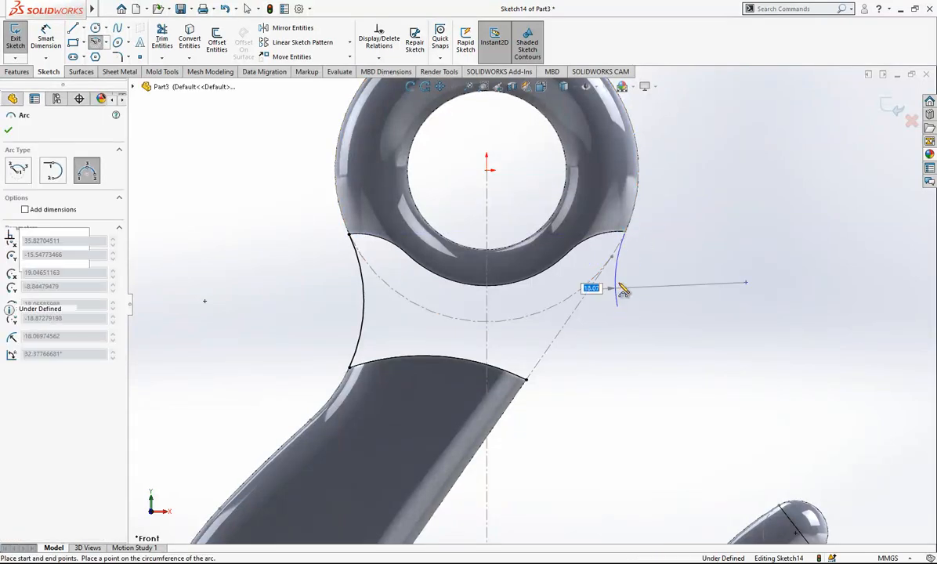
{"action": "left_click", "coordinate": [618, 305]}
{"action": "left_click", "coordinate": [608, 342]}
{"action": "left_click", "coordinate": [579, 354]}
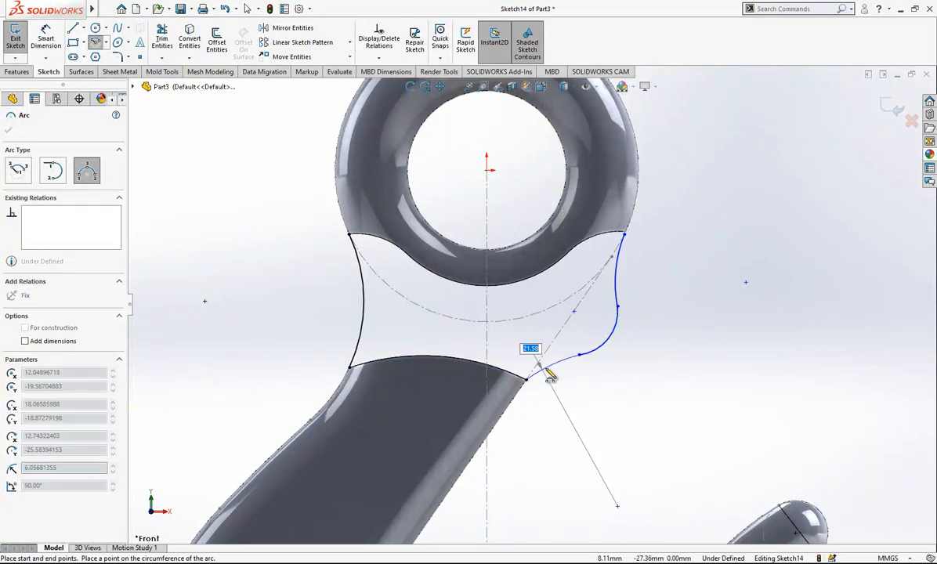
{"action": "left_click", "coordinate": [551, 377]}
{"action": "key", "text": "Escape"}
Step: Make the lowest arc tangent to the construction line extending the shank's straight right edge
{"action": "left_click", "coordinate": [559, 362]}
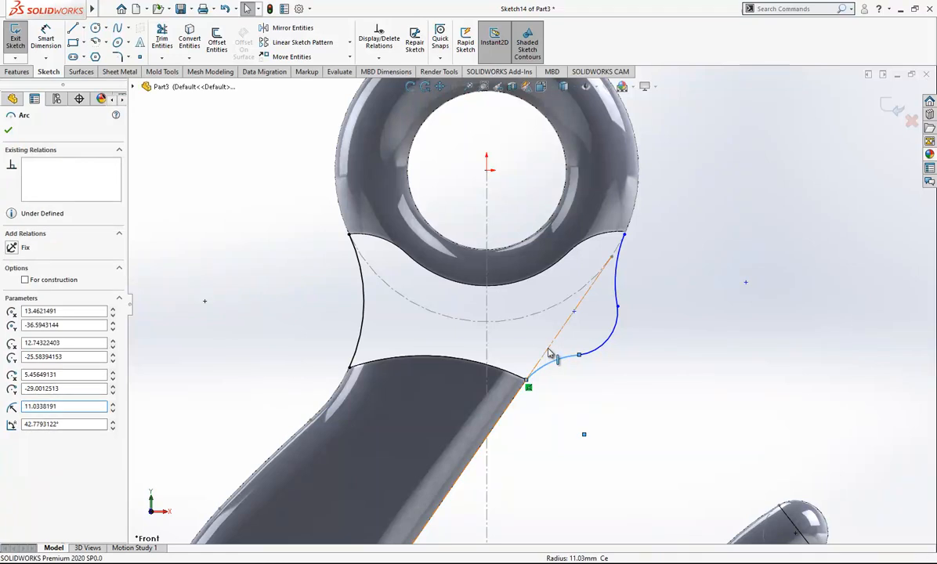
{"action": "left_click", "coordinate": [551, 352], "text": "ctrl"}
{"action": "left_click", "coordinate": [31, 310]}
{"action": "key", "text": "Escape"}
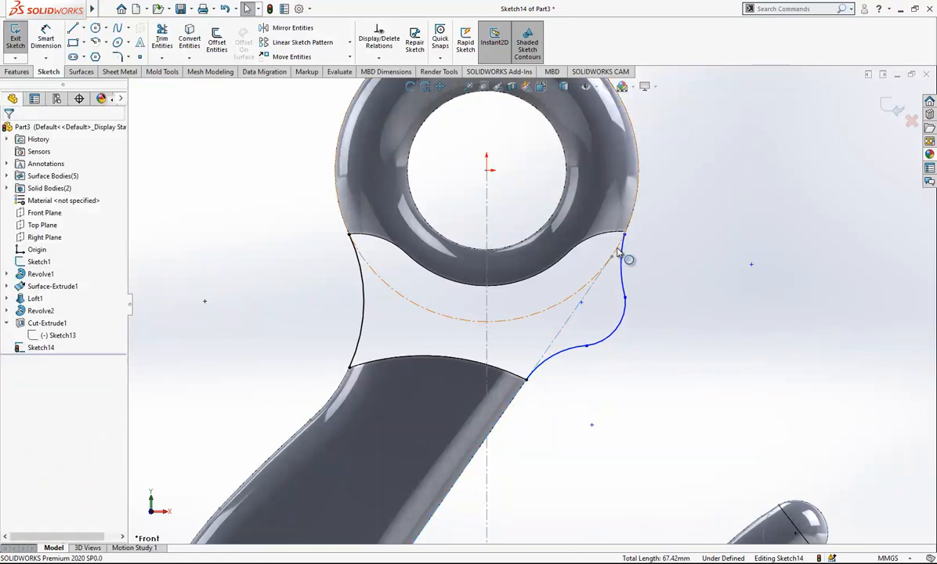
Step: Make the uppermost arc tangent to the ring's outer construction circle
{"action": "left_click_drag", "start_coordinate": [626, 237], "coordinate": [650, 231]}
{"action": "left_click", "coordinate": [627, 239]}
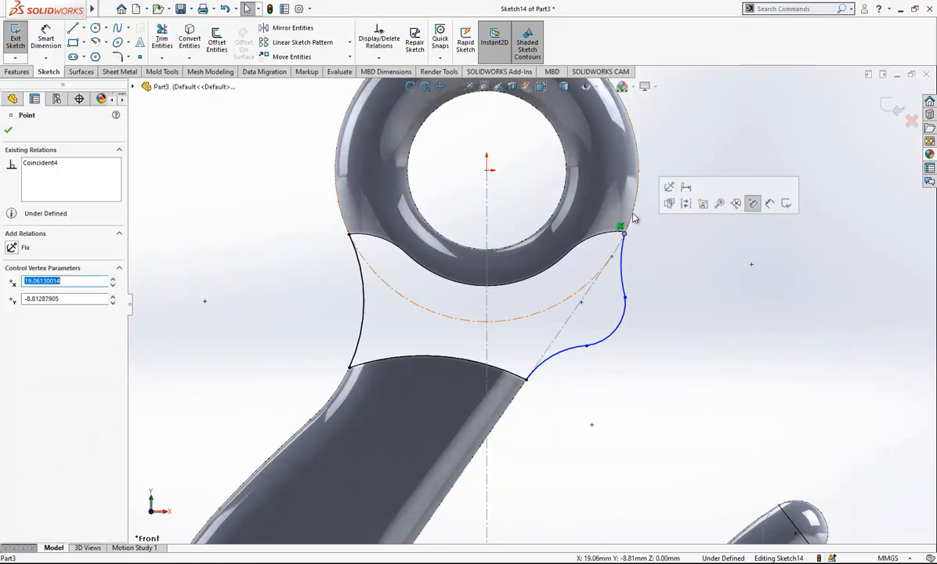
{"action": "left_click", "coordinate": [581, 259], "text": "ctrl"}
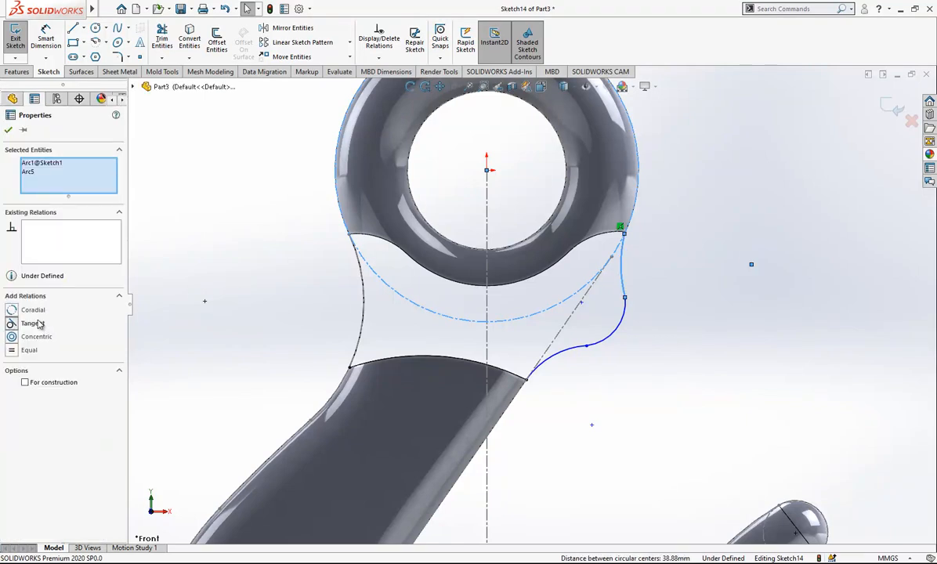
{"action": "left_click", "coordinate": [33, 323]}
{"action": "left_click", "coordinate": [720, 230]}
Step: Constrain the uppermost arc's top endpoint to the edge of the ring's cut and return to the front view
{"action": "middle_click_drag", "start_coordinate": [719, 229], "coordinate": [640, 225]}
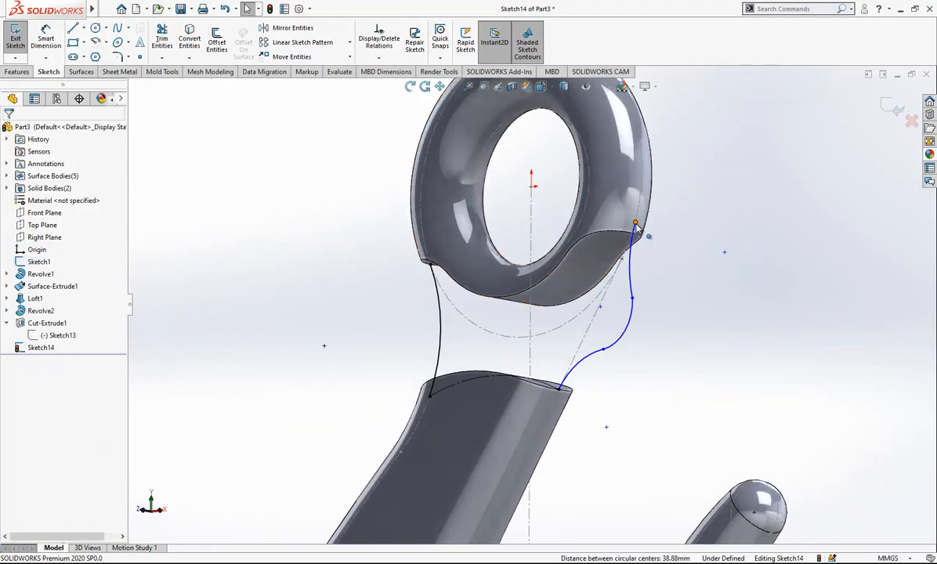
{"action": "left_click", "coordinate": [635, 224]}
{"action": "left_click", "coordinate": [631, 233], "text": "ctrl"}
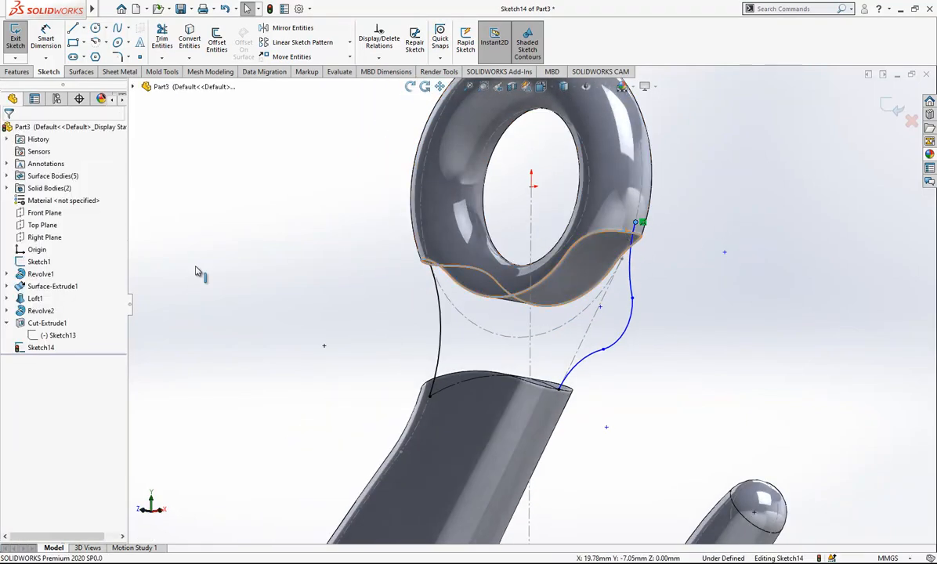
{"action": "left_click", "coordinate": [331, 269]}
{"action": "key", "text": "space"}
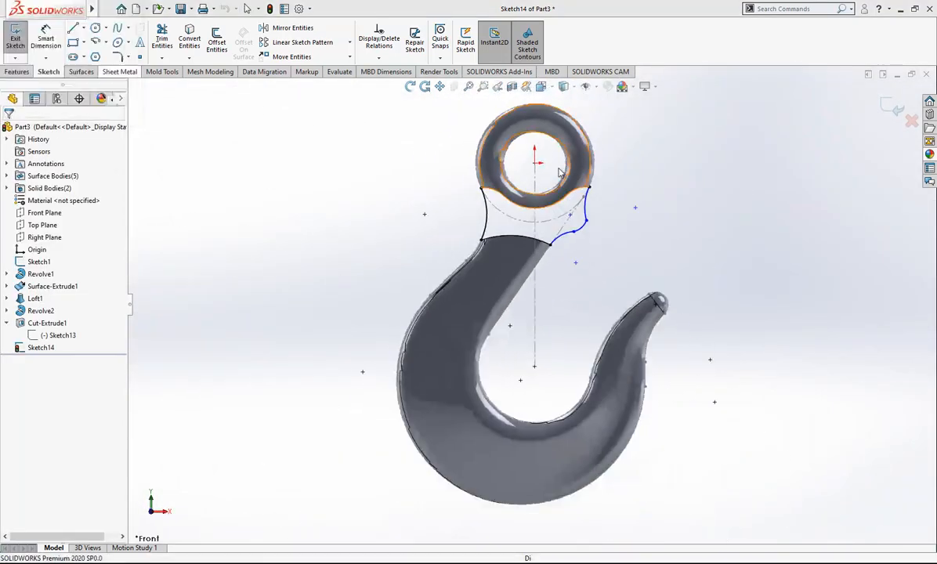
Step: Make the middle arc tangent to both the upper and the lower arc of the right-hand chain
{"action": "scroll", "coordinate": [597, 171], "scroll_direction": "down", "scroll_amount": 6}
{"action": "left_click_drag", "start_coordinate": [566, 271], "coordinate": [566, 240]}
{"action": "left_click", "coordinate": [566, 235], "text": "ctrl"}
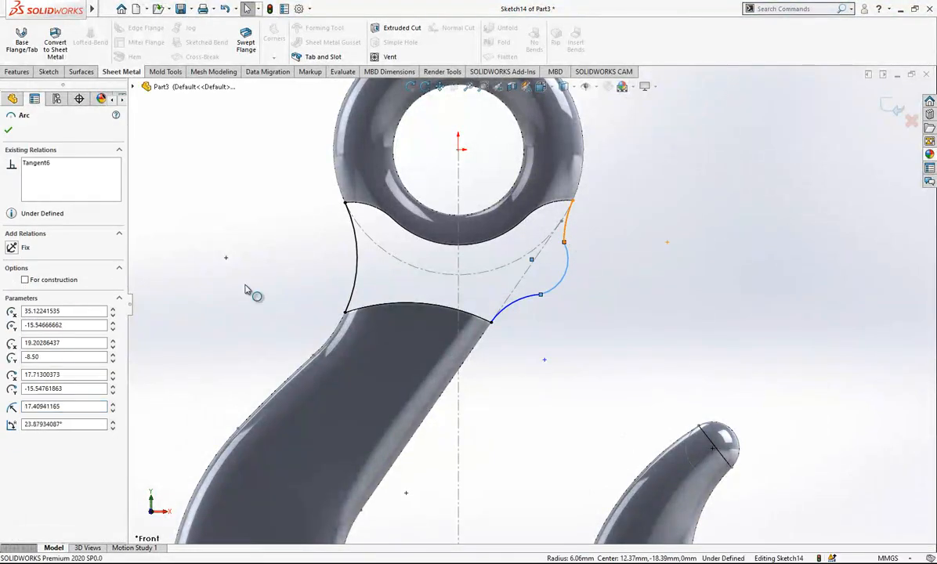
{"action": "left_click", "coordinate": [37, 322]}
{"action": "left_click", "coordinate": [530, 227]}
{"action": "left_click_drag", "start_coordinate": [565, 256], "coordinate": [572, 233]}
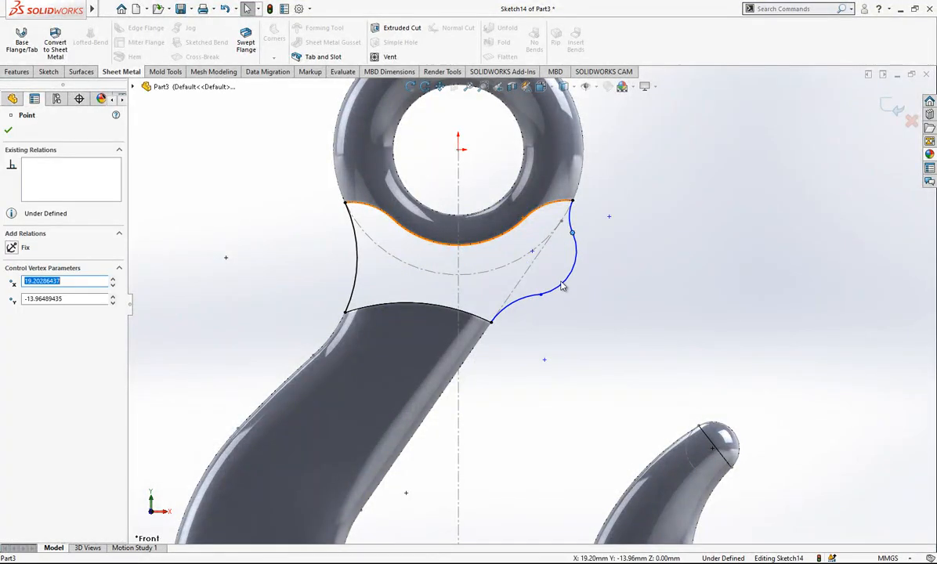
{"action": "left_click", "coordinate": [563, 284]}
{"action": "left_click", "coordinate": [530, 297], "text": "ctrl"}
{"action": "left_click", "coordinate": [33, 324]}
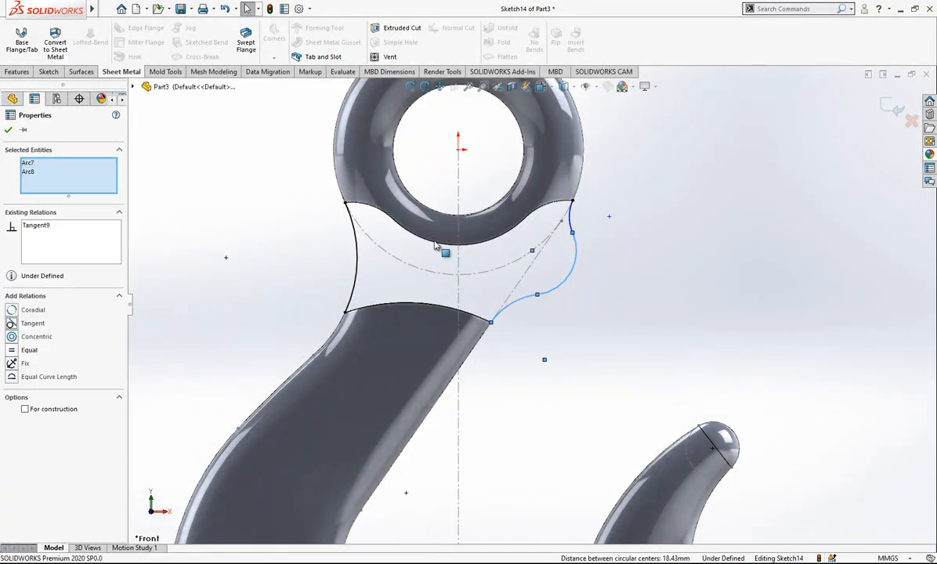
Step: Dimension the upper arc's radius at 8 mm
{"action": "scroll", "coordinate": [605, 214], "scroll_direction": "down", "scroll_amount": 2}
{"action": "left_click", "coordinate": [600, 221]}
{"action": "mouse_move", "coordinate": [557, 243]}
{"action": "left_mouse_down"}
{"action": "mouse_move", "coordinate": [546, 263]}
{"action": "mouse_move", "coordinate": [557, 253]}
{"action": "left_mouse_up"}
{"action": "scroll", "coordinate": [532, 244], "scroll_direction": "up", "scroll_amount": 1}
{"action": "left_click", "coordinate": [517, 236]}
{"action": "left_click", "coordinate": [49, 71]}
{"action": "left_click", "coordinate": [19, 71]}
{"action": "left_click", "coordinate": [50, 71]}
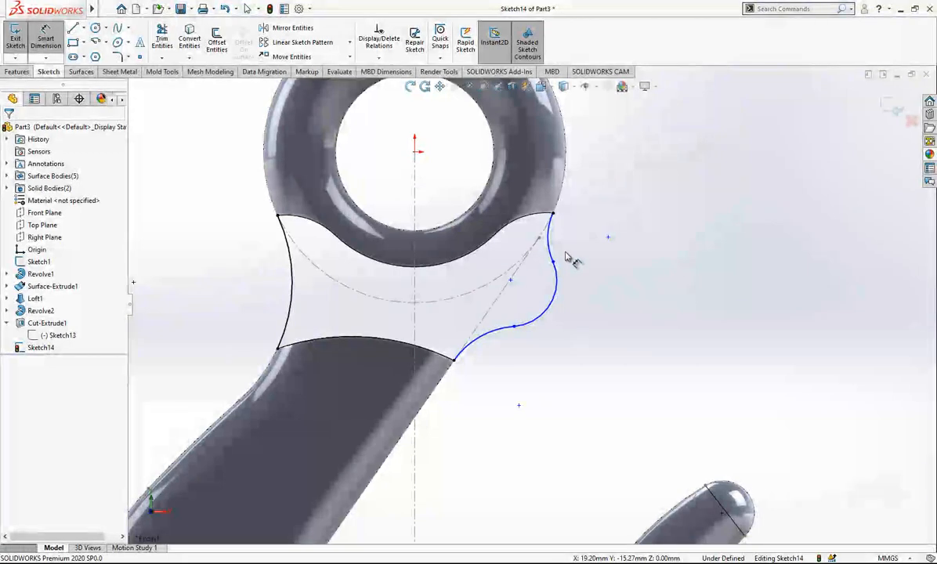
{"action": "left_click", "coordinate": [551, 246]}
{"action": "left_click", "coordinate": [579, 249]}
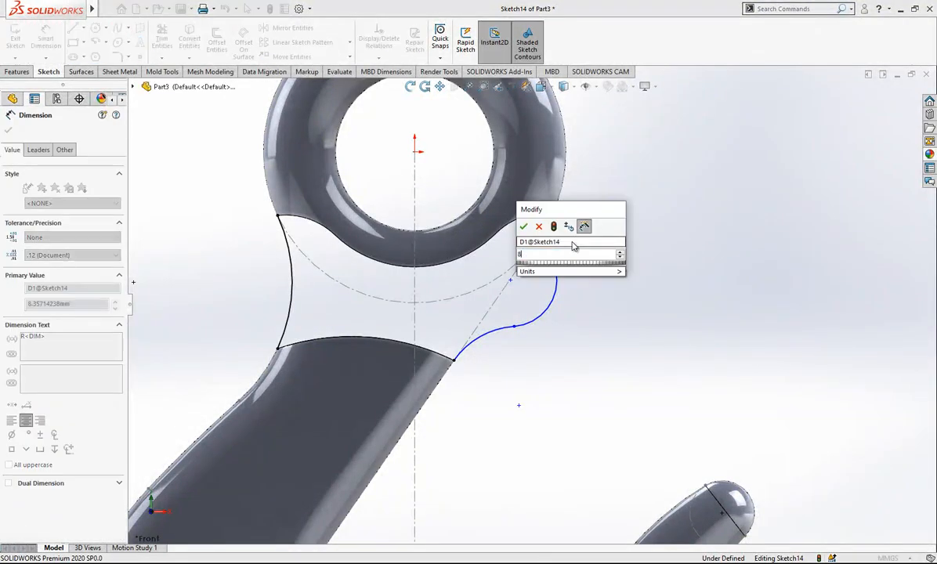
{"action": "type", "text": "8"}
{"action": "key", "text": "Return"}
Step: Dimension the middle arc's radius, trying 5 mm and settling on 8 mm
{"action": "left_click", "coordinate": [576, 309]}
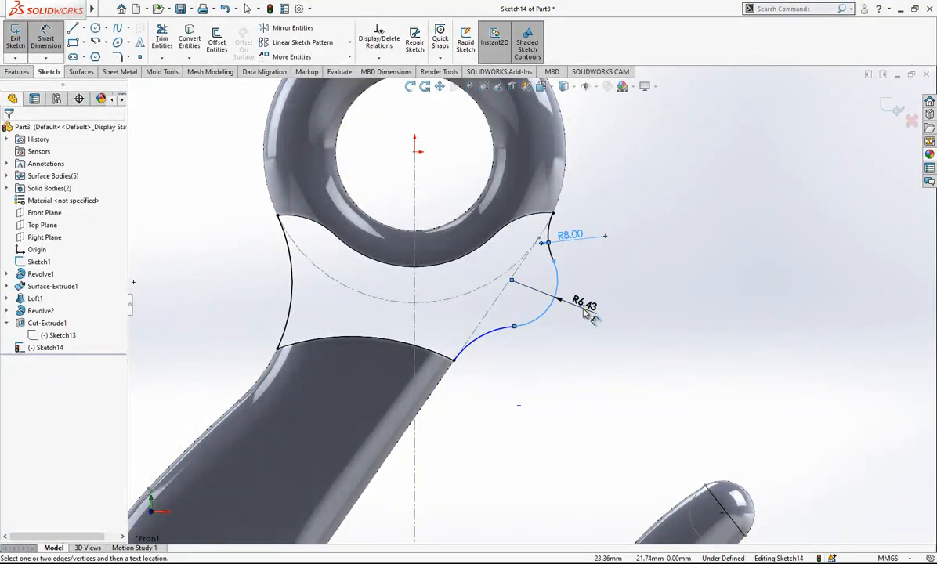
{"action": "left_click", "coordinate": [583, 309]}
{"action": "type", "text": "5"}
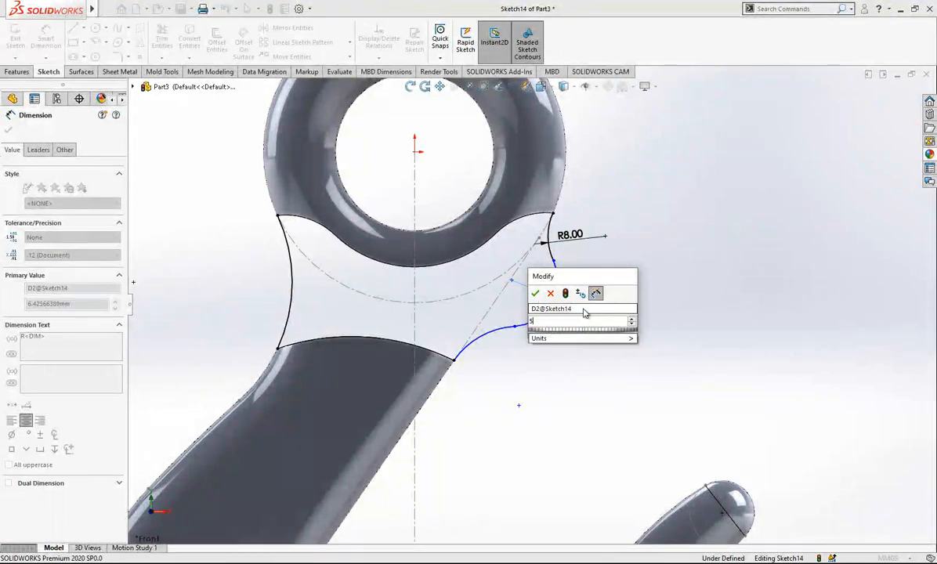
{"action": "key", "text": "Return"}
{"action": "left_click", "coordinate": [742, 360]}
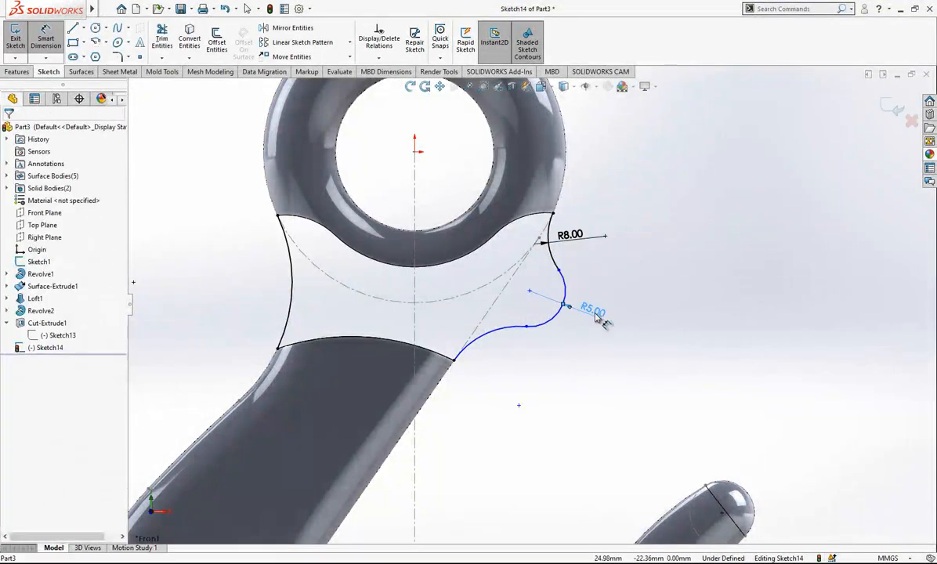
{"action": "type", "text": "8"}
{"action": "key", "text": "Return"}
Step: Dimension the lower arc's radius at 10 mm and change the upper arc's radius to 10 mm
{"action": "left_click", "coordinate": [487, 341]}
{"action": "left_click", "coordinate": [498, 360]}
{"action": "key", "text": "Return"}
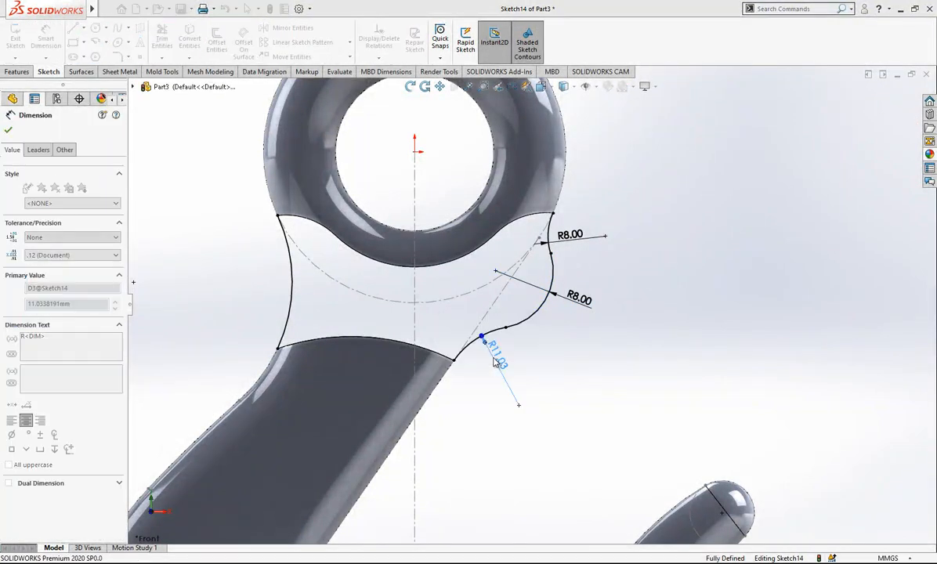
{"action": "left_click", "coordinate": [581, 239]}
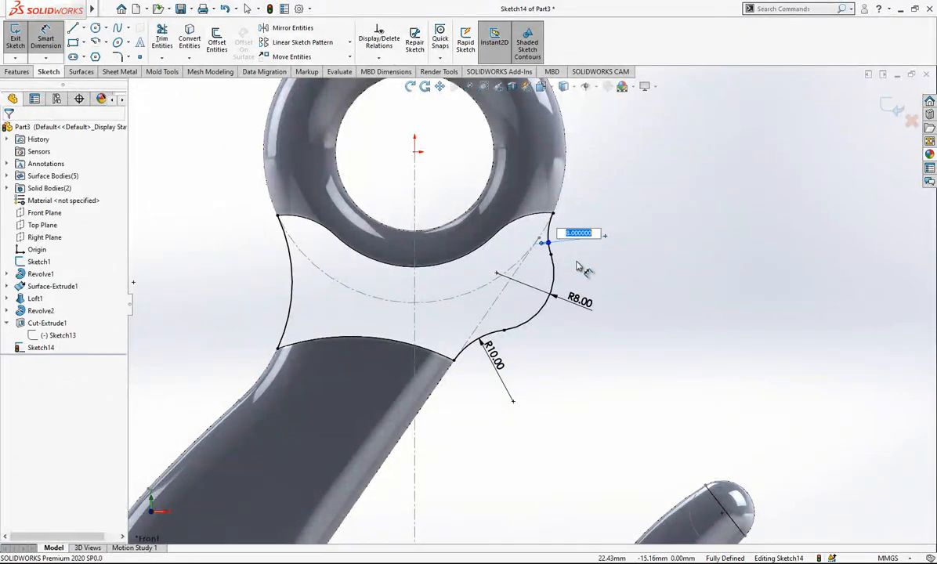
{"action": "key", "text": "Return"}
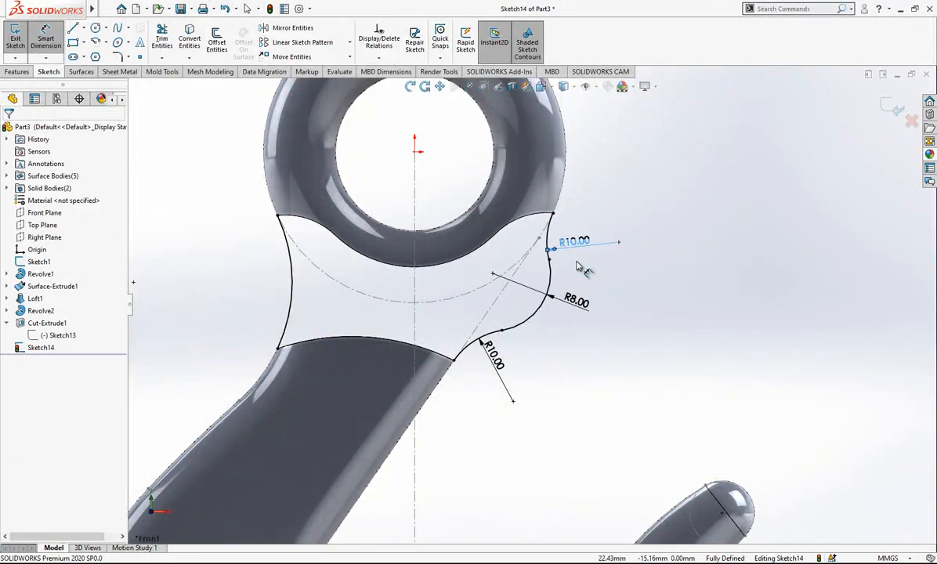
Step: Finish the sketch and hide the layout sketch containing the ring's construction circle
{"action": "left_click", "coordinate": [788, 210]}
{"action": "scroll", "coordinate": [798, 234], "scroll_direction": "up", "scroll_amount": 3}
{"action": "scroll", "coordinate": [554, 365], "scroll_direction": "down", "scroll_amount": 1}
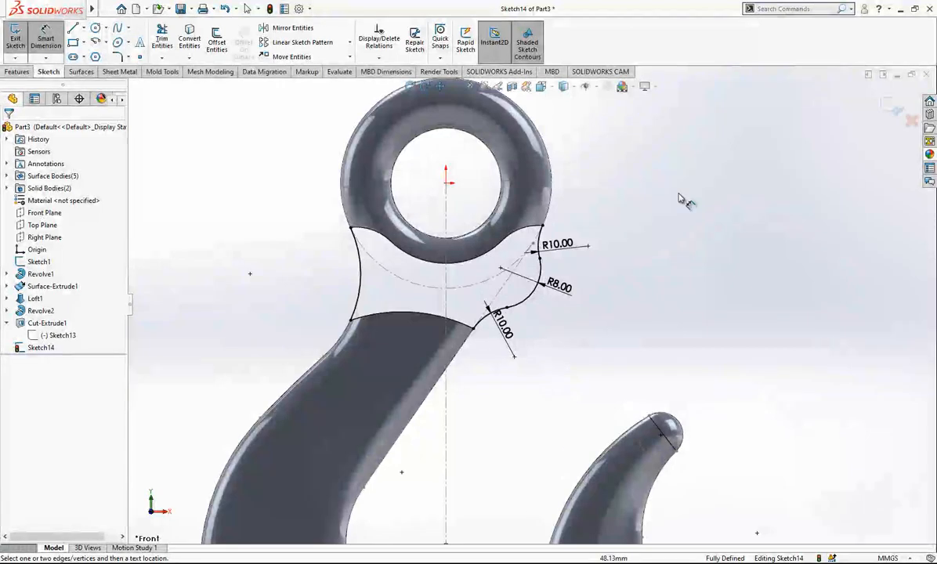
{"action": "left_click", "coordinate": [890, 105]}
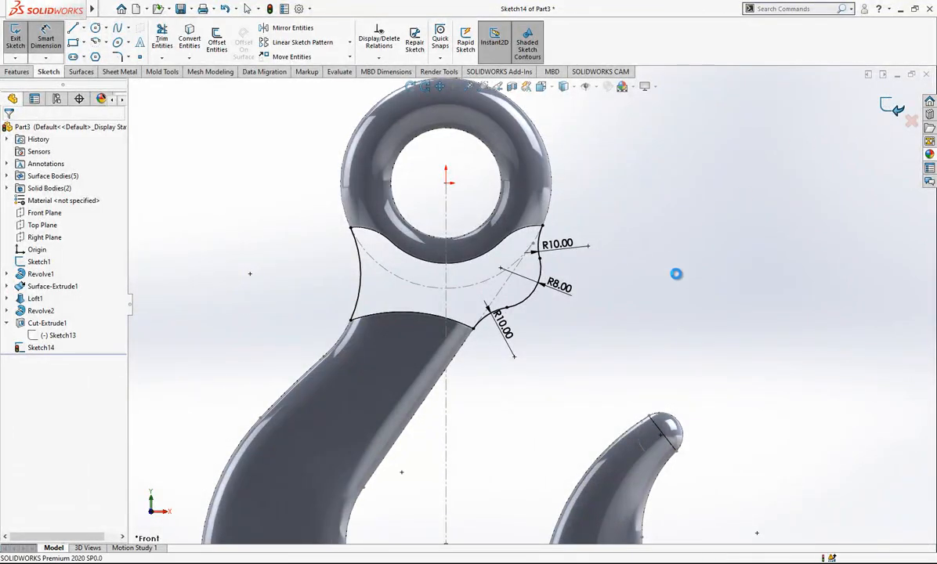
{"action": "left_click", "coordinate": [413, 282]}
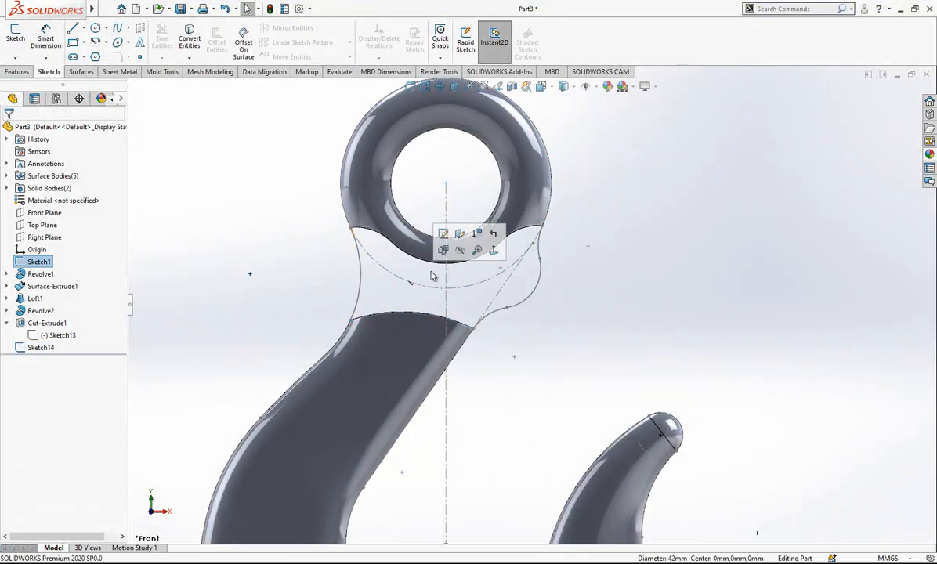
{"action": "middle_click_drag", "start_coordinate": [654, 274], "coordinate": [580, 263]}
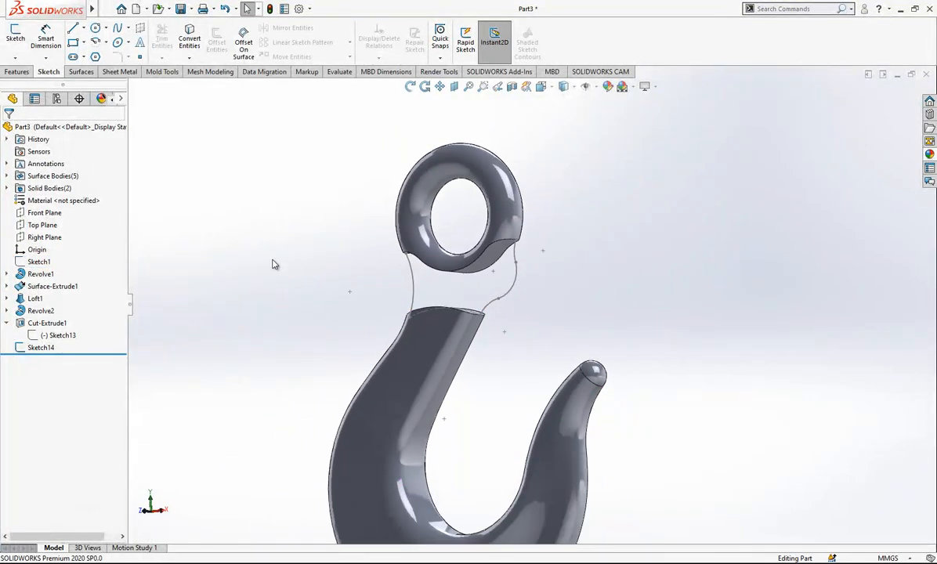
Step: Start a solid loft using the ring's cut face and the shank's end face as profiles
{"action": "left_click", "coordinate": [17, 71]}
{"action": "left_click", "coordinate": [106, 43]}
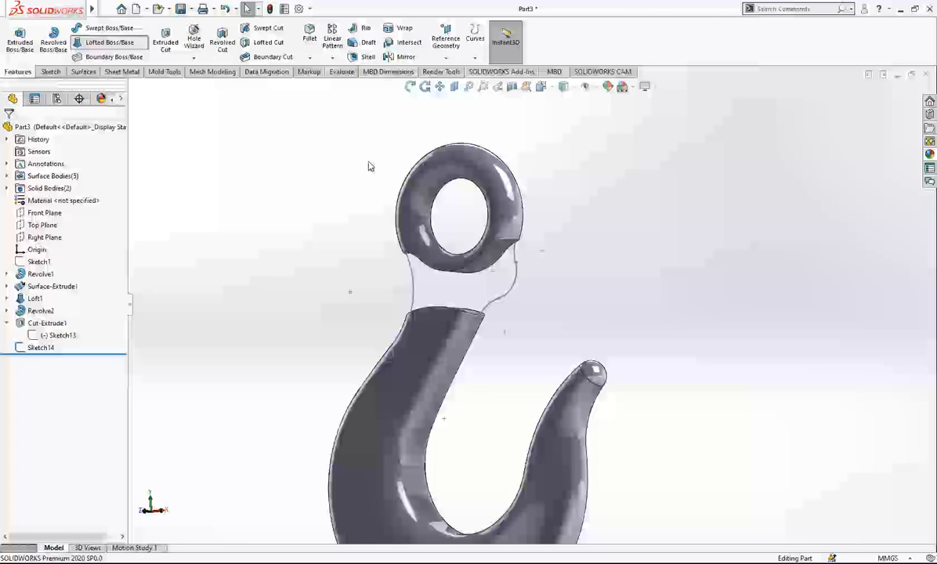
{"action": "left_click", "coordinate": [494, 267]}
{"action": "middle_click_drag", "start_coordinate": [494, 266], "coordinate": [468, 312]}
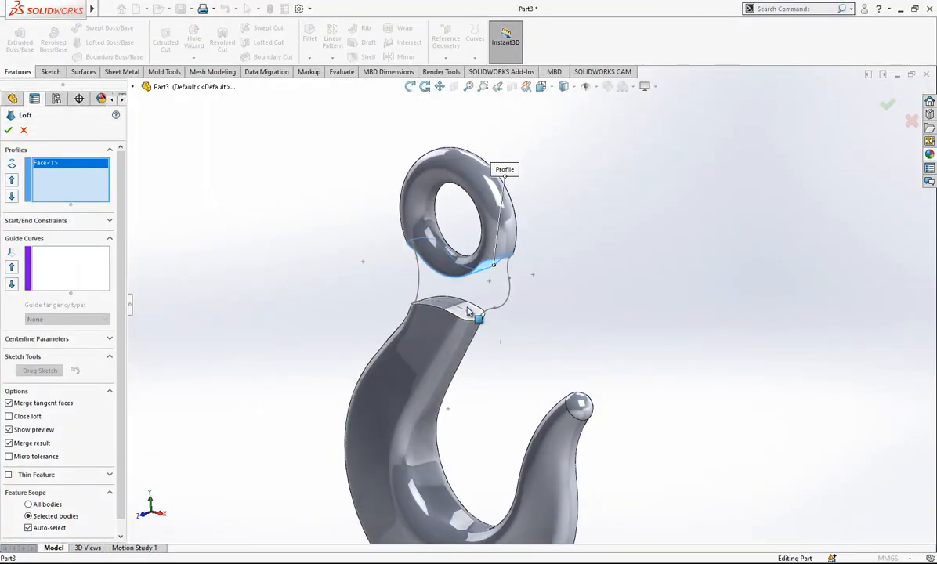
{"action": "left_click", "coordinate": [469, 312]}
Step: Add the left arc and the right arc chain as two open-loop guide curves of the loft
{"action": "left_click", "coordinate": [57, 275]}
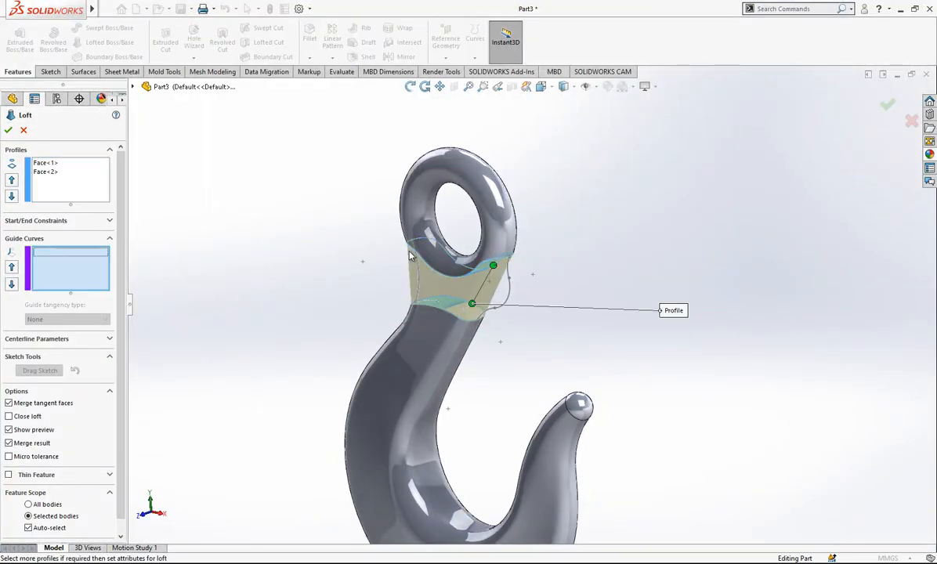
{"action": "left_click", "coordinate": [420, 270]}
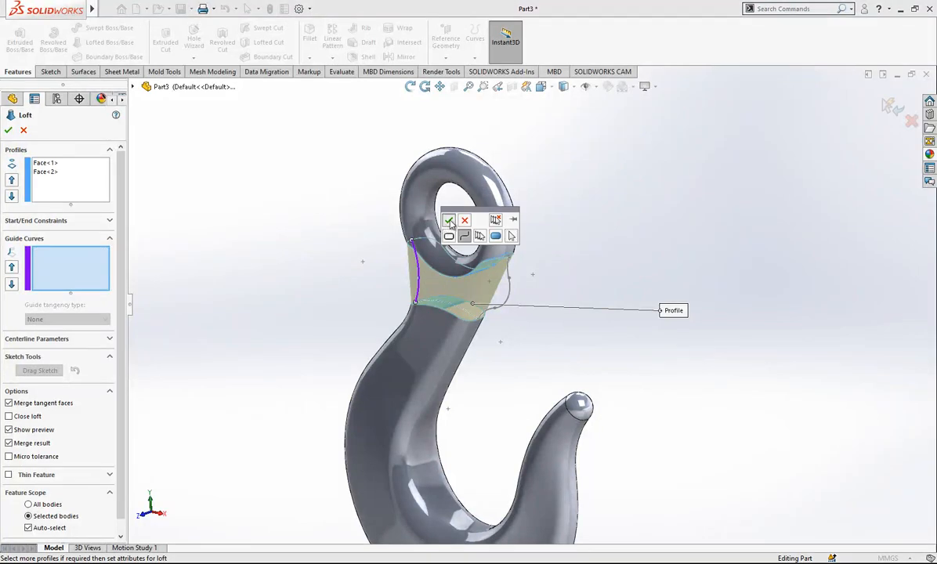
{"action": "left_click", "coordinate": [510, 274]}
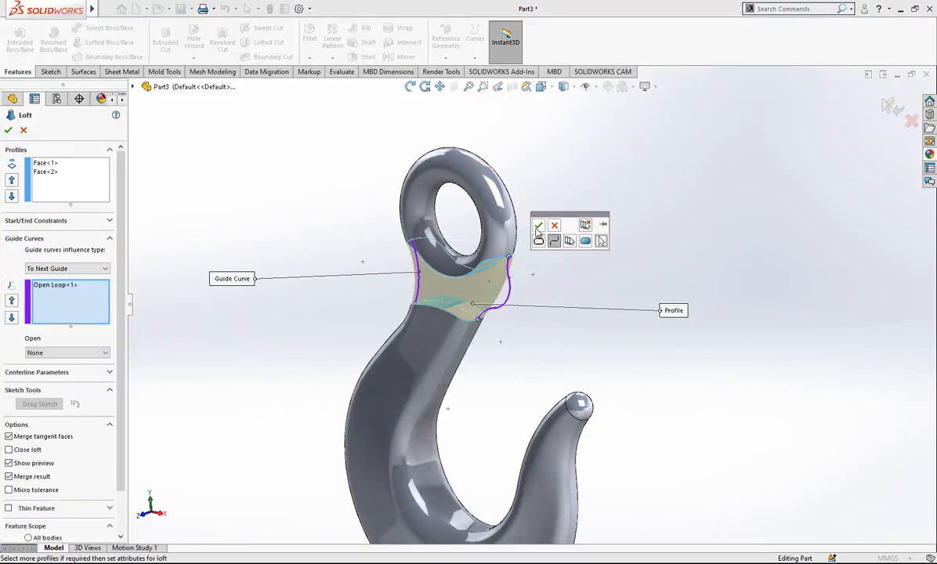
{"action": "scroll", "coordinate": [463, 306], "scroll_direction": "down", "scroll_amount": 1}
{"action": "middle_click_drag", "start_coordinate": [463, 306], "coordinate": [515, 246]}
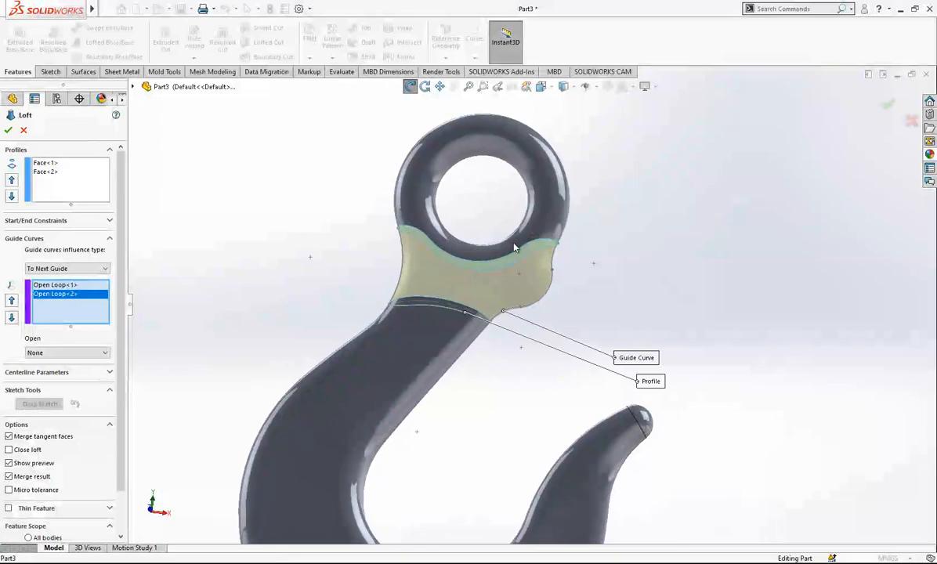
Step: Set the loft's start constraint to Tangency To Face
{"action": "left_click", "coordinate": [73, 218]}
{"action": "left_click", "coordinate": [75, 244]}
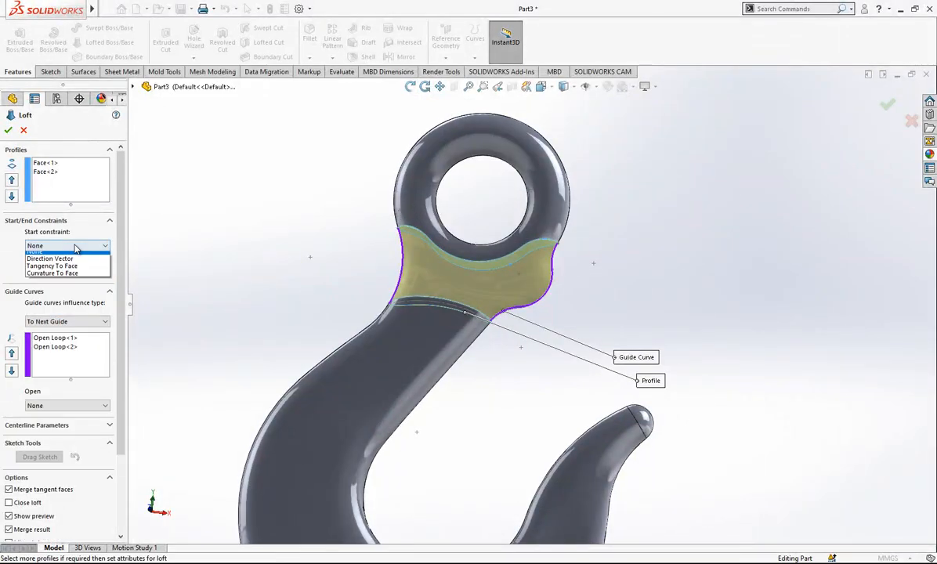
{"action": "left_click", "coordinate": [80, 268]}
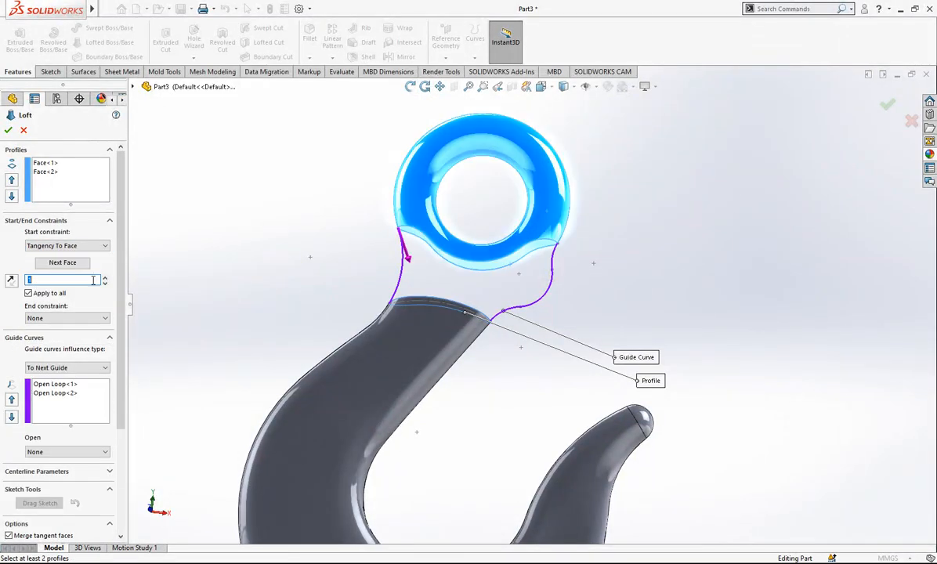
Step: Set the loft's end constraint to Tangency To Face and complete the loft between ring and shank
{"action": "left_click", "coordinate": [77, 319]}
{"action": "left_click", "coordinate": [78, 343]}
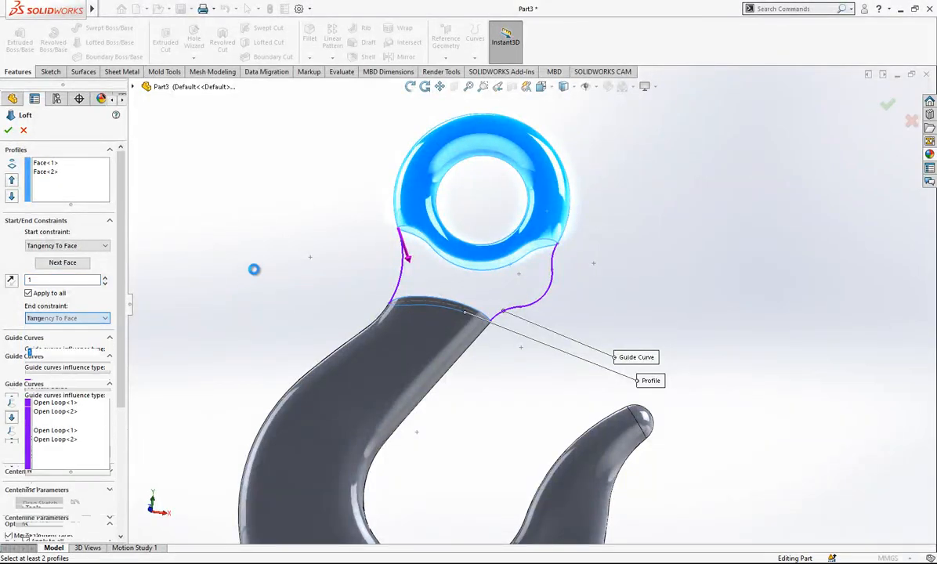
{"action": "middle_click_drag", "start_coordinate": [512, 282], "coordinate": [513, 330]}
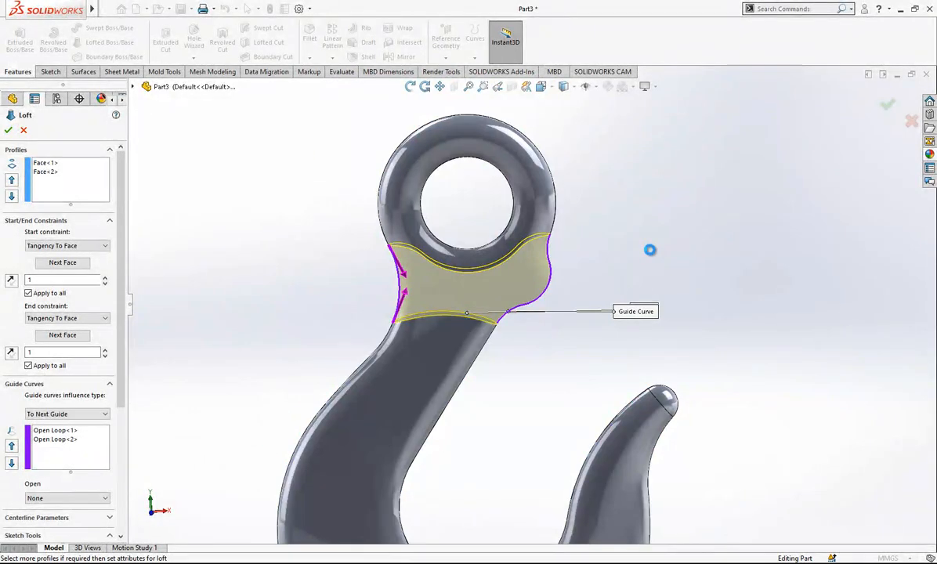
{"action": "key", "text": "Return"}
{"action": "left_click", "coordinate": [598, 322]}
{"action": "scroll", "coordinate": [564, 309], "scroll_direction": "up", "scroll_amount": 4}
{"action": "middle_click_drag", "start_coordinate": [589, 322], "coordinate": [592, 382]}
{"action": "scroll", "coordinate": [588, 360], "scroll_direction": "up", "scroll_amount": 1}
{"action": "left_click", "coordinate": [541, 86]}
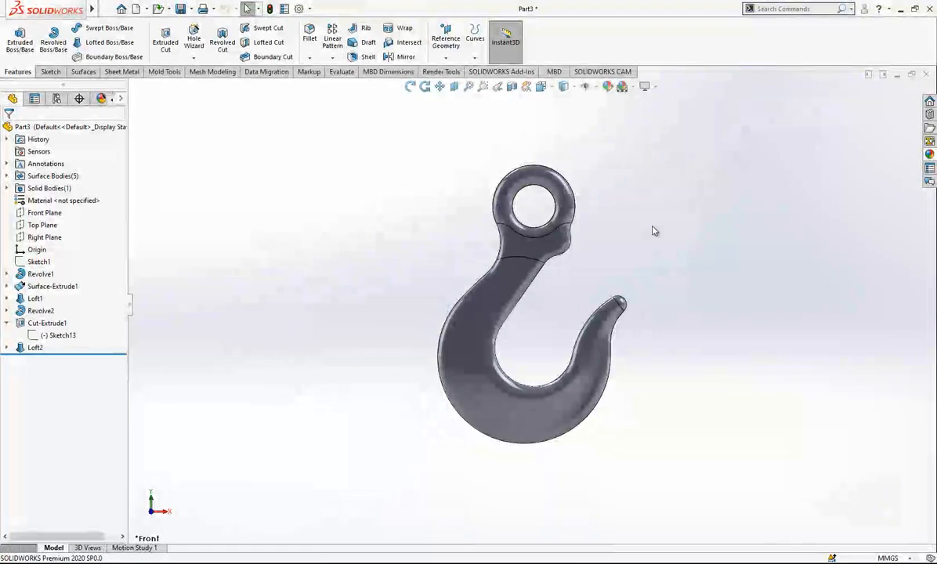
Step: Start a sketch on the Front Plane and draw a circle about 24 mm in diameter over the bulge below the ring
{"action": "scroll", "coordinate": [692, 215], "scroll_direction": "down", "scroll_amount": 3}
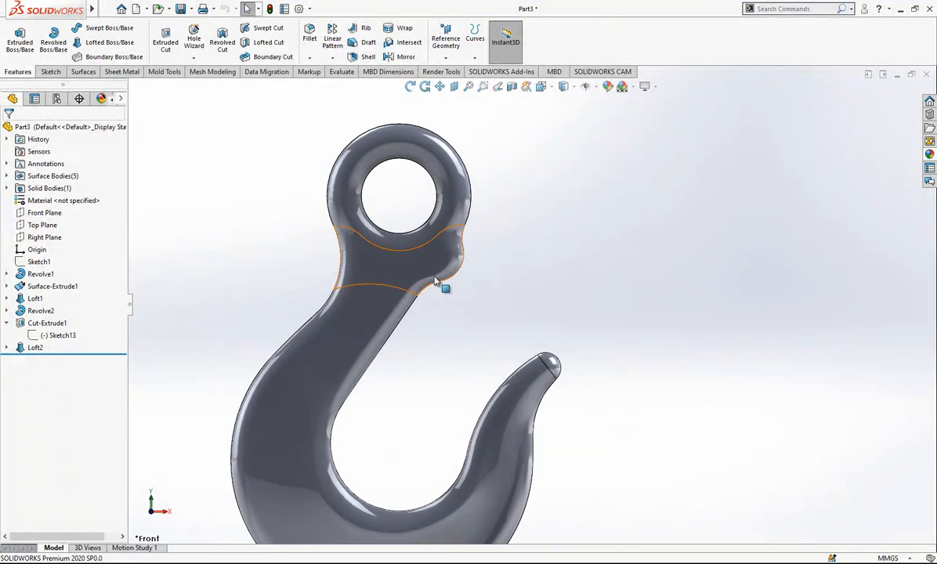
{"action": "left_click", "coordinate": [65, 211]}
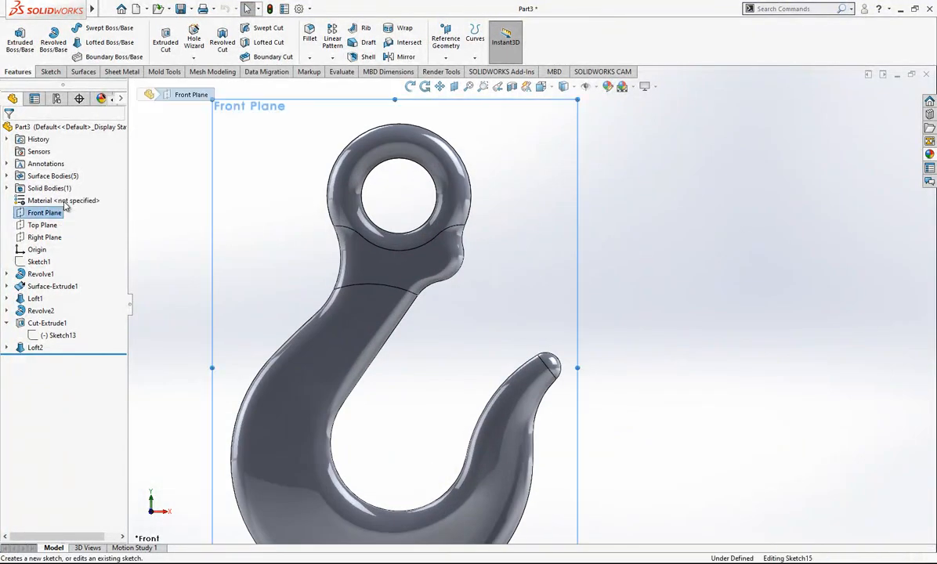
{"action": "left_click", "coordinate": [95, 28]}
{"action": "scroll", "coordinate": [399, 235], "scroll_direction": "down", "scroll_amount": 2}
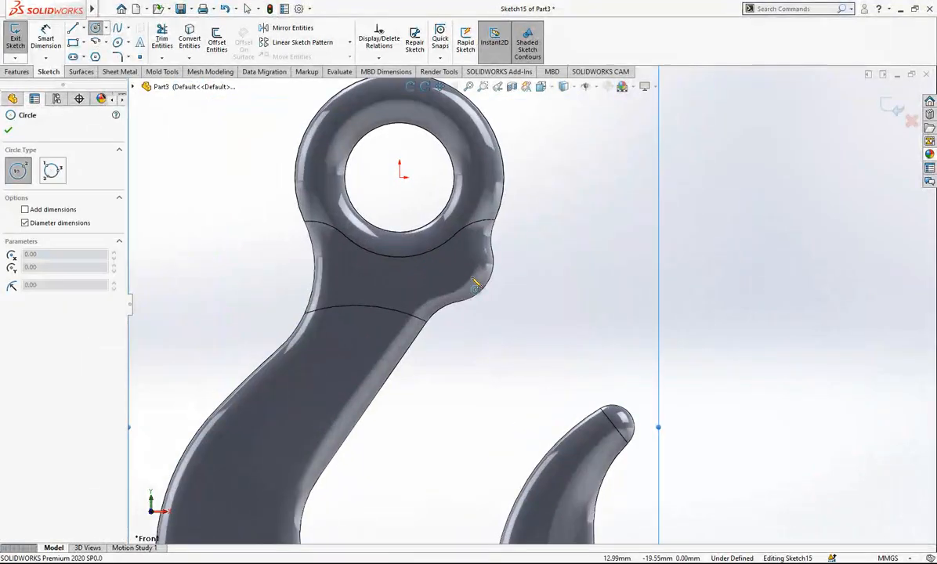
{"action": "left_click", "coordinate": [496, 305]}
{"action": "left_click", "coordinate": [453, 263]}
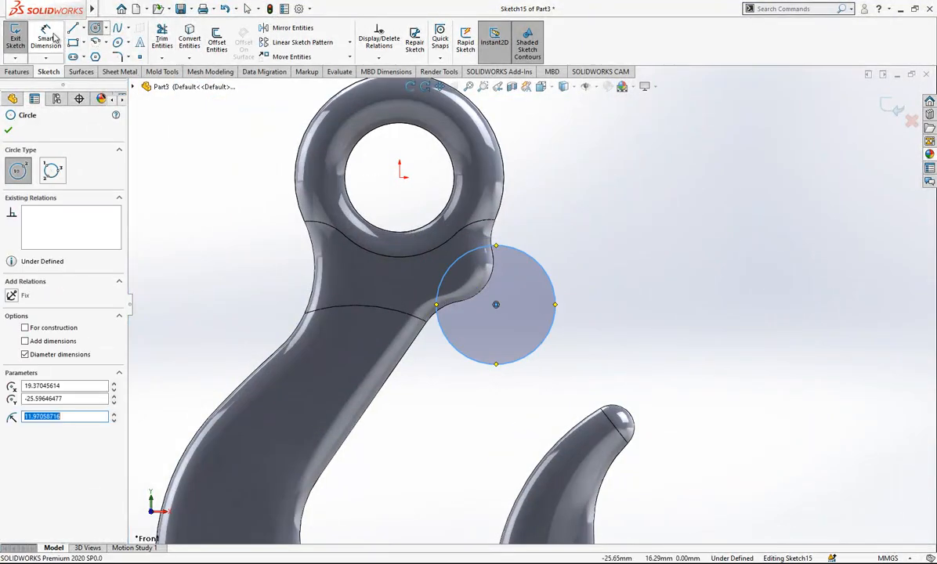
Step: Dimension the circle's diameter as 16 mm
{"action": "left_click", "coordinate": [52, 36]}
{"action": "left_click", "coordinate": [539, 272]}
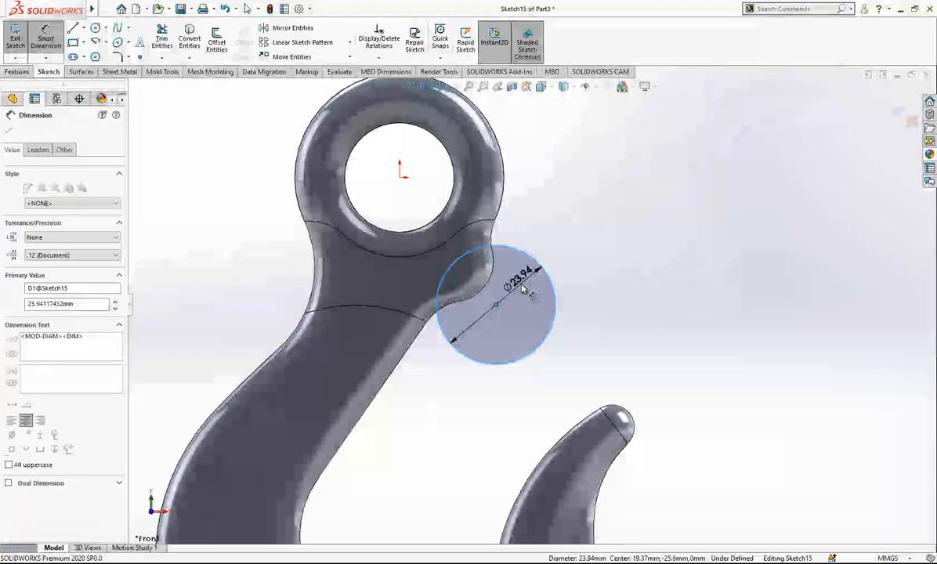
{"action": "left_click", "coordinate": [522, 290]}
{"action": "type", "text": "16"}
{"action": "key", "text": "Return"}
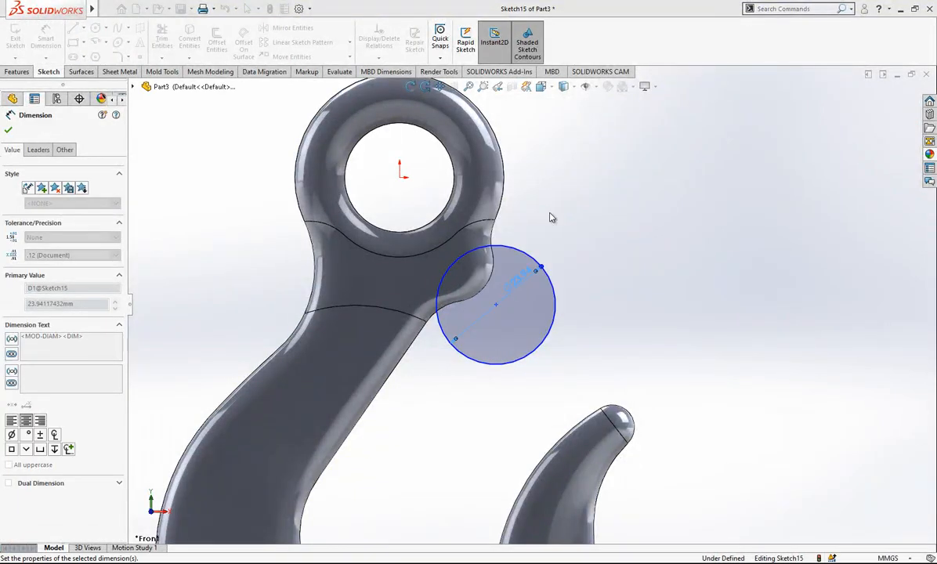
Step: Dimension the vertical distance between the origin and the circle's centre as 18.5 mm
{"action": "left_click", "coordinate": [400, 177]}
{"action": "scroll", "coordinate": [528, 318], "scroll_direction": "down", "scroll_amount": 2}
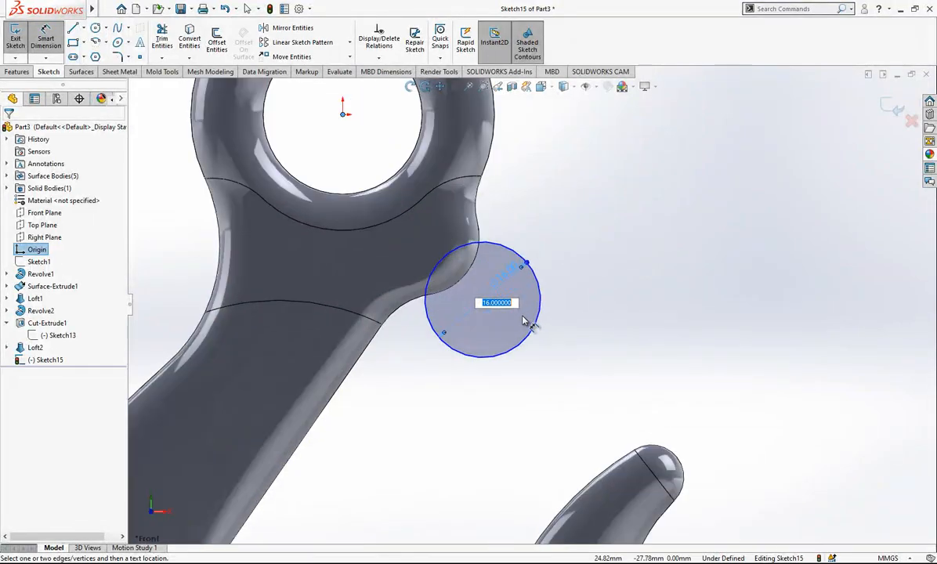
{"action": "key", "text": "Escape"}
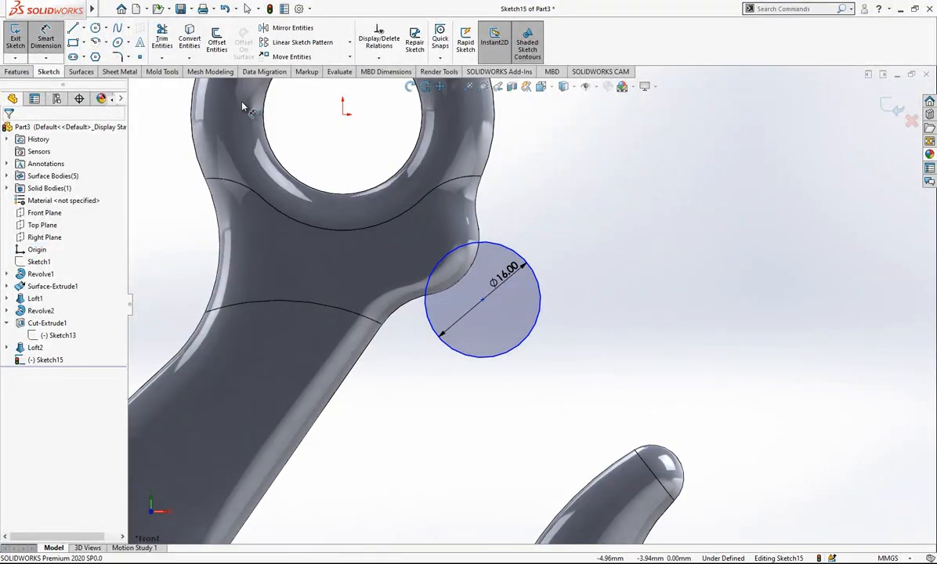
{"action": "left_click", "coordinate": [482, 300]}
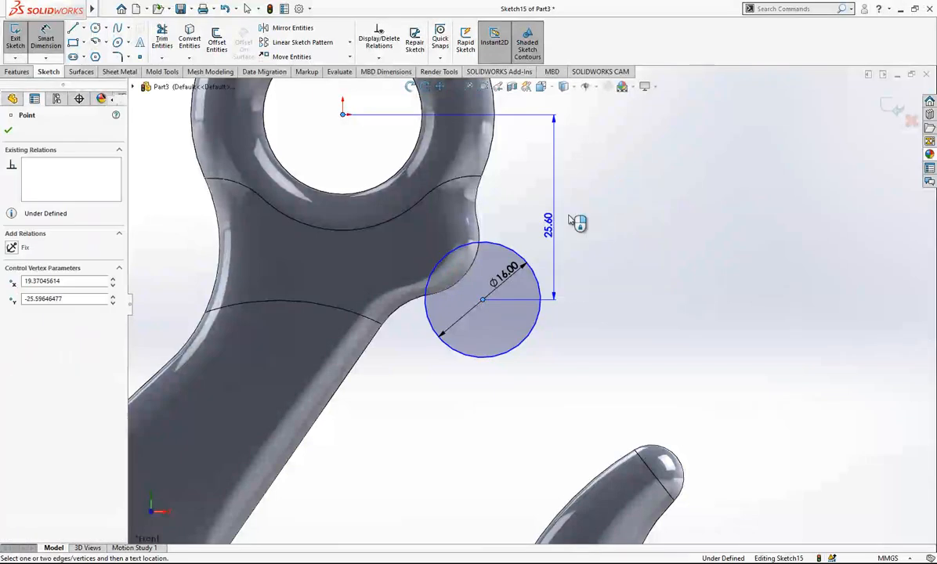
{"action": "left_click", "coordinate": [627, 245]}
{"action": "type", "text": "18"}
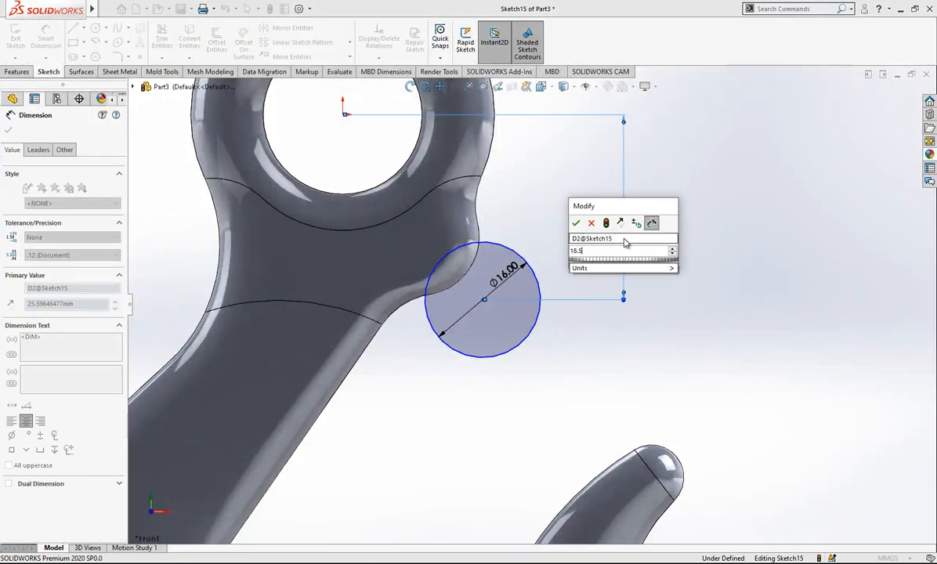
{"action": "type", "text": ".5"}
{"action": "key", "text": "Return"}
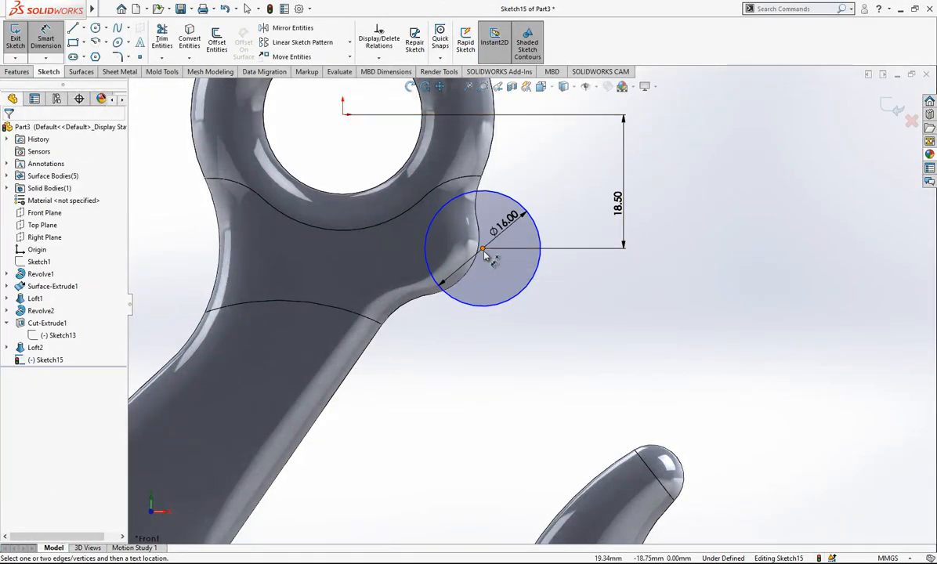
Step: Dimension the horizontal distance between the origin and the circle's centre as 12.5 mm
{"action": "left_click", "coordinate": [482, 249]}
{"action": "left_click", "coordinate": [343, 115]}
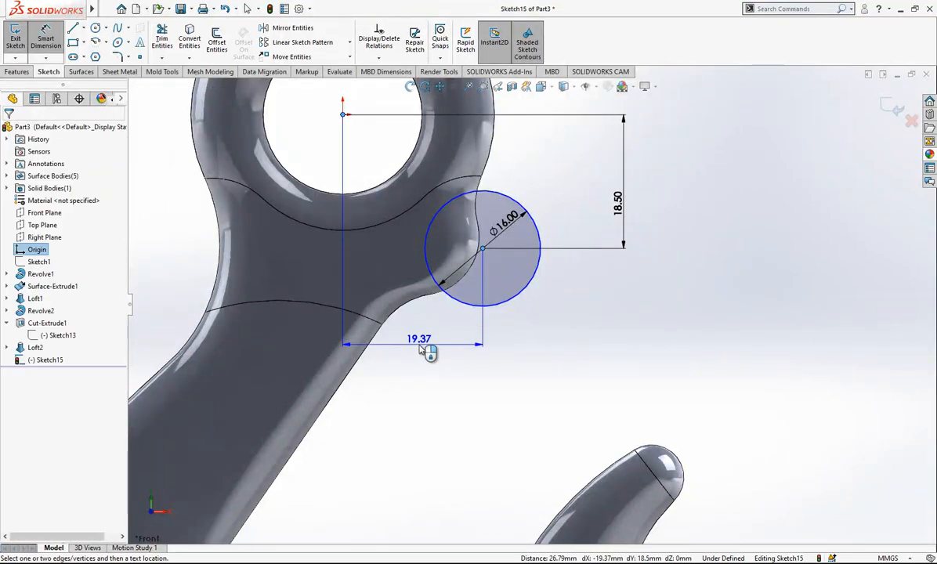
{"action": "left_click", "coordinate": [423, 350]}
{"action": "type", "text": "12.5"}
{"action": "key", "text": "Return"}
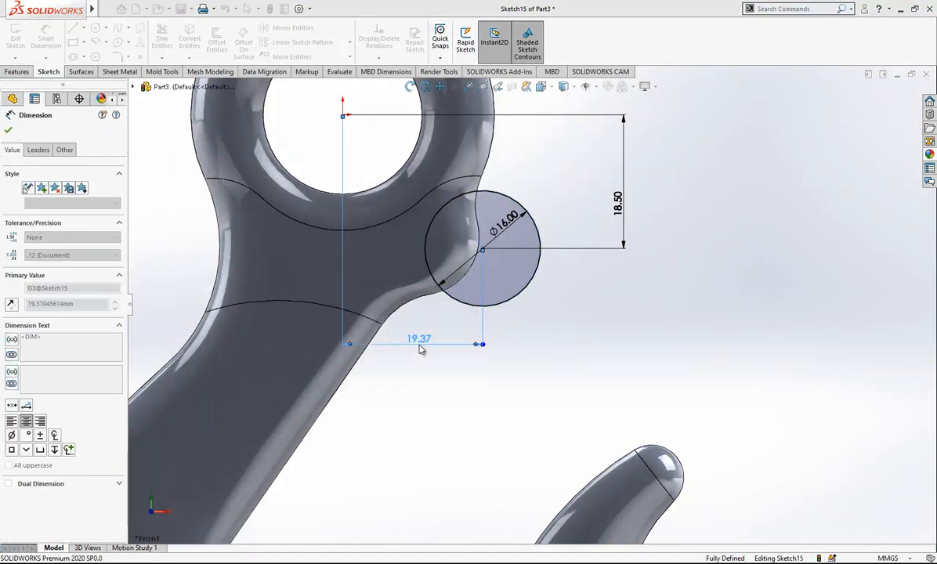
{"action": "left_click", "coordinate": [584, 356]}
Step: Finish the sketch and cut-extrude the circle 40 mm blind in the reversed direction, starting from a 3 mm offset
{"action": "scroll", "coordinate": [580, 350], "scroll_direction": "up", "scroll_amount": 3}
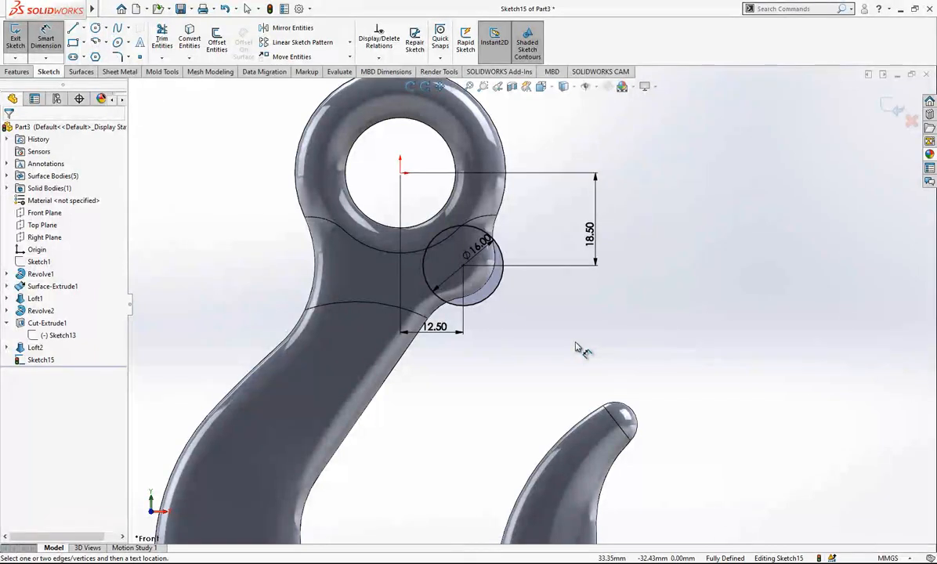
{"action": "scroll", "coordinate": [586, 317], "scroll_direction": "down", "scroll_amount": 1}
{"action": "mouse_move", "coordinate": [588, 316]}
{"action": "middle_mouse_down"}
{"action": "mouse_move", "coordinate": [524, 319]}
{"action": "mouse_move", "coordinate": [514, 309]}
{"action": "middle_mouse_up"}
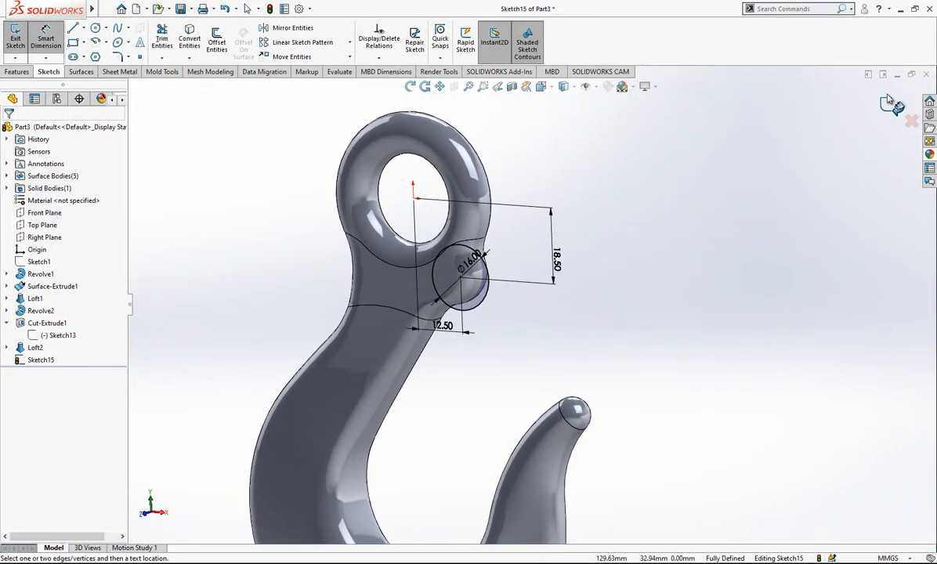
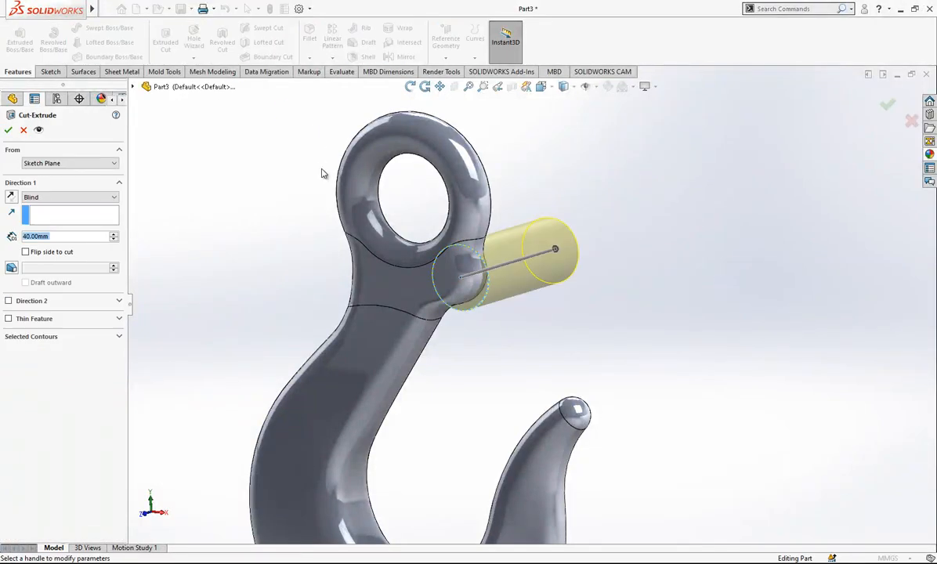
{"action": "left_click", "coordinate": [13, 197]}
{"action": "left_click", "coordinate": [69, 163]}
{"action": "left_click", "coordinate": [63, 196]}
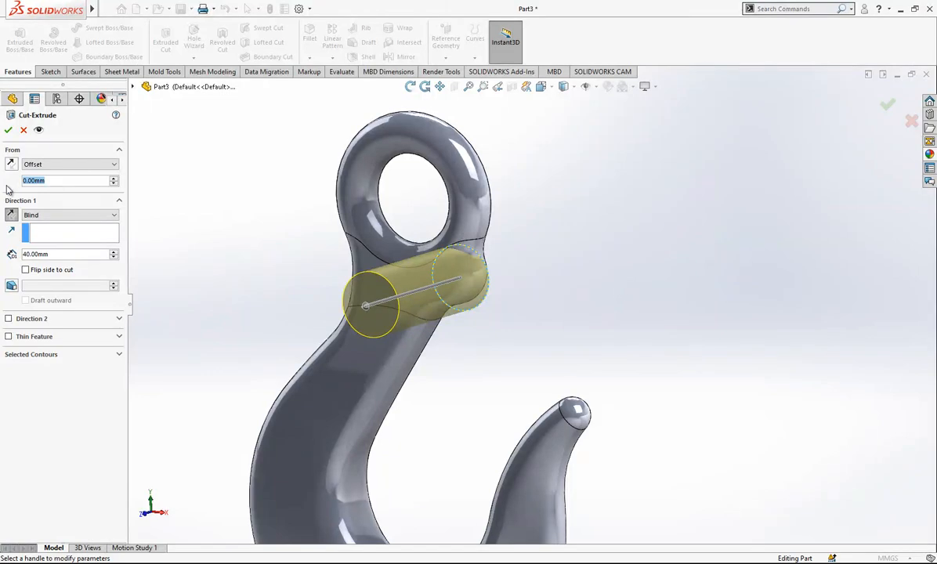
{"action": "type", "text": "3"}
{"action": "key", "text": "Return"}
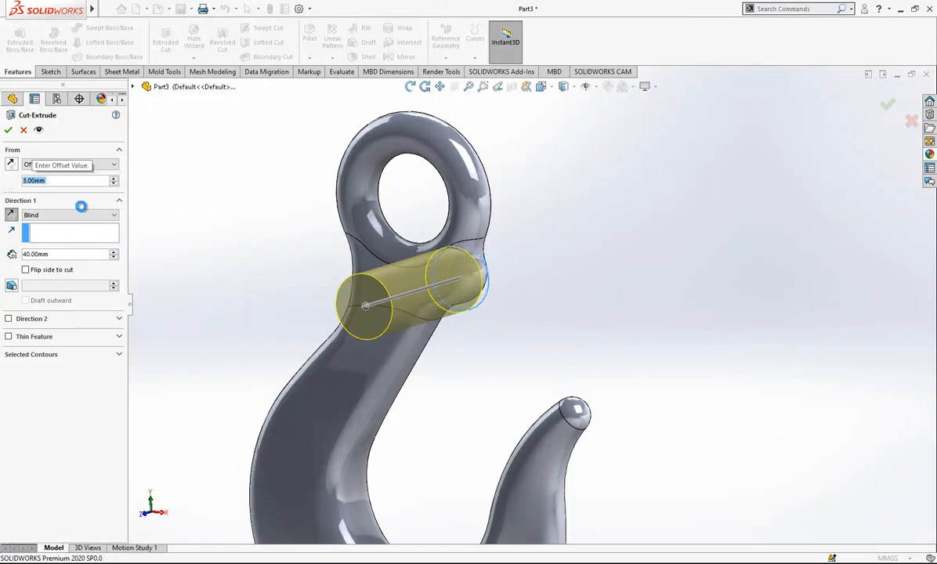
{"action": "middle_click_drag", "start_coordinate": [474, 299], "coordinate": [483, 278]}
{"action": "scroll", "coordinate": [462, 263], "scroll_direction": "down", "scroll_amount": 2}
Step: Mirror the circular cut about the Front Plane
{"action": "left_click", "coordinate": [56, 361]}
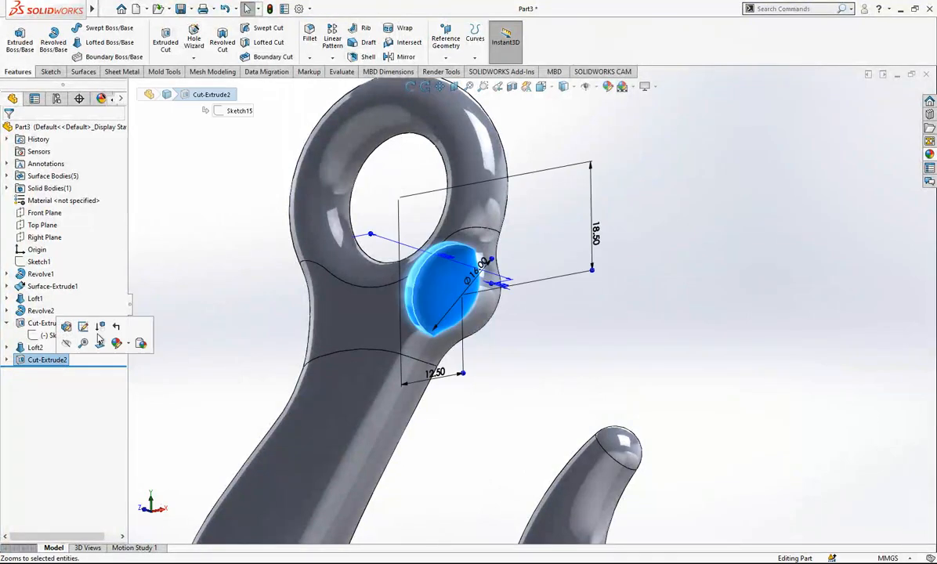
{"action": "left_click", "coordinate": [399, 57]}
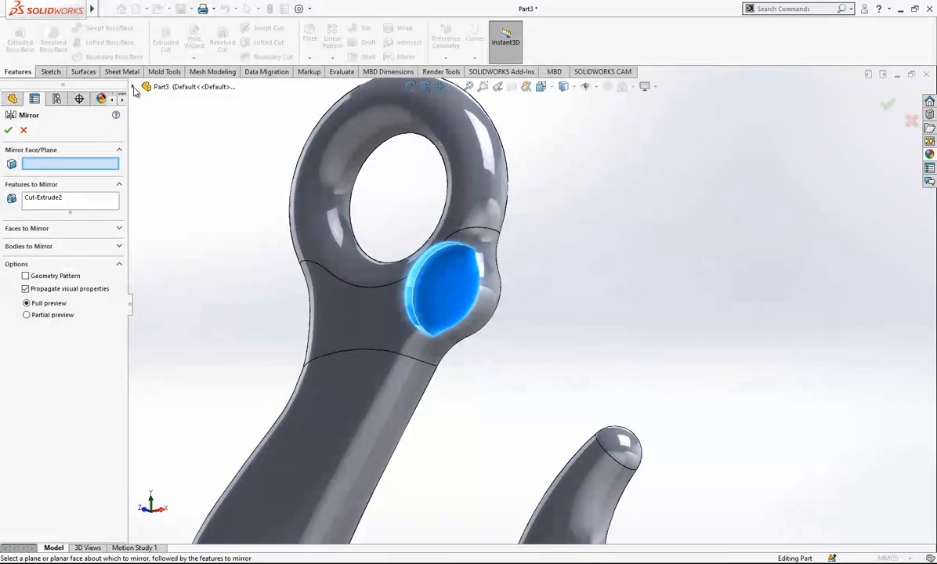
{"action": "left_click", "coordinate": [133, 86]}
{"action": "left_click", "coordinate": [180, 173]}
{"action": "middle_click_drag", "start_coordinate": [282, 298], "coordinate": [478, 293]}
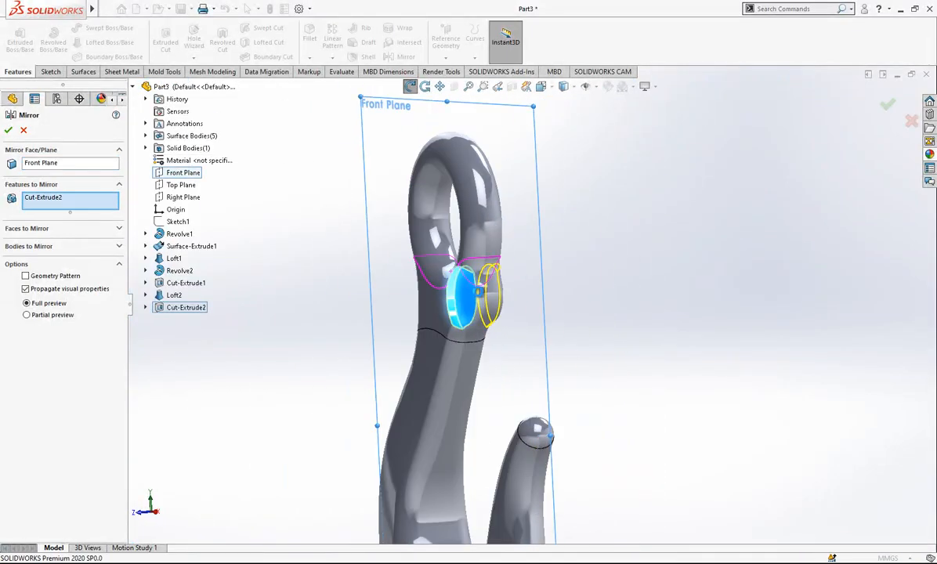
{"action": "right_click", "coordinate": [625, 290]}
Step: Fillet the flat circular cut face and its mirrored counterpart with a 0.5 mm radius
{"action": "scroll", "coordinate": [625, 305], "scroll_direction": "up", "scroll_amount": 1}
{"action": "middle_click_drag", "start_coordinate": [484, 334], "coordinate": [558, 311]}
{"action": "scroll", "coordinate": [549, 262], "scroll_direction": "down", "scroll_amount": 2}
{"action": "scroll", "coordinate": [548, 261], "scroll_direction": "down", "scroll_amount": 1}
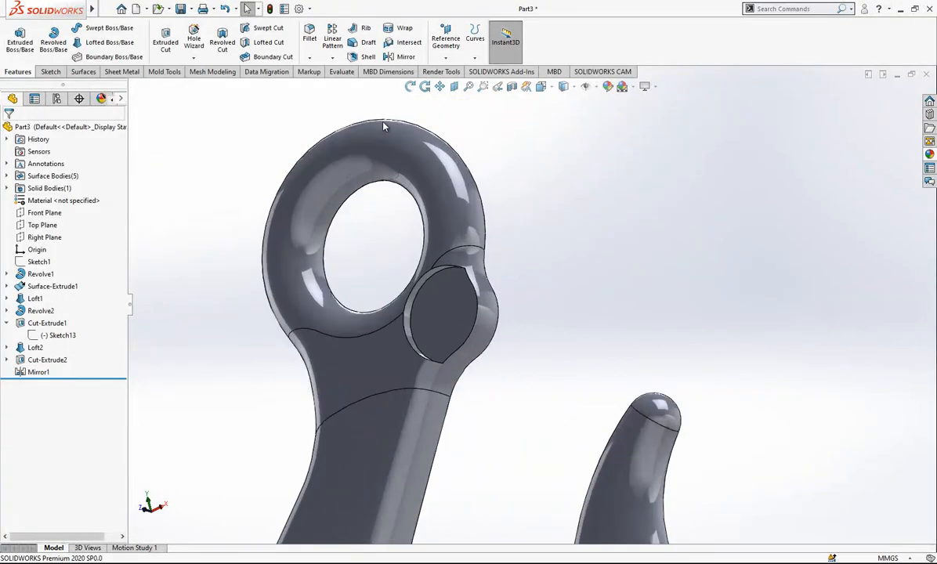
{"action": "left_click", "coordinate": [441, 292]}
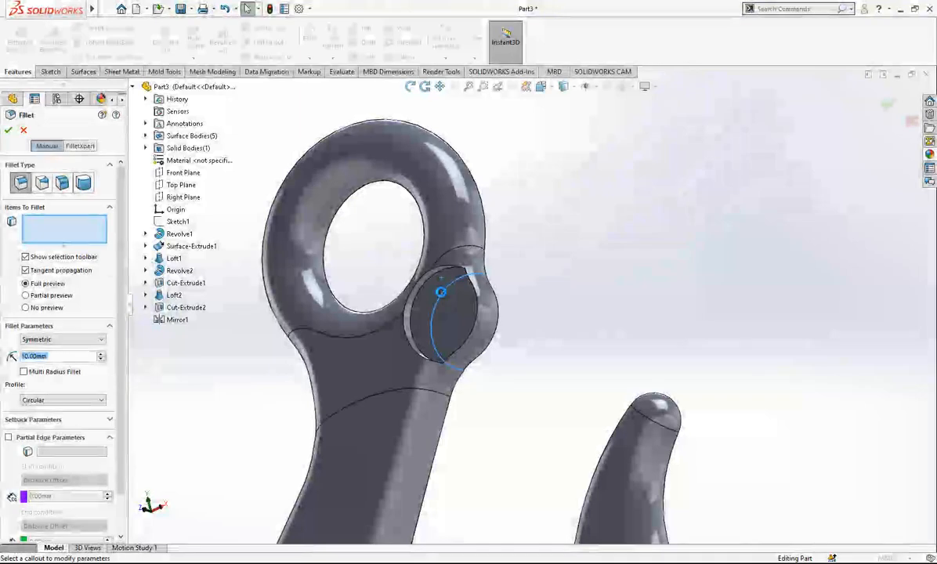
{"action": "left_click", "coordinate": [24, 130]}
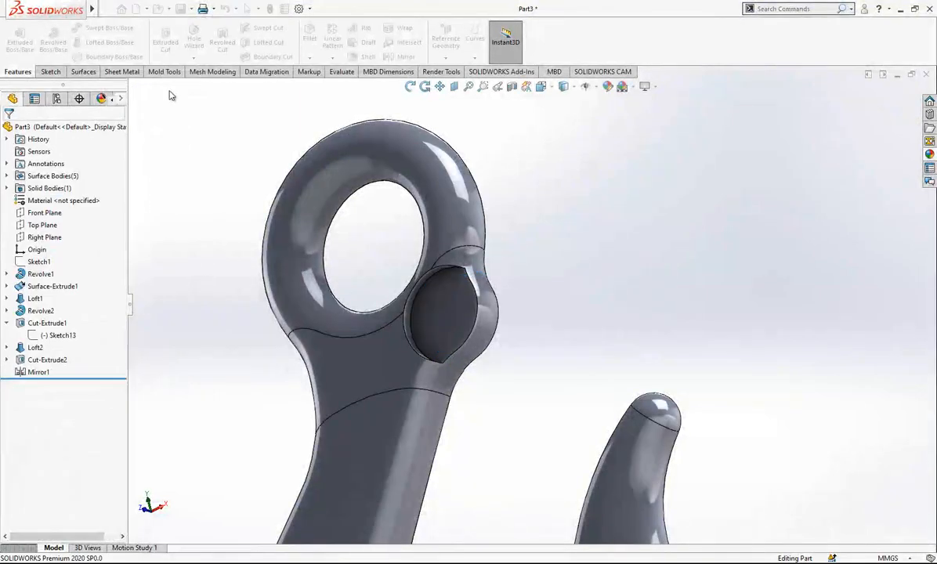
{"action": "left_click", "coordinate": [310, 35]}
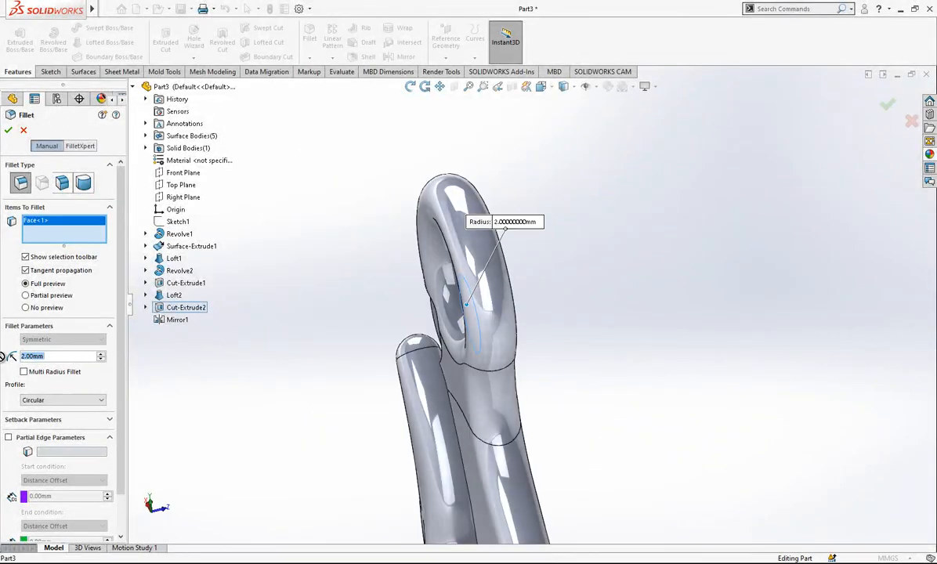
{"action": "type", "text": "1"}
{"action": "middle_click_drag", "start_coordinate": [481, 344], "coordinate": [632, 333]}
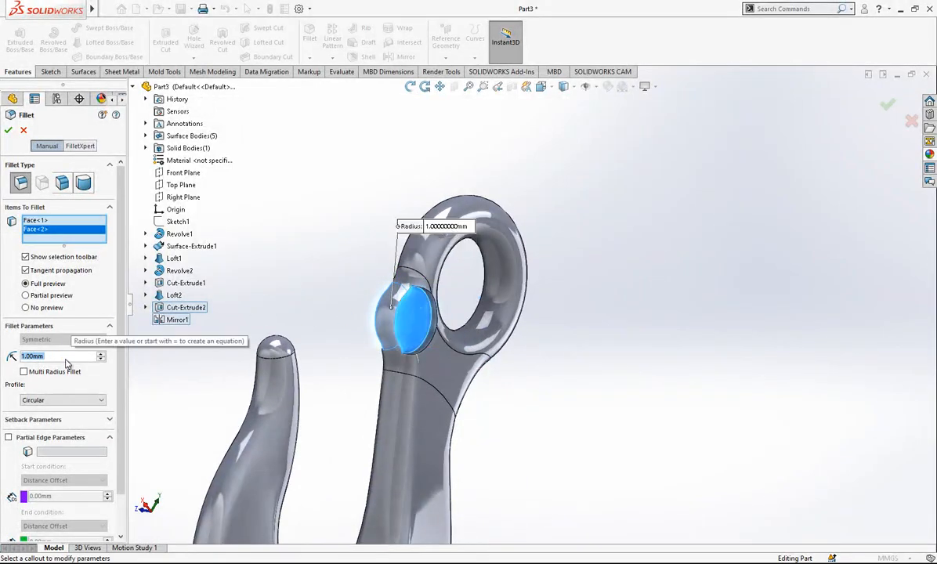
{"action": "type", "text": "0"}
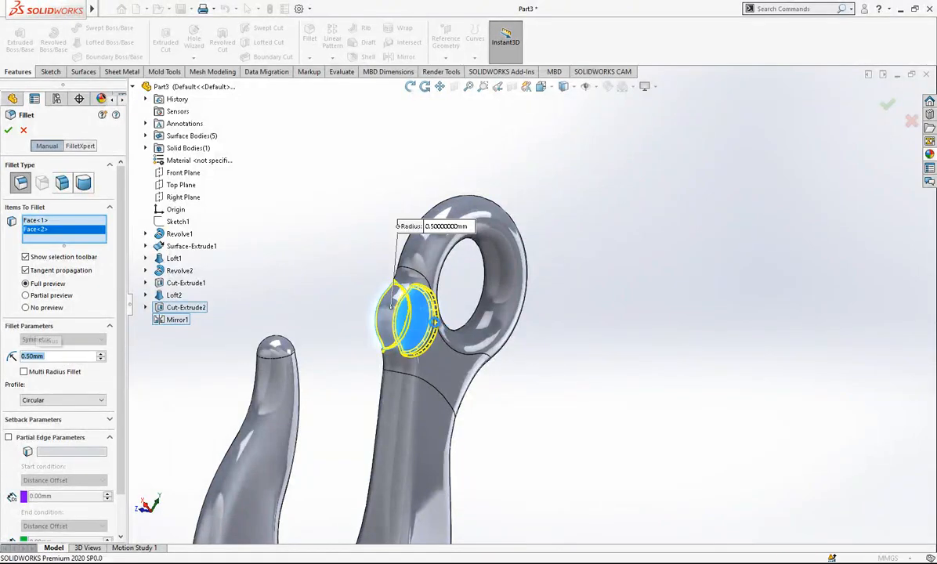
{"action": "key", "text": "Return"}
Step: Apply a metal appearance to the whole hook part
{"action": "scroll", "coordinate": [439, 335], "scroll_direction": "down", "scroll_amount": 3}
{"action": "middle_click_drag", "start_coordinate": [439, 336], "coordinate": [567, 410]}
{"action": "scroll", "coordinate": [566, 410], "scroll_direction": "up", "scroll_amount": 5}
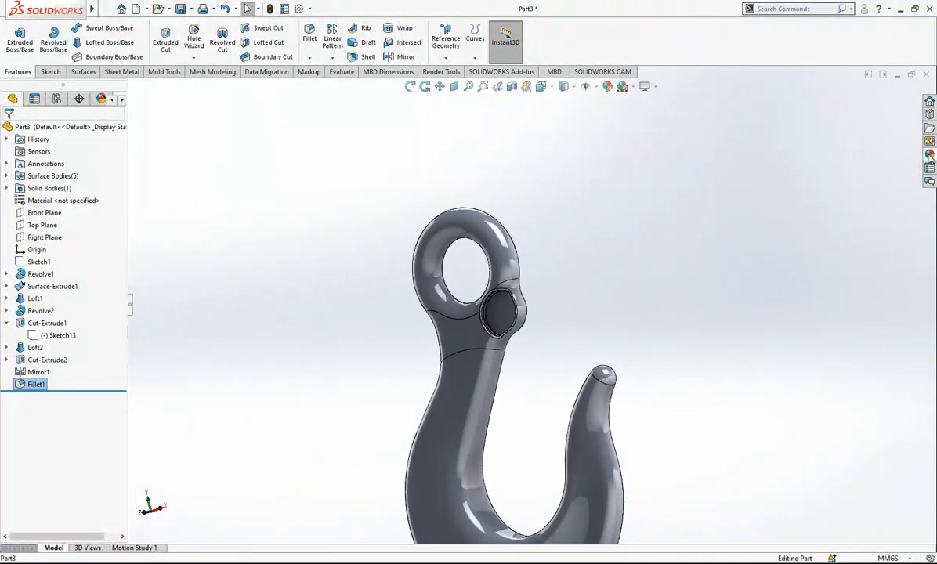
{"action": "left_click", "coordinate": [929, 154]}
{"action": "left_click_drag", "start_coordinate": [849, 282], "coordinate": [480, 367]}
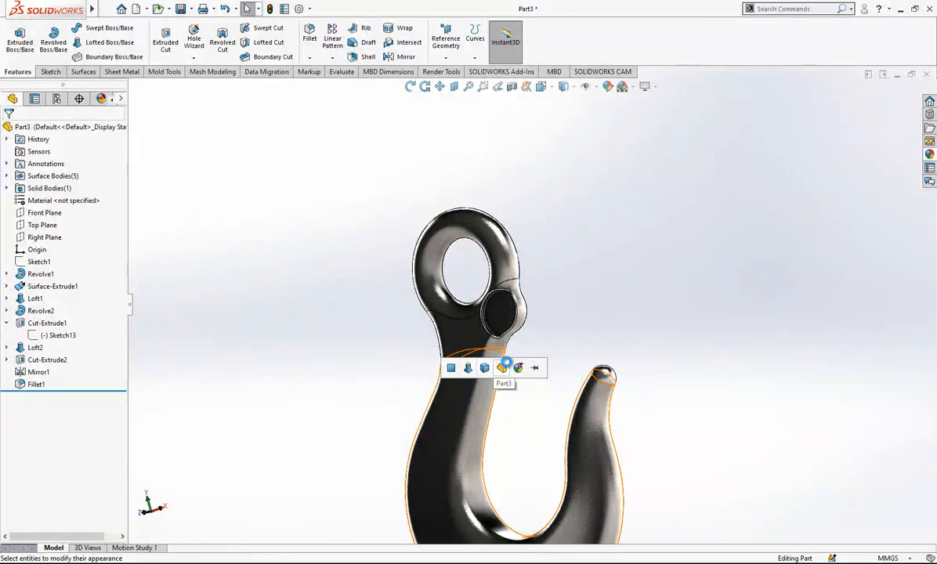
{"action": "left_click", "coordinate": [503, 366]}
{"action": "scroll", "coordinate": [505, 359], "scroll_direction": "up", "scroll_amount": 2}
{"action": "middle_click_drag", "start_coordinate": [504, 359], "coordinate": [594, 288]}
{"action": "scroll", "coordinate": [594, 287], "scroll_direction": "up", "scroll_amount": 1}
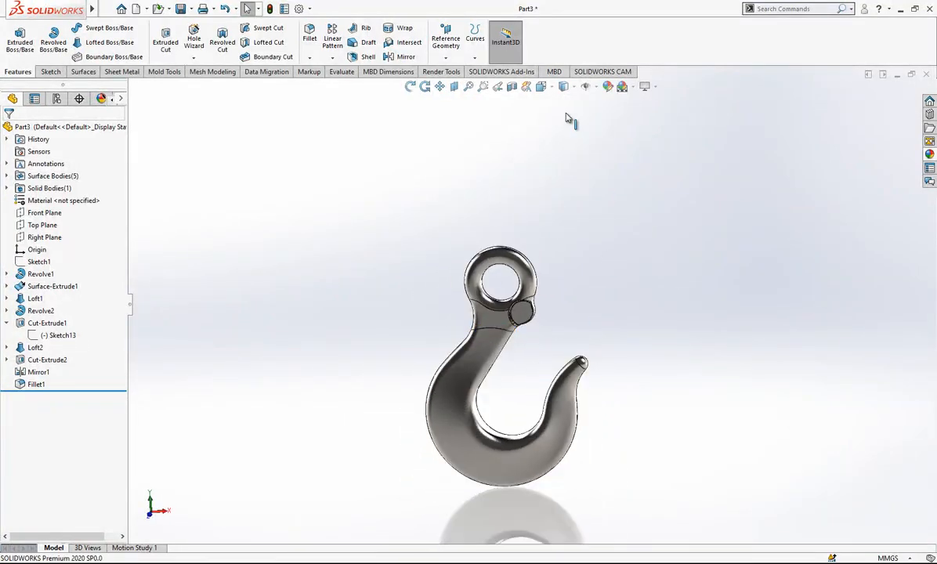
Step: Orient the hook to the front view and switch the background to a plain white scene
{"action": "left_click", "coordinate": [512, 86]}
{"action": "left_click", "coordinate": [469, 307]}
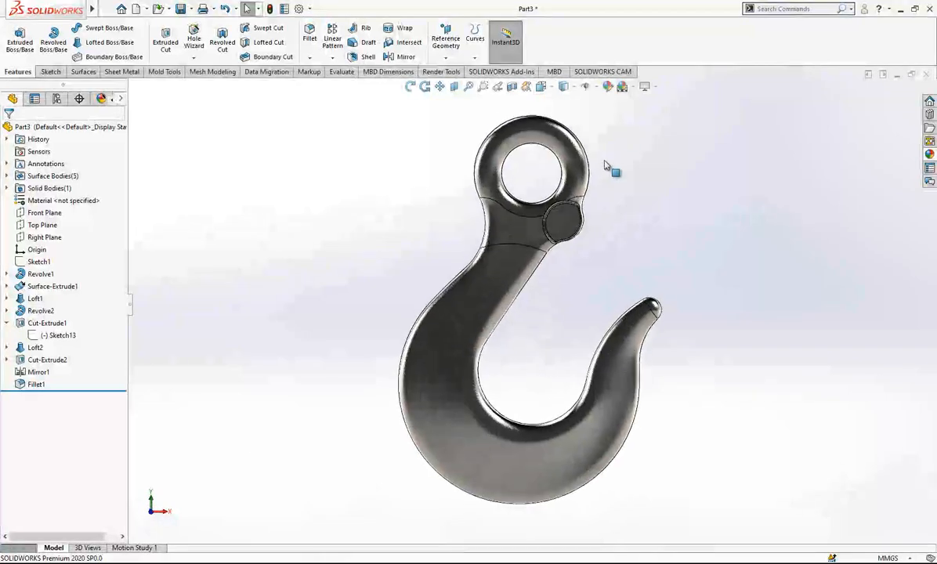
{"action": "left_click", "coordinate": [622, 87]}
{"action": "left_click", "coordinate": [669, 98]}
{"action": "scroll", "coordinate": [656, 222], "scroll_direction": "down", "scroll_amount": 2}
{"action": "scroll", "coordinate": [521, 306], "scroll_direction": "up", "scroll_amount": 1}
{"action": "scroll", "coordinate": [552, 419], "scroll_direction": "down", "scroll_amount": 2}
{"action": "left_click", "coordinate": [458, 194]}
{"action": "scroll", "coordinate": [537, 291], "scroll_direction": "up", "scroll_amount": 2}
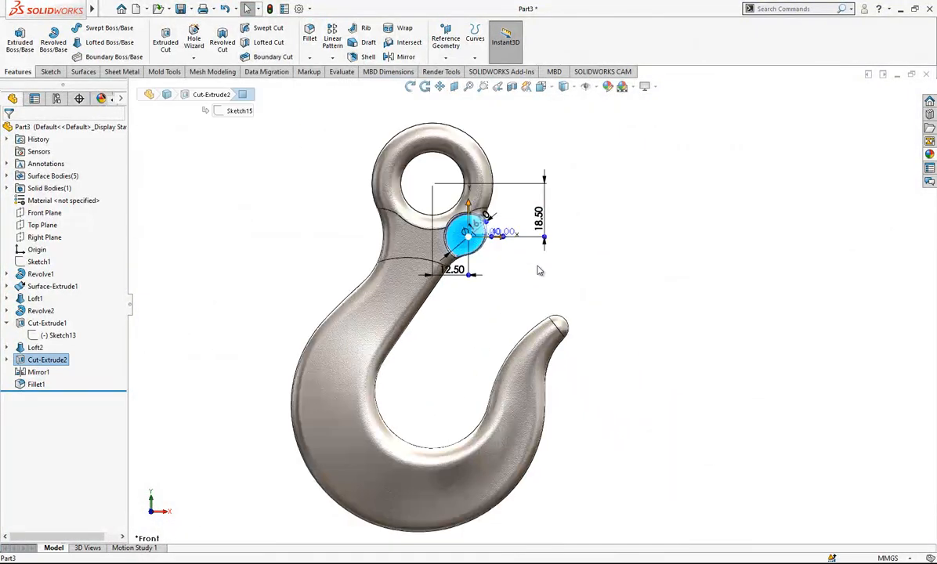
Step: Sketch a circle about 4.9 mm in diameter on the Front Plane, centred on the round recess beside the ring
{"action": "scroll", "coordinate": [537, 271], "scroll_direction": "down", "scroll_amount": 3}
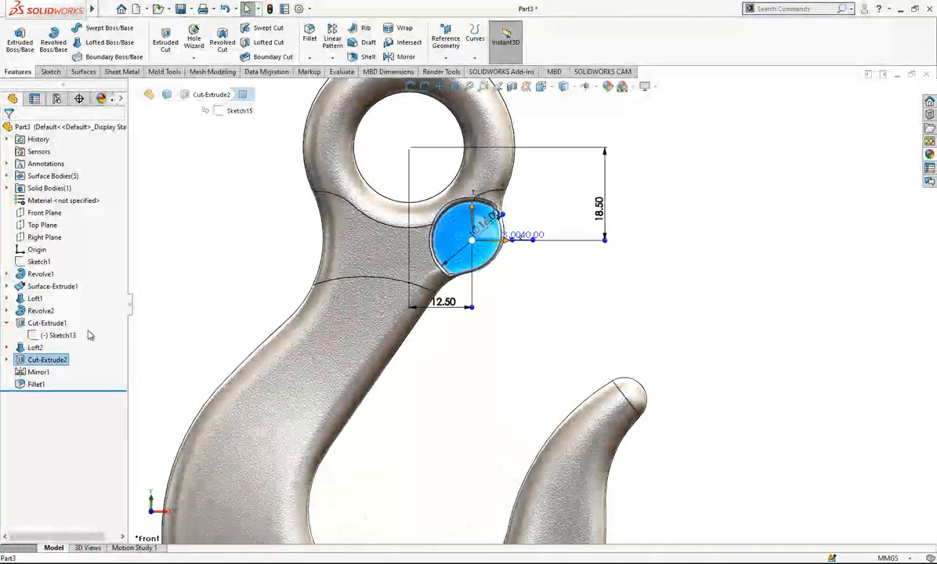
{"action": "left_click", "coordinate": [44, 213]}
{"action": "left_click", "coordinate": [61, 195]}
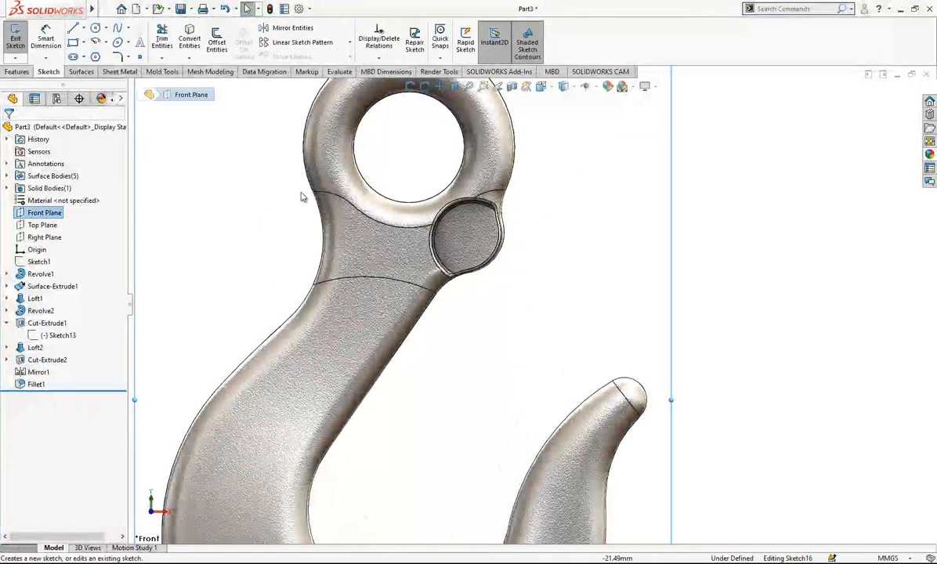
{"action": "left_click", "coordinate": [95, 30]}
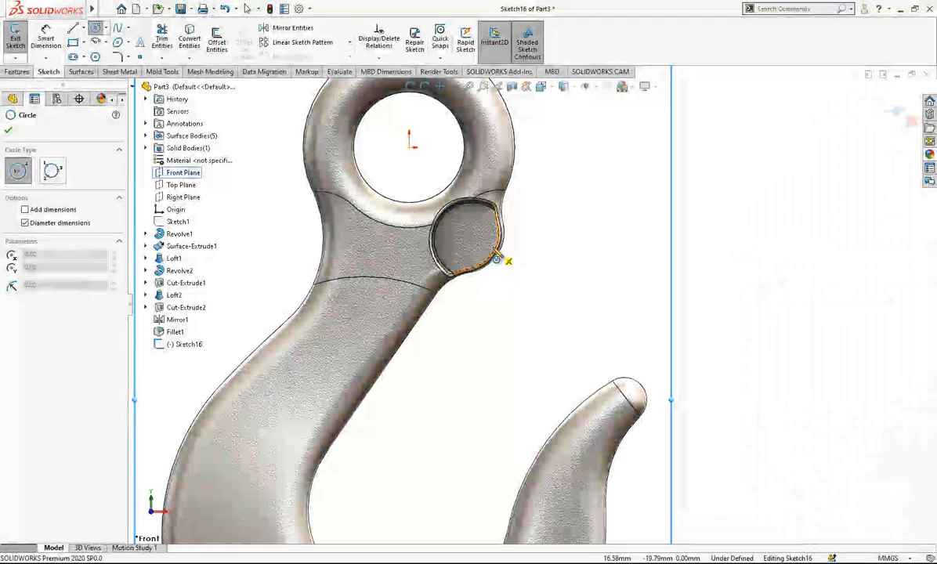
{"action": "left_click", "coordinate": [470, 240]}
{"action": "left_click", "coordinate": [483, 240]}
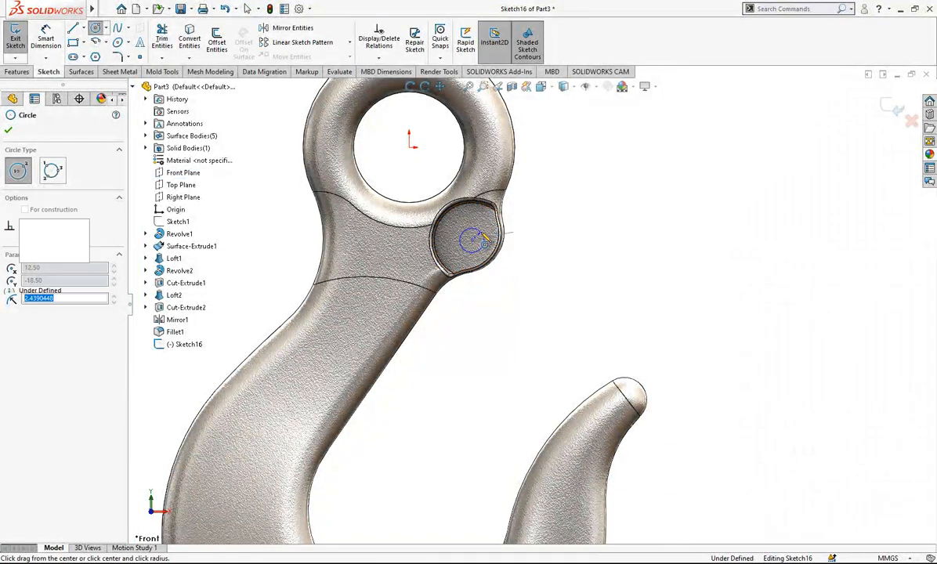
Step: Dimension the circle's diameter to 4.5 mm and close the sketch
{"action": "right_click_drag", "start_coordinate": [499, 251], "coordinate": [451, 173]}
{"action": "left_click", "coordinate": [485, 238]}
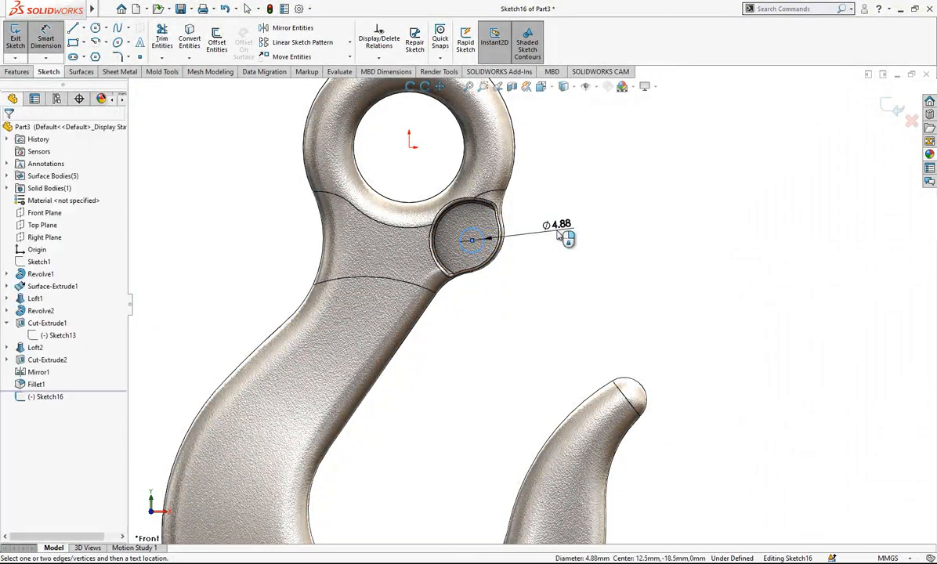
{"action": "left_click", "coordinate": [564, 242]}
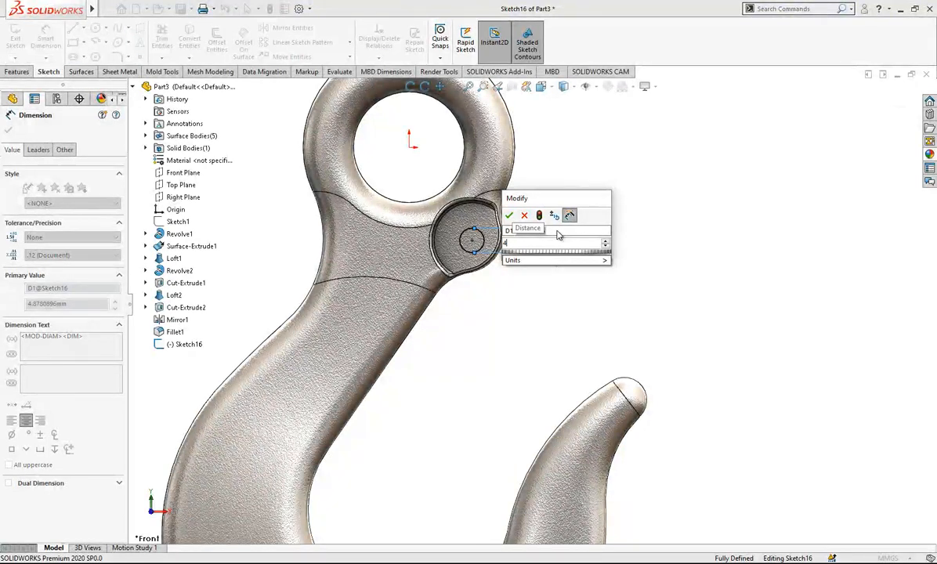
{"action": "type", "text": "4.5"}
{"action": "key", "text": "Return"}
{"action": "key", "text": "Escape"}
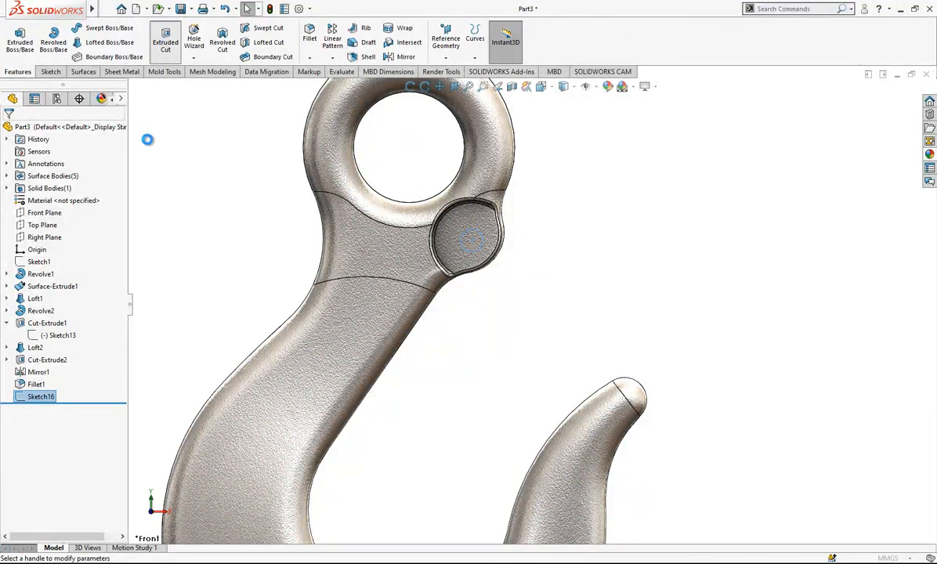
Step: Extrude-cut the 4.5 mm circle with the Through All end condition
{"action": "left_click", "coordinate": [83, 197]}
{"action": "left_click", "coordinate": [77, 217]}
{"action": "left_click", "coordinate": [8, 130]}
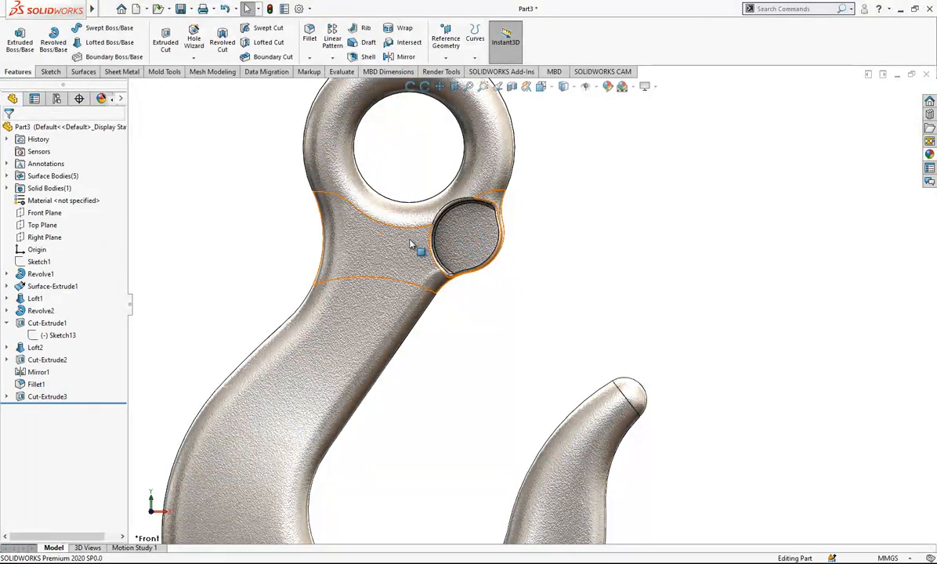
Step: Change the hole cut's end condition to Through All - Both
{"action": "left_click", "coordinate": [55, 396]}
{"action": "left_click", "coordinate": [68, 362]}
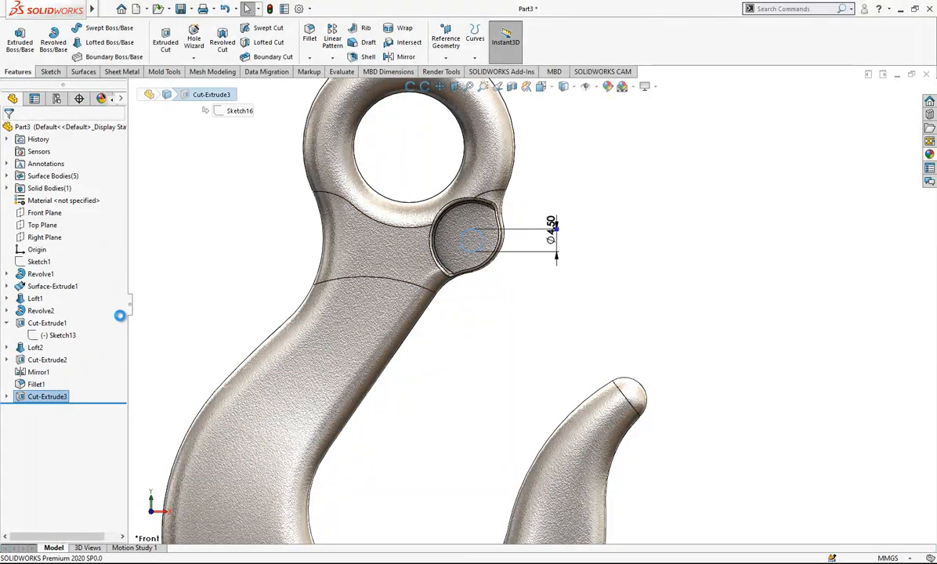
{"action": "left_click", "coordinate": [69, 196]}
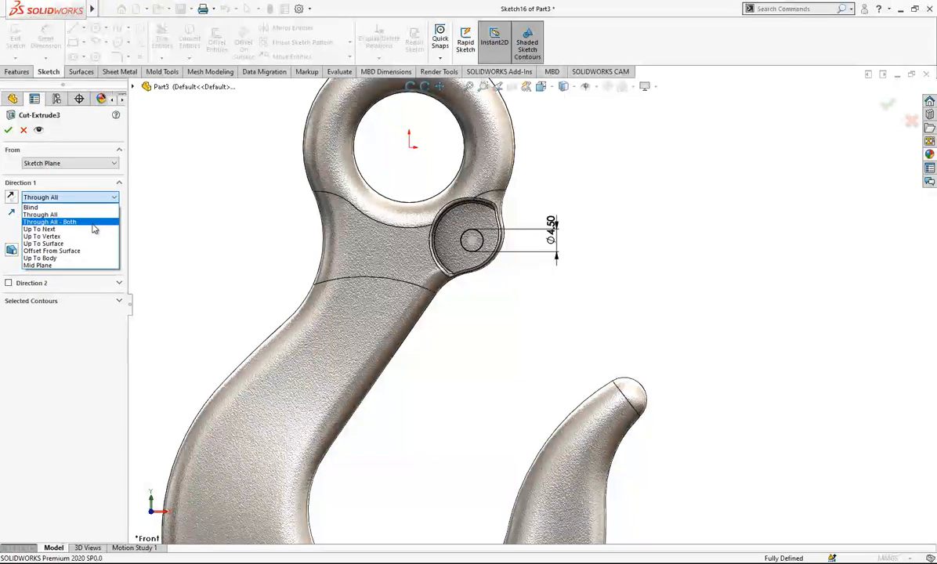
{"action": "left_click", "coordinate": [47, 217]}
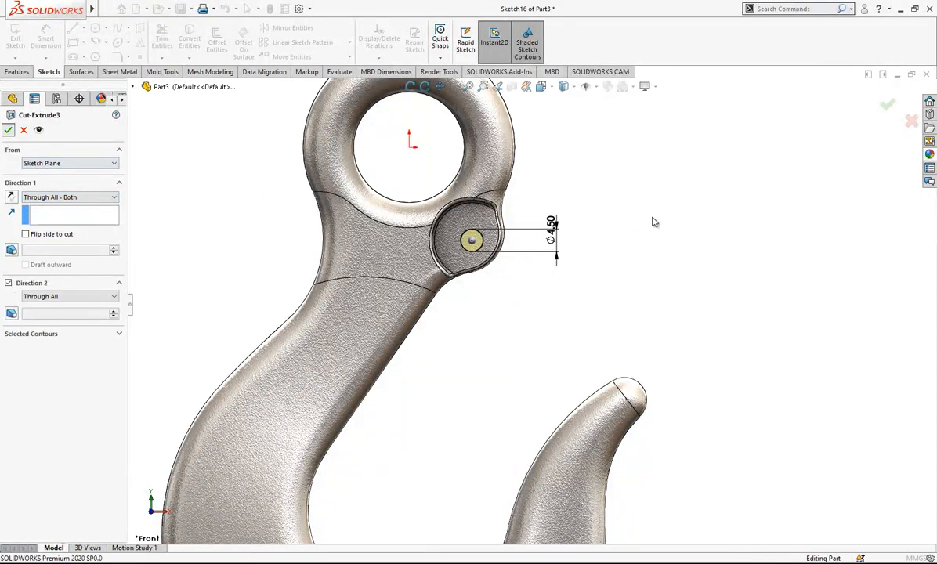
{"action": "key", "text": "Return"}
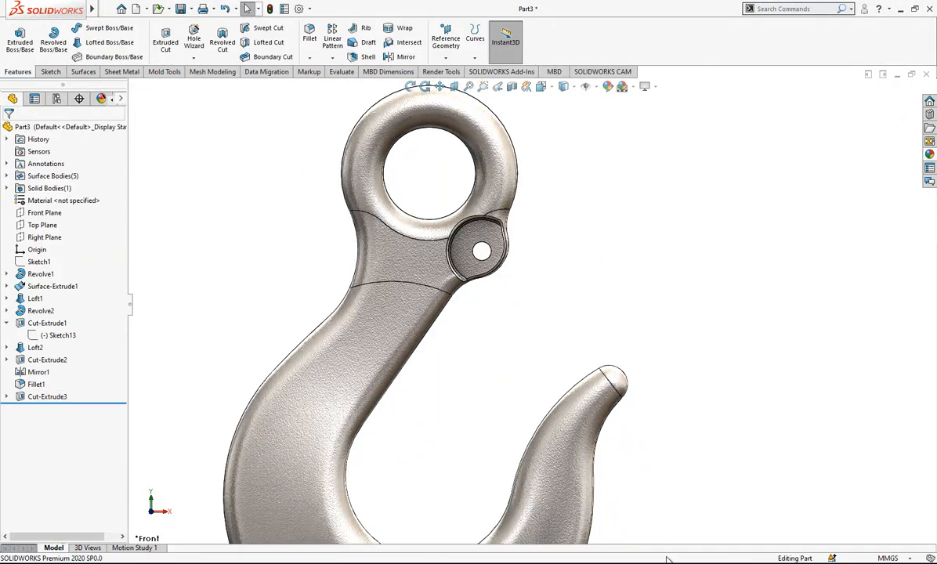
{"action": "scroll", "coordinate": [508, 253], "scroll_direction": "down", "scroll_amount": 5}
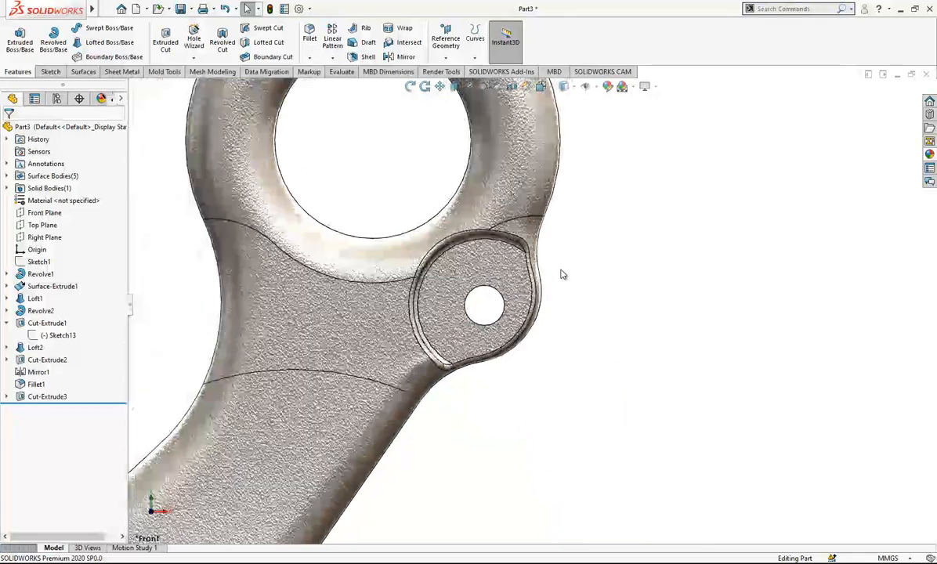
{"action": "scroll", "coordinate": [530, 276], "scroll_direction": "down", "scroll_amount": 2}
{"action": "left_click", "coordinate": [508, 278]}
{"action": "scroll", "coordinate": [622, 322], "scroll_direction": "up", "scroll_amount": 3}
{"action": "mouse_move", "coordinate": [538, 326]}
{"action": "middle_mouse_down"}
{"action": "mouse_move", "coordinate": [458, 331]}
{"action": "mouse_move", "coordinate": [525, 359]}
{"action": "mouse_move", "coordinate": [510, 383]}
{"action": "mouse_move", "coordinate": [525, 341]}
{"action": "middle_mouse_up"}
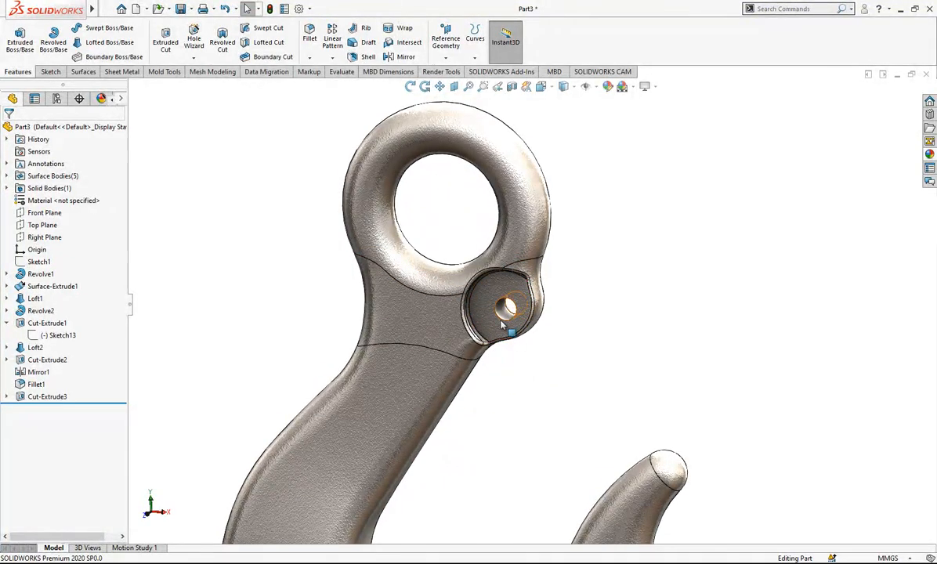
{"action": "left_click", "coordinate": [502, 322]}
{"action": "left_click", "coordinate": [597, 262]}
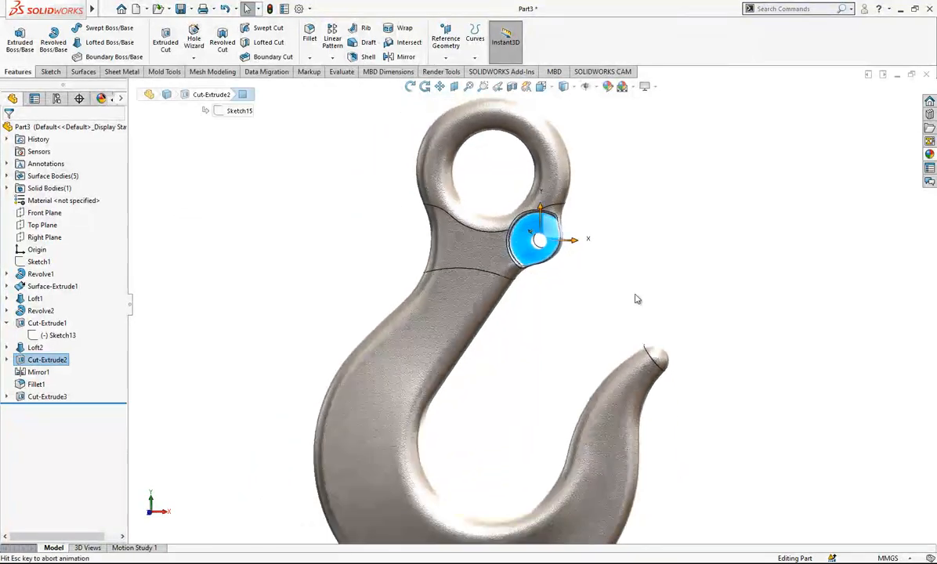
{"action": "left_click", "coordinate": [452, 274]}
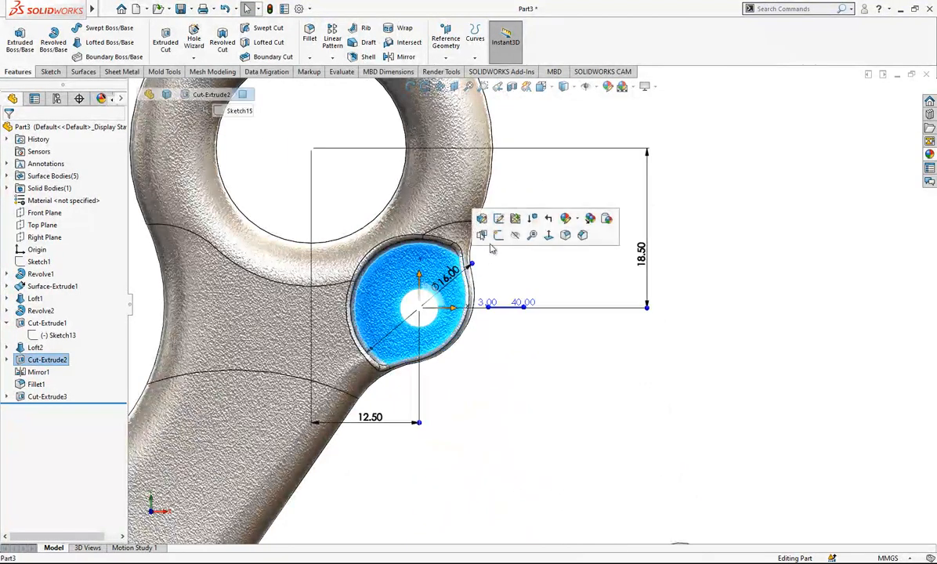
{"action": "left_click", "coordinate": [473, 233]}
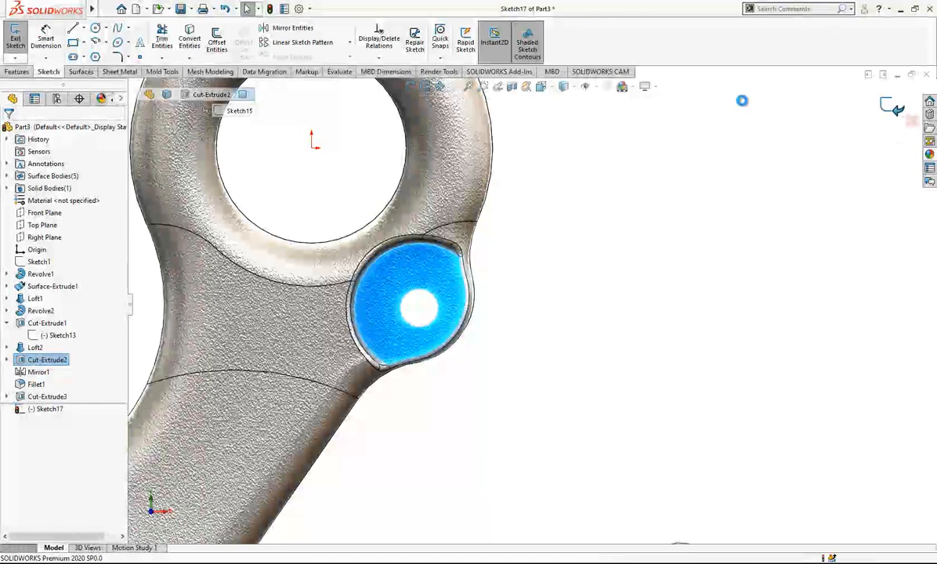
{"action": "key", "text": "ctrl+z"}
Step: Create a reference plane offset 0.5 mm from the flat recessed face around the hole
{"action": "left_click", "coordinate": [447, 45]}
{"action": "left_click", "coordinate": [452, 71]}
{"action": "left_click", "coordinate": [399, 280]}
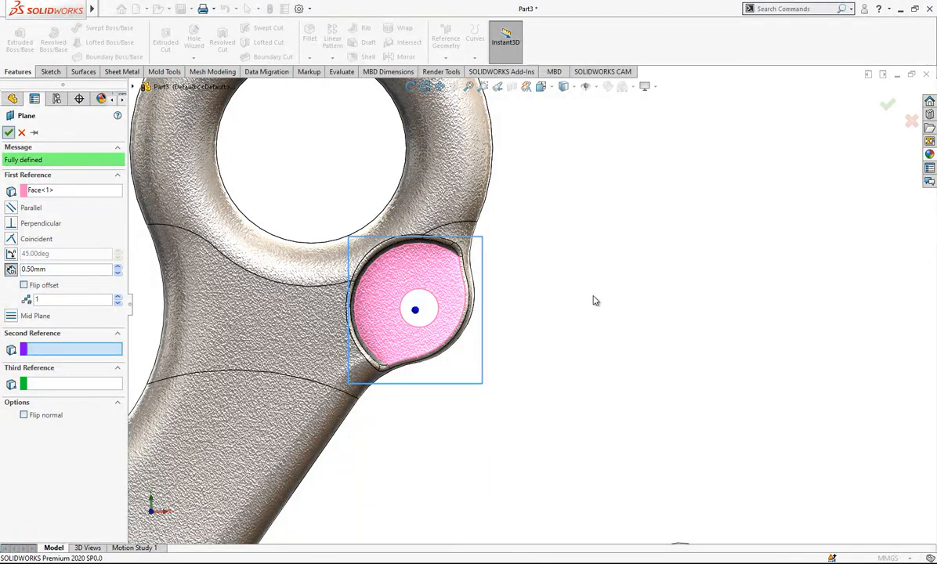
{"action": "mouse_move", "coordinate": [475, 317]}
{"action": "middle_mouse_down"}
{"action": "mouse_move", "coordinate": [359, 325]}
{"action": "mouse_move", "coordinate": [484, 340]}
{"action": "middle_mouse_up"}
Step: Sketch a circle about 8.2 mm in diameter on the new offset plane, concentric with the hole
{"action": "left_click", "coordinate": [496, 356]}
{"action": "left_click", "coordinate": [538, 318]}
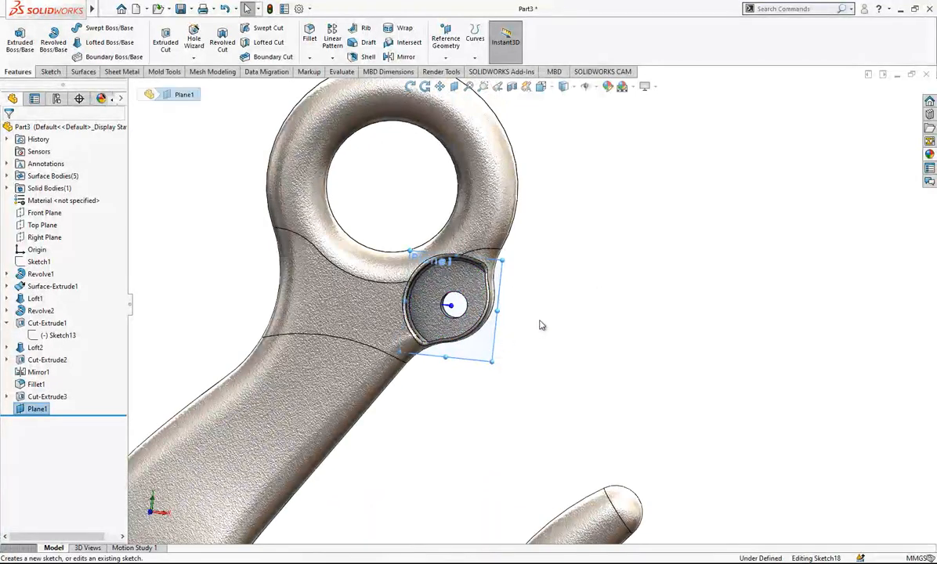
{"action": "left_click", "coordinate": [540, 86]}
{"action": "left_click", "coordinate": [494, 336]}
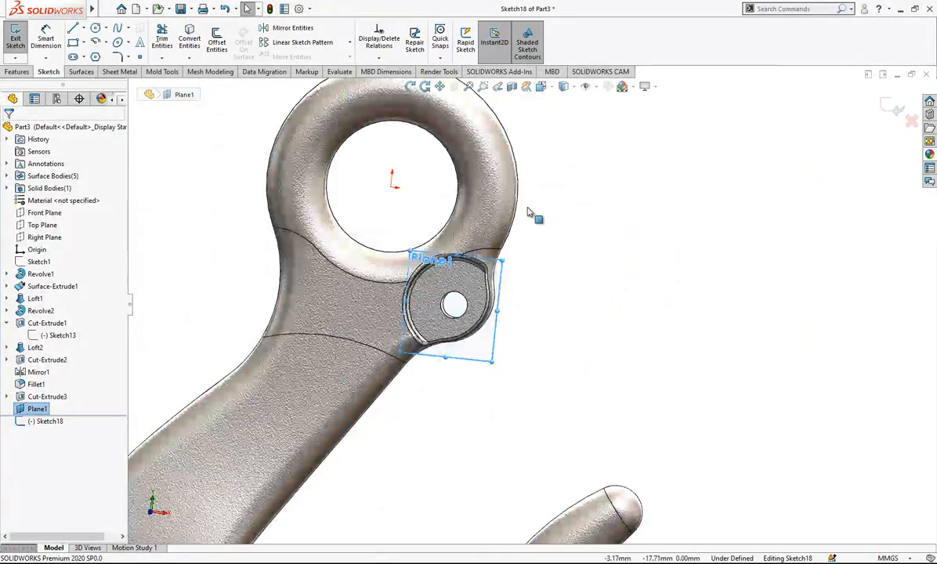
{"action": "scroll", "coordinate": [589, 209], "scroll_direction": "down", "scroll_amount": 5}
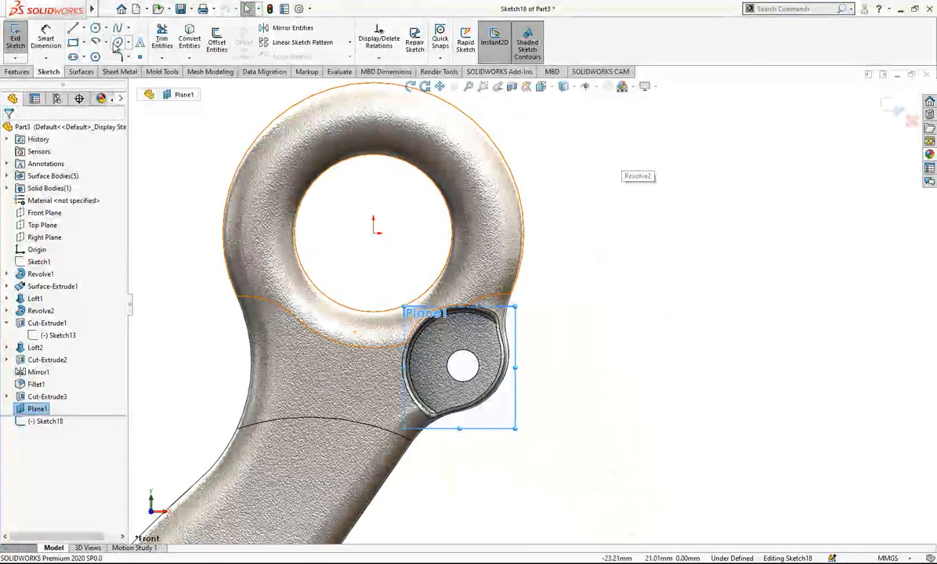
{"action": "left_click", "coordinate": [95, 28]}
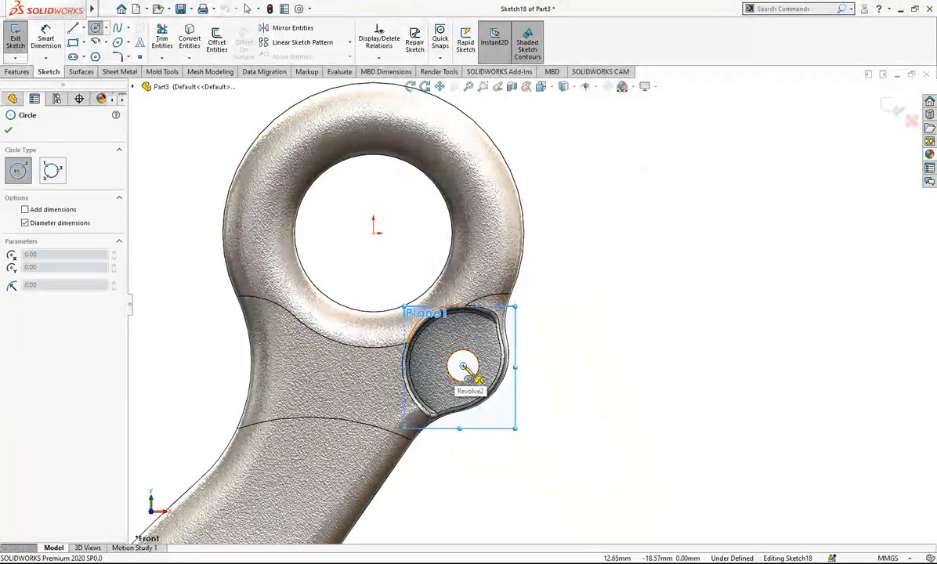
{"action": "left_click", "coordinate": [463, 365]}
{"action": "left_click", "coordinate": [475, 339]}
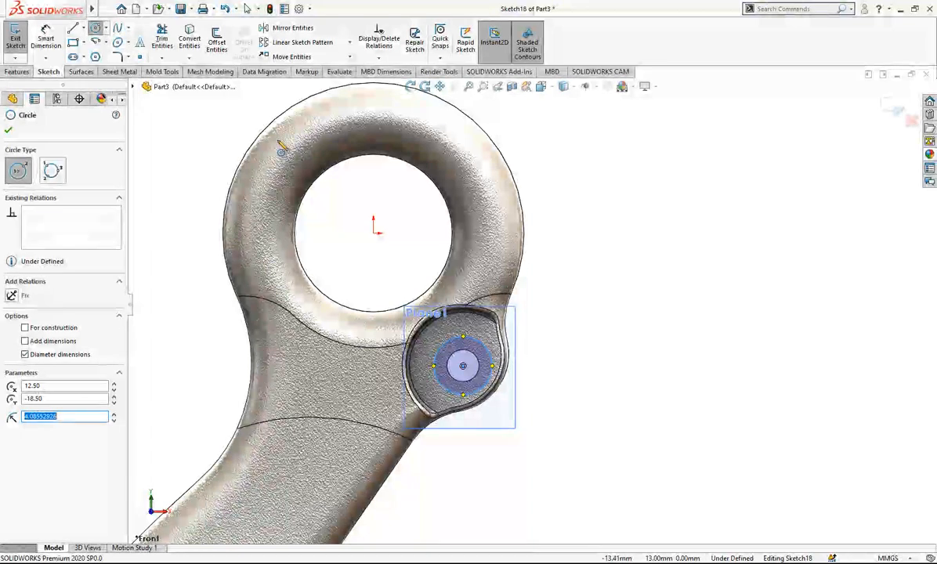
Step: Dimension the concentric circle's diameter to 7 mm
{"action": "left_click", "coordinate": [45, 35]}
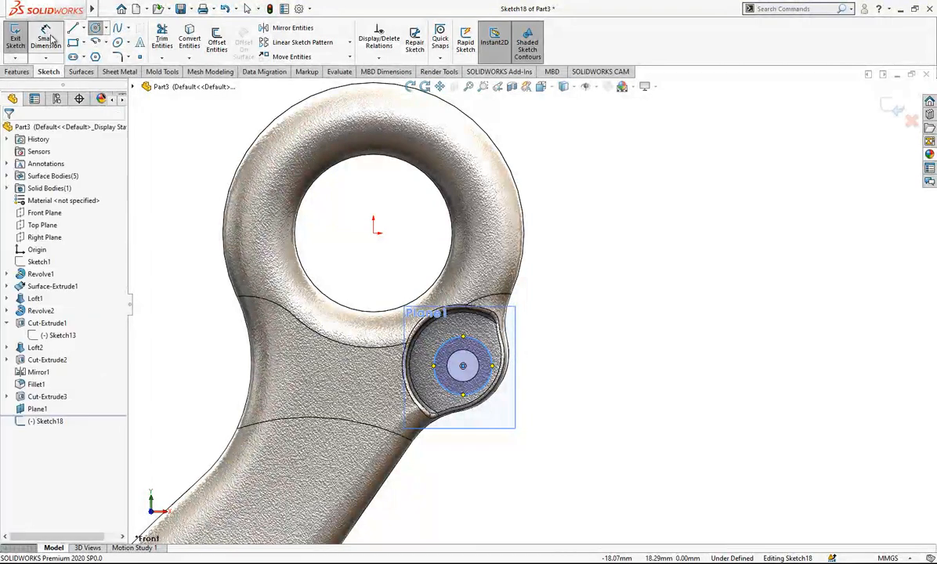
{"action": "left_click", "coordinate": [452, 345]}
{"action": "left_click", "coordinate": [559, 332]}
{"action": "type", "text": "7"}
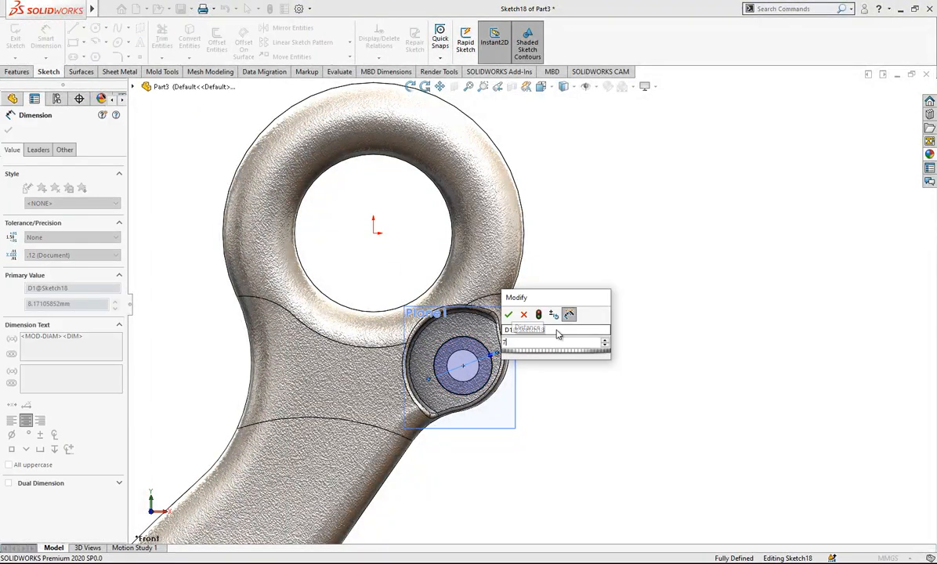
{"action": "key", "text": "Return"}
{"action": "scroll", "coordinate": [541, 389], "scroll_direction": "down", "scroll_amount": 4}
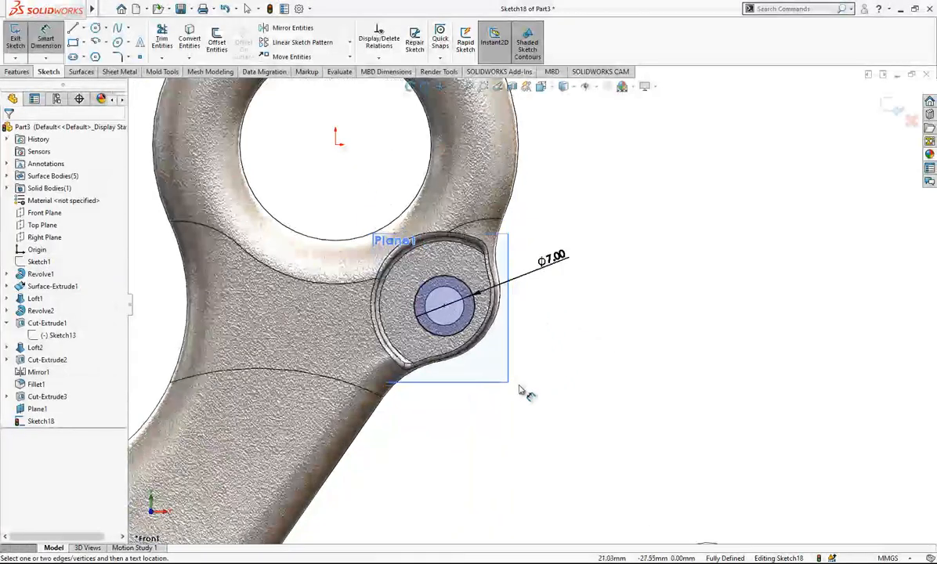
{"action": "scroll", "coordinate": [527, 335], "scroll_direction": "up", "scroll_amount": 5}
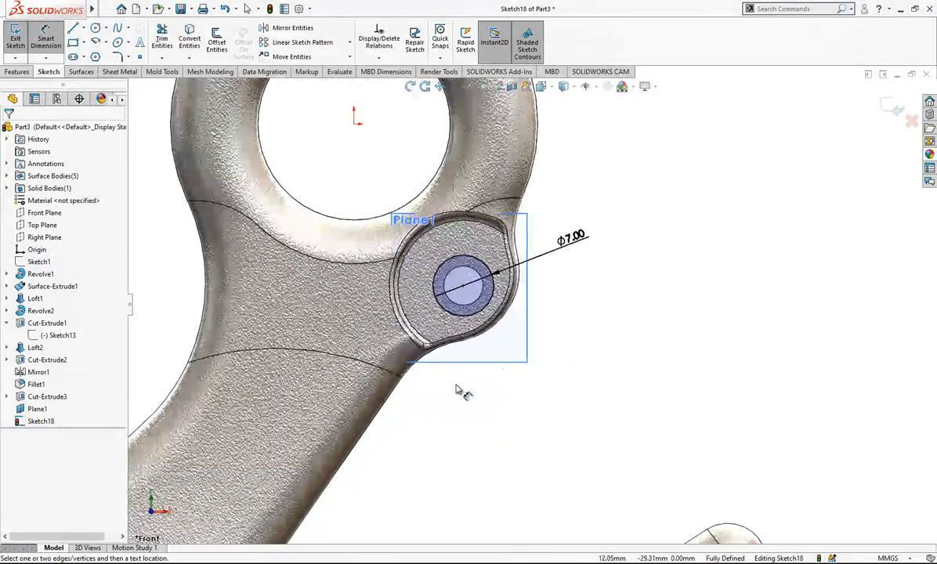
{"action": "scroll", "coordinate": [509, 352], "scroll_direction": "down", "scroll_amount": 3}
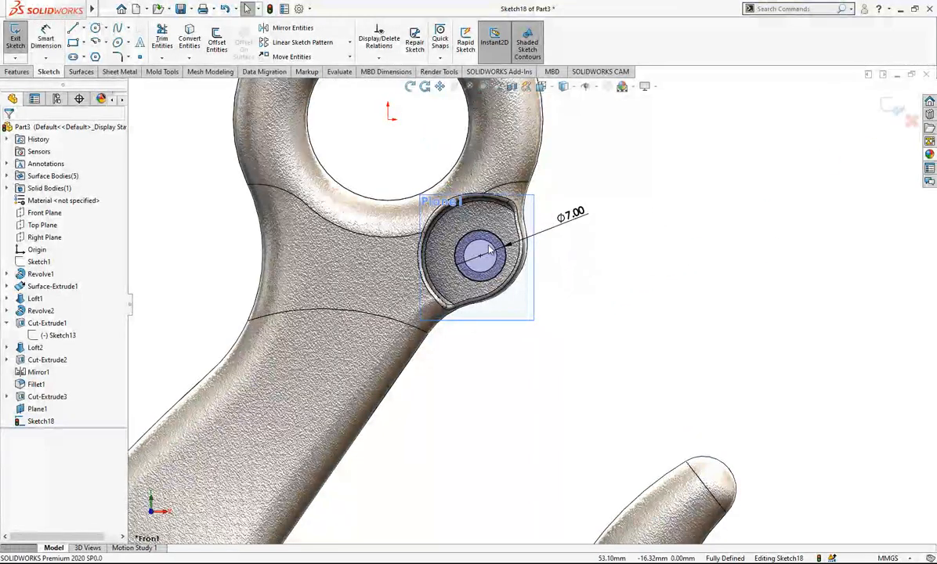
{"action": "key", "text": "l"}
{"action": "left_click", "coordinate": [455, 256]}
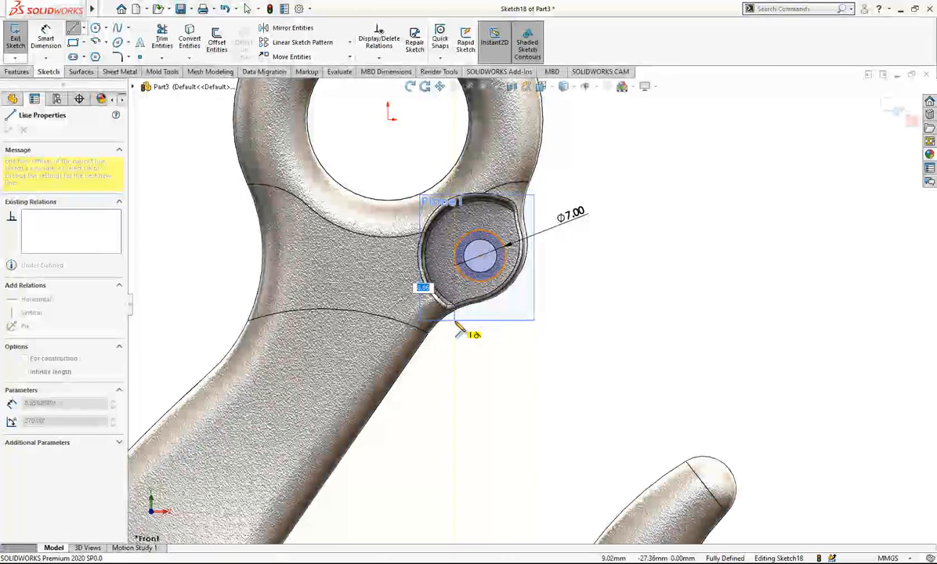
{"action": "key", "text": "Escape"}
{"action": "key", "text": "Escape"}
Step: Create a clockwise constant-pitch helix from the 7 mm circle with 1.25 mm pitch, 1.425 revolutions, 180° start angle and 0° taper
{"action": "middle_click_drag", "start_coordinate": [555, 263], "coordinate": [547, 274], "text": "ctrl"}
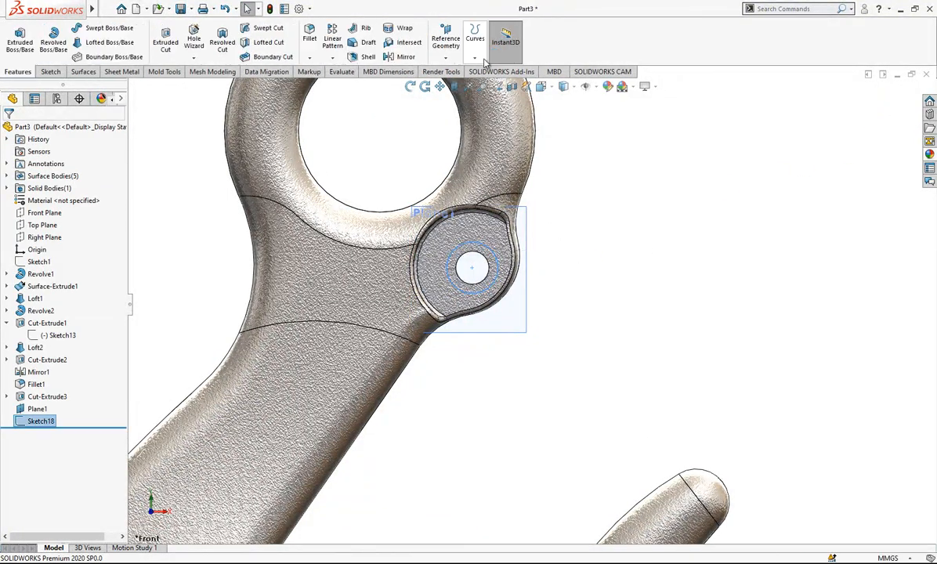
{"action": "left_click", "coordinate": [445, 45]}
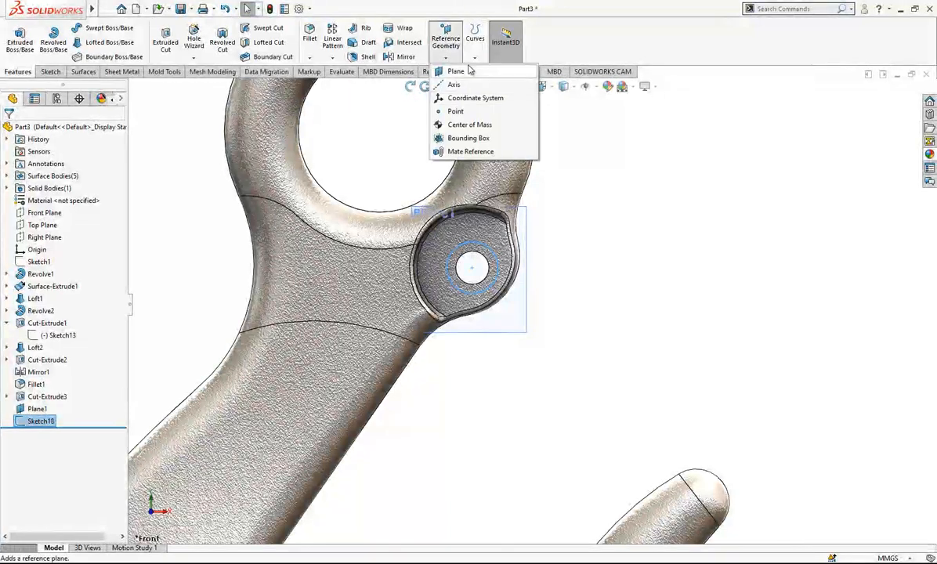
{"action": "left_click", "coordinate": [475, 58]}
{"action": "left_click", "coordinate": [486, 140]}
{"action": "middle_click_drag", "start_coordinate": [469, 268], "coordinate": [309, 278]}
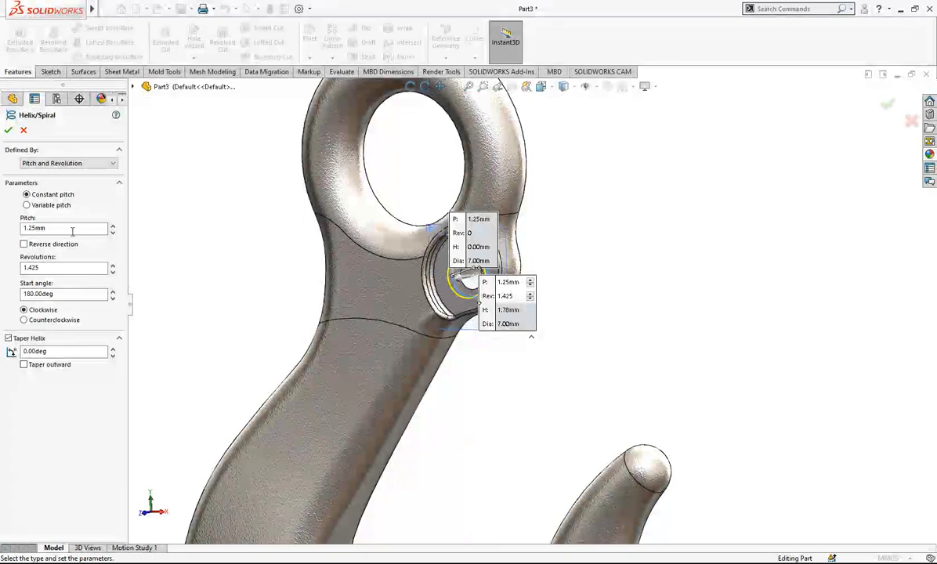
{"action": "left_click_drag", "start_coordinate": [72, 228], "coordinate": [25, 228]}
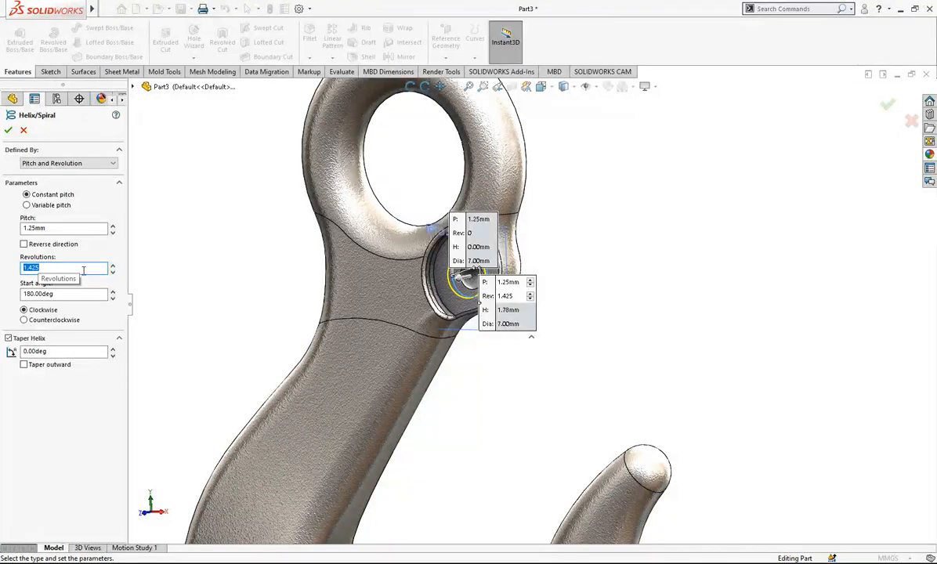
{"action": "scroll", "coordinate": [478, 294], "scroll_direction": "down", "scroll_amount": 5}
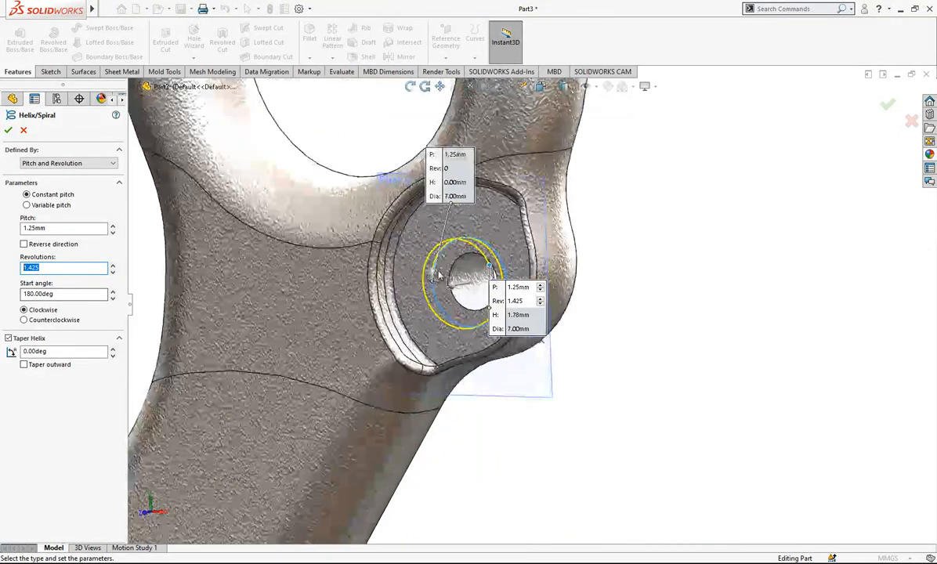
{"action": "middle_click_drag", "start_coordinate": [521, 289], "coordinate": [523, 307]}
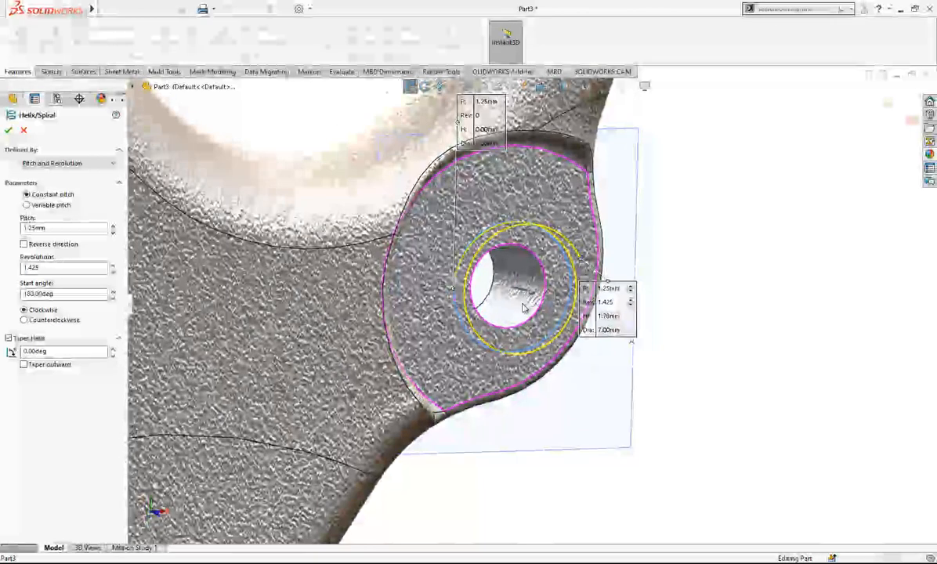
{"action": "scroll", "coordinate": [578, 267], "scroll_direction": "up", "scroll_amount": 2}
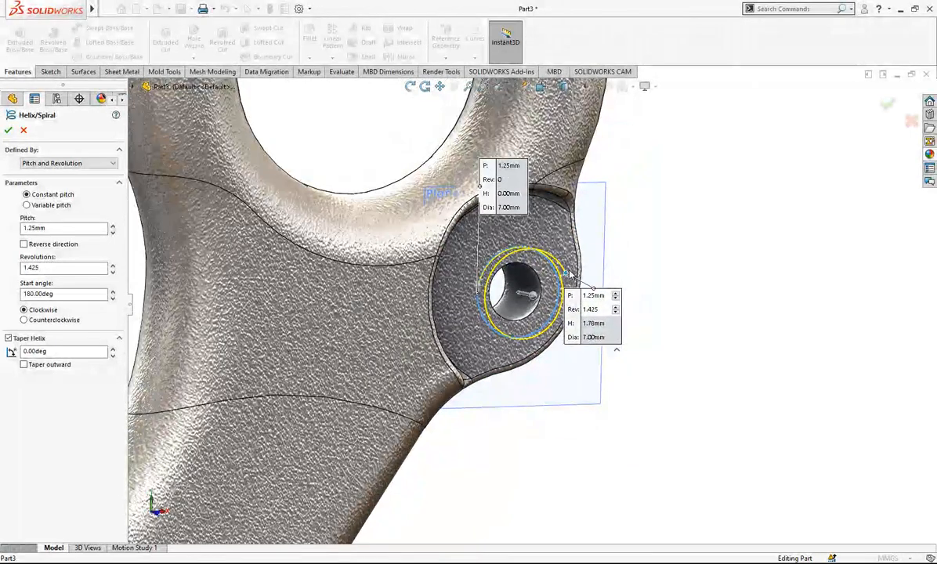
{"action": "scroll", "coordinate": [529, 299], "scroll_direction": "up", "scroll_amount": 1}
{"action": "middle_click_drag", "start_coordinate": [530, 299], "coordinate": [517, 329]}
{"action": "scroll", "coordinate": [533, 337], "scroll_direction": "down", "scroll_amount": 1}
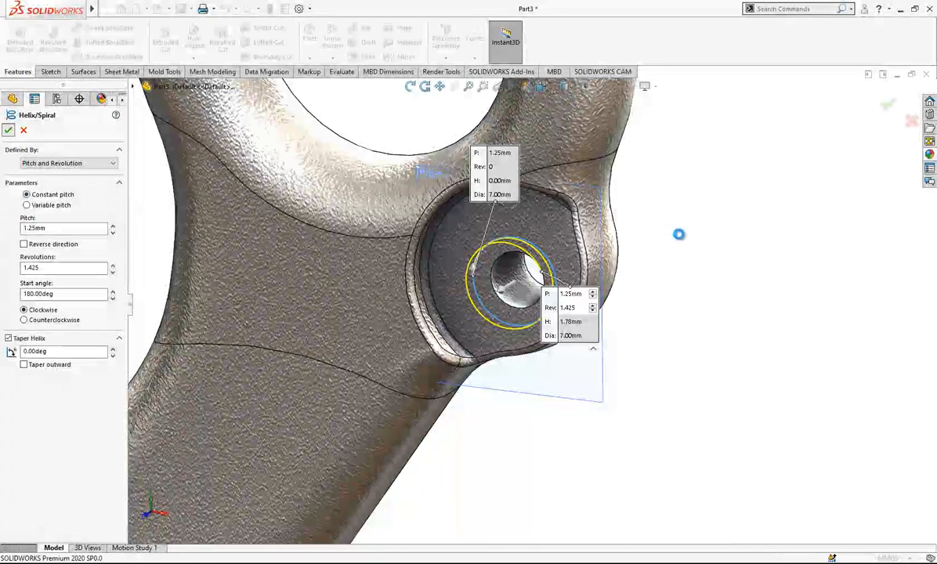
{"action": "scroll", "coordinate": [723, 284], "scroll_direction": "up", "scroll_amount": 2}
Step: Start a 3D sketch and convert the helix into it as a sketch curve
{"action": "middle_click_drag", "start_coordinate": [586, 318], "coordinate": [439, 298]}
{"action": "left_click", "coordinate": [39, 71]}
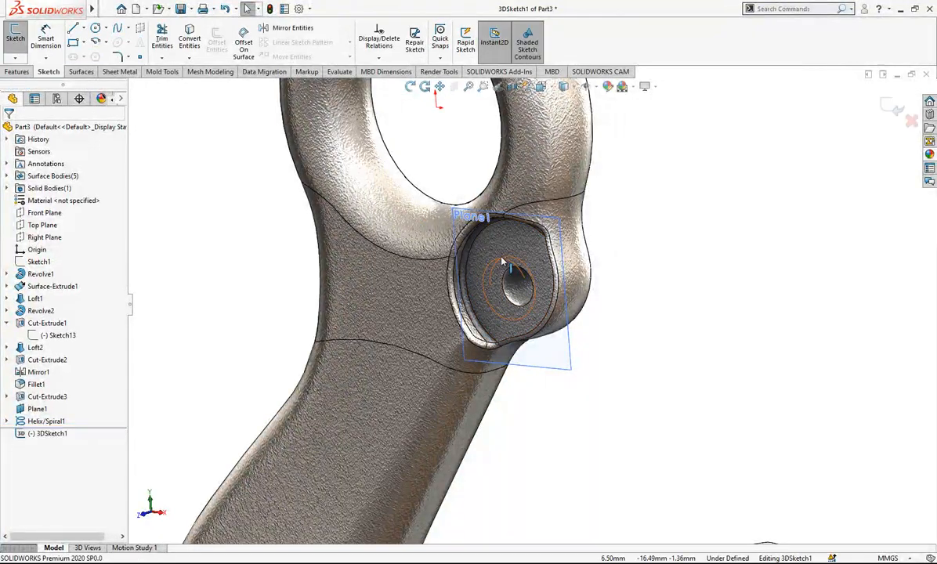
{"action": "middle_click_drag", "start_coordinate": [486, 286], "coordinate": [529, 296]}
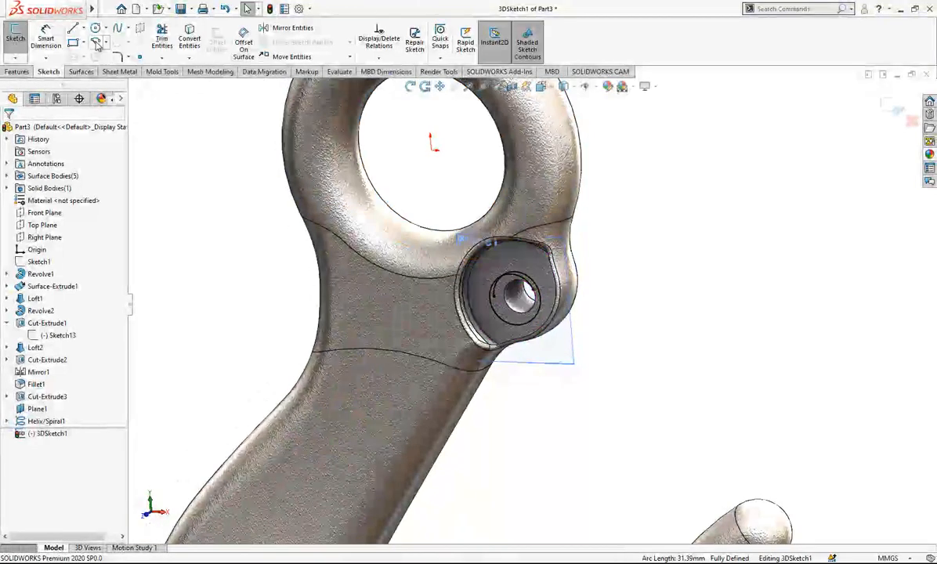
Step: Sketch a straight line downward along Y from the helix's start point, past the recess's lower edge
{"action": "left_click", "coordinate": [74, 29]}
{"action": "left_click", "coordinate": [493, 298]}
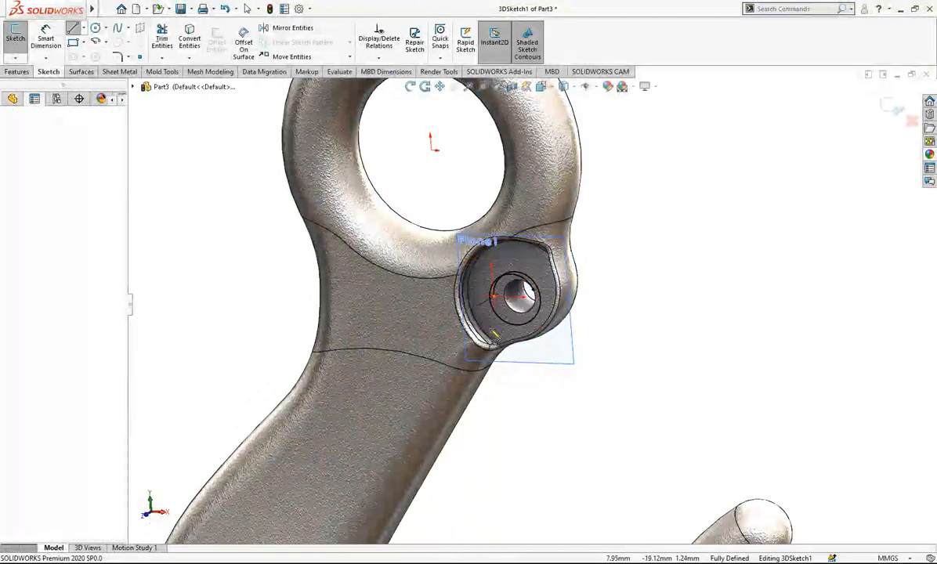
{"action": "left_click", "coordinate": [500, 381]}
{"action": "key", "text": "Escape"}
{"action": "middle_click_drag", "start_coordinate": [500, 366], "coordinate": [303, 328]}
{"action": "scroll", "coordinate": [501, 360], "scroll_direction": "up", "scroll_amount": 2}
{"action": "left_click", "coordinate": [505, 359]}
{"action": "key", "text": "Escape"}
{"action": "left_click", "coordinate": [69, 29]}
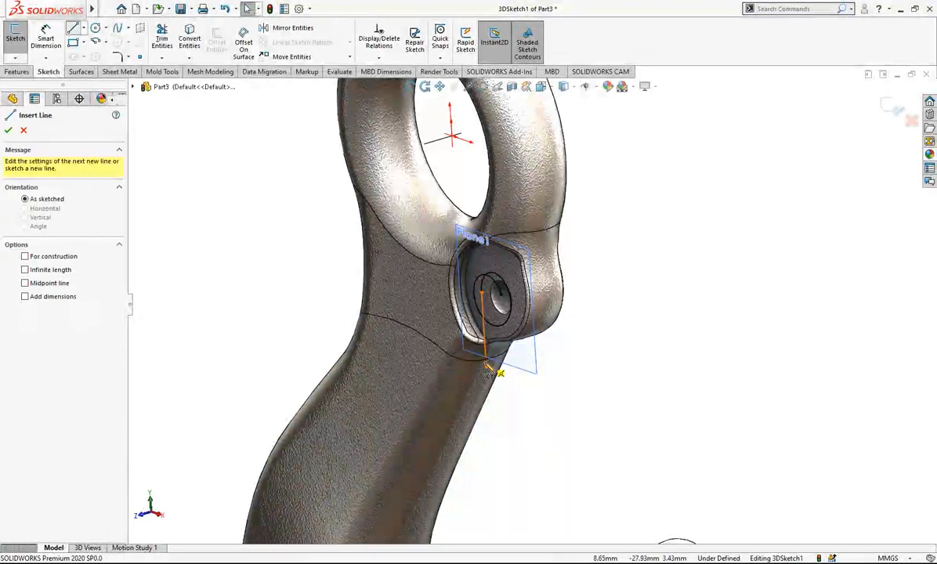
{"action": "left_click", "coordinate": [487, 367]}
{"action": "left_click", "coordinate": [516, 360]}
{"action": "key", "text": "Escape"}
{"action": "mouse_move", "coordinate": [516, 361]}
{"action": "middle_mouse_down"}
{"action": "mouse_move", "coordinate": [498, 349]}
{"action": "mouse_move", "coordinate": [447, 350]}
{"action": "mouse_move", "coordinate": [531, 362]}
{"action": "mouse_move", "coordinate": [504, 349]}
{"action": "mouse_move", "coordinate": [483, 367]}
{"action": "mouse_move", "coordinate": [506, 371]}
{"action": "middle_mouse_up"}
{"action": "left_click", "coordinate": [531, 359]}
{"action": "key", "text": "Escape"}
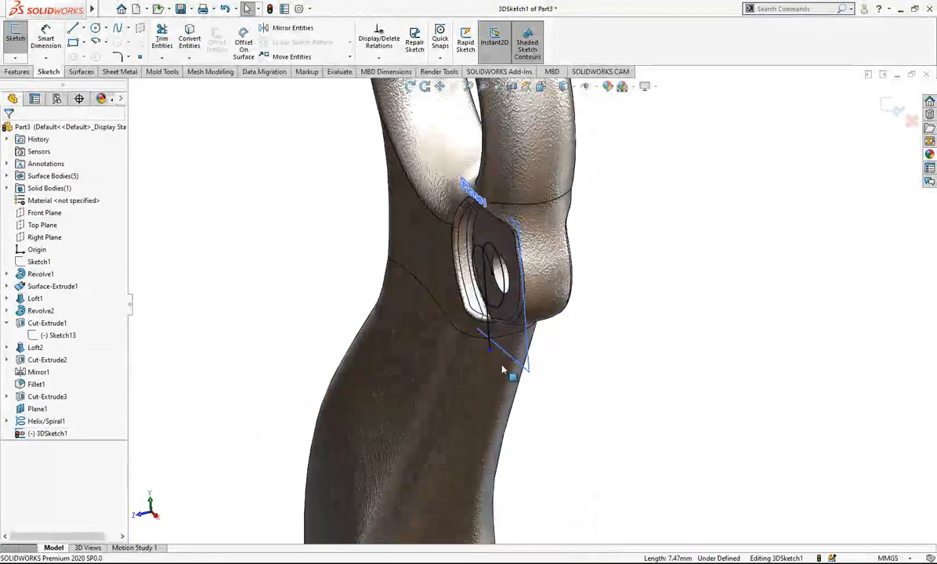
Step: Sketch a short line about 3 mm long in the YZ plane from the vertical line's lower end and adjust the shared endpoint
{"action": "left_click", "coordinate": [73, 29]}
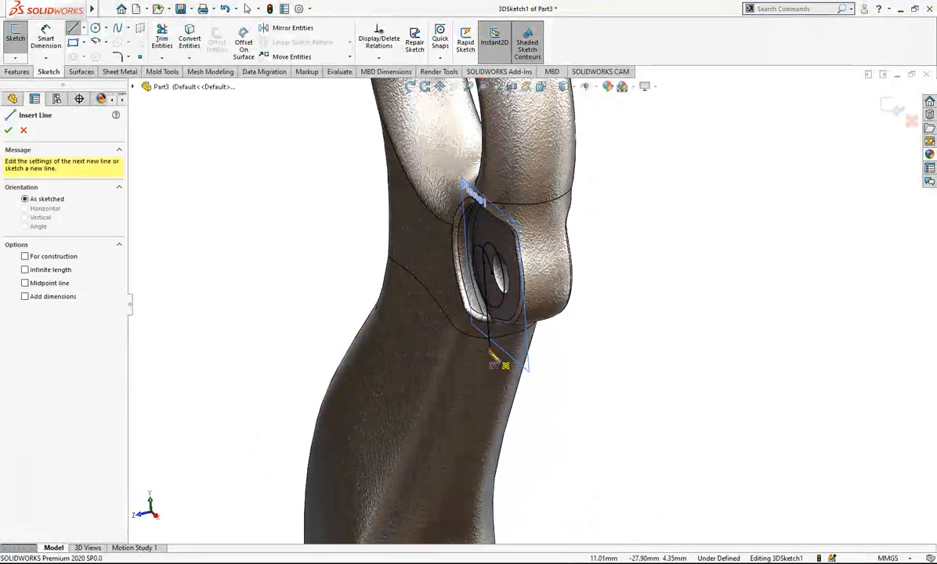
{"action": "left_click", "coordinate": [492, 354]}
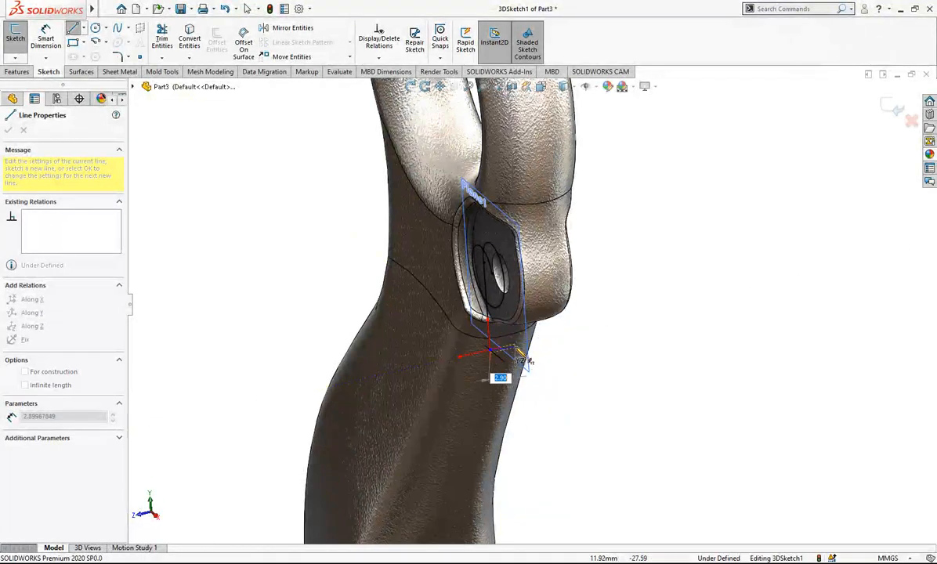
{"action": "left_click", "coordinate": [519, 345]}
{"action": "key", "text": "Escape"}
{"action": "mouse_move", "coordinate": [519, 345]}
{"action": "middle_mouse_down"}
{"action": "mouse_move", "coordinate": [613, 244]}
{"action": "mouse_move", "coordinate": [595, 277]}
{"action": "mouse_move", "coordinate": [523, 333]}
{"action": "middle_mouse_up"}
{"action": "left_click", "coordinate": [515, 315]}
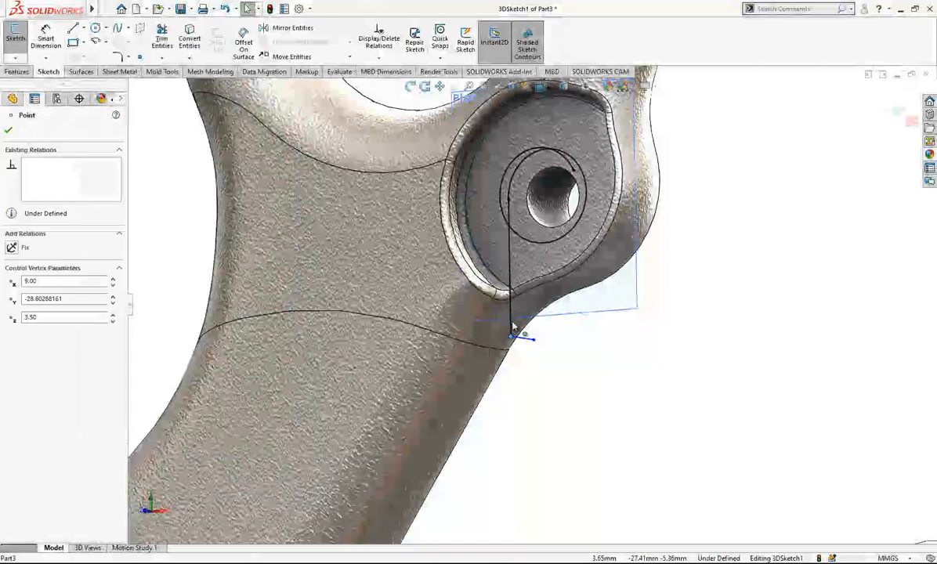
{"action": "left_click_drag", "start_coordinate": [517, 316], "coordinate": [521, 317]}
{"action": "key", "text": "Escape"}
Step: Round the corner between the vertical line and the short line with a 2 mm sketch fillet
{"action": "left_click", "coordinate": [119, 57]}
{"action": "mouse_move", "coordinate": [572, 301]}
{"action": "middle_mouse_down"}
{"action": "mouse_move", "coordinate": [534, 334]}
{"action": "mouse_move", "coordinate": [495, 299]}
{"action": "middle_mouse_up"}
{"action": "double_click", "coordinate": [66, 236]}
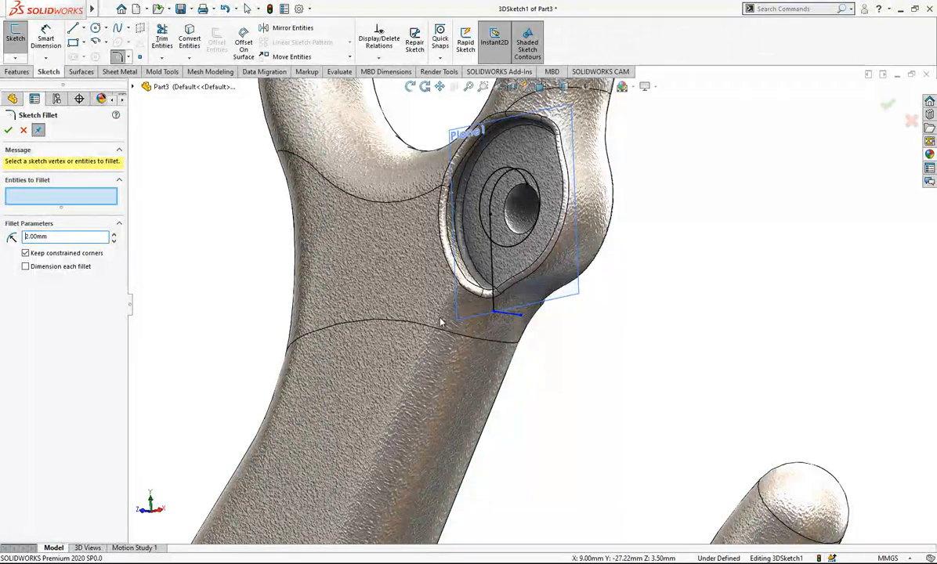
{"action": "left_click", "coordinate": [496, 308]}
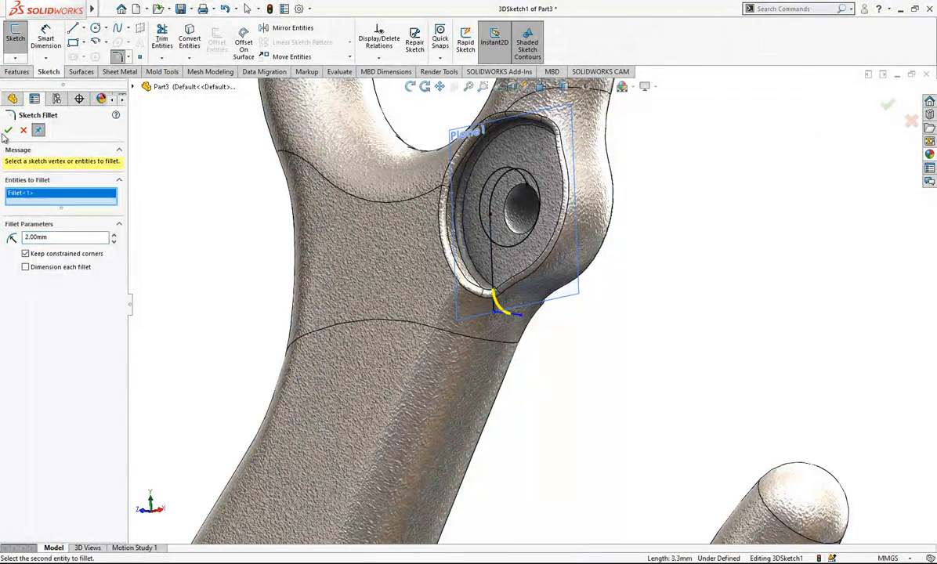
{"action": "mouse_move", "coordinate": [411, 288]}
{"action": "middle_mouse_down"}
{"action": "mouse_move", "coordinate": [433, 318]}
{"action": "mouse_move", "coordinate": [529, 335]}
{"action": "middle_mouse_up"}
{"action": "key", "text": "Escape"}
{"action": "mouse_move", "coordinate": [516, 313]}
{"action": "left_mouse_down"}
{"action": "mouse_move", "coordinate": [534, 315]}
{"action": "mouse_move", "coordinate": [522, 311]}
{"action": "left_mouse_up"}
Step: Dimension the vertical leg to 8.5 mm from the helix's start point to the filleted corner's virtual intersection
{"action": "middle_click_drag", "start_coordinate": [519, 315], "coordinate": [587, 333]}
{"action": "scroll", "coordinate": [561, 237], "scroll_direction": "down", "scroll_amount": 2}
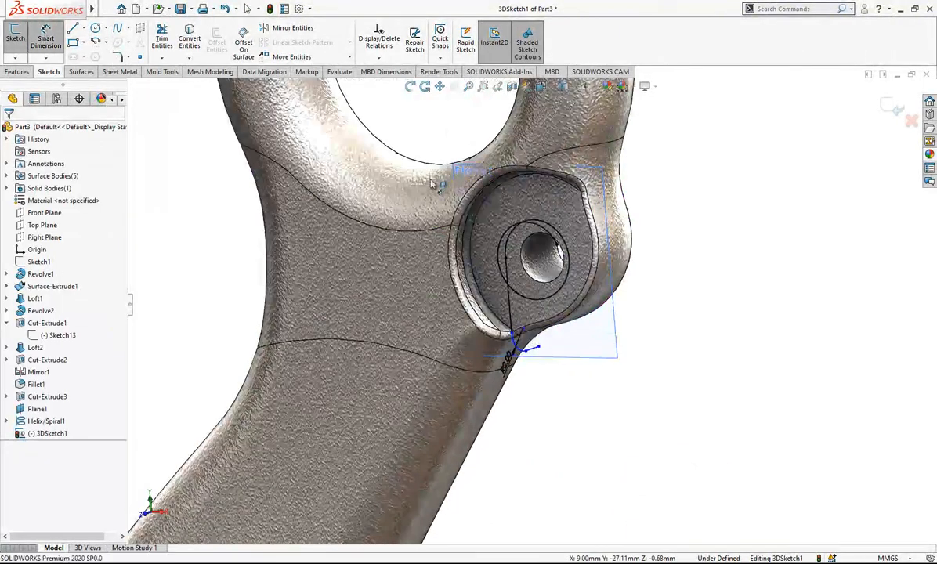
{"action": "left_click", "coordinate": [508, 286]}
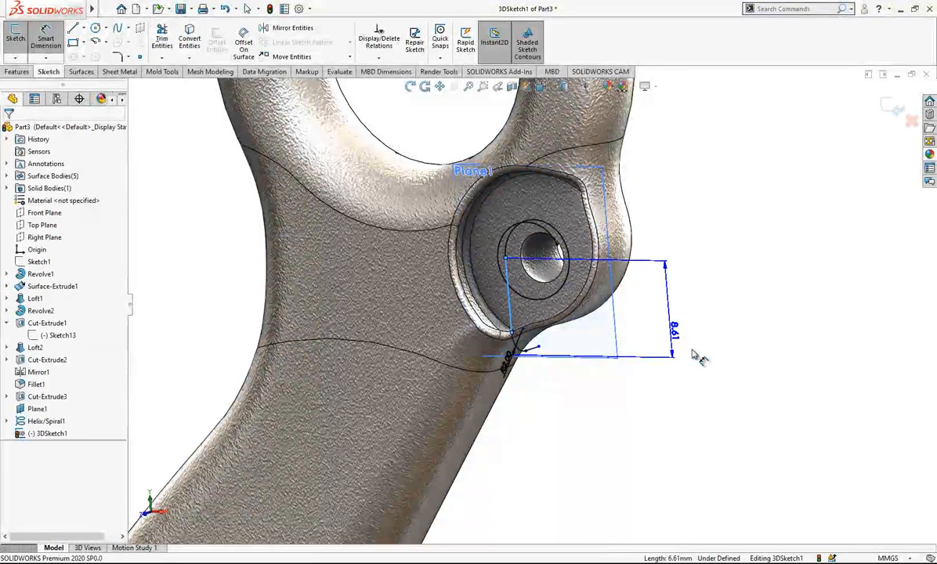
{"action": "left_click", "coordinate": [694, 356]}
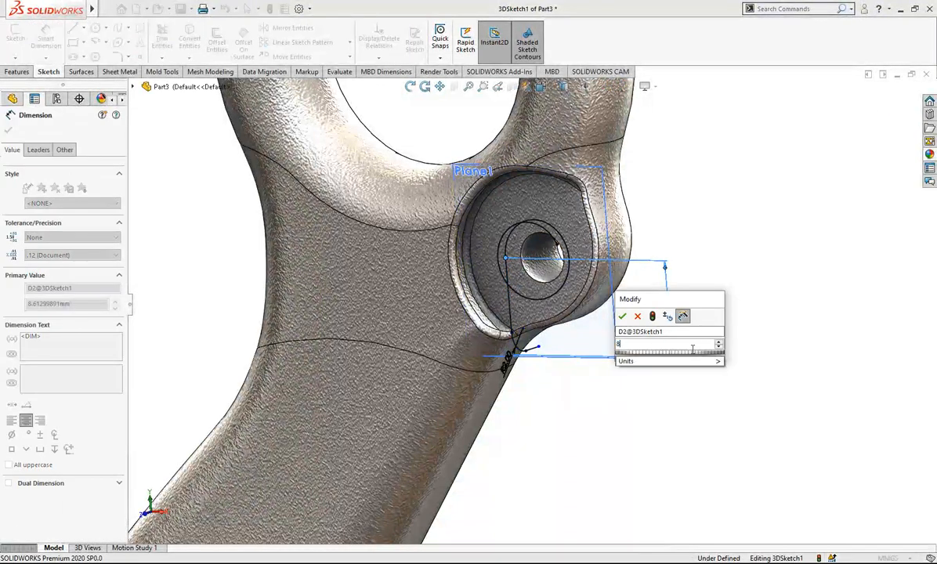
{"action": "key", "text": "Return"}
{"action": "scroll", "coordinate": [548, 333], "scroll_direction": "down", "scroll_amount": 3}
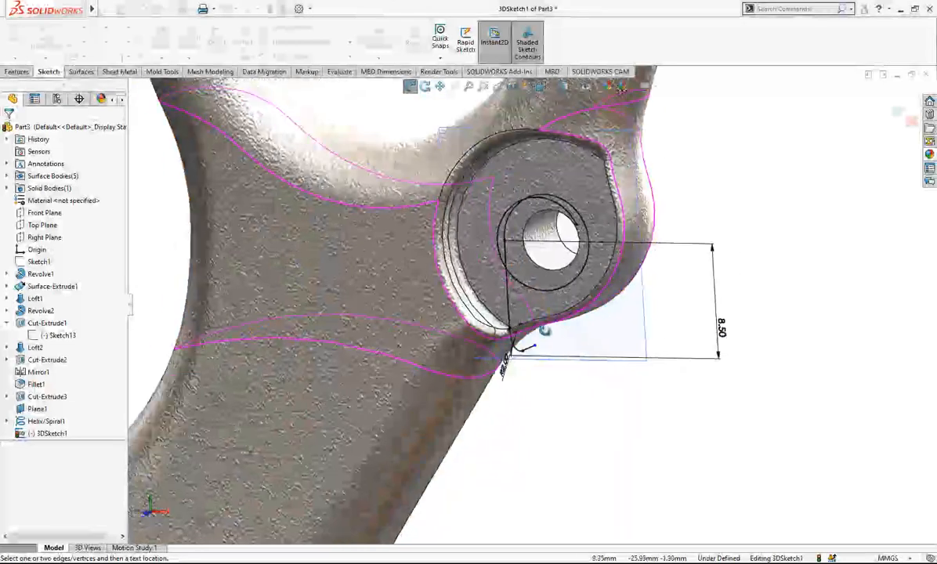
Step: Sketch a slanted line about 15.7 mm long in the XY plane, downward from the helix's other end
{"action": "mouse_move", "coordinate": [551, 361]}
{"action": "middle_mouse_down"}
{"action": "mouse_move", "coordinate": [554, 345]}
{"action": "mouse_move", "coordinate": [481, 356]}
{"action": "mouse_move", "coordinate": [520, 339]}
{"action": "middle_mouse_up"}
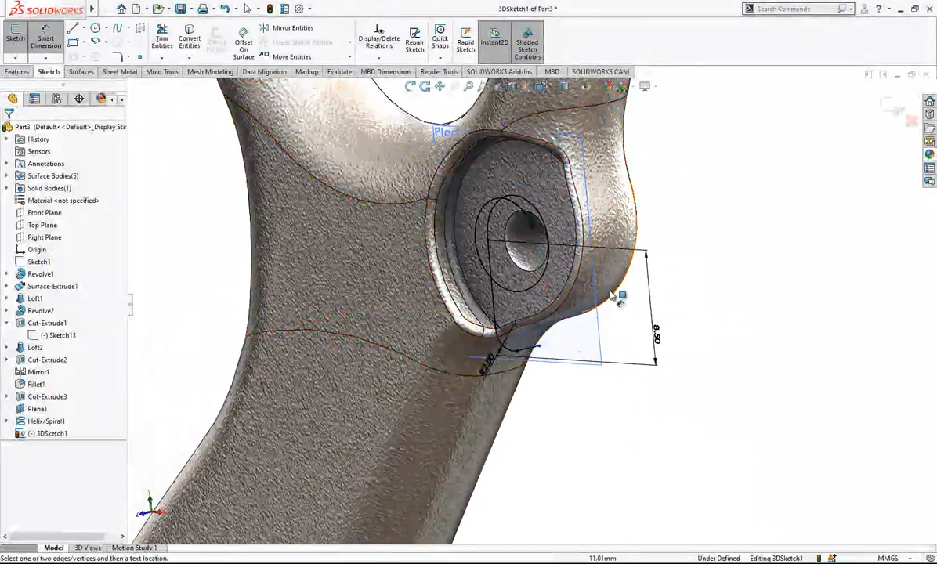
{"action": "scroll", "coordinate": [610, 295], "scroll_direction": "up", "scroll_amount": 2}
{"action": "middle_click_drag", "start_coordinate": [575, 225], "coordinate": [597, 207]}
{"action": "left_click", "coordinate": [74, 32]}
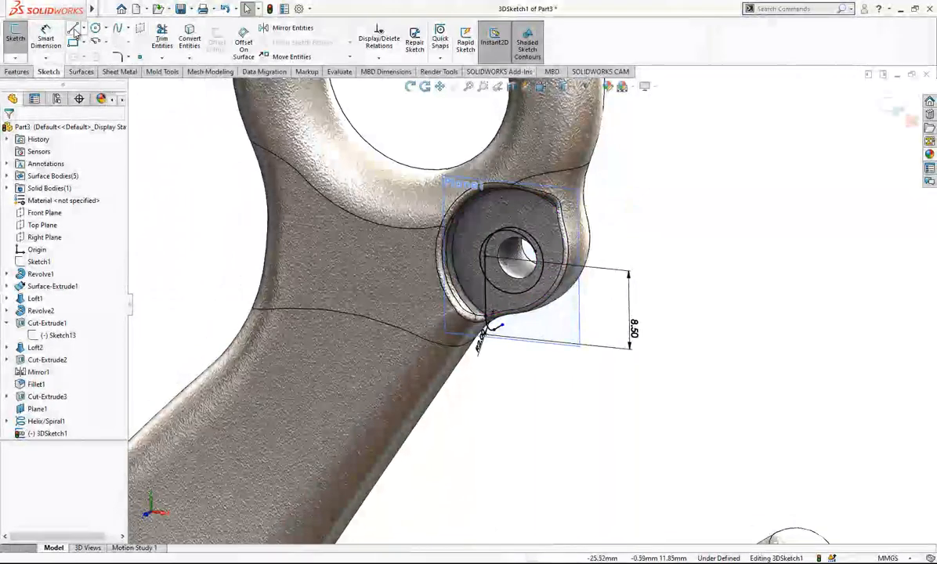
{"action": "left_click", "coordinate": [75, 32]}
{"action": "left_click", "coordinate": [535, 255]}
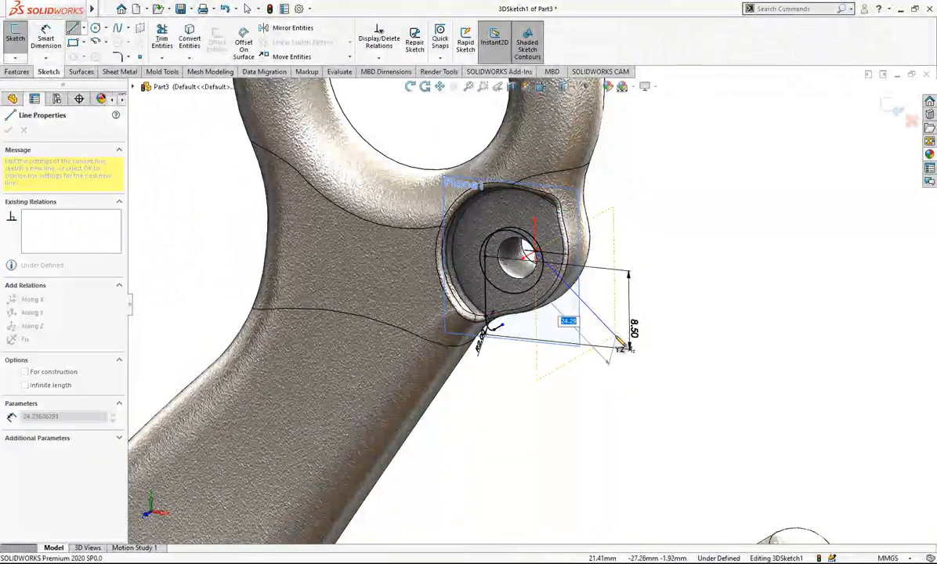
{"action": "middle_click_drag", "start_coordinate": [596, 344], "coordinate": [570, 360]}
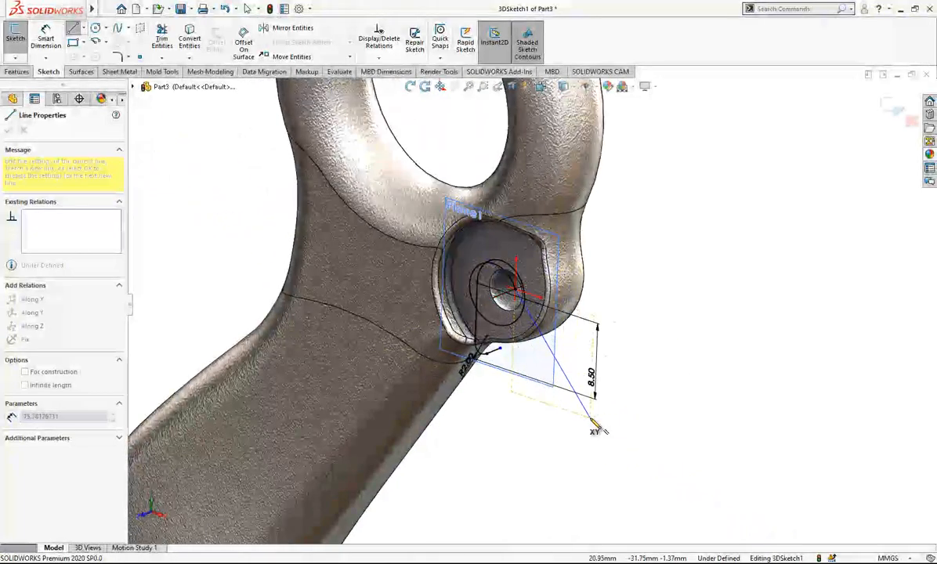
{"action": "key", "text": "Escape"}
{"action": "mouse_move", "coordinate": [535, 305]}
{"action": "middle_mouse_down"}
{"action": "mouse_move", "coordinate": [466, 264]}
{"action": "mouse_move", "coordinate": [472, 178]}
{"action": "mouse_move", "coordinate": [557, 325]}
{"action": "mouse_move", "coordinate": [595, 337]}
{"action": "mouse_move", "coordinate": [439, 241]}
{"action": "mouse_move", "coordinate": [523, 296]}
{"action": "middle_mouse_up"}
{"action": "left_click", "coordinate": [576, 359]}
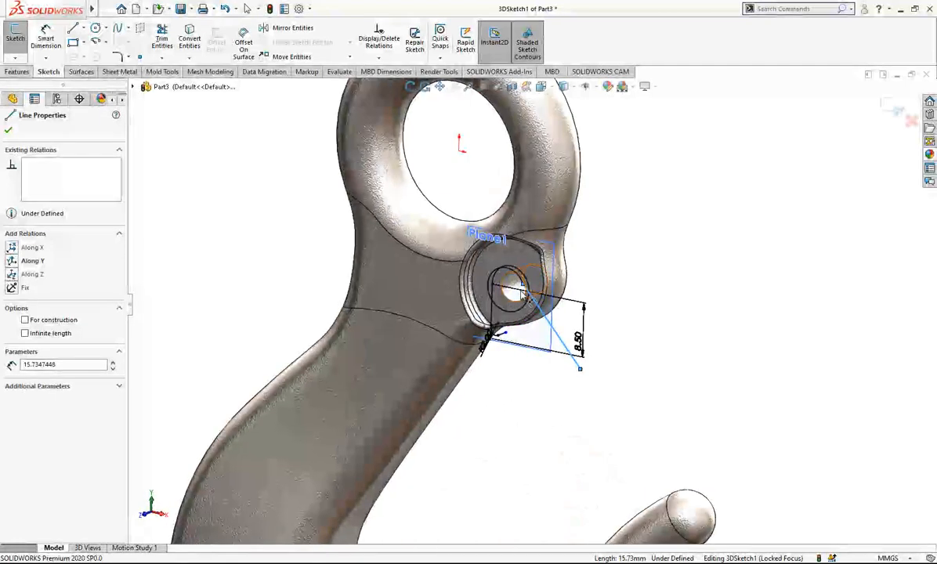
{"action": "key", "text": "Escape"}
Step: Make the slanted line tangent to the converted helix curve
{"action": "scroll", "coordinate": [519, 286], "scroll_direction": "down", "scroll_amount": 2}
{"action": "left_click", "coordinate": [516, 262]}
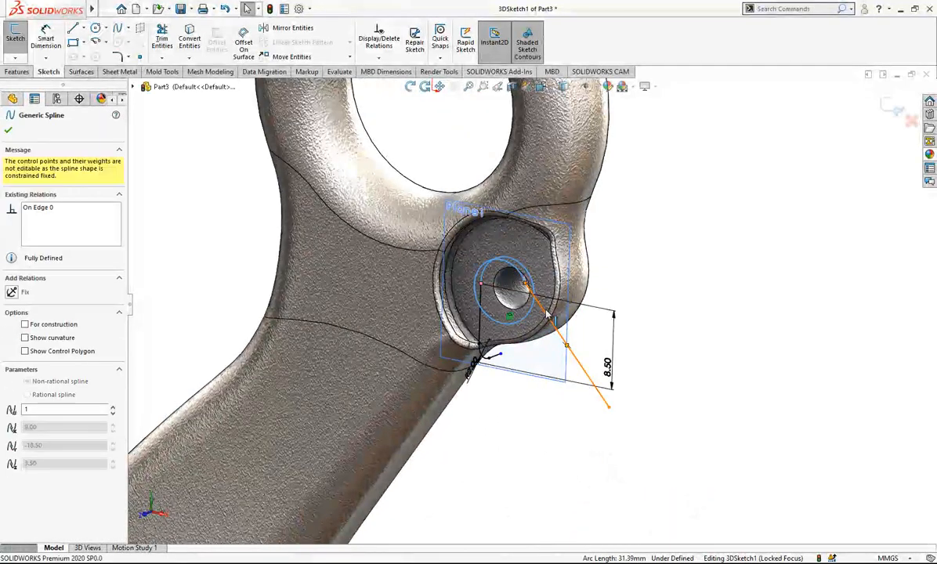
{"action": "left_click", "coordinate": [547, 314], "text": "ctrl"}
{"action": "left_click", "coordinate": [45, 313]}
{"action": "mouse_move", "coordinate": [471, 321]}
{"action": "middle_mouse_down"}
{"action": "mouse_move", "coordinate": [487, 307]}
{"action": "mouse_move", "coordinate": [499, 335]}
{"action": "mouse_move", "coordinate": [553, 329]}
{"action": "mouse_move", "coordinate": [597, 373]}
{"action": "middle_mouse_up"}
Step: Dimension the length of the line leaving the helix's other end to 16 mm
{"action": "right_click_drag", "start_coordinate": [596, 288], "coordinate": [595, 259]}
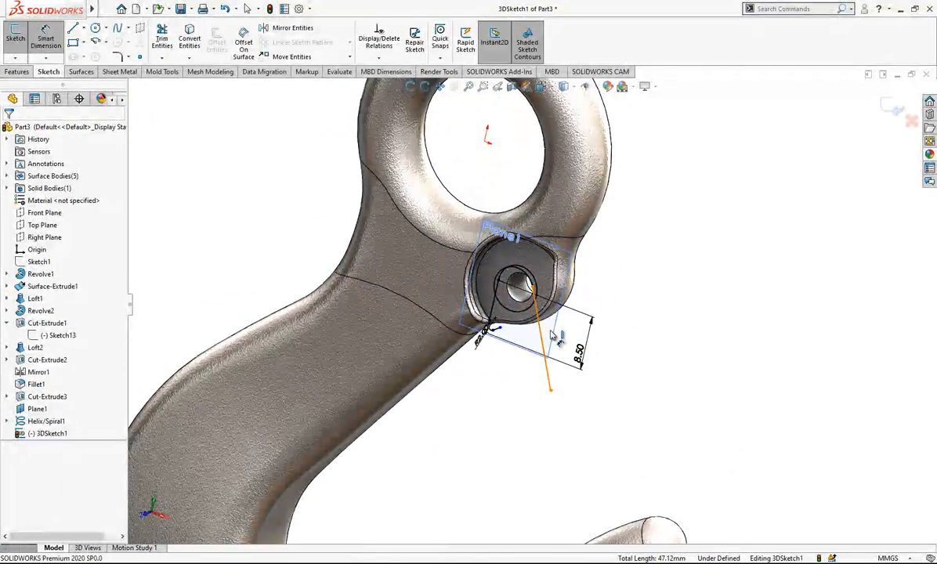
{"action": "left_click", "coordinate": [552, 337]}
{"action": "left_click", "coordinate": [633, 351]}
{"action": "type", "text": "16"}
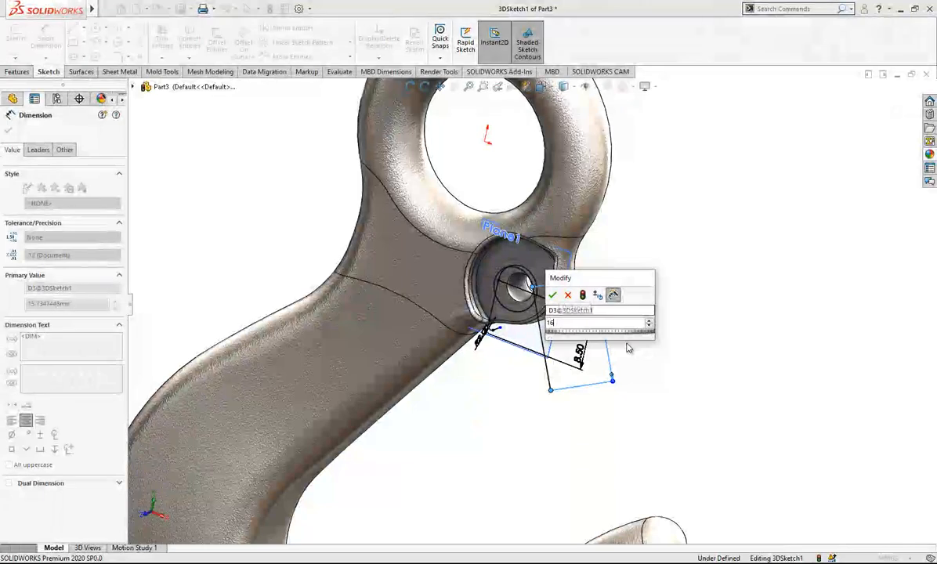
{"action": "key", "text": "Return"}
{"action": "key", "text": "Escape"}
Step: Exit the 3D sketch and hide the offset reference plane around the hole
{"action": "mouse_move", "coordinate": [612, 344]}
{"action": "middle_mouse_down"}
{"action": "mouse_move", "coordinate": [559, 287]}
{"action": "mouse_move", "coordinate": [588, 329]}
{"action": "mouse_move", "coordinate": [722, 208]}
{"action": "middle_mouse_up"}
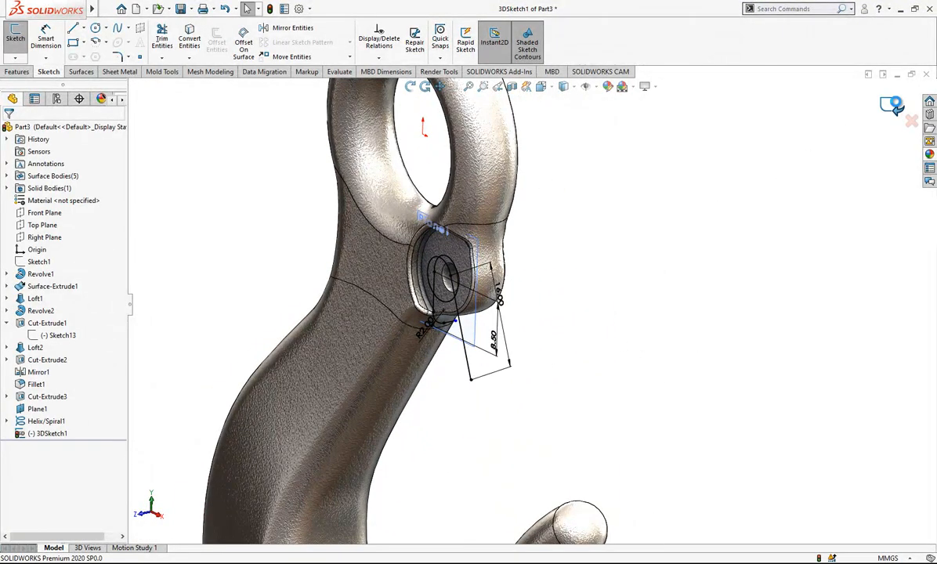
{"action": "scroll", "coordinate": [516, 316], "scroll_direction": "down", "scroll_amount": 1}
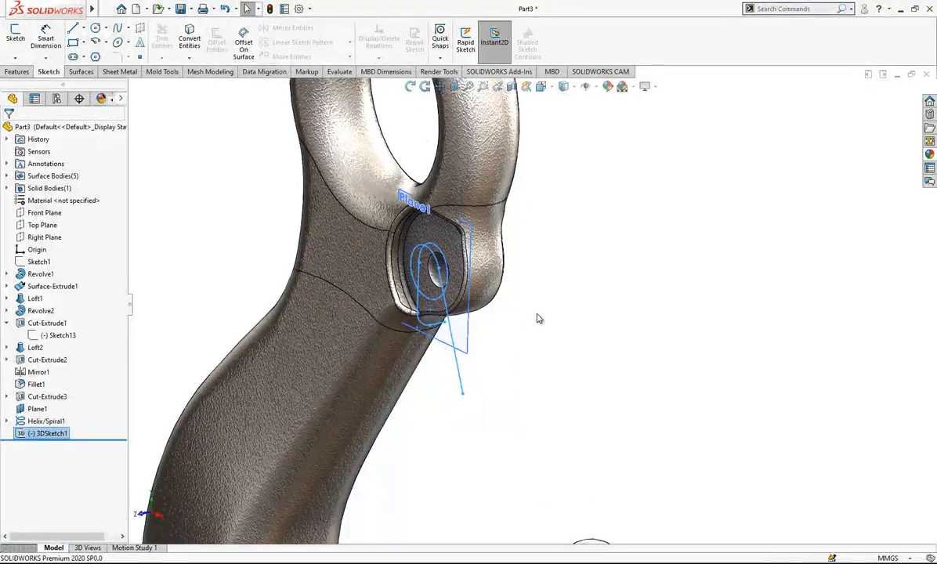
{"action": "left_click", "coordinate": [526, 295]}
{"action": "mouse_move", "coordinate": [526, 295]}
{"action": "middle_mouse_down"}
{"action": "mouse_move", "coordinate": [372, 304]}
{"action": "mouse_move", "coordinate": [303, 345]}
{"action": "mouse_move", "coordinate": [358, 300]}
{"action": "mouse_move", "coordinate": [429, 347]}
{"action": "middle_mouse_up"}
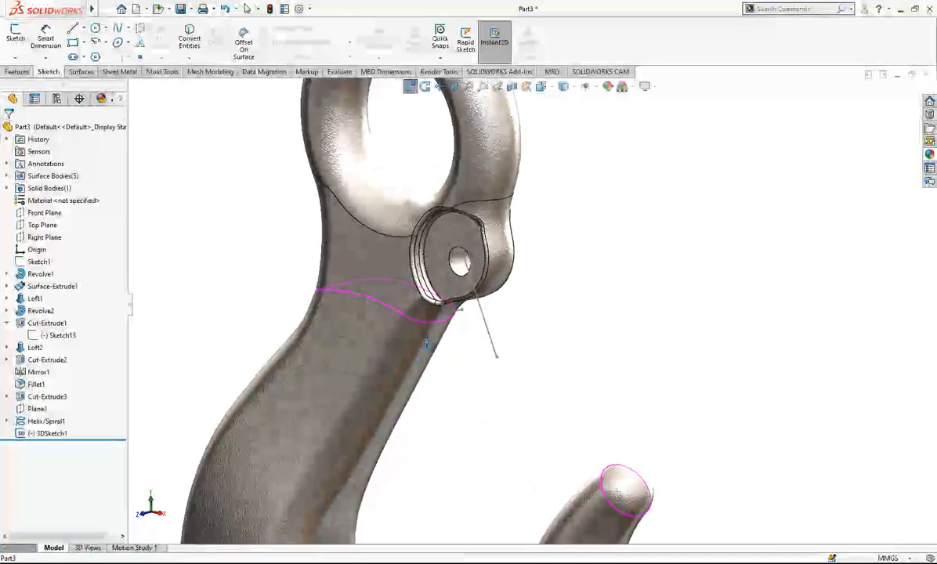
Step: Sketch a circle about 2.3 mm in diameter on the Front Plane at the spring path's hooked end and constrain its centre to the path
{"action": "scroll", "coordinate": [387, 289], "scroll_direction": "up", "scroll_amount": 3}
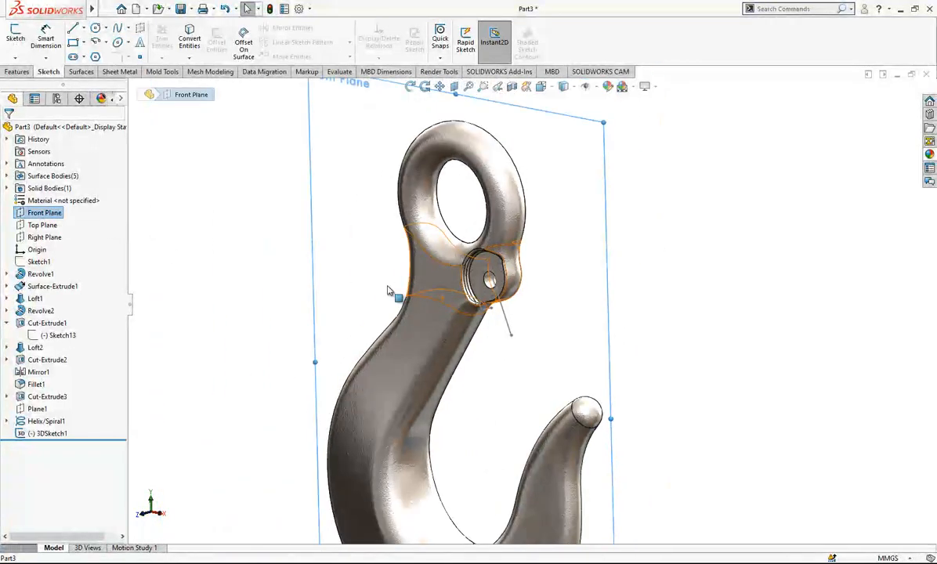
{"action": "left_click", "coordinate": [95, 29]}
{"action": "scroll", "coordinate": [467, 298], "scroll_direction": "down", "scroll_amount": 5}
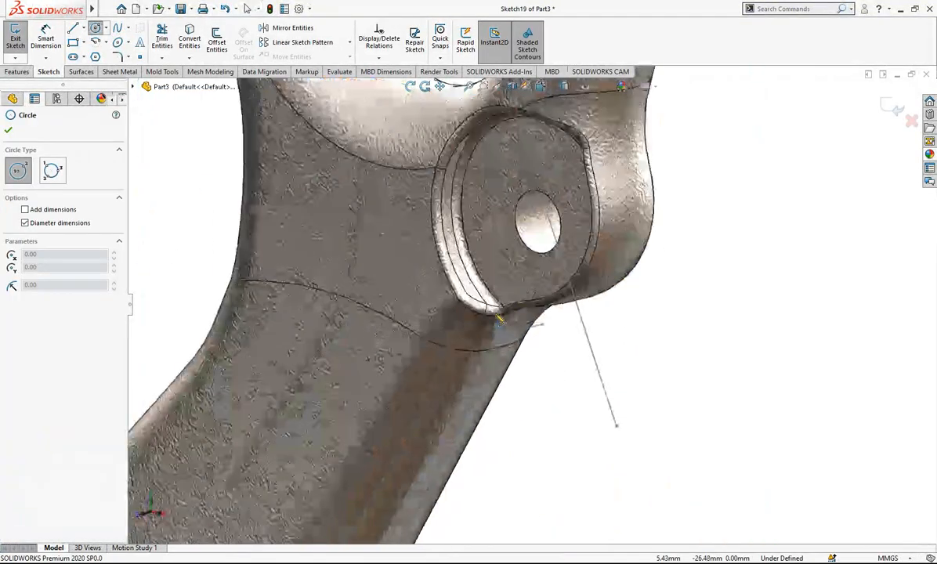
{"action": "left_click", "coordinate": [544, 324]}
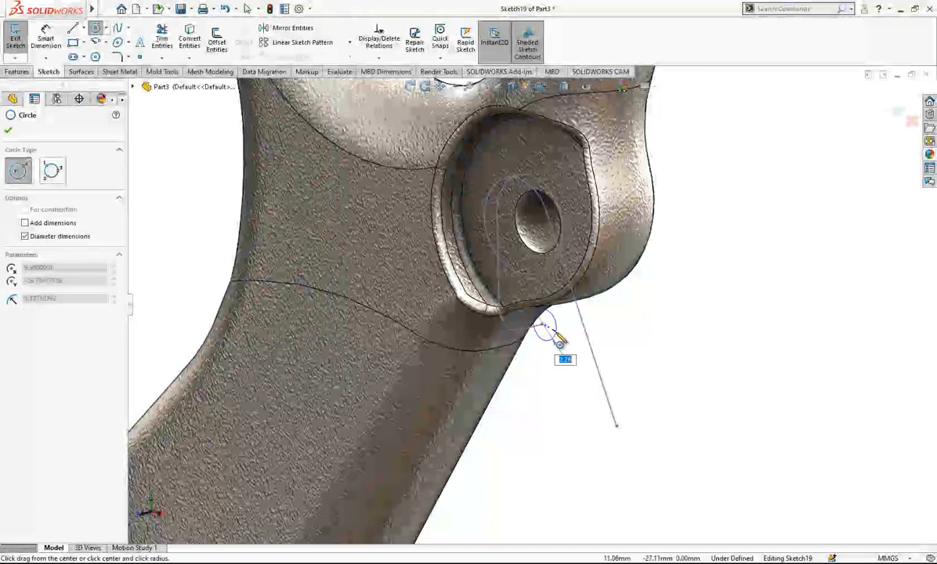
{"action": "left_click", "coordinate": [545, 325]}
{"action": "left_click", "coordinate": [522, 329], "text": "ctrl"}
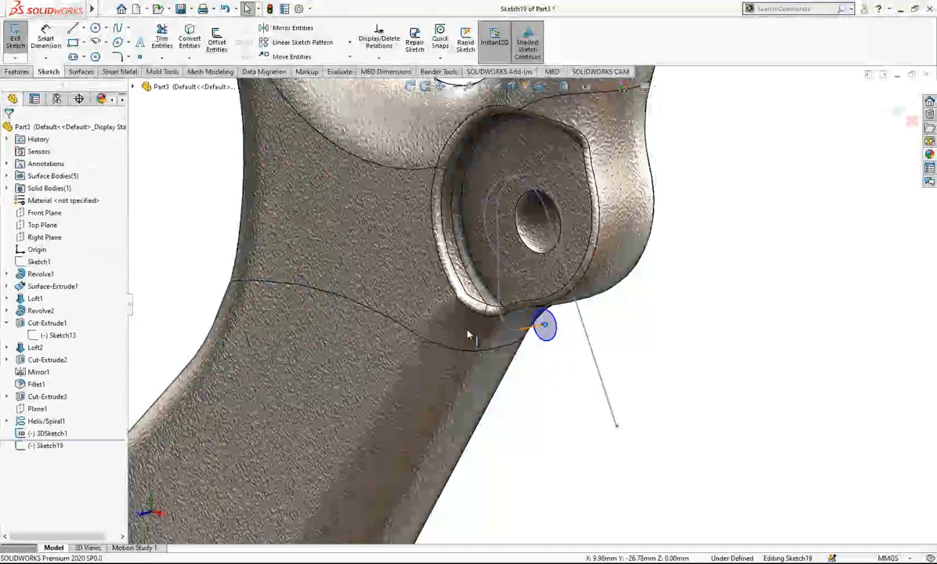
{"action": "key", "text": "Escape"}
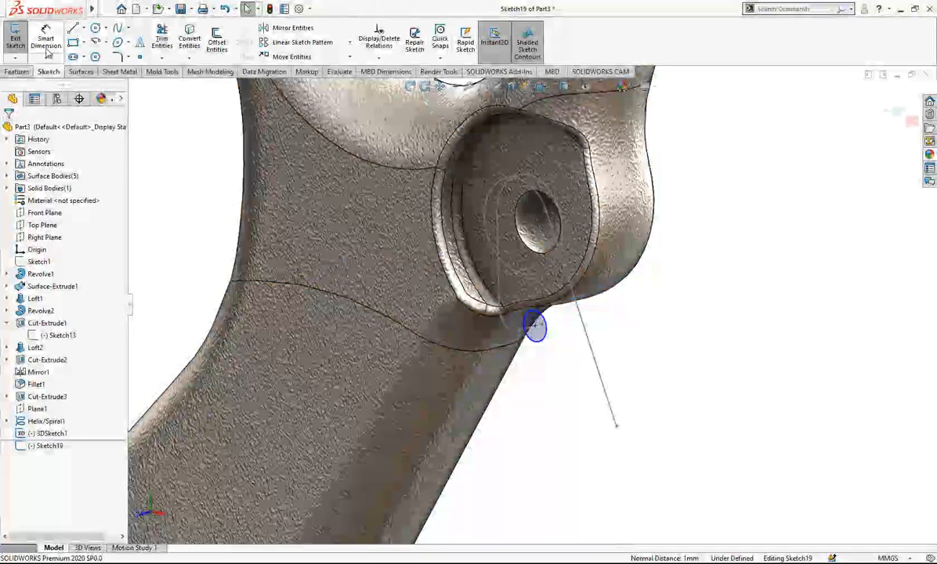
Step: Dimension the profile circle's diameter to 1 mm and exit the sketch
{"action": "left_click", "coordinate": [46, 41]}
{"action": "left_click", "coordinate": [548, 337]}
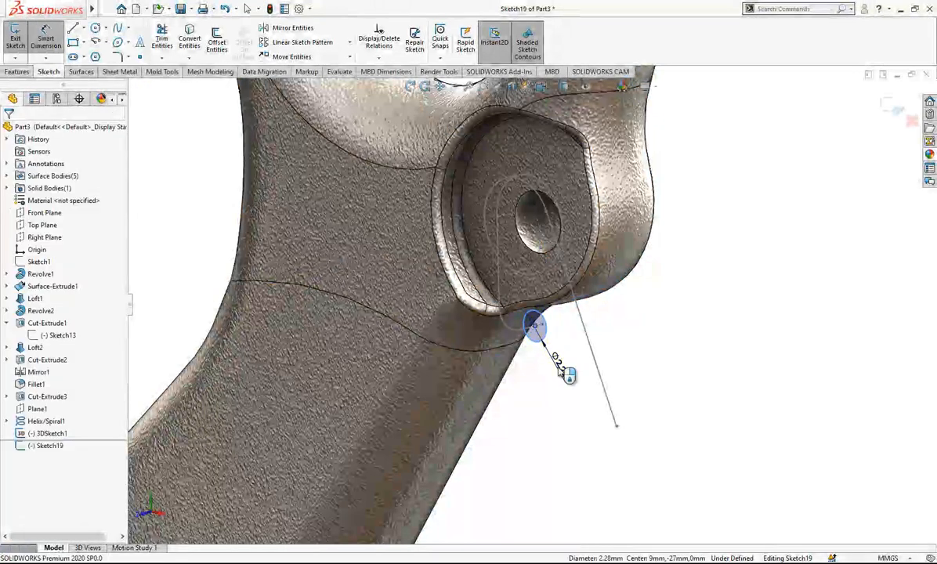
{"action": "left_click", "coordinate": [561, 372]}
{"action": "type", "text": "1"}
{"action": "key", "text": "Return"}
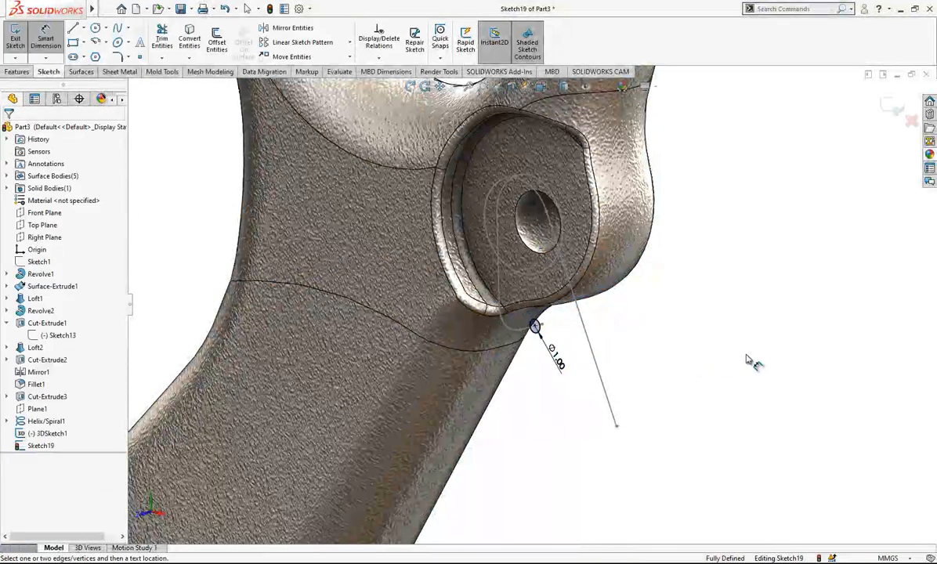
{"action": "left_click", "coordinate": [892, 106]}
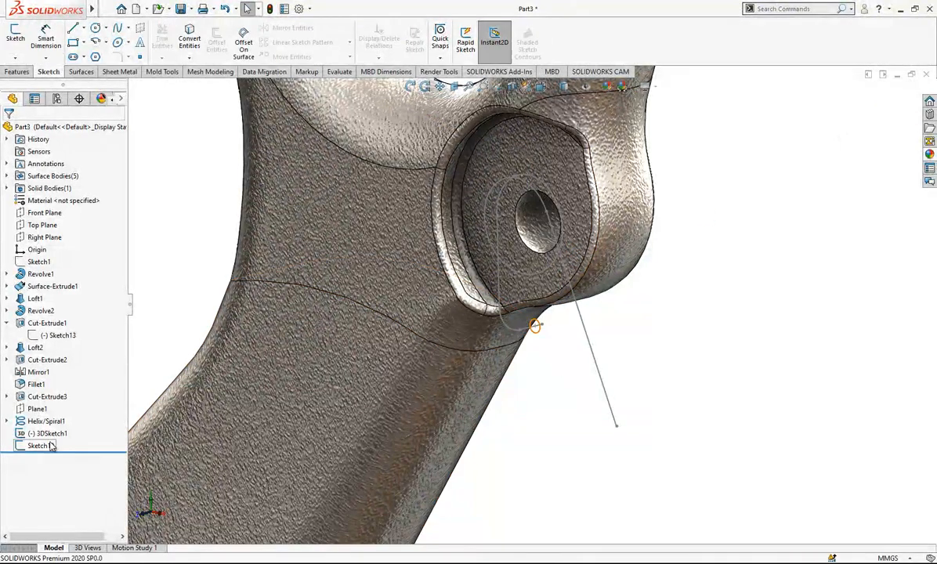
Step: Sweep the circular profile along the 3D sketch path as a solid body separate from the hook
{"action": "left_click", "coordinate": [24, 71]}
{"action": "left_click", "coordinate": [108, 27]}
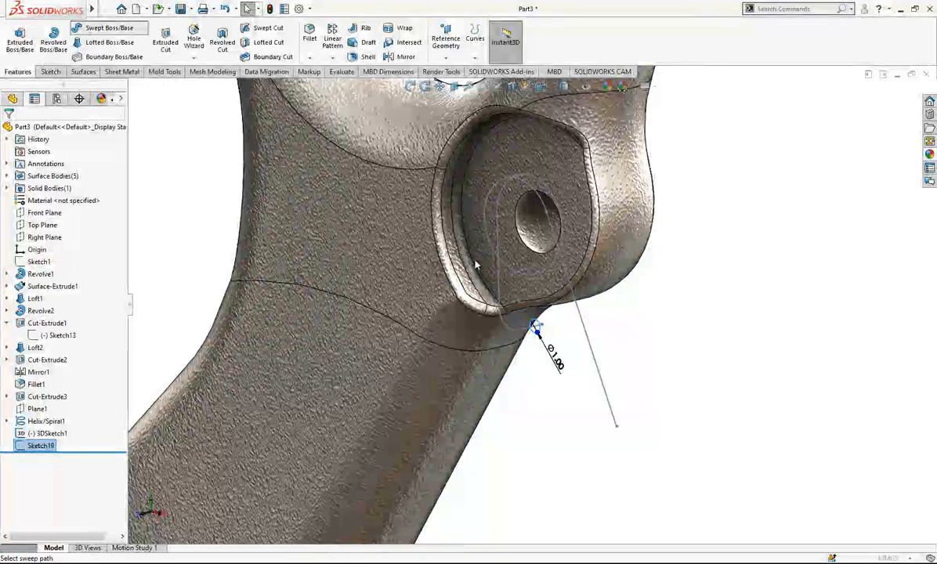
{"action": "left_click", "coordinate": [502, 295]}
{"action": "middle_click_drag", "start_coordinate": [501, 295], "coordinate": [539, 302]}
{"action": "scroll", "coordinate": [539, 302], "scroll_direction": "up", "scroll_amount": 1}
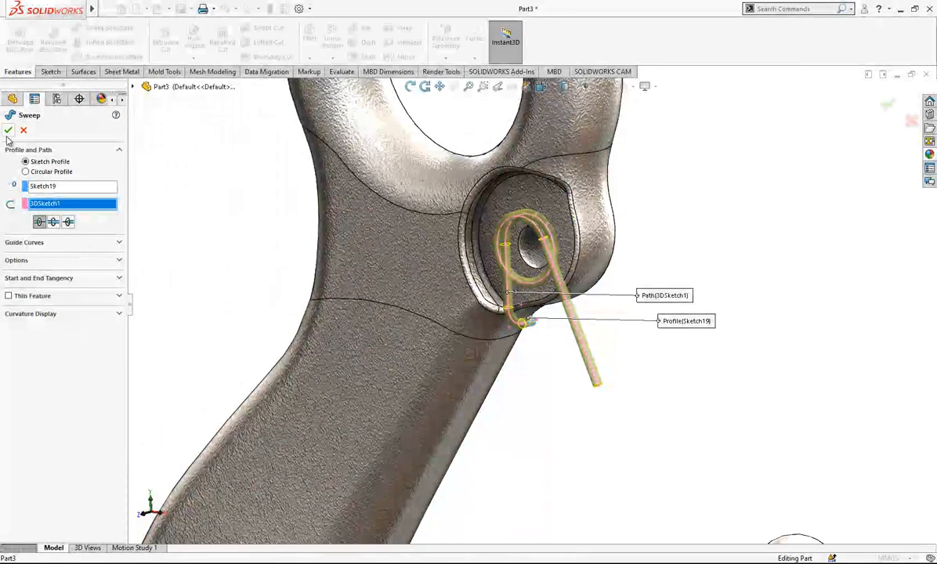
{"action": "left_click", "coordinate": [52, 262]}
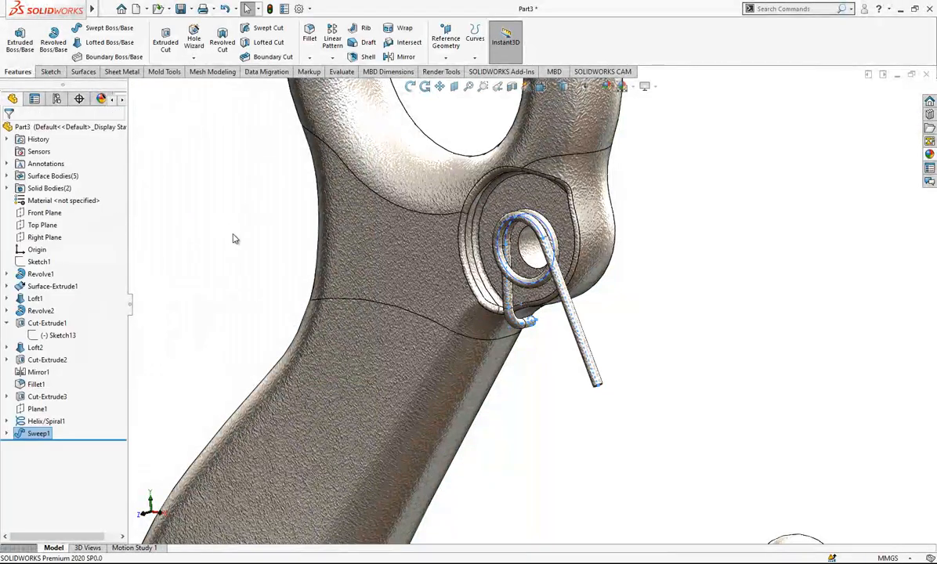
Step: Mirror the swept spring body about the Front Plane with Merge solids enabled
{"action": "scroll", "coordinate": [436, 208], "scroll_direction": "up", "scroll_amount": 2}
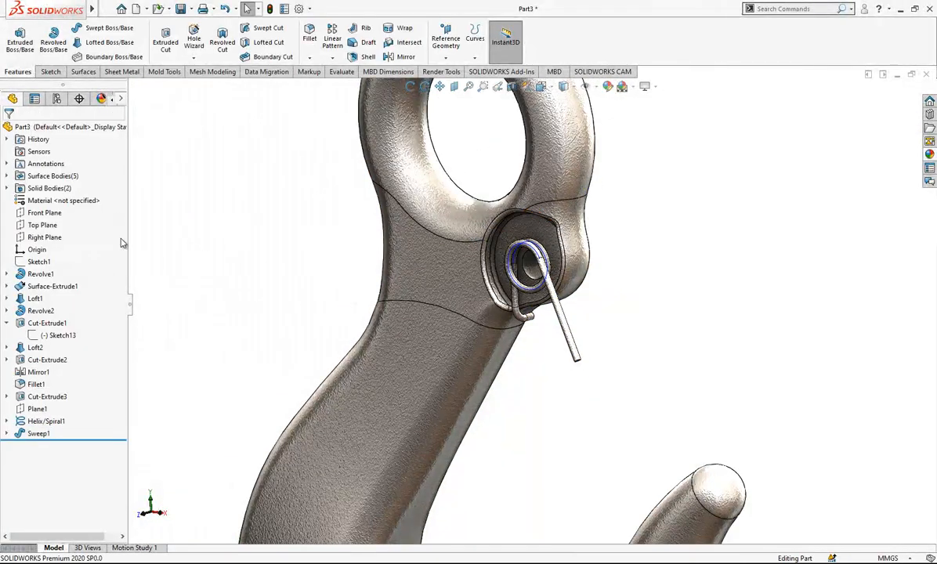
{"action": "left_click", "coordinate": [44, 212]}
{"action": "left_click", "coordinate": [406, 57]}
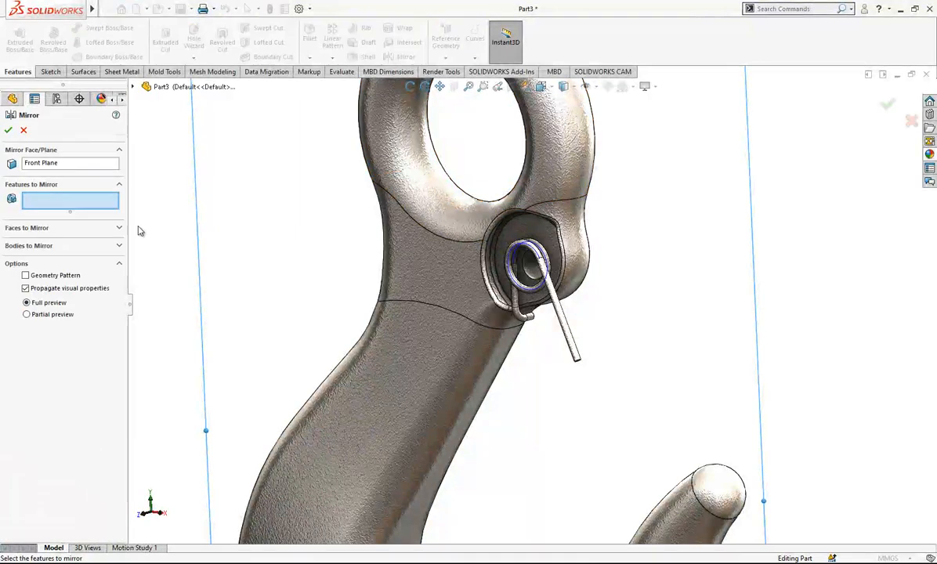
{"action": "left_click", "coordinate": [63, 248]}
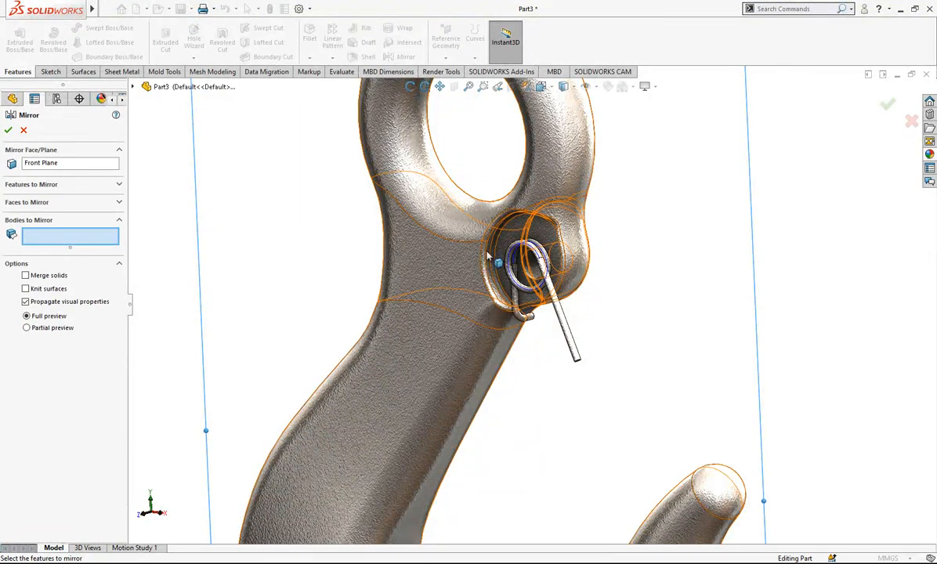
{"action": "left_click", "coordinate": [513, 257]}
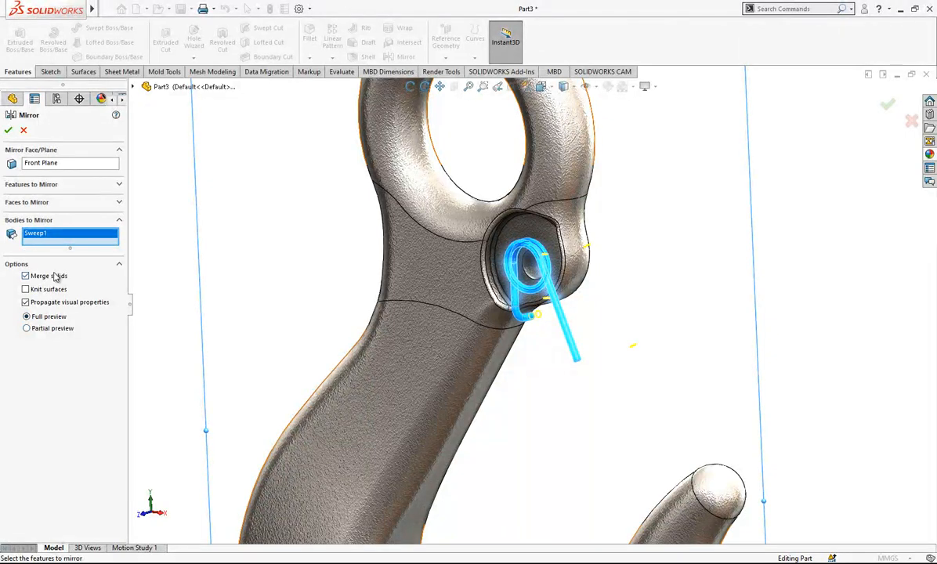
{"action": "scroll", "coordinate": [391, 262], "scroll_direction": "up", "scroll_amount": 2}
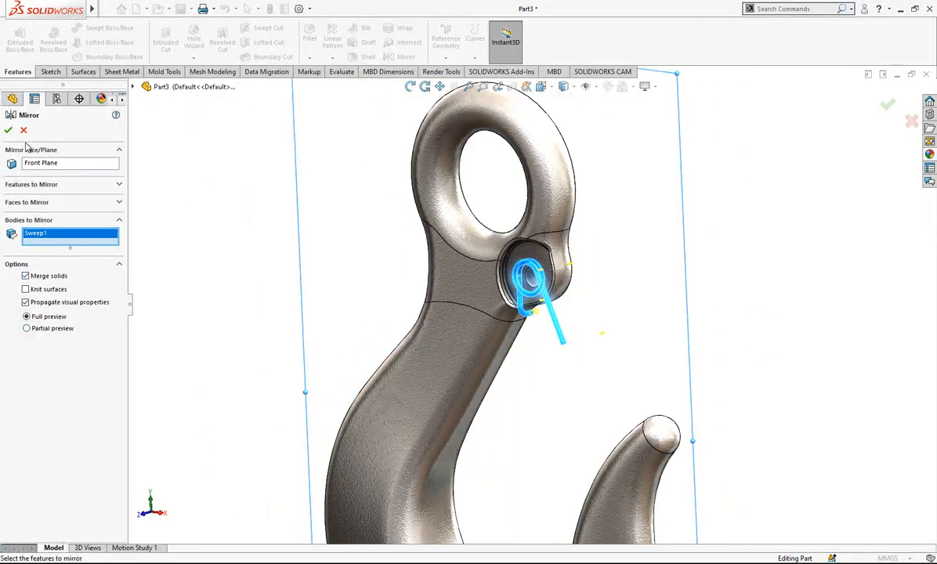
{"action": "scroll", "coordinate": [522, 278], "scroll_direction": "down", "scroll_amount": 5}
{"action": "mouse_move", "coordinate": [603, 235]}
{"action": "middle_mouse_down"}
{"action": "mouse_move", "coordinate": [491, 230]}
{"action": "mouse_move", "coordinate": [599, 234]}
{"action": "middle_mouse_up"}
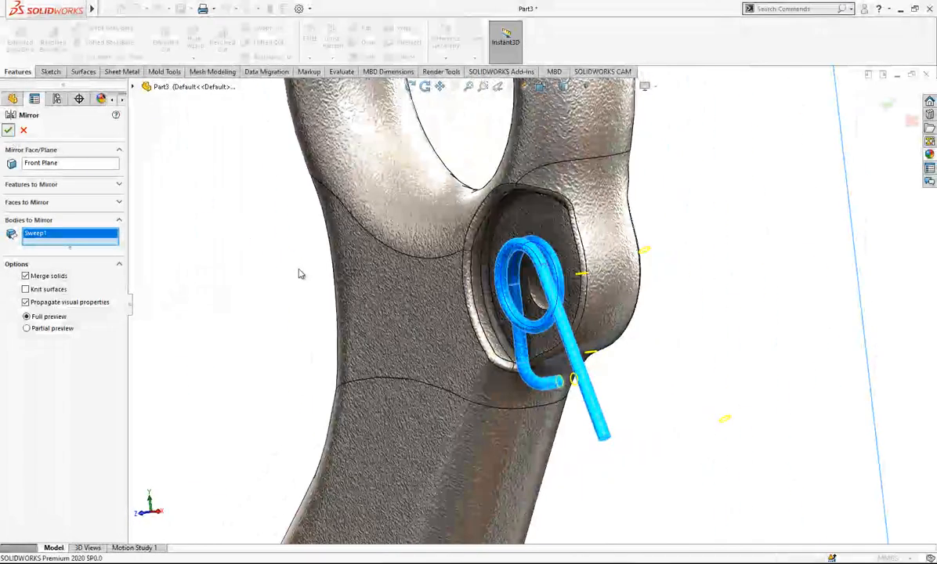
{"action": "scroll", "coordinate": [514, 232], "scroll_direction": "up", "scroll_amount": 2}
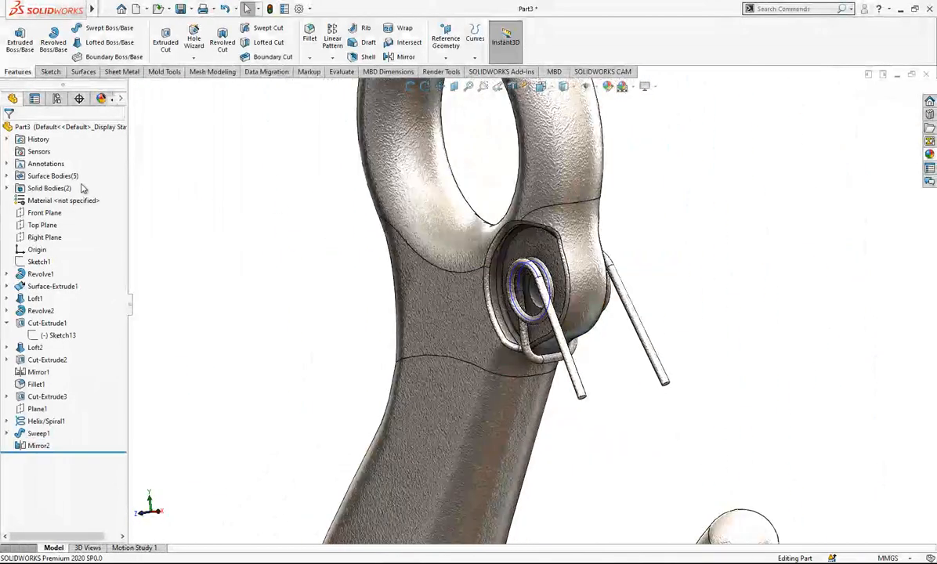
Step: Hide the hook body to inspect the complete double torsion spring, and show the hook body again
{"action": "left_click", "coordinate": [7, 188]}
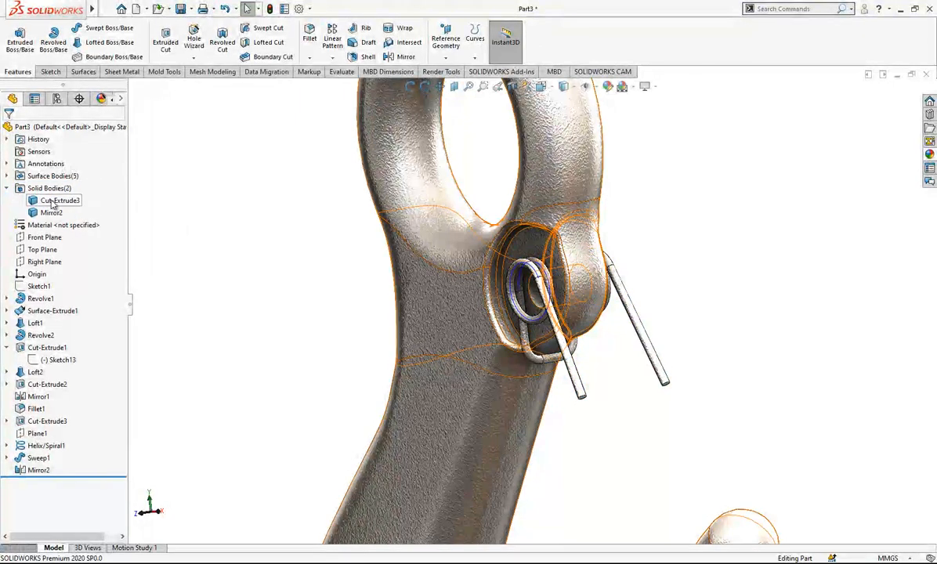
{"action": "left_click", "coordinate": [57, 202]}
{"action": "scroll", "coordinate": [531, 303], "scroll_direction": "up", "scroll_amount": 2}
{"action": "middle_click_drag", "start_coordinate": [479, 314], "coordinate": [476, 314]}
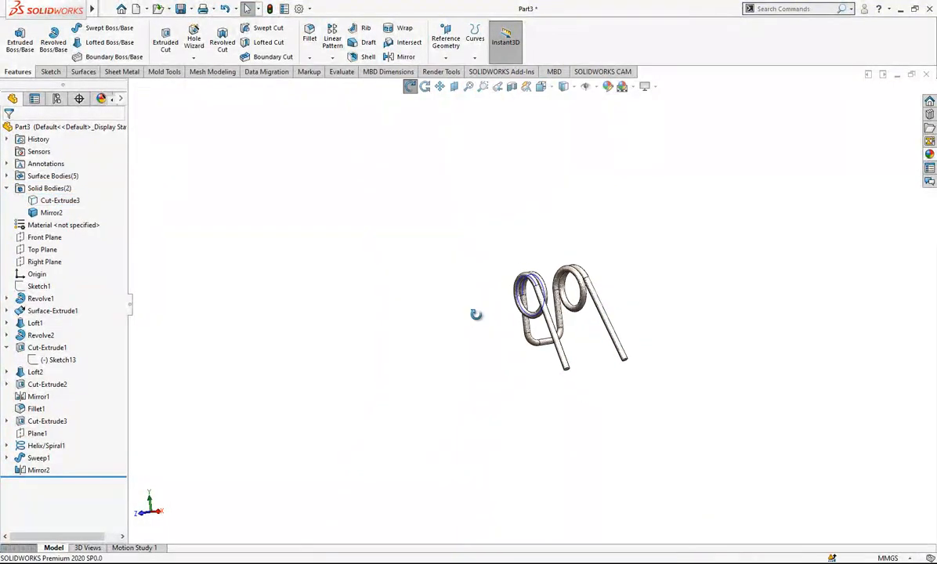
{"action": "scroll", "coordinate": [496, 332], "scroll_direction": "down", "scroll_amount": 3}
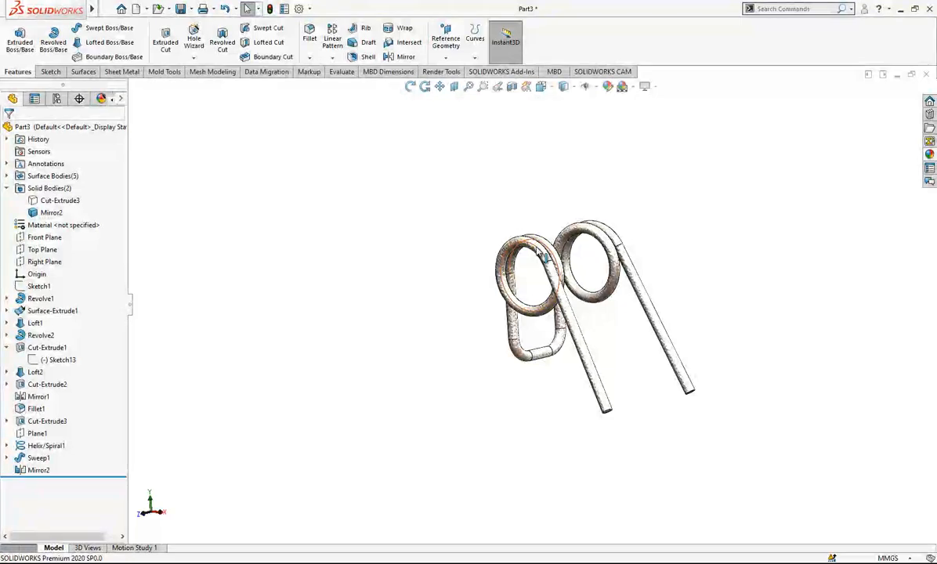
{"action": "left_click", "coordinate": [70, 198]}
{"action": "left_click", "coordinate": [87, 157]}
{"action": "middle_click_drag", "start_coordinate": [532, 387], "coordinate": [572, 373]}
{"action": "scroll", "coordinate": [561, 337], "scroll_direction": "up", "scroll_amount": 2}
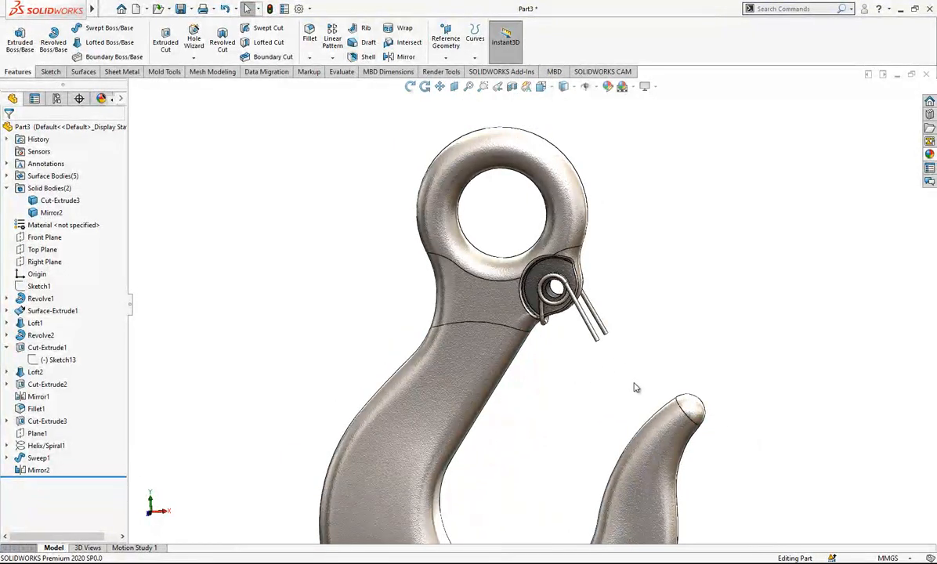
Step: Start a sketch on the Front Plane and draw a circle concentric with the recess hole, larger than the spring coil
{"action": "scroll", "coordinate": [633, 389], "scroll_direction": "up", "scroll_amount": 2}
{"action": "scroll", "coordinate": [496, 320], "scroll_direction": "down", "scroll_amount": 5}
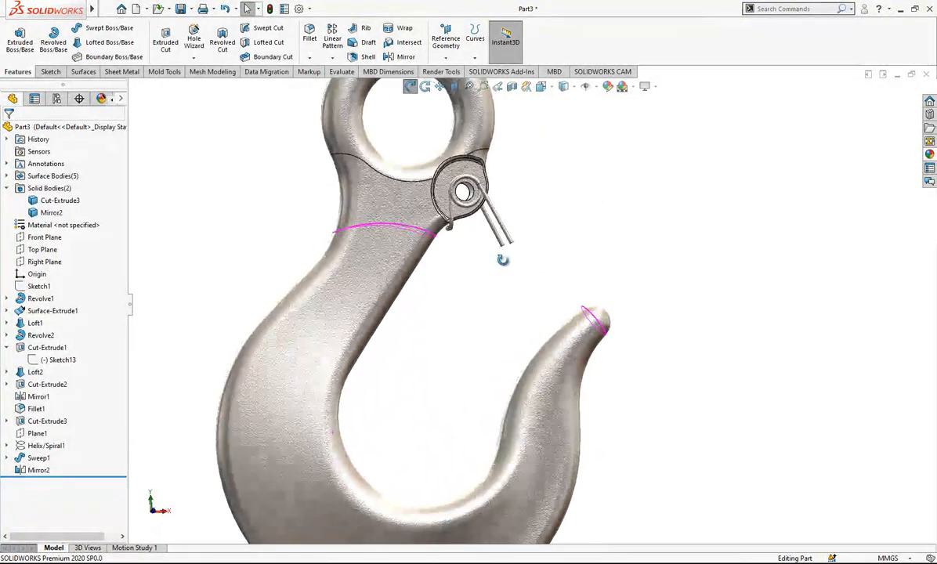
{"action": "left_click", "coordinate": [541, 87]}
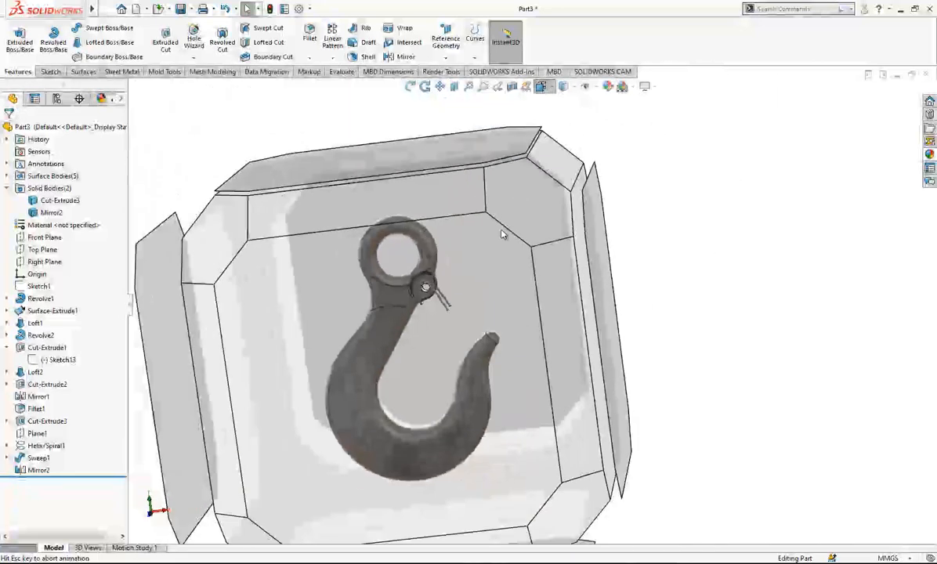
{"action": "left_click", "coordinate": [476, 313]}
{"action": "scroll", "coordinate": [617, 209], "scroll_direction": "down", "scroll_amount": 5}
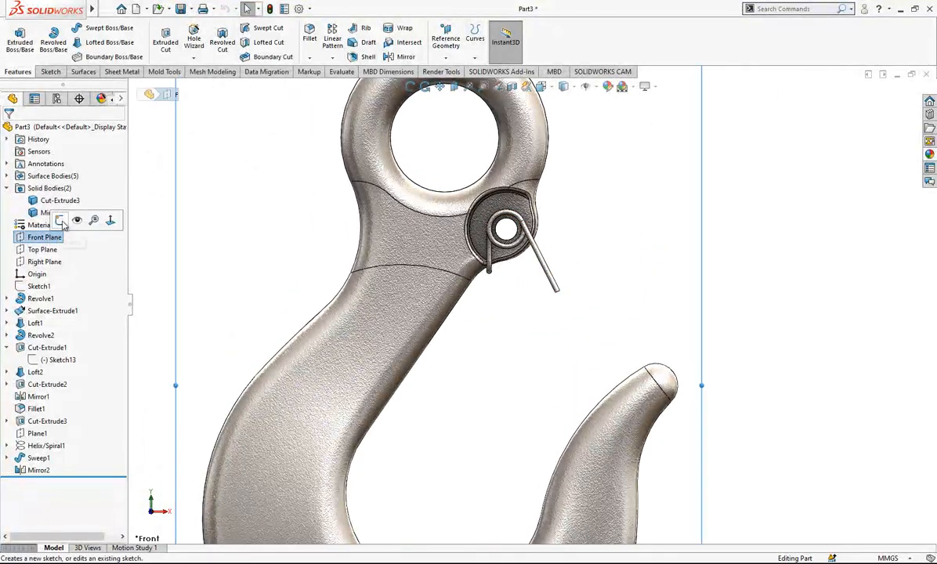
{"action": "left_click", "coordinate": [60, 221]}
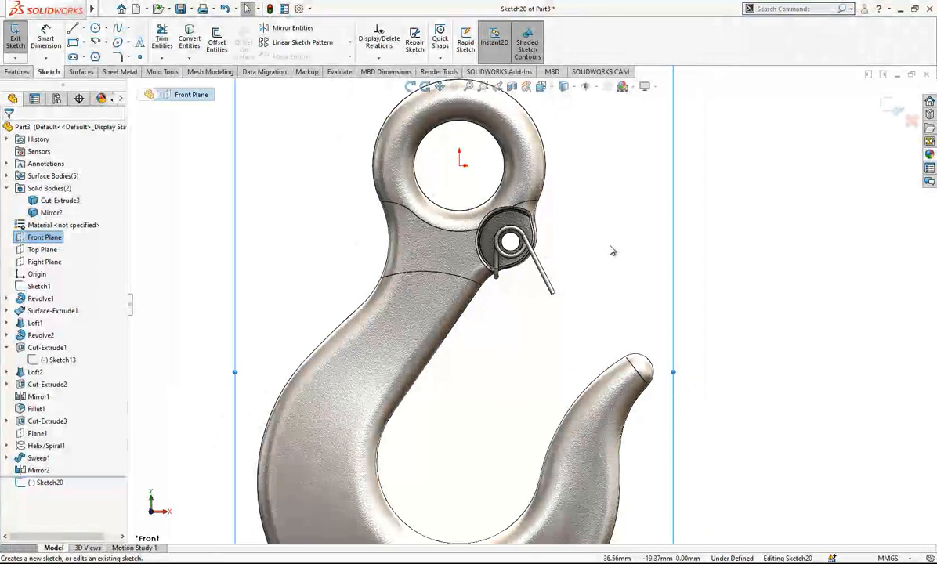
{"action": "scroll", "coordinate": [516, 279], "scroll_direction": "up", "scroll_amount": 3}
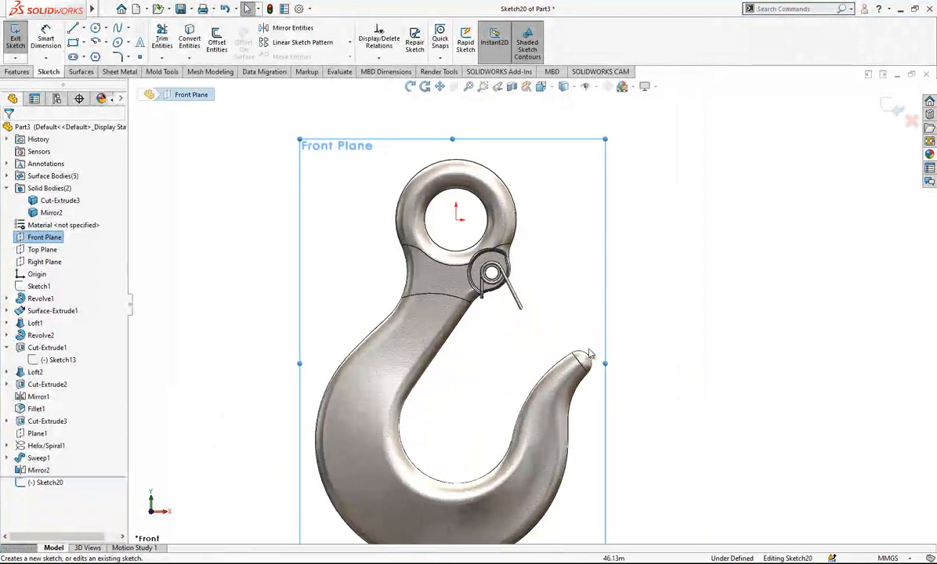
{"action": "scroll", "coordinate": [533, 352], "scroll_direction": "down", "scroll_amount": 3}
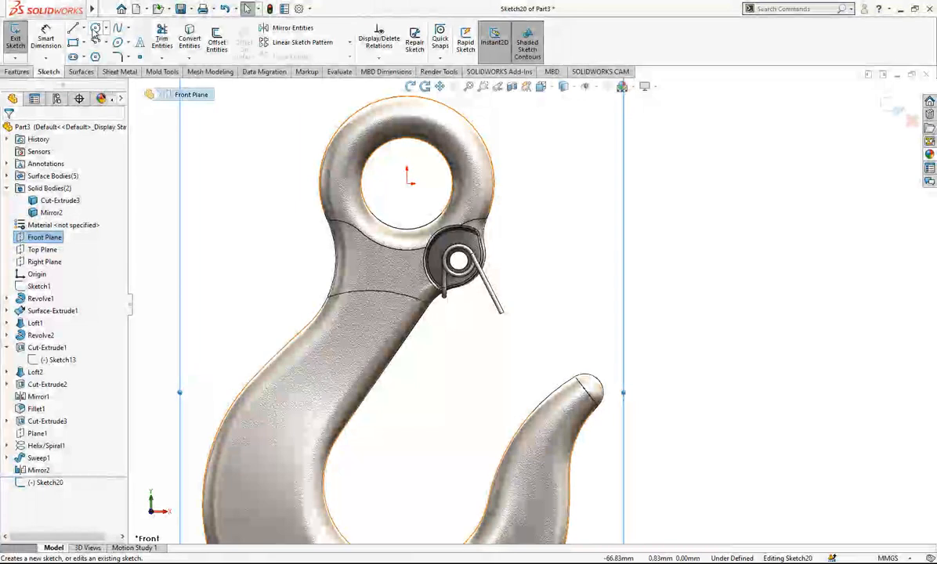
{"action": "left_click", "coordinate": [96, 27]}
{"action": "scroll", "coordinate": [485, 250], "scroll_direction": "down", "scroll_amount": 3}
{"action": "left_click", "coordinate": [453, 265]}
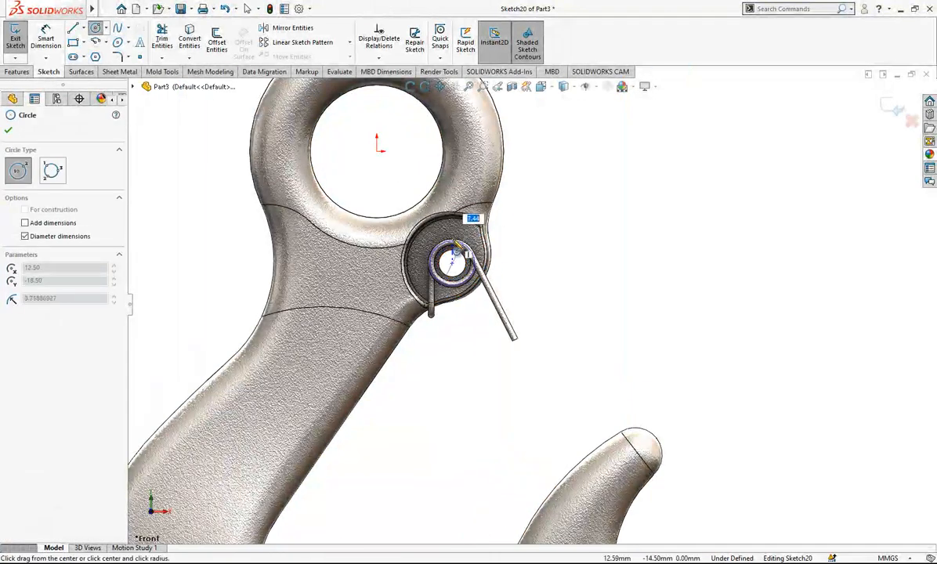
{"action": "left_click", "coordinate": [461, 232]}
{"action": "key", "text": "Escape"}
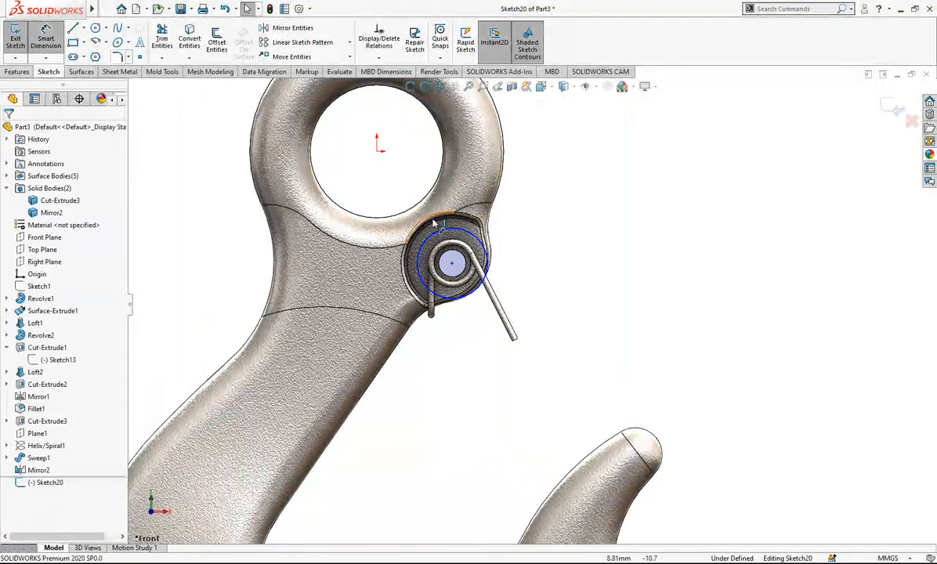
Step: Dimension the diameter of the circle around the spring coil to 11 mm
{"action": "left_click", "coordinate": [441, 229]}
{"action": "left_click", "coordinate": [519, 251]}
{"action": "type", "text": "11"}
{"action": "key", "text": "Return"}
{"action": "scroll", "coordinate": [535, 254], "scroll_direction": "down", "scroll_amount": 3}
{"action": "key", "text": "Escape"}
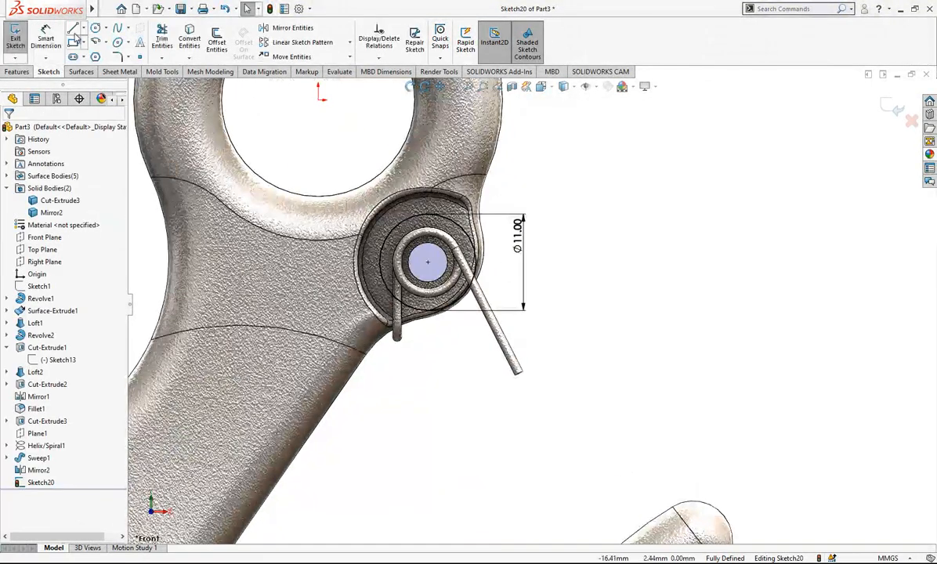
Step: Draw a slanted construction line about 30.9 mm long from the circle's centre down towards the hook tip
{"action": "left_click", "coordinate": [73, 30]}
{"action": "left_click", "coordinate": [427, 263]}
{"action": "key", "text": "Escape"}
{"action": "right_click_drag", "start_coordinate": [660, 257], "coordinate": [612, 256]}
{"action": "left_click", "coordinate": [428, 263]}
{"action": "scroll", "coordinate": [533, 305], "scroll_direction": "up", "scroll_amount": 1}
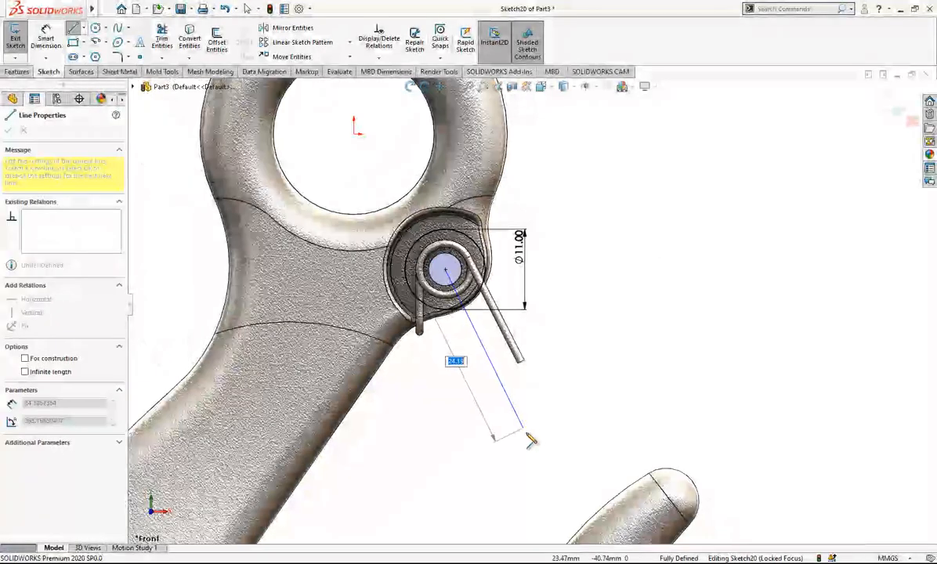
{"action": "left_click", "coordinate": [546, 470]}
{"action": "key", "text": "Escape"}
{"action": "left_click", "coordinate": [535, 449]}
{"action": "left_click", "coordinate": [584, 415]}
{"action": "scroll", "coordinate": [535, 367], "scroll_direction": "up", "scroll_amount": 1}
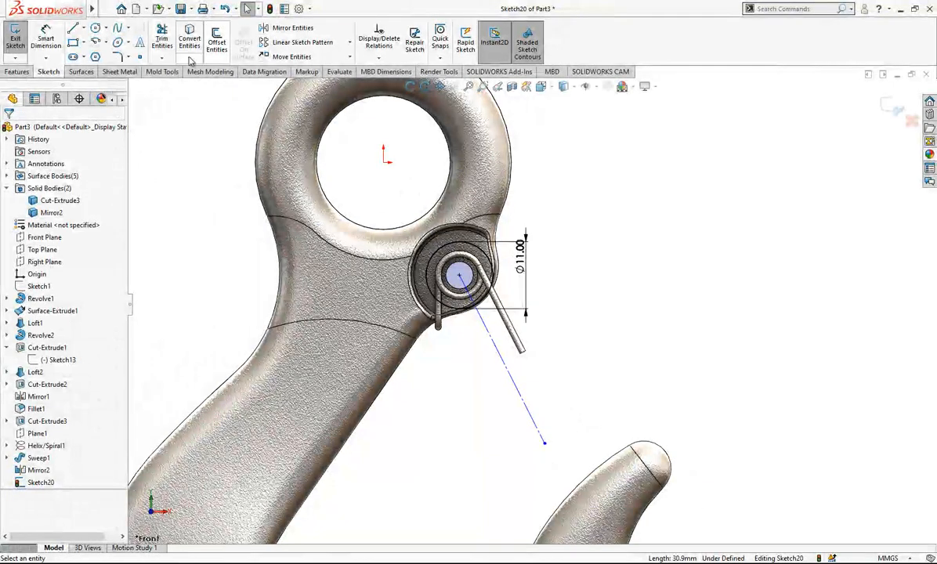
{"action": "left_click", "coordinate": [74, 29]}
{"action": "left_click", "coordinate": [519, 246]}
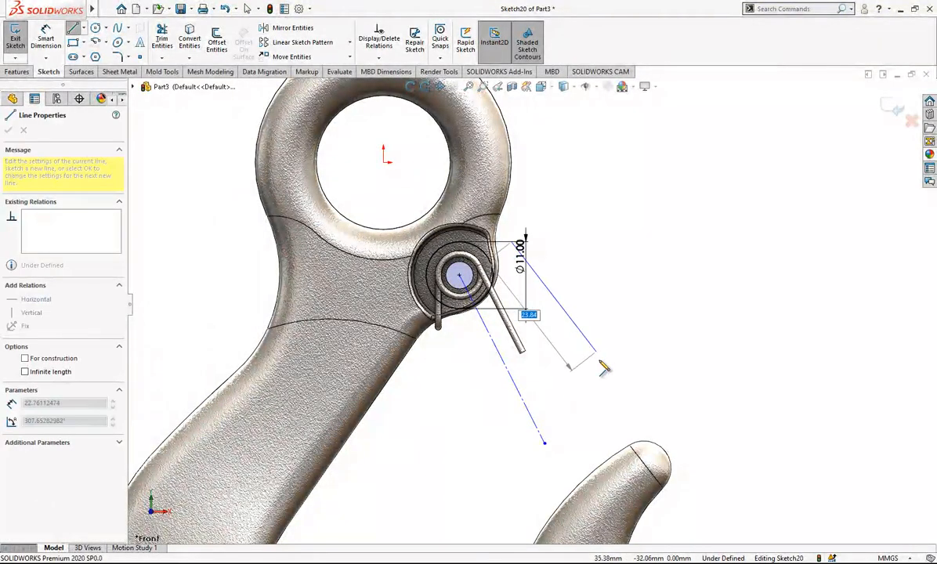
{"action": "left_click", "coordinate": [585, 406]}
Step: Extend the construction line by moving its free end down to about X 26.7 mm, Y -51.5 mm
{"action": "left_click_drag", "start_coordinate": [546, 444], "coordinate": [546, 476]}
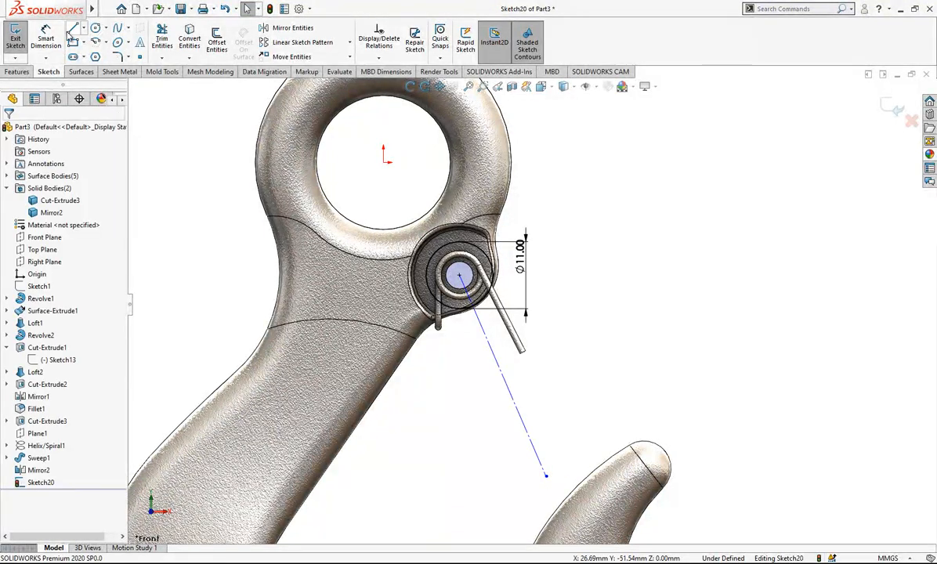
Step: Draw a vertical construction line about 55.7 mm long from the origin down into the hook opening
{"action": "left_click", "coordinate": [71, 30]}
{"action": "left_click", "coordinate": [383, 162]}
{"action": "scroll", "coordinate": [396, 188], "scroll_direction": "up", "scroll_amount": 2}
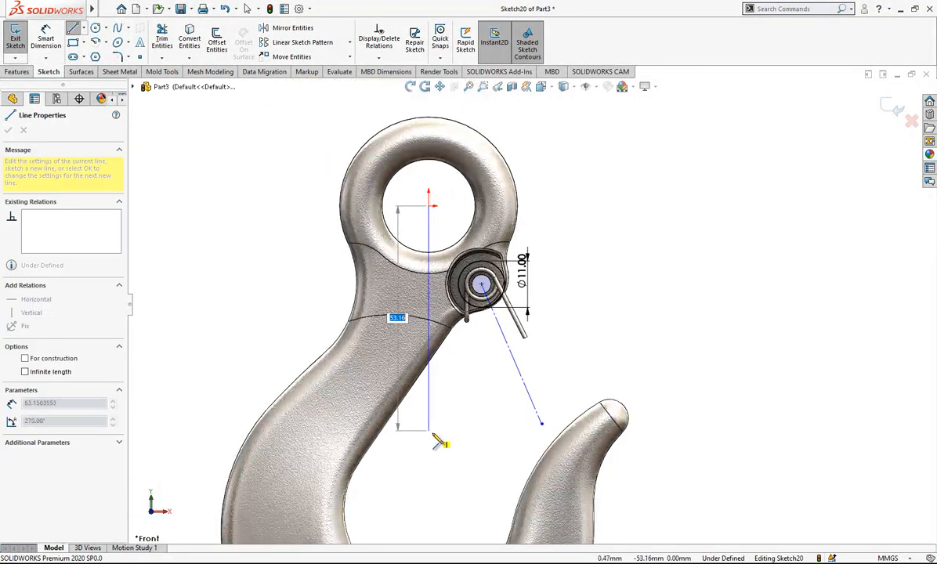
{"action": "left_click", "coordinate": [429, 442]}
{"action": "key", "text": "Escape"}
{"action": "left_click", "coordinate": [429, 399]}
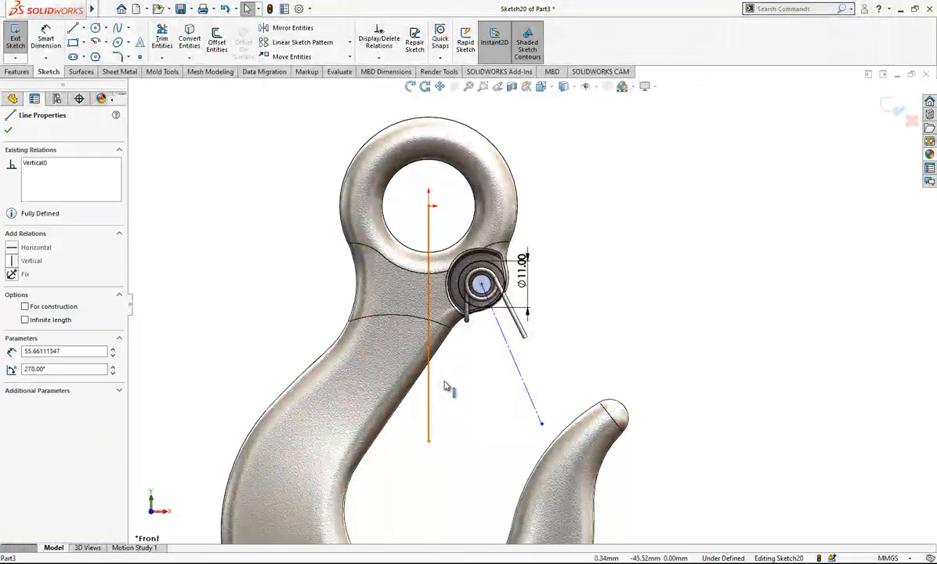
{"action": "left_click", "coordinate": [482, 367]}
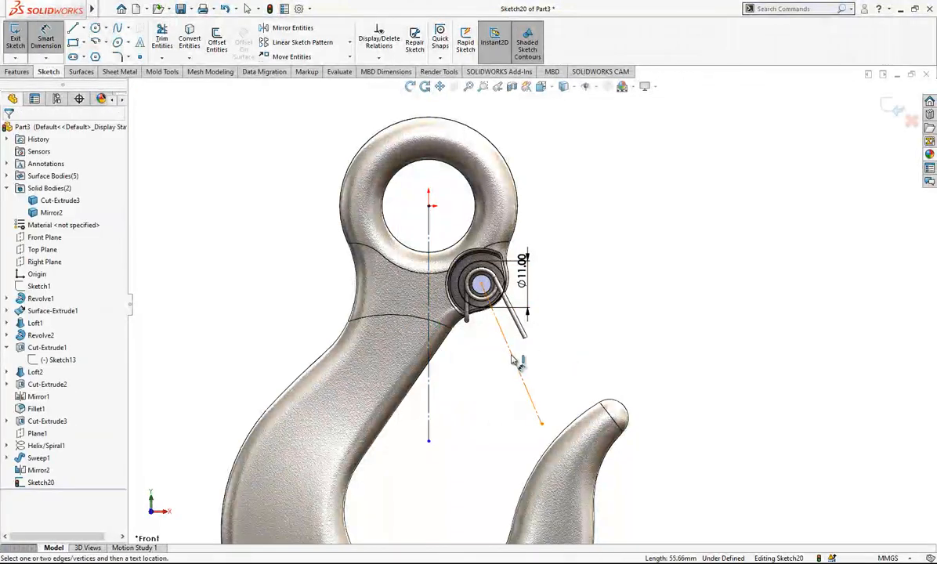
Step: Dimension the angle between the vertical and slanted construction lines to 20°
{"action": "left_click", "coordinate": [515, 361]}
{"action": "left_click", "coordinate": [430, 387]}
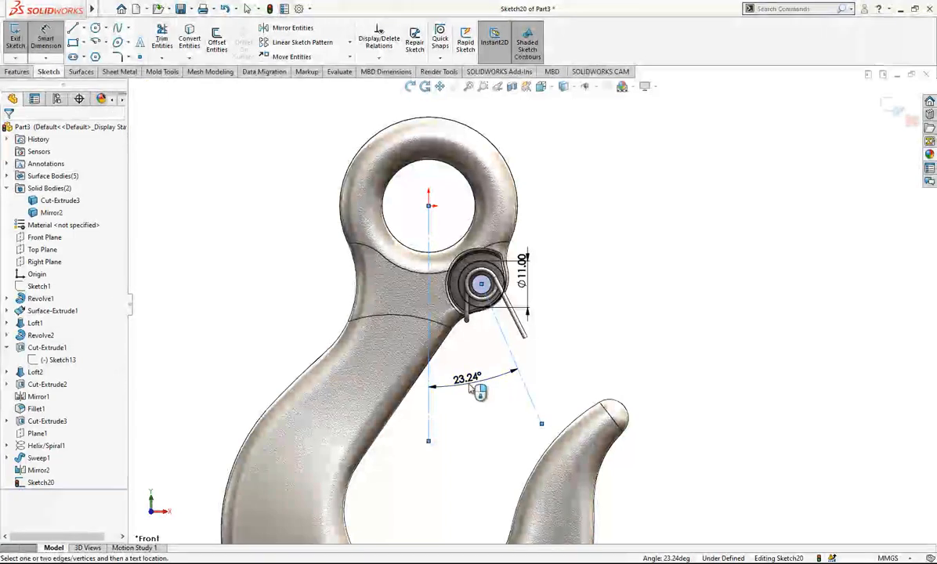
{"action": "left_click", "coordinate": [478, 389]}
{"action": "type", "text": "20"}
{"action": "key", "text": "Return"}
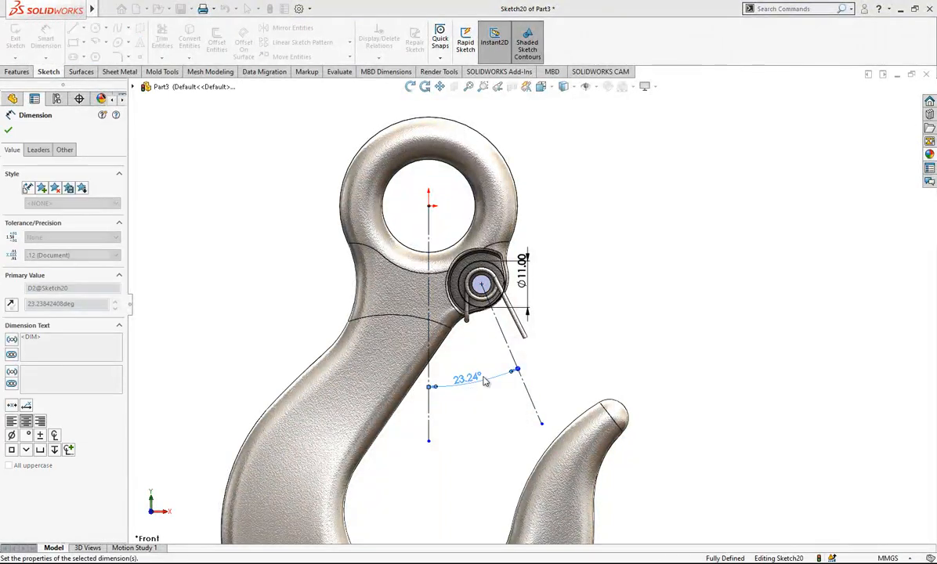
{"action": "scroll", "coordinate": [457, 329], "scroll_direction": "down", "scroll_amount": 2}
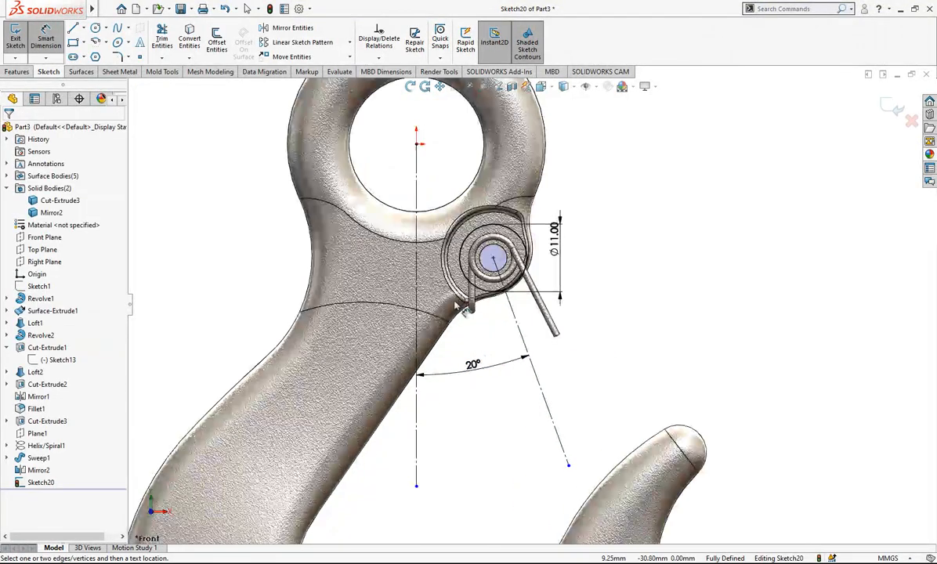
{"action": "left_click", "coordinate": [82, 28]}
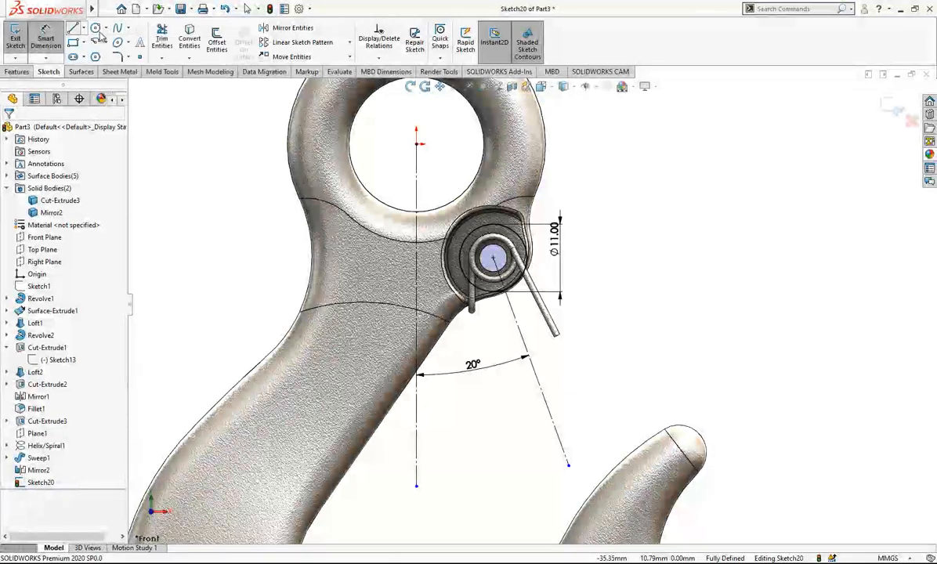
{"action": "left_click", "coordinate": [559, 233]}
{"action": "left_click", "coordinate": [584, 285]}
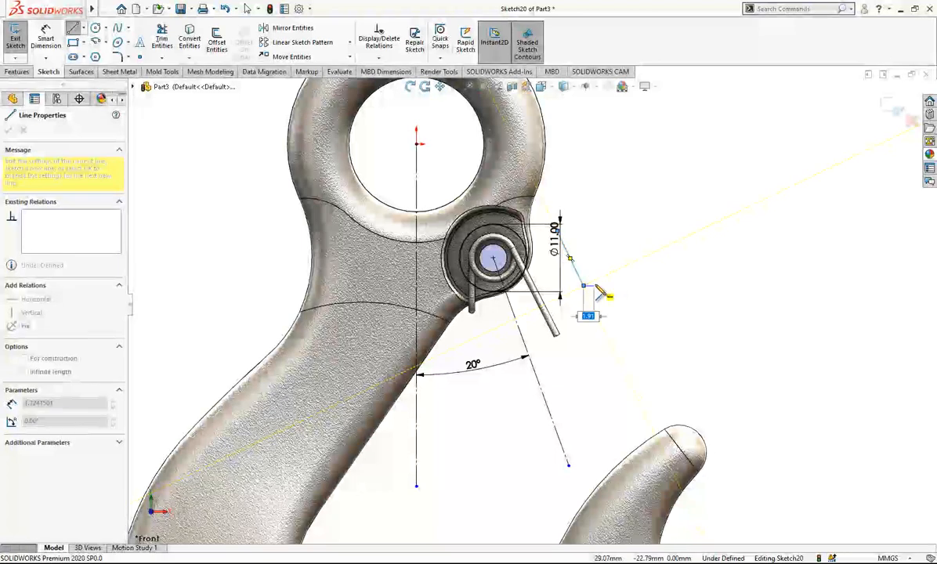
{"action": "key", "text": "Escape"}
{"action": "left_click", "coordinate": [575, 267]}
{"action": "key", "text": "Delete"}
Step: Sketch a stepped line beside the spring: a slanted segment about 12.4 mm long, a perpendicular jog of about 2.7 mm and a longer parallel segment
{"action": "scroll", "coordinate": [642, 286], "scroll_direction": "down", "scroll_amount": 3}
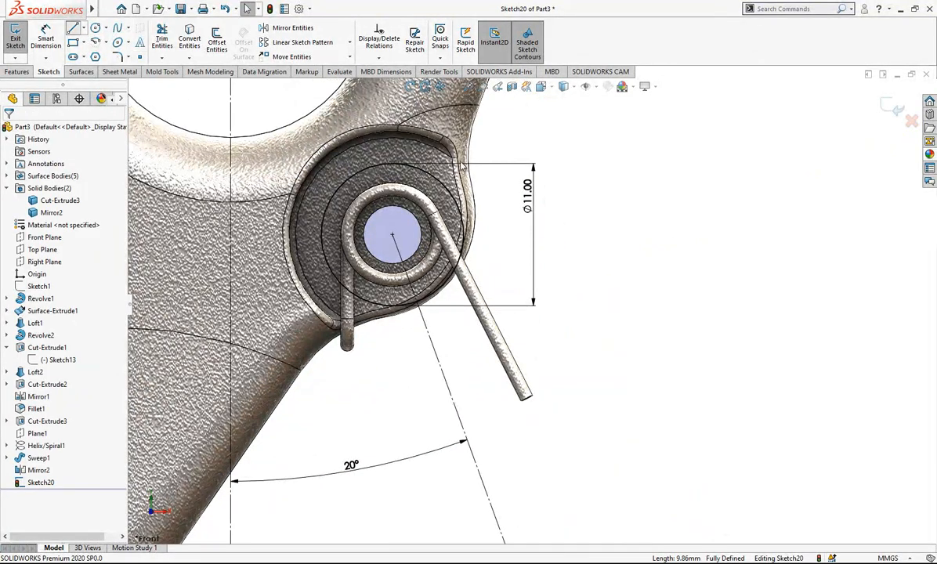
{"action": "key", "text": "l"}
{"action": "left_click", "coordinate": [452, 178]}
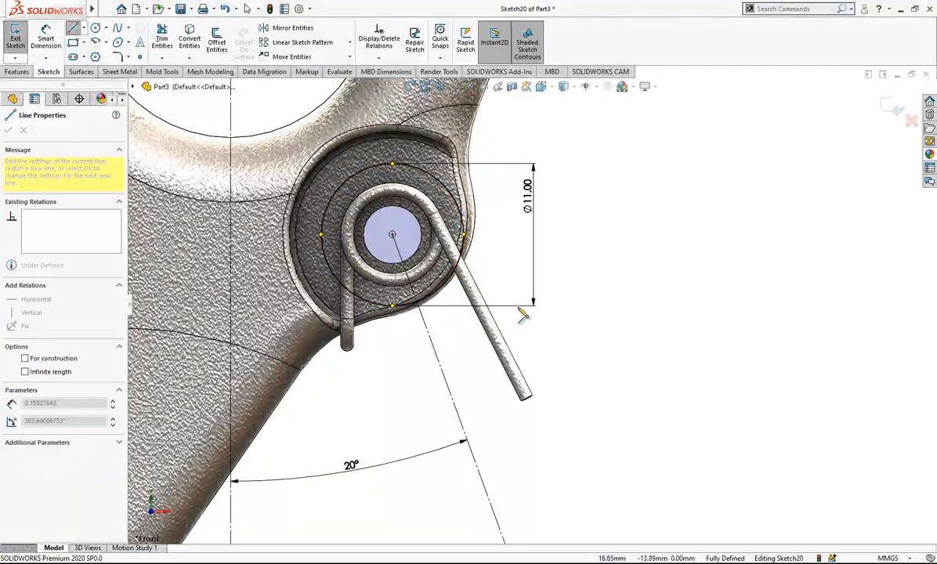
{"action": "left_click", "coordinate": [522, 313]}
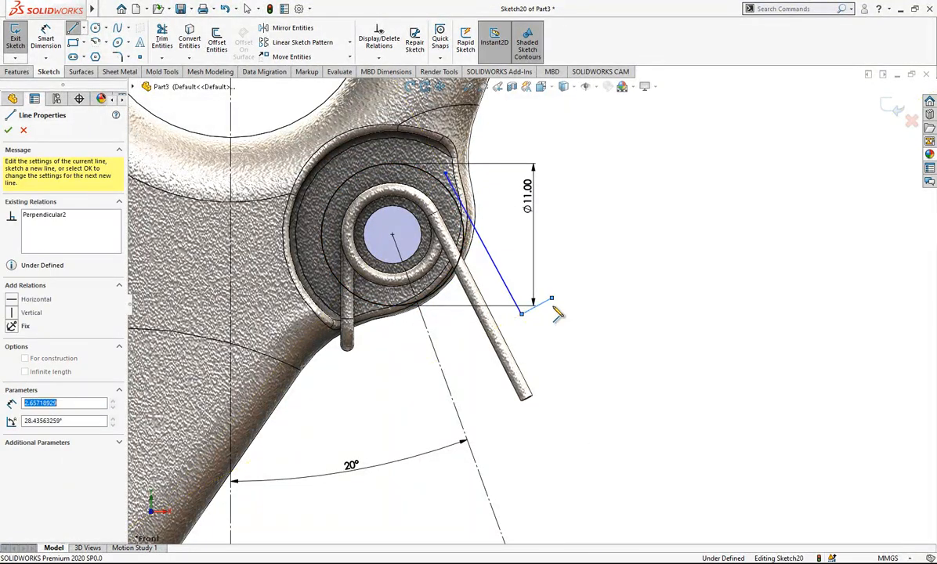
{"action": "double_click", "coordinate": [635, 452]}
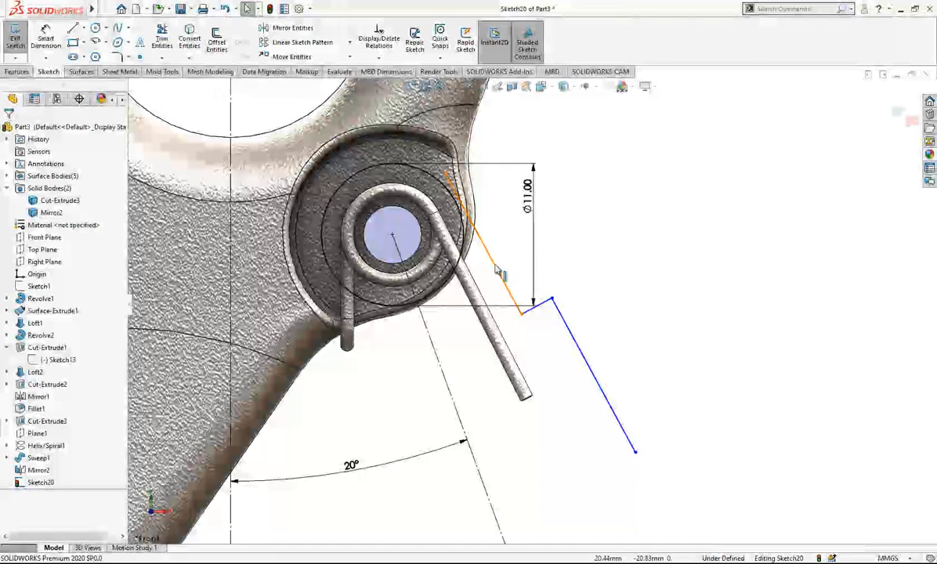
Step: Make the stepped line's upper segment tangent to the 11 mm circle and parallel to the slanted construction line
{"action": "left_click", "coordinate": [462, 206]}
{"action": "left_click", "coordinate": [498, 266], "text": "ctrl"}
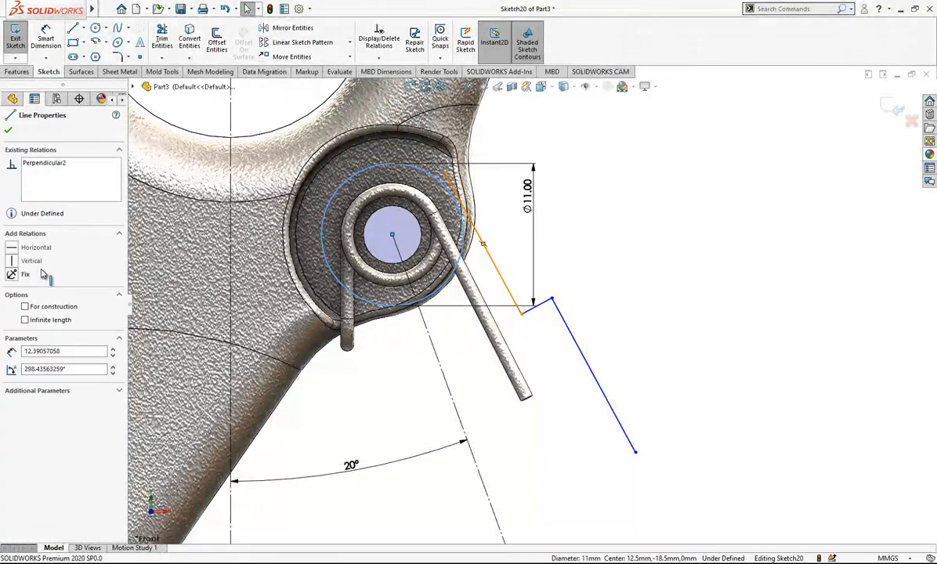
{"action": "key", "text": "Escape"}
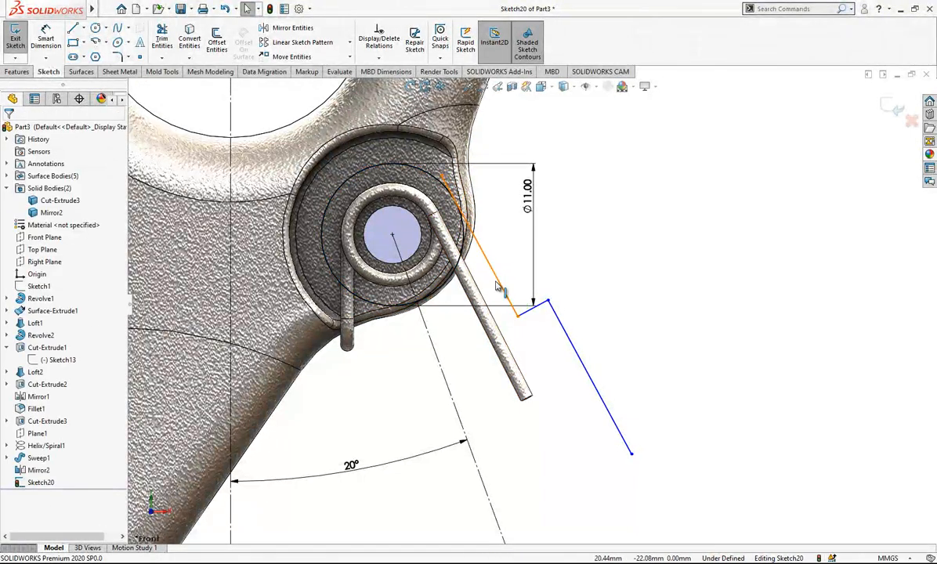
{"action": "left_click", "coordinate": [498, 287]}
{"action": "left_click", "coordinate": [427, 335], "text": "ctrl"}
{"action": "left_click", "coordinate": [32, 363]}
{"action": "key", "text": "Escape"}
Step: Dimension the short perpendicular jog of the stepped line to 2 mm
{"action": "scroll", "coordinate": [539, 316], "scroll_direction": "up", "scroll_amount": 3}
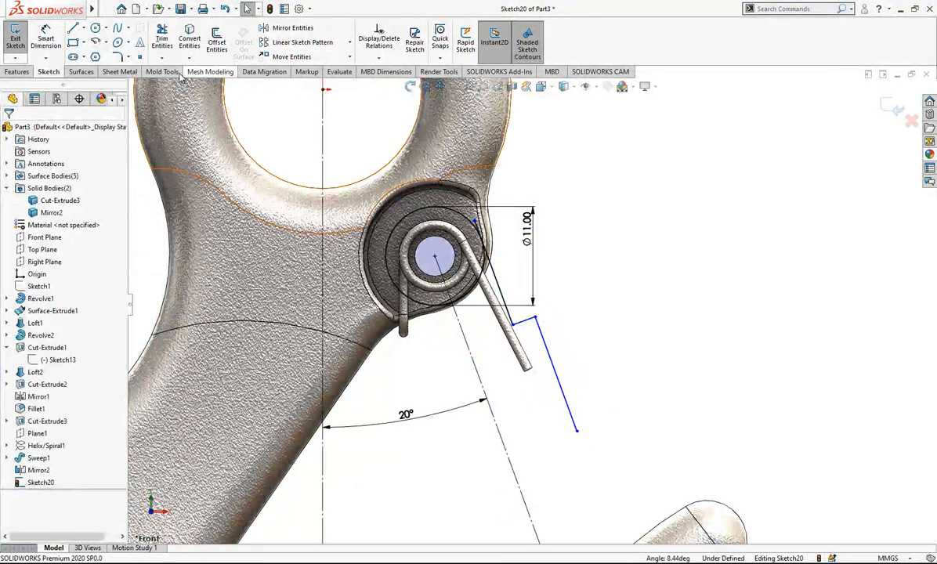
{"action": "left_click", "coordinate": [524, 321]}
{"action": "left_click", "coordinate": [579, 293]}
{"action": "type", "text": "2"}
{"action": "key", "text": "Return"}
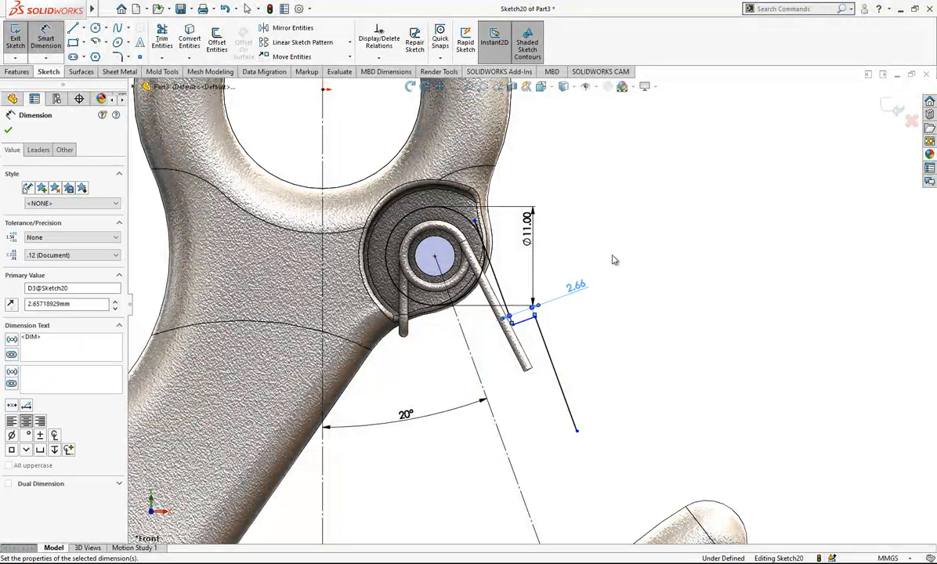
Step: Dimension the distance from the circle's centre to the short jog line to 5 mm
{"action": "left_click", "coordinate": [435, 257]}
{"action": "left_click", "coordinate": [521, 319]}
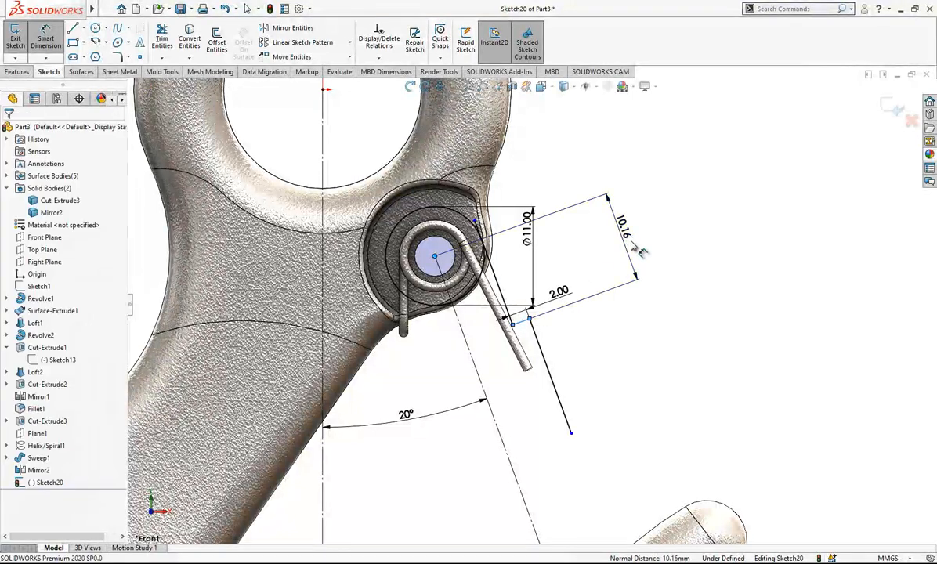
{"action": "left_click", "coordinate": [633, 246]}
{"action": "type", "text": "8"}
{"action": "key", "text": "Return"}
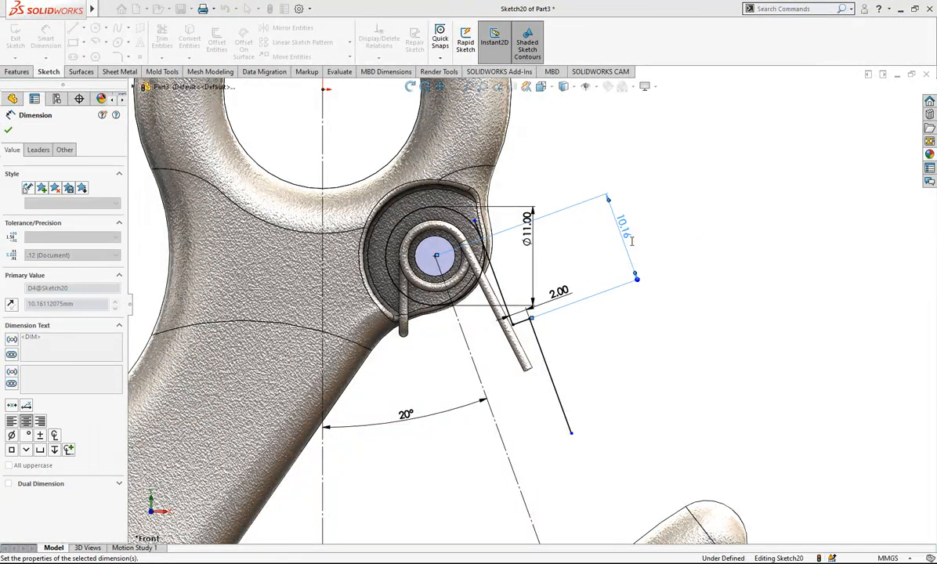
{"action": "scroll", "coordinate": [637, 285], "scroll_direction": "up", "scroll_amount": 3}
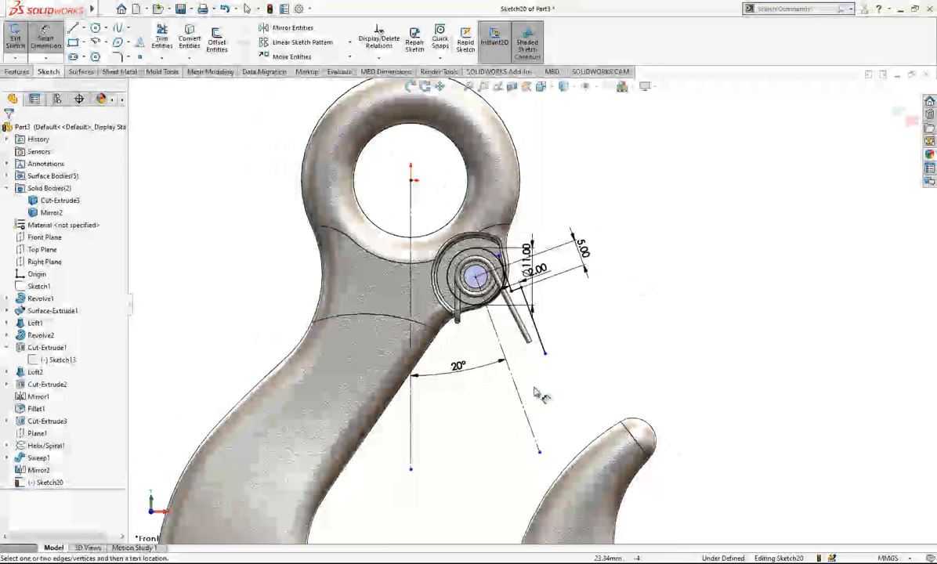
{"action": "key", "text": "Escape"}
{"action": "left_click_drag", "start_coordinate": [547, 351], "coordinate": [558, 390]}
{"action": "left_click_drag", "start_coordinate": [592, 447], "coordinate": [591, 444]}
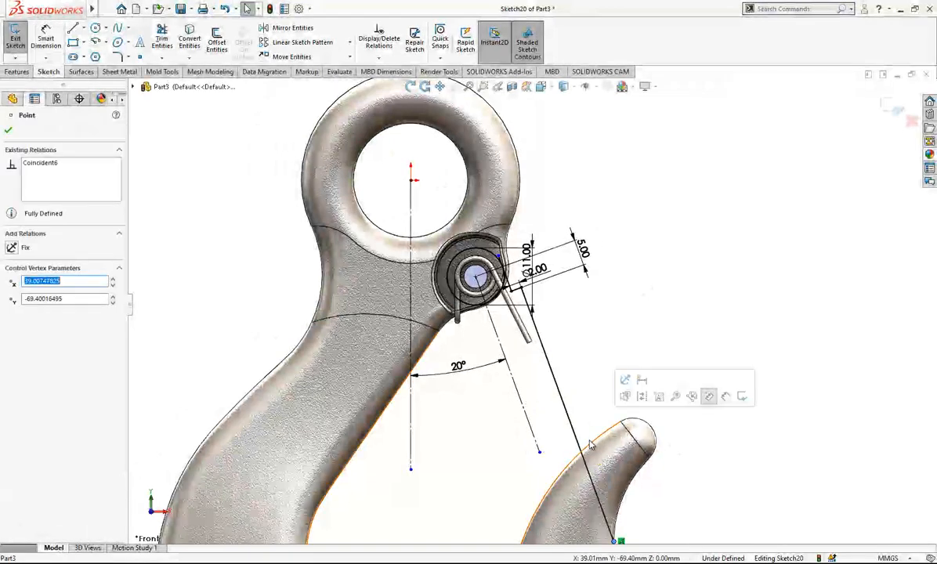
{"action": "scroll", "coordinate": [591, 445], "scroll_direction": "down", "scroll_amount": 3}
{"action": "key", "text": "ctrl+z"}
Step: Extend the long outer line's free end down near the hook tip, to about X 31.9 mm, Y -49.8 mm
{"action": "key", "text": "Escape"}
{"action": "left_click_drag", "start_coordinate": [502, 264], "coordinate": [556, 413]}
{"action": "scroll", "coordinate": [379, 184], "scroll_direction": "up", "scroll_amount": 2}
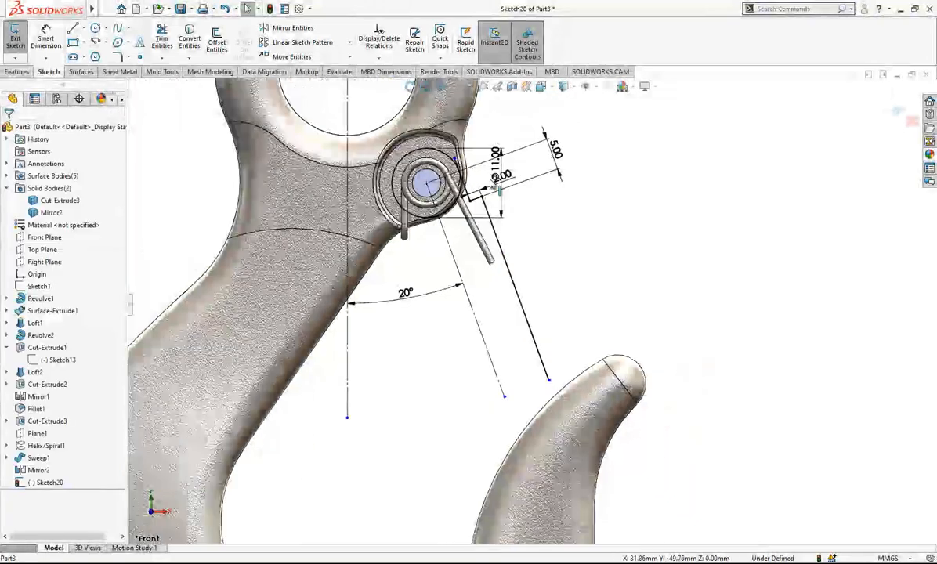
Step: Trim the overhanging end of the short upper line where it touches the 11 mm circle
{"action": "scroll", "coordinate": [471, 123], "scroll_direction": "down", "scroll_amount": 3}
{"action": "left_click", "coordinate": [162, 38]}
{"action": "scroll", "coordinate": [396, 120], "scroll_direction": "down", "scroll_amount": 2}
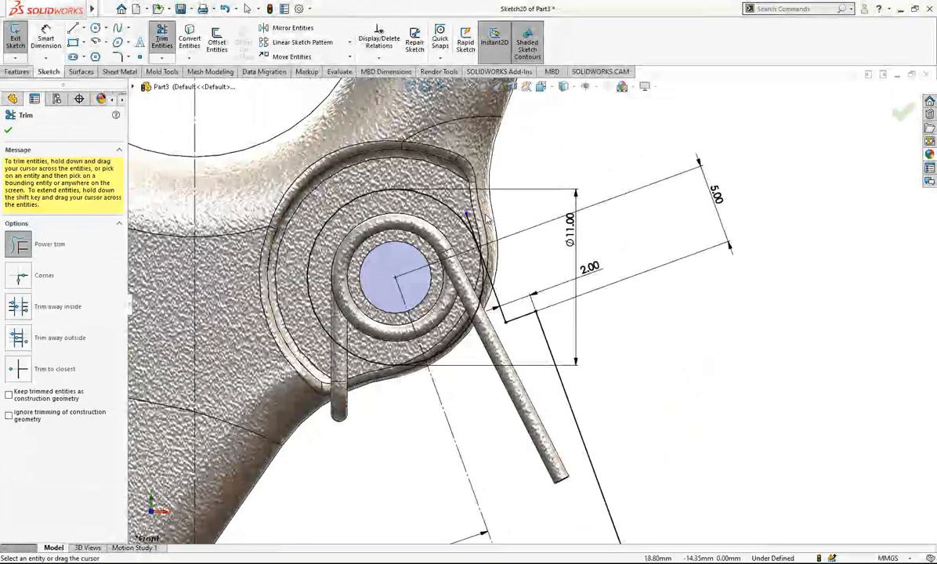
{"action": "scroll", "coordinate": [555, 310], "scroll_direction": "up", "scroll_amount": 3}
{"action": "scroll", "coordinate": [535, 311], "scroll_direction": "up", "scroll_amount": 2}
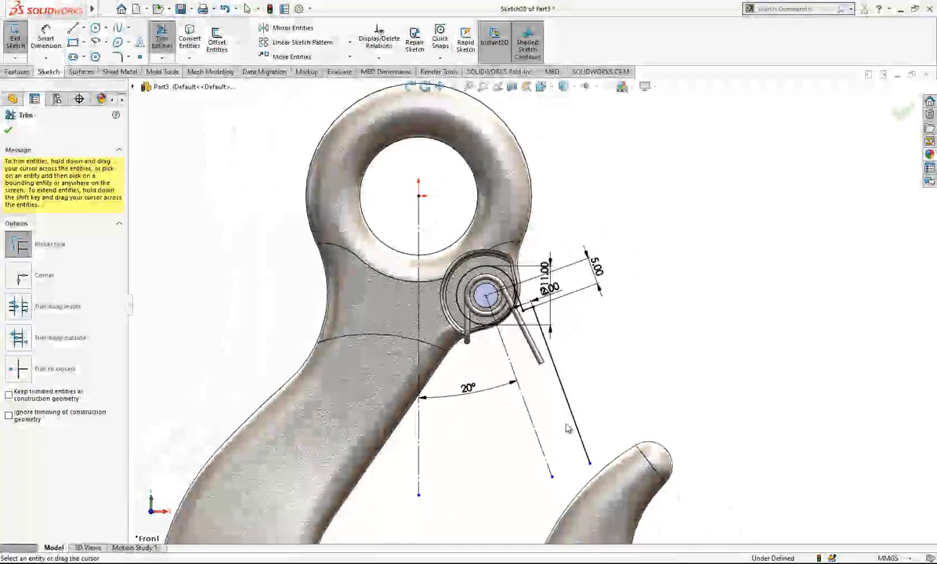
Step: Draw the latch's inner edge from the circle along the slanted construction line, an 11 mm bent segment, and a 4.2 mm closing line to the outer line's end
{"action": "scroll", "coordinate": [575, 438], "scroll_direction": "down", "scroll_amount": 2}
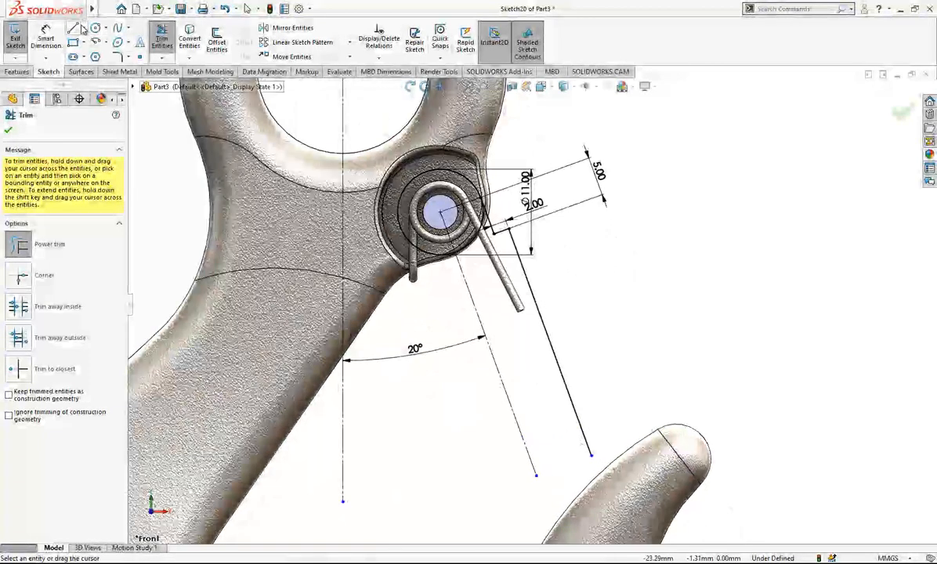
{"action": "left_click", "coordinate": [79, 29]}
{"action": "scroll", "coordinate": [459, 261], "scroll_direction": "down", "scroll_amount": 4}
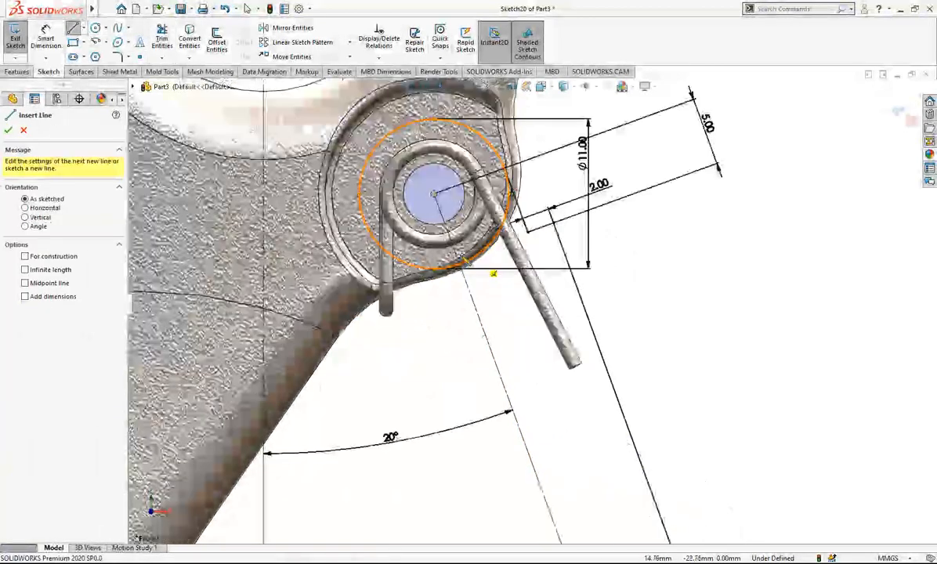
{"action": "left_click", "coordinate": [473, 280]}
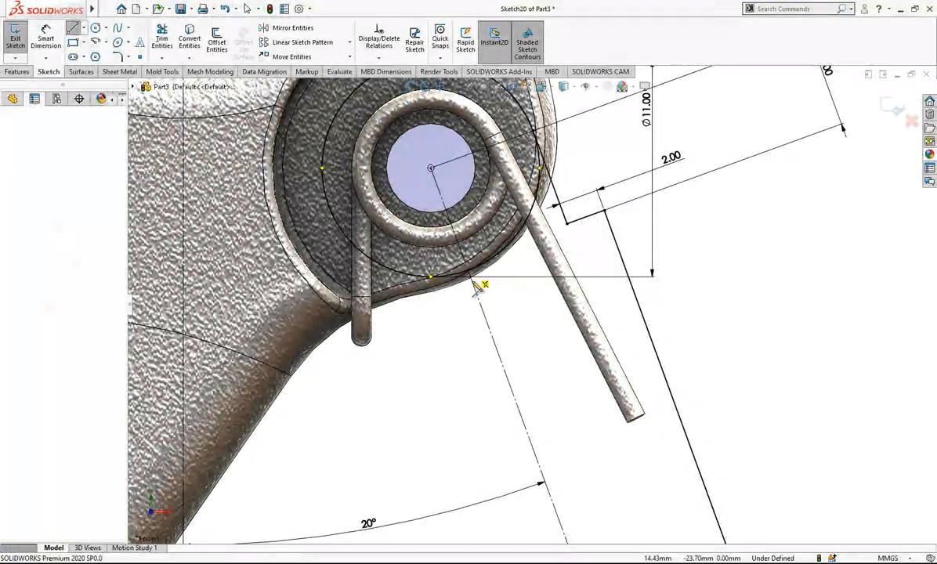
{"action": "scroll", "coordinate": [513, 330], "scroll_direction": "up", "scroll_amount": 5}
{"action": "scroll", "coordinate": [558, 403], "scroll_direction": "down", "scroll_amount": 3}
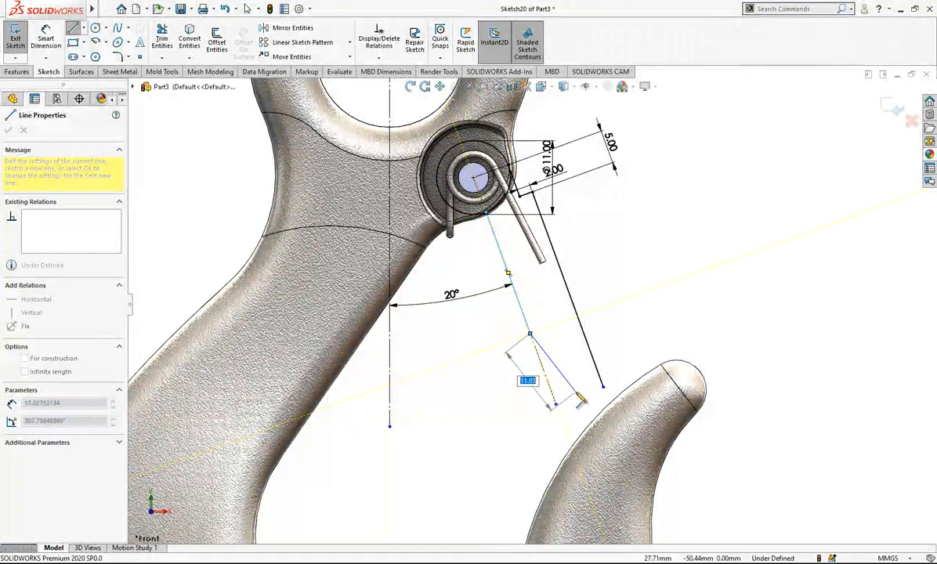
{"action": "left_click", "coordinate": [604, 387]}
{"action": "key", "text": "Escape"}
Step: Make the short closing line at the latch's lower end perpendicular to the long outer line
{"action": "left_click", "coordinate": [600, 380]}
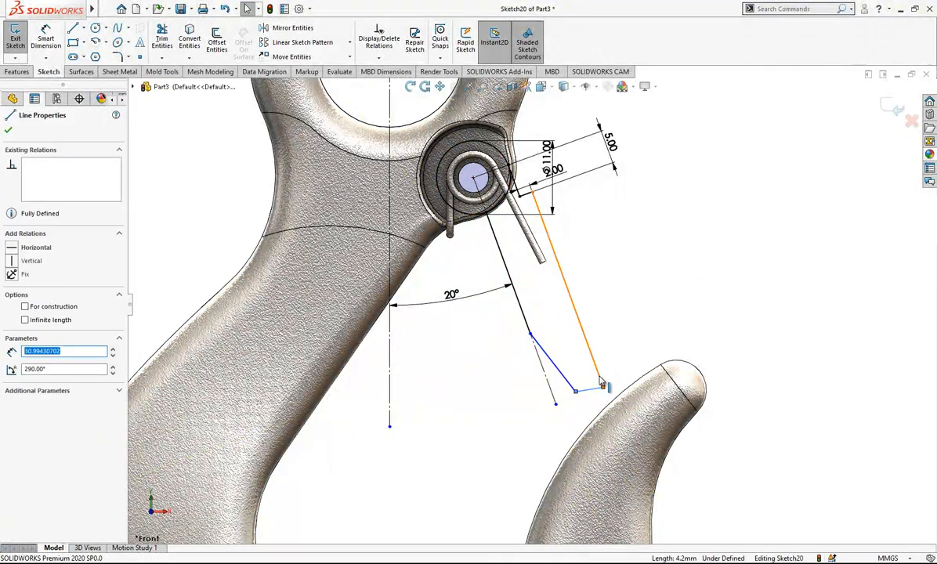
{"action": "left_click", "coordinate": [590, 389], "text": "ctrl"}
{"action": "left_click", "coordinate": [54, 350]}
{"action": "scroll", "coordinate": [653, 336], "scroll_direction": "down", "scroll_amount": 1}
{"action": "left_click", "coordinate": [631, 334]}
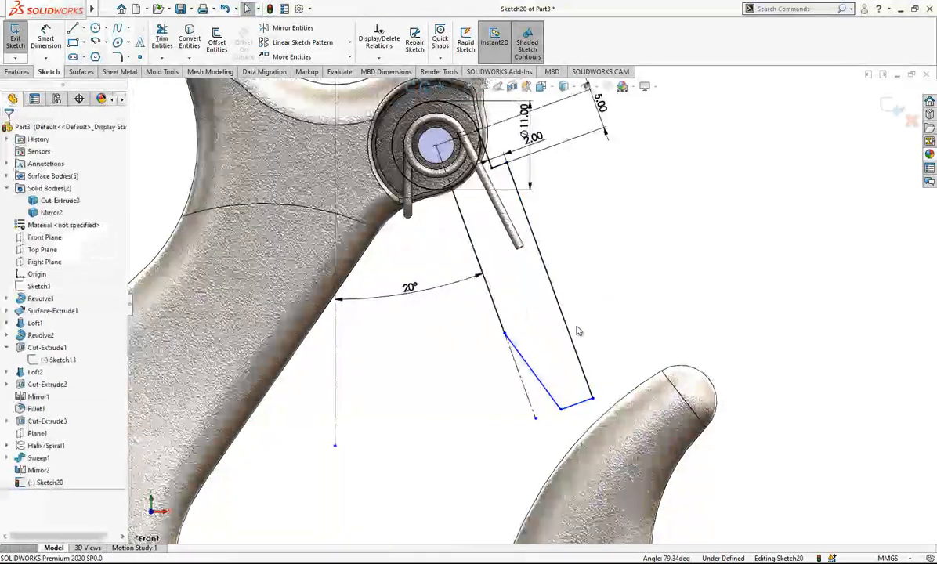
Step: Move the inner edge's bend point up along the construction line to about X 19.5 mm, Y -37.8 mm
{"action": "left_click_drag", "start_coordinate": [505, 336], "coordinate": [495, 300]}
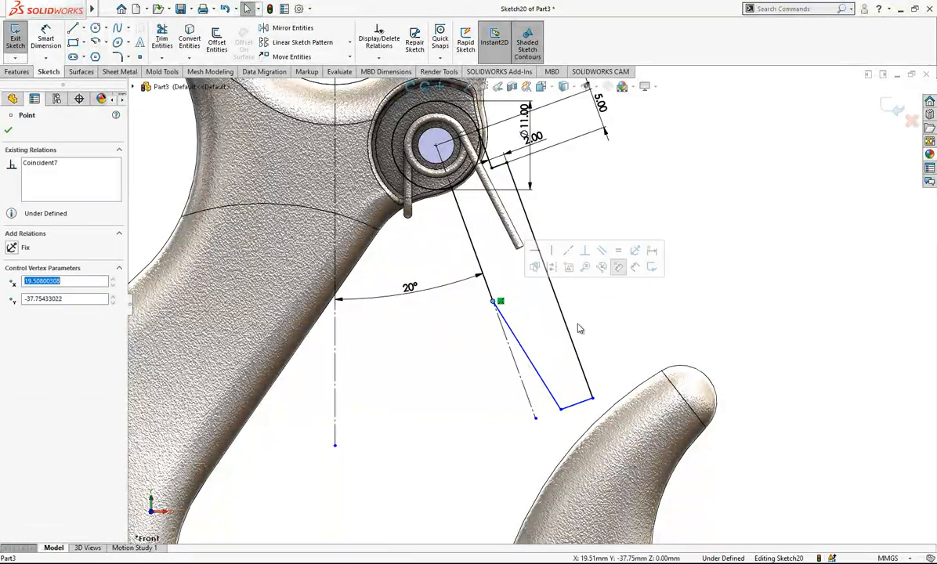
{"action": "scroll", "coordinate": [588, 328], "scroll_direction": "up", "scroll_amount": 1}
{"action": "left_click", "coordinate": [592, 327]}
Step: Add a 2 mm sketch fillet at the corner between the bent inner line and the short closing line
{"action": "left_click", "coordinate": [119, 56]}
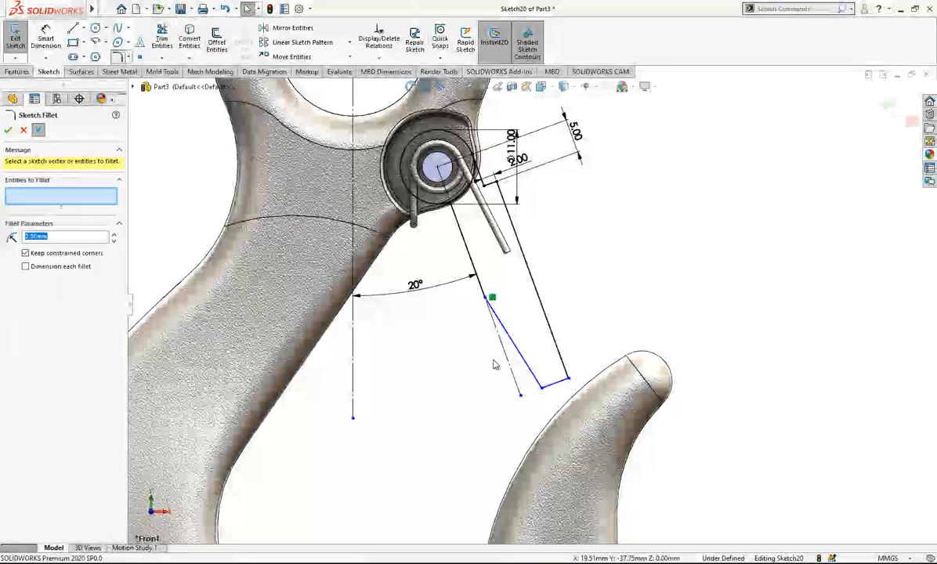
{"action": "scroll", "coordinate": [553, 384], "scroll_direction": "down", "scroll_amount": 3}
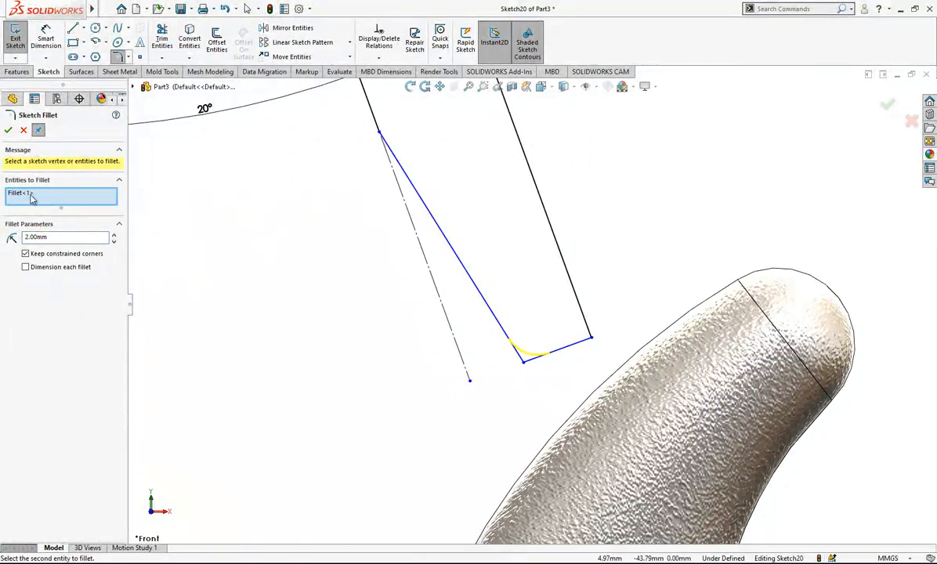
{"action": "left_click", "coordinate": [8, 131]}
Step: Dimension the latch's long outer line to 32 mm
{"action": "scroll", "coordinate": [525, 303], "scroll_direction": "up", "scroll_amount": 5}
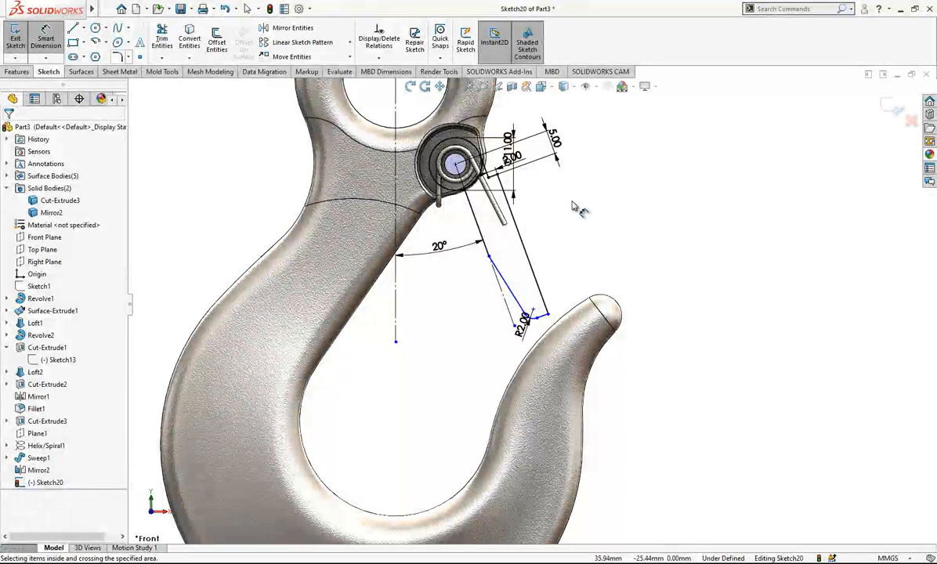
{"action": "left_click", "coordinate": [537, 236]}
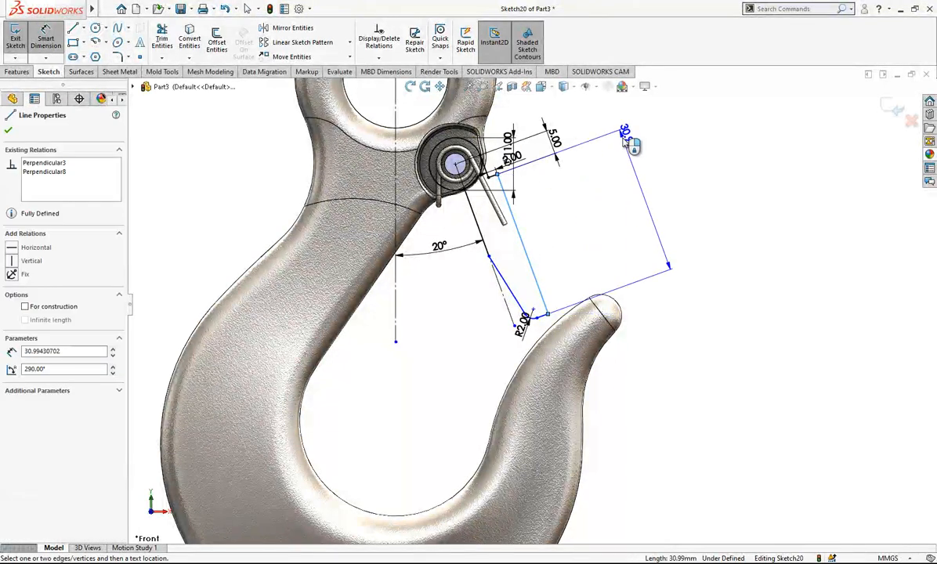
{"action": "left_click", "coordinate": [627, 138]}
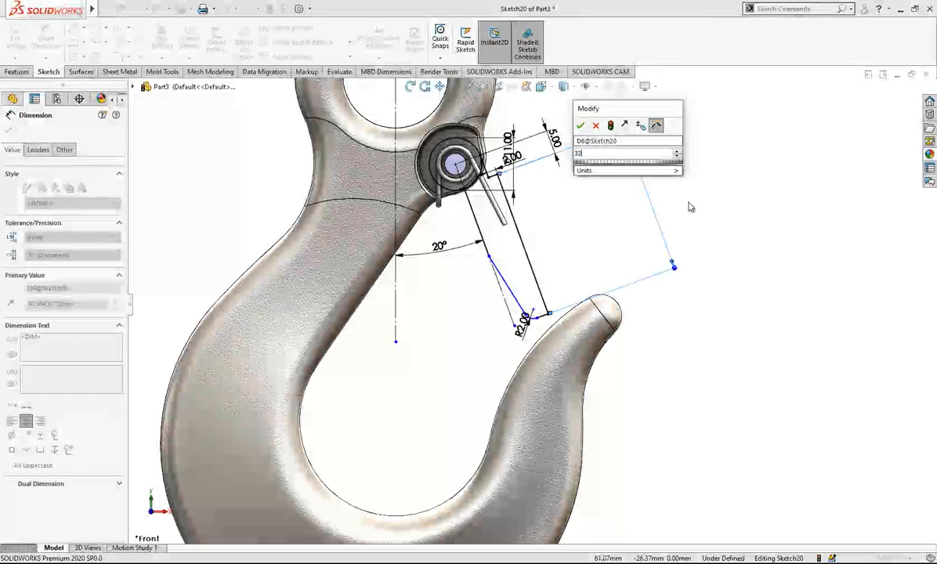
{"action": "key", "text": "Return"}
{"action": "key", "text": "Escape"}
Step: Dimension the angle between the bent inner line and the long outer line to 11 degrees
{"action": "scroll", "coordinate": [545, 308], "scroll_direction": "down", "scroll_amount": 4}
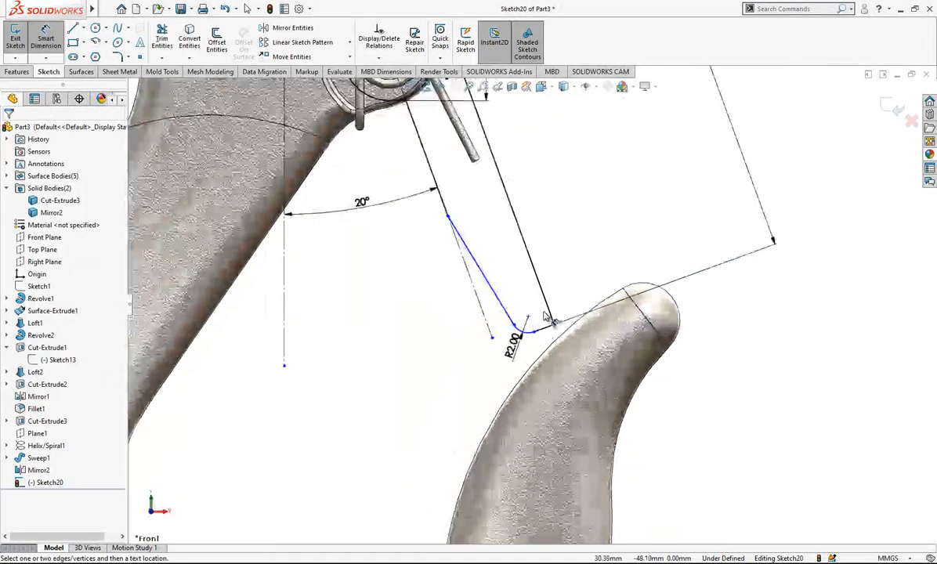
{"action": "left_click", "coordinate": [494, 288]}
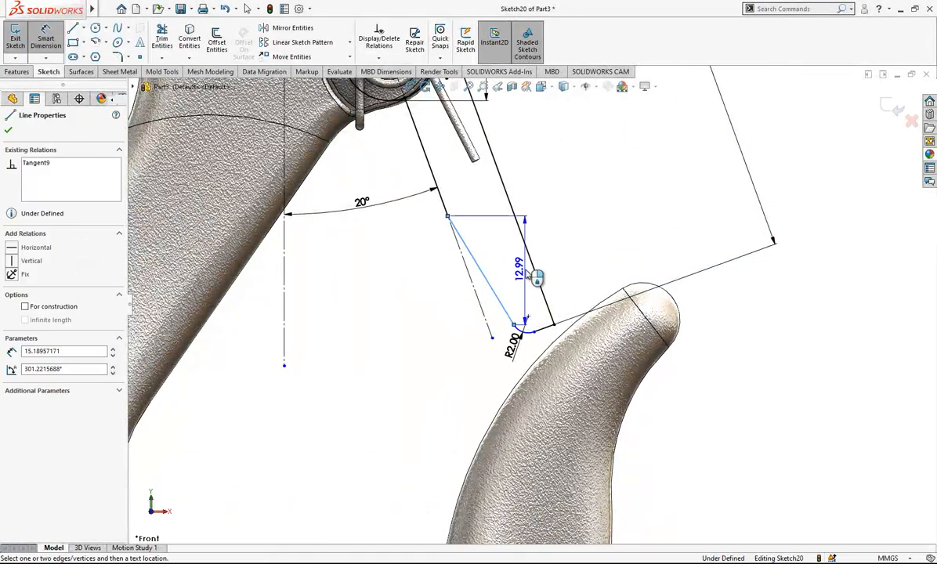
{"action": "left_click", "coordinate": [521, 235]}
{"action": "left_click", "coordinate": [522, 265]}
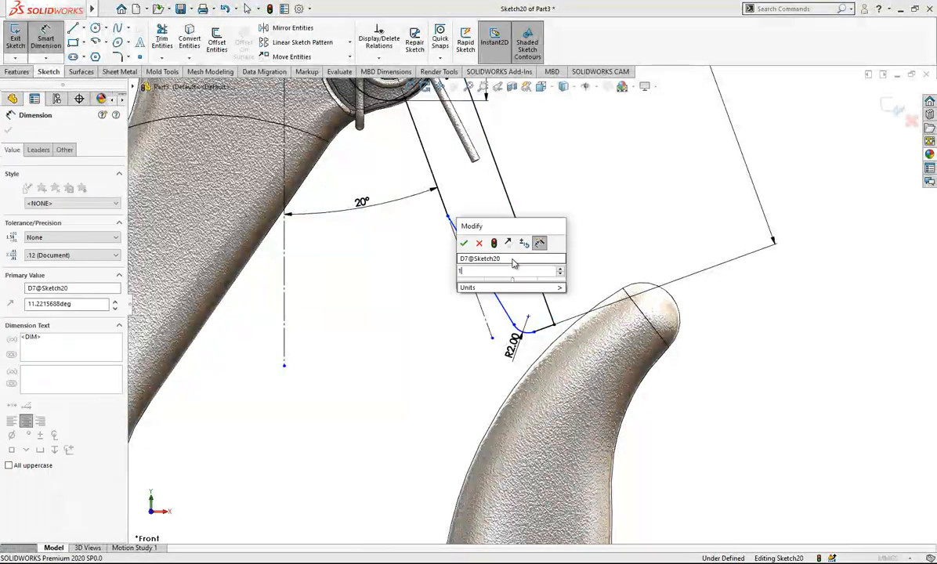
{"action": "type", "text": "11"}
{"action": "key", "text": "Return"}
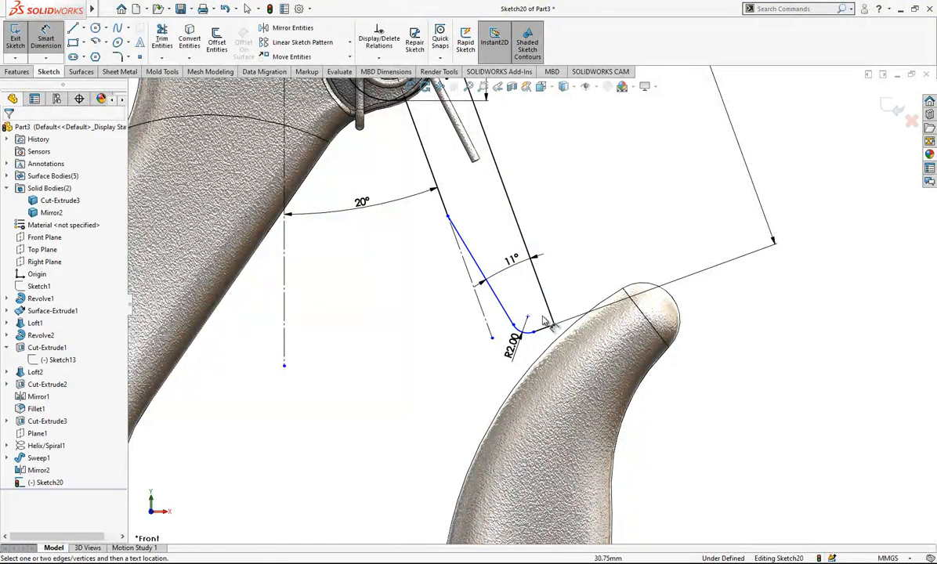
Step: Dimension the short closing line at the latch's lower end to 3 mm
{"action": "left_click", "coordinate": [551, 333]}
{"action": "key", "text": "Escape"}
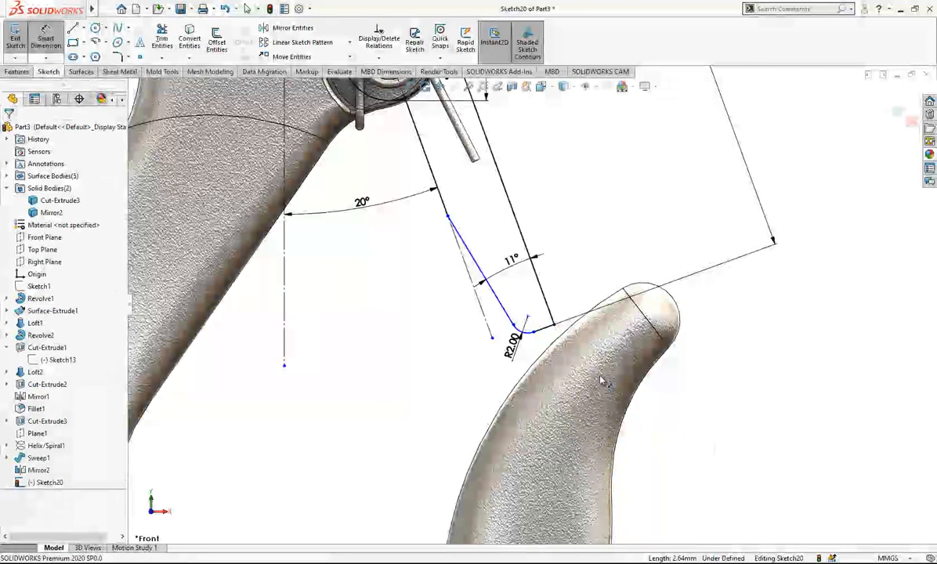
{"action": "scroll", "coordinate": [529, 294], "scroll_direction": "up", "scroll_amount": 2}
{"action": "scroll", "coordinate": [540, 313], "scroll_direction": "down", "scroll_amount": 2}
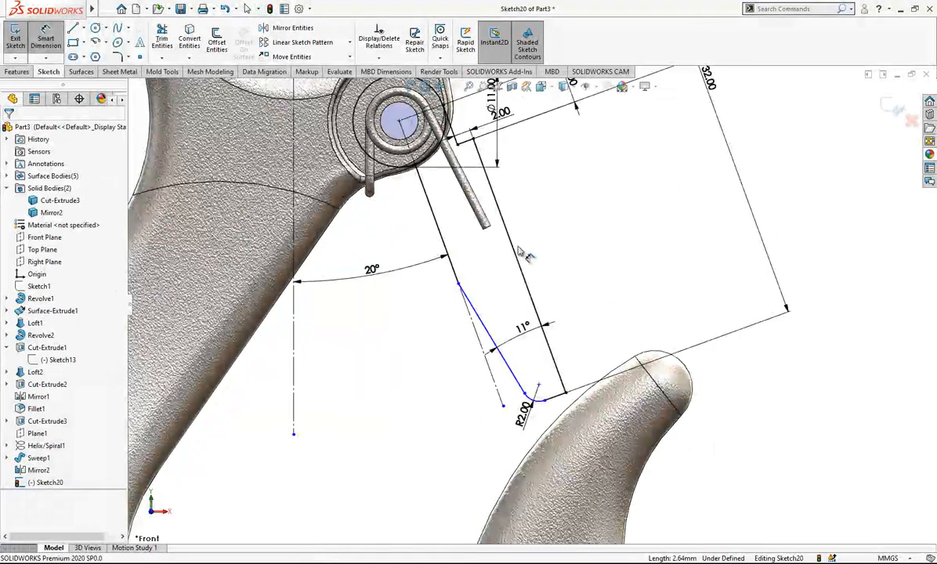
{"action": "left_click", "coordinate": [571, 378]}
{"action": "left_click", "coordinate": [541, 354]}
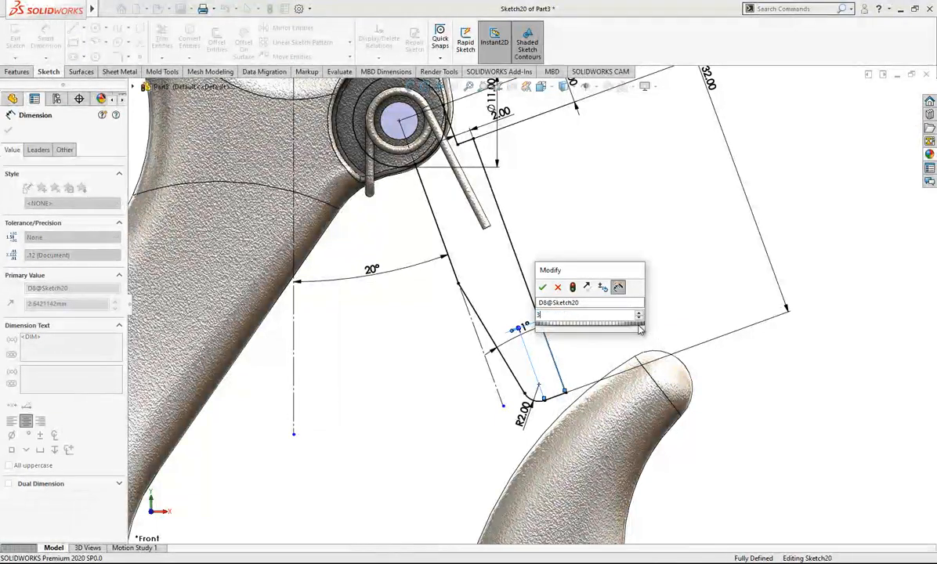
{"action": "type", "text": "3"}
{"action": "key", "text": "Return"}
{"action": "key", "text": "Escape"}
Step: Add a 40 mm sketch fillet at the bend point of the latch's inner edge
{"action": "scroll", "coordinate": [640, 284], "scroll_direction": "up", "scroll_amount": 3}
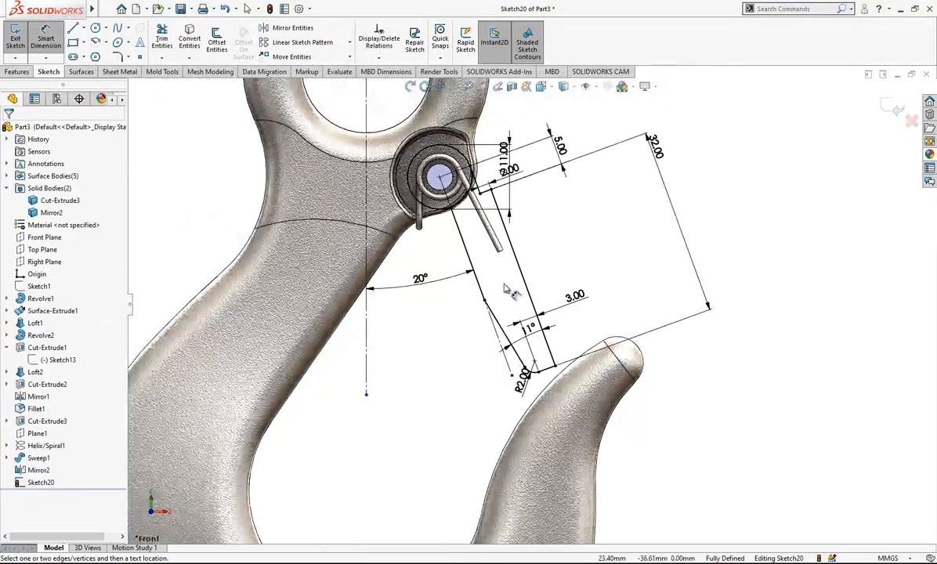
{"action": "scroll", "coordinate": [507, 291], "scroll_direction": "down", "scroll_amount": 1}
{"action": "left_click", "coordinate": [121, 57]}
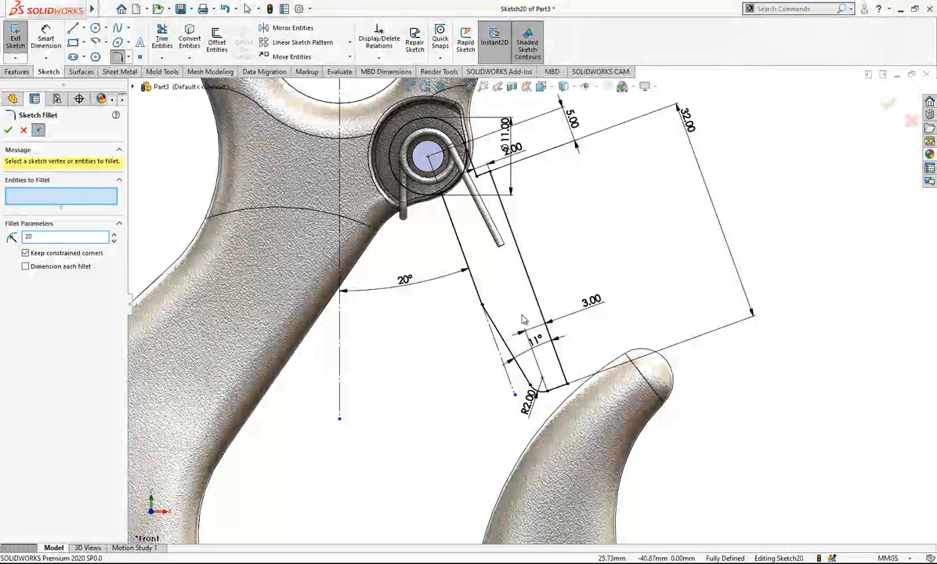
{"action": "scroll", "coordinate": [521, 318], "scroll_direction": "down", "scroll_amount": 2}
{"action": "left_click", "coordinate": [466, 299]}
{"action": "left_click", "coordinate": [115, 235]}
{"action": "left_click", "coordinate": [8, 130]}
{"action": "scroll", "coordinate": [532, 300], "scroll_direction": "up", "scroll_amount": 2}
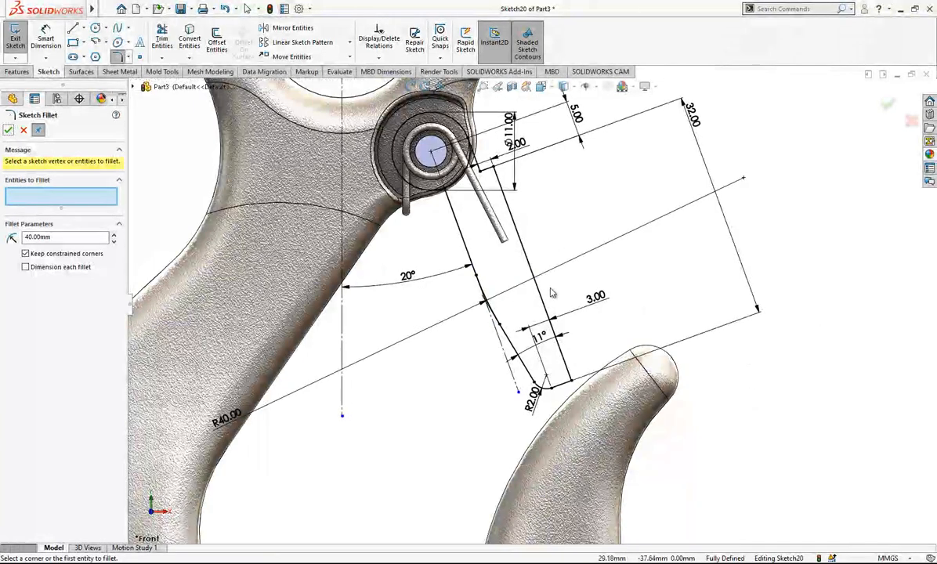
{"action": "key", "text": "Escape"}
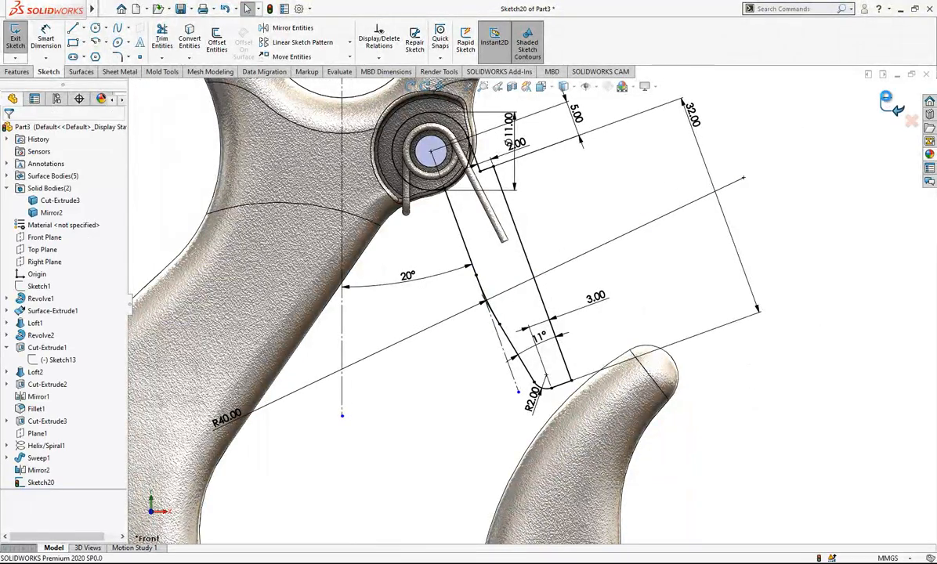
Step: Exit the latch sketch and start a boss extrude from its pivot circle and latch arm regions
{"action": "scroll", "coordinate": [547, 216], "scroll_direction": "up", "scroll_amount": 2}
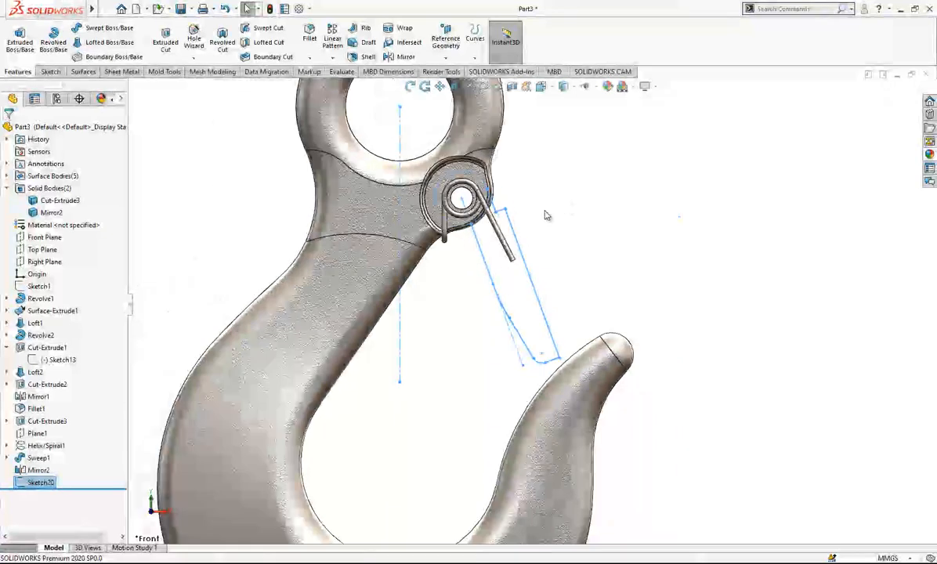
{"action": "scroll", "coordinate": [491, 188], "scroll_direction": "down", "scroll_amount": 3}
{"action": "scroll", "coordinate": [505, 252], "scroll_direction": "down", "scroll_amount": 1}
{"action": "scroll", "coordinate": [412, 278], "scroll_direction": "up", "scroll_amount": 3}
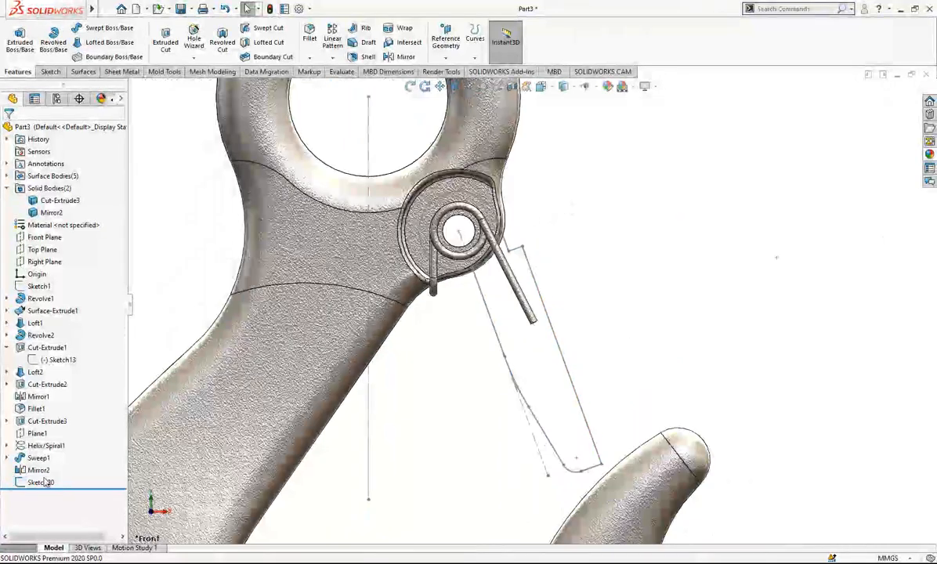
{"action": "left_click", "coordinate": [40, 482]}
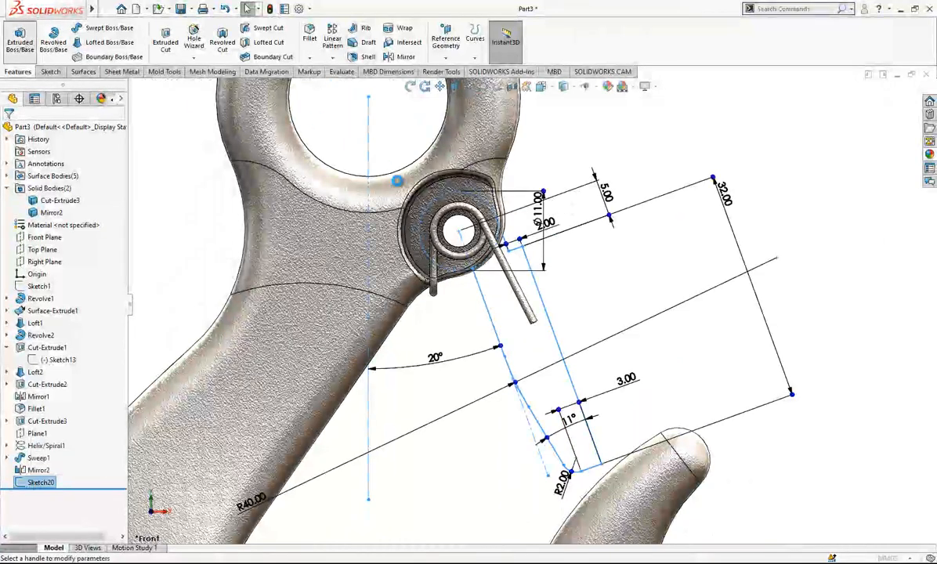
{"action": "left_click", "coordinate": [472, 209]}
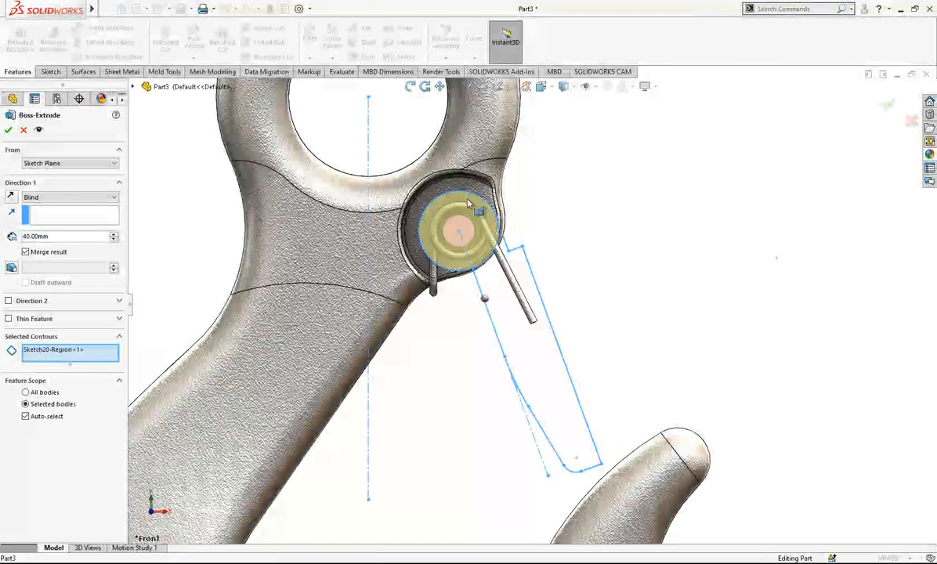
{"action": "left_click", "coordinate": [522, 323]}
Step: Extrude the selected latch regions from the mid plane to a 15 mm depth without merging the result
{"action": "left_click", "coordinate": [62, 198]}
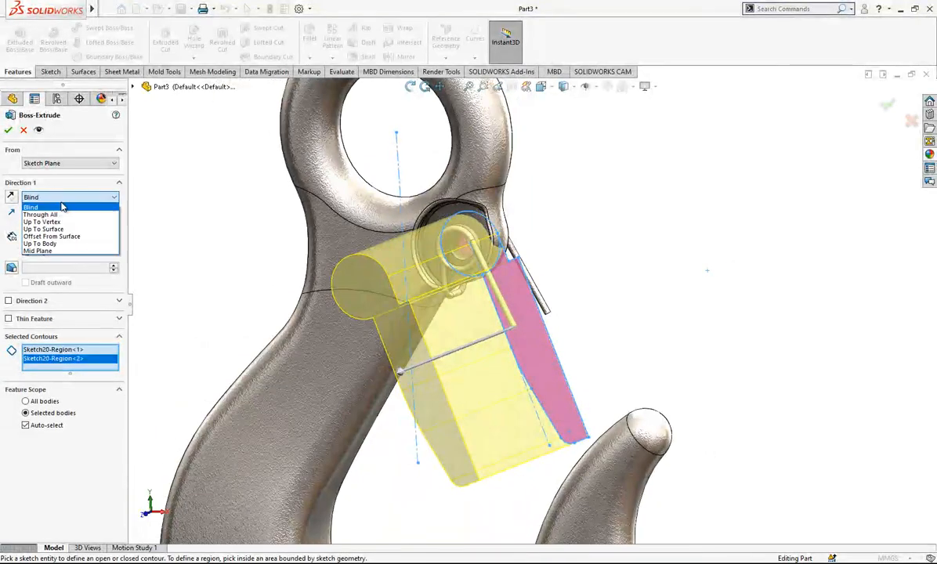
{"action": "left_click", "coordinate": [70, 244]}
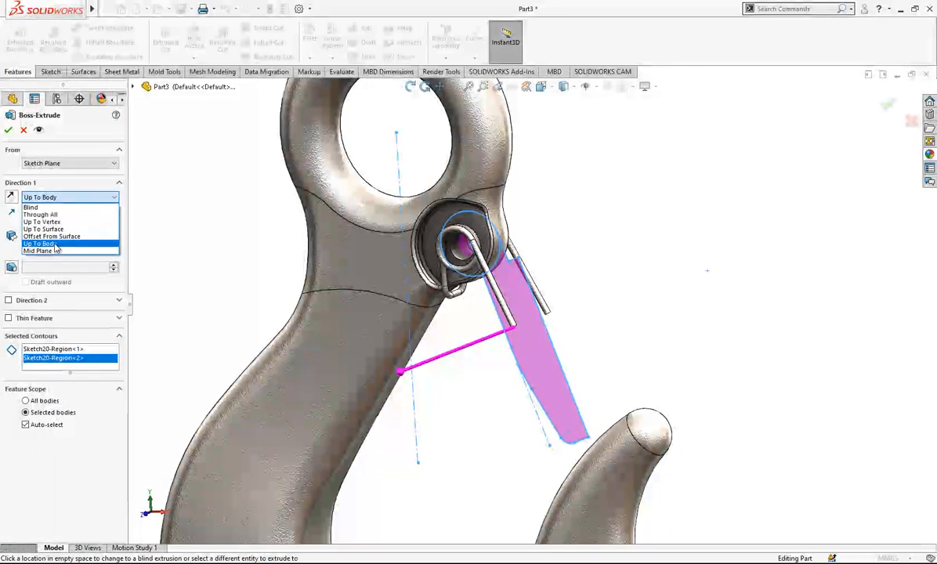
{"action": "left_click", "coordinate": [57, 252]}
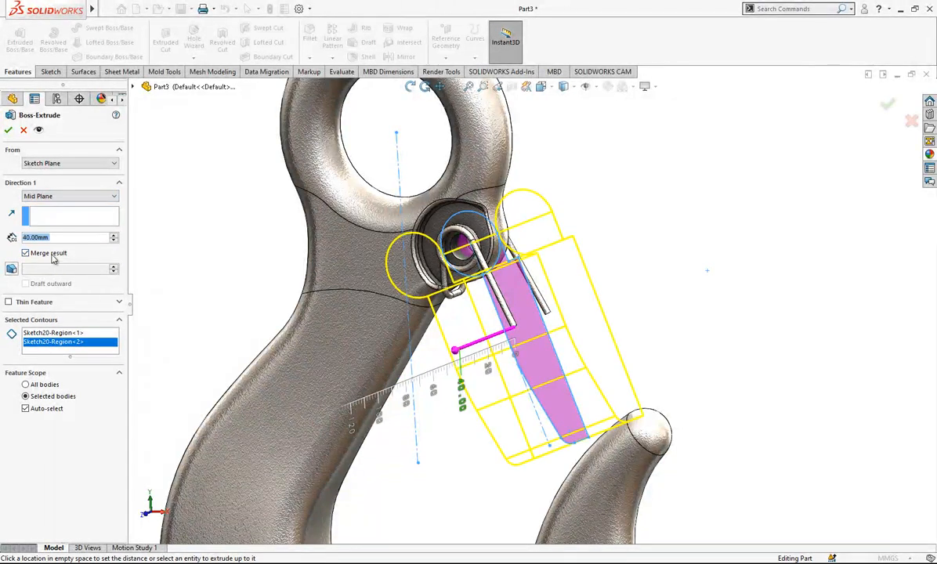
{"action": "left_click", "coordinate": [53, 256]}
{"action": "type", "text": "13"}
{"action": "key", "text": "Return"}
{"action": "middle_click_drag", "start_coordinate": [472, 284], "coordinate": [498, 296]}
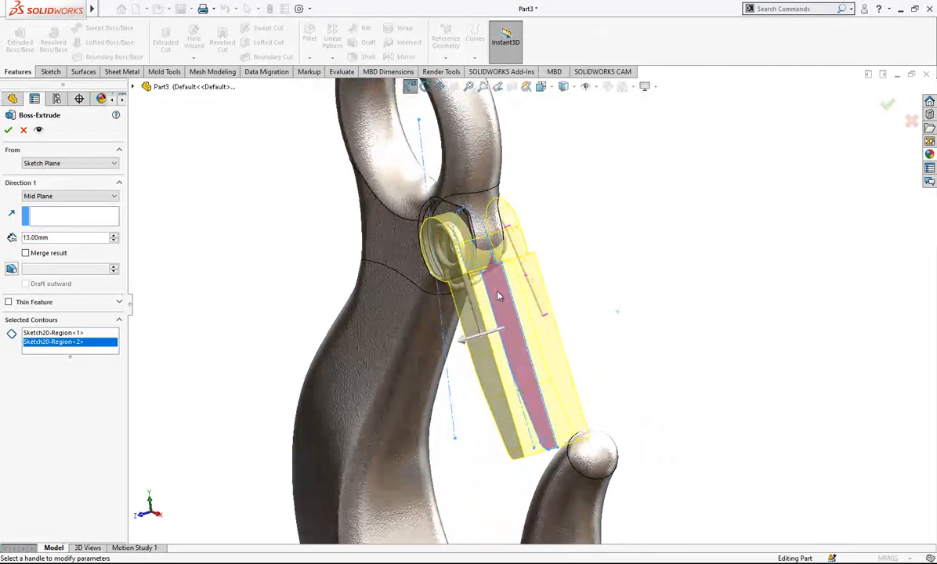
{"action": "scroll", "coordinate": [498, 296], "scroll_direction": "down", "scroll_amount": 2}
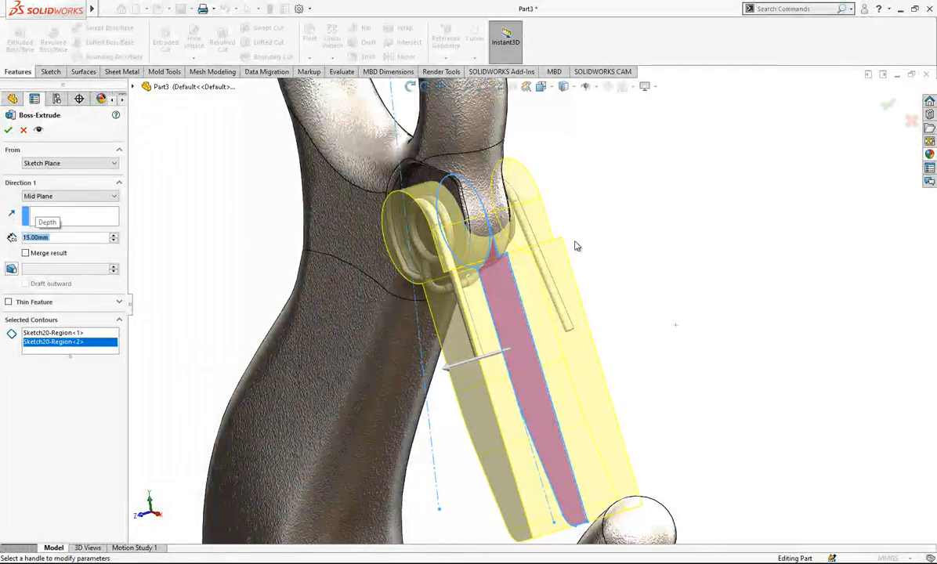
{"action": "middle_click_drag", "start_coordinate": [575, 246], "coordinate": [551, 279]}
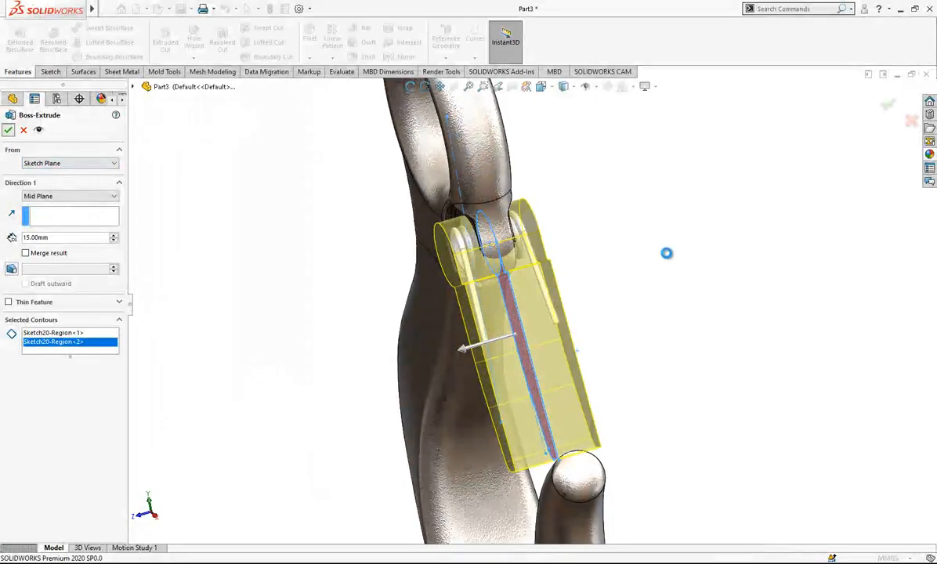
{"action": "key", "text": "Return"}
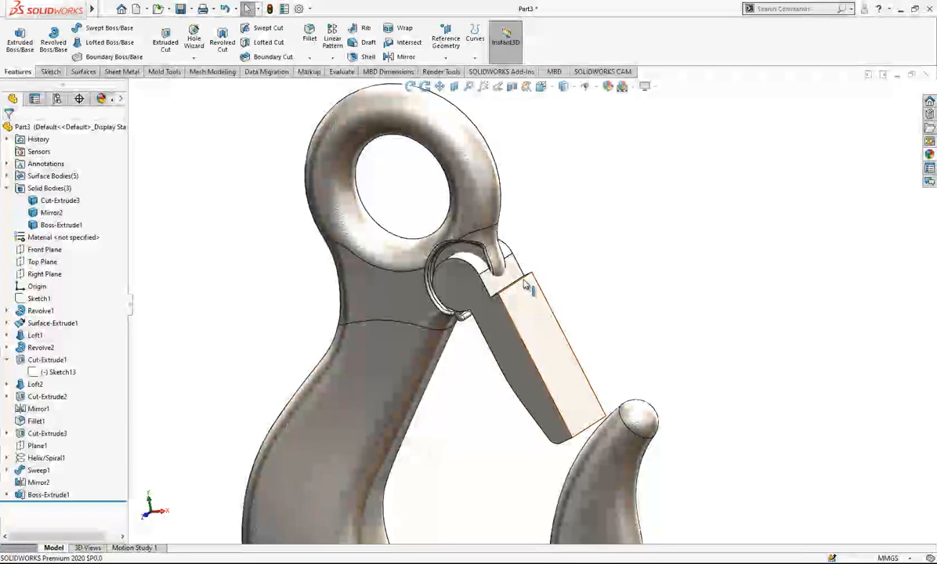
Step: Hide the hook body and the spring body so only the latch body is shown
{"action": "left_click", "coordinate": [49, 202]}
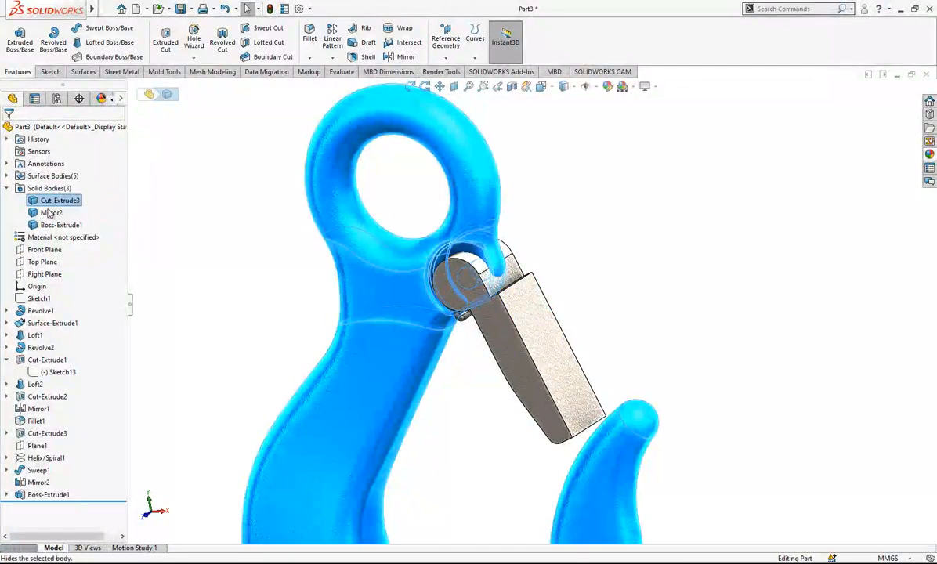
{"action": "left_click", "coordinate": [51, 212]}
{"action": "middle_click_drag", "start_coordinate": [456, 189], "coordinate": [592, 292]}
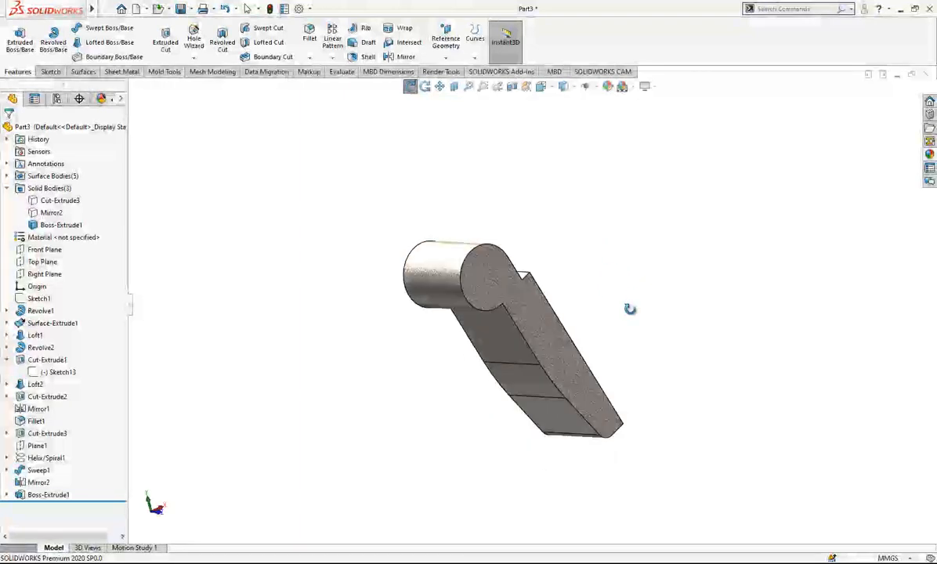
{"action": "middle_click_drag", "start_coordinate": [630, 308], "coordinate": [347, 101]}
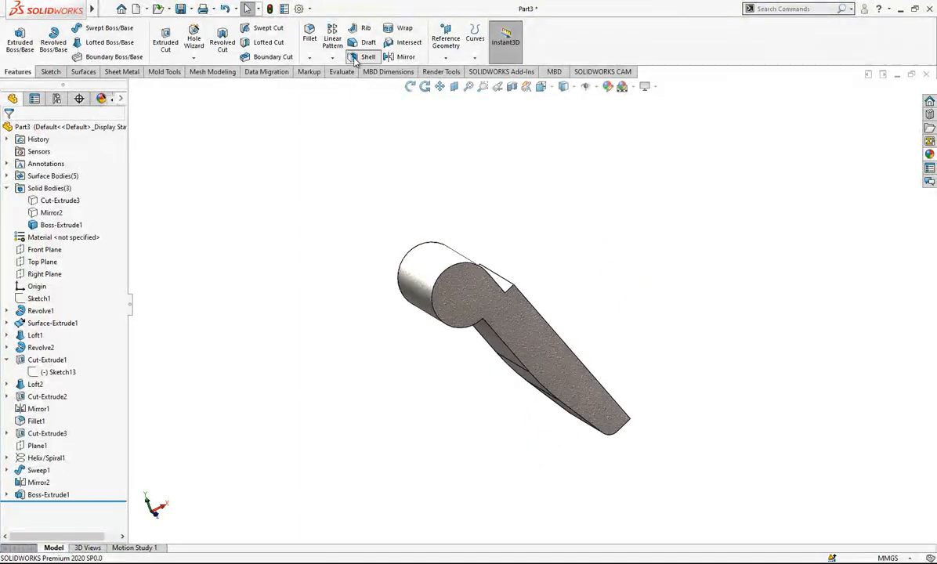
Step: Fillet the two long edges of the latch's flat outer face
{"action": "left_click", "coordinate": [355, 61]}
{"action": "middle_click_drag", "start_coordinate": [505, 203], "coordinate": [478, 267]}
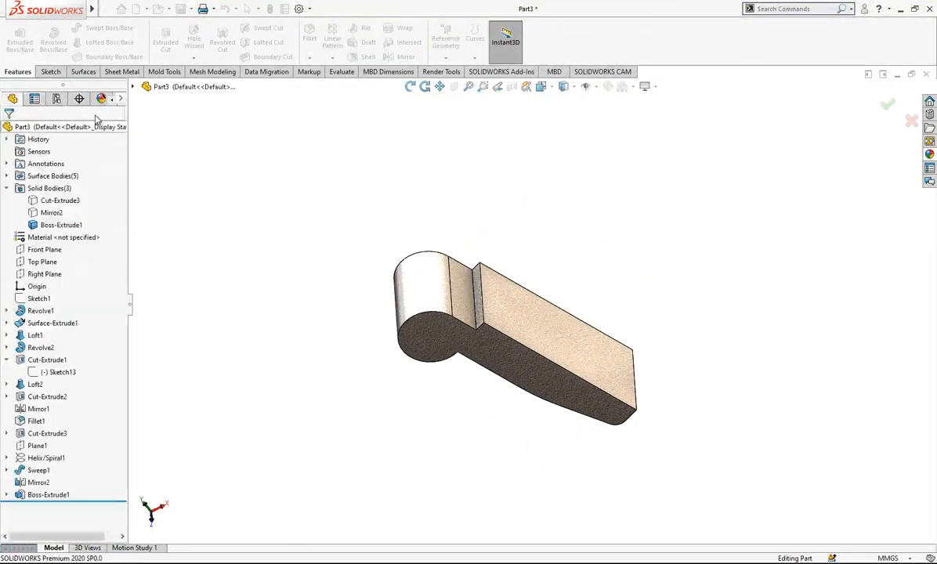
{"action": "left_click", "coordinate": [498, 330]}
{"action": "left_click", "coordinate": [513, 283]}
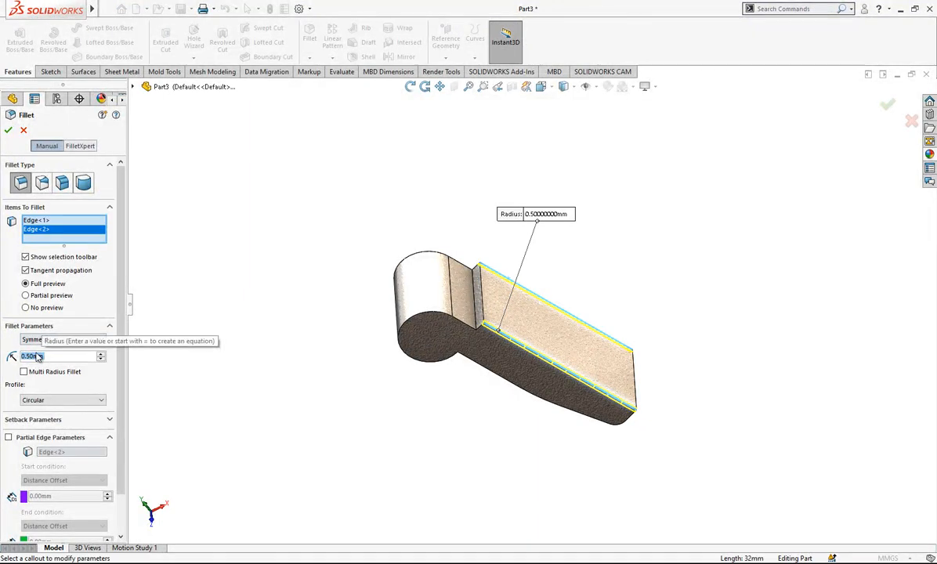
{"action": "key", "text": "Return"}
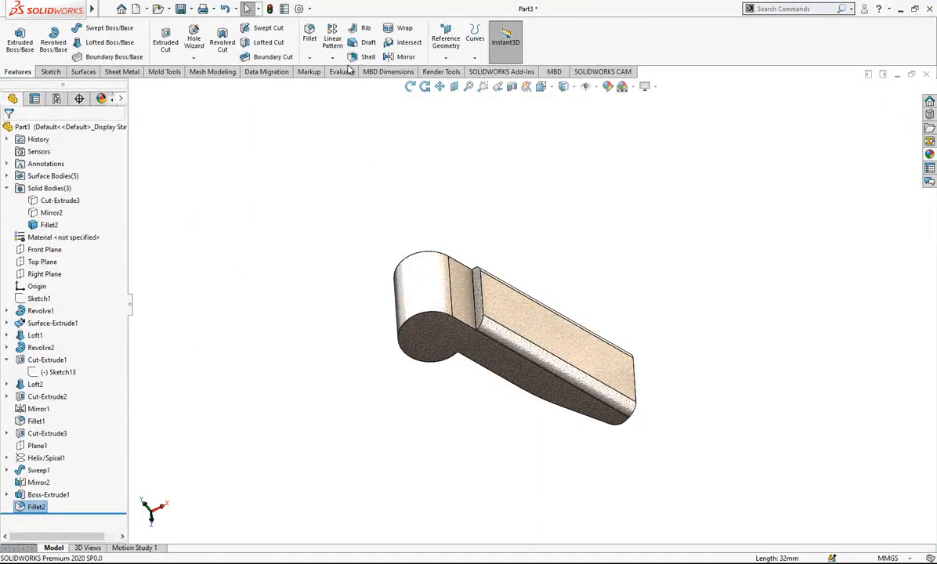
Step: Shell the latch to 0.75 mm thickness, removing the round pivot face, the step faces beside it, the inner-edge faces and the tip end face
{"action": "left_click", "coordinate": [366, 57]}
{"action": "left_click", "coordinate": [470, 302]}
{"action": "left_click", "coordinate": [436, 294]}
{"action": "left_click", "coordinate": [436, 294]}
{"action": "middle_click_drag", "start_coordinate": [436, 295], "coordinate": [446, 138]}
{"action": "left_click", "coordinate": [490, 332]}
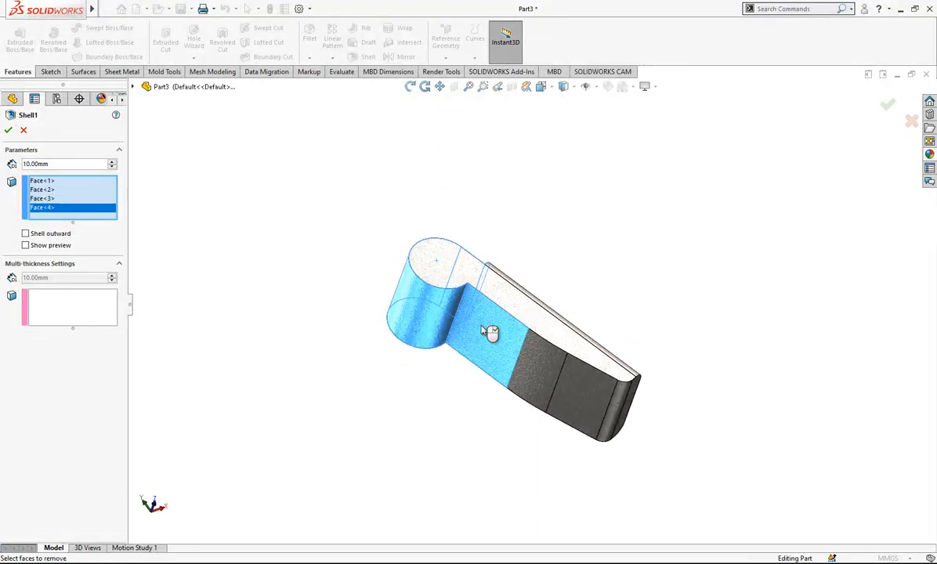
{"action": "left_click", "coordinate": [533, 376]}
{"action": "left_click", "coordinate": [579, 404]}
{"action": "left_click", "coordinate": [618, 410]}
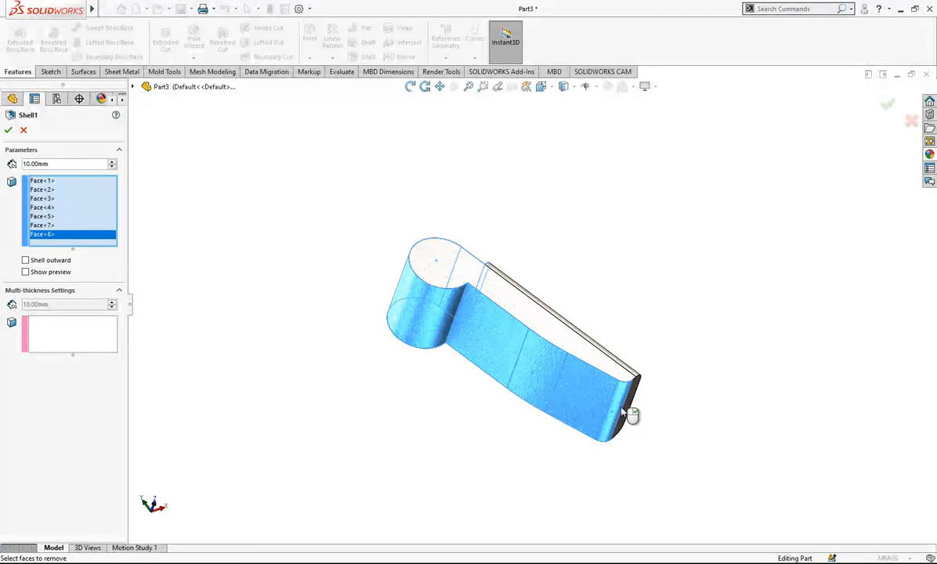
{"action": "left_click", "coordinate": [632, 413]}
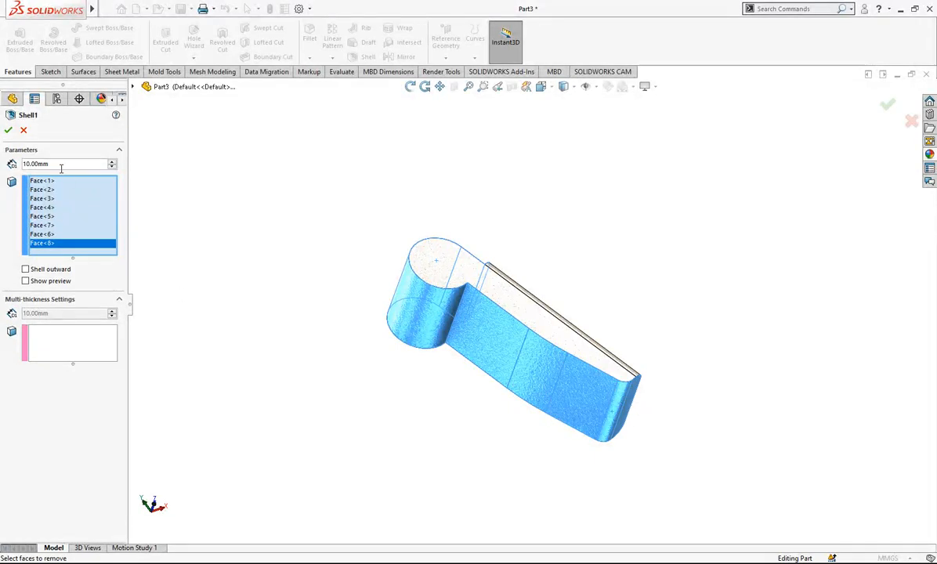
{"action": "type", "text": "0.75"}
{"action": "middle_click_drag", "start_coordinate": [628, 138], "coordinate": [510, 330]}
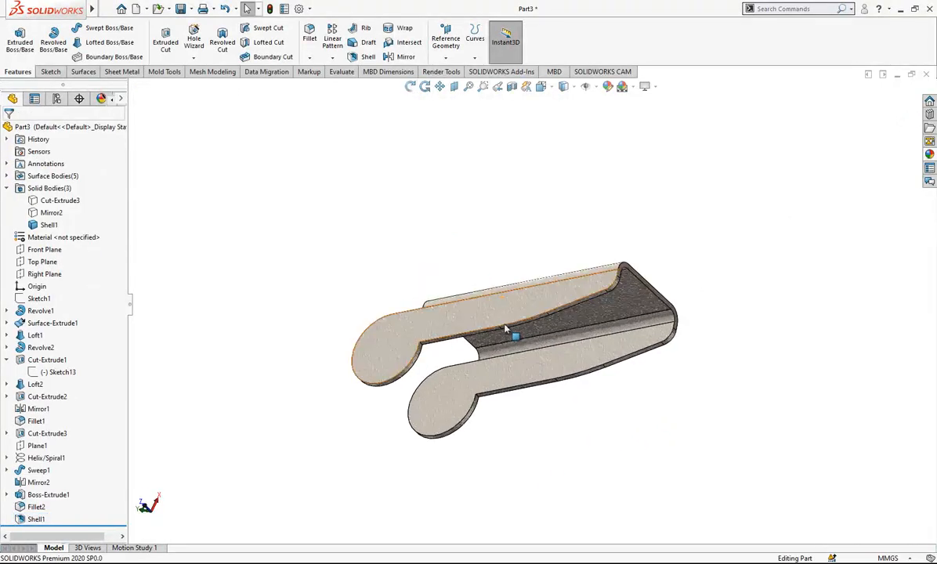
Step: Fillet the two inner corner edges where the latch's round pivot ends meet its arms, with a 5 mm radius
{"action": "scroll", "coordinate": [435, 366], "scroll_direction": "down", "scroll_amount": 5}
{"action": "left_click", "coordinate": [383, 348]}
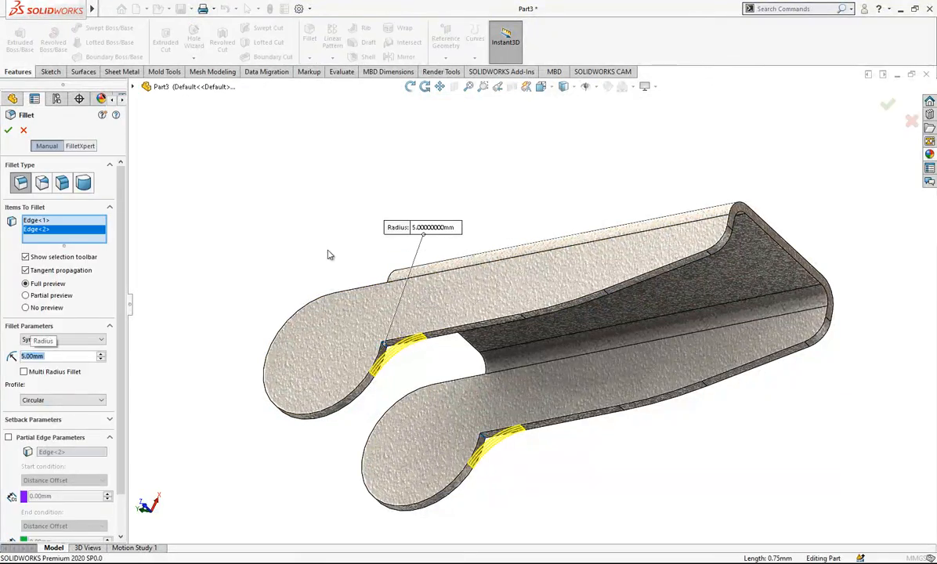
{"action": "key", "text": "Return"}
{"action": "scroll", "coordinate": [535, 263], "scroll_direction": "up", "scroll_amount": 2}
{"action": "middle_click_drag", "start_coordinate": [535, 263], "coordinate": [551, 336]}
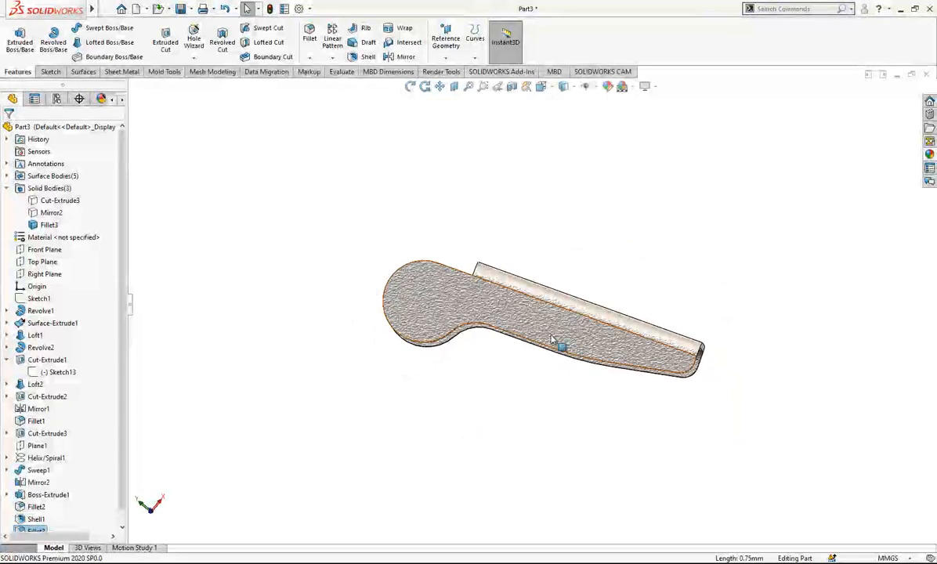
Step: Show the hook body and the spring body again
{"action": "left_click", "coordinate": [59, 201]}
{"action": "left_click", "coordinate": [51, 213]}
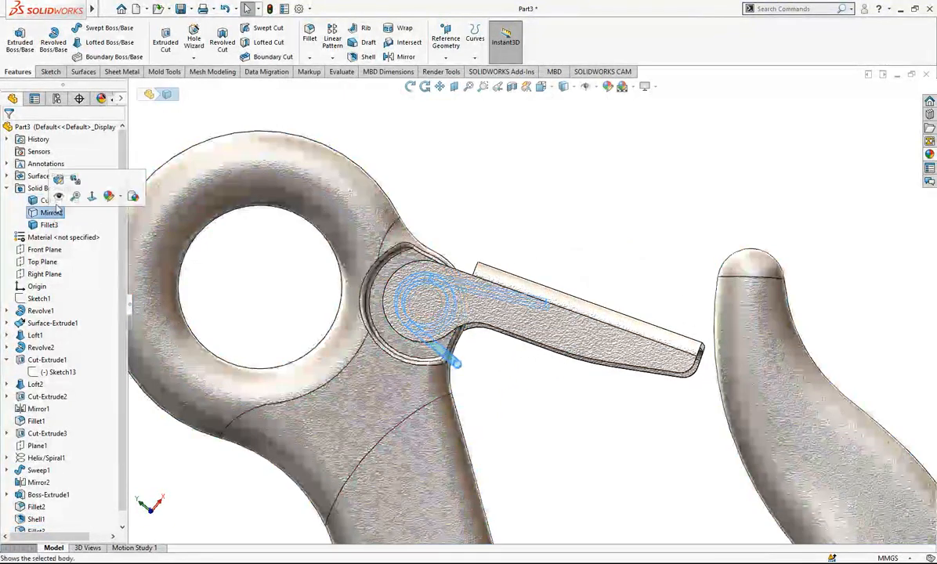
{"action": "left_click", "coordinate": [548, 153]}
Step: Edit the latch extrusion and set its mid-plane depth to 14 mm
{"action": "middle_click_drag", "start_coordinate": [548, 153], "coordinate": [561, 234]}
{"action": "left_click", "coordinate": [560, 233]}
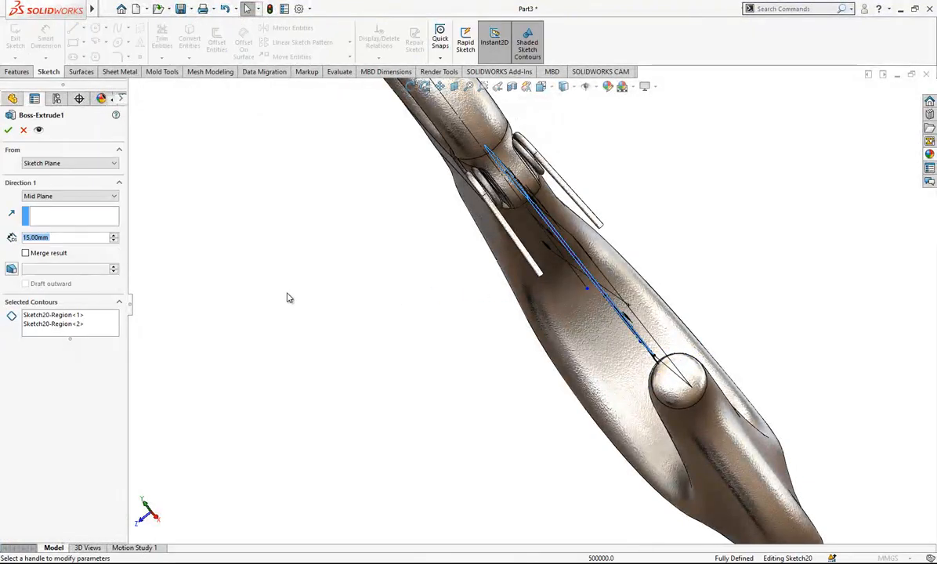
{"action": "type", "text": "14"}
{"action": "key", "text": "Return"}
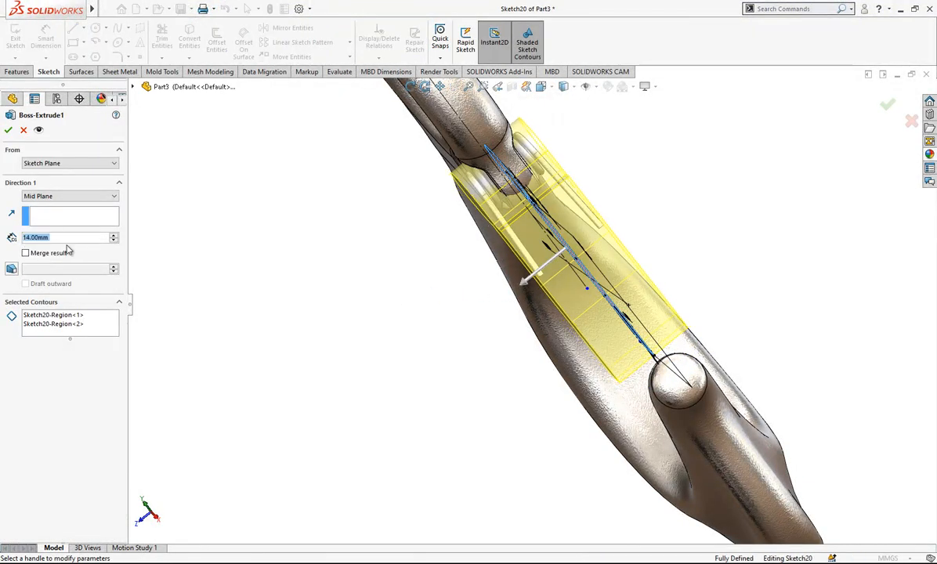
{"action": "middle_click_drag", "start_coordinate": [655, 232], "coordinate": [451, 503]}
{"action": "left_click", "coordinate": [451, 504]}
{"action": "scroll", "coordinate": [618, 283], "scroll_direction": "down", "scroll_amount": 2}
{"action": "middle_click_drag", "start_coordinate": [650, 177], "coordinate": [596, 314]}
{"action": "scroll", "coordinate": [596, 313], "scroll_direction": "up", "scroll_amount": 3}
{"action": "scroll", "coordinate": [635, 233], "scroll_direction": "down", "scroll_amount": 2}
{"action": "middle_click_drag", "start_coordinate": [615, 233], "coordinate": [481, 186]}
Step: View the latch's flat side face straight on and display the model with hidden lines visible
{"action": "left_click", "coordinate": [481, 185]}
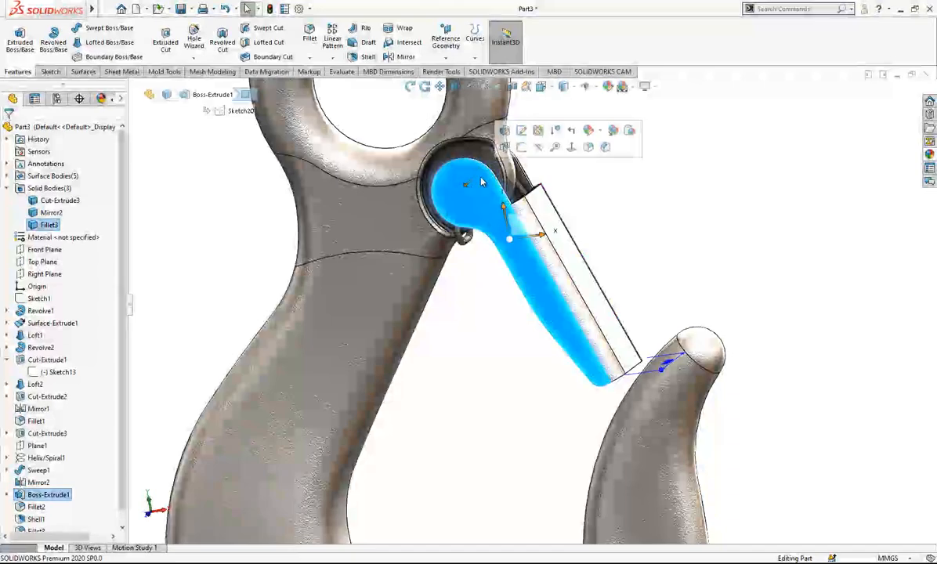
{"action": "left_click", "coordinate": [570, 148]}
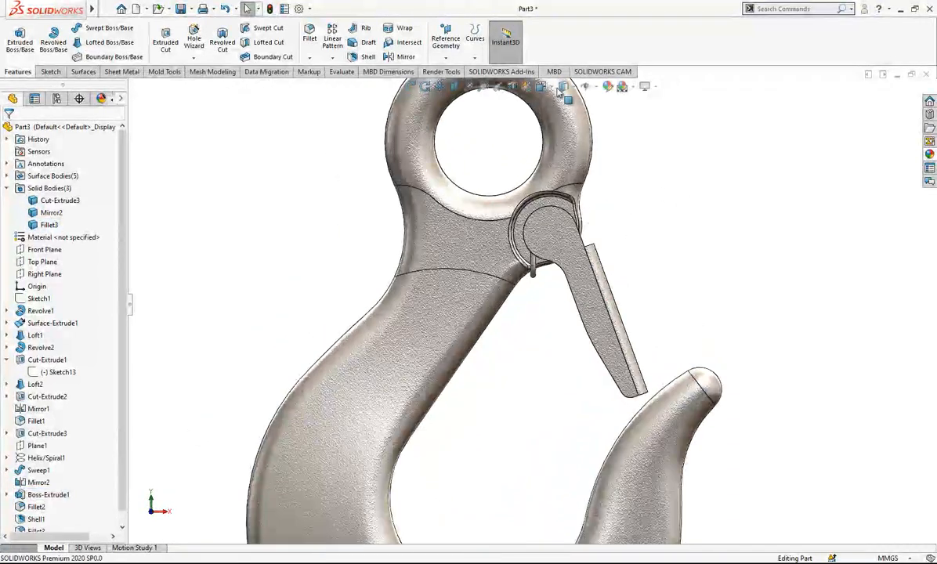
{"action": "left_click", "coordinate": [565, 163]}
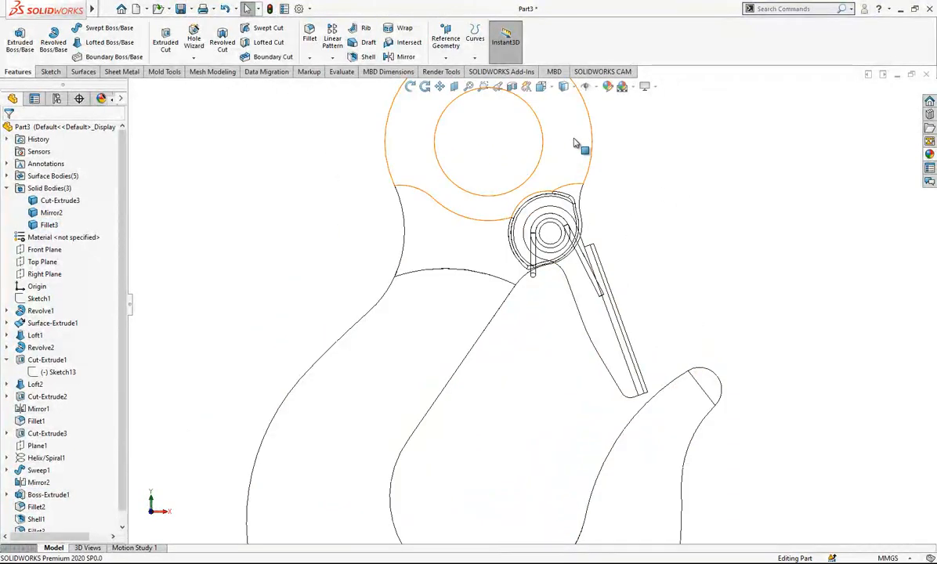
{"action": "scroll", "coordinate": [596, 227], "scroll_direction": "down", "scroll_amount": 3}
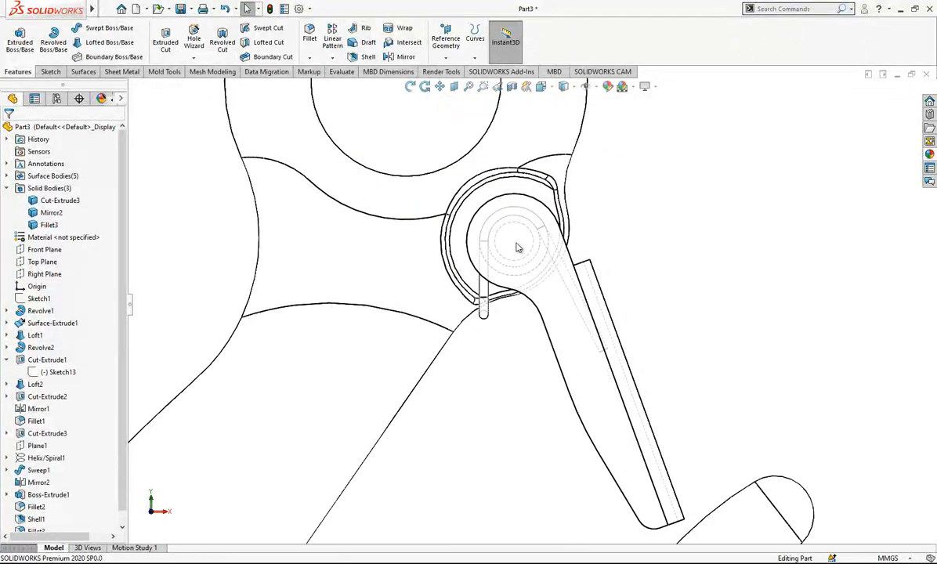
Step: Sketch a 4.5 mm diameter circle on the latch's side face, centred on its round pivot end, and finish the sketch
{"action": "left_click", "coordinate": [516, 248]}
{"action": "left_click", "coordinate": [629, 180]}
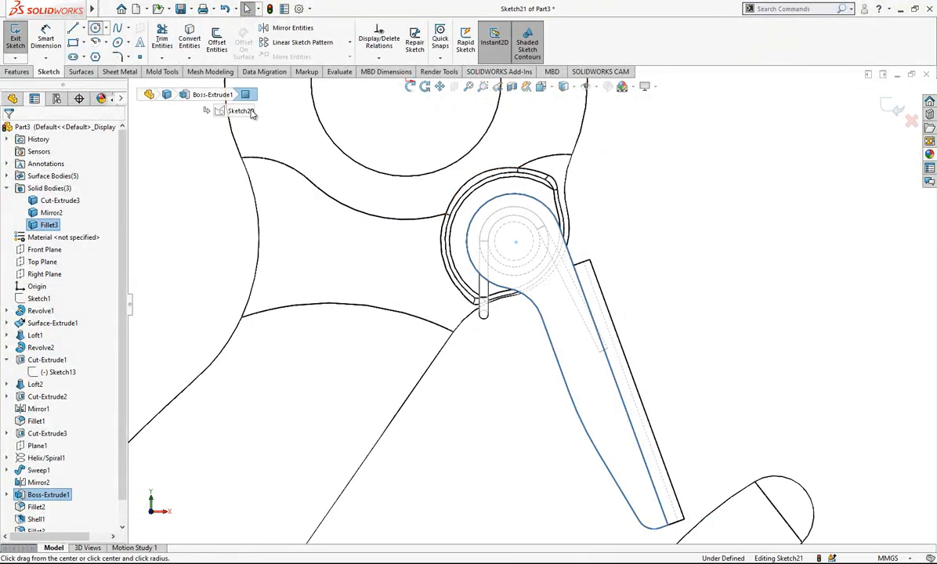
{"action": "left_click", "coordinate": [513, 242]}
{"action": "left_click", "coordinate": [570, 240]}
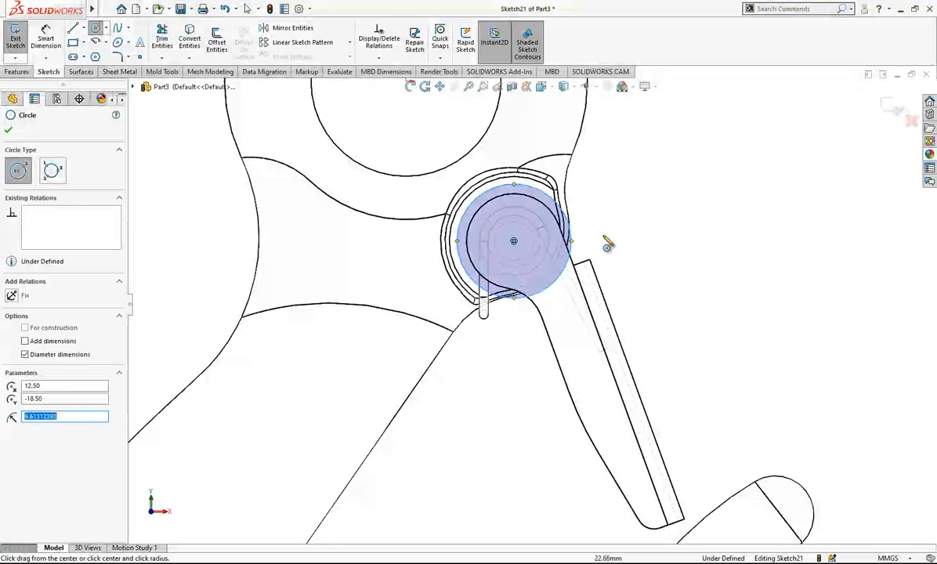
{"action": "key", "text": "Escape"}
{"action": "left_click", "coordinate": [573, 246]}
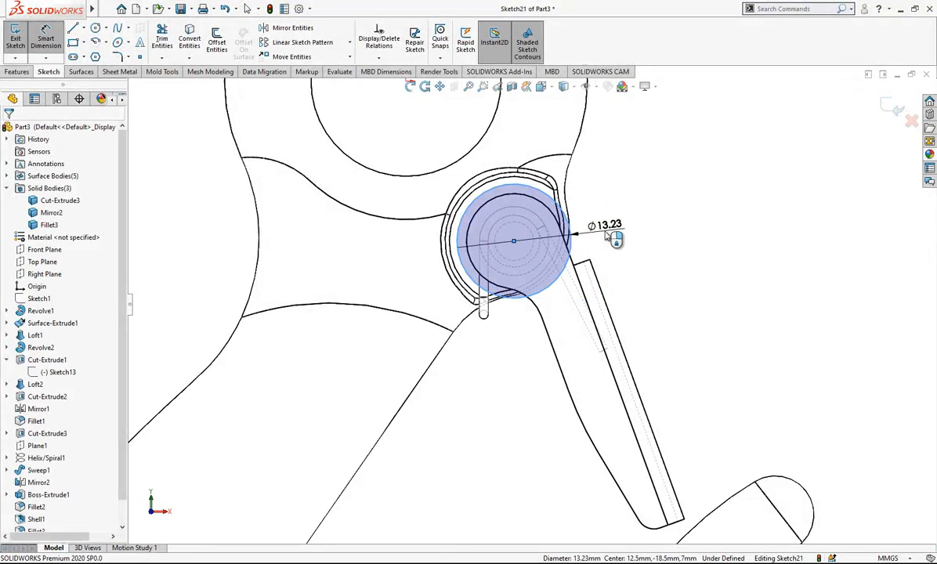
{"action": "left_click", "coordinate": [610, 236]}
{"action": "type", "text": "4.5"}
{"action": "key", "text": "Return"}
{"action": "left_click", "coordinate": [674, 212]}
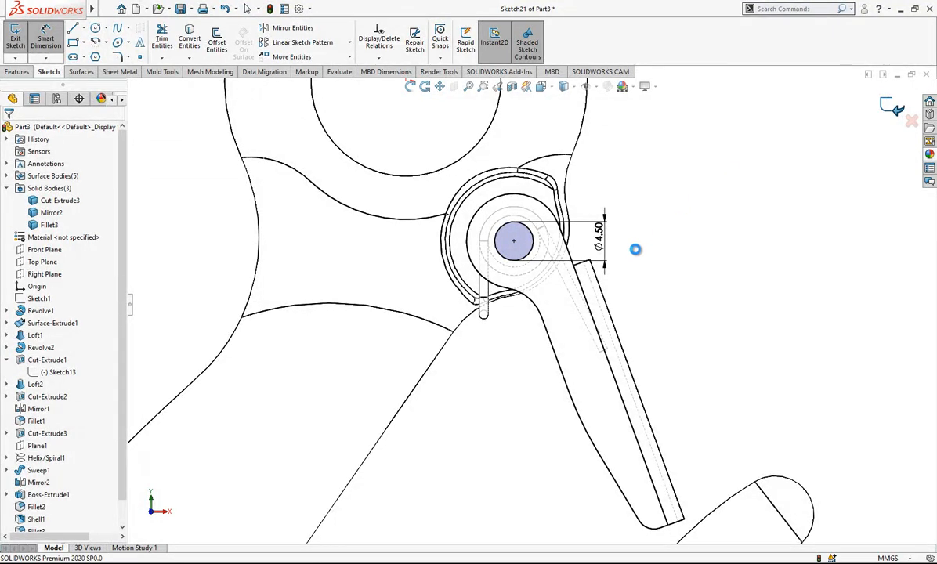
Step: Return the model to the shaded display with edges
{"action": "middle_click_drag", "start_coordinate": [622, 277], "coordinate": [594, 304]}
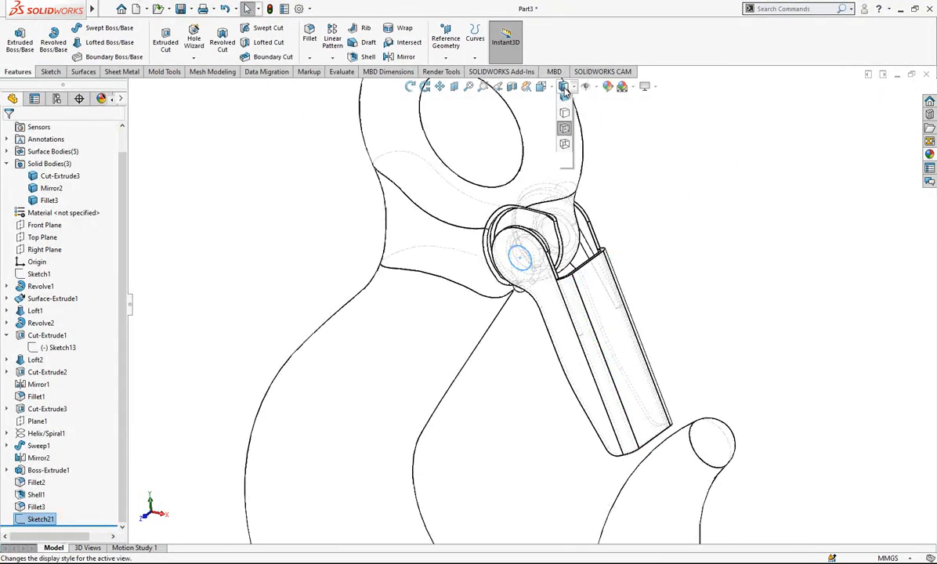
{"action": "left_click", "coordinate": [565, 112]}
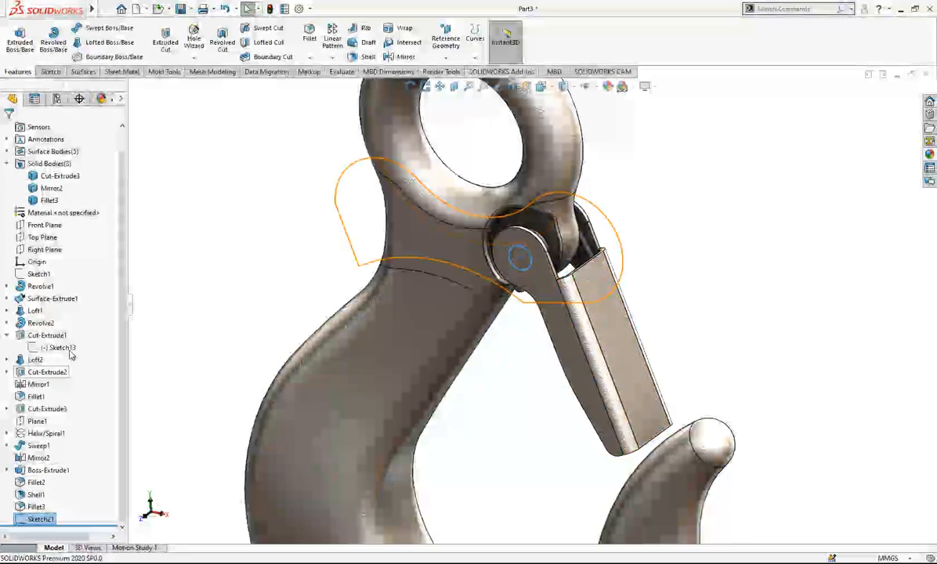
{"action": "left_click", "coordinate": [54, 203]}
{"action": "left_click", "coordinate": [213, 175]}
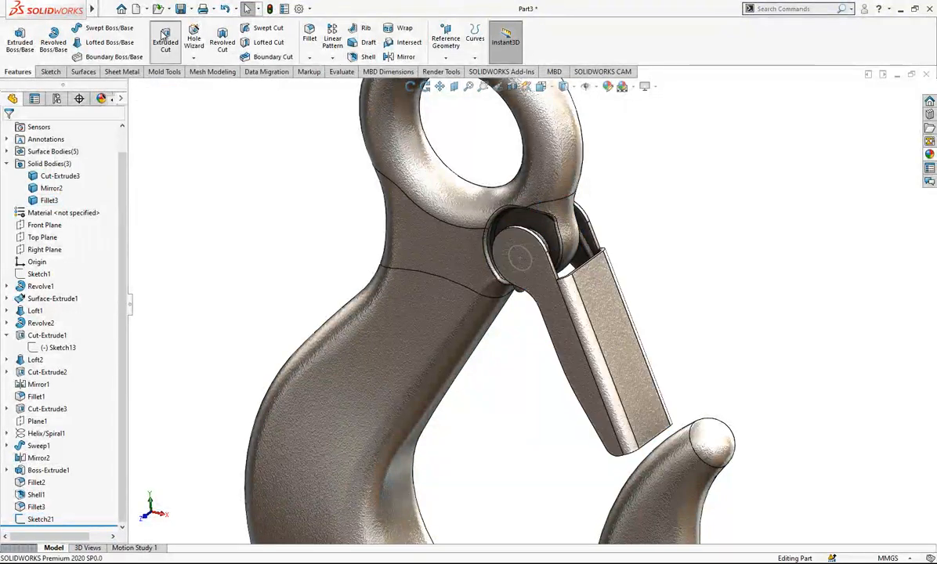
Step: Cut-extrude the pivot circle 15 mm blind, limiting the feature scope to the latch body
{"action": "left_click", "coordinate": [164, 40]}
{"action": "left_click", "coordinate": [517, 256]}
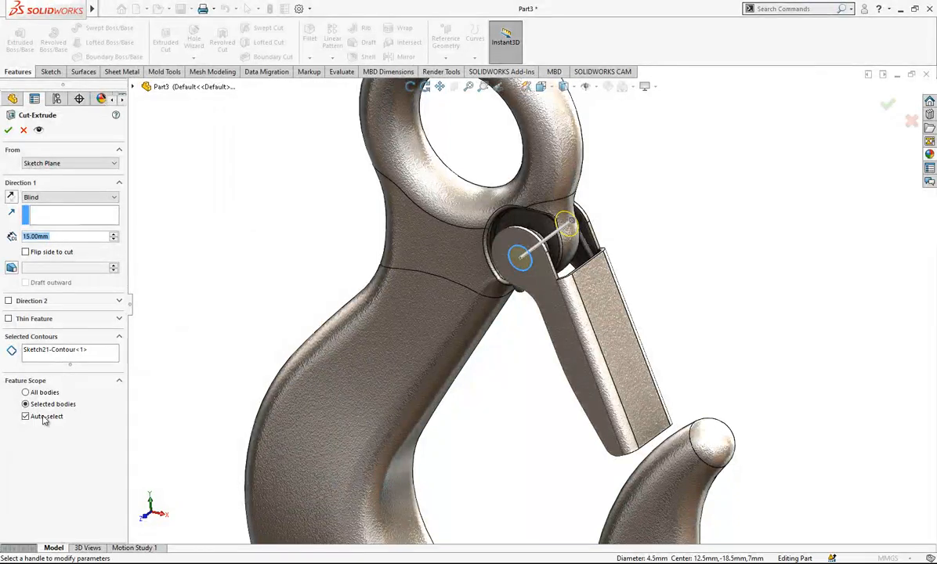
{"action": "left_click", "coordinate": [596, 355]}
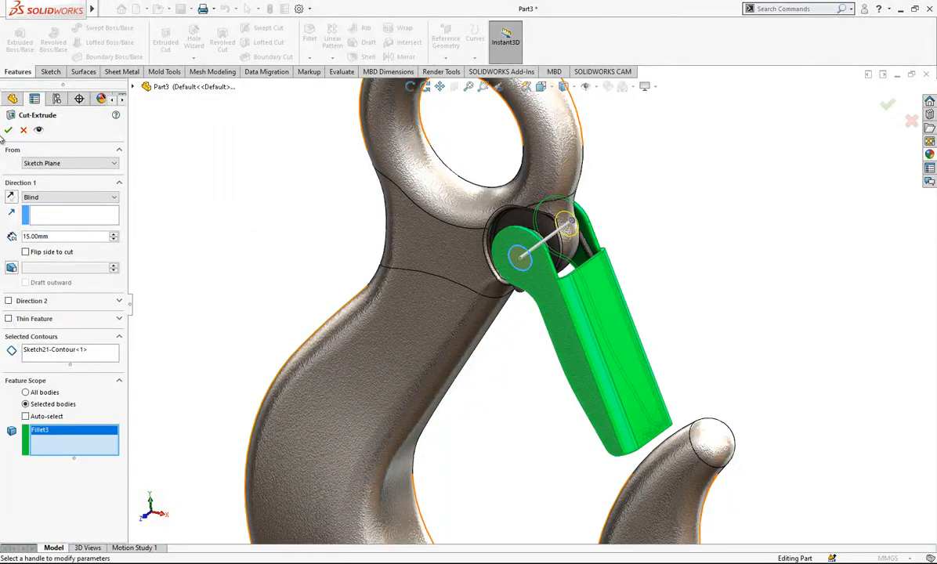
{"action": "middle_click_drag", "start_coordinate": [571, 266], "coordinate": [581, 248]}
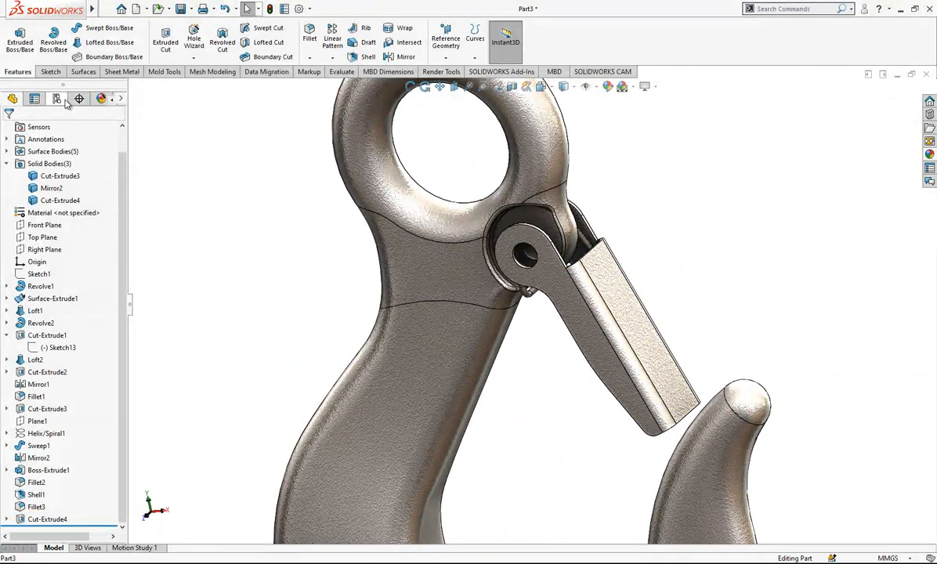
Step: Apply the brushed steel appearance to the whole latch body
{"action": "left_click", "coordinate": [102, 98]}
{"action": "left_click", "coordinate": [706, 250]}
{"action": "left_click", "coordinate": [930, 155]}
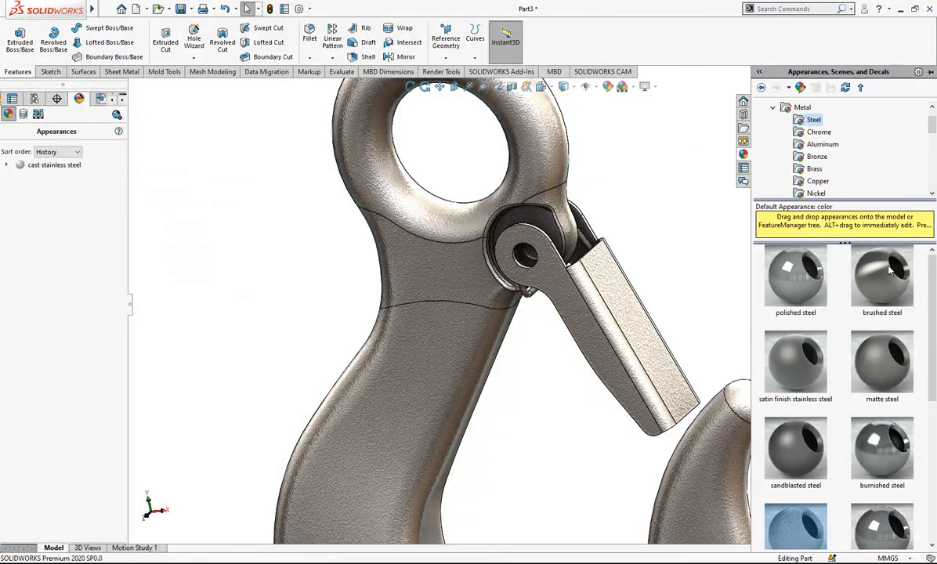
{"action": "left_click_drag", "start_coordinate": [899, 291], "coordinate": [593, 272]}
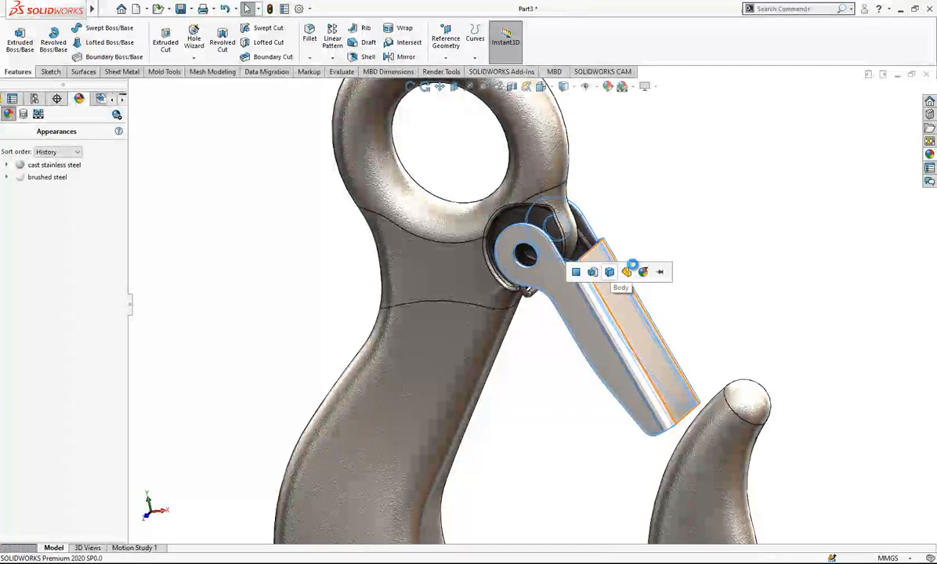
{"action": "left_click", "coordinate": [623, 272]}
Step: In the front view, set the length dimension along the latch's outer edge in its profile sketch to 33 mm
{"action": "mouse_move", "coordinate": [560, 308]}
{"action": "middle_mouse_down"}
{"action": "mouse_move", "coordinate": [456, 266]}
{"action": "mouse_move", "coordinate": [594, 285]}
{"action": "mouse_move", "coordinate": [550, 356]}
{"action": "mouse_move", "coordinate": [584, 261]}
{"action": "mouse_move", "coordinate": [616, 388]}
{"action": "mouse_move", "coordinate": [342, 346]}
{"action": "mouse_move", "coordinate": [598, 383]}
{"action": "mouse_move", "coordinate": [572, 306]}
{"action": "middle_mouse_up"}
{"action": "key", "text": "space"}
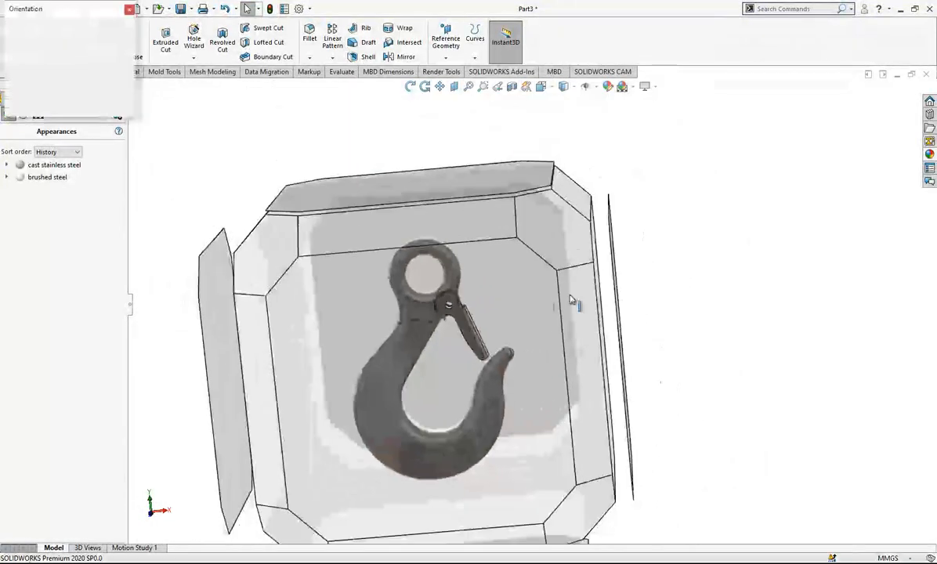
{"action": "left_click", "coordinate": [473, 322]}
{"action": "scroll", "coordinate": [608, 314], "scroll_direction": "down", "scroll_amount": 4}
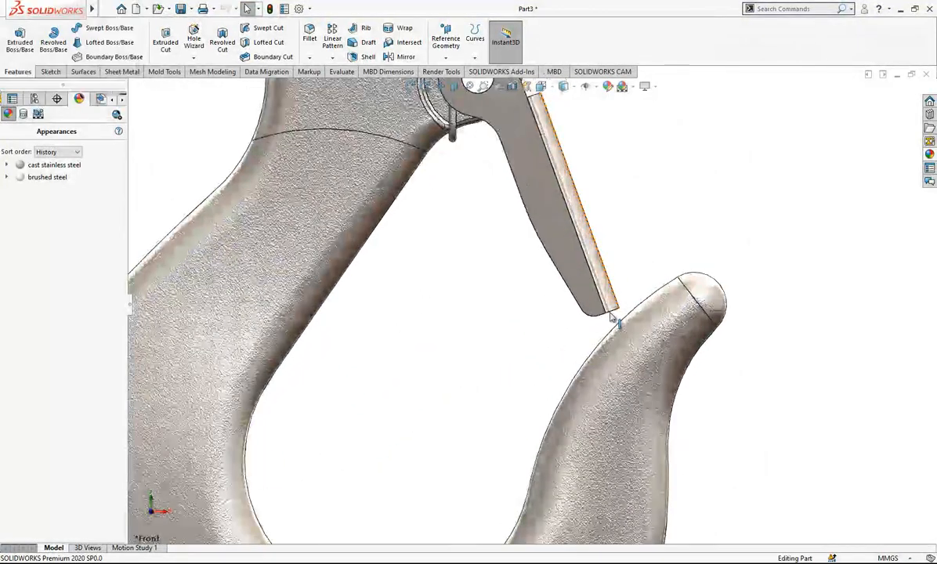
{"action": "scroll", "coordinate": [572, 298], "scroll_direction": "up", "scroll_amount": 3}
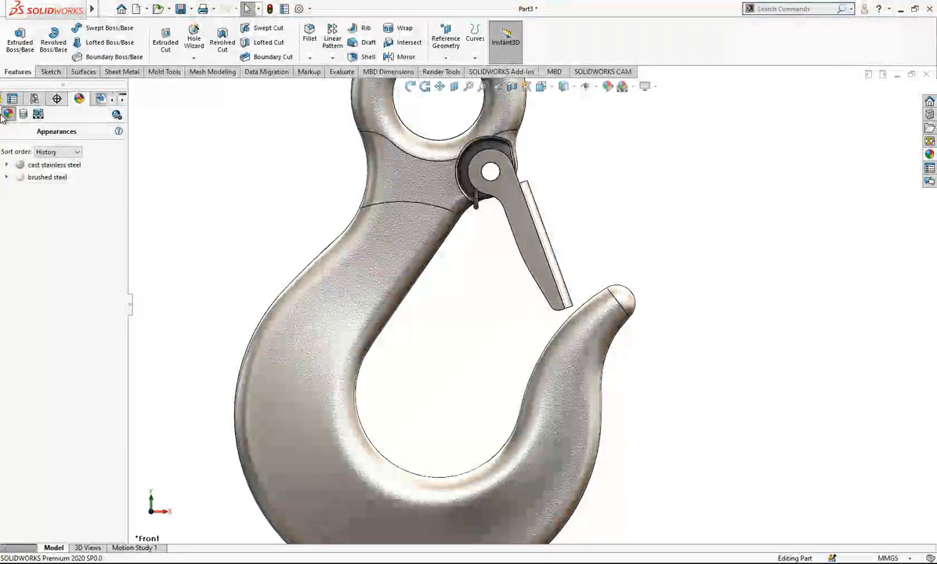
{"action": "left_click", "coordinate": [10, 99]}
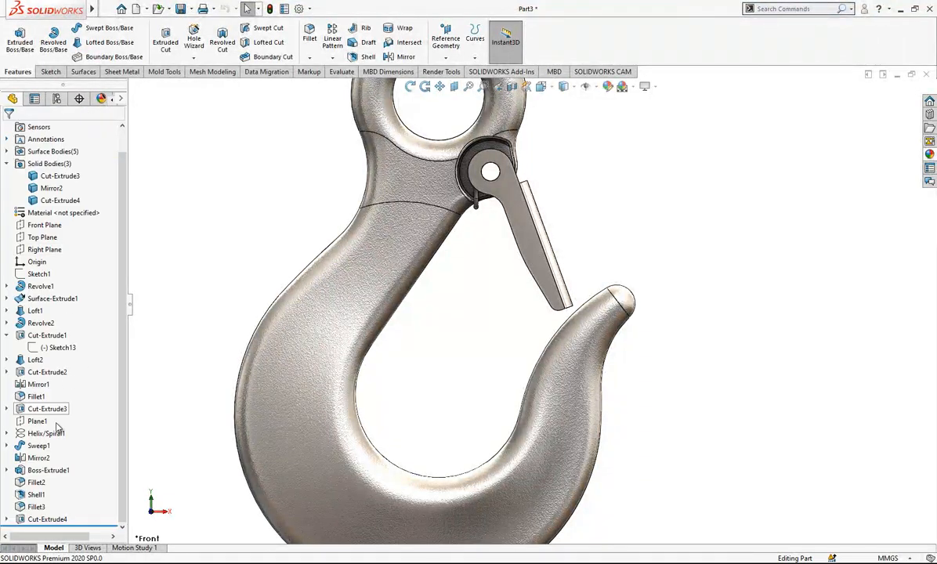
{"action": "left_click", "coordinate": [48, 471]}
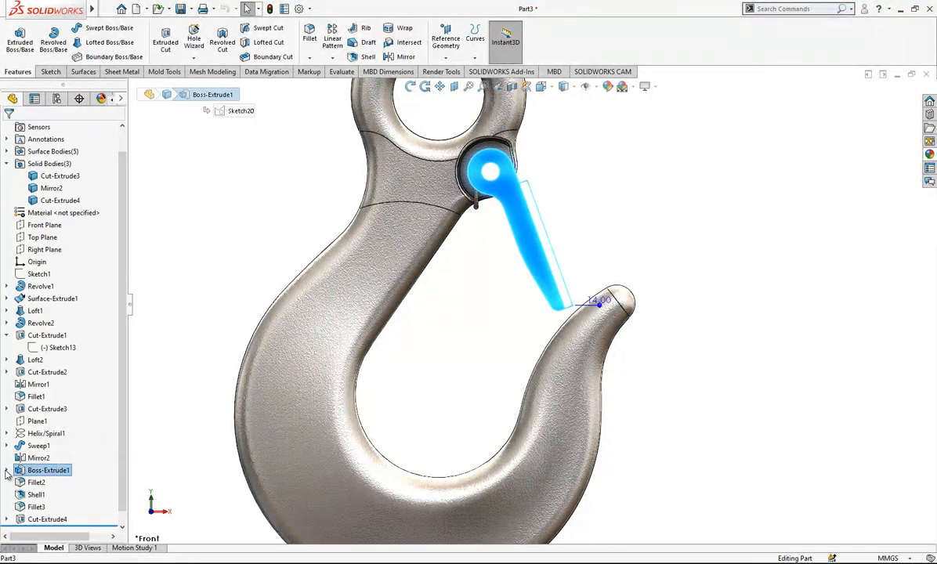
{"action": "left_click", "coordinate": [6, 471]}
{"action": "left_click", "coordinate": [53, 483]}
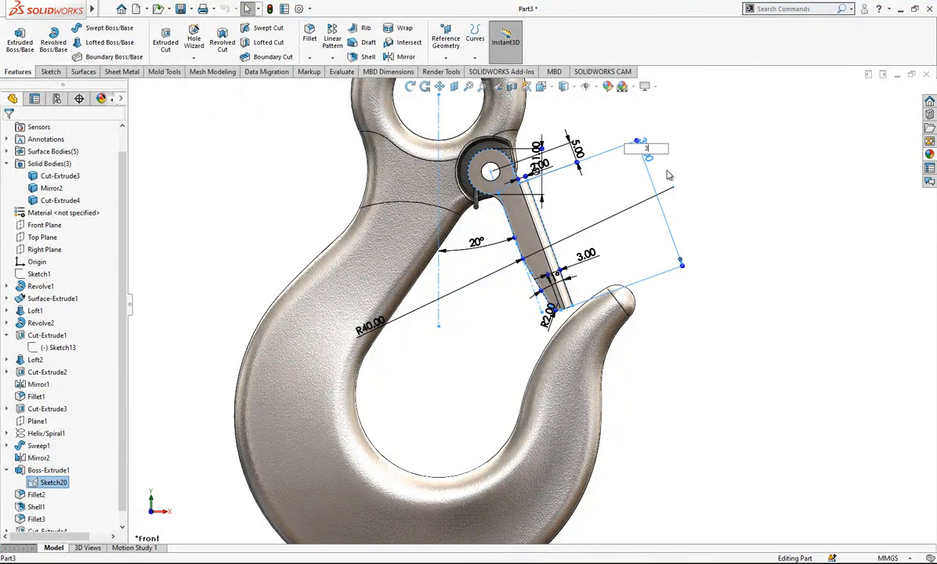
{"action": "key", "text": "Return"}
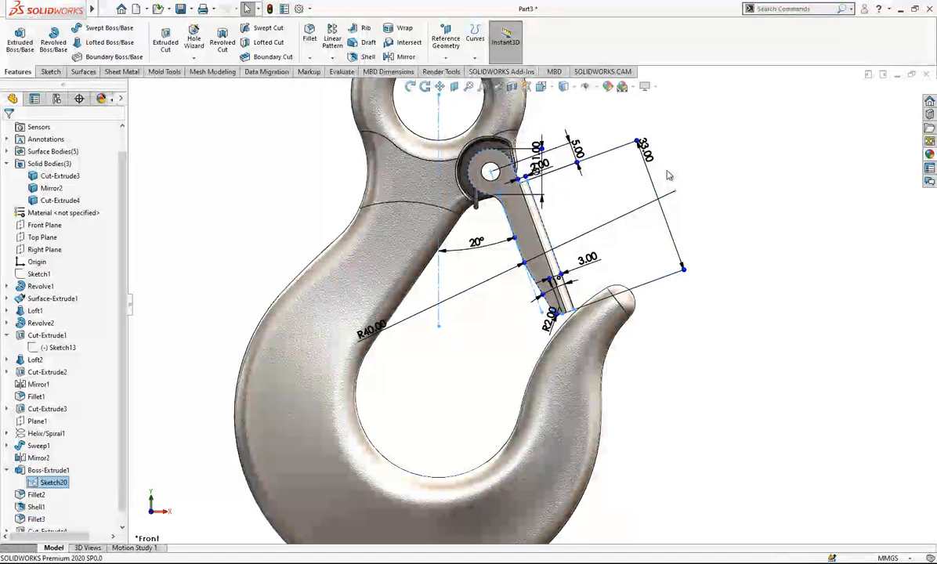
{"action": "left_click", "coordinate": [779, 240]}
Step: Examine the clearance between the latch tip and the hook tip, and the fit around the pivot and spring
{"action": "scroll", "coordinate": [656, 289], "scroll_direction": "down", "scroll_amount": 3}
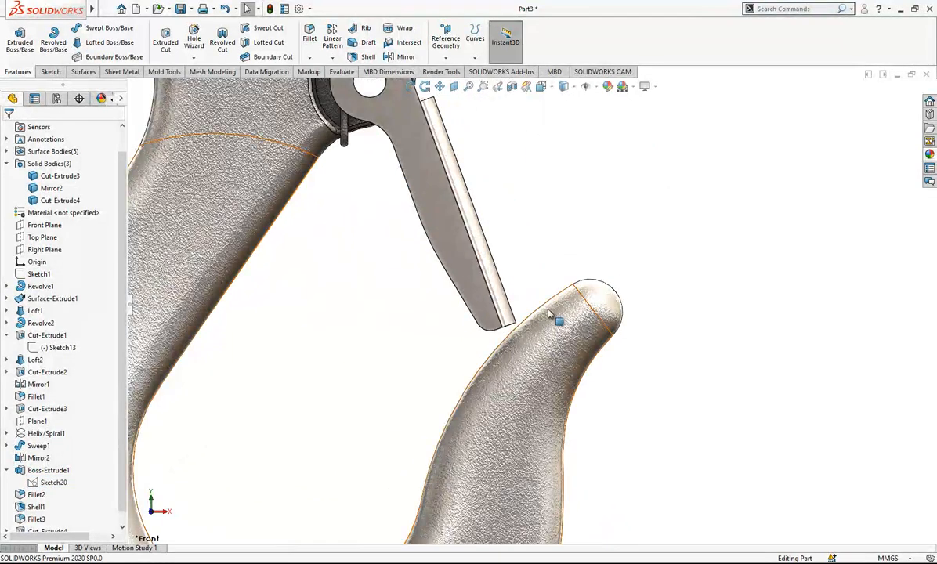
{"action": "scroll", "coordinate": [549, 325], "scroll_direction": "up", "scroll_amount": 4}
{"action": "scroll", "coordinate": [478, 223], "scroll_direction": "down", "scroll_amount": 4}
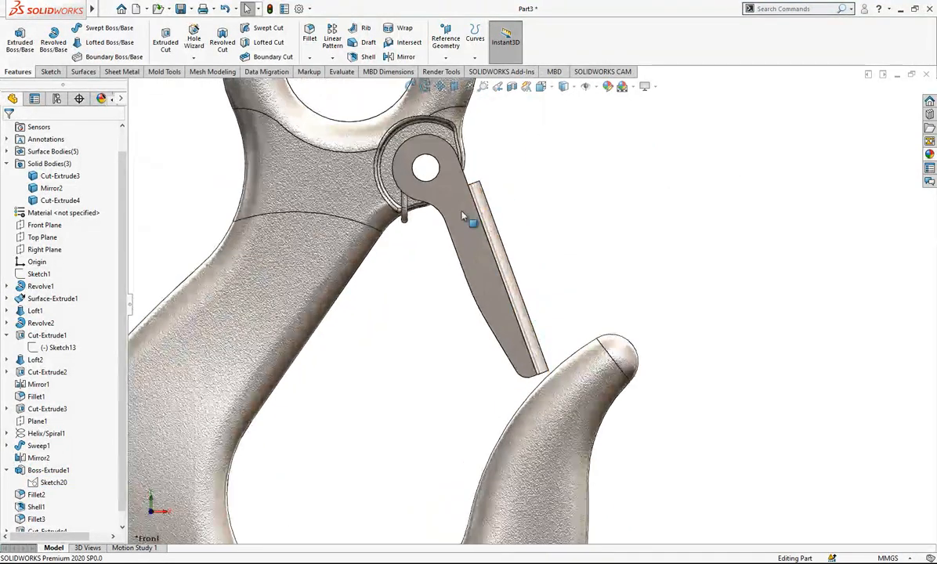
{"action": "left_click", "coordinate": [497, 269]}
{"action": "scroll", "coordinate": [566, 282], "scroll_direction": "up", "scroll_amount": 2}
{"action": "left_click", "coordinate": [595, 270]}
{"action": "scroll", "coordinate": [597, 269], "scroll_direction": "up", "scroll_amount": 4}
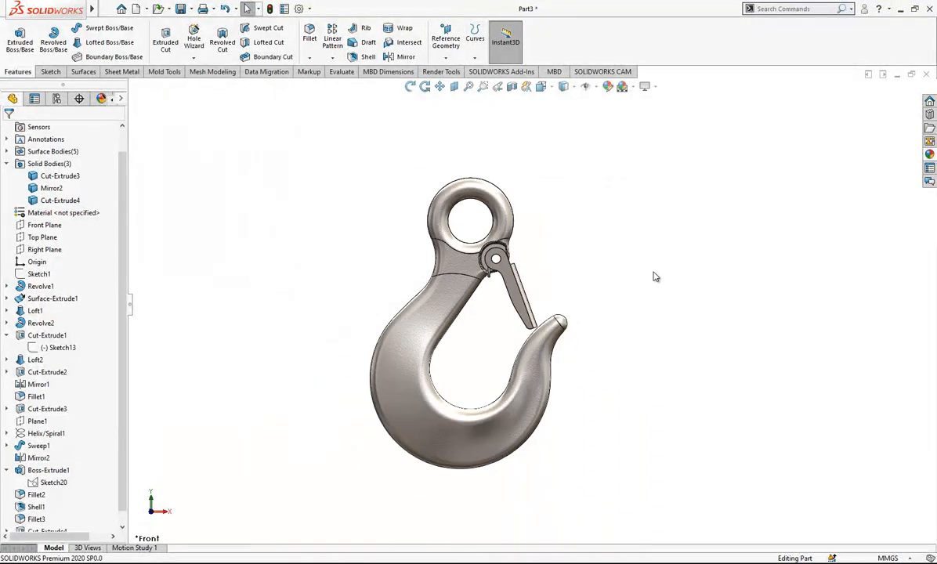
{"action": "scroll", "coordinate": [501, 243], "scroll_direction": "down", "scroll_amount": 5}
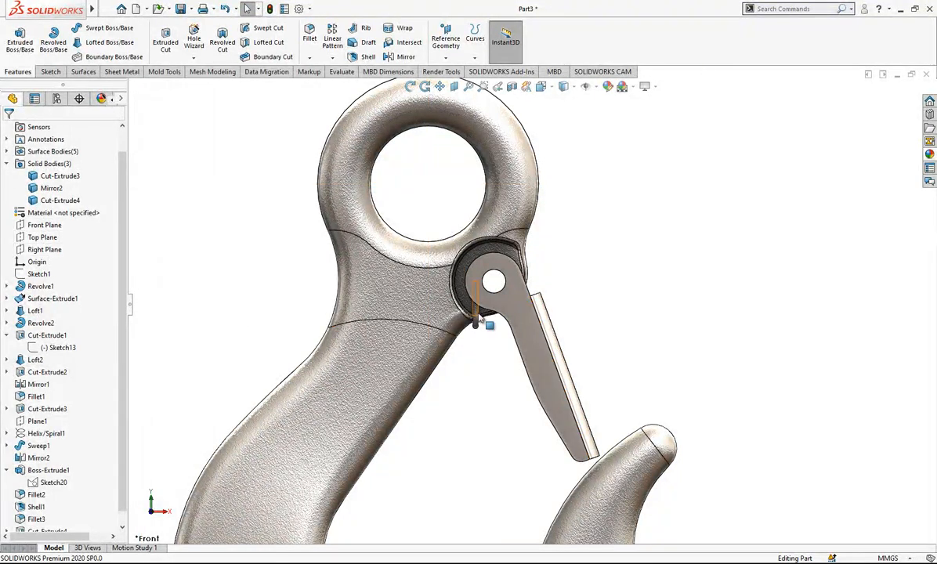
{"action": "scroll", "coordinate": [63, 470], "scroll_direction": "down", "scroll_amount": 1}
Step: Show the latch's profile sketch in the model
{"action": "left_click", "coordinate": [61, 470]}
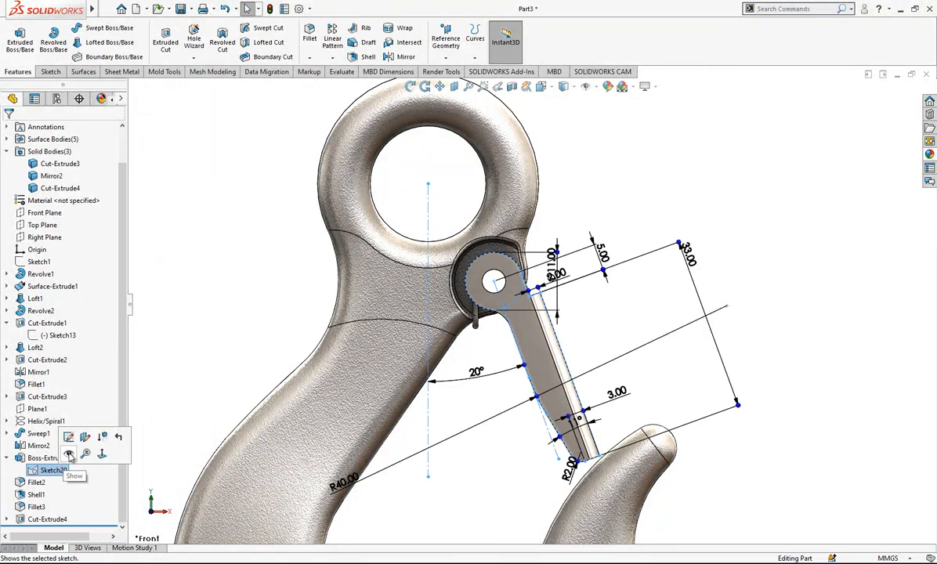
{"action": "left_click", "coordinate": [69, 456]}
{"action": "left_click", "coordinate": [213, 304]}
{"action": "scroll", "coordinate": [462, 279], "scroll_direction": "down", "scroll_amount": 2}
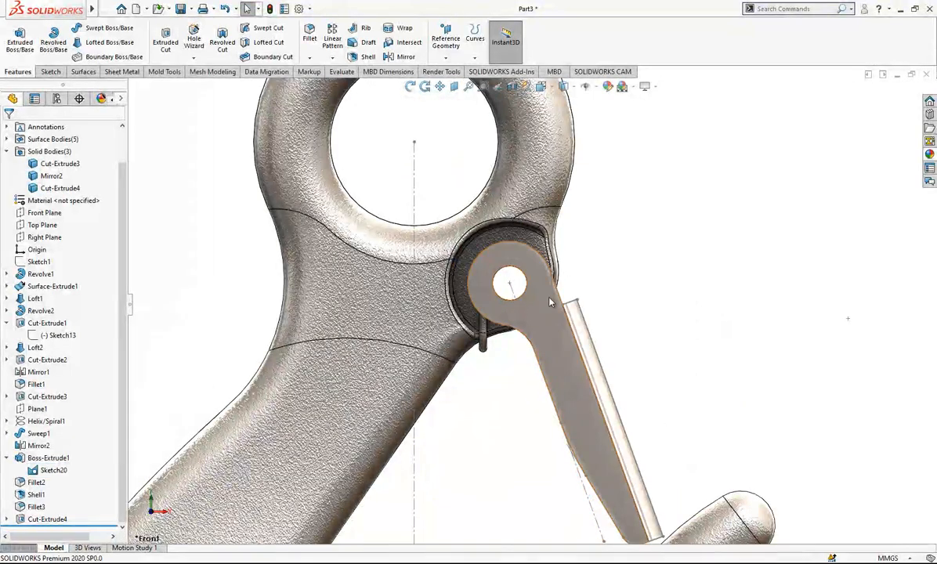
Step: Create a reference plane parallel to the Right Plane through the centre point of the latch's pivot hole
{"action": "scroll", "coordinate": [550, 303], "scroll_direction": "up", "scroll_amount": 3}
{"action": "middle_click_drag", "start_coordinate": [517, 291], "coordinate": [490, 307]}
{"action": "left_click", "coordinate": [31, 239]}
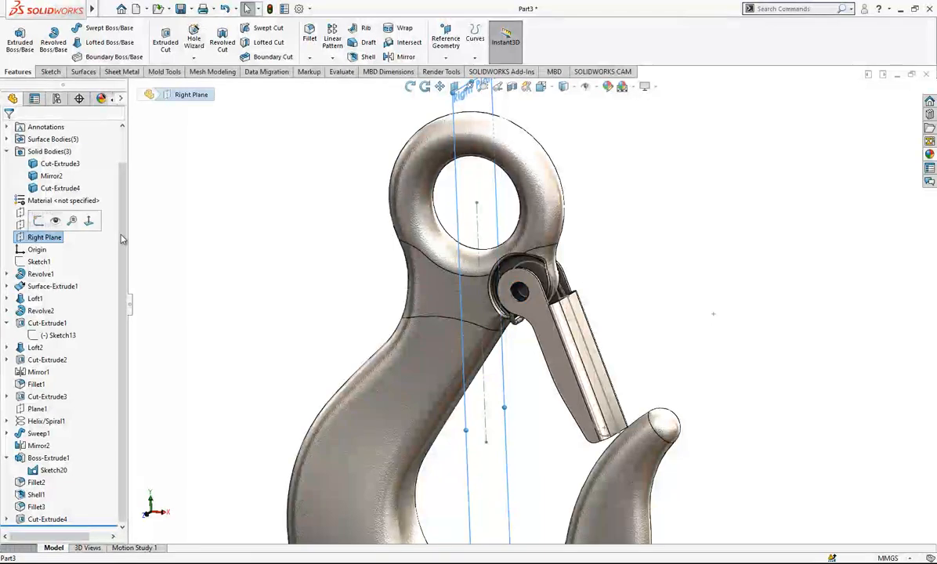
{"action": "left_click", "coordinate": [447, 58]}
{"action": "left_click", "coordinate": [458, 69]}
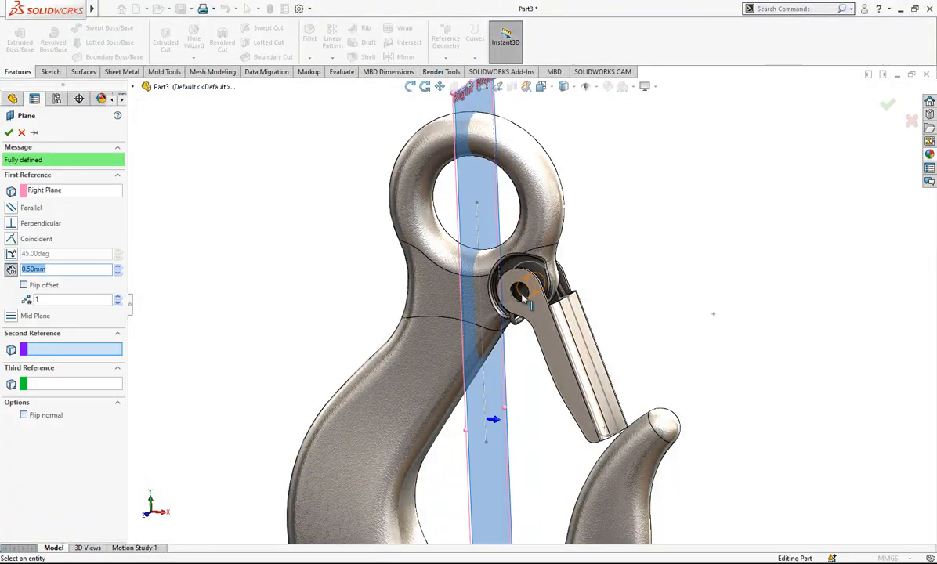
{"action": "scroll", "coordinate": [523, 292], "scroll_direction": "down", "scroll_amount": 1}
{"action": "middle_click_drag", "start_coordinate": [522, 292], "coordinate": [552, 293]}
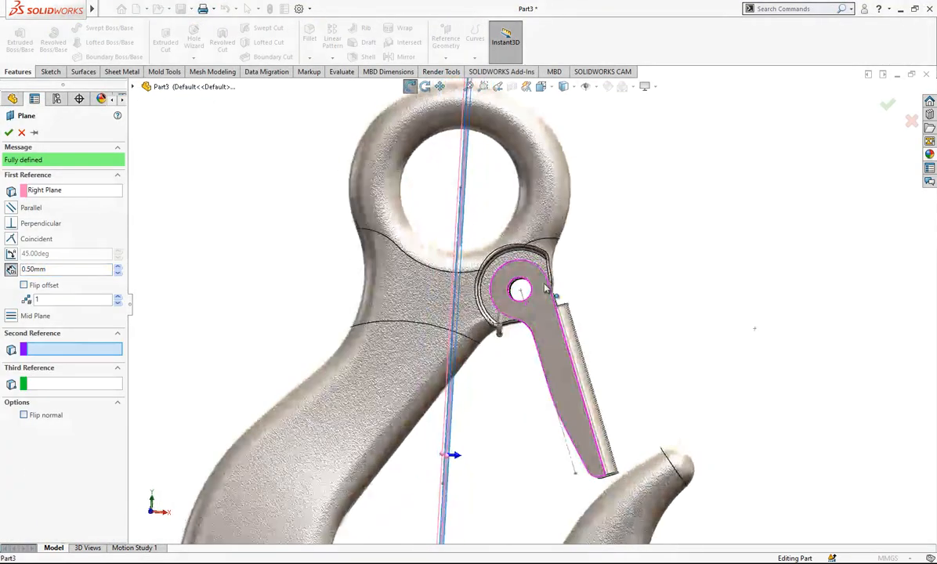
{"action": "left_click", "coordinate": [521, 292]}
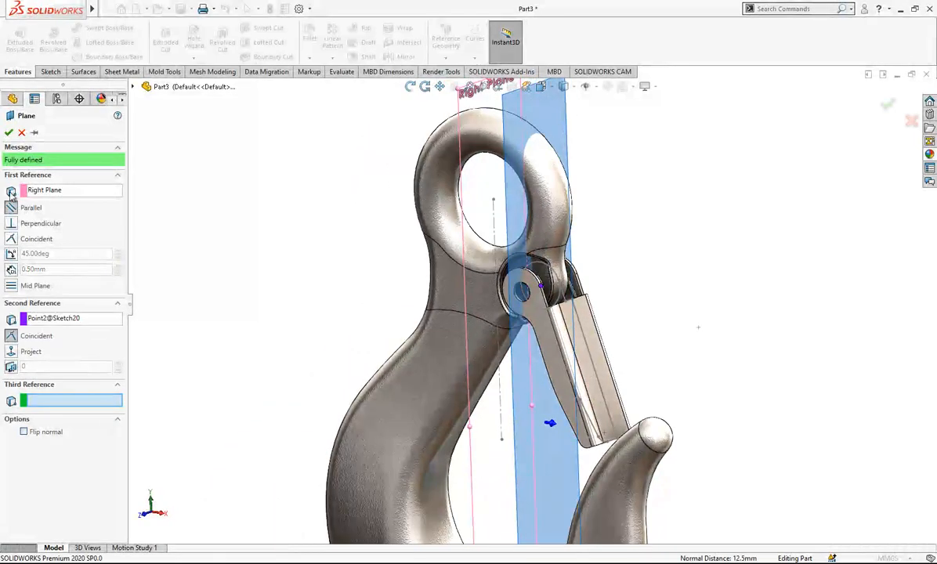
{"action": "left_click", "coordinate": [8, 133]}
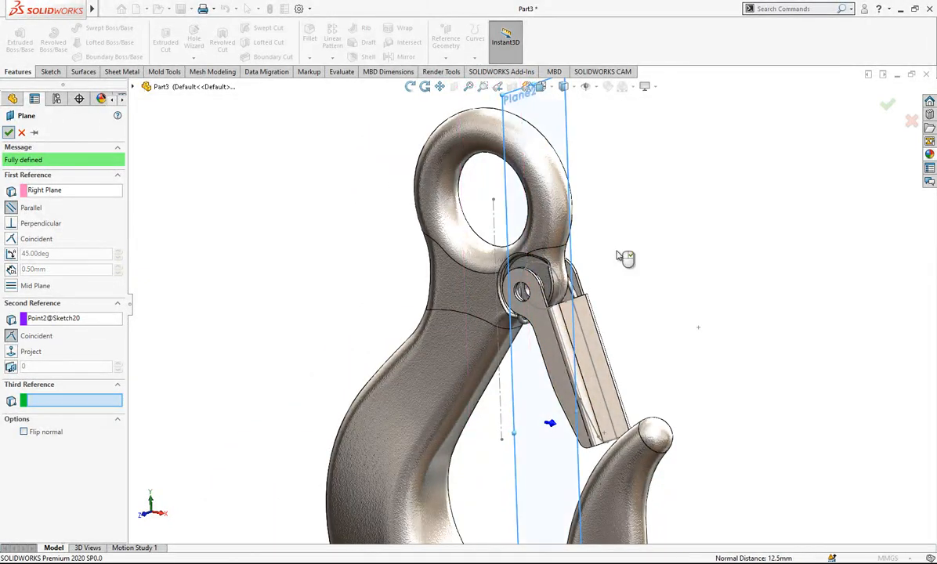
Step: View the new plane through the pivot hole face-on and open a sketch on it
{"action": "scroll", "coordinate": [619, 255], "scroll_direction": "up", "scroll_amount": 3}
{"action": "middle_click_drag", "start_coordinate": [579, 234], "coordinate": [536, 197]}
{"action": "left_click", "coordinate": [527, 202]}
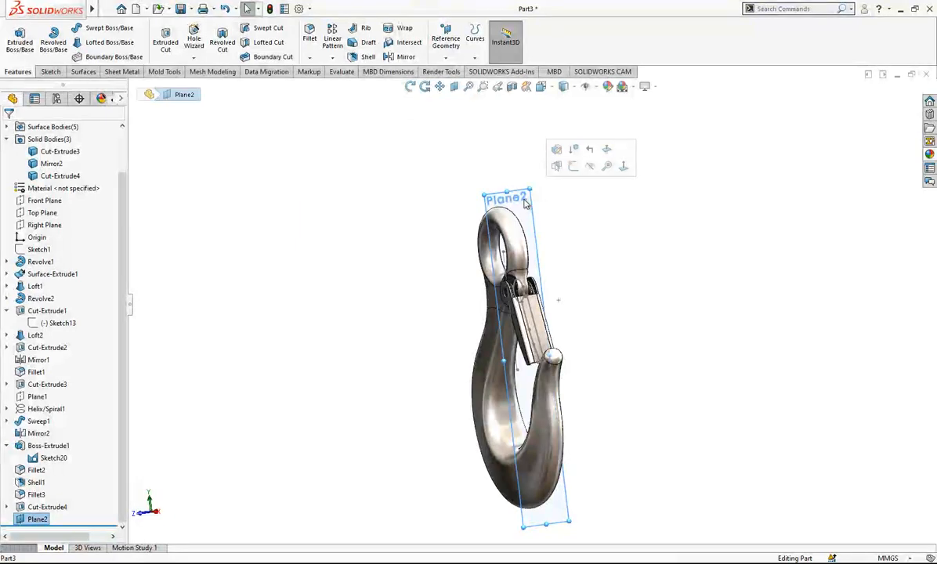
{"action": "left_click", "coordinate": [624, 166]}
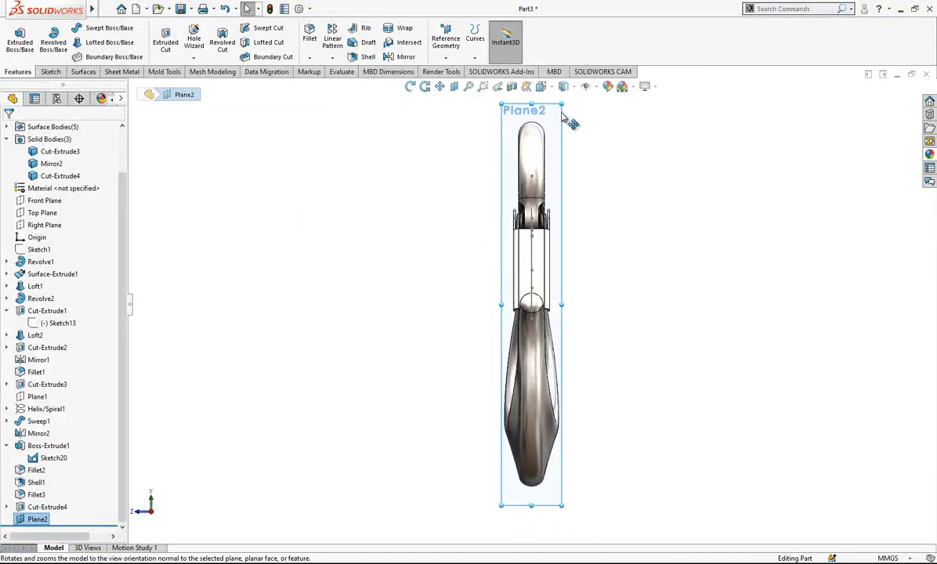
{"action": "right_click", "coordinate": [569, 119]}
{"action": "left_click", "coordinate": [586, 95]}
{"action": "scroll", "coordinate": [548, 194], "scroll_direction": "down", "scroll_amount": 6}
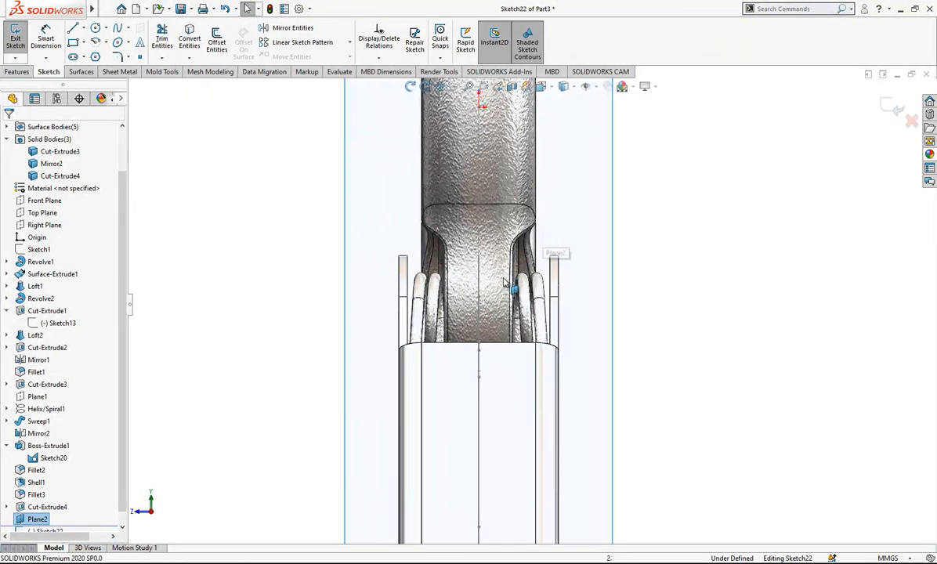
Step: Sketch a vertical construction line 18.5 mm long from the origin down to the height of the latch's pivot
{"action": "left_click", "coordinate": [491, 115]}
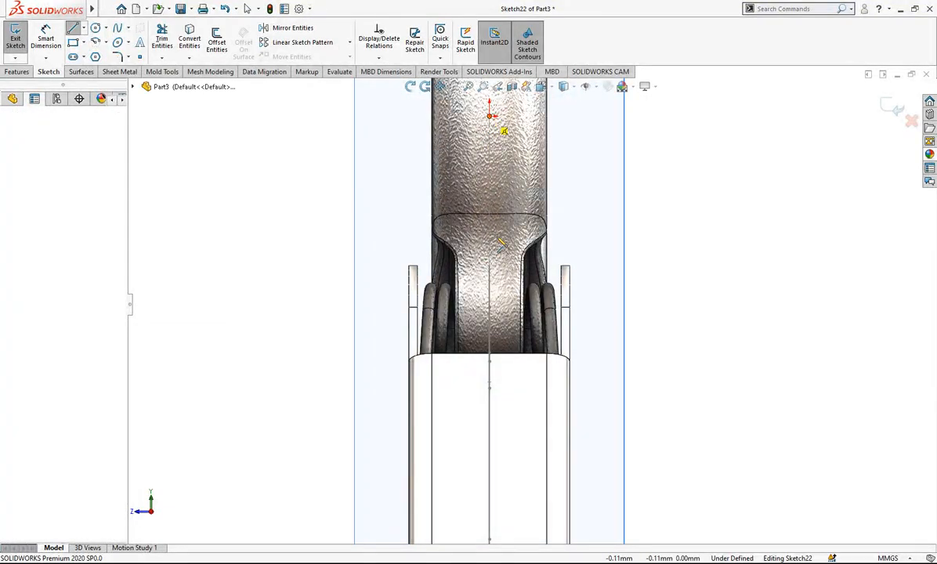
{"action": "left_click", "coordinate": [489, 329]}
{"action": "key", "text": "Escape"}
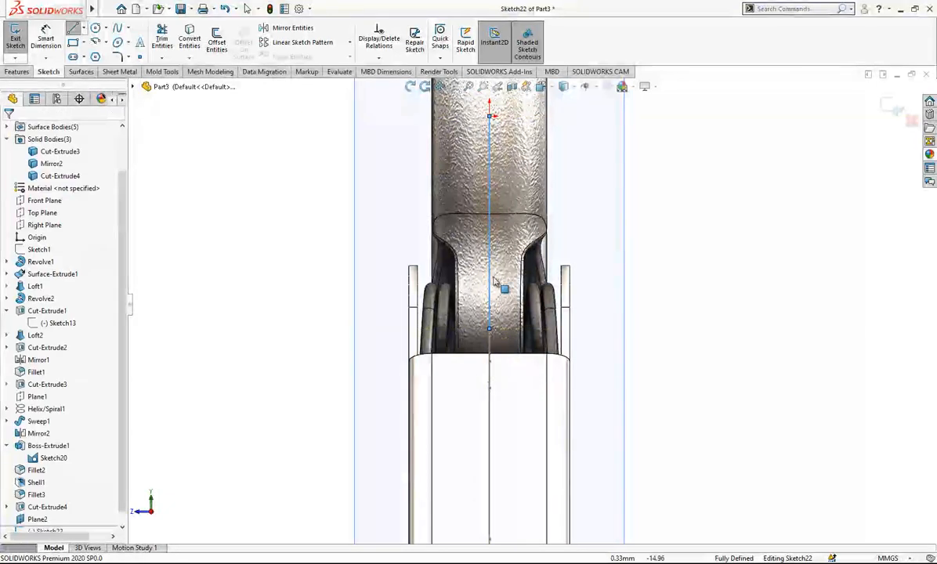
{"action": "left_click", "coordinate": [486, 247]}
{"action": "left_click", "coordinate": [490, 240]}
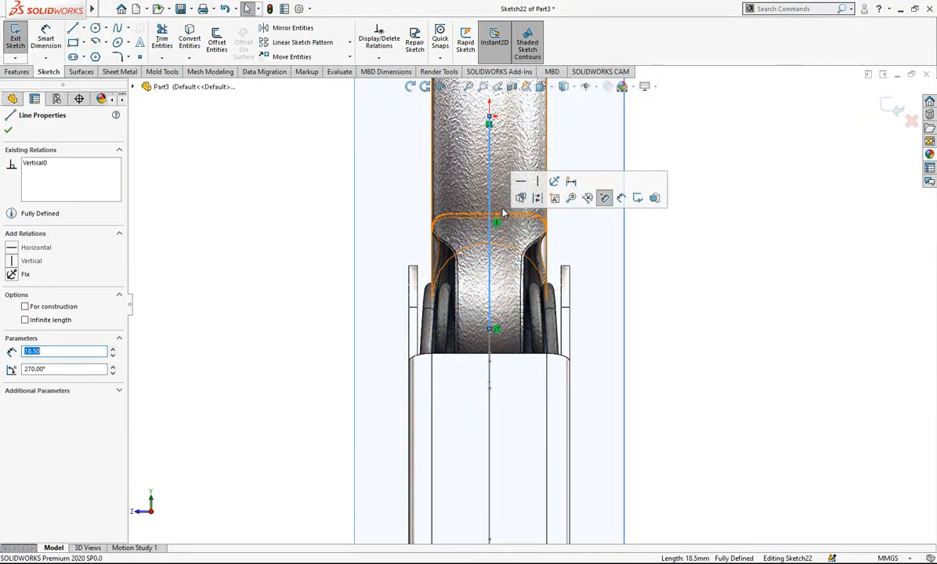
{"action": "left_click", "coordinate": [670, 313]}
Step: Sketch a horizontal line 7 mm long from the vertical line's lower end to the latch's outer side face
{"action": "key", "text": "l"}
{"action": "left_click", "coordinate": [489, 329]}
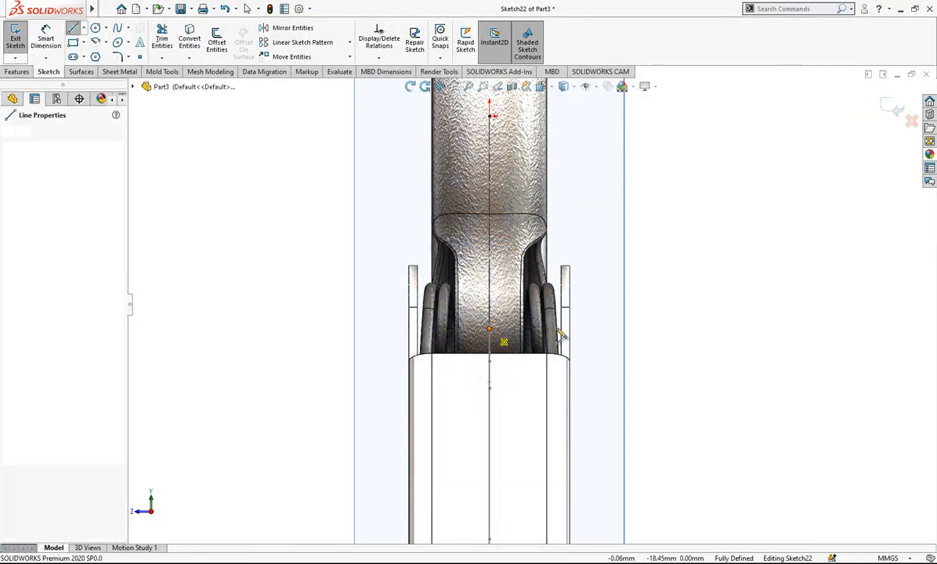
{"action": "left_click", "coordinate": [569, 330]}
{"action": "key", "text": "Escape"}
{"action": "left_click", "coordinate": [577, 327]}
{"action": "left_click", "coordinate": [611, 301]}
{"action": "scroll", "coordinate": [595, 332], "scroll_direction": "down", "scroll_amount": 2}
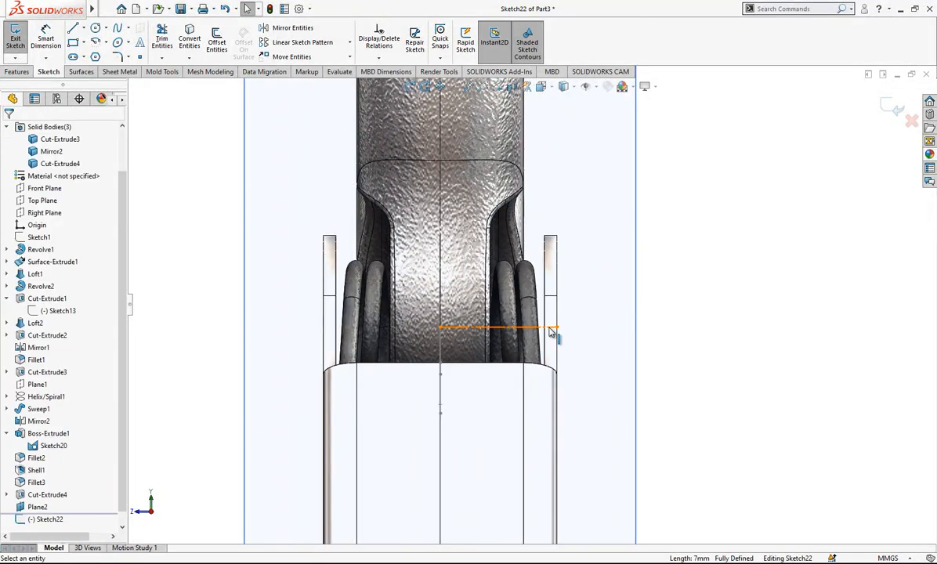
{"action": "left_click", "coordinate": [551, 329]}
{"action": "left_click", "coordinate": [599, 296]}
{"action": "key", "text": "l"}
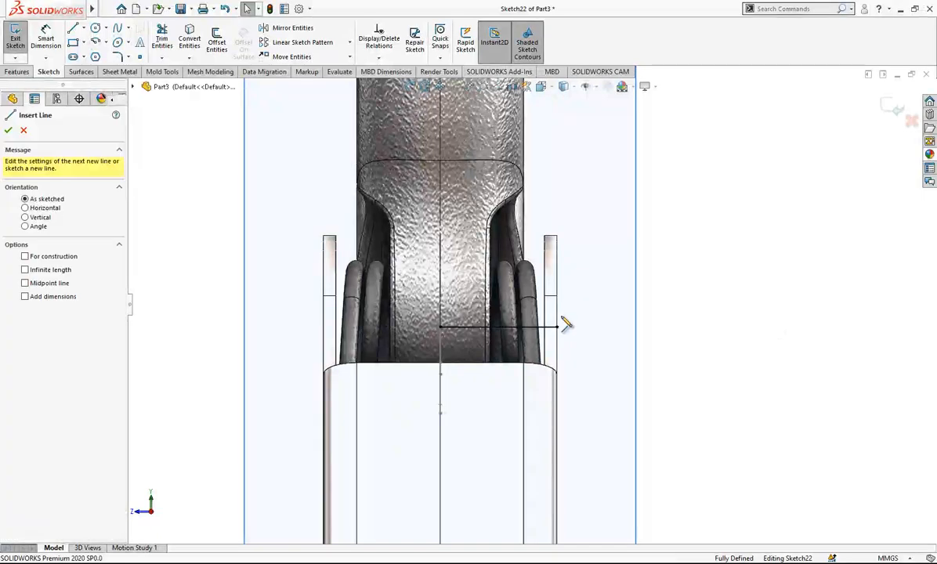
{"action": "left_click", "coordinate": [556, 328]}
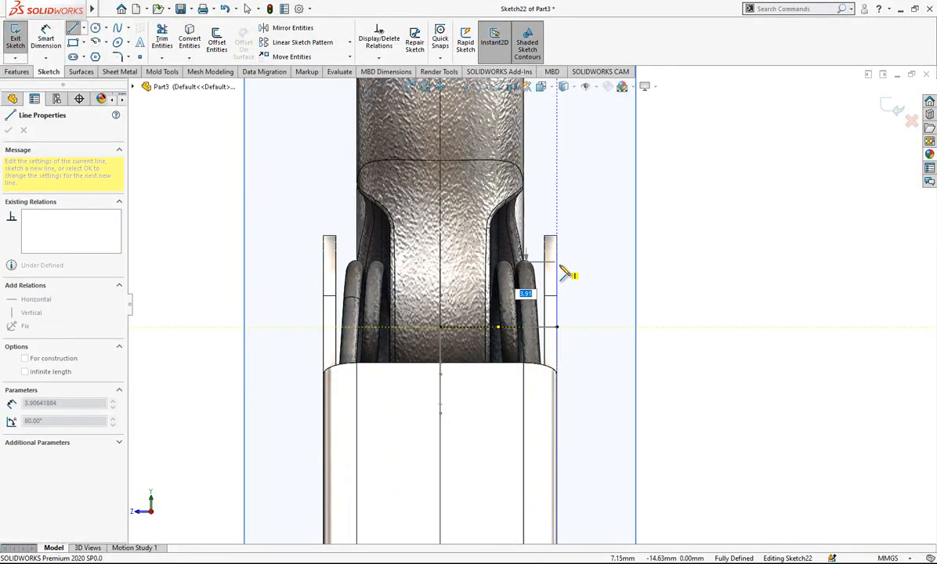
{"action": "key", "text": "Escape"}
Step: Make the pivot axis line construction geometry and sketch the pin's upper edge, a riser along the latch's outer face and a short outward line about 0.7 mm long
{"action": "left_click", "coordinate": [485, 328]}
{"action": "left_click", "coordinate": [598, 290]}
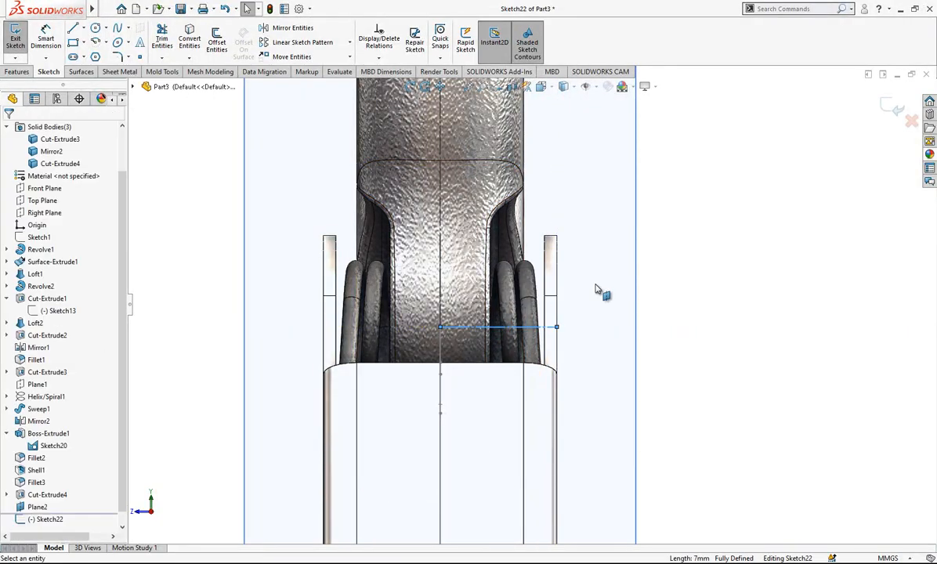
{"action": "key", "text": "l"}
{"action": "left_click", "coordinate": [441, 288]}
{"action": "left_click", "coordinate": [557, 287]}
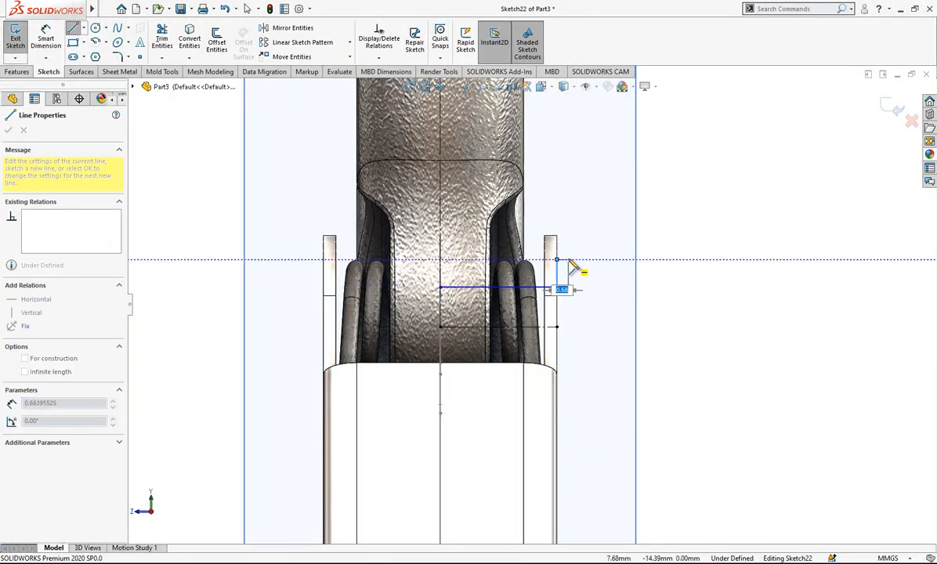
{"action": "left_click", "coordinate": [566, 260]}
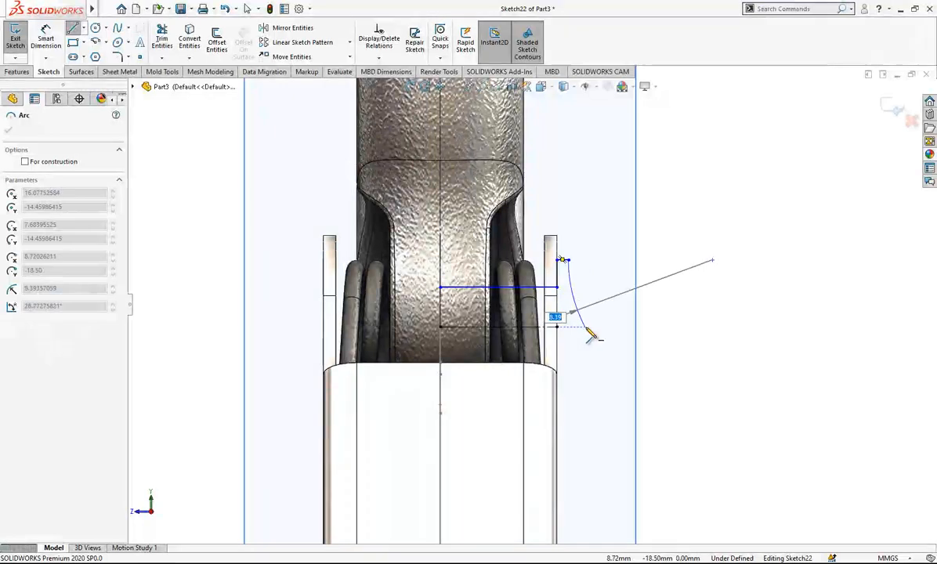
{"action": "key", "text": "Escape"}
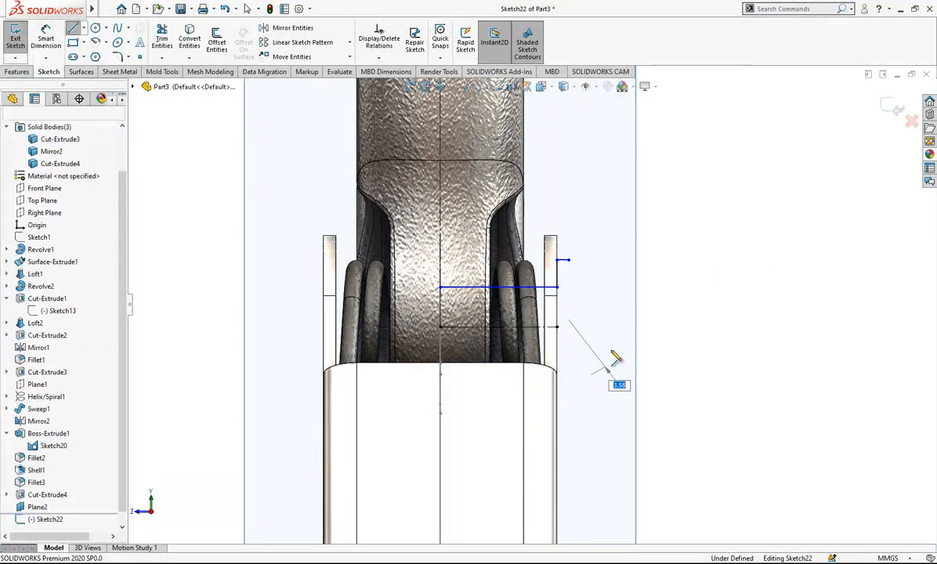
Step: Dimension the pin's upper edge about the horizontal axis line as a 4.50 mm diameter
{"action": "scroll", "coordinate": [494, 329], "scroll_direction": "down", "scroll_amount": 2}
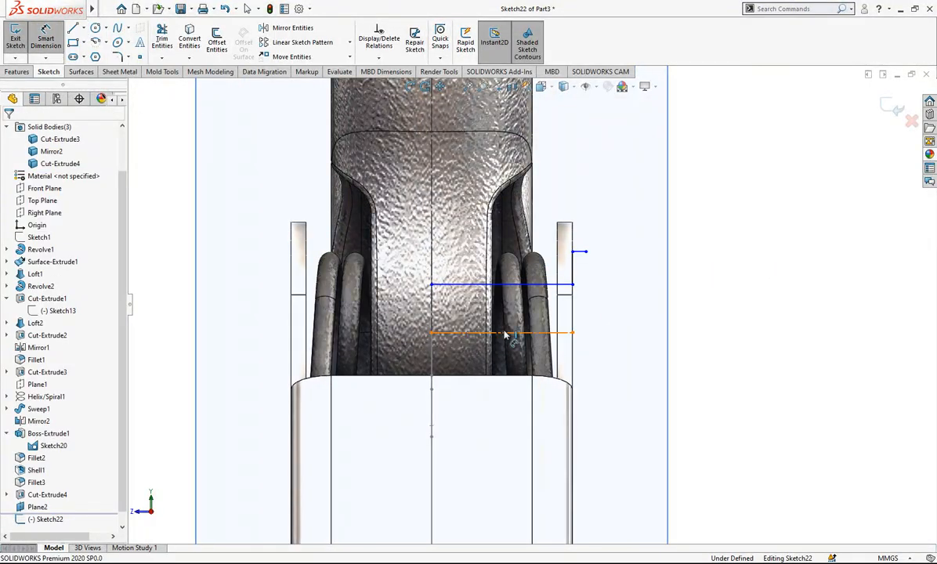
{"action": "left_click", "coordinate": [505, 332]}
{"action": "left_click", "coordinate": [507, 284]}
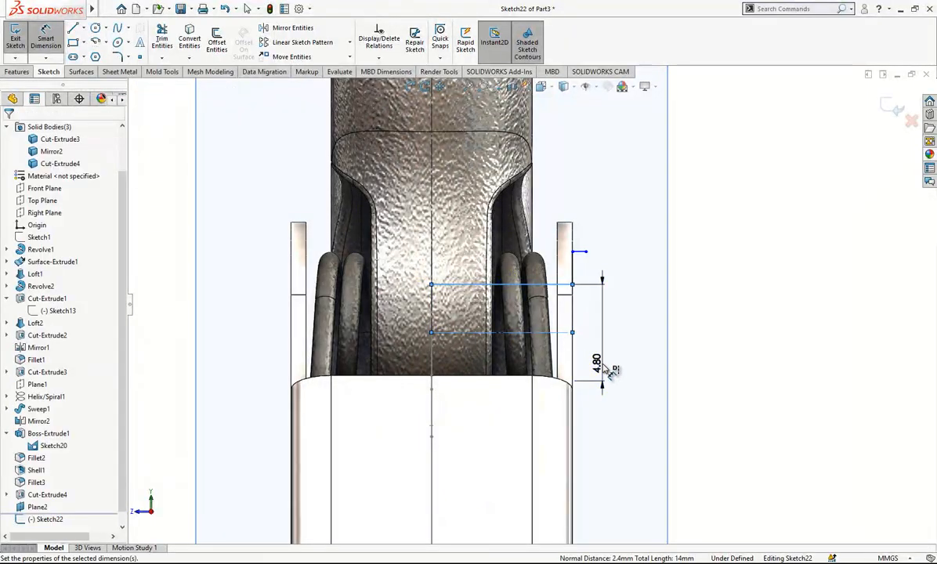
{"action": "left_click", "coordinate": [610, 370]}
{"action": "key", "text": "Return"}
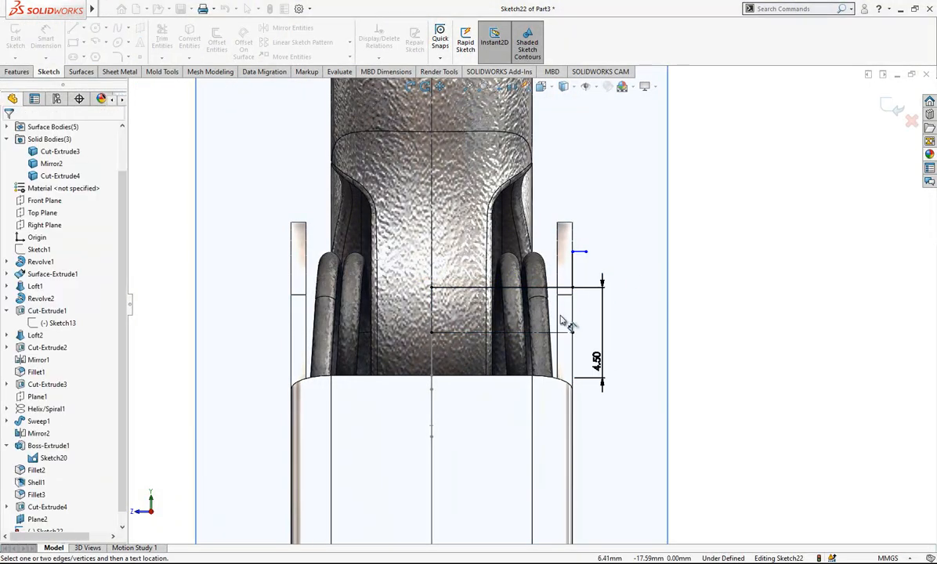
Step: Dimension the short outer line about the horizontal axis line as an 8 mm head diameter
{"action": "left_click", "coordinate": [561, 331]}
{"action": "left_click", "coordinate": [581, 251]}
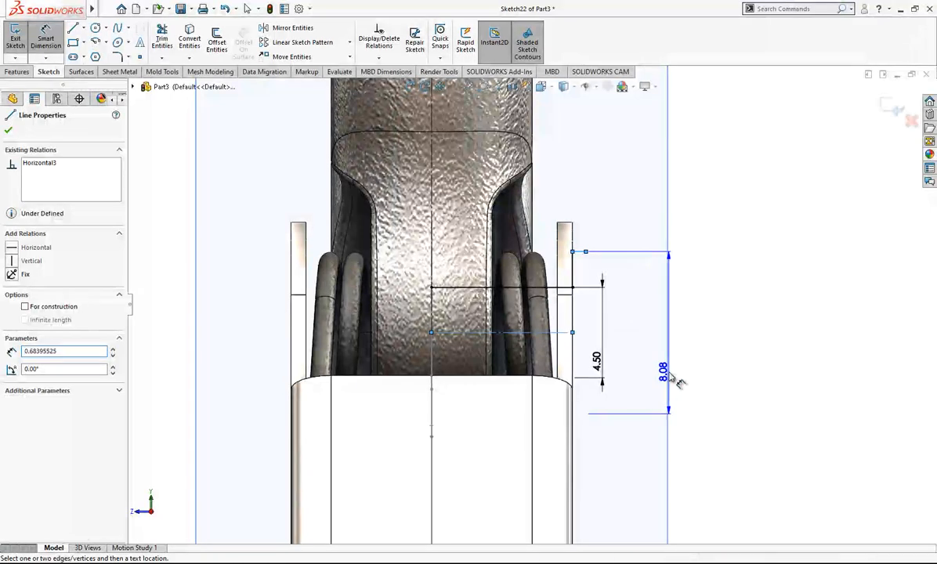
{"action": "left_click", "coordinate": [668, 375]}
{"action": "type", "text": "8"}
{"action": "key", "text": "Return"}
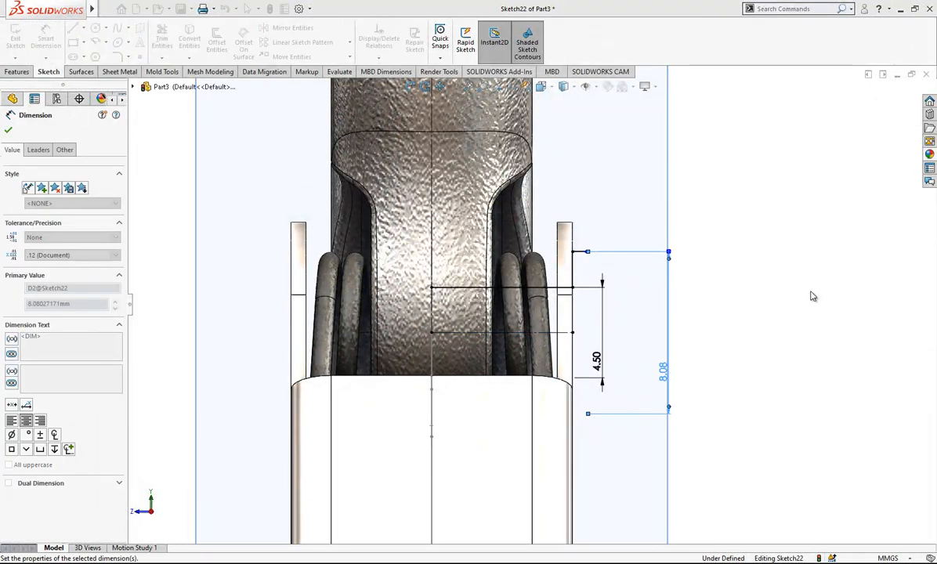
{"action": "key", "text": "Escape"}
Step: Extend the axis outward with a line about 1.8 mm long and join its end to the head's short line with an arc of about 8 mm radius
{"action": "key", "text": "l"}
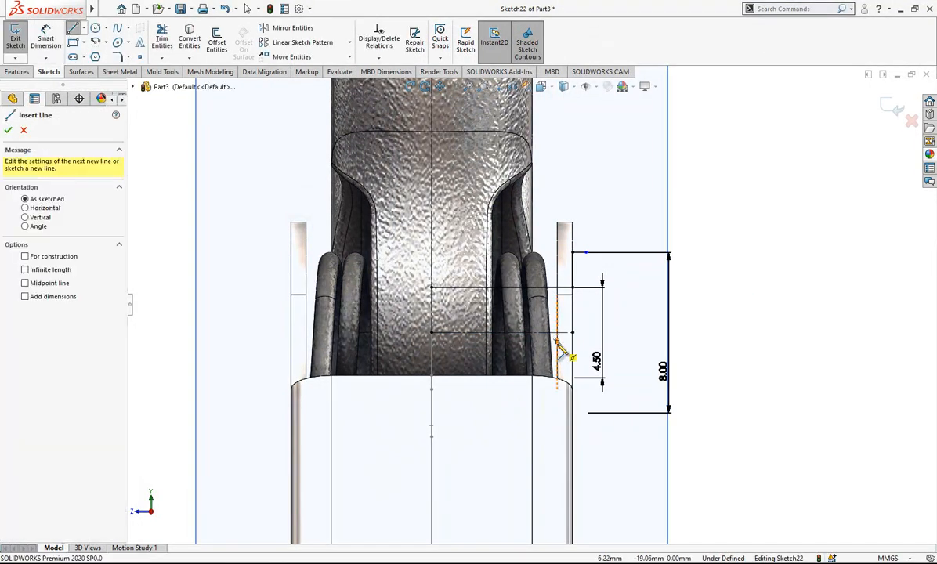
{"action": "left_click", "coordinate": [572, 332]}
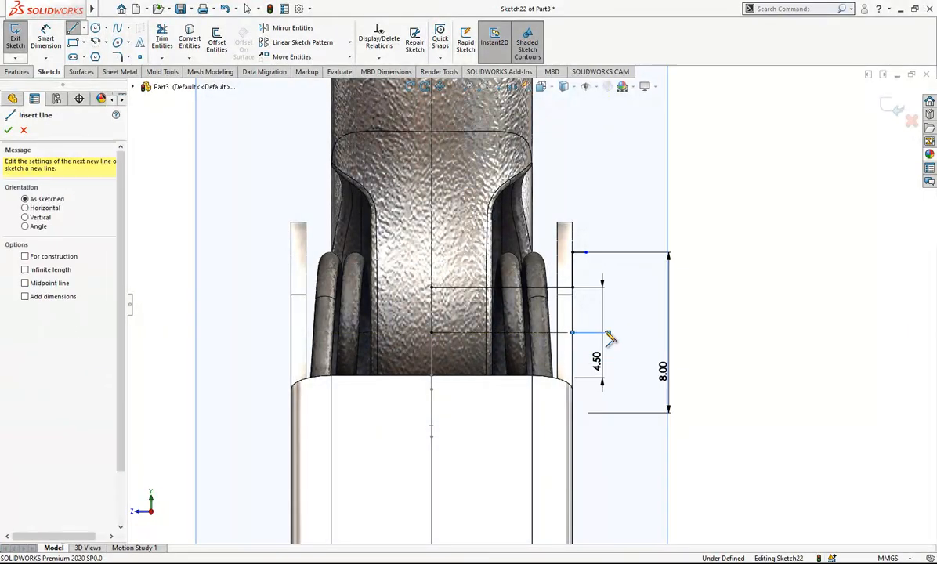
{"action": "left_click", "coordinate": [609, 335]}
{"action": "key", "text": "Escape"}
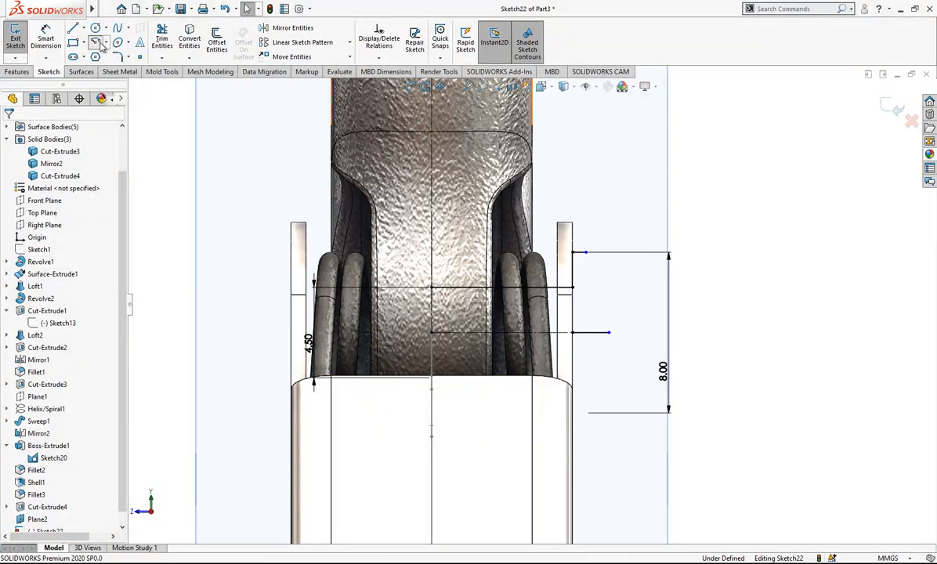
{"action": "left_click", "coordinate": [97, 43]}
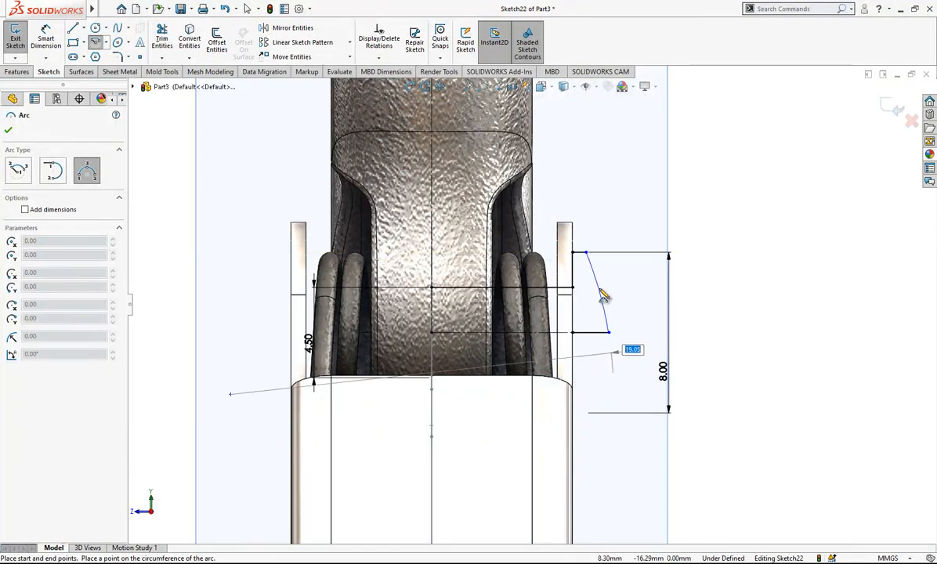
{"action": "left_click", "coordinate": [607, 295]}
{"action": "key", "text": "Escape"}
Step: Sketch a vertical construction line downward from the arc's lower end and make the arc tangent to it
{"action": "key", "text": "l"}
{"action": "left_click", "coordinate": [608, 332]}
{"action": "left_click", "coordinate": [609, 389]}
{"action": "key", "text": "Escape"}
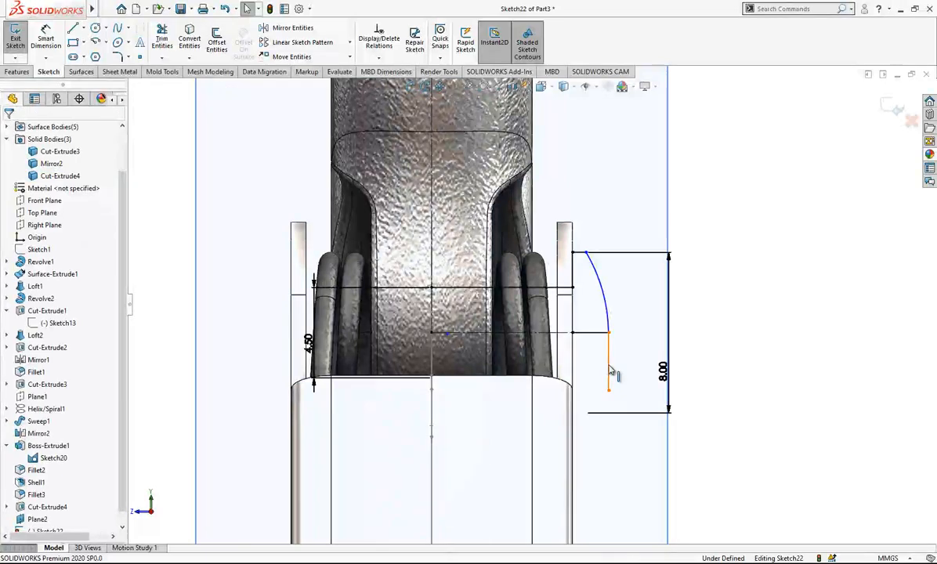
{"action": "left_click", "coordinate": [609, 369]}
{"action": "left_click", "coordinate": [641, 333]}
{"action": "left_click", "coordinate": [608, 320]}
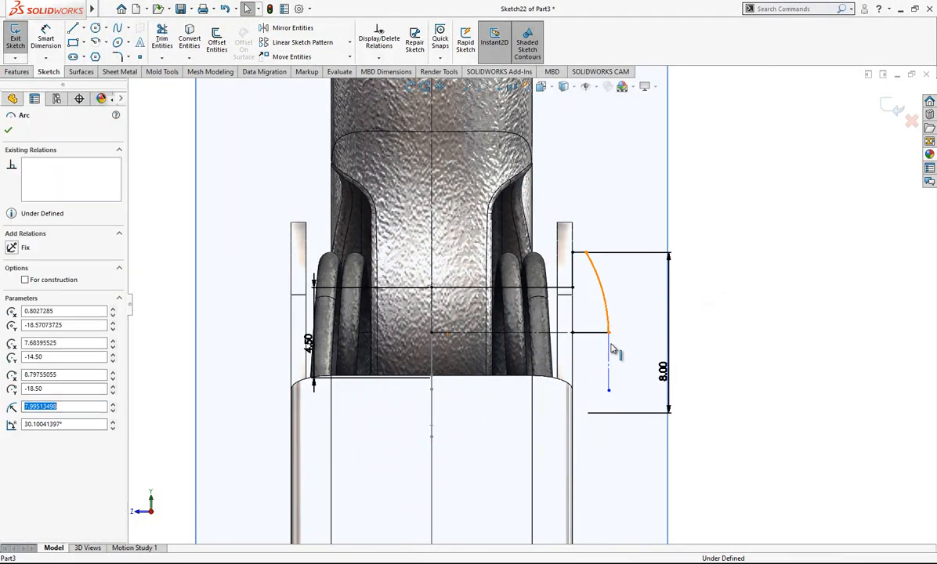
{"action": "left_click", "coordinate": [600, 350], "text": "ctrl"}
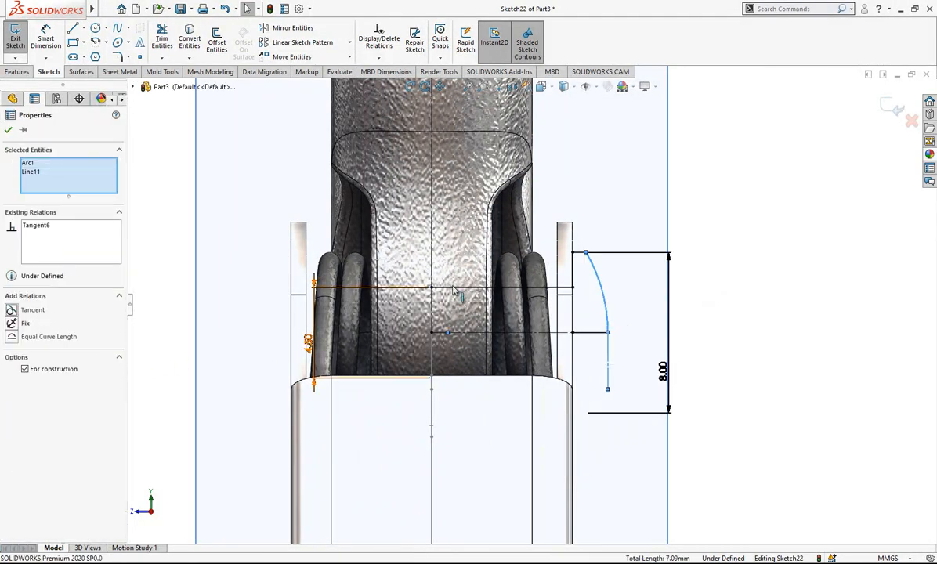
{"action": "key", "text": "Escape"}
Step: Dimension the pin head's thickness along the axis as 1.75 mm
{"action": "scroll", "coordinate": [616, 340], "scroll_direction": "up", "scroll_amount": 1}
{"action": "left_click", "coordinate": [45, 38]}
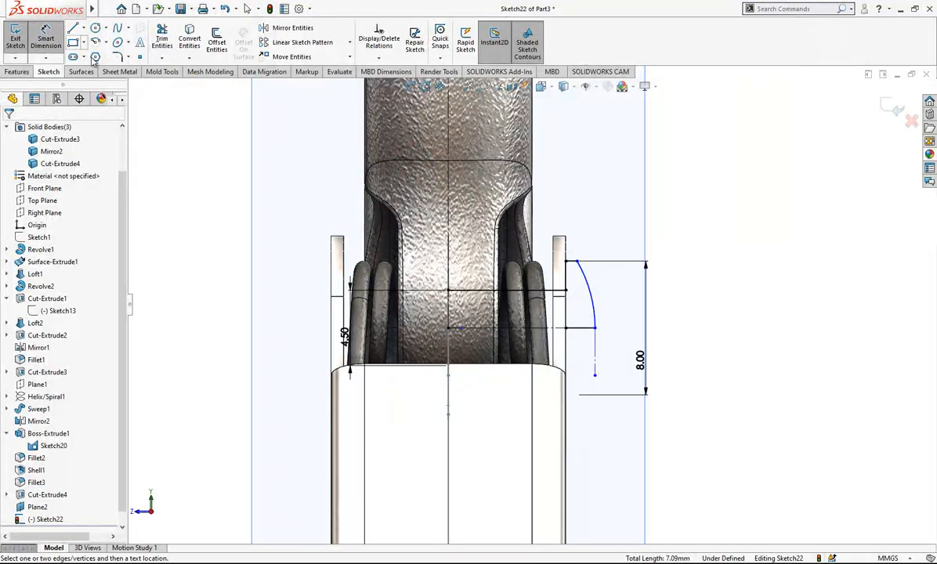
{"action": "left_click", "coordinate": [589, 342]}
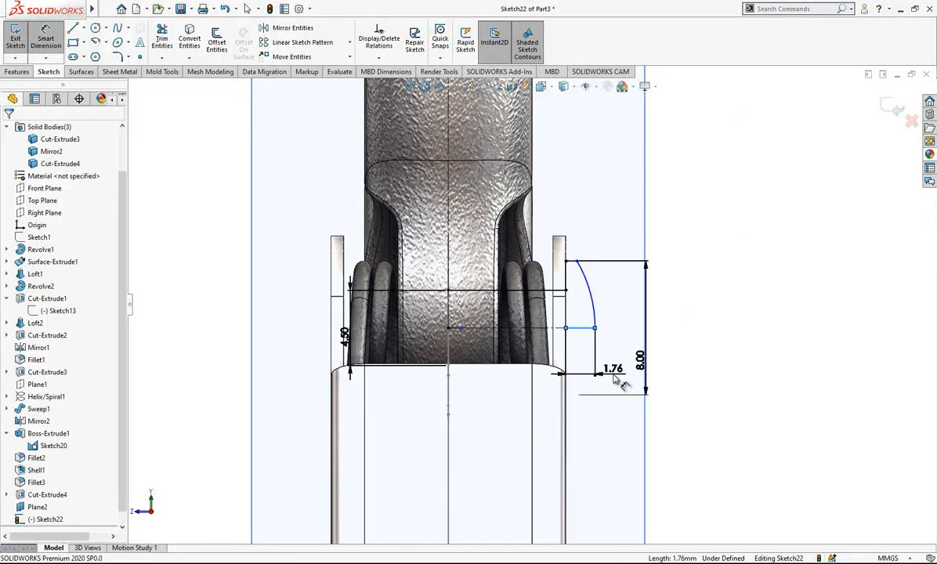
{"action": "left_click", "coordinate": [610, 374]}
{"action": "type", "text": "1.75"}
{"action": "key", "text": "Return"}
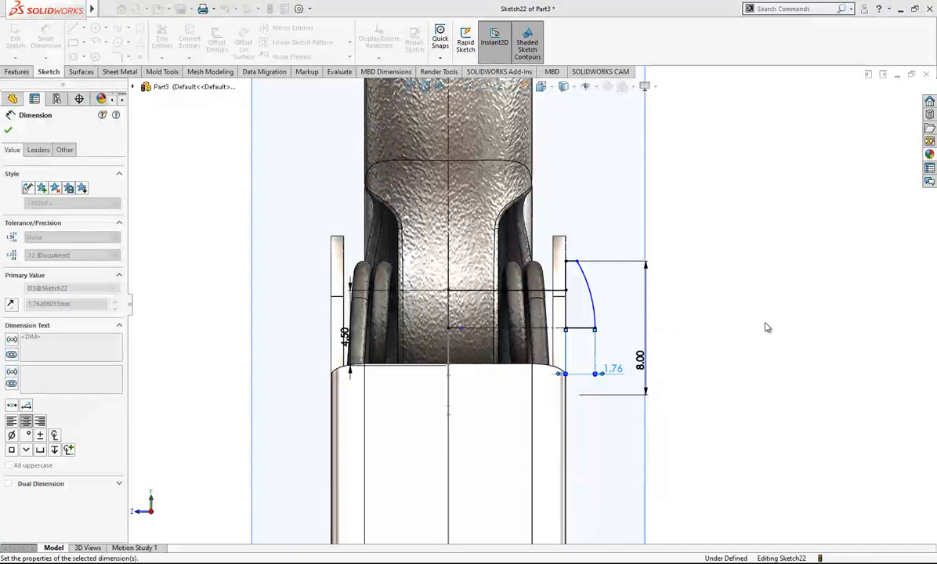
Step: Dimension the pin head's short outer line as 0.75 mm and convert the horizontal construction axis to a regular line
{"action": "left_click", "coordinate": [572, 263]}
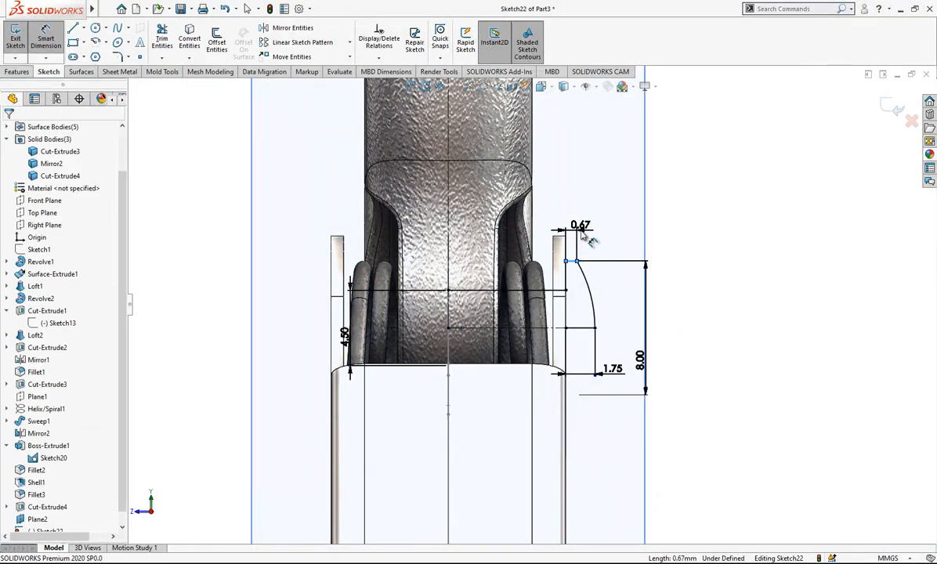
{"action": "left_click", "coordinate": [581, 234]}
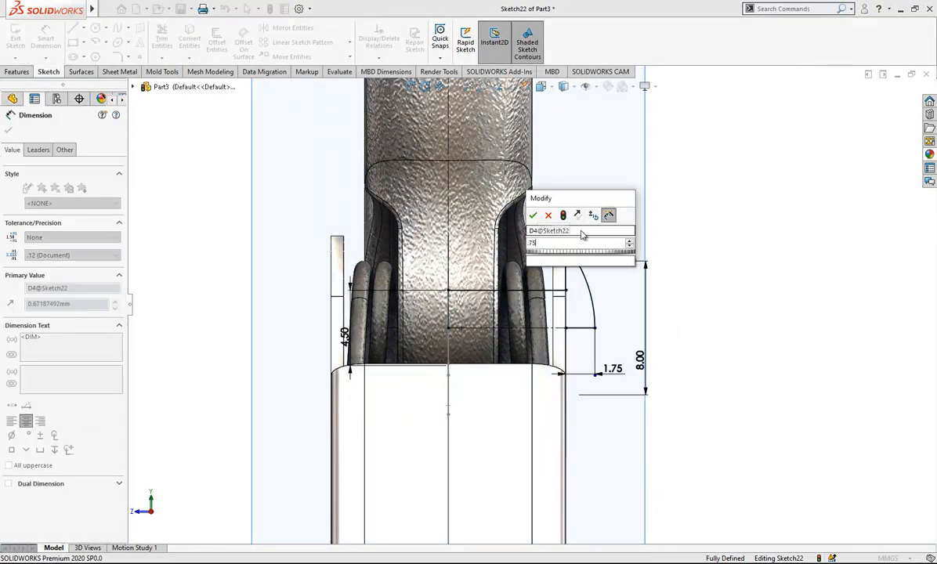
{"action": "type", "text": ".75"}
{"action": "key", "text": "Return"}
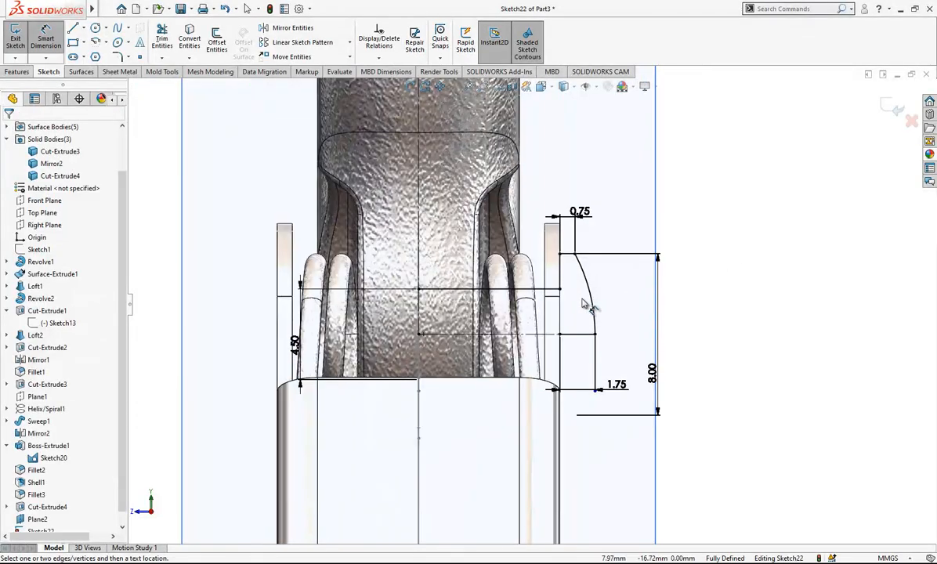
{"action": "left_click", "coordinate": [549, 328]}
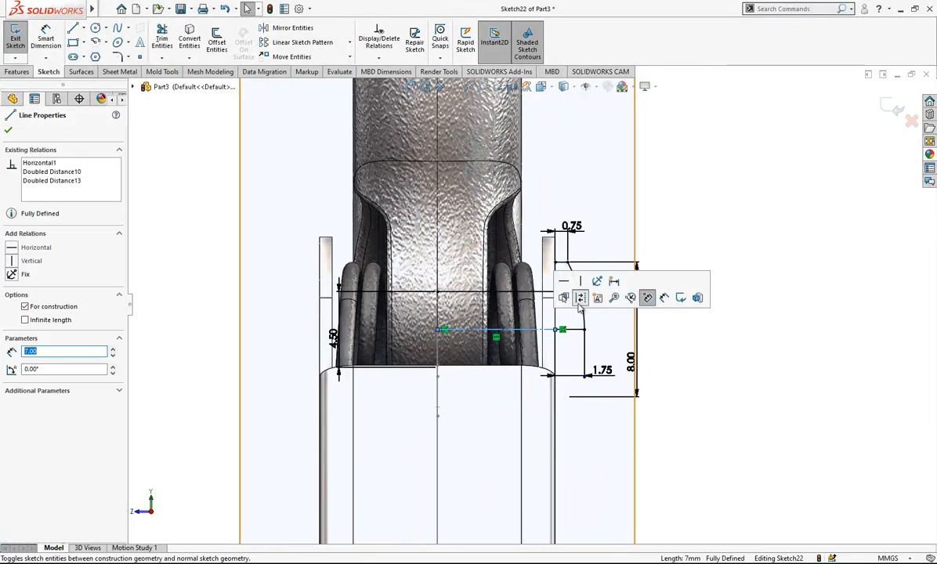
{"action": "left_click", "coordinate": [589, 304]}
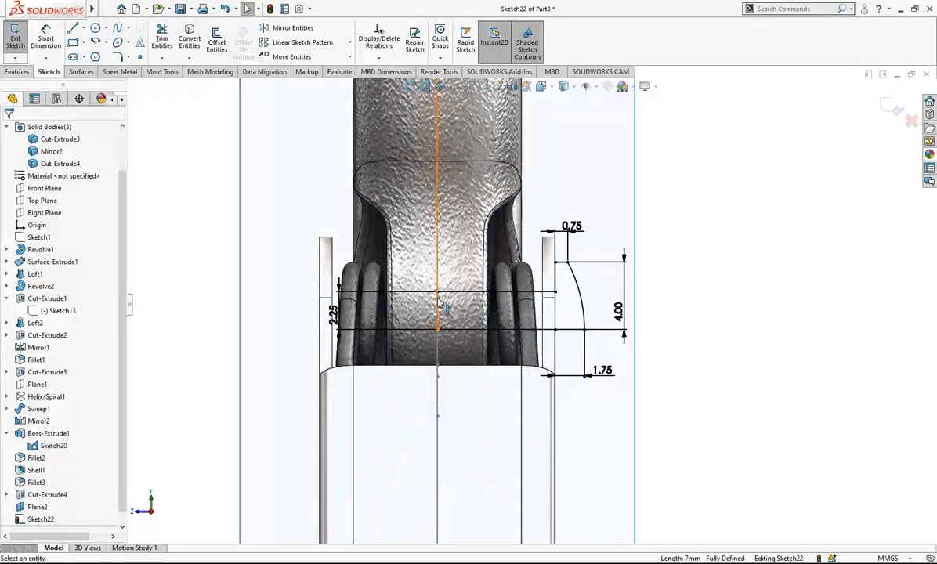
Step: Mirror the whole connected pin profile about the sketch's vertical centre line
{"action": "scroll", "coordinate": [481, 312], "scroll_direction": "up", "scroll_amount": 1}
{"action": "scroll", "coordinate": [480, 310], "scroll_direction": "down", "scroll_amount": 2}
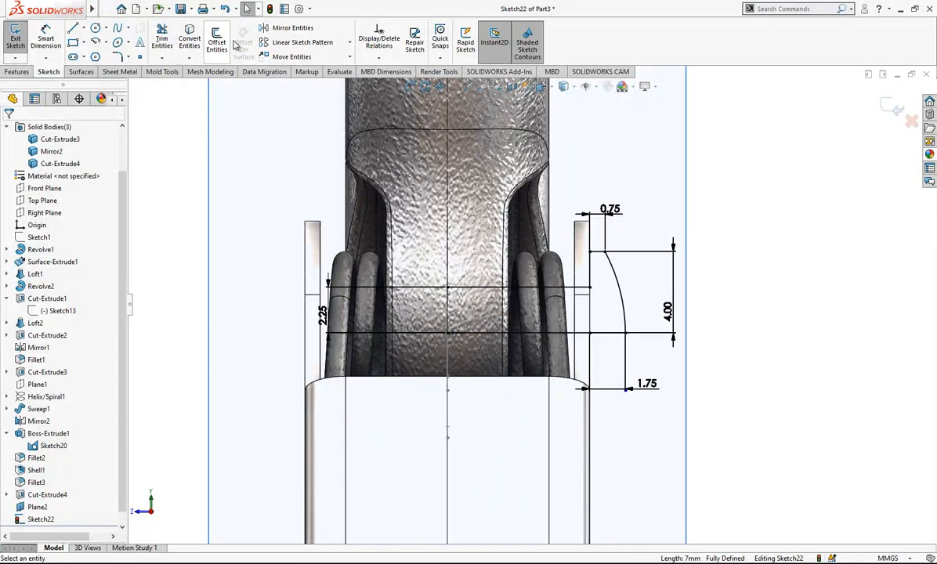
{"action": "right_click", "coordinate": [479, 288]}
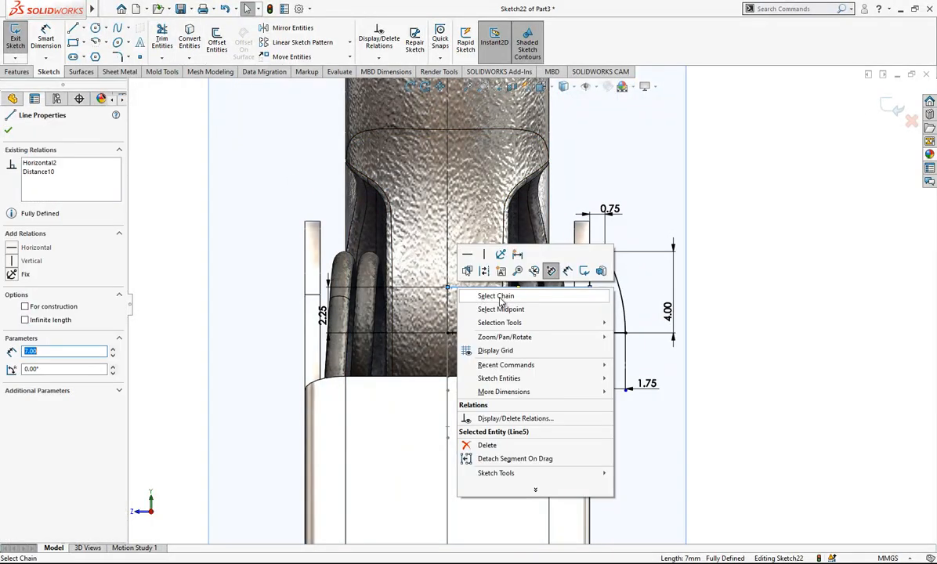
{"action": "left_click", "coordinate": [497, 297]}
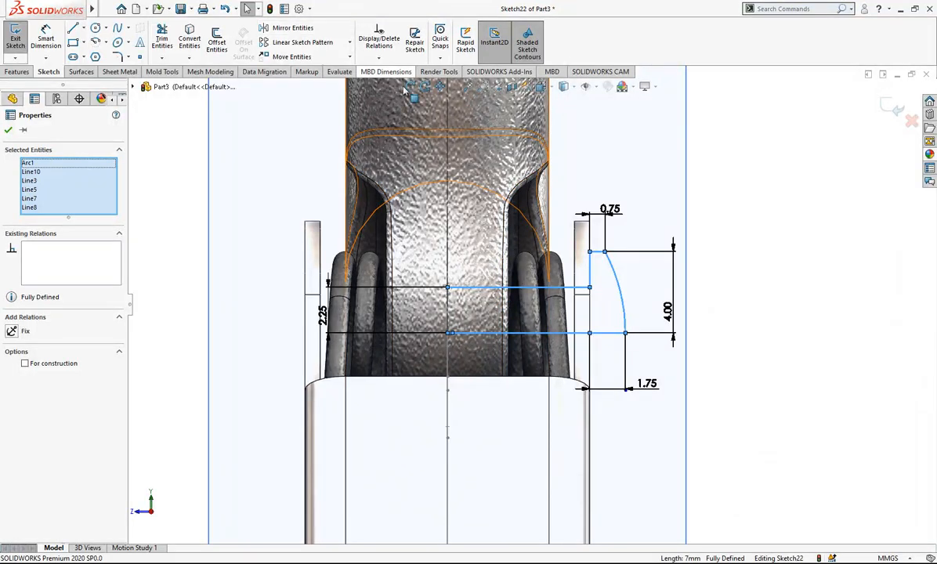
{"action": "left_click", "coordinate": [474, 294]}
{"action": "right_click", "coordinate": [478, 290]}
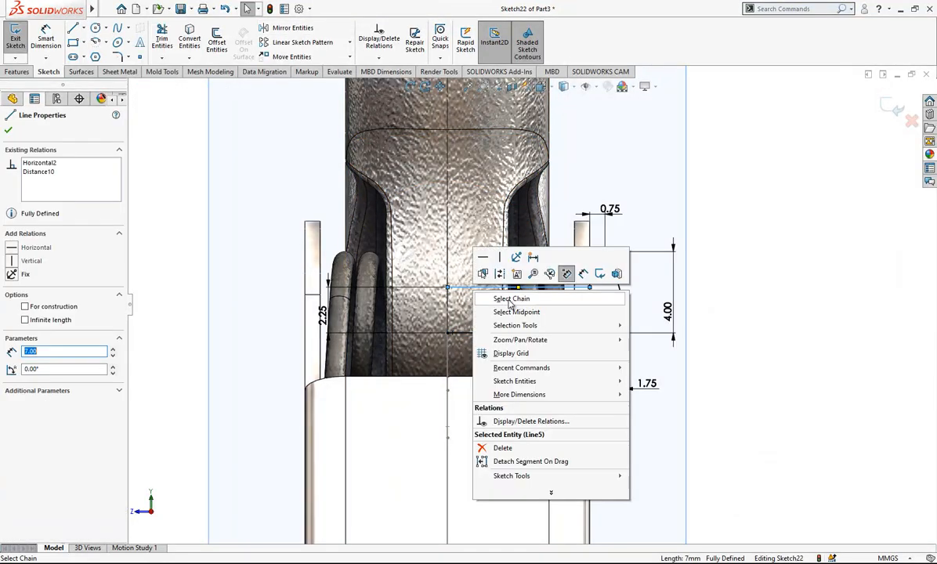
{"action": "left_click", "coordinate": [501, 299]}
{"action": "left_click", "coordinate": [296, 33]}
{"action": "left_click", "coordinate": [84, 307]}
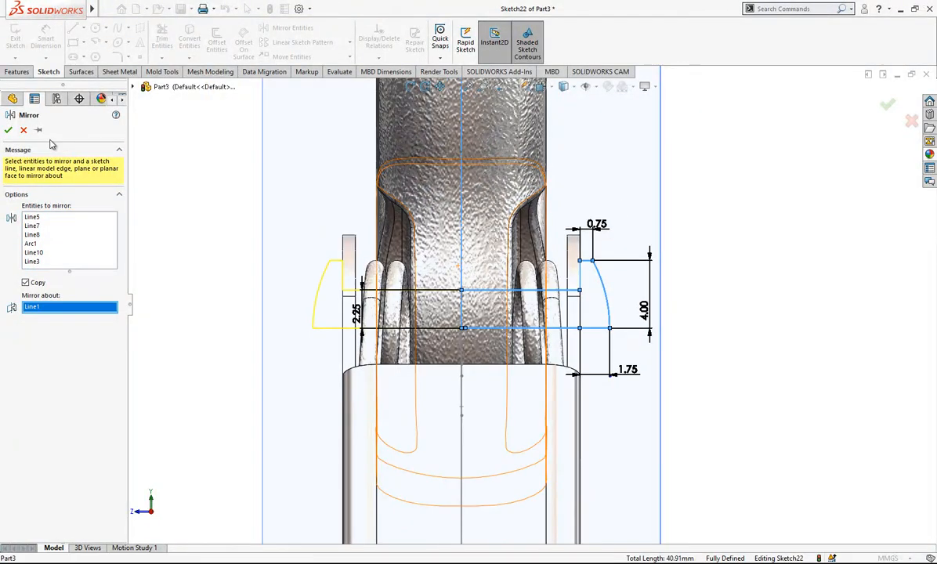
{"action": "left_click", "coordinate": [8, 129]}
{"action": "mouse_move", "coordinate": [615, 306]}
{"action": "middle_mouse_down"}
{"action": "mouse_move", "coordinate": [661, 309]}
{"action": "mouse_move", "coordinate": [473, 308]}
{"action": "middle_mouse_up"}
{"action": "scroll", "coordinate": [473, 308], "scroll_direction": "down", "scroll_amount": 3}
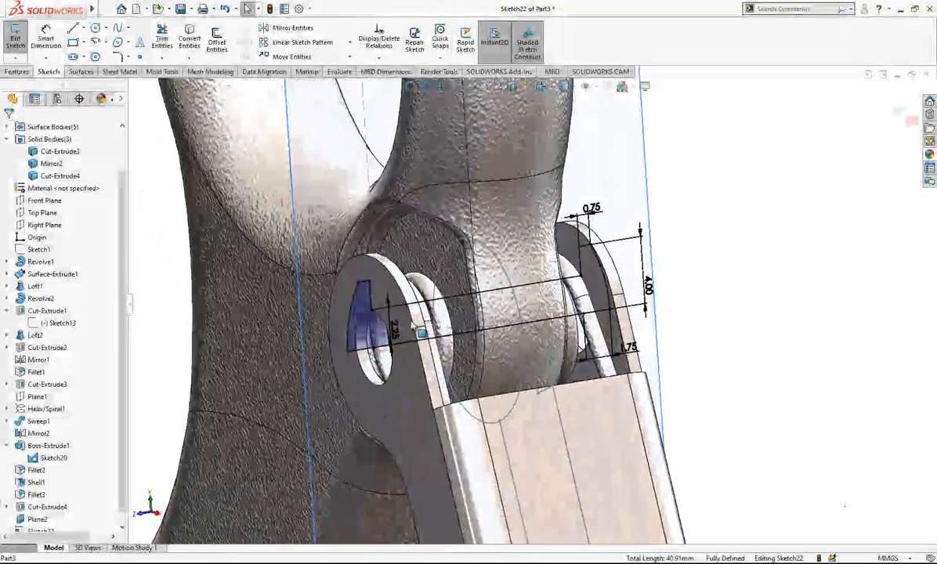
{"action": "left_click", "coordinate": [115, 57]}
{"action": "scroll", "coordinate": [319, 281], "scroll_direction": "down", "scroll_amount": 2}
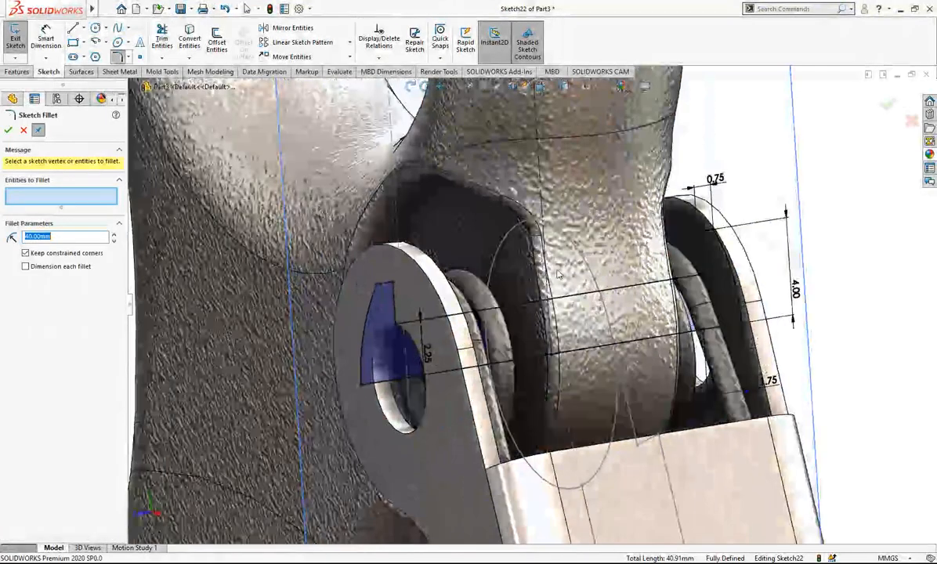
{"action": "key", "text": "Escape"}
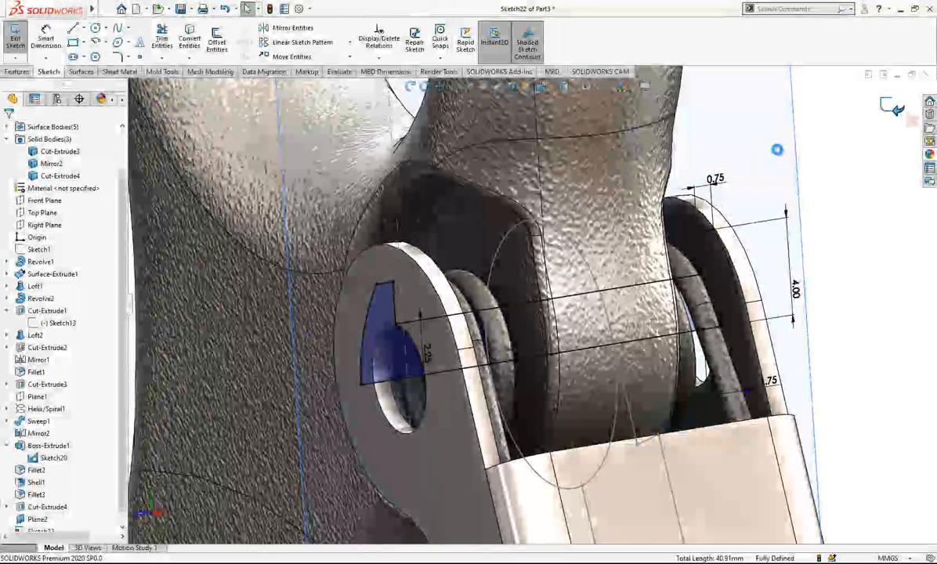
Step: Leave the sketch and revolve the pin profile 360 degrees about its horizontal axis as a separate, unmerged body
{"action": "scroll", "coordinate": [450, 240], "scroll_direction": "up", "scroll_amount": 2}
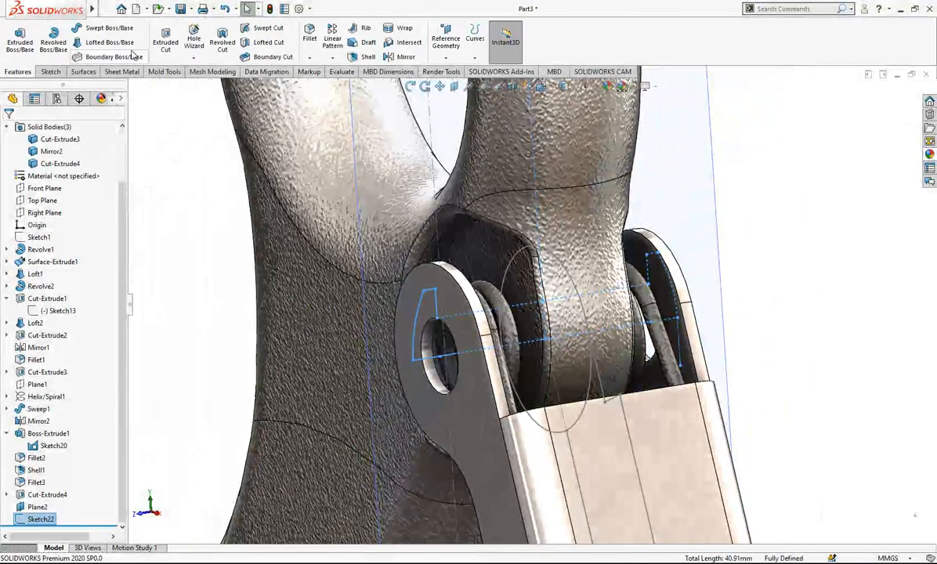
{"action": "left_click", "coordinate": [53, 37]}
{"action": "left_click", "coordinate": [458, 358]}
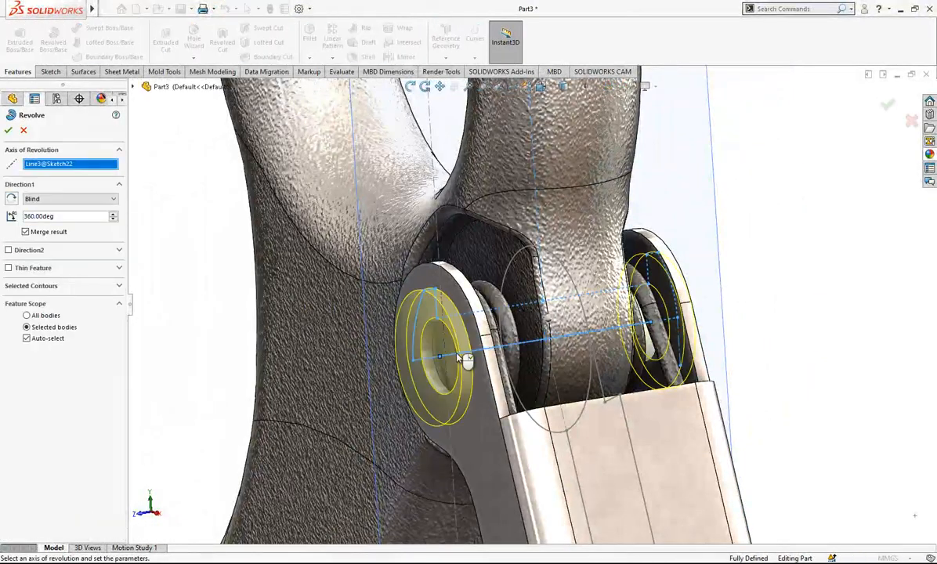
{"action": "left_click", "coordinate": [25, 232]}
{"action": "left_click", "coordinate": [8, 130]}
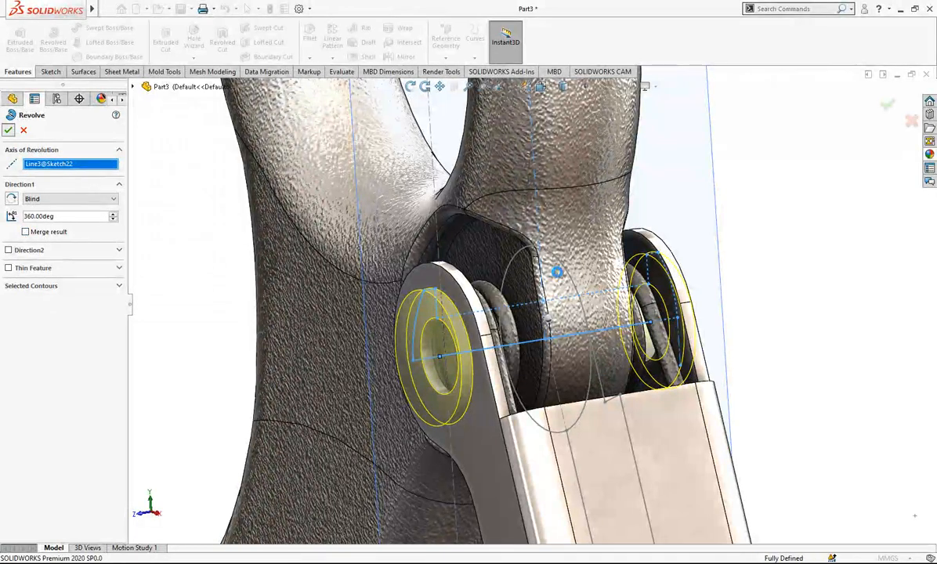
Step: Fillet the circular rim edges of both domed pin heads with a 0.25 mm radius
{"action": "scroll", "coordinate": [783, 279], "scroll_direction": "up", "scroll_amount": 3}
{"action": "middle_click_drag", "start_coordinate": [784, 283], "coordinate": [581, 413]}
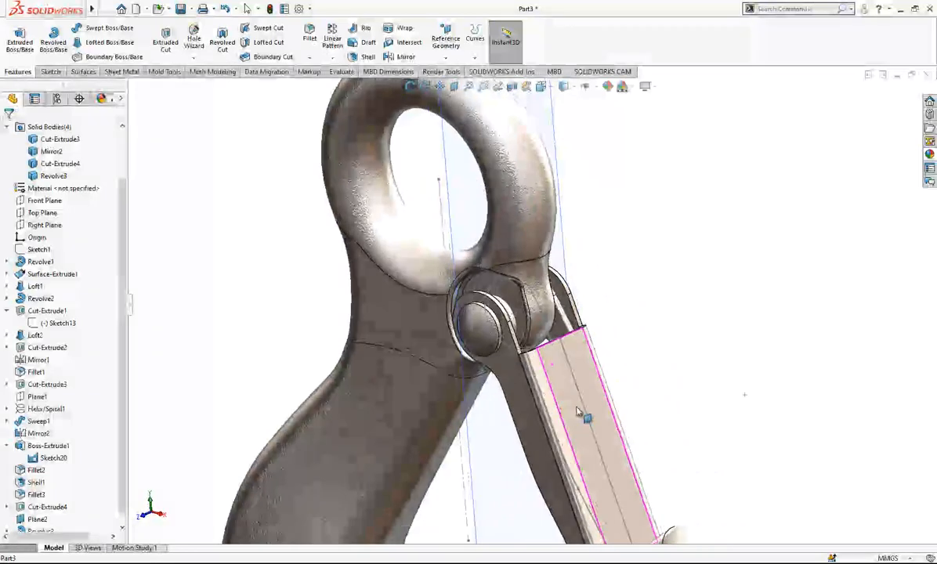
{"action": "scroll", "coordinate": [493, 323], "scroll_direction": "down", "scroll_amount": 4}
{"action": "left_click", "coordinate": [455, 272]}
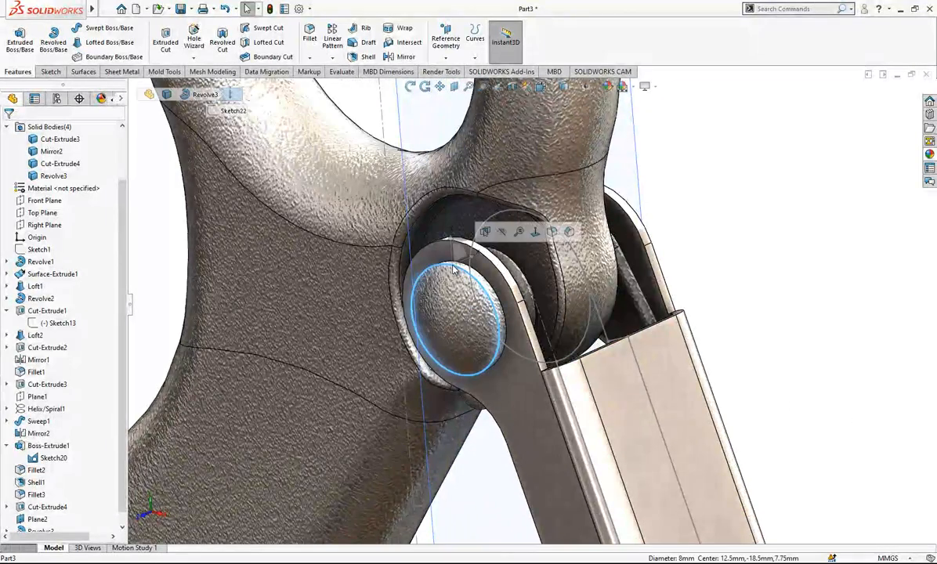
{"action": "middle_click_drag", "start_coordinate": [627, 211], "coordinate": [509, 220]}
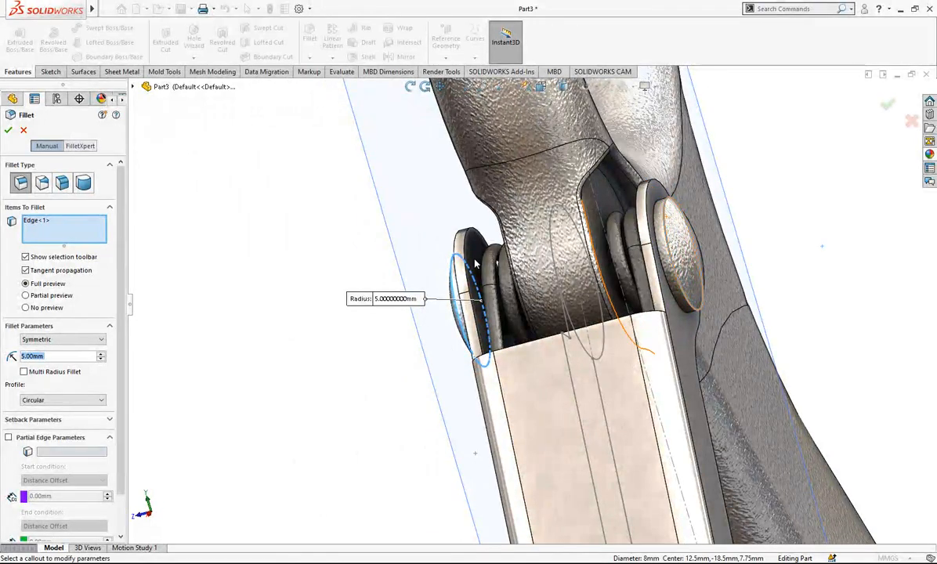
{"action": "left_click", "coordinate": [667, 221]}
{"action": "left_click", "coordinate": [53, 355]}
{"action": "type", "text": "0.25"}
{"action": "key", "text": "Return"}
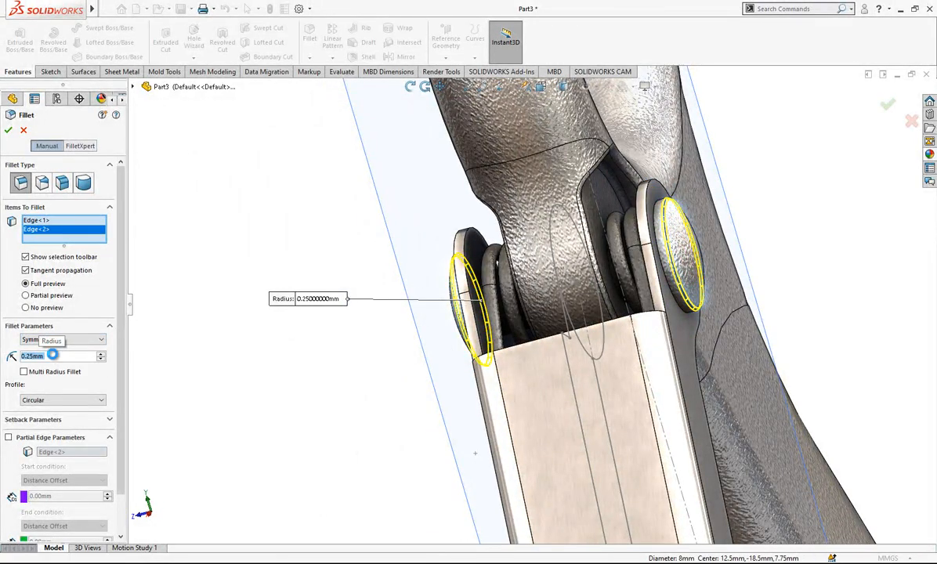
{"action": "right_click", "coordinate": [638, 292]}
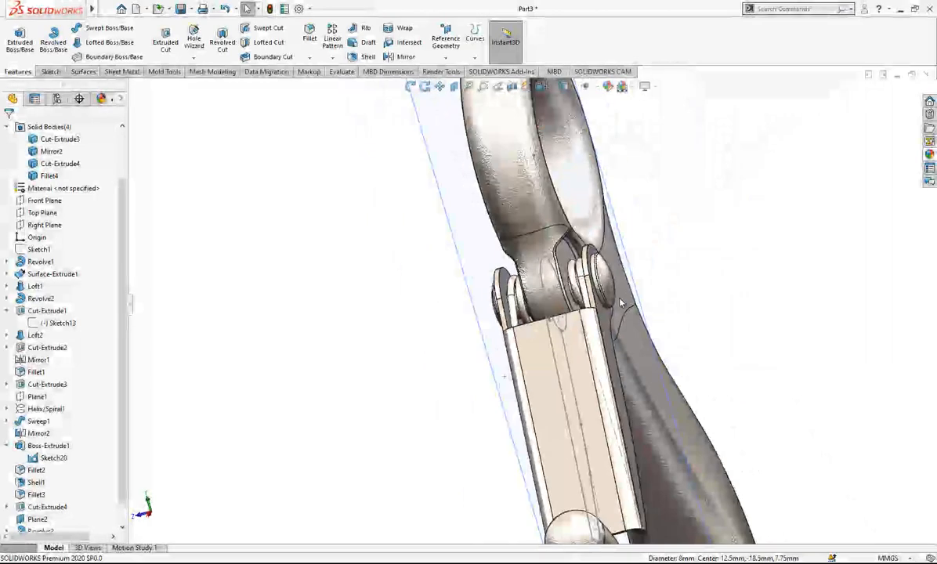
Step: Hide the pin's sketch plane and the sketch still shown on the latch
{"action": "left_click", "coordinate": [636, 224]}
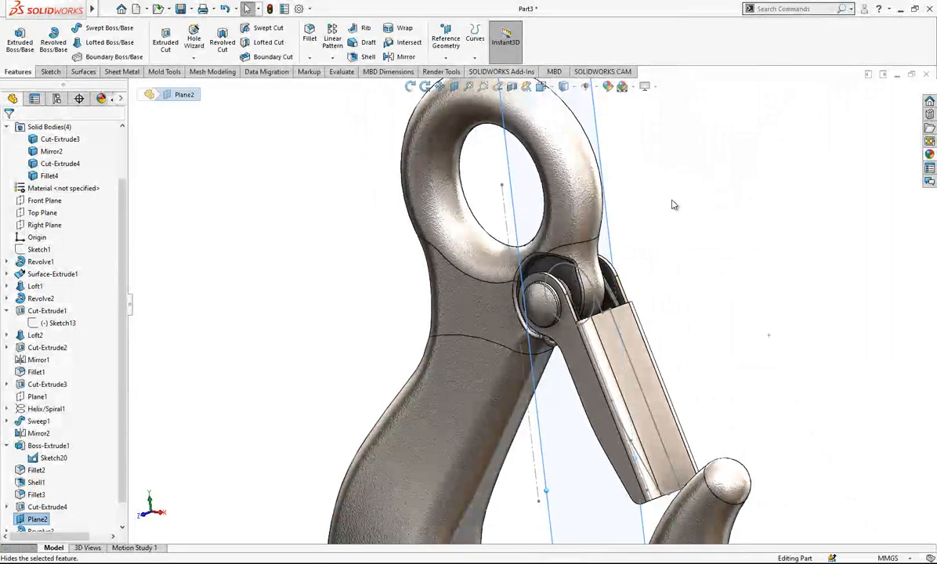
{"action": "left_click", "coordinate": [611, 325]}
{"action": "left_click", "coordinate": [664, 291]}
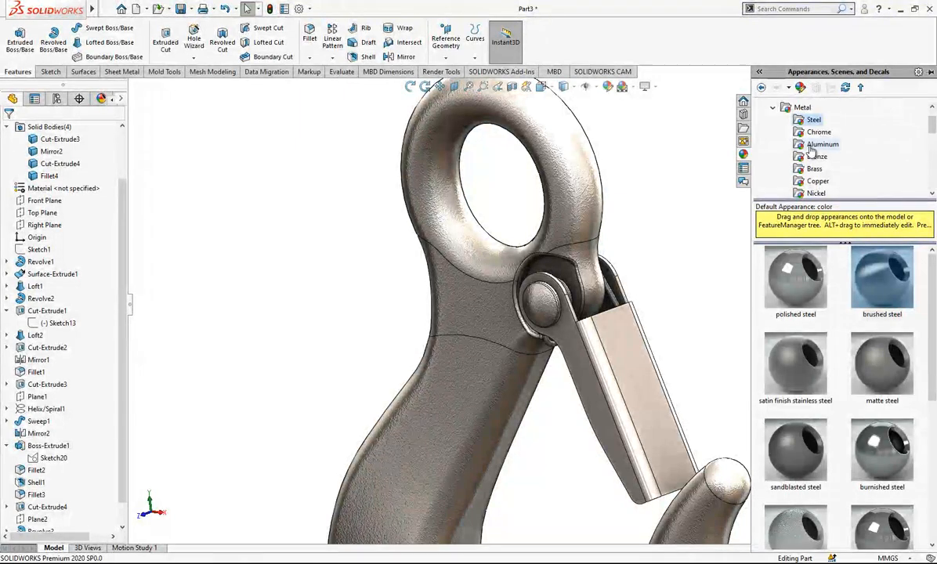
Step: Apply a near-black colour to the whole pivot pin body
{"action": "scroll", "coordinate": [855, 329], "scroll_direction": "down", "scroll_amount": 3}
{"action": "scroll", "coordinate": [827, 261], "scroll_direction": "up", "scroll_amount": 3}
{"action": "scroll", "coordinate": [822, 152], "scroll_direction": "up", "scroll_amount": 2}
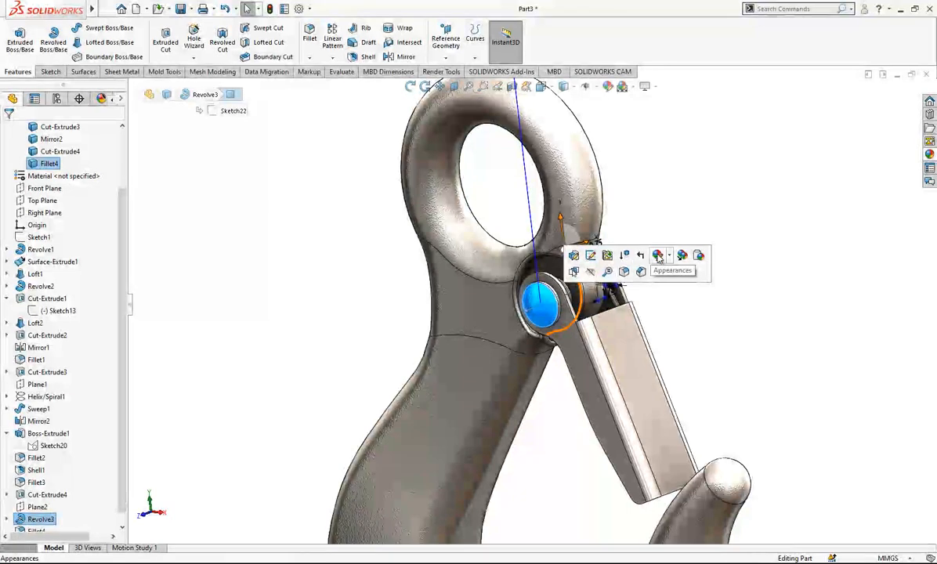
{"action": "left_click", "coordinate": [659, 256]}
{"action": "left_click", "coordinate": [677, 306]}
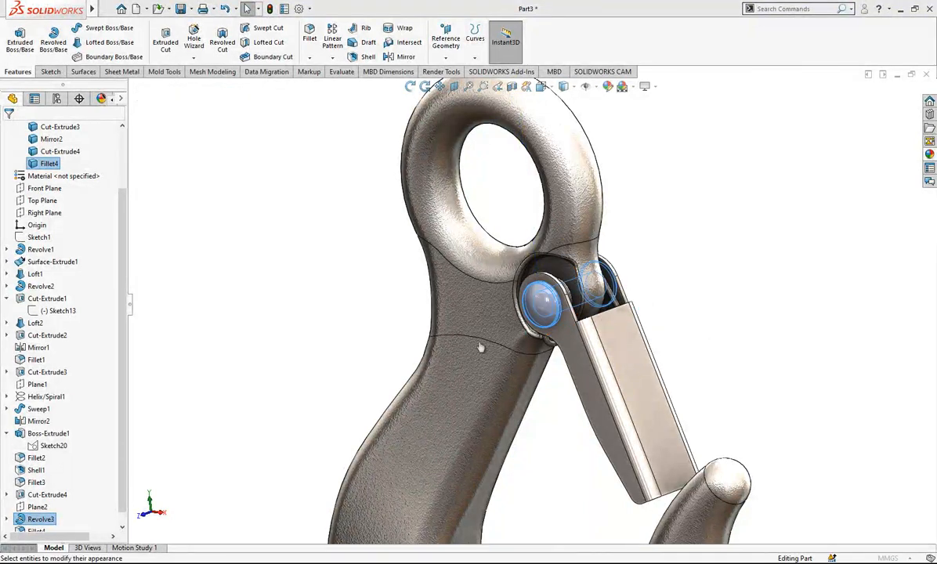
{"action": "left_click", "coordinate": [84, 373]}
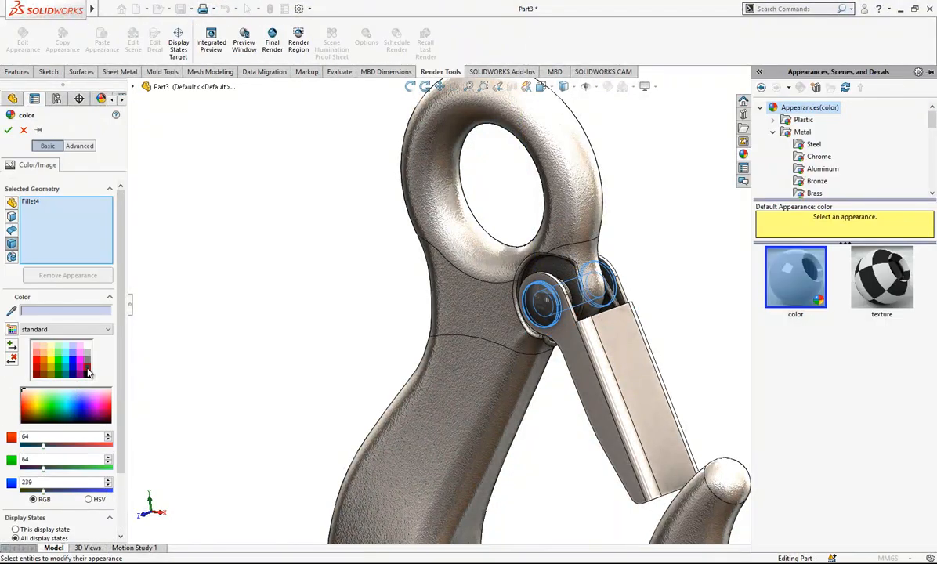
{"action": "left_click", "coordinate": [8, 129]}
Step: Show the complete hook in the standard front view and collapse the list of solid bodies
{"action": "scroll", "coordinate": [615, 207], "scroll_direction": "up", "scroll_amount": 2}
{"action": "middle_click_drag", "start_coordinate": [636, 312], "coordinate": [658, 344]}
{"action": "scroll", "coordinate": [598, 402], "scroll_direction": "up", "scroll_amount": 2}
{"action": "scroll", "coordinate": [600, 404], "scroll_direction": "up", "scroll_amount": 2}
{"action": "mouse_move", "coordinate": [604, 333]}
{"action": "middle_mouse_down"}
{"action": "mouse_move", "coordinate": [630, 316]}
{"action": "mouse_move", "coordinate": [605, 328]}
{"action": "middle_mouse_up"}
{"action": "left_click", "coordinate": [540, 86]}
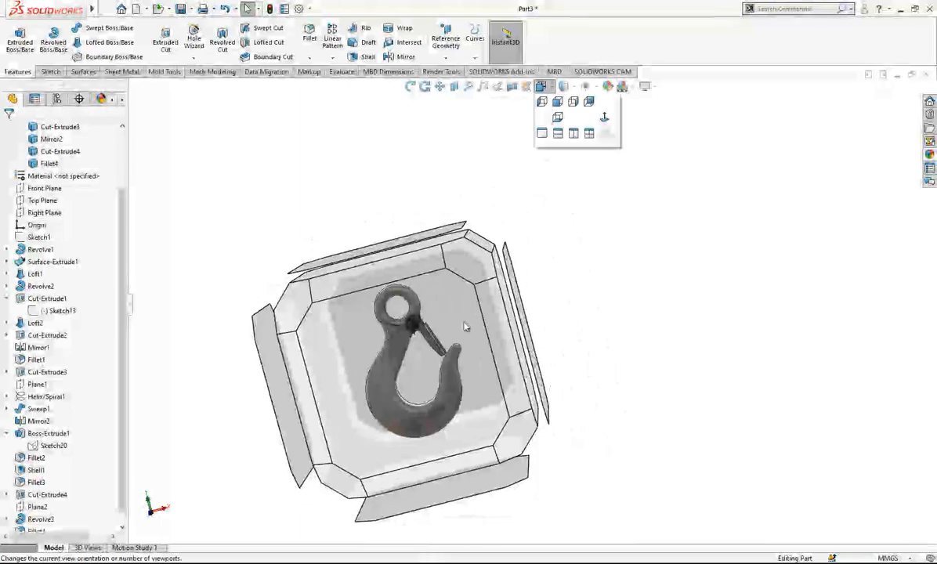
{"action": "left_click", "coordinate": [467, 327]}
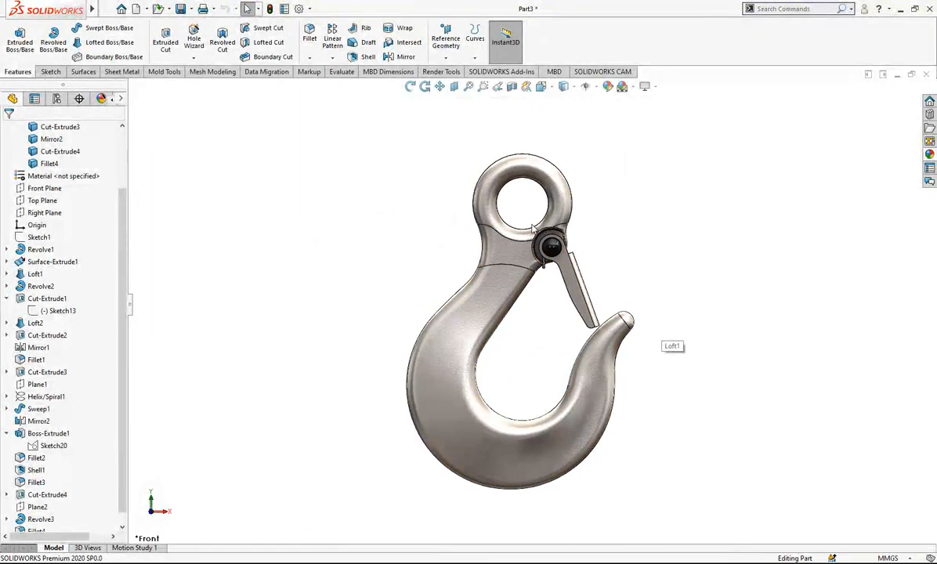
{"action": "left_click_drag", "start_coordinate": [123, 272], "coordinate": [126, 205]}
{"action": "left_click", "coordinate": [7, 188]}
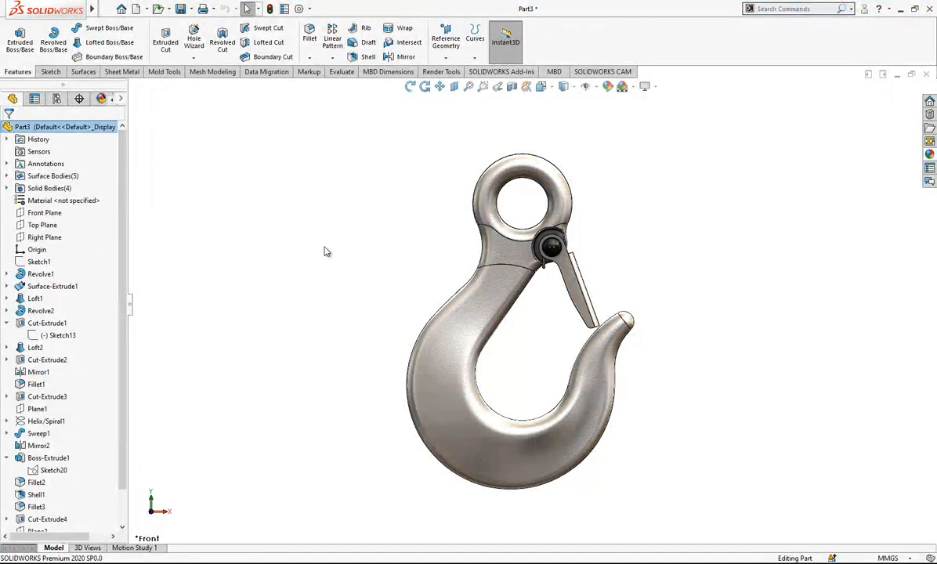
{"action": "scroll", "coordinate": [542, 220], "scroll_direction": "down", "scroll_amount": 2}
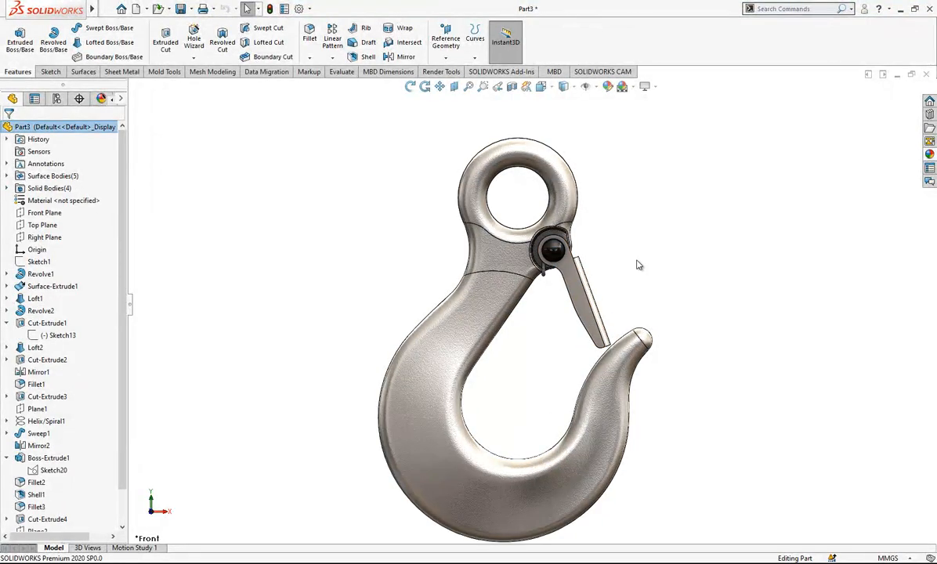
{"action": "scroll", "coordinate": [637, 265], "scroll_direction": "up", "scroll_amount": 1}
{"action": "scroll", "coordinate": [552, 472], "scroll_direction": "down", "scroll_amount": 1}
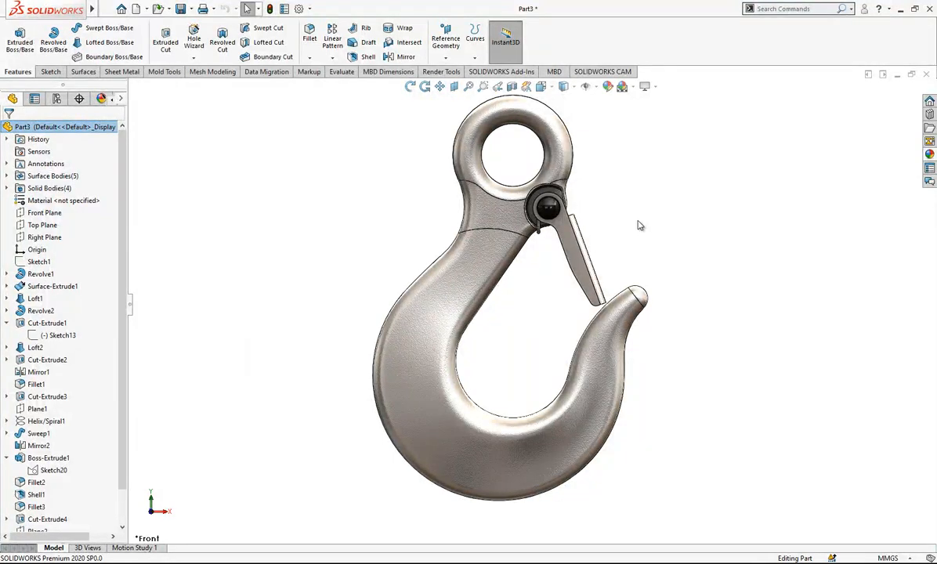
{"action": "scroll", "coordinate": [659, 250], "scroll_direction": "down", "scroll_amount": 2}
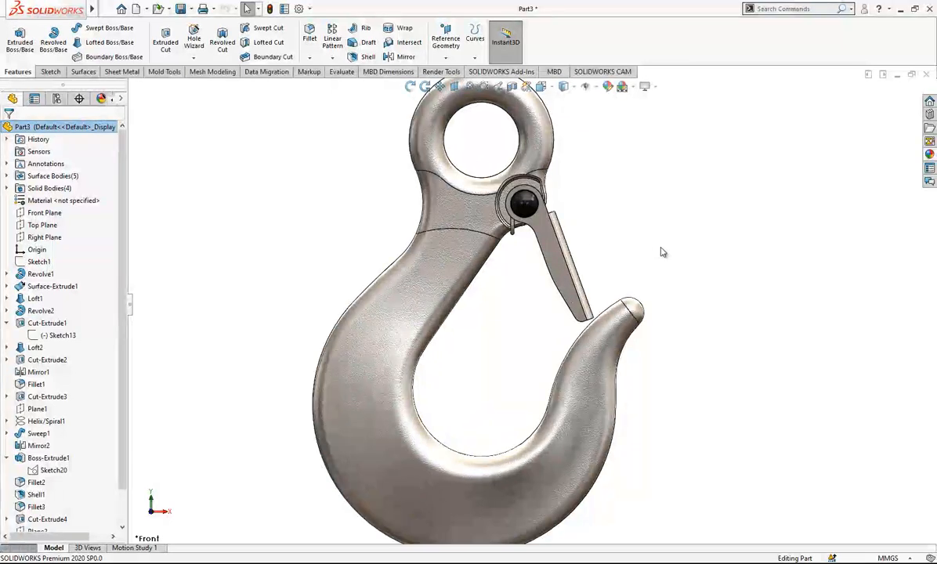
{"action": "scroll", "coordinate": [680, 271], "scroll_direction": "up", "scroll_amount": 2}
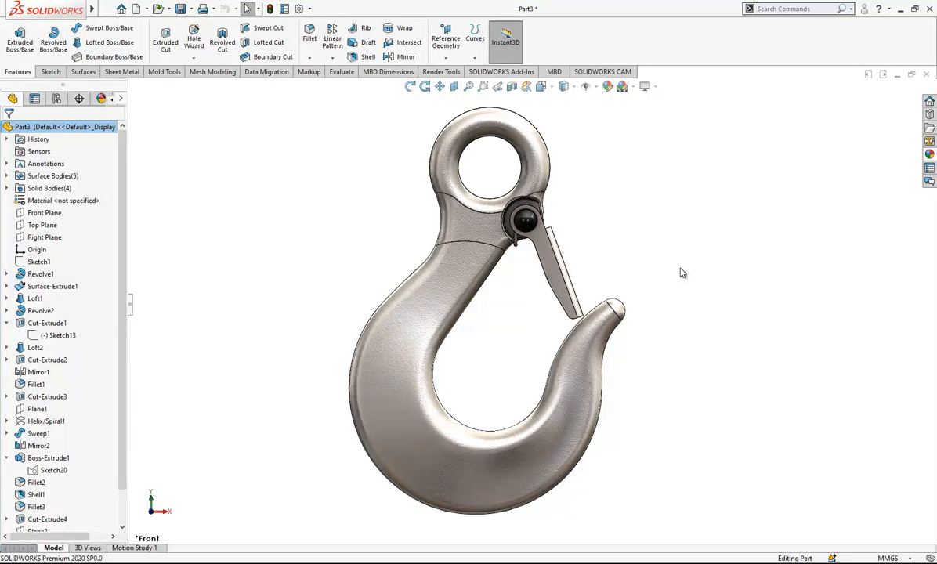
{"action": "scroll", "coordinate": [680, 273], "scroll_direction": "up", "scroll_amount": 1}
{"action": "scroll", "coordinate": [578, 288], "scroll_direction": "down", "scroll_amount": 1}
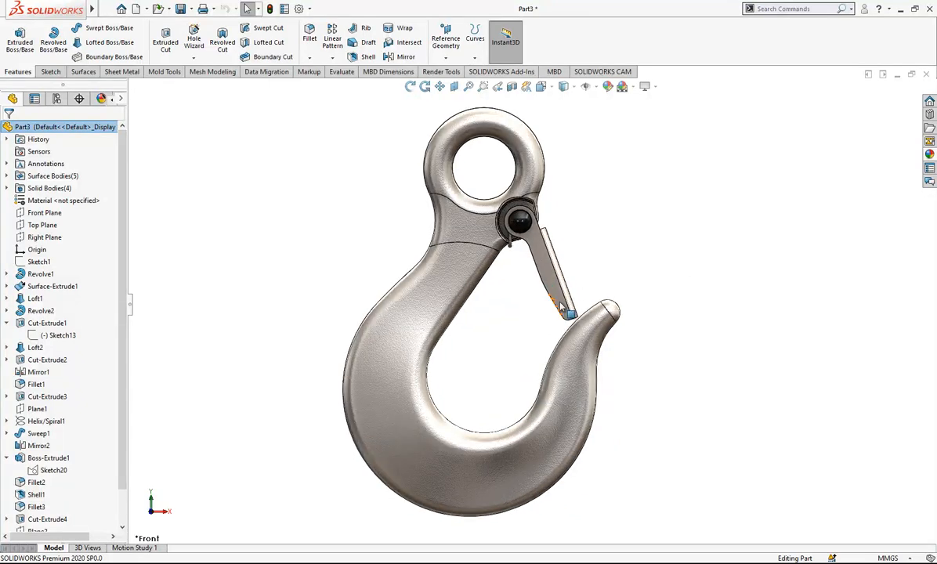